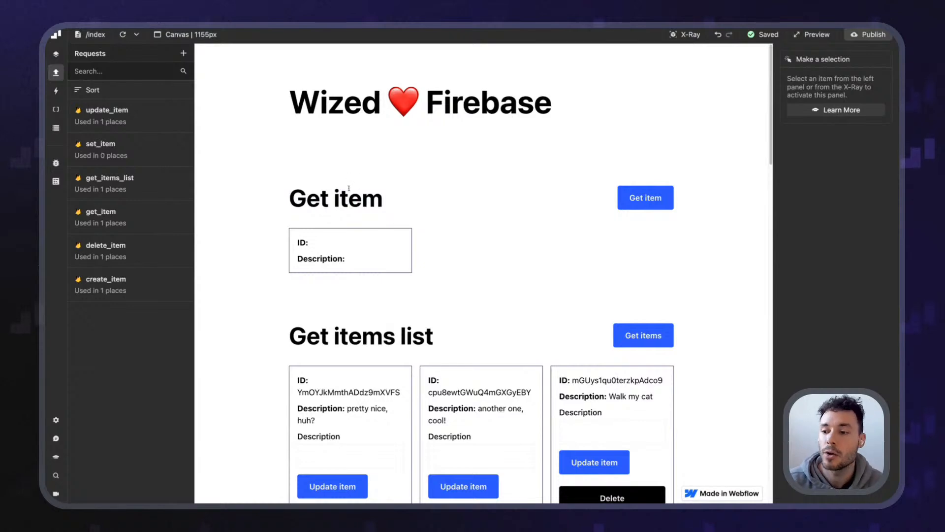
Delete the second task card, 'another one, cool!', from the Get items list
scroll(348, 188, "down", 2)
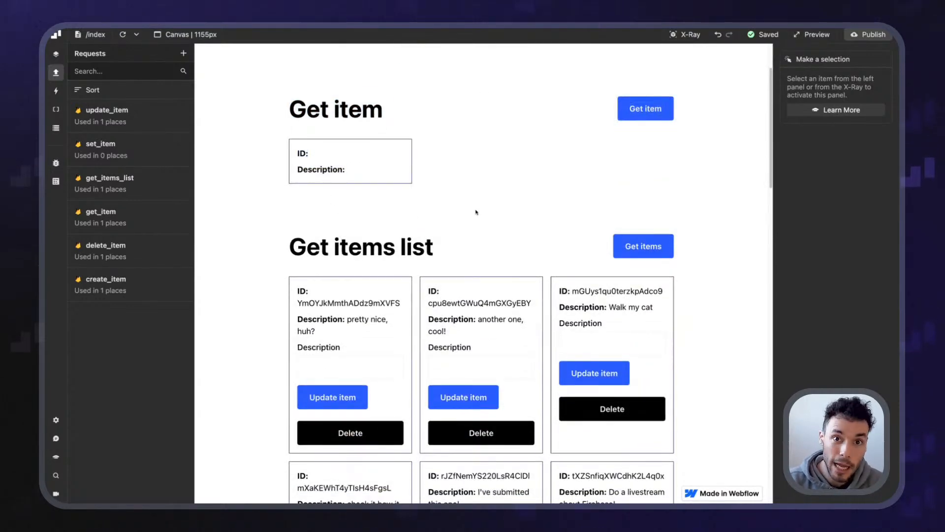
scroll(492, 251, "down", 5)
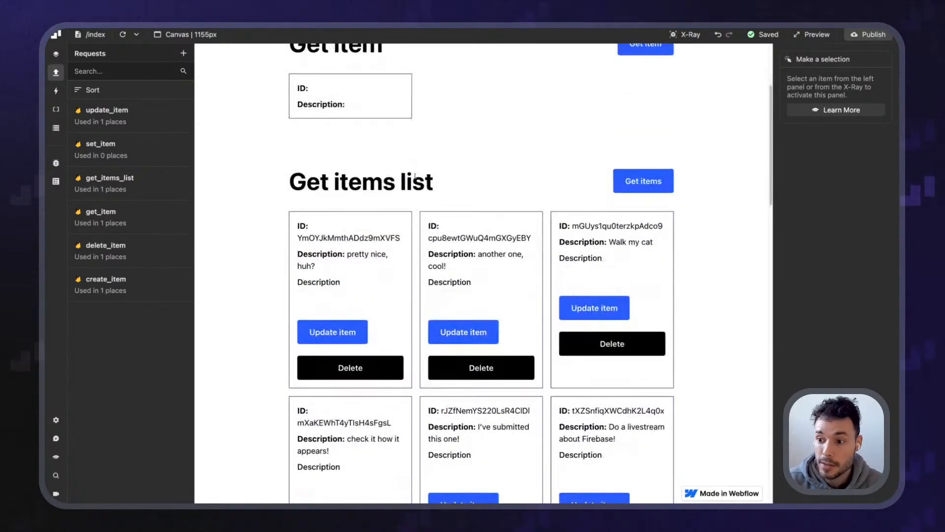
scroll(433, 260, "down", 5)
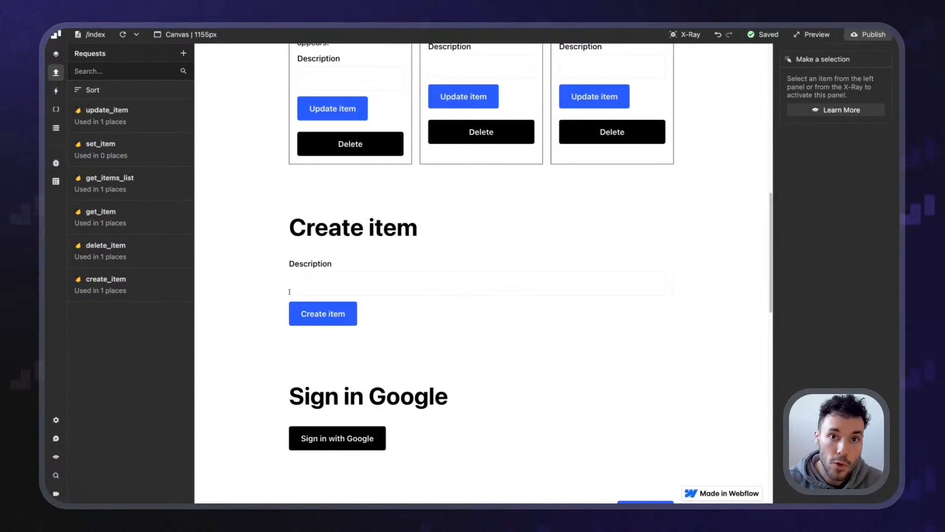
scroll(290, 292, "up", 3)
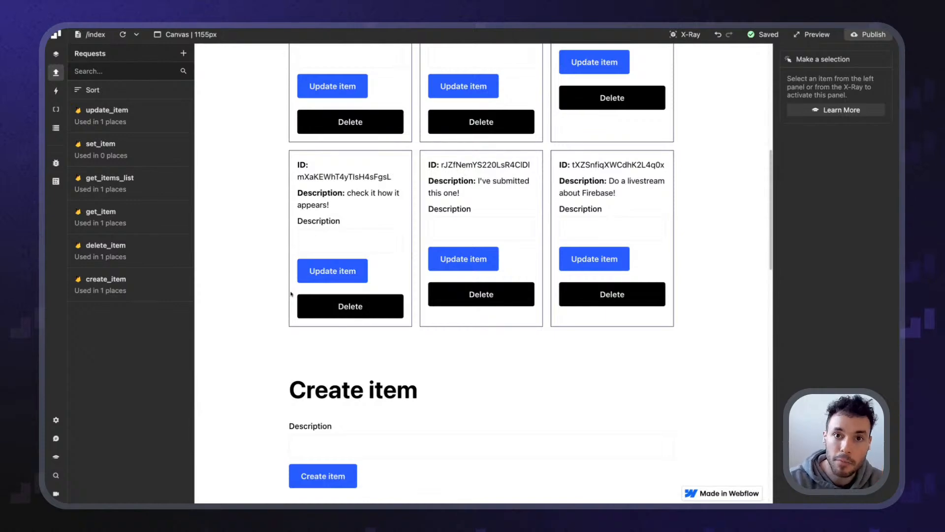
scroll(413, 295, "up", 3)
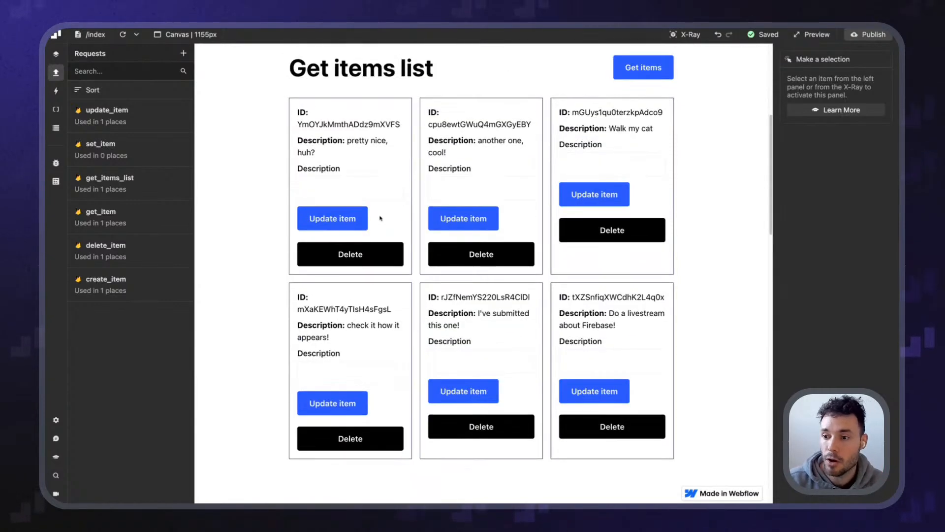
left_click(502, 261)
scroll(408, 239, "down", 10)
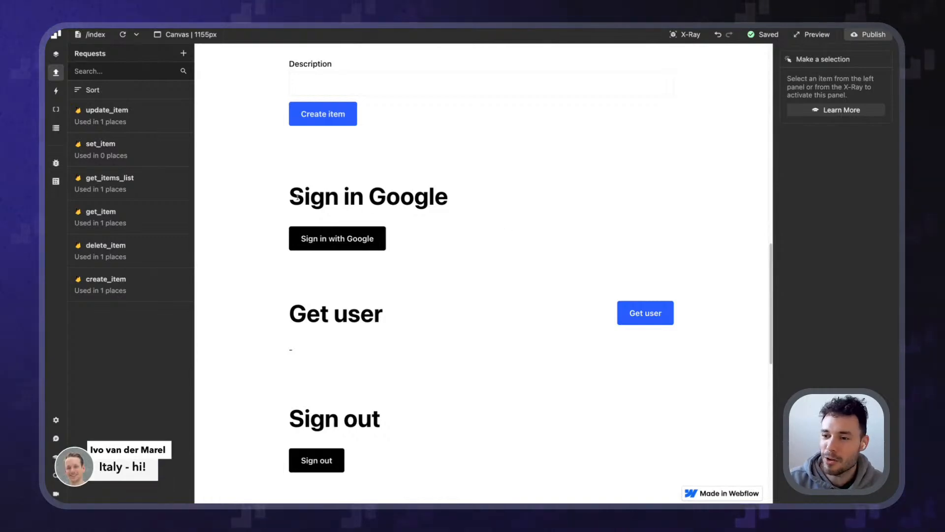
Review the Sign in Google, Get user and Sign out sections on the Wized canvas
triple_click(393, 198)
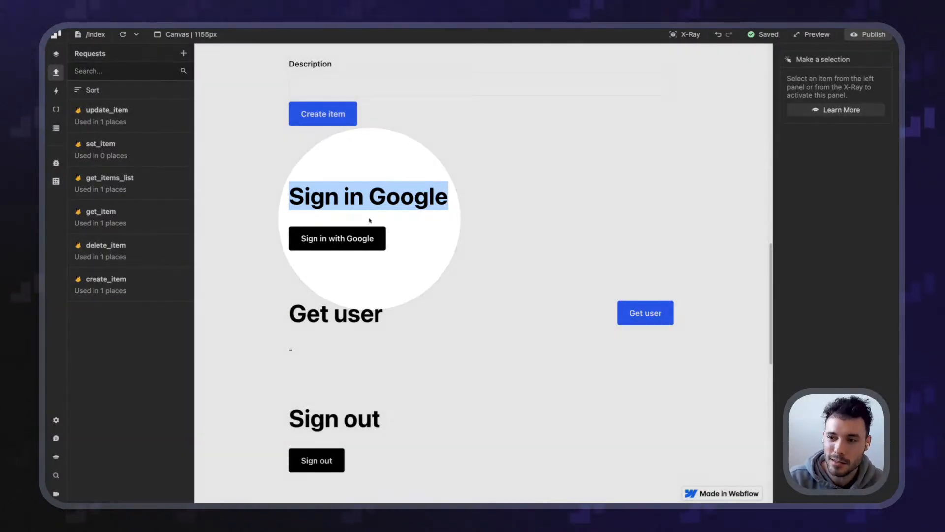
left_click(427, 236)
scroll(400, 307, "down", 2)
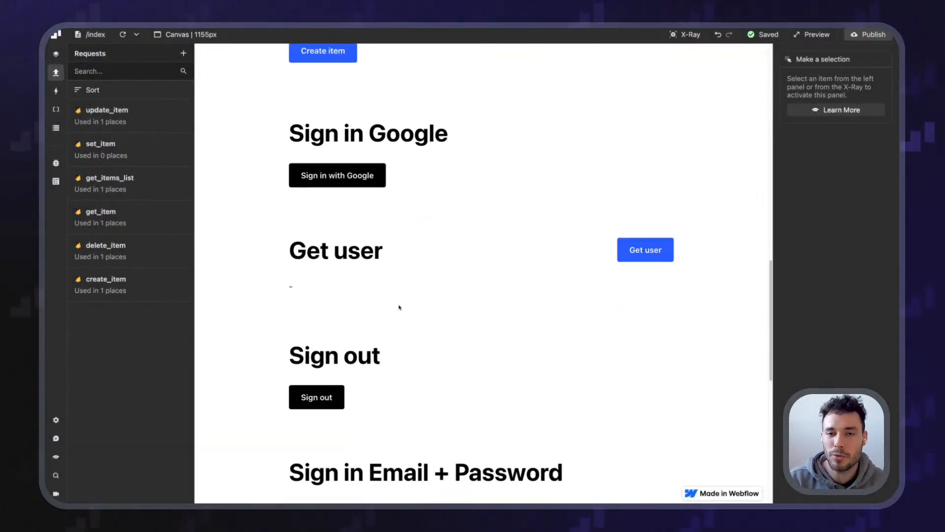
scroll(400, 308, "down", 4)
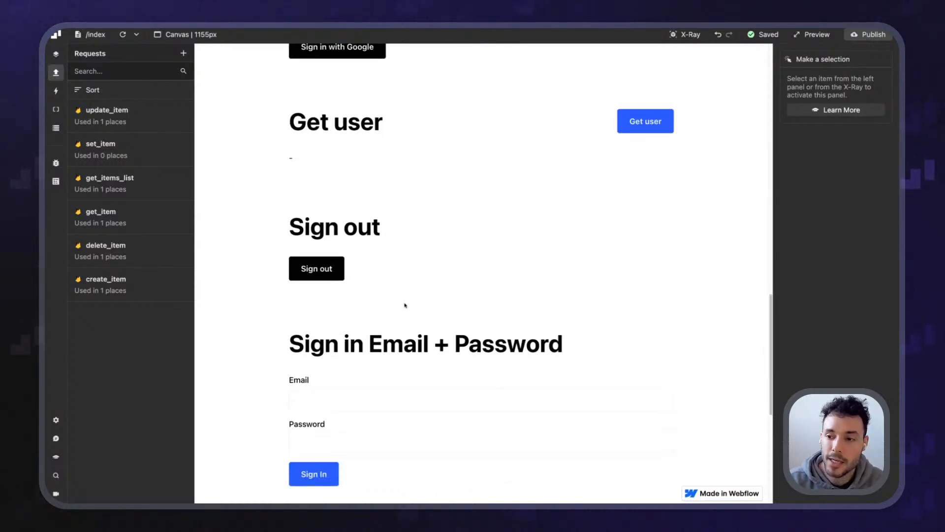
scroll(401, 304, "down", 3)
scroll(411, 310, "down", 3)
scroll(407, 304, "down", 3)
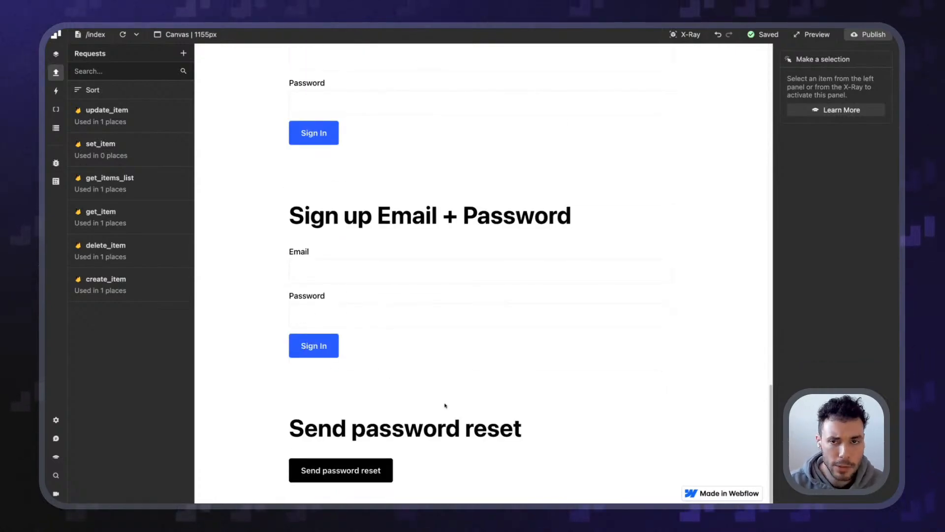
scroll(445, 399, "up", 8)
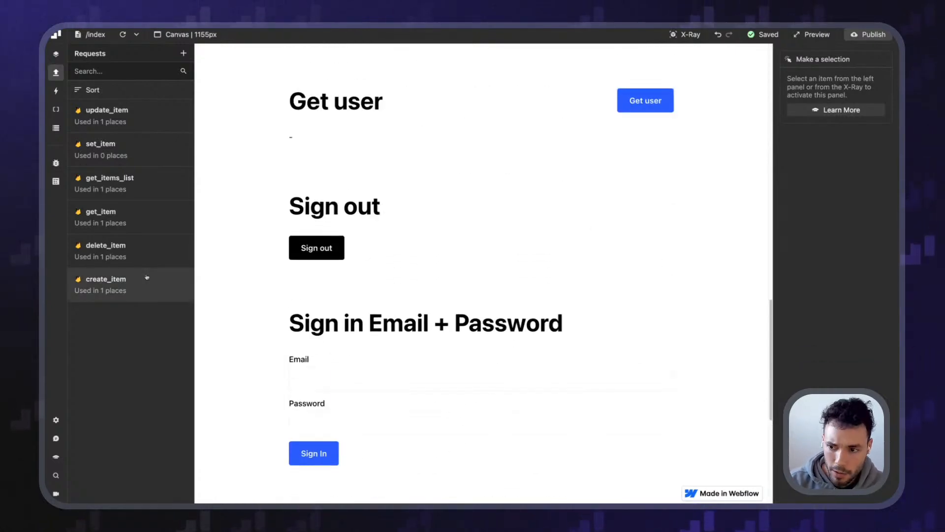
scroll(362, 280, "up", 8)
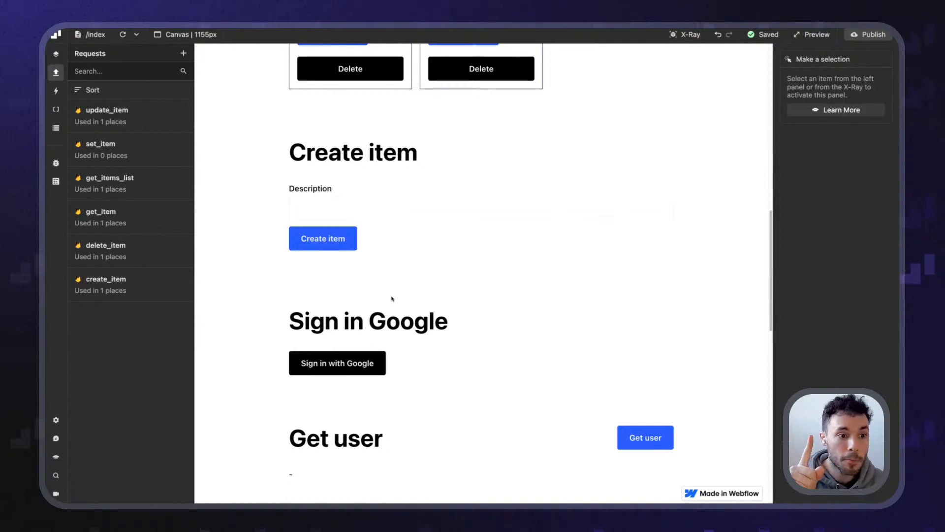
scroll(393, 299, "up", 16)
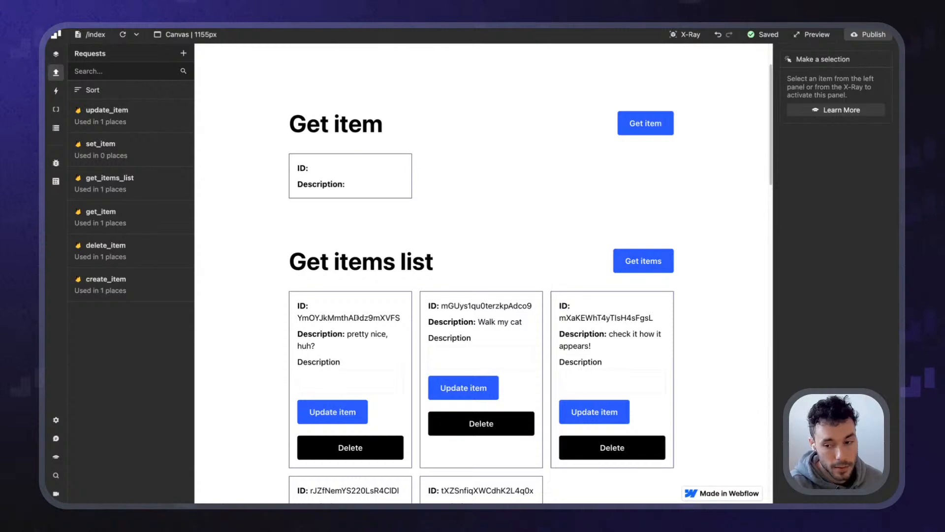
Move over to the Firebase Console to view the Cloud Firestore tasks collection
scroll(424, 318, "down", 3)
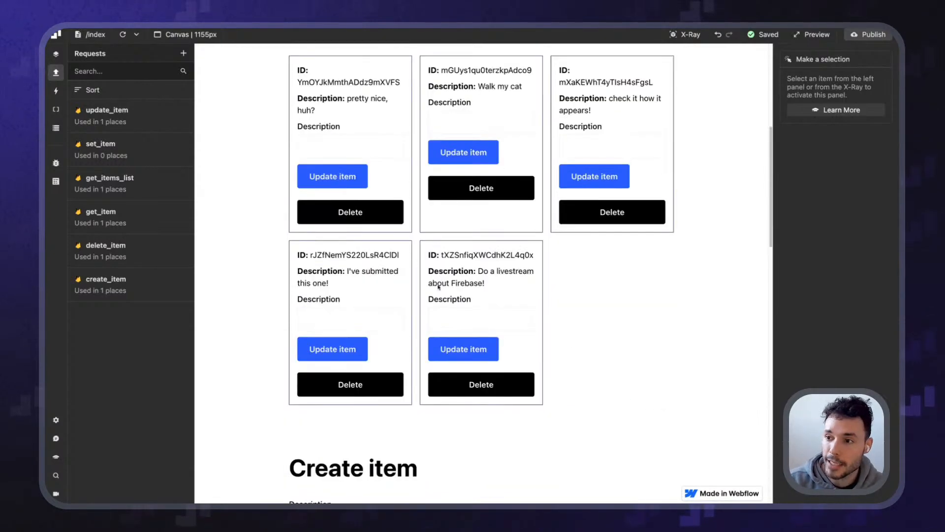
scroll(424, 317, "down", 1)
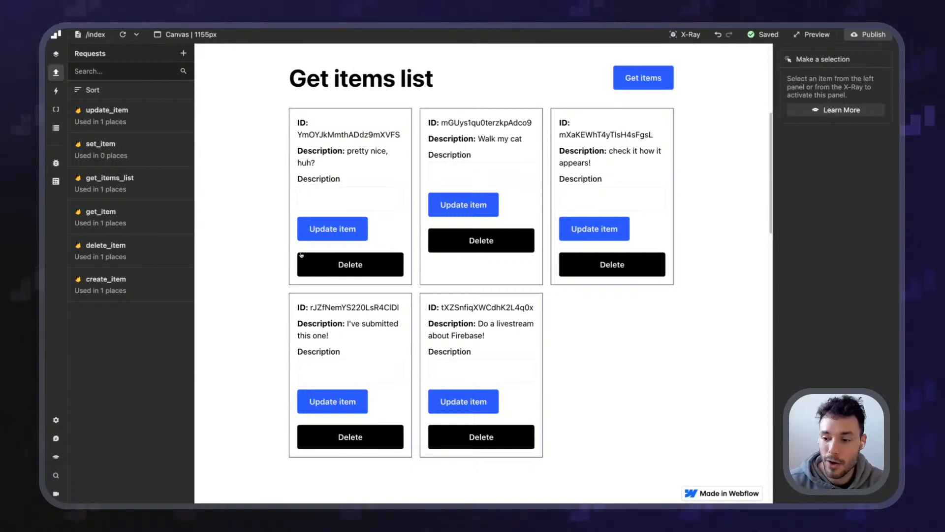
scroll(300, 213, "down", 10)
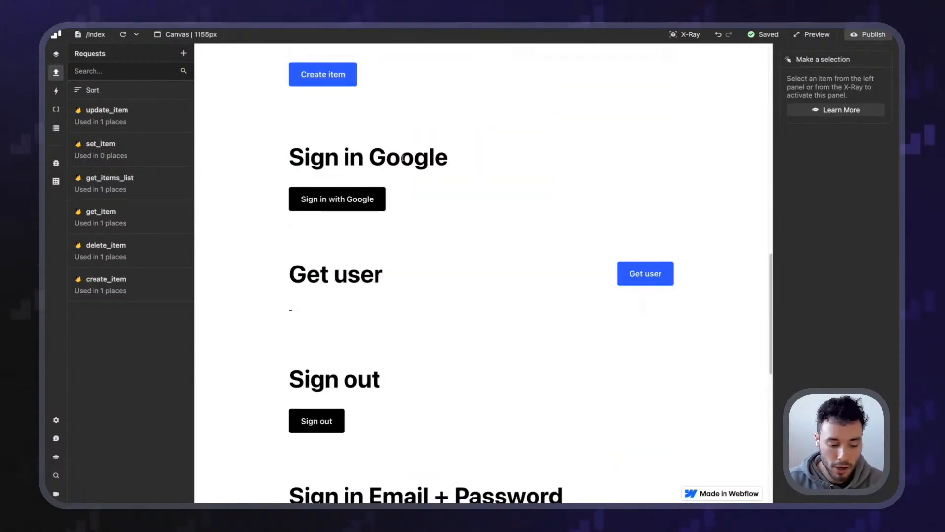
key("ctrl+Tab")
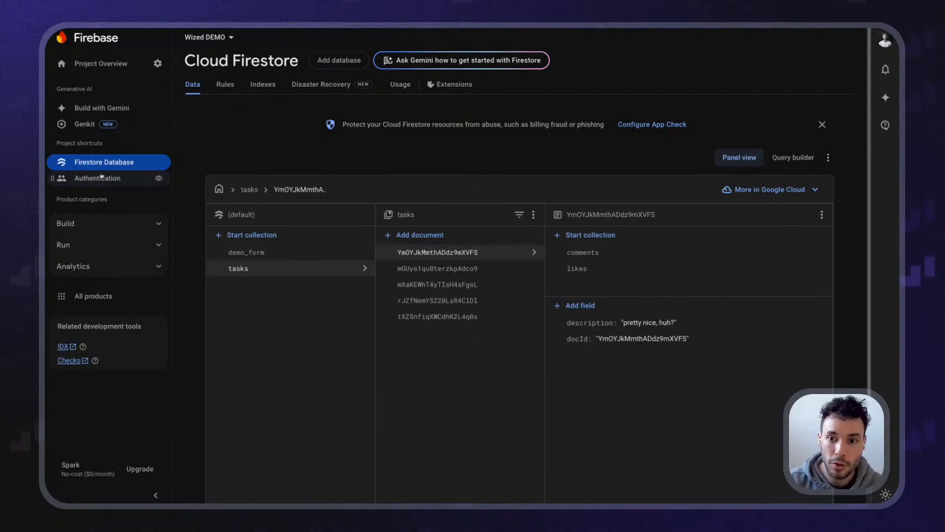
Go to Build > Authentication for Wized DEMO and decline the feedback prompt
left_click(129, 225)
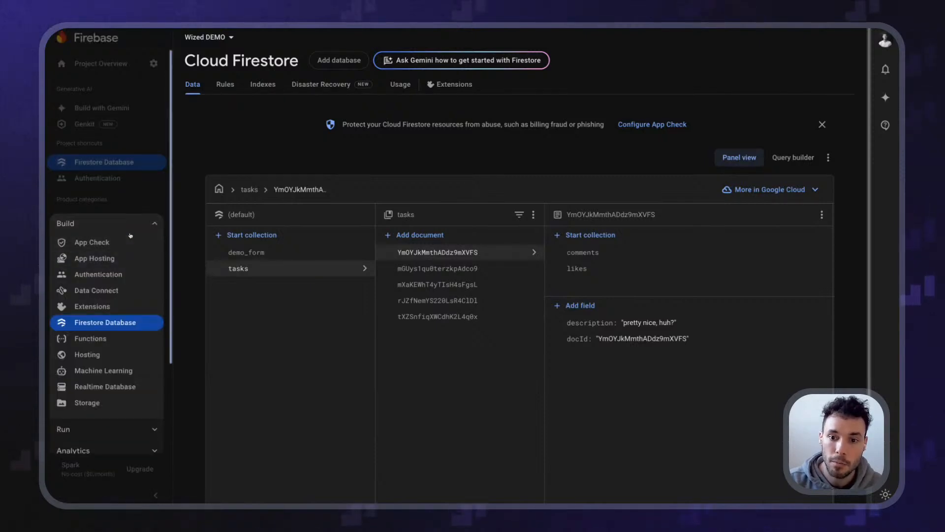
scroll(121, 270, "down", 1)
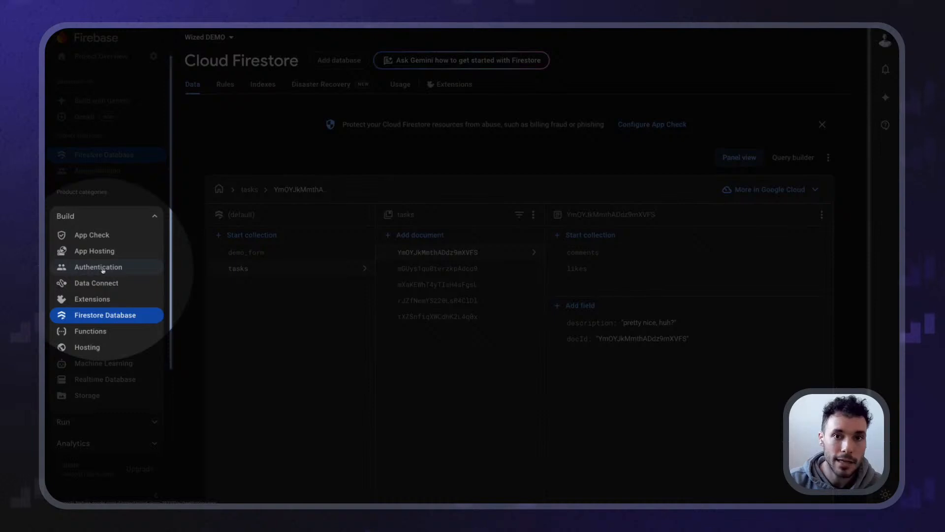
left_click(103, 267)
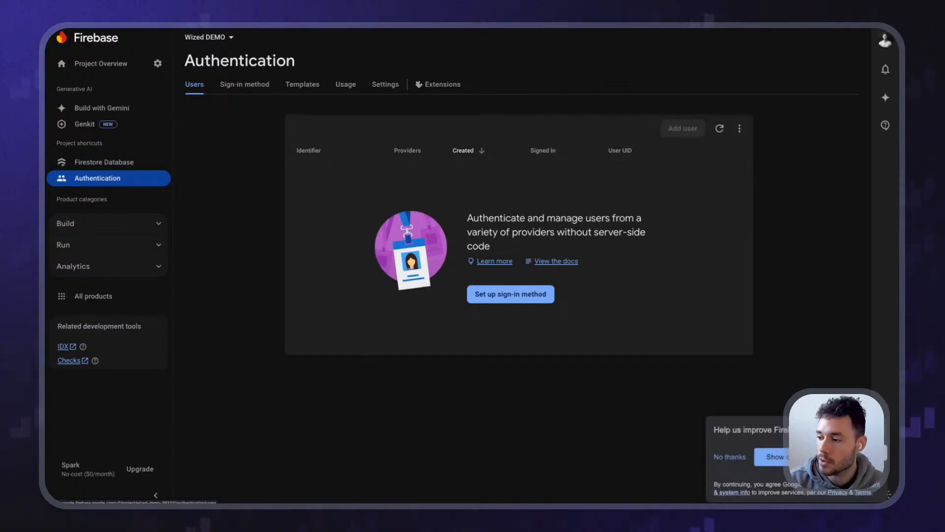
left_click(878, 430)
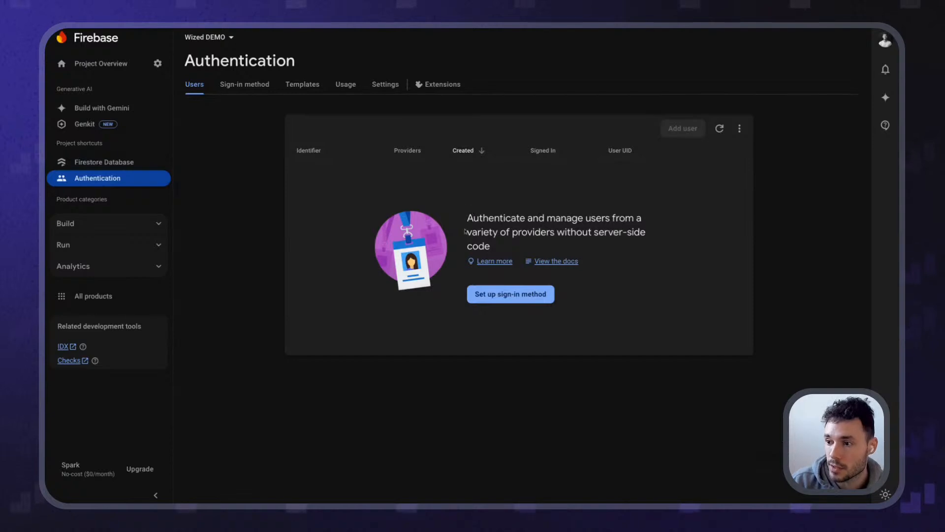
left_click_drag(528, 232, 589, 233)
left_click(593, 234)
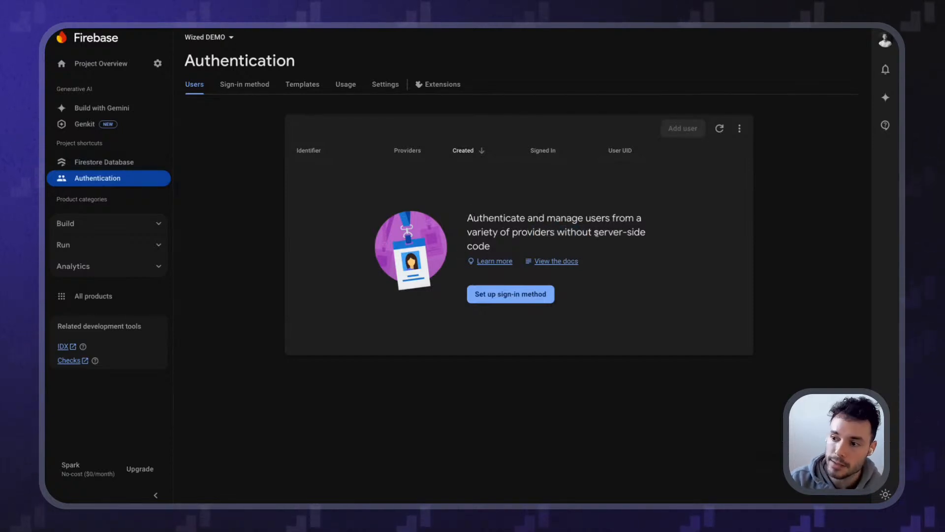
Enable and save the Google provider under Sign-in method, then return to Wized
left_click(491, 301)
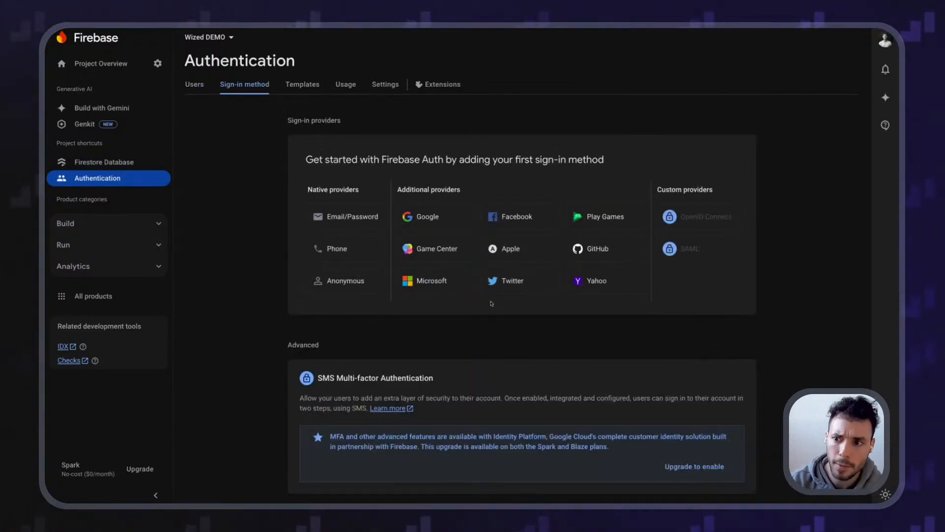
left_click_drag(291, 186, 358, 217)
left_click(365, 196)
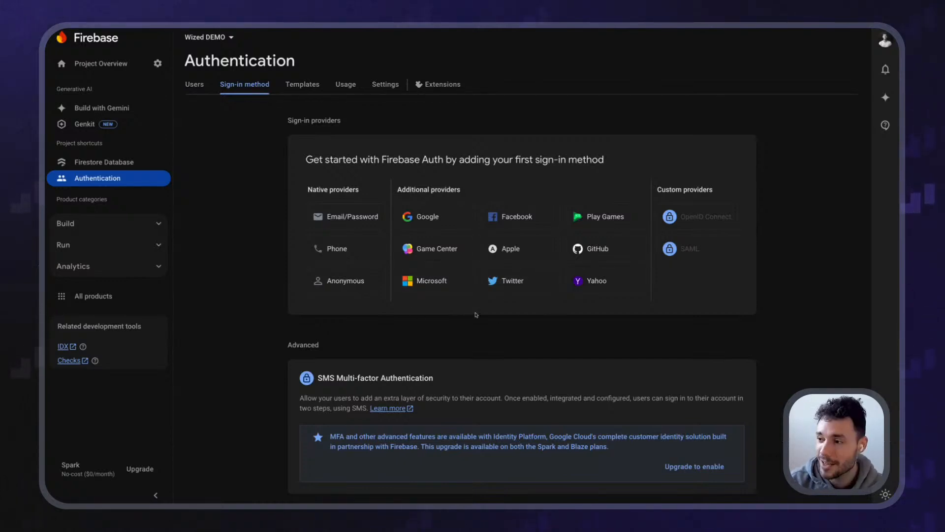
mouse_move(667, 247)
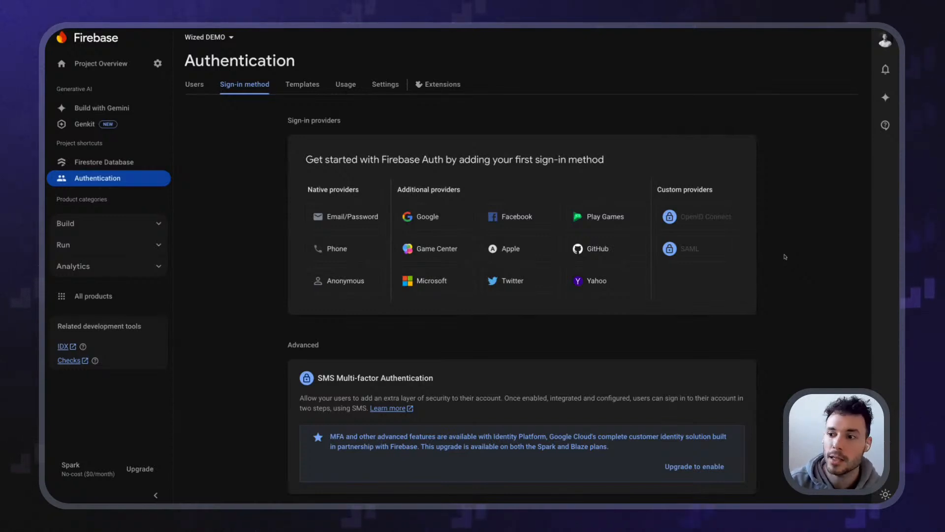
left_click(433, 218)
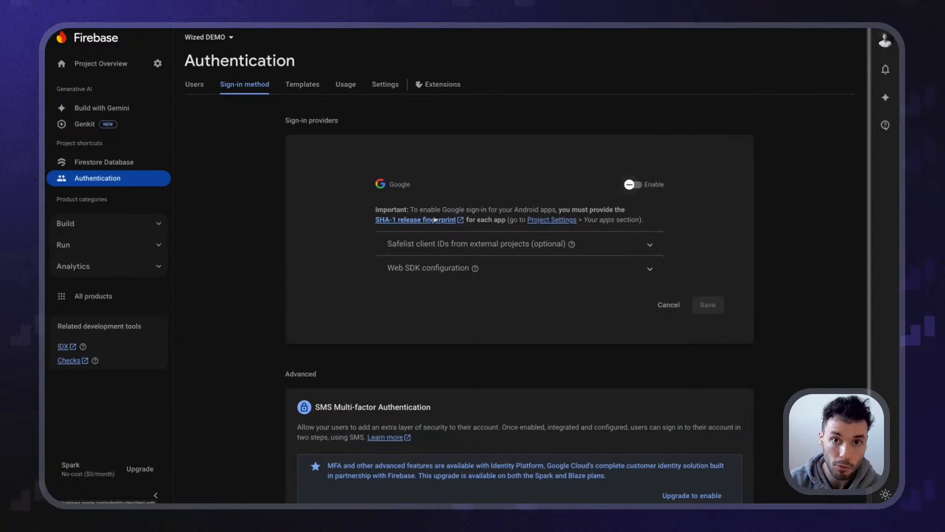
left_click_drag(373, 193, 463, 192)
left_click(501, 192)
left_click(634, 185)
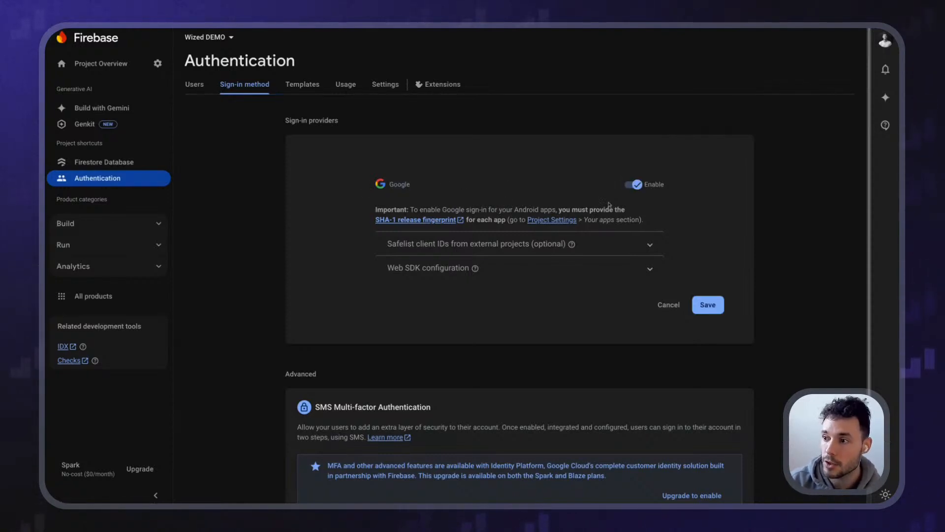
left_click(712, 309)
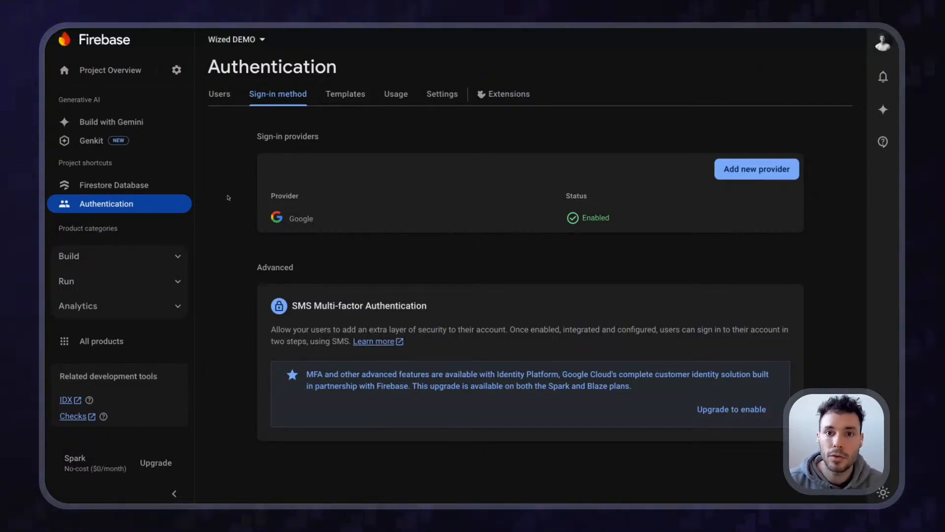
key("ctrl+Tab")
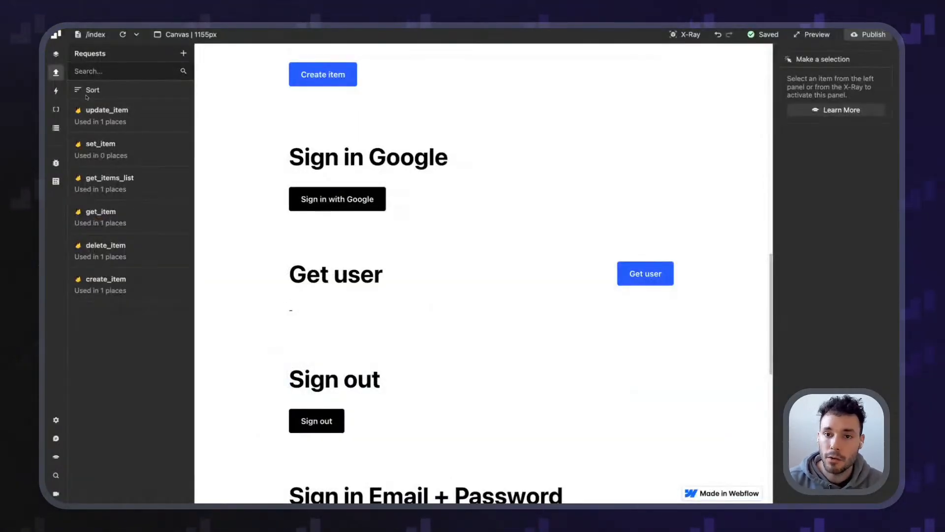
Create a new request in the Requests panel named sign_in_google
left_click(56, 53)
left_click(150, 112)
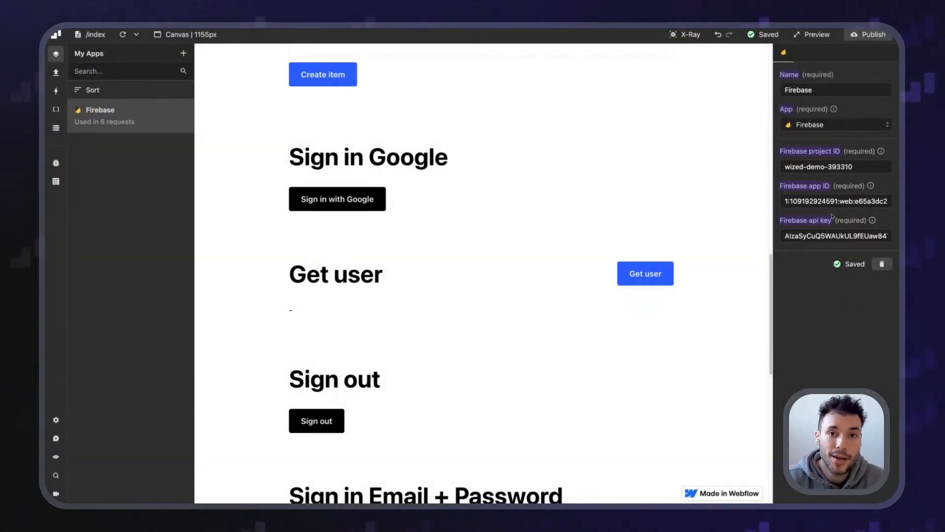
scroll(475, 241, "down", 10)
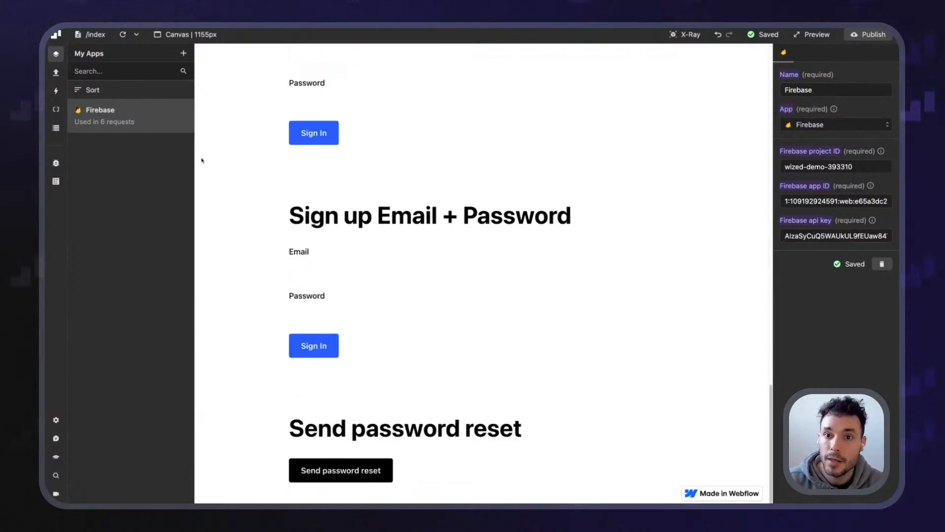
left_click(56, 73)
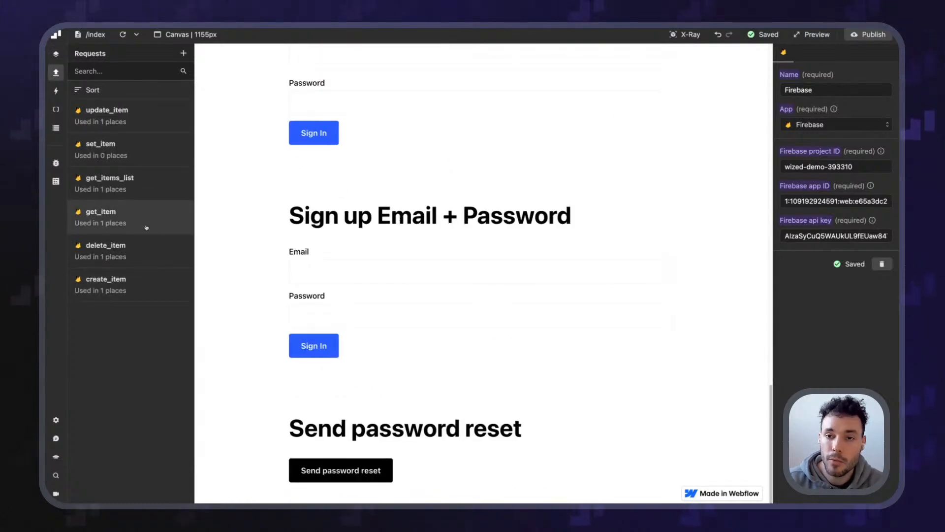
left_click(184, 53)
left_click(823, 91)
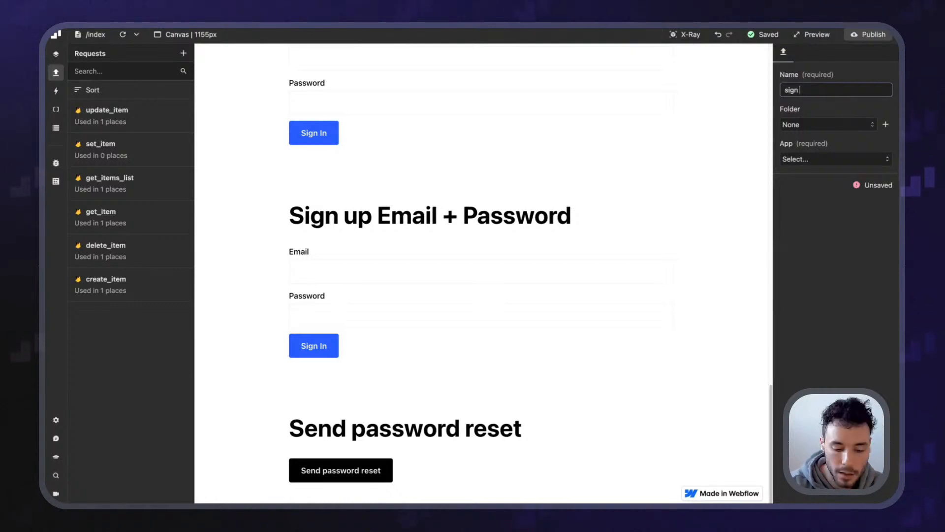
key("Return")
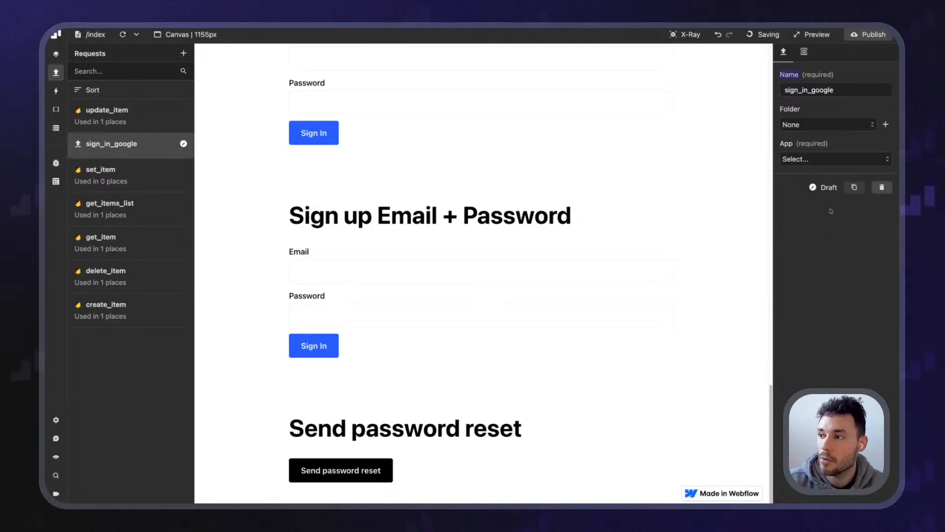
Set the request's App to Firebase, Method to Sign in (provider), Provider to Google
left_click(824, 164)
left_click(818, 179)
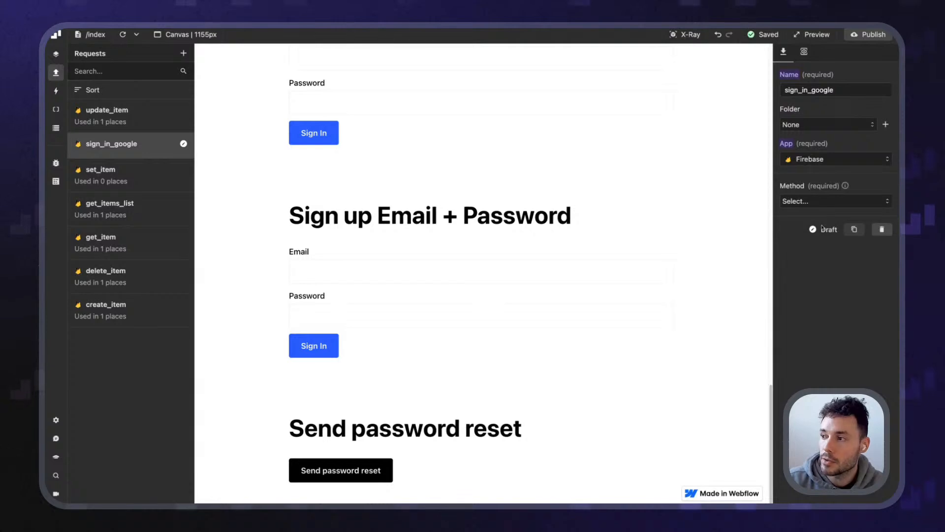
left_click(830, 201)
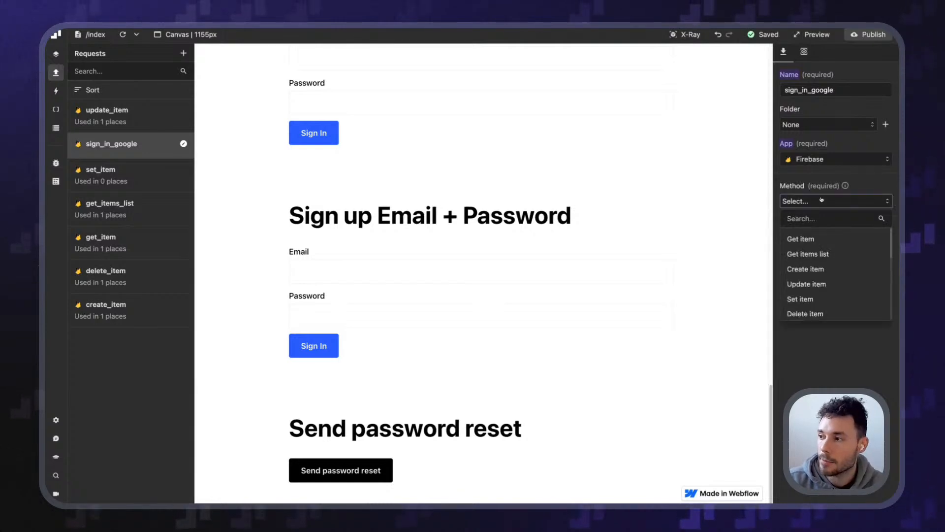
scroll(846, 270, "down", 5)
scroll(843, 272, "up", 2)
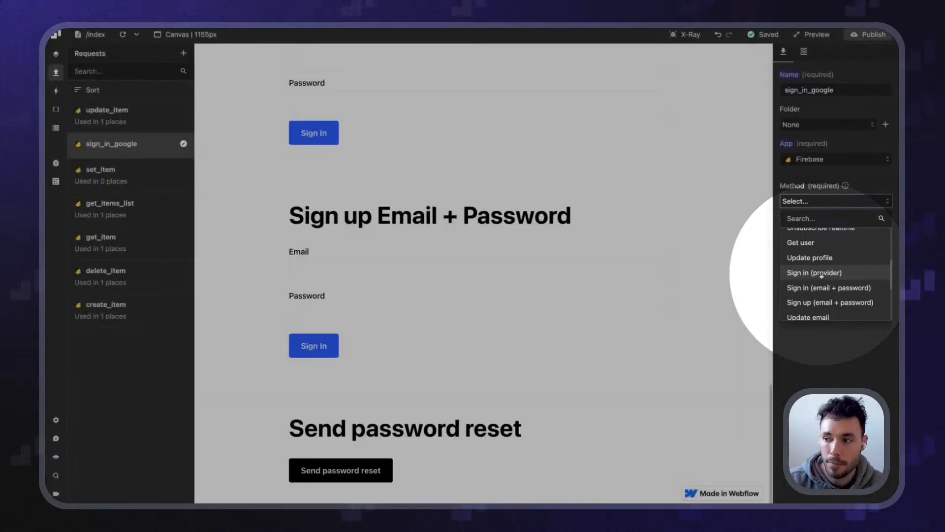
left_click(822, 273)
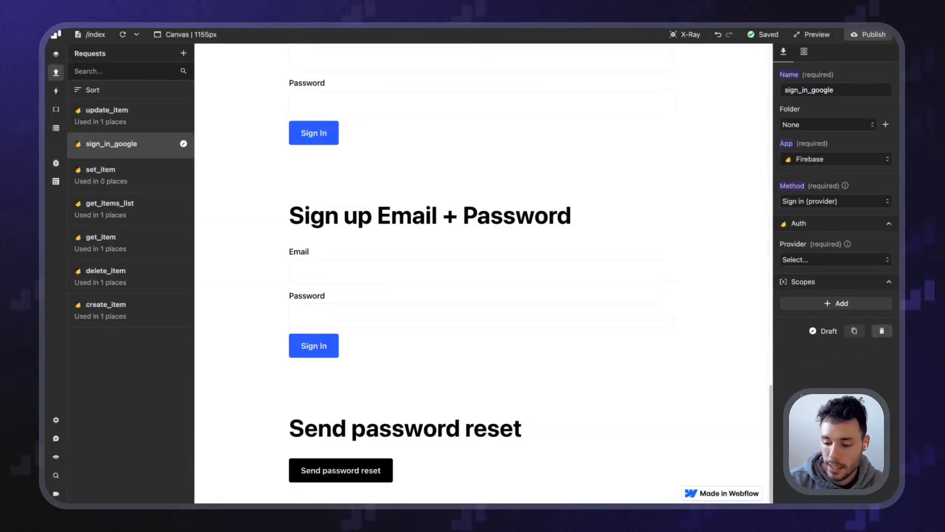
key("ctrl+plus")
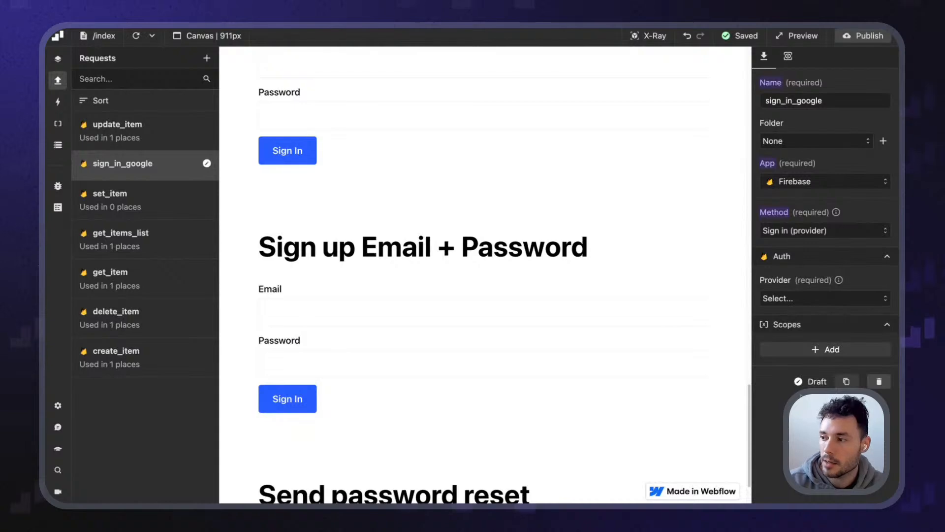
left_click(825, 299)
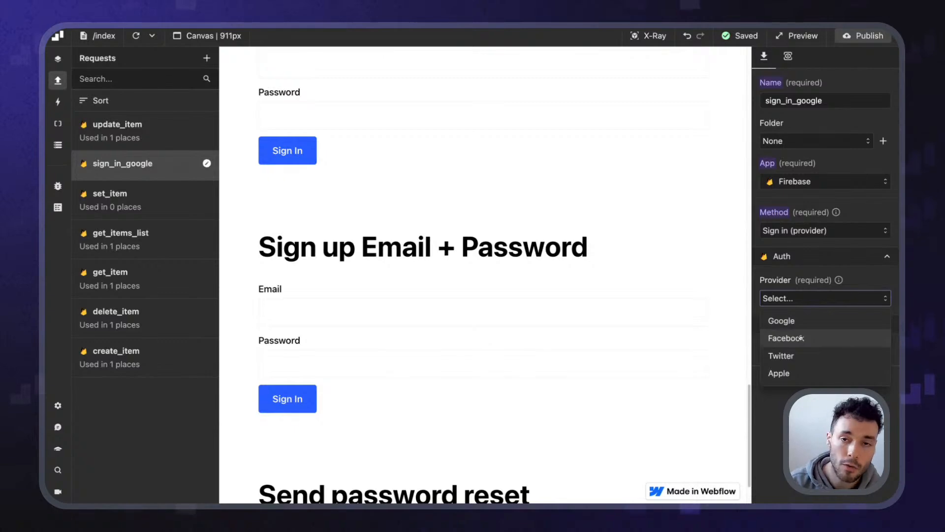
left_click(808, 326)
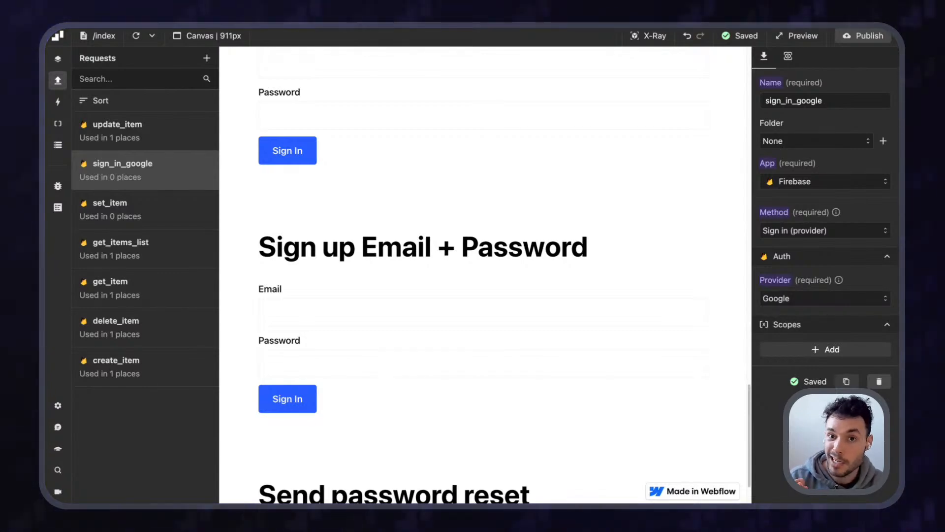
left_click(881, 351)
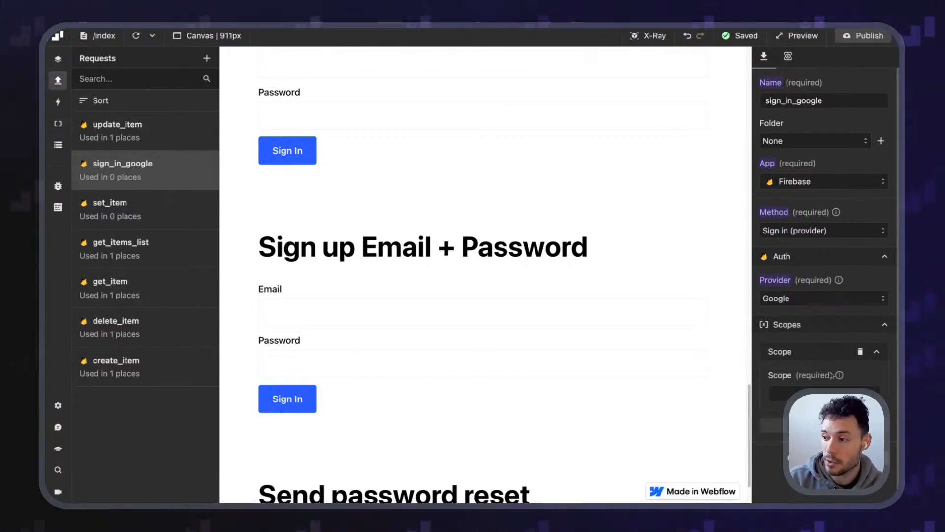
left_click(861, 351)
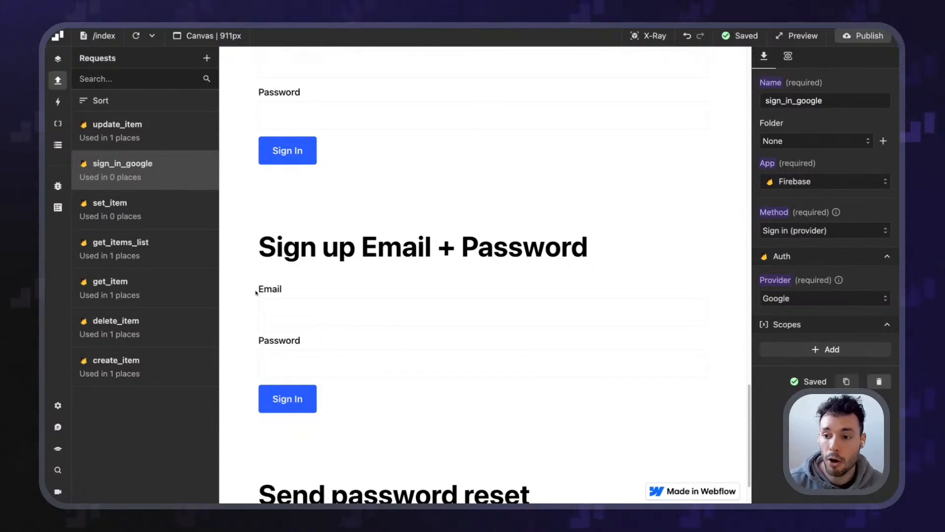
Locate the Sign in Google heading and Sign in with Google button on the canvas
scroll(256, 293, "down", 2)
scroll(286, 321, "up", 20)
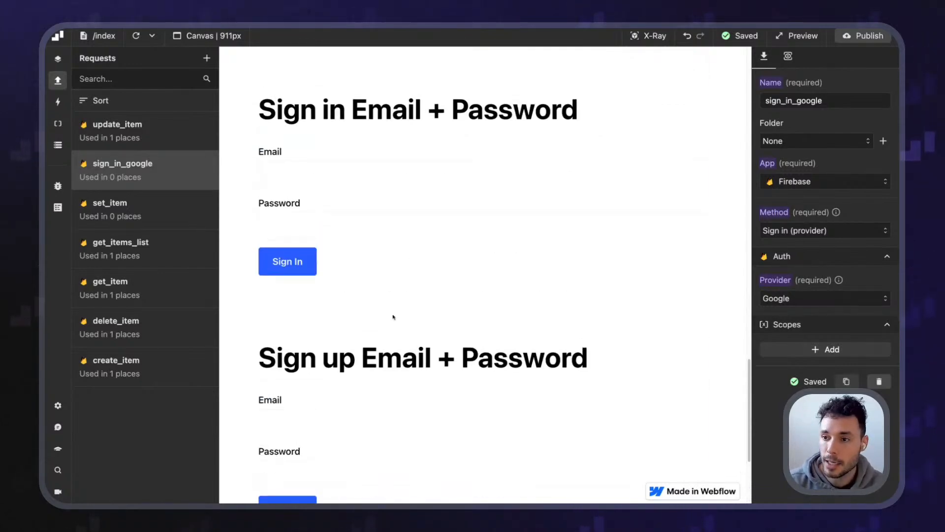
scroll(321, 287, "down", 3)
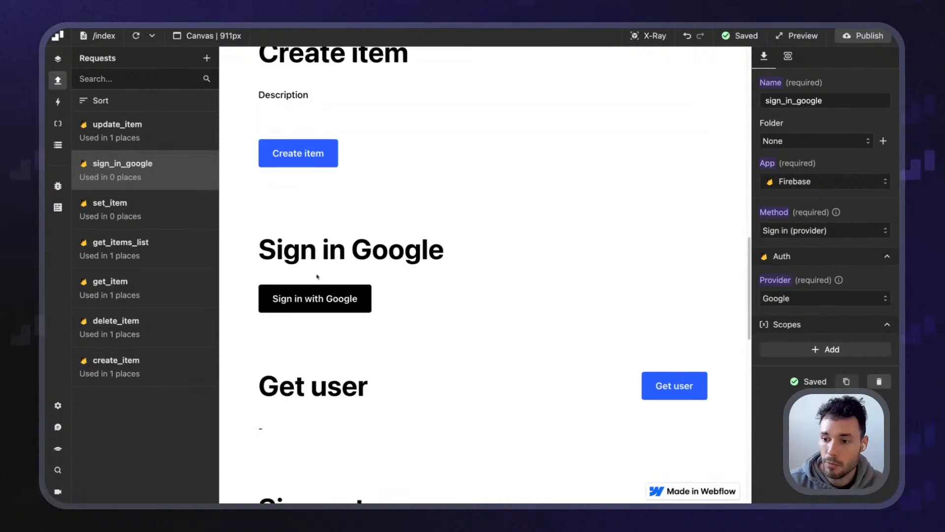
left_click_drag(259, 249, 429, 252)
left_click(377, 259)
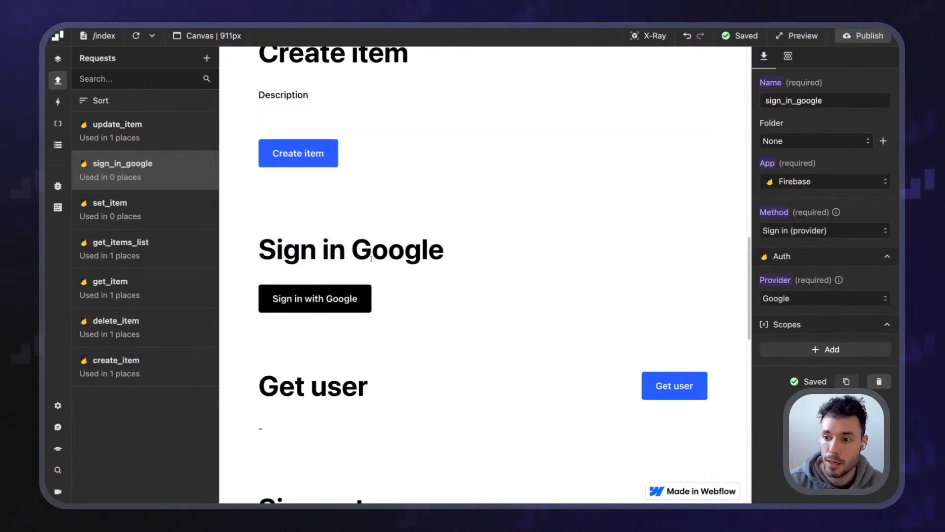
left_click_drag(296, 286, 414, 319)
left_click(415, 316)
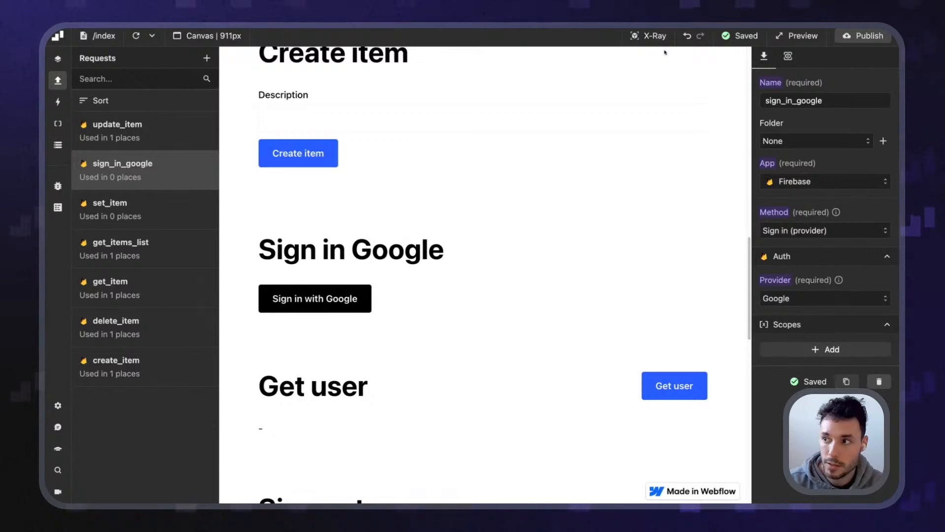
Turn on X-Ray and select sign_in_google_button to edit its events
left_click(648, 36)
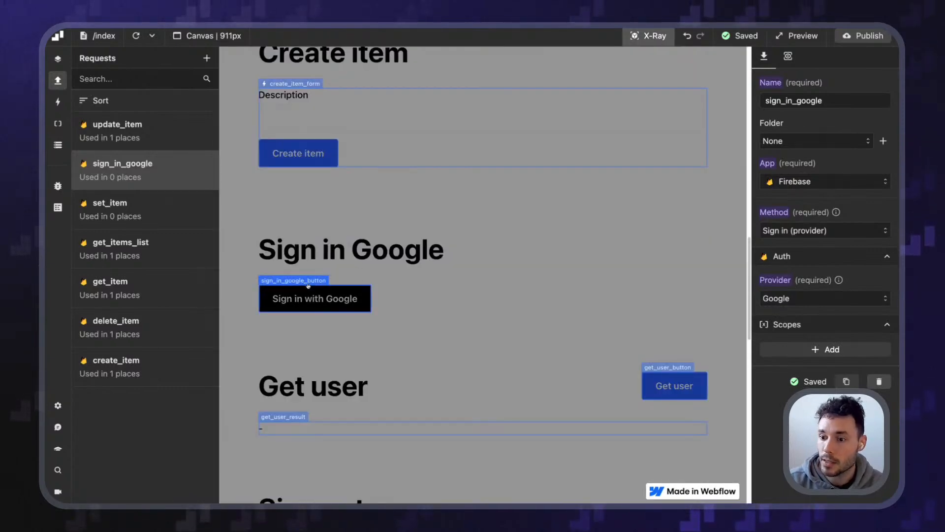
left_click(308, 285)
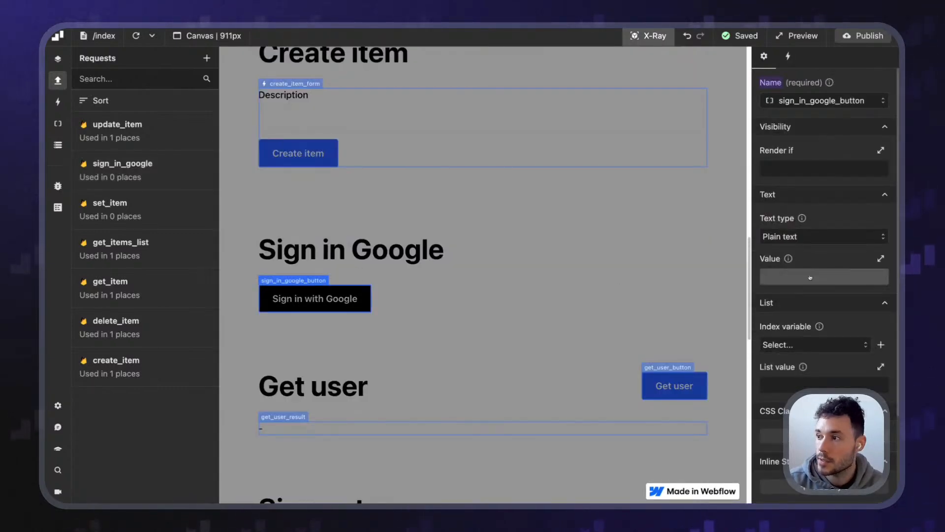
scroll(798, 256, "down", 2)
scroll(811, 248, "up", 2)
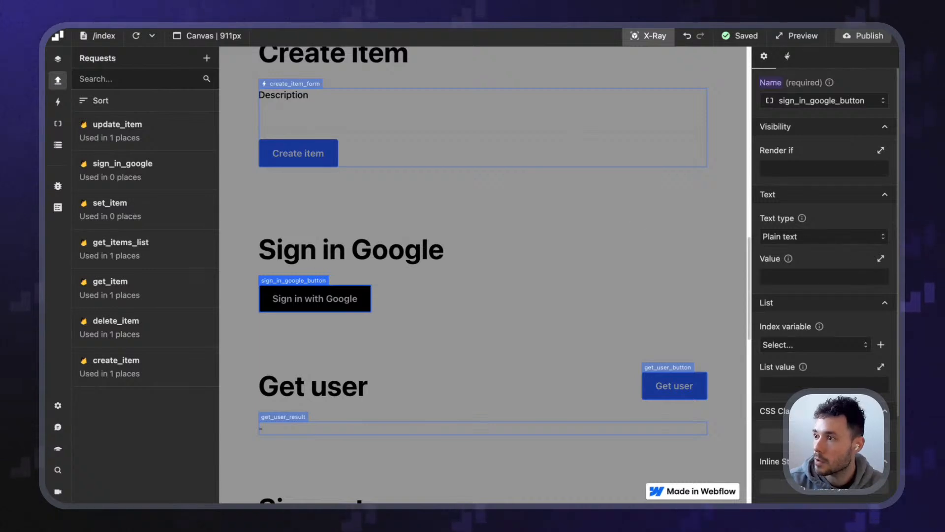
left_click(787, 56)
Add a click event that performs the sign_in_google request, then turn X-Ray off
left_click(861, 175)
left_click(819, 120)
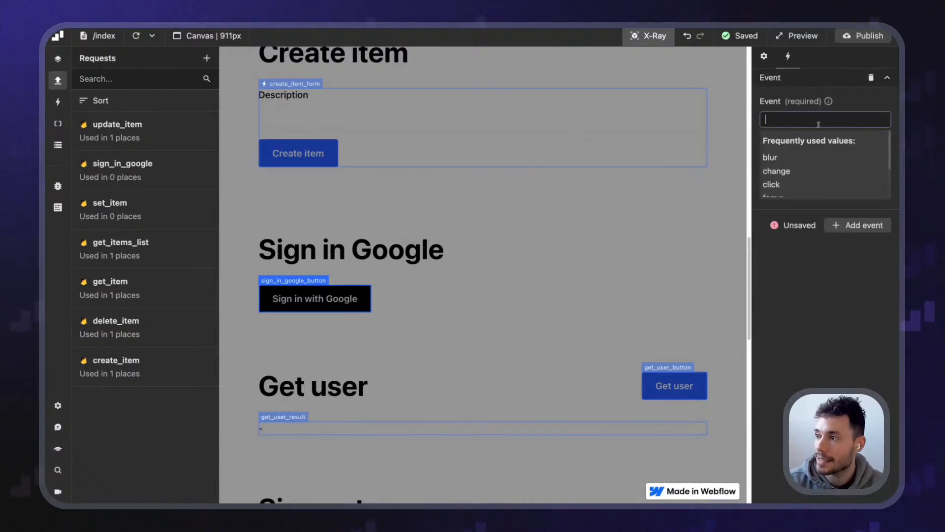
left_click(788, 185)
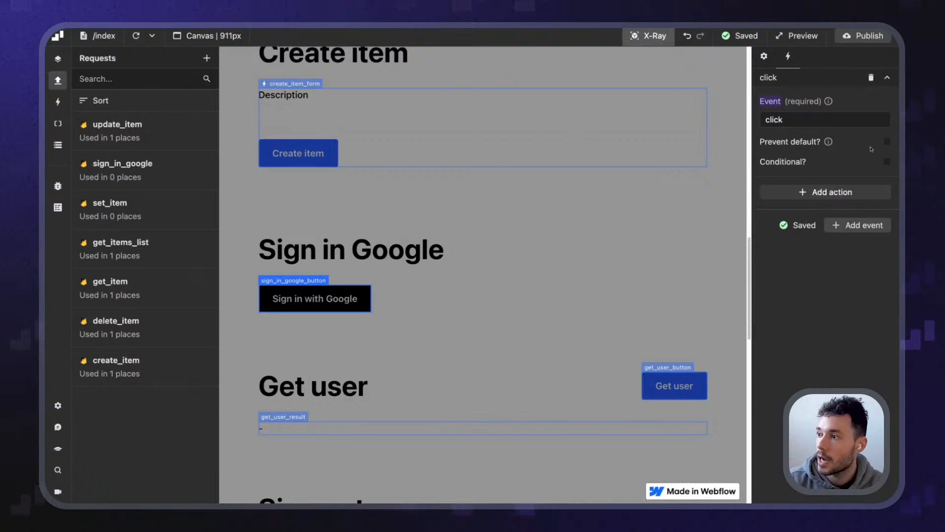
left_click(834, 192)
left_click(789, 238)
left_click(800, 253)
left_click(807, 276)
scroll(829, 353, "down", 1)
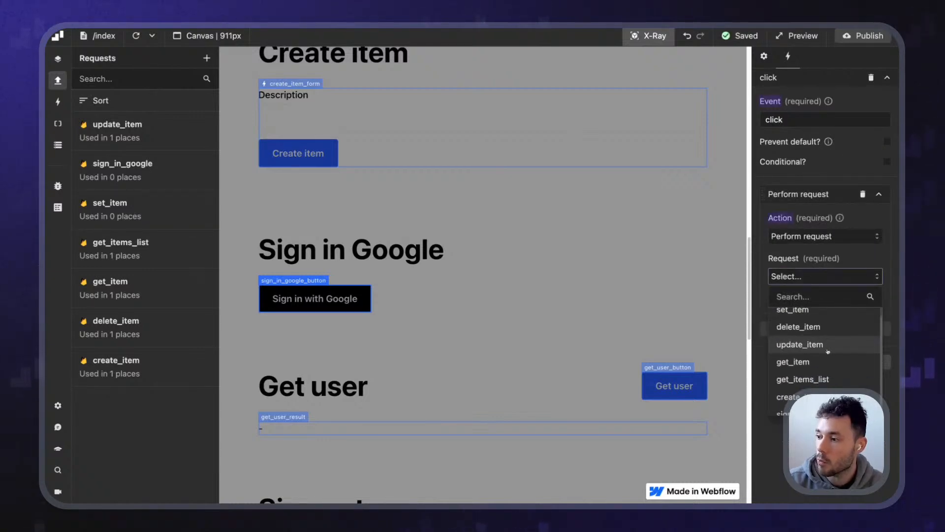
left_click(827, 401)
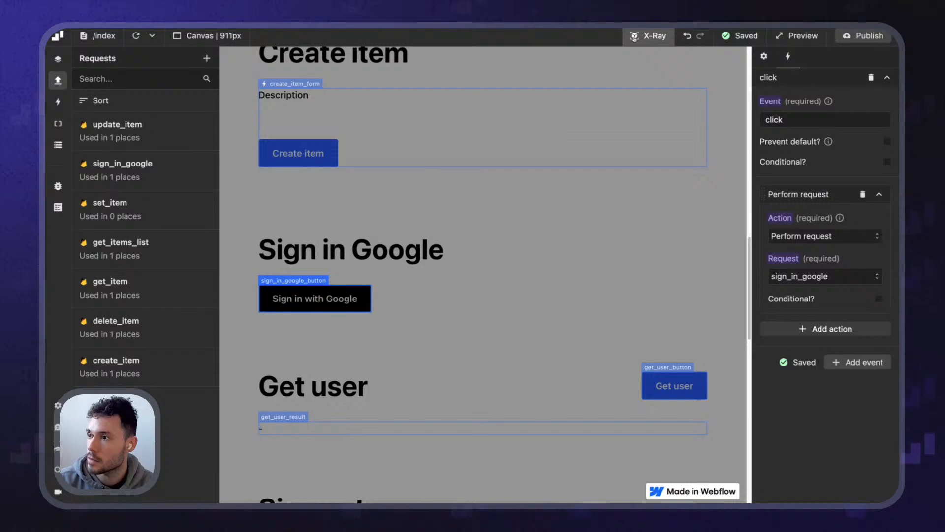
left_click(648, 36)
Publish the Webflow site and open the live published version
left_click(848, 42)
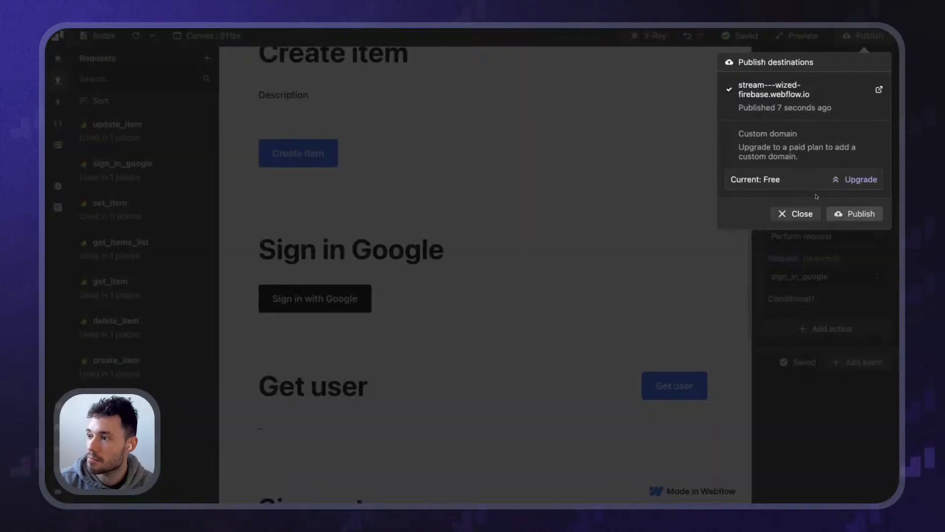
left_click(846, 214)
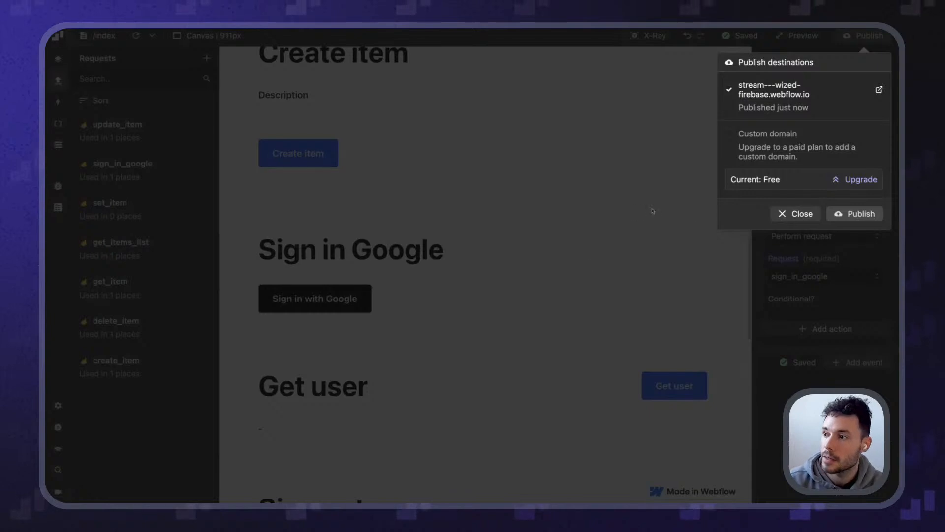
left_click(879, 90)
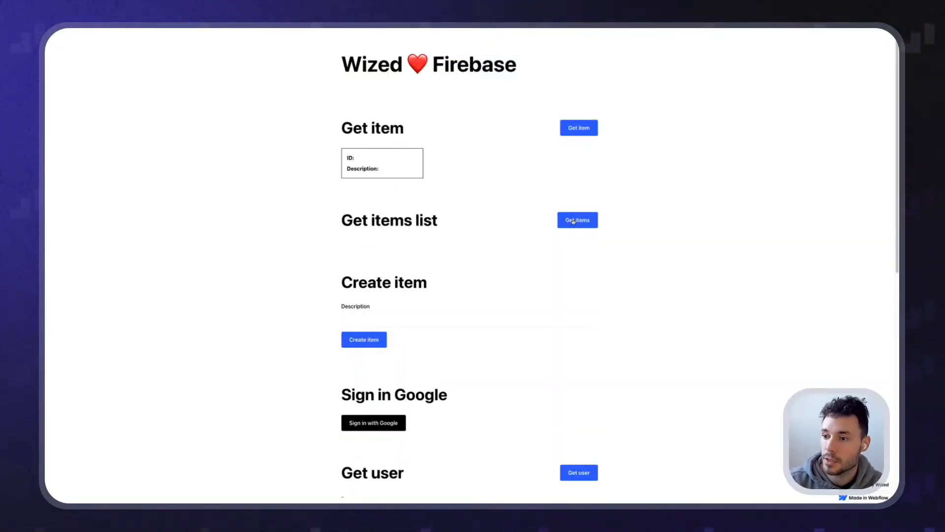
scroll(434, 266, "down", 4)
scroll(521, 221, "up", 3)
Load the items list, try Sign in with Google, and check the Get user section
left_click(559, 187)
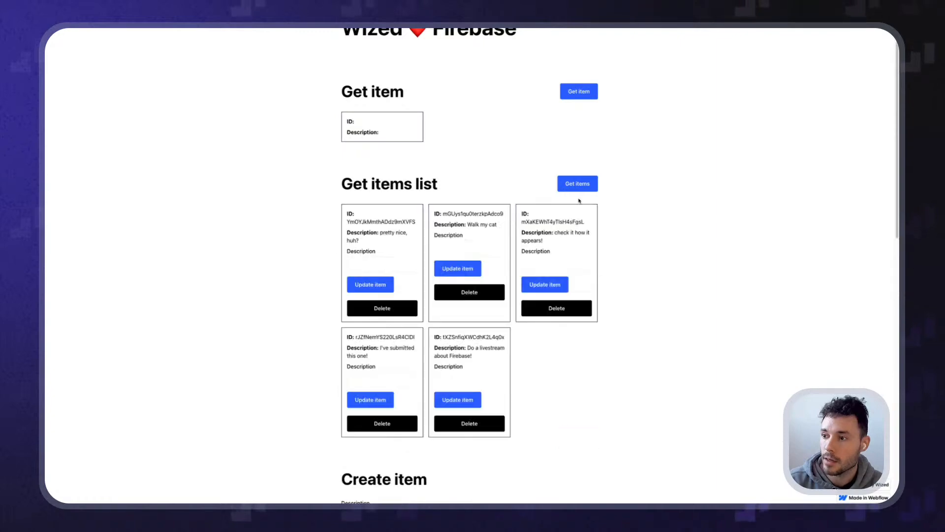
scroll(313, 211, "down", 8)
key("super+equal")
key("super+equal")
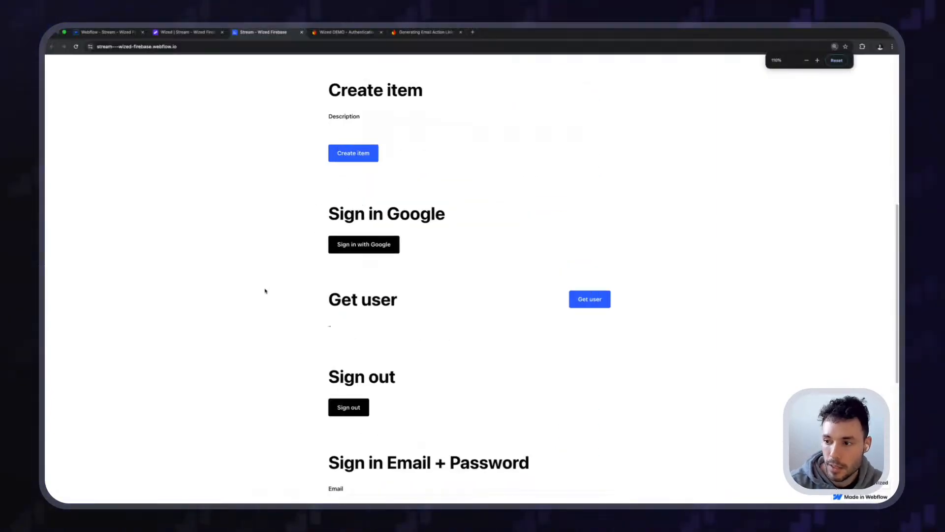
scroll(265, 291, "down", 1)
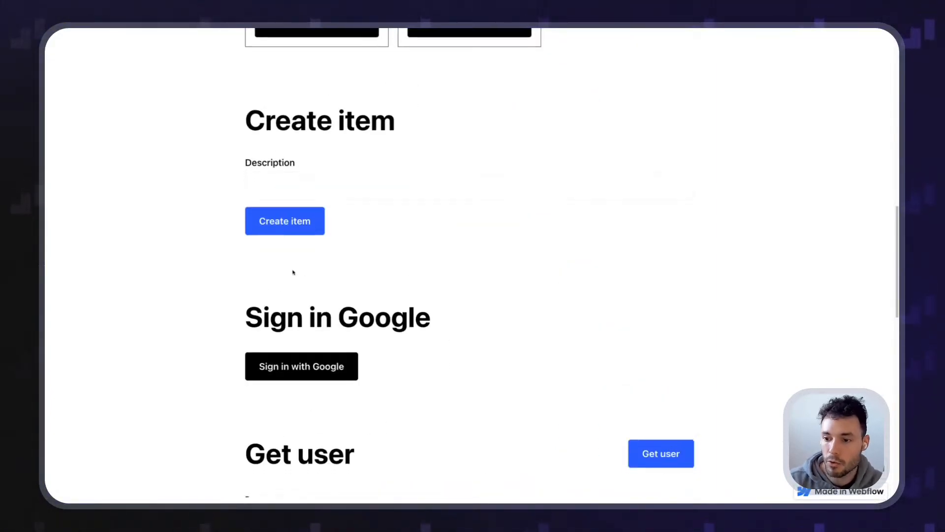
left_click(311, 365)
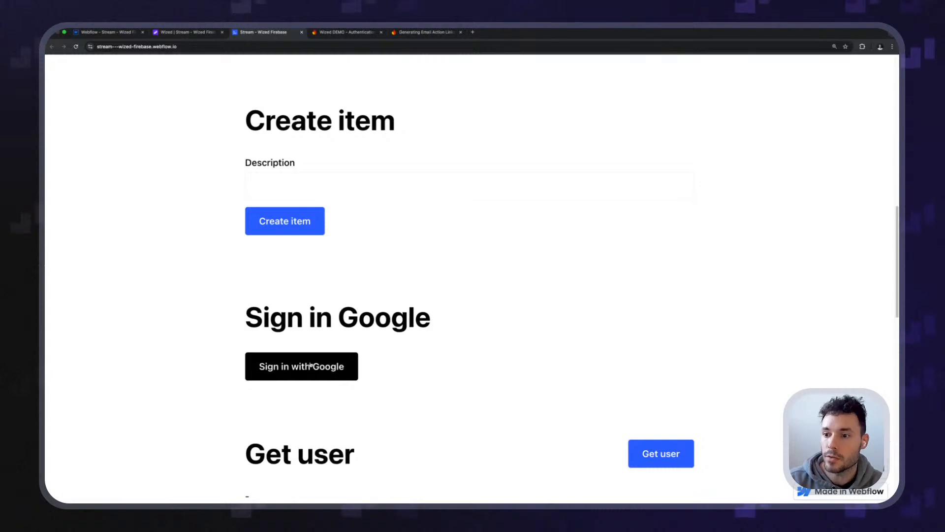
scroll(180, 370, "down", 2)
scroll(181, 368, "up", 4)
scroll(183, 366, "up", 2)
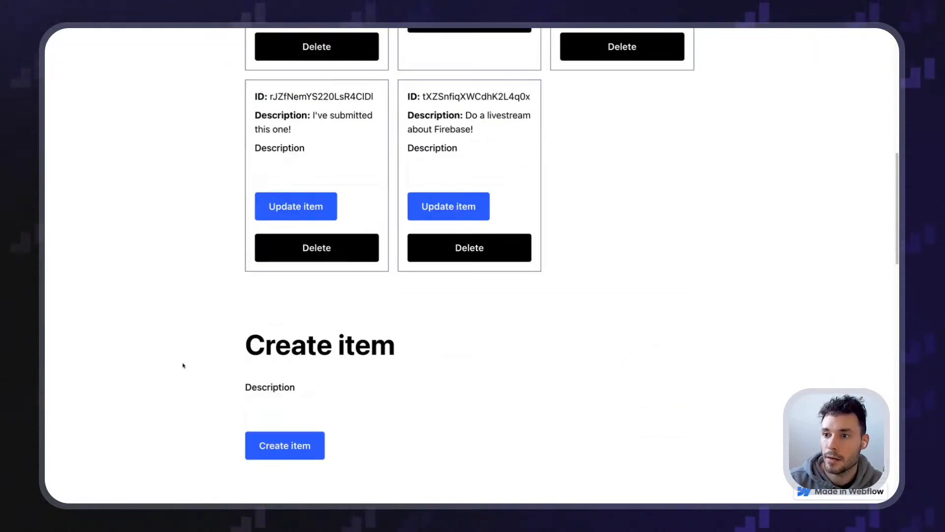
scroll(182, 366, "up", 4)
scroll(183, 366, "down", 9)
scroll(182, 355, "down", 2)
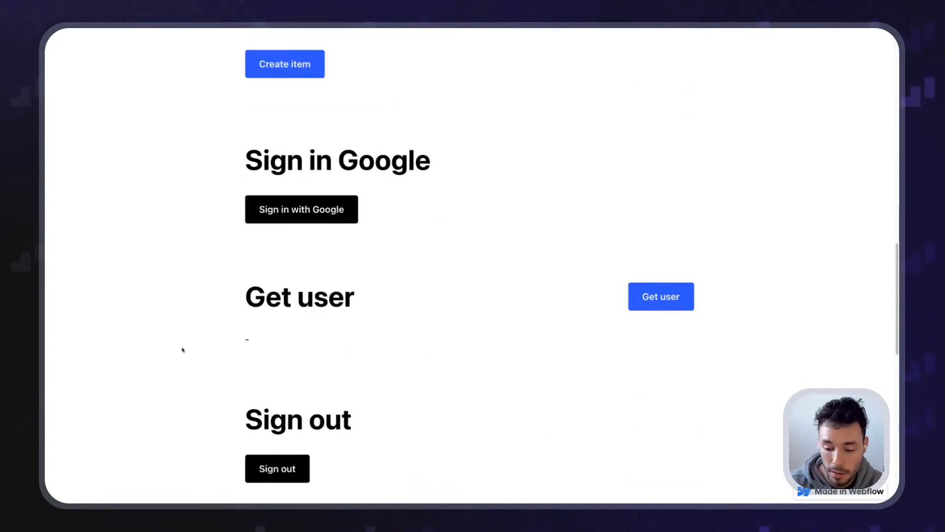
key("super+alt+j")
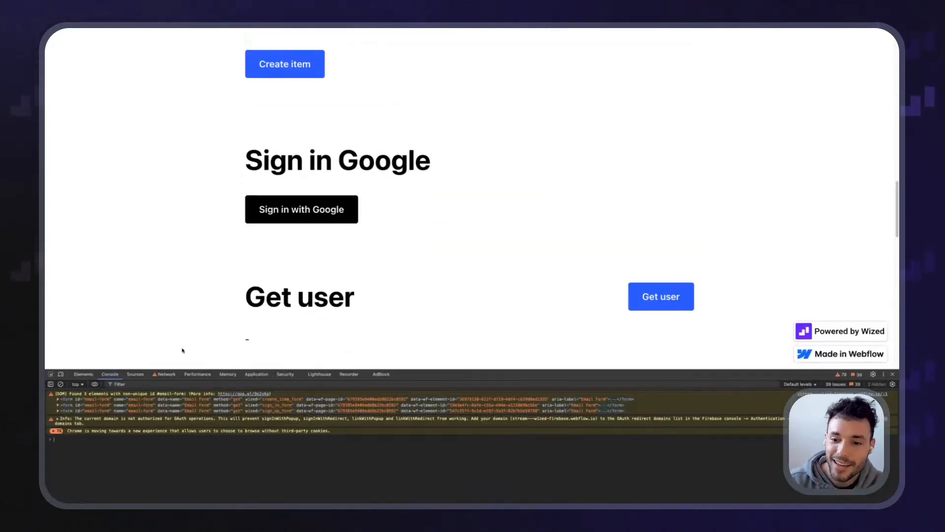
Clear the console and run Wized.c.data to inspect the Wized data
left_click(60, 383)
type("Wized.c")
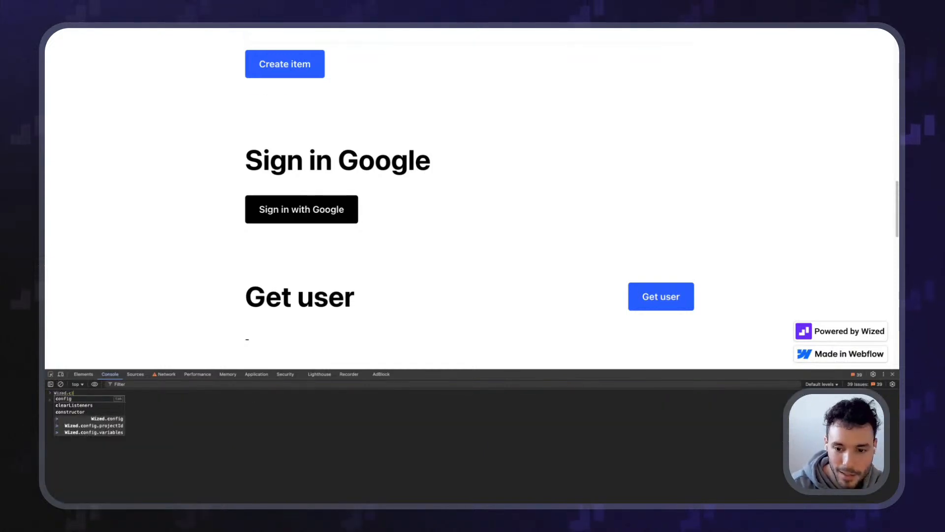
key("BackSpace")
type("data")
key("Return")
left_click_drag(443, 375, 453, 184)
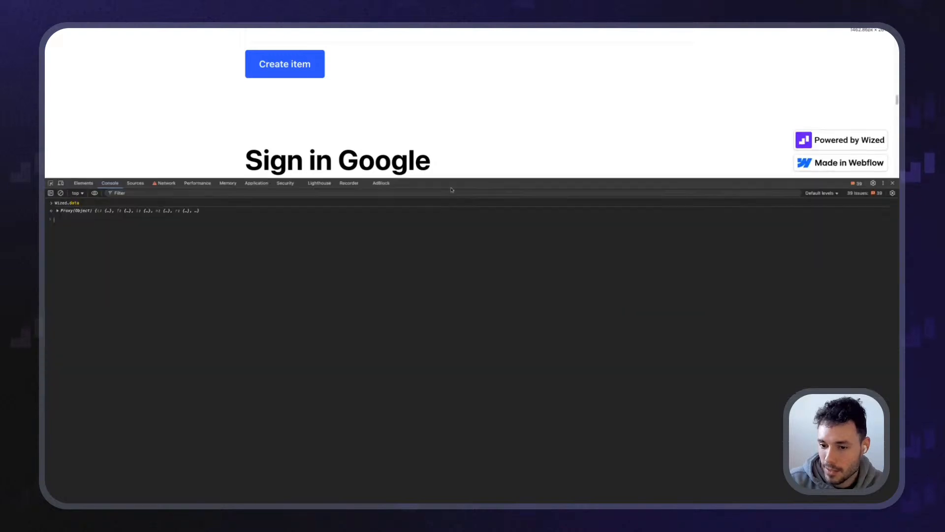
key("super+equal")
key("super+equal")
key("super+equal")
key("super+equal")
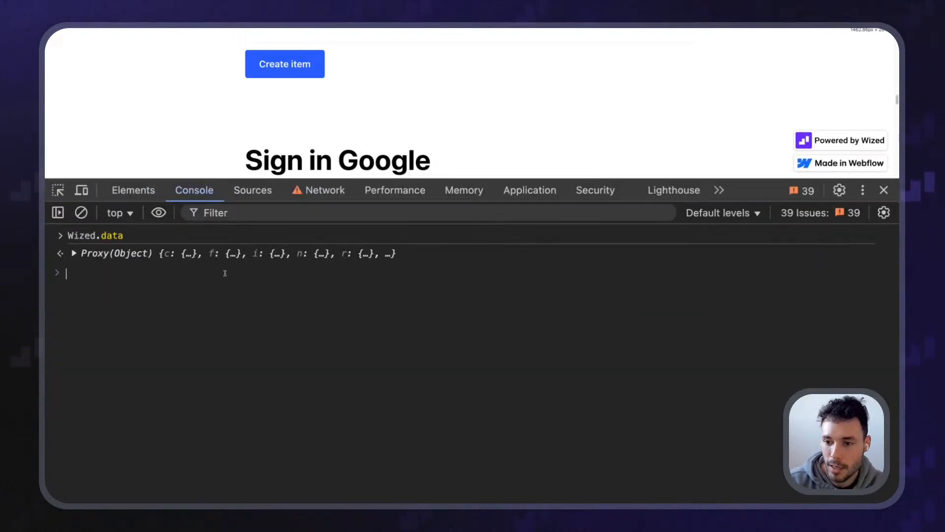
Expand [[Target]] > r > sign_in_google > data to read the auth/unauthorized-domain FirebaseError
left_click(74, 253)
left_click(84, 280)
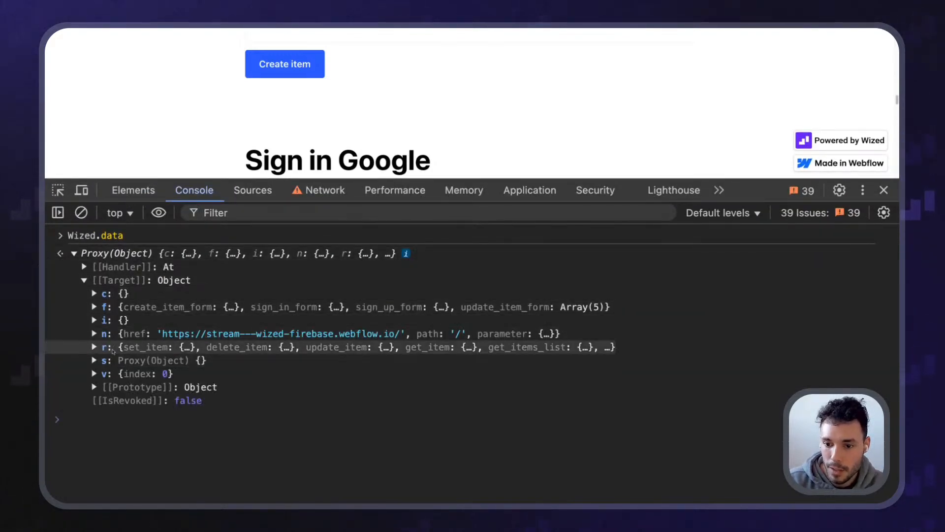
left_click(112, 348)
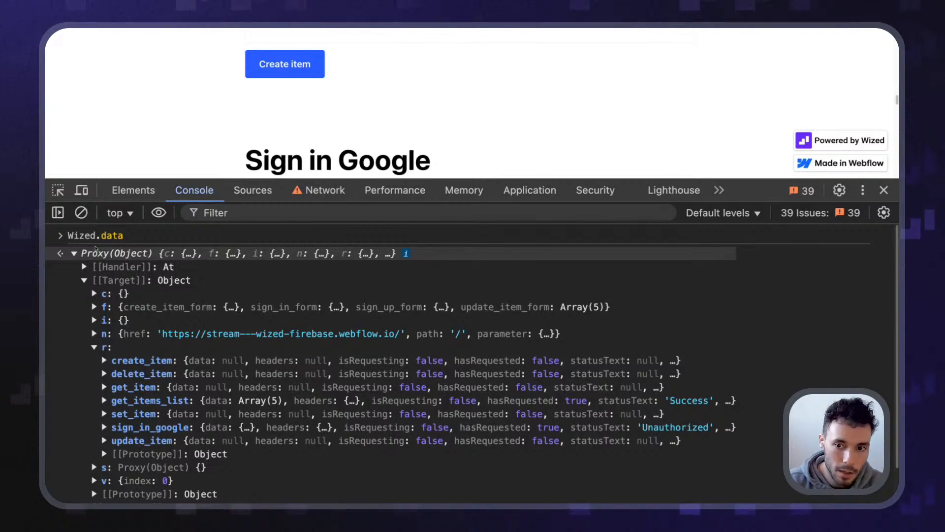
scroll(105, 360, "down", 1)
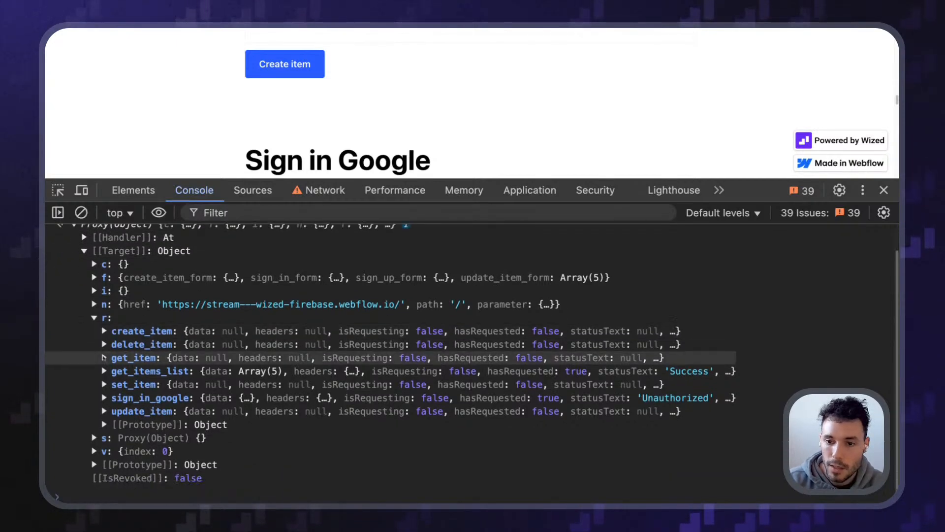
scroll(104, 360, "up", 1)
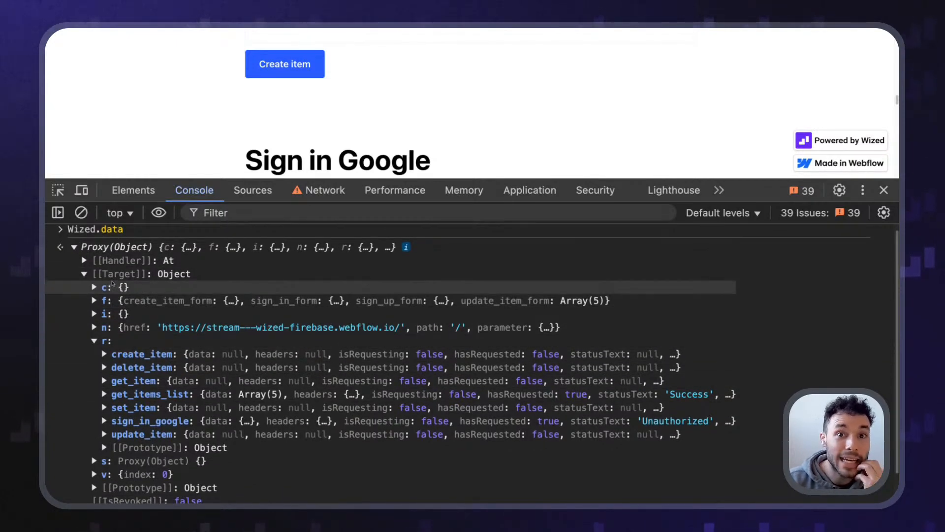
scroll(118, 334, "down", 2)
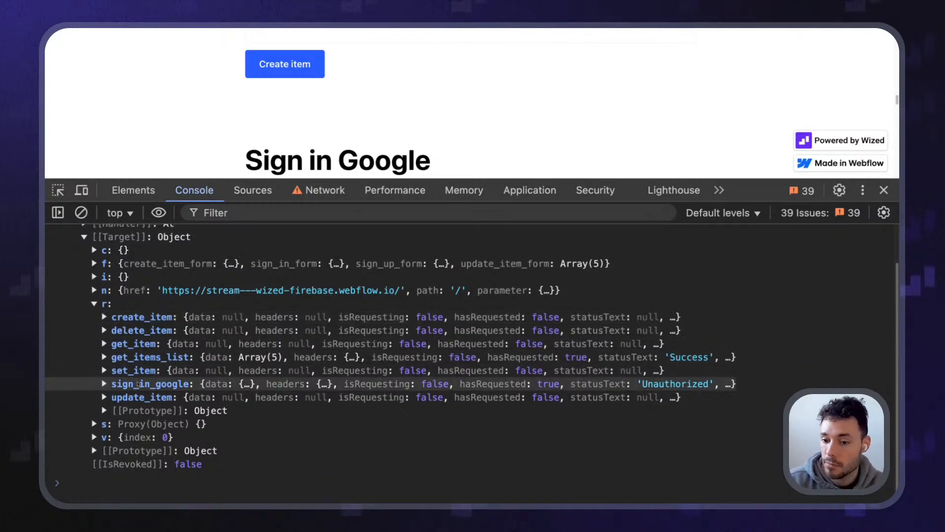
left_click(133, 384)
left_click(134, 398)
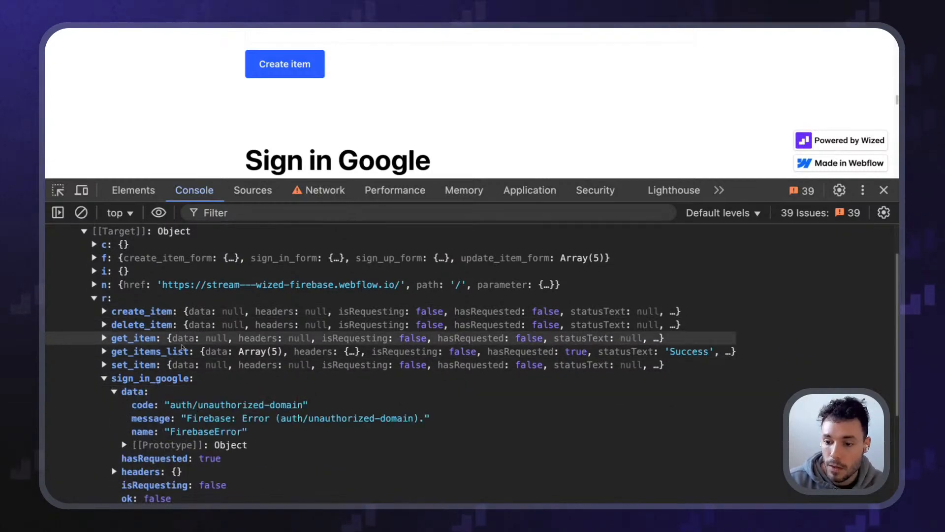
scroll(202, 373, "down", 3)
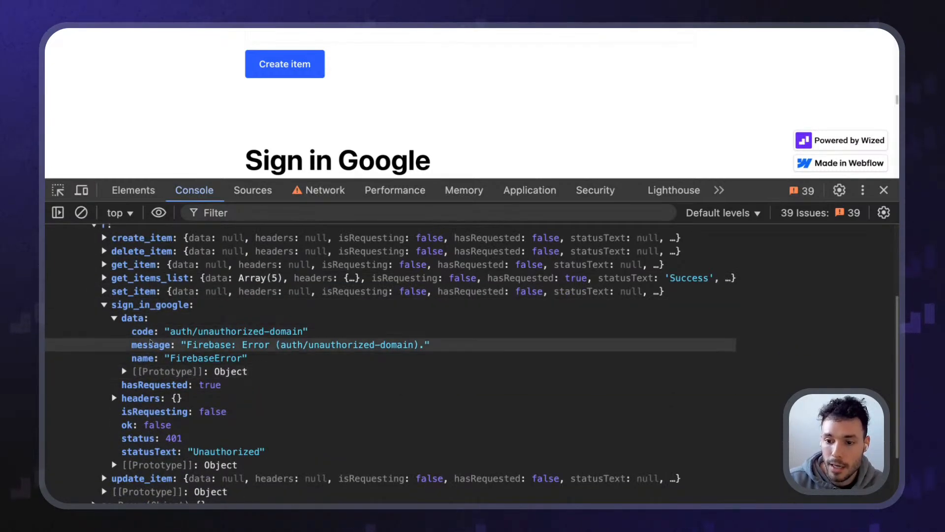
left_click_drag(185, 347, 355, 356)
left_click(270, 351)
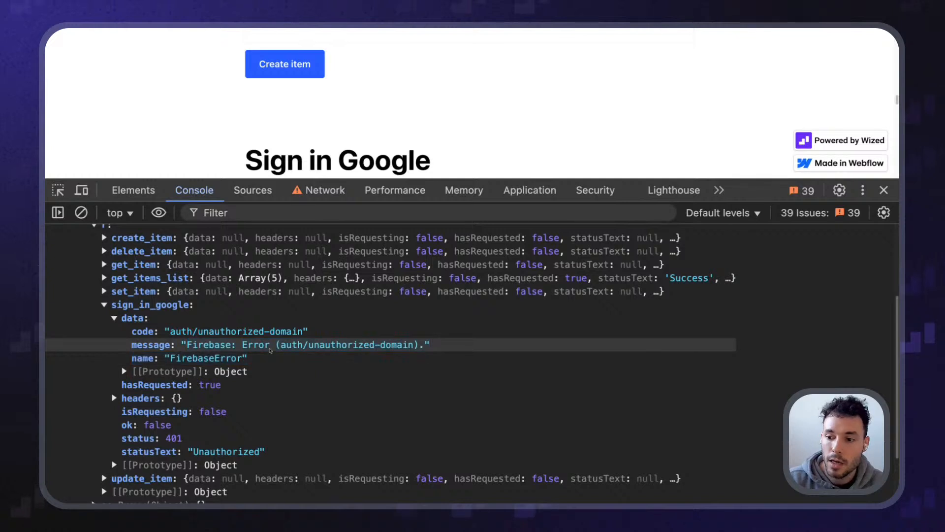
double_click(202, 358)
key("Escape")
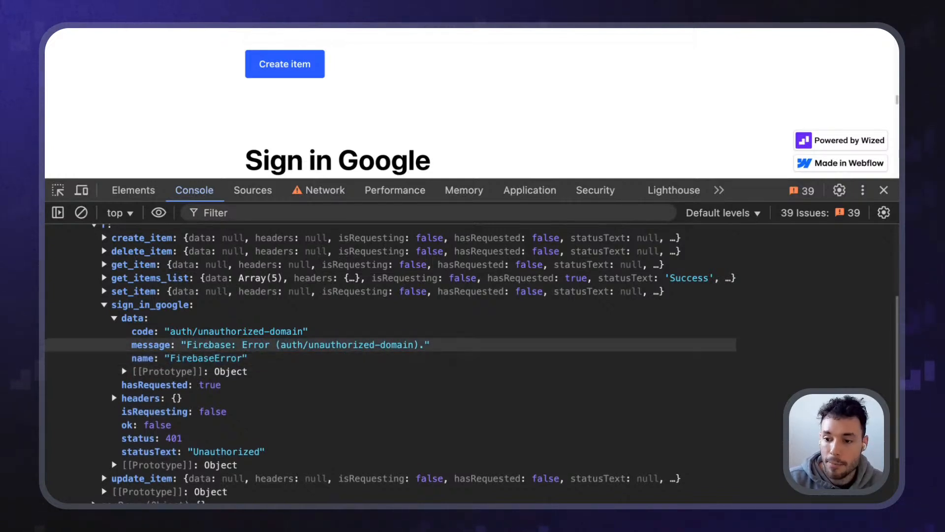
Resize DevTools to compare the page's Sign in Google section with the sign_in_google log
left_click_drag(687, 178, 687, 389)
left_click_drag(247, 172, 368, 209)
left_click(367, 210)
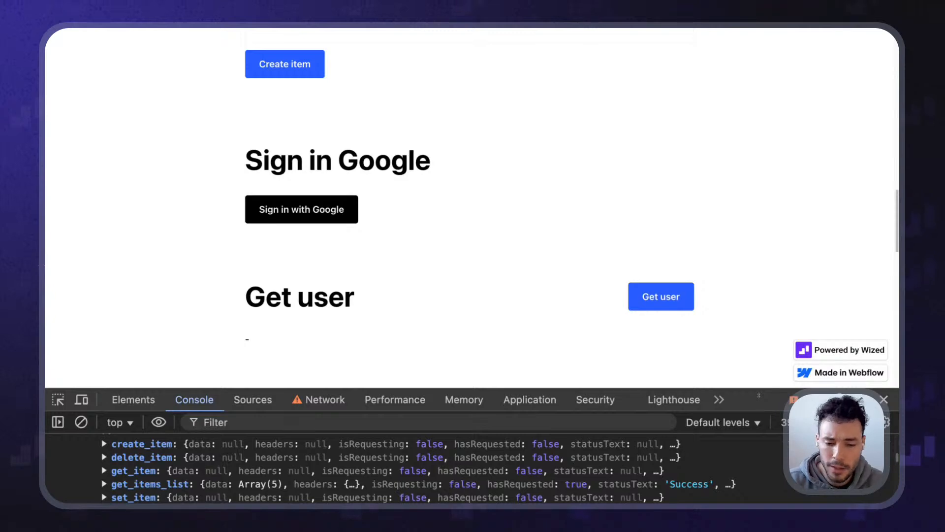
left_click_drag(758, 395, 762, 339)
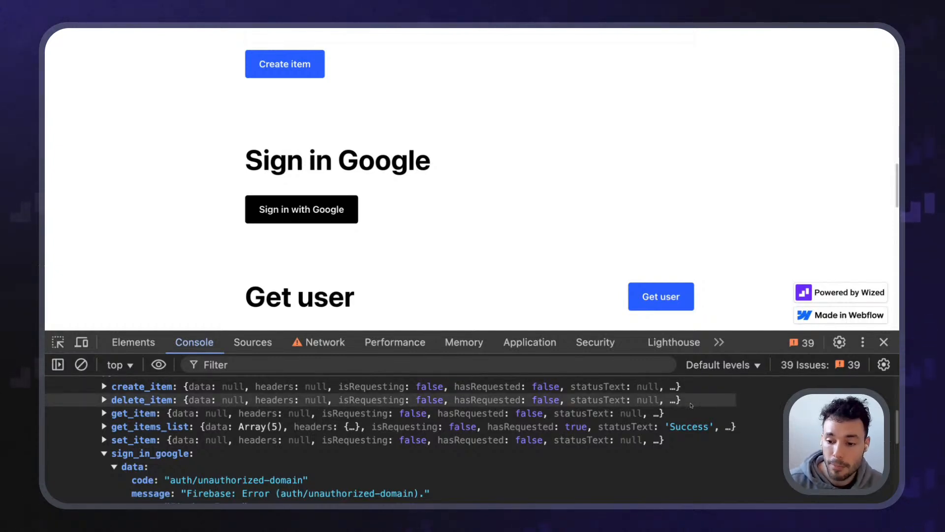
scroll(691, 404, "down", 4)
scroll(692, 405, "up", 1)
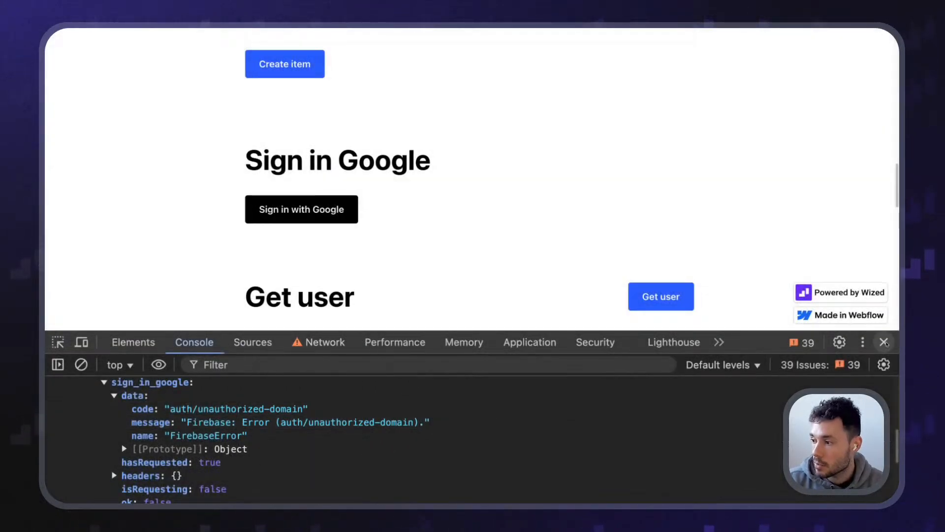
Close DevTools and expand the Google provider's Safelist client IDs and Web SDK configuration sections
left_click(884, 341)
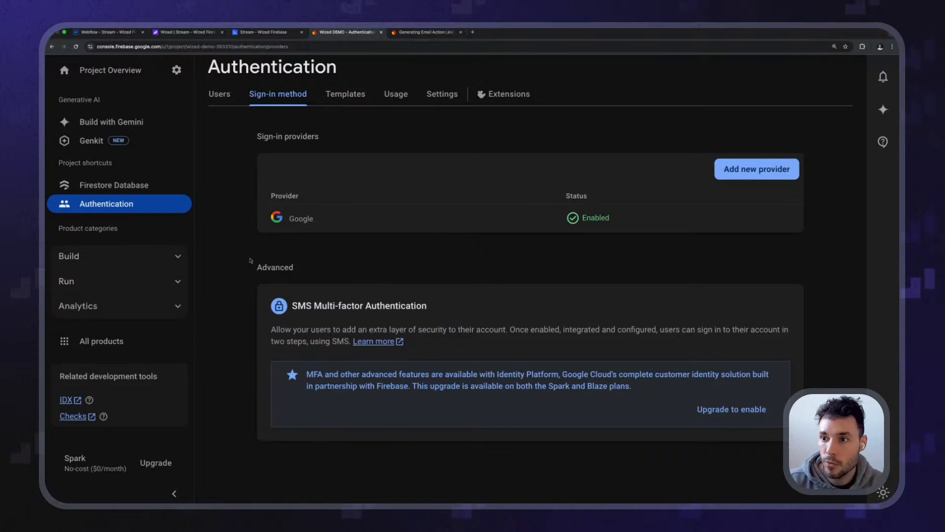
left_click(314, 220)
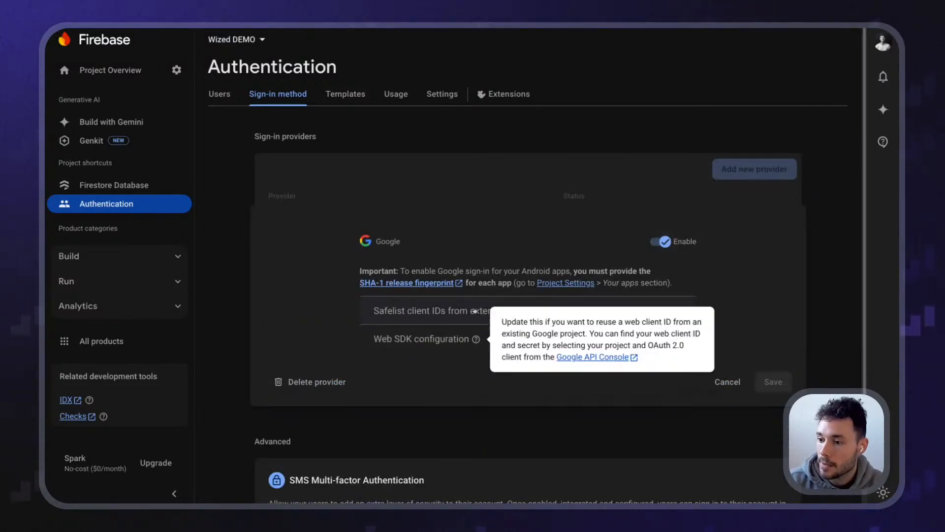
left_click(456, 311)
left_click_drag(374, 315, 515, 315)
left_click(457, 312)
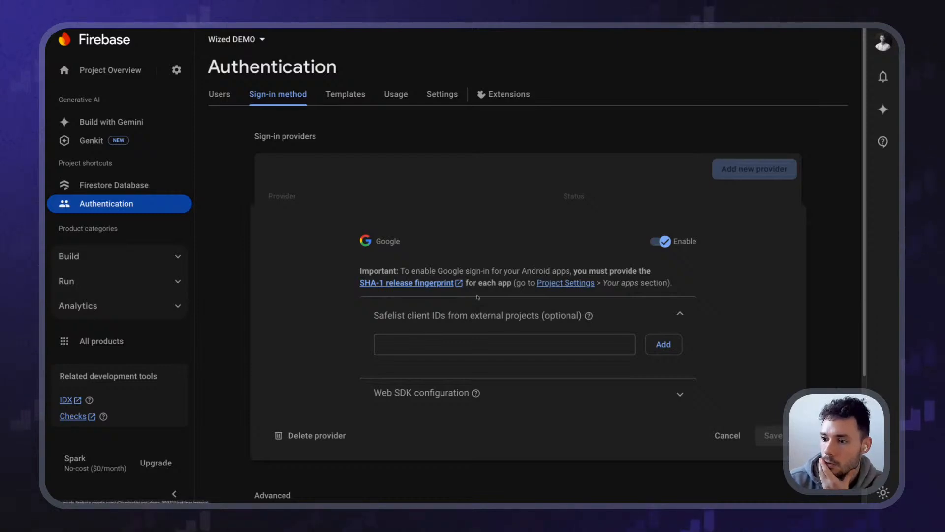
left_click(525, 395)
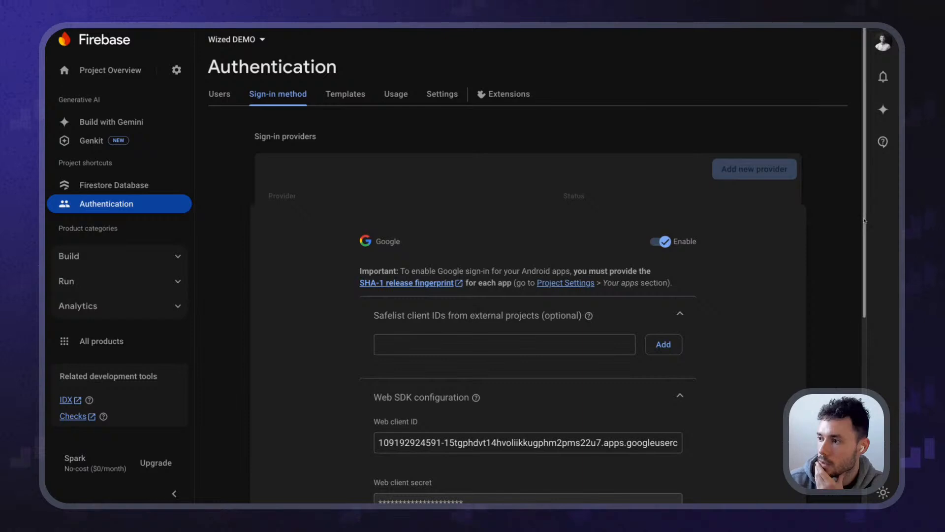
scroll(844, 349, "down", 4)
scroll(844, 348, "up", 4)
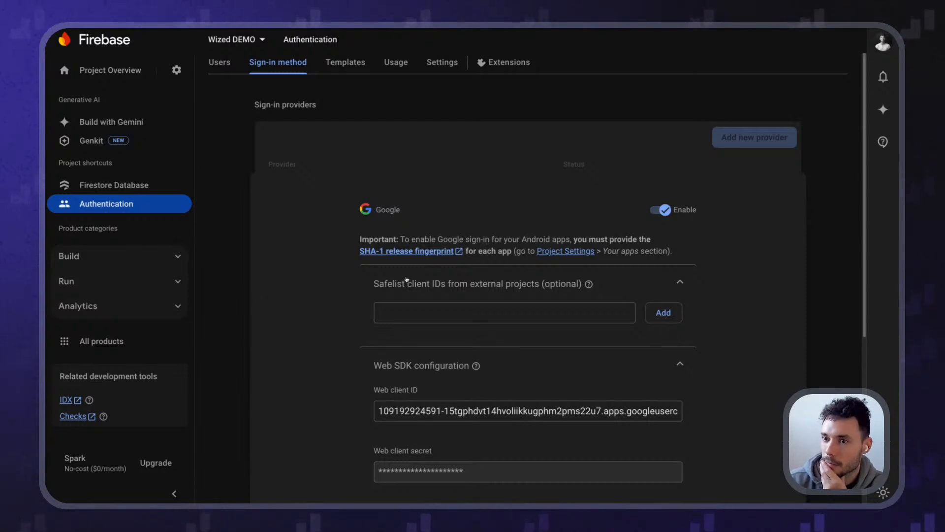
key("super+t")
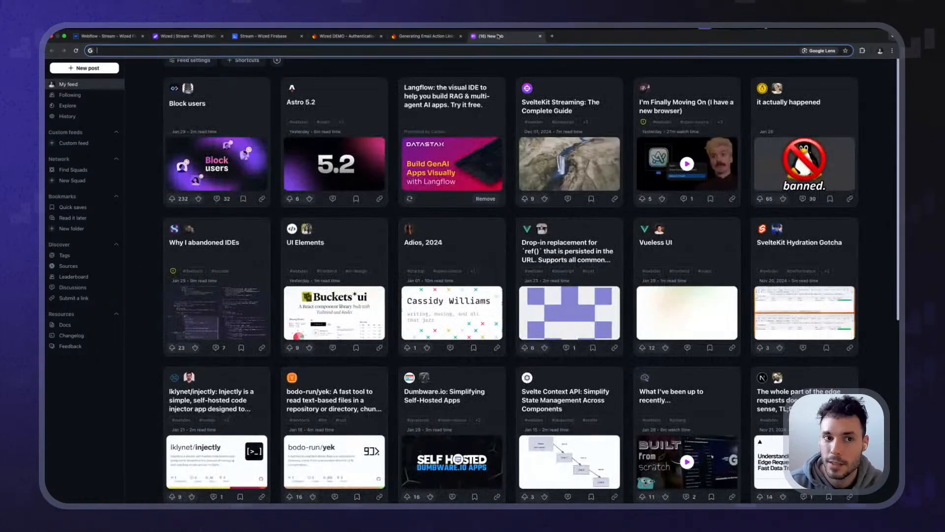
Close the new tab, returning to the Firebase Google provider's Web SDK configuration
left_click_drag(497, 41, 470, 76)
key("super+w")
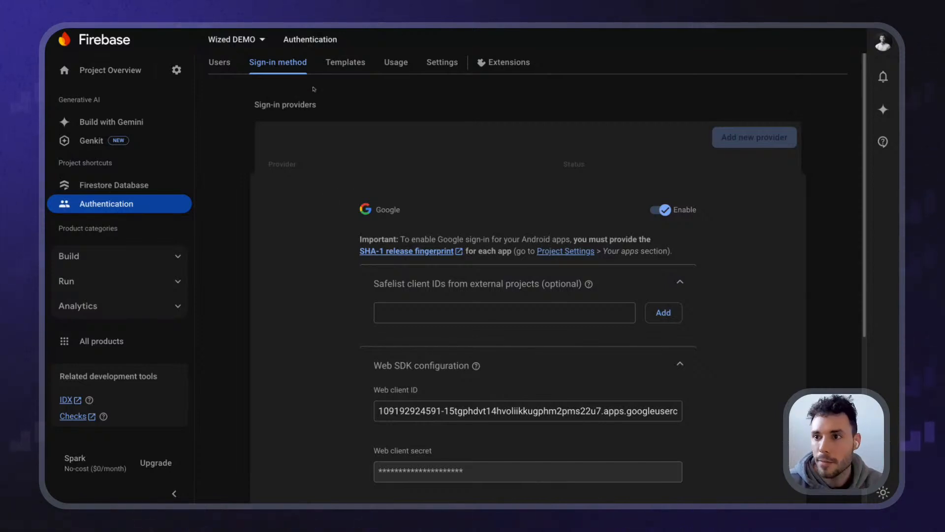
Show the Authorized domains list in Firebase Authentication settings
scroll(501, 173, "down", 2)
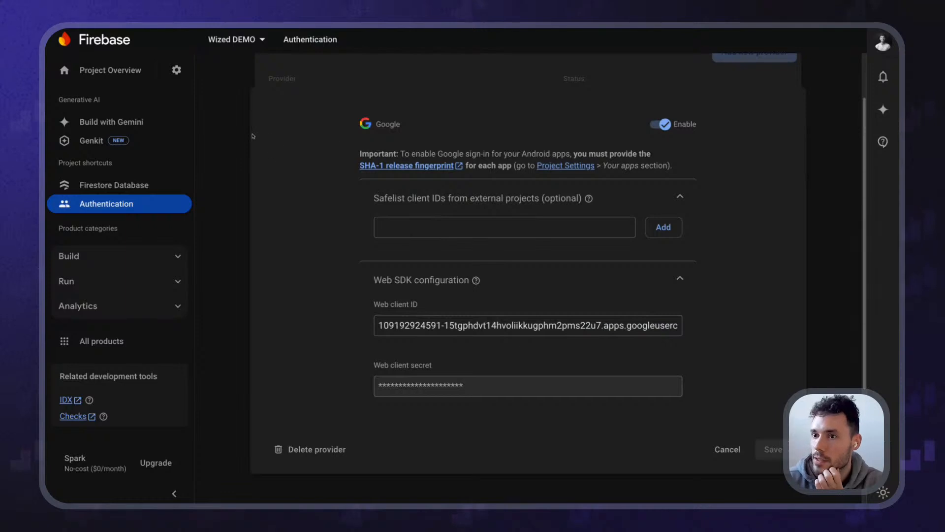
scroll(236, 161, "up", 3)
left_click(442, 96)
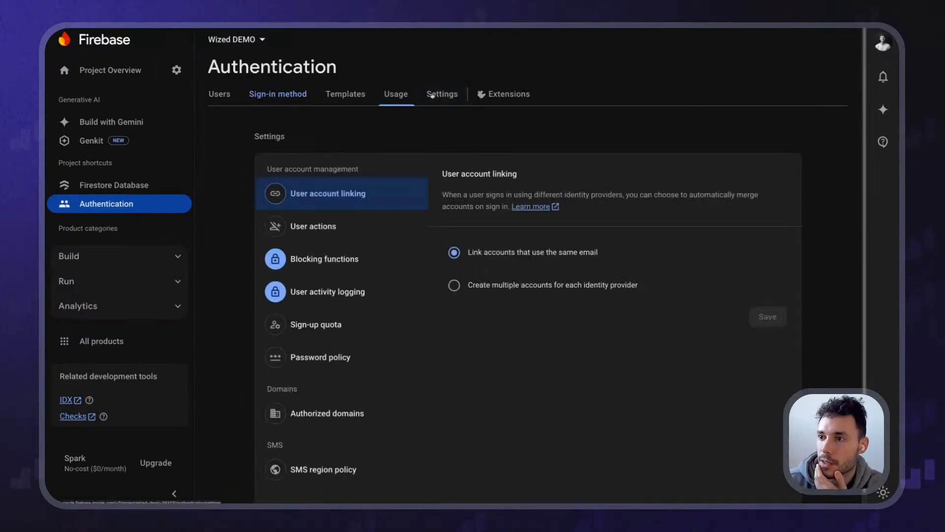
left_click(330, 421)
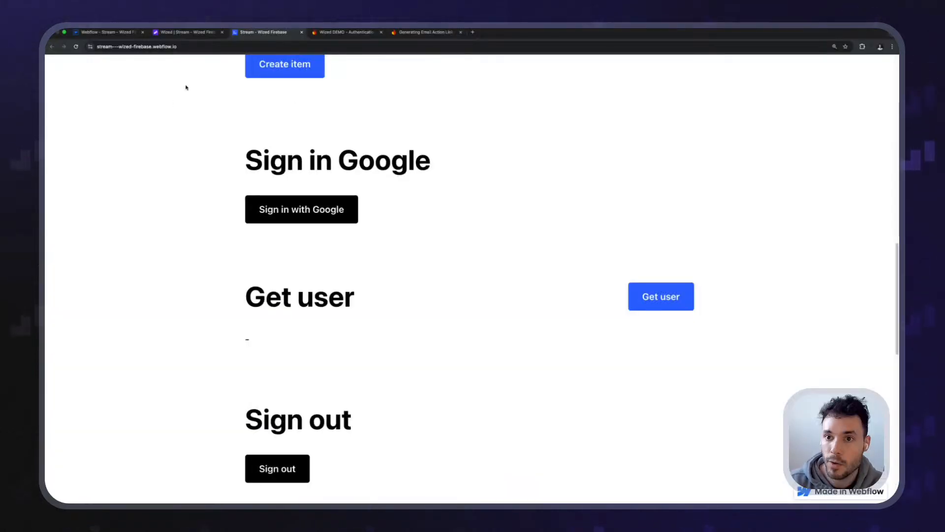
Copy the published Webflow site's full address from the address bar
mouse_move(239, 30)
left_click(182, 55)
left_click(207, 55)
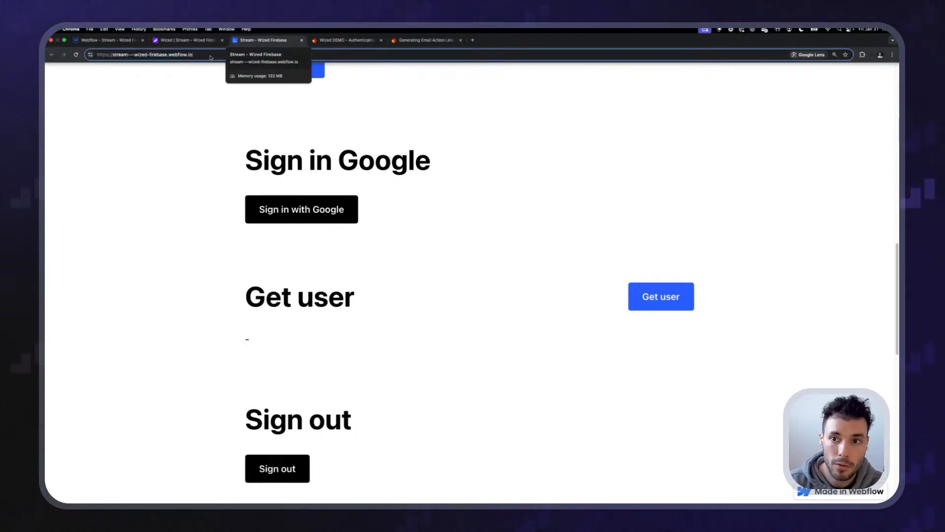
triple_click(209, 56)
key("super+c")
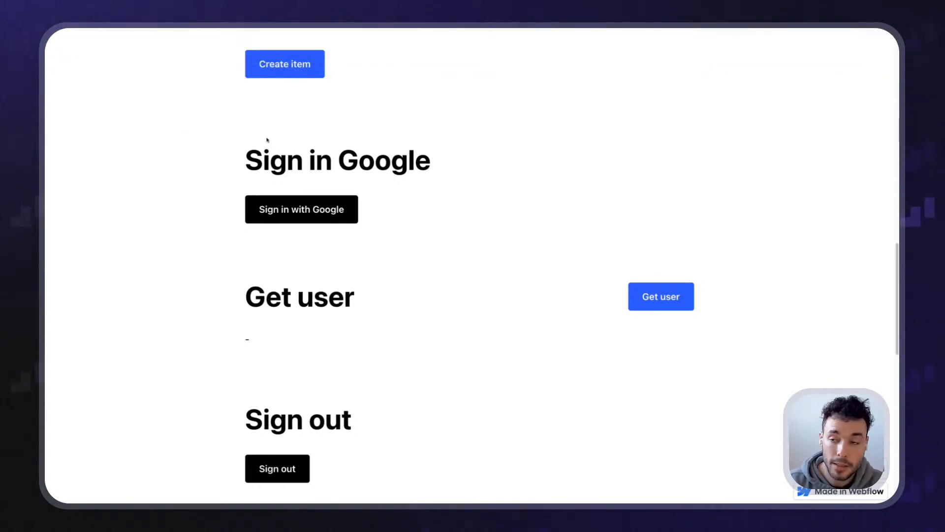
key("ctrl+Tab")
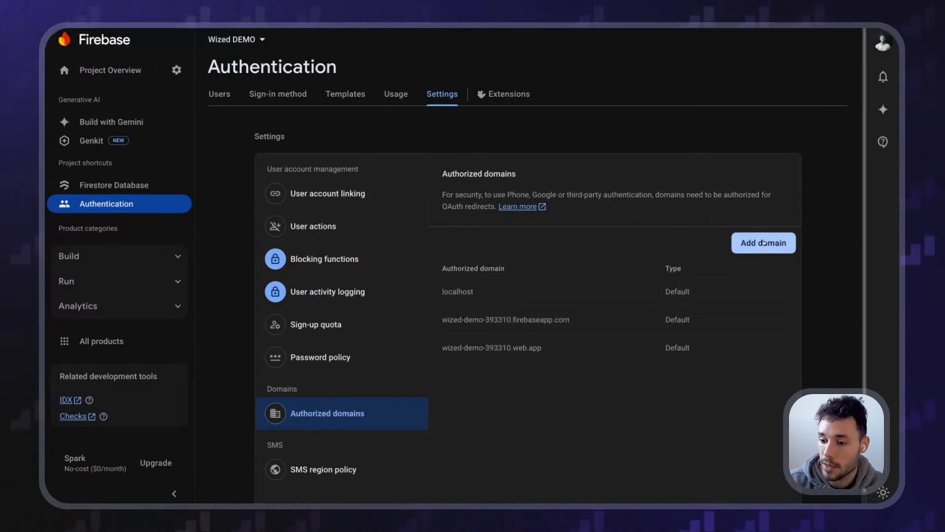
left_click(763, 243)
key("super+v")
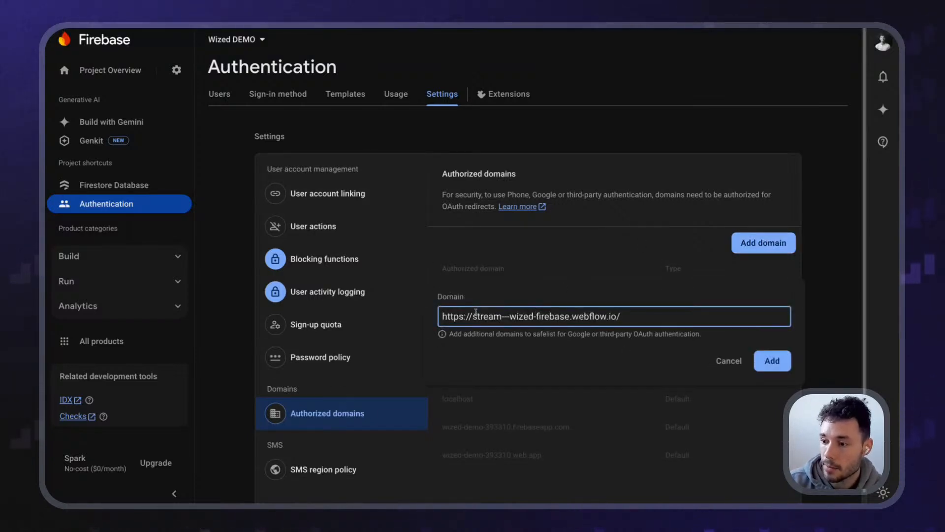
left_click_drag(473, 316, 442, 316)
key("BackSpace")
key("End")
key("BackSpace")
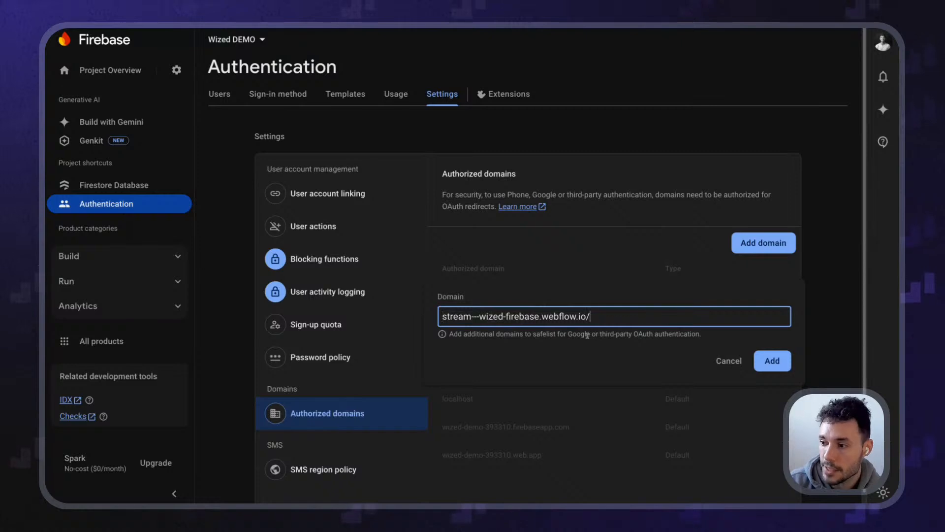
left_click(790, 358)
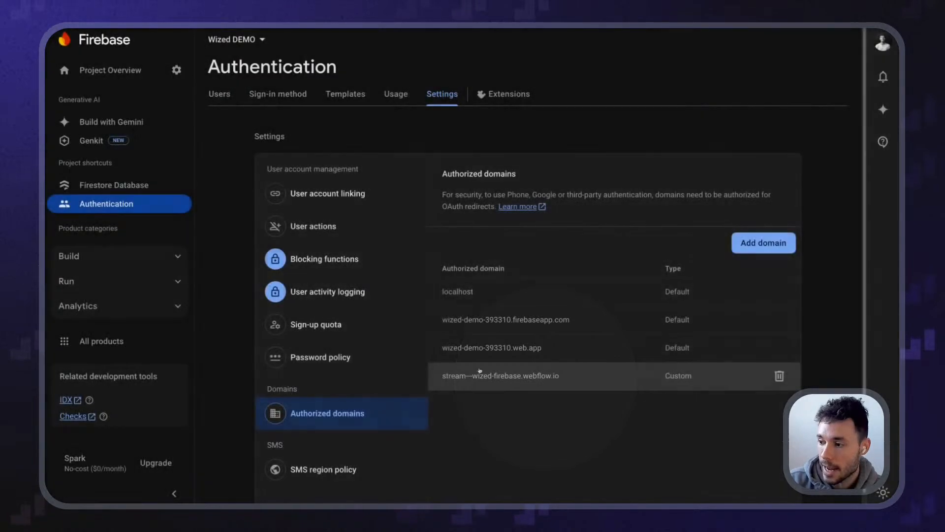
mouse_move(389, 308)
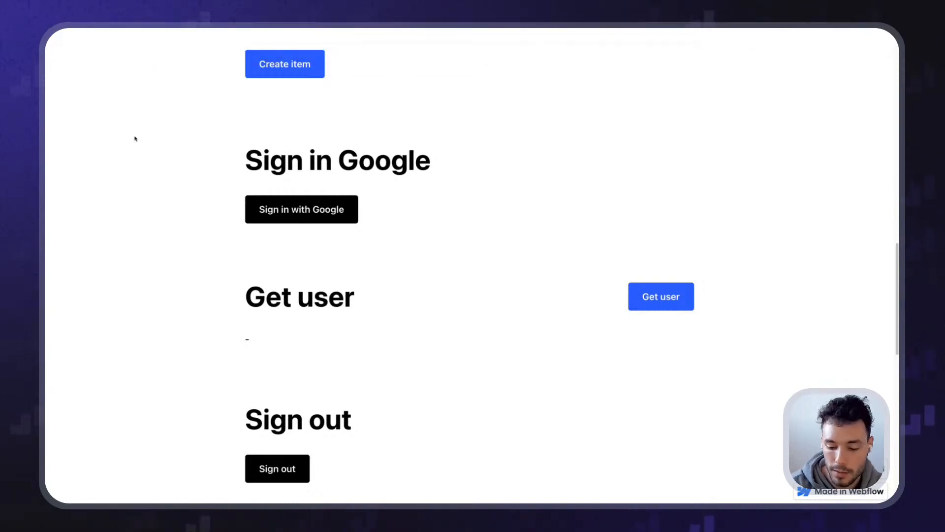
Open the developer console, clear it, and reload the published page
key("super+alt+j")
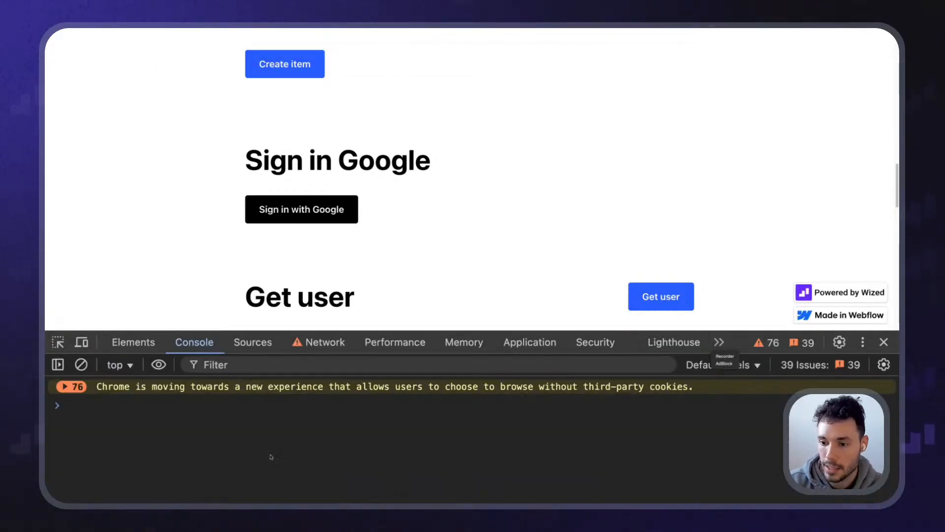
left_click(81, 365)
left_click(76, 54)
scroll(161, 247, "down", 5)
scroll(207, 227, "down", 4)
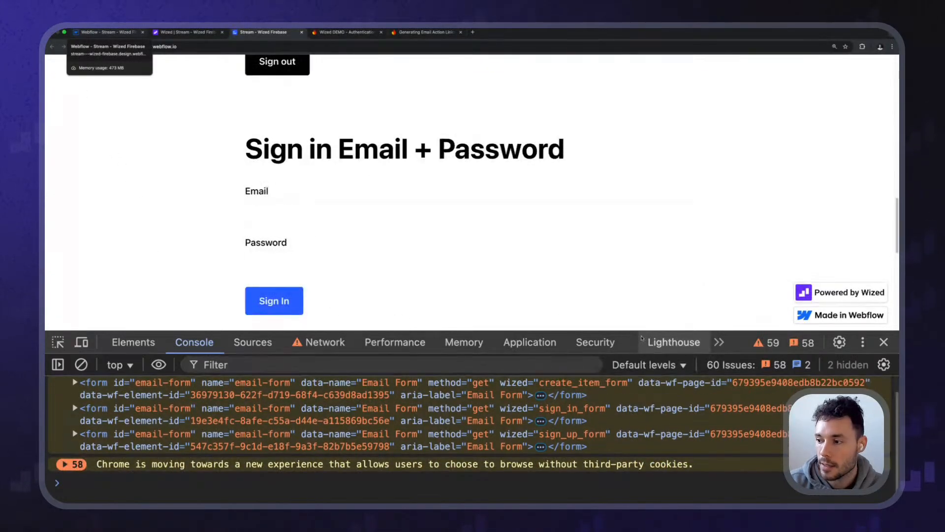
scroll(248, 209, "down", 3)
scroll(248, 212, "up", 10)
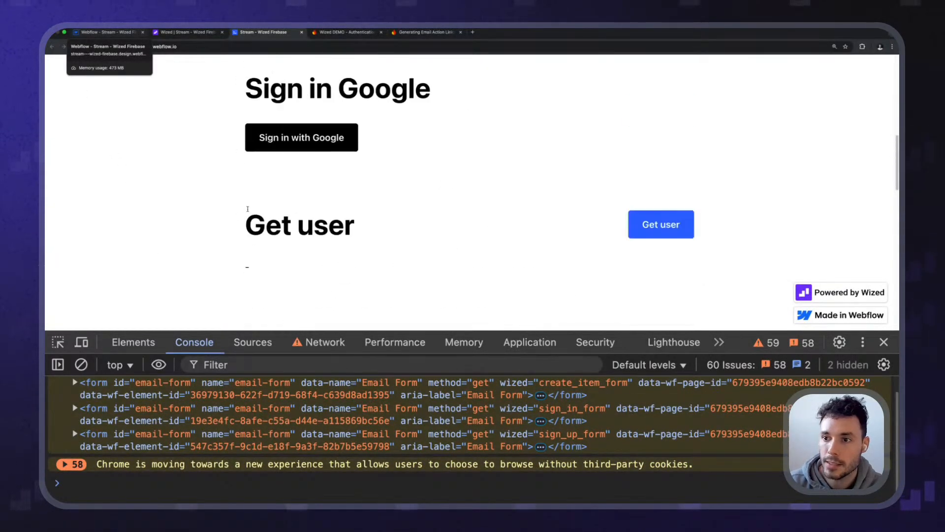
scroll(159, 227, "up", 1)
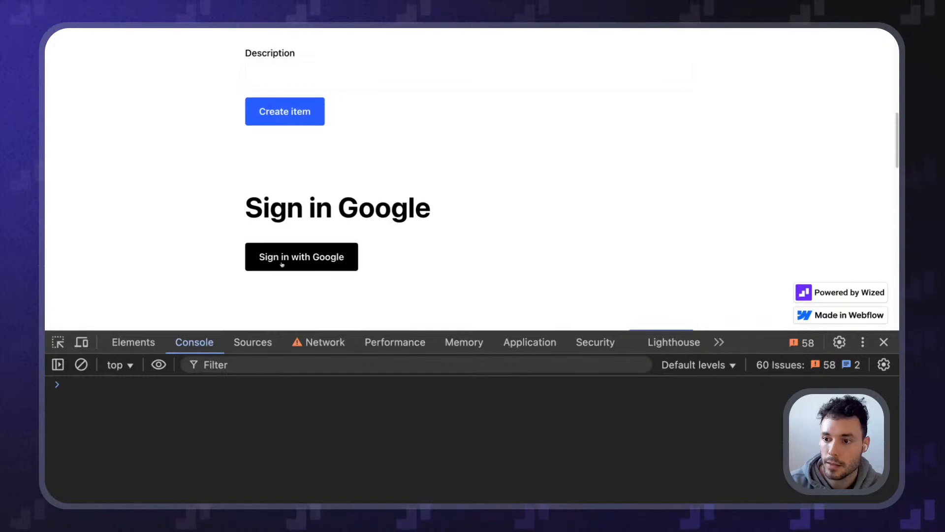
Sign in with Google by choosing an account and continuing
left_click(280, 265)
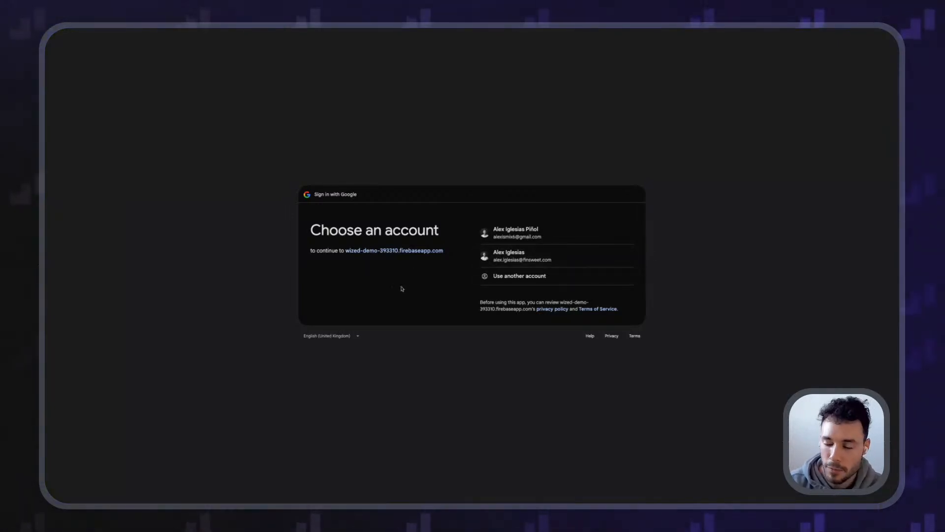
left_click(525, 263)
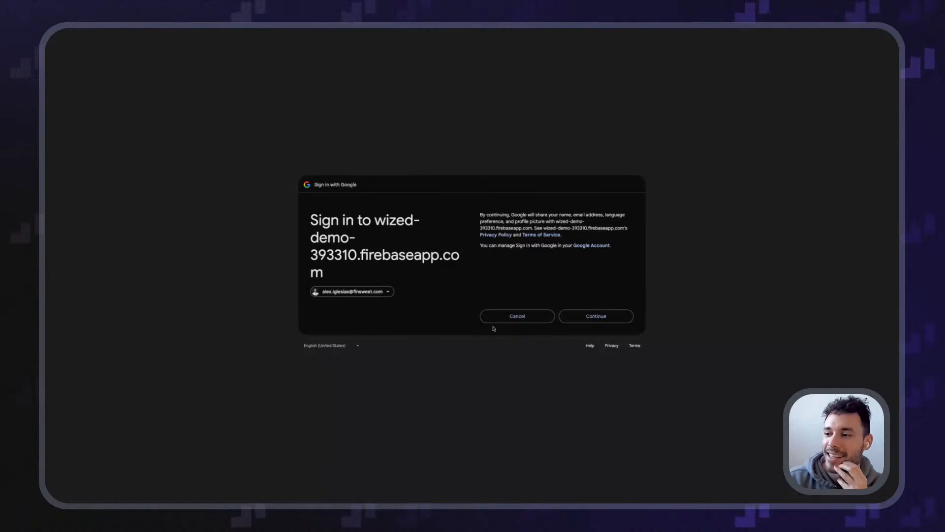
left_click(597, 316)
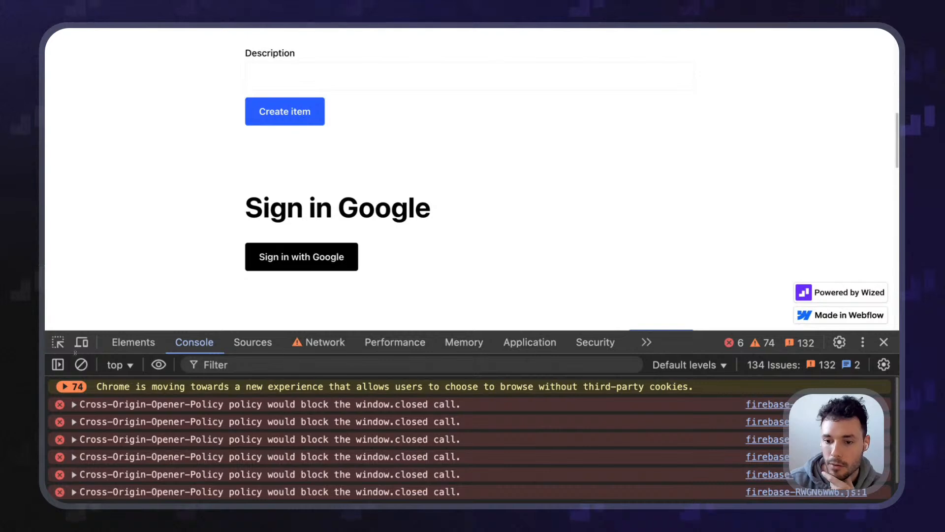
Clear the console and run Wized.data
left_click(80, 365)
left_click(150, 437)
type("Wized.data")
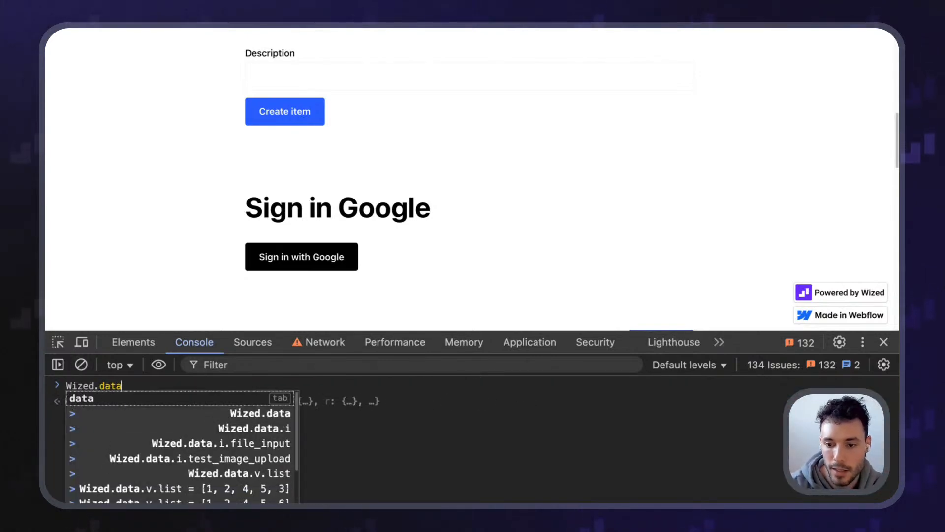
key("Return")
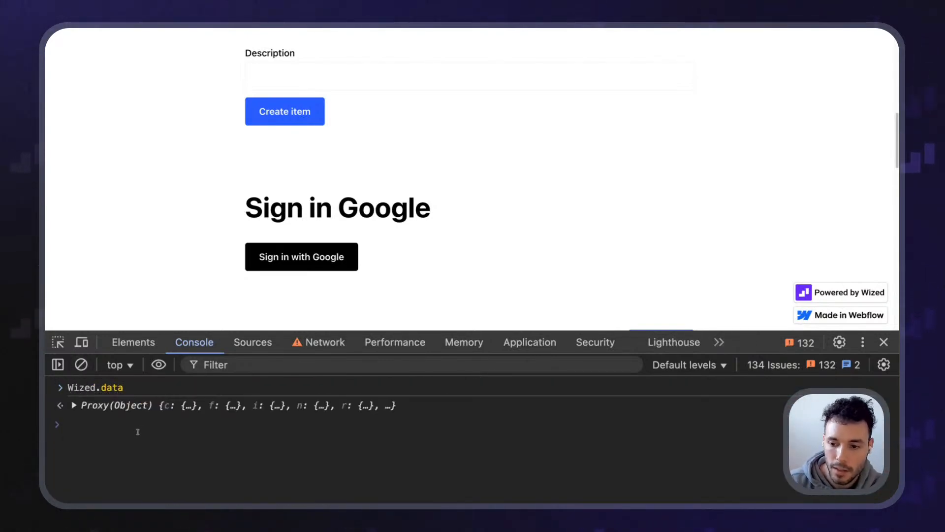
Expand [[Target]] > r > sign_in_google > data to show the signed-in user's details
left_click(140, 412)
left_click(93, 431)
scroll(109, 454, "down", 2)
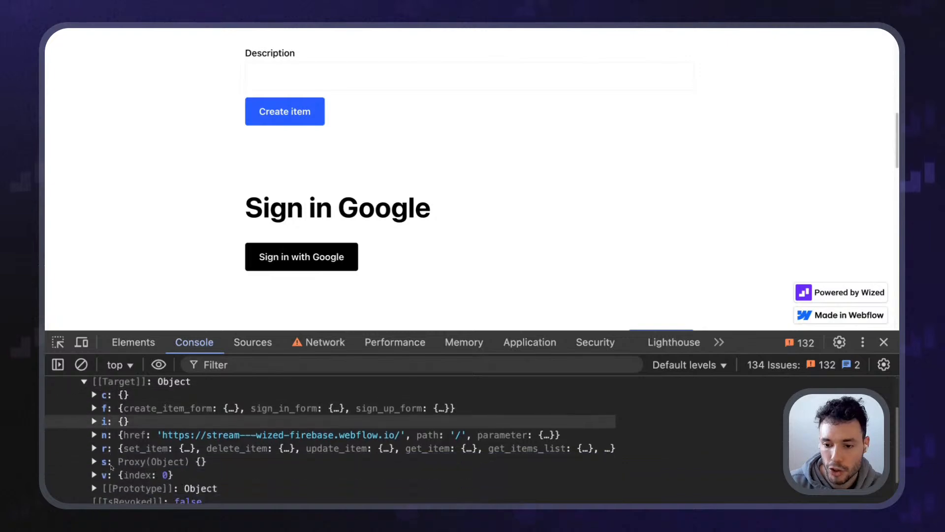
left_click(107, 449)
scroll(162, 451, "down", 2)
left_click(157, 437)
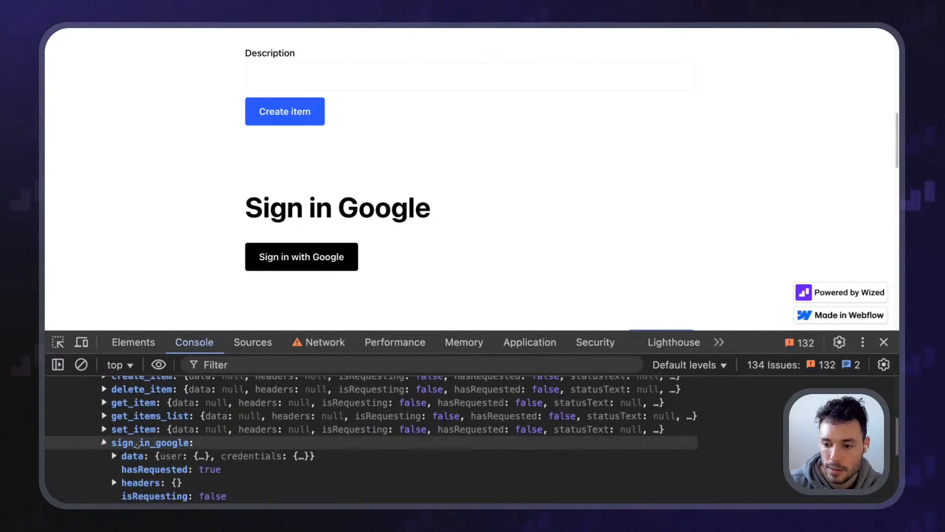
left_click(127, 449)
left_click_drag(731, 329, 730, 134)
left_click(147, 278)
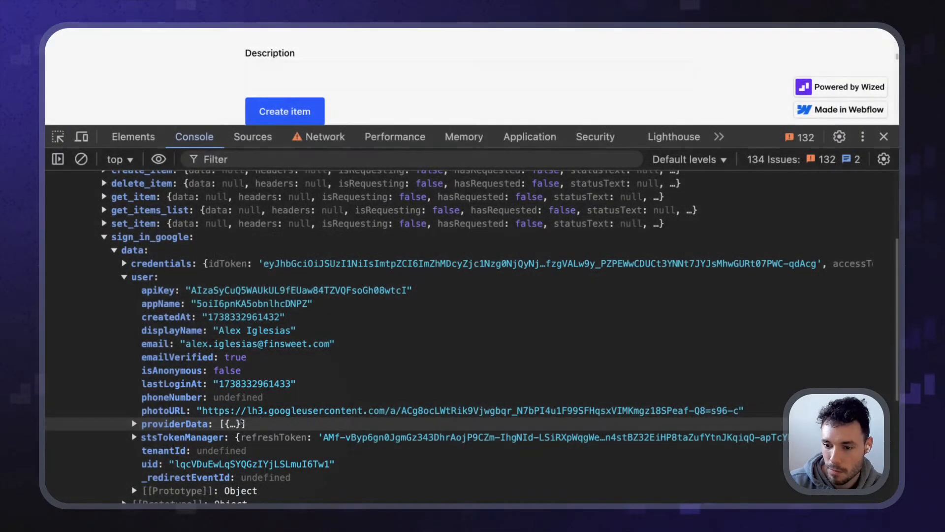
Check the providerData entry, shrink the panel and close the developer tools
left_click(167, 424)
left_click(168, 424)
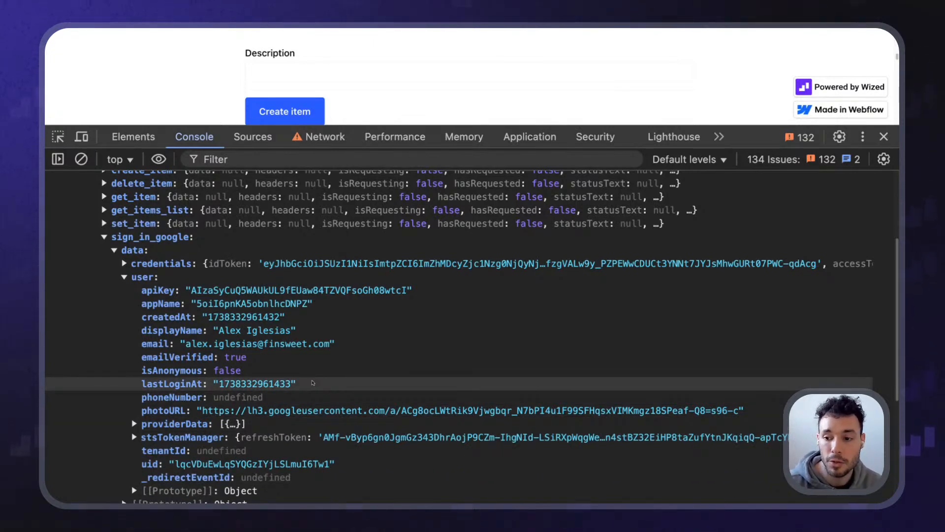
left_click_drag(759, 138, 726, 367)
left_click(885, 374)
scroll(466, 188, "up", 10)
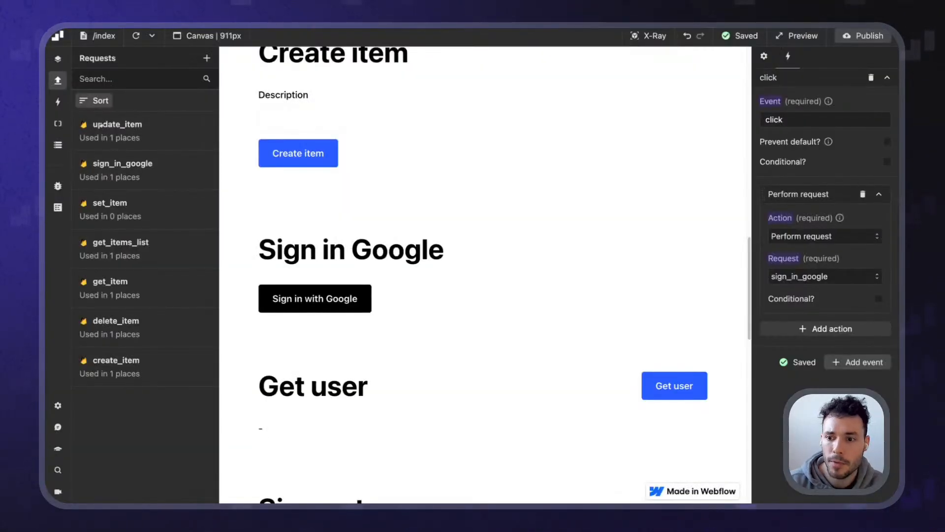
Review the Get user section of the documentation
scroll(278, 319, "down", 7)
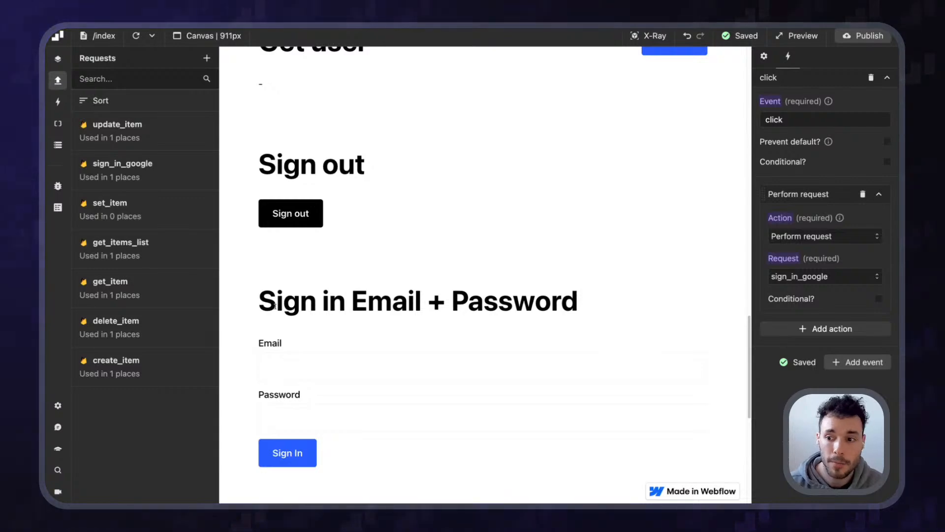
scroll(295, 279, "up", 1)
scroll(295, 279, "up", 3)
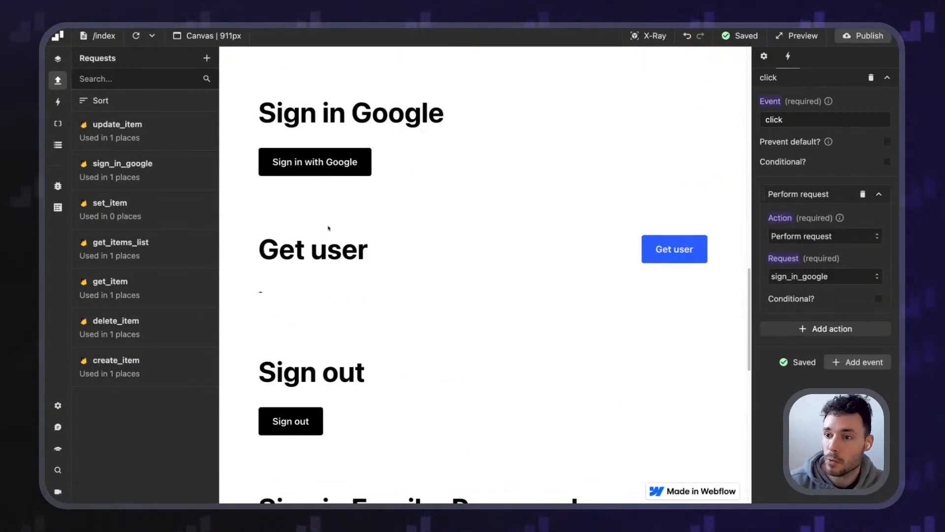
left_click_drag(259, 247, 411, 249)
left_click(409, 249)
scroll(390, 256, "up", 2)
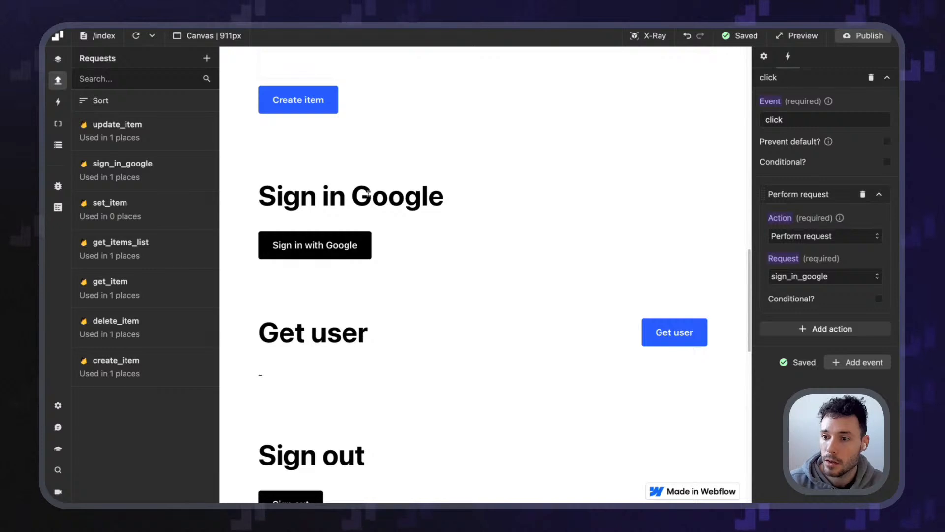
triple_click(308, 339)
left_click(391, 333)
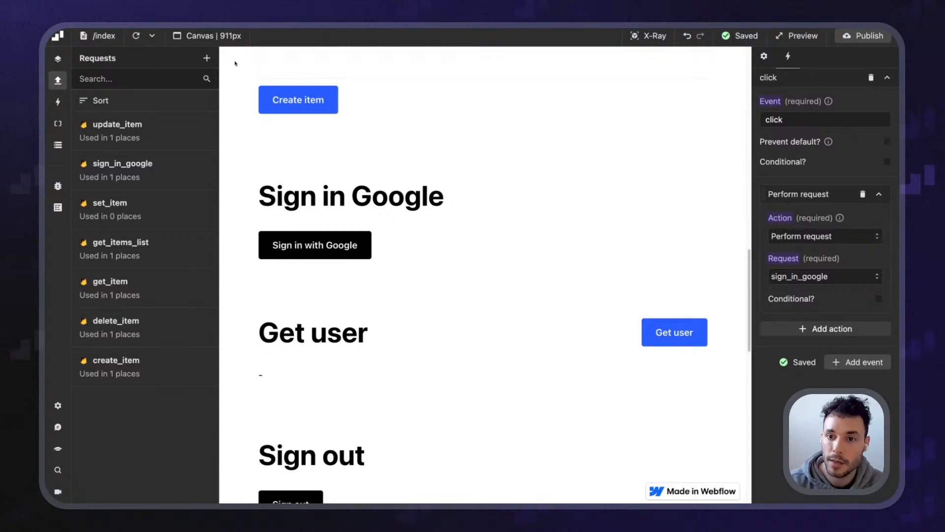
Create a Firebase request named get_user with the Get user method, and turn on X-Ray
left_click(207, 58)
left_click(783, 180)
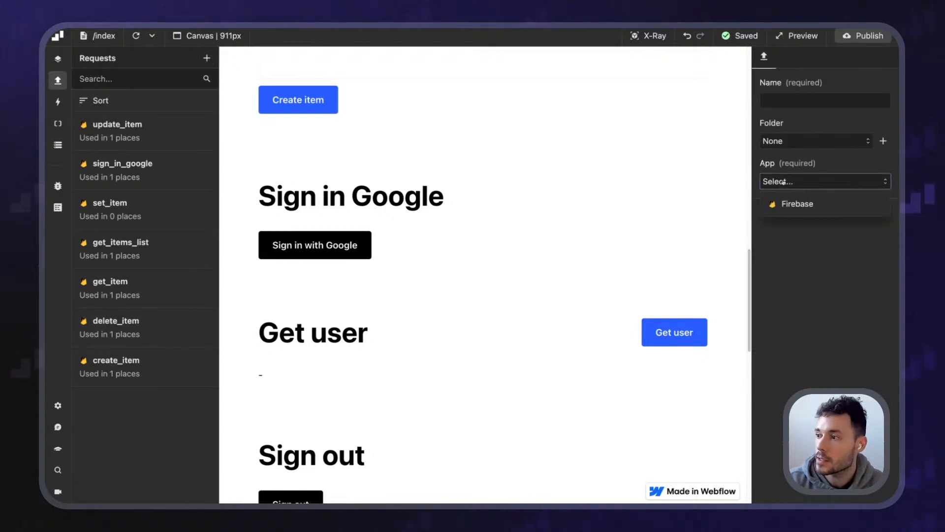
left_click(796, 207)
double_click(780, 101)
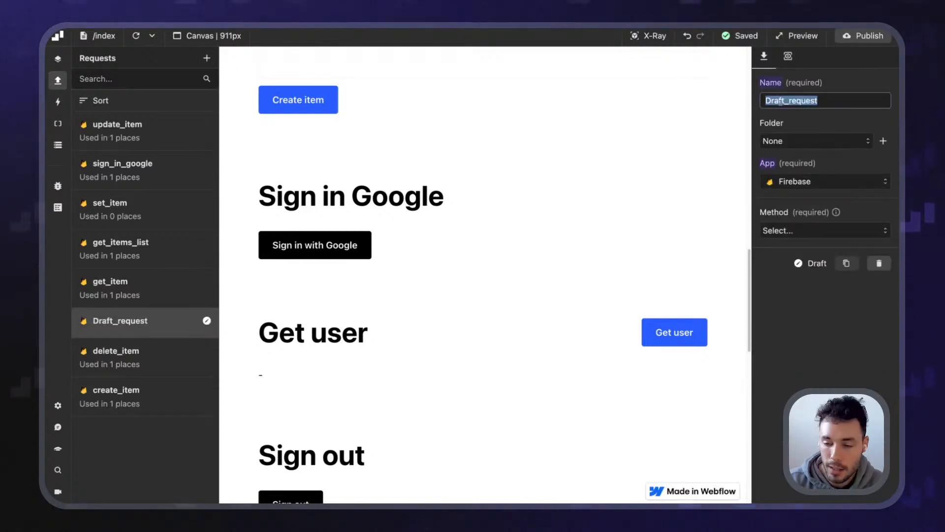
type("g")
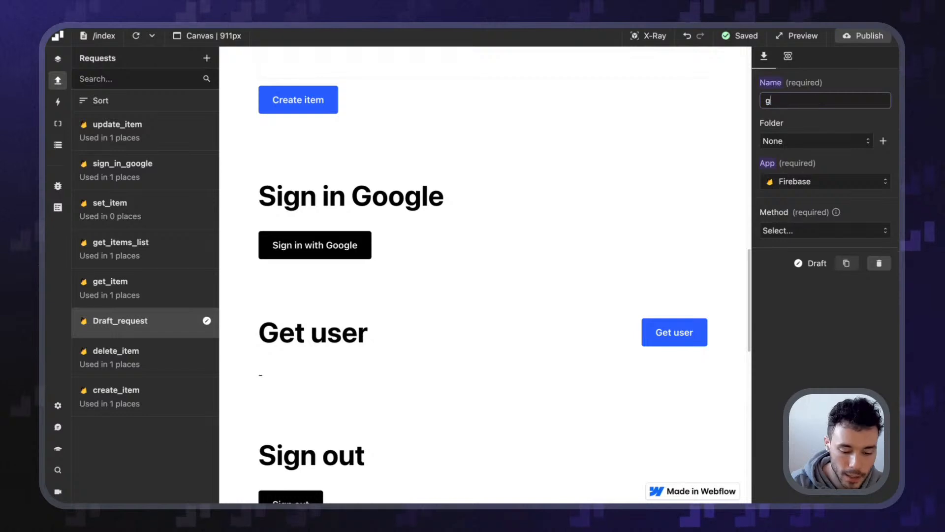
type("et user")
left_click(833, 121)
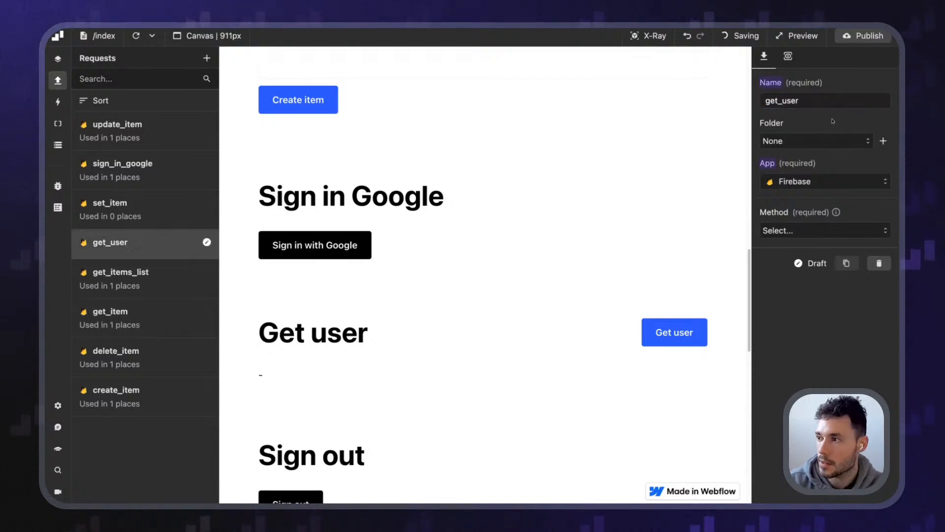
left_click(789, 230)
scroll(783, 320, "down", 5)
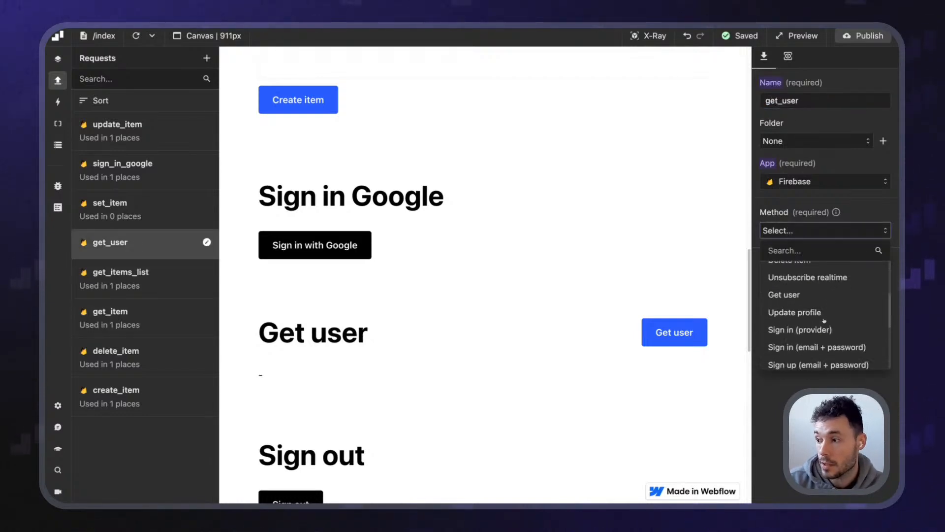
left_click(799, 294)
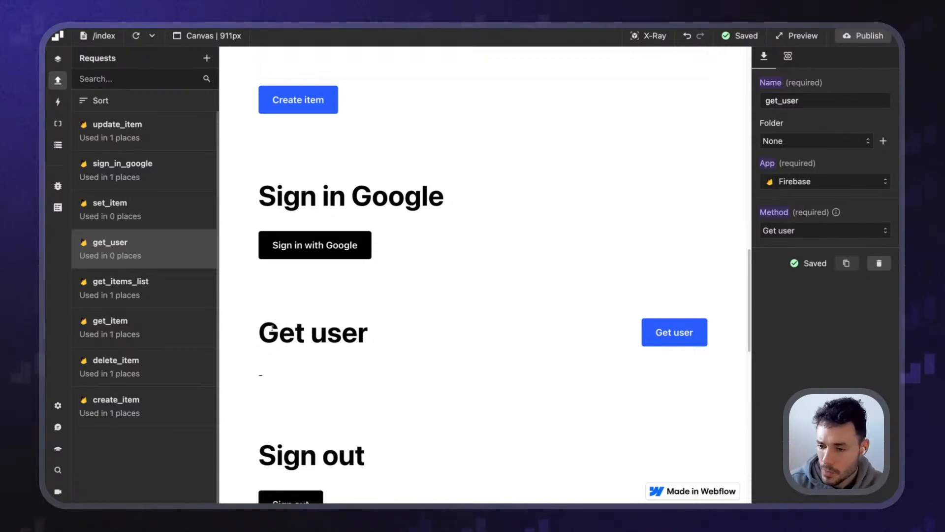
left_click(651, 39)
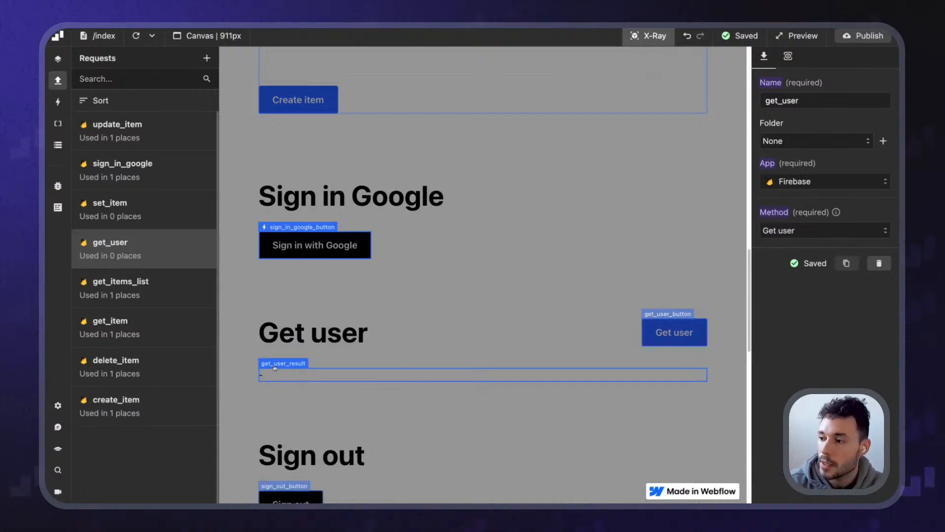
Give get_user_button a click event that performs the get_user request
left_click(671, 331)
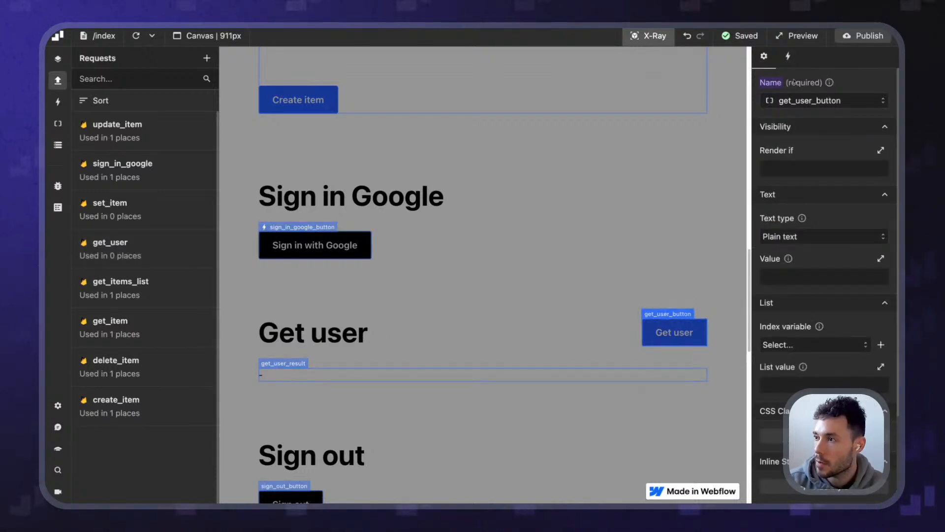
left_click(788, 56)
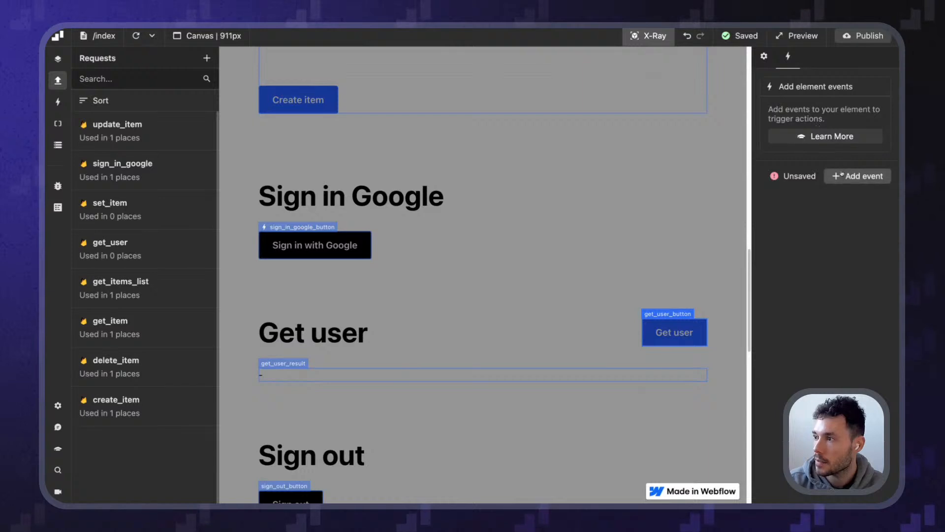
left_click(842, 173)
left_click(812, 121)
left_click(771, 184)
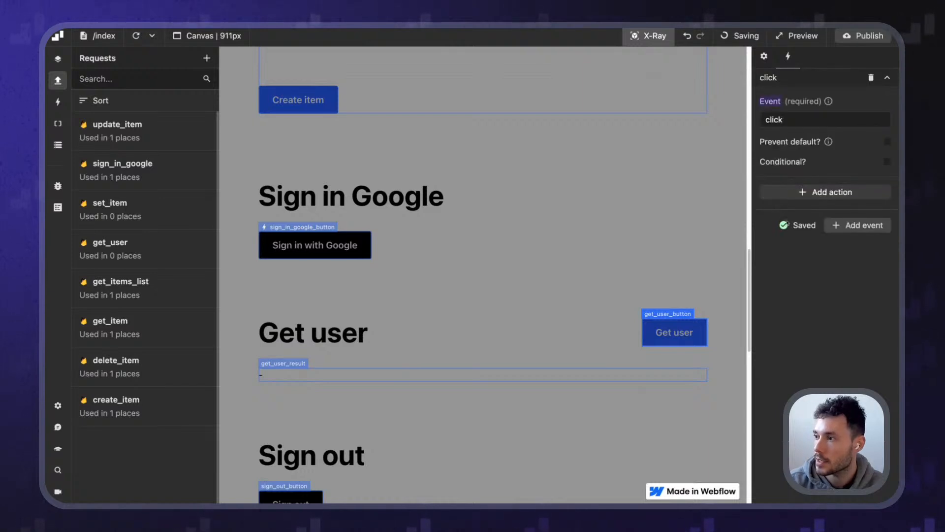
left_click(825, 193)
left_click(798, 236)
left_click(815, 259)
left_click(818, 276)
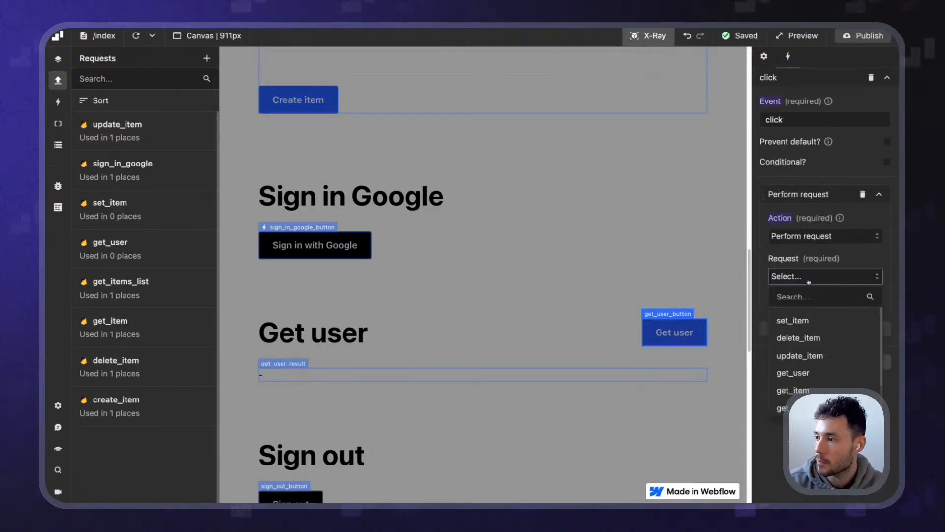
left_click(812, 372)
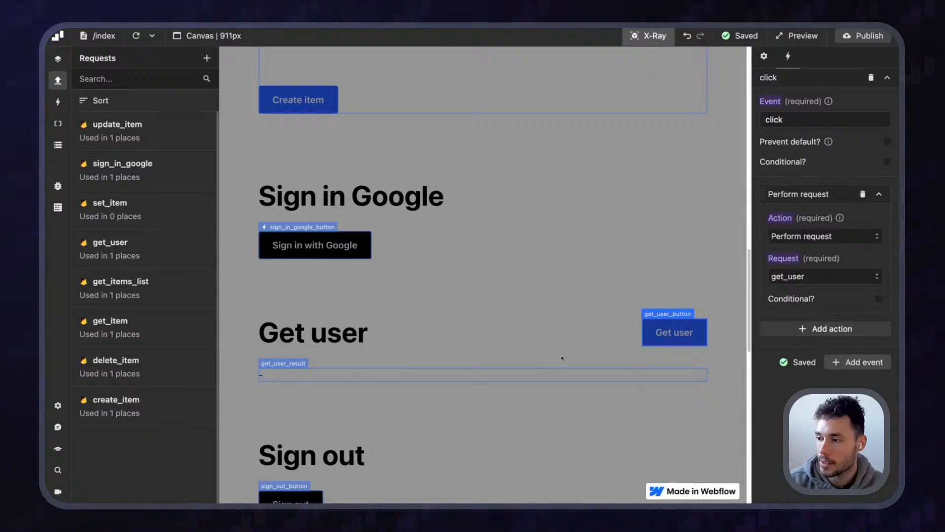
Toggle X-Ray off and back on, then select the get_user_result text element
left_click(646, 36)
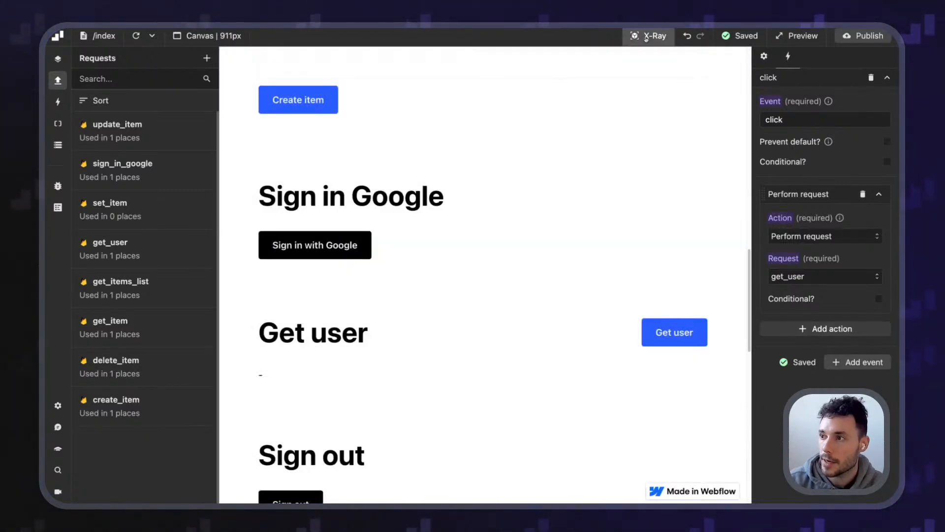
left_click(646, 36)
left_click(274, 369)
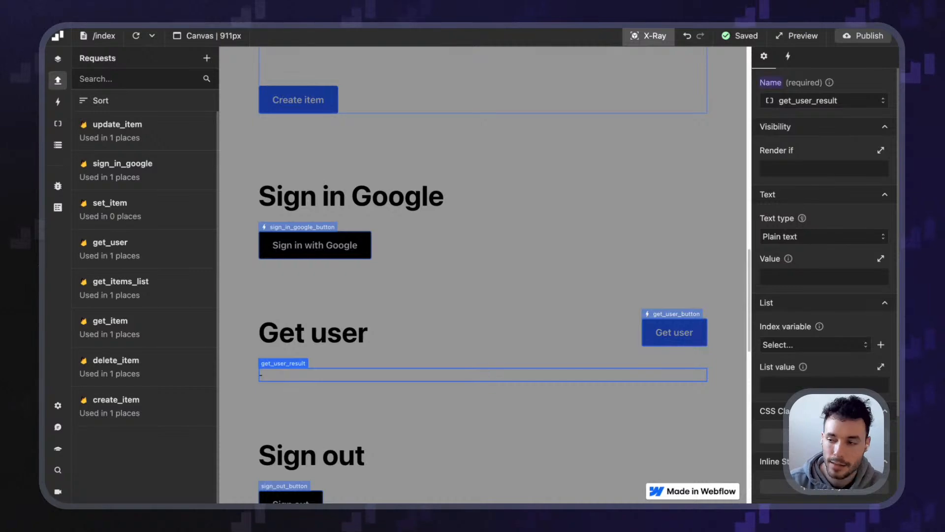
Set the get_user_result text value function to return r.get_user.data
left_click(802, 279)
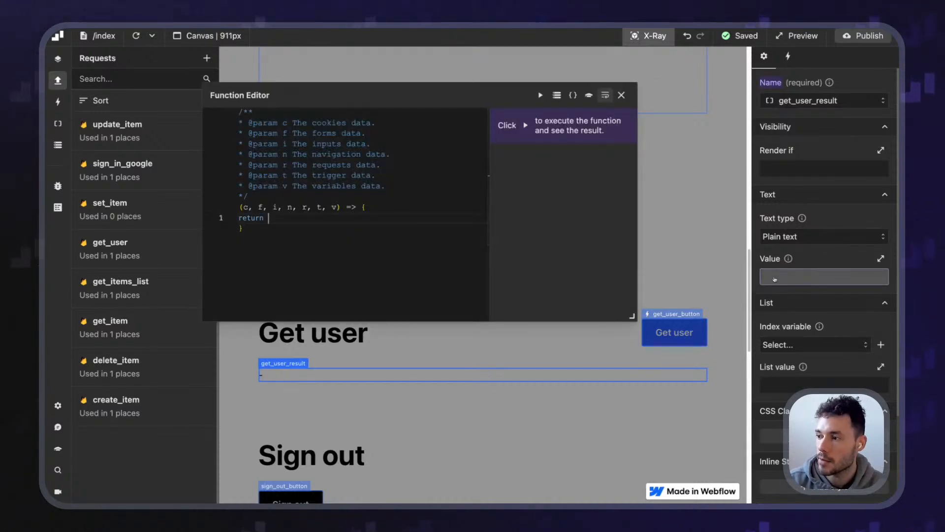
type("r.ge")
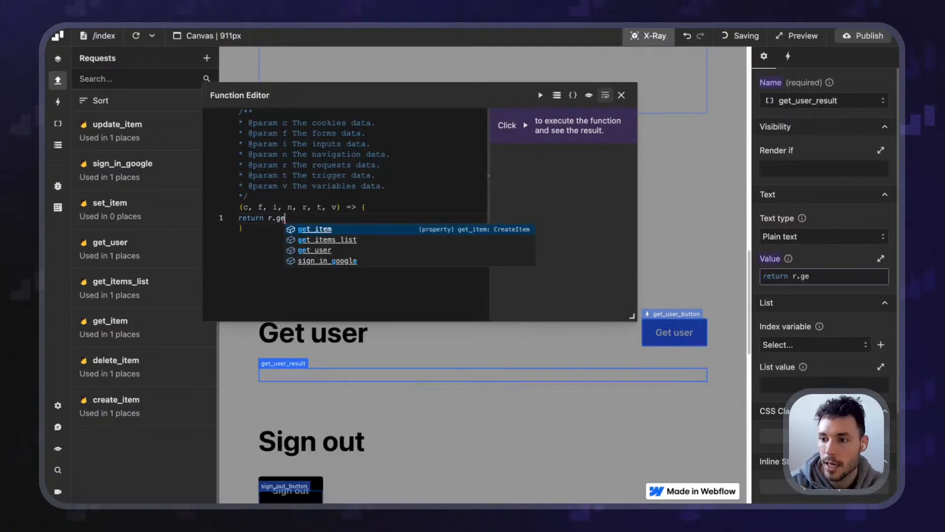
key("Down")
key("Down")
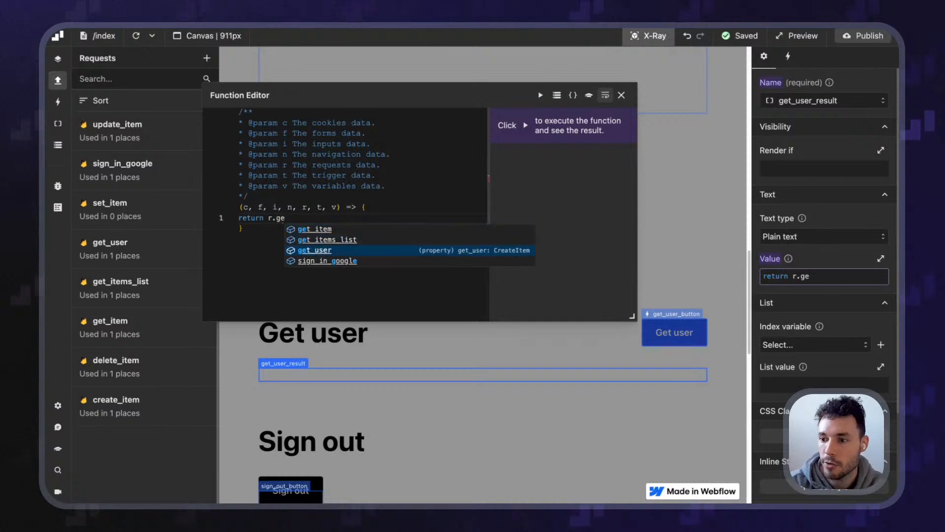
key("Tab")
type(".data")
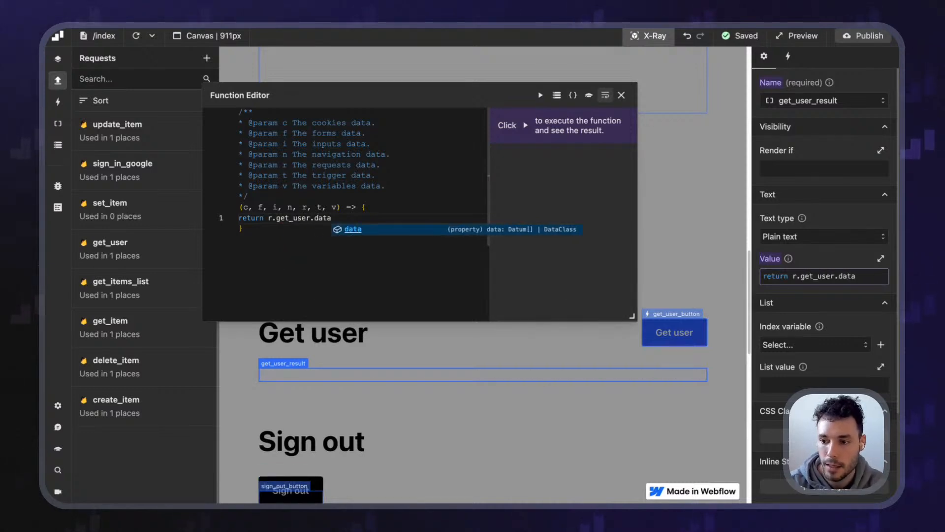
left_click(277, 217)
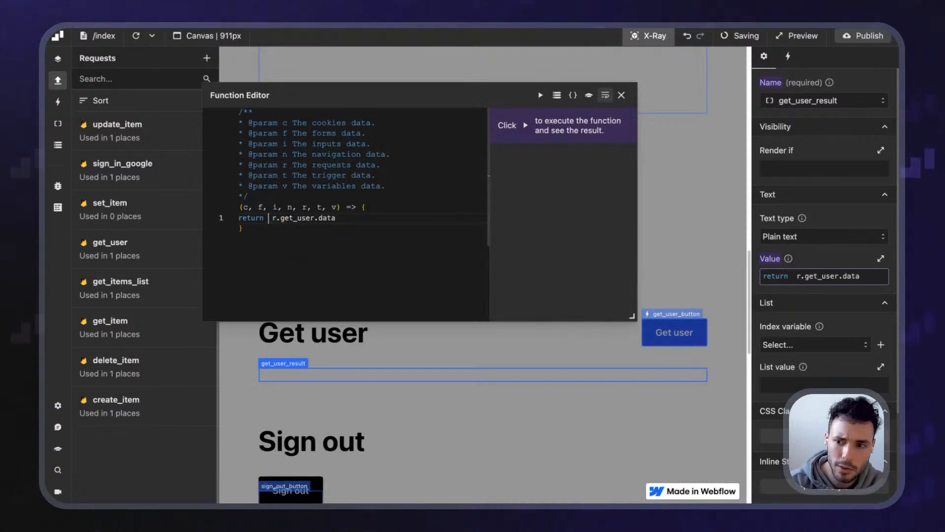
key("BackSpace")
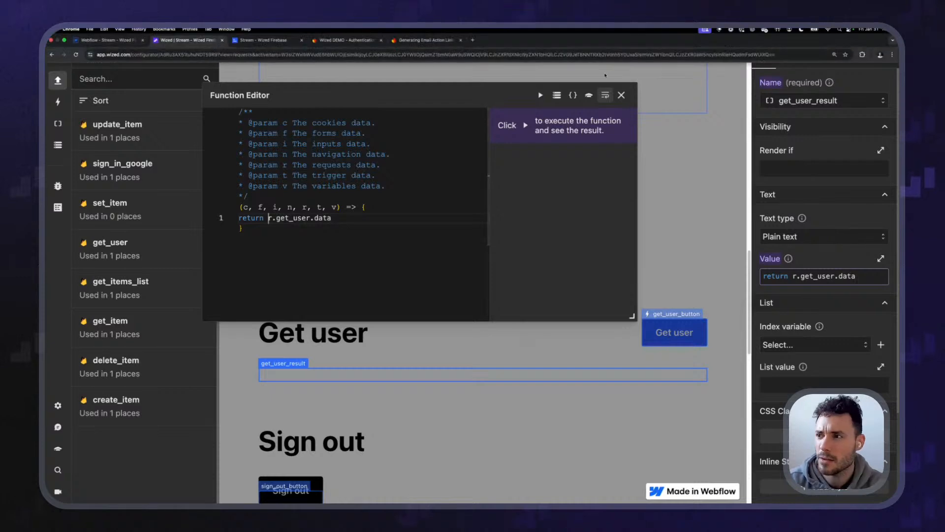
left_click(628, 96)
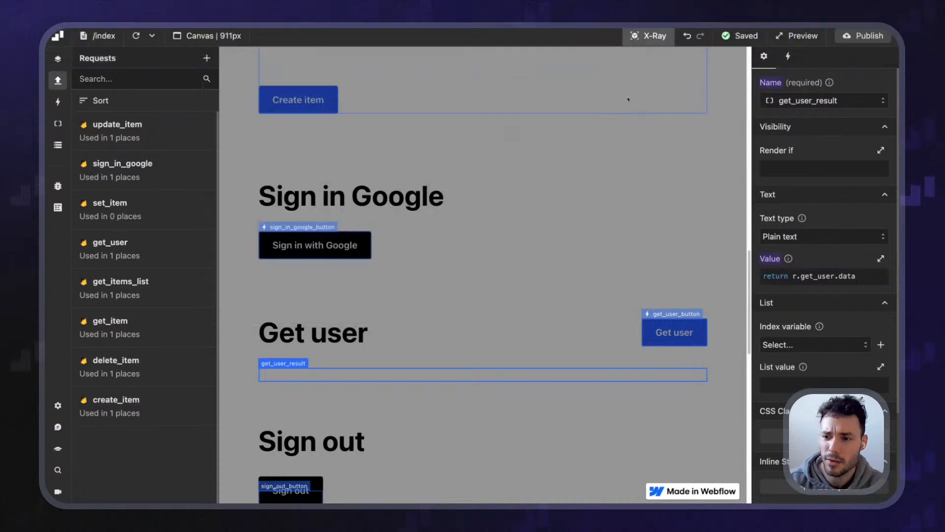
Publish the site from Wized
left_click(869, 37)
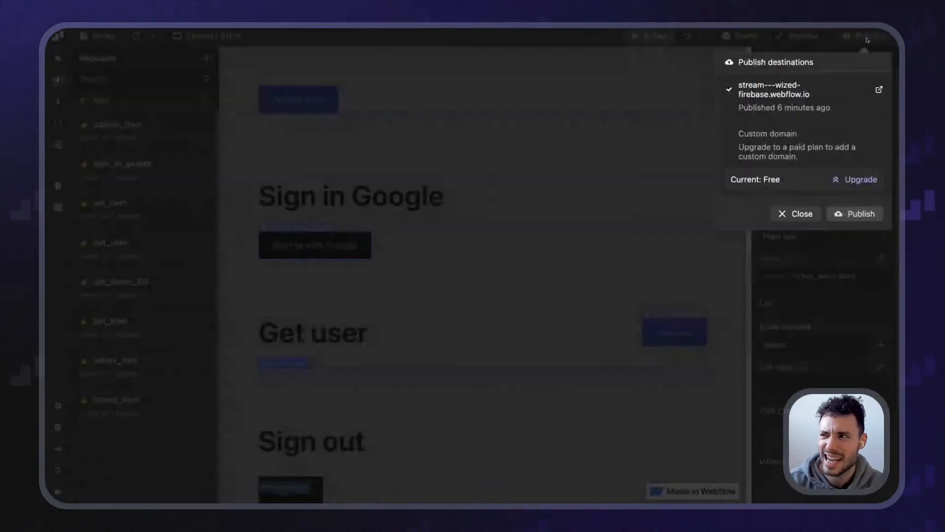
left_click(859, 214)
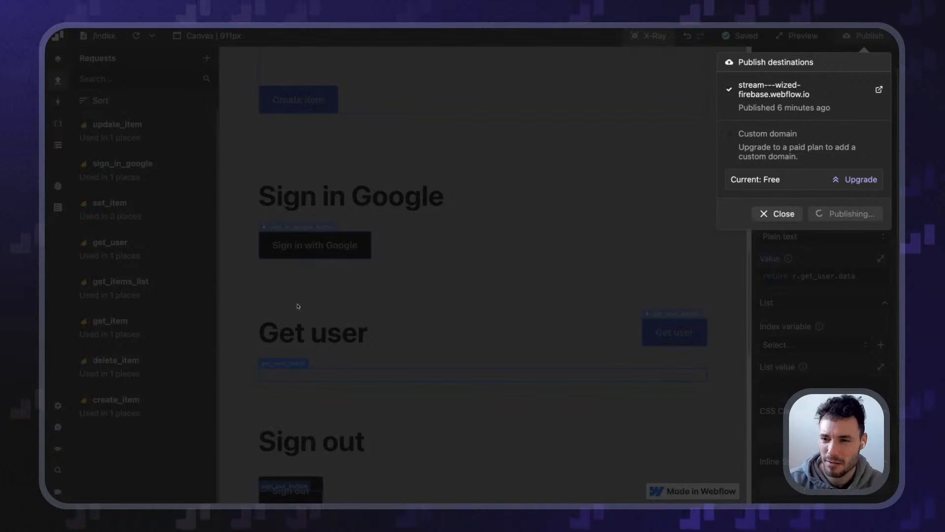
left_click(424, 267)
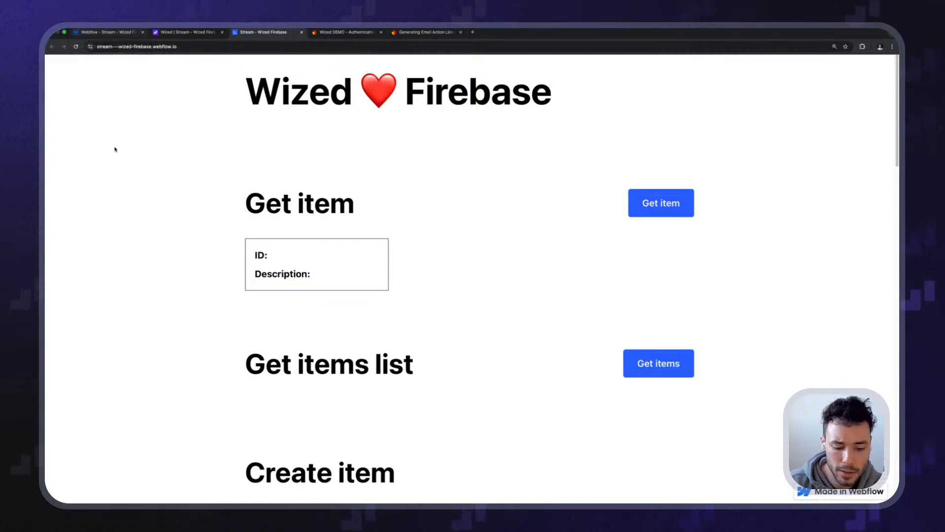
On the live site, inspect the user JSON printed as one unformatted block under Get user
scroll(205, 187, "down", 4)
scroll(206, 186, "down", 6)
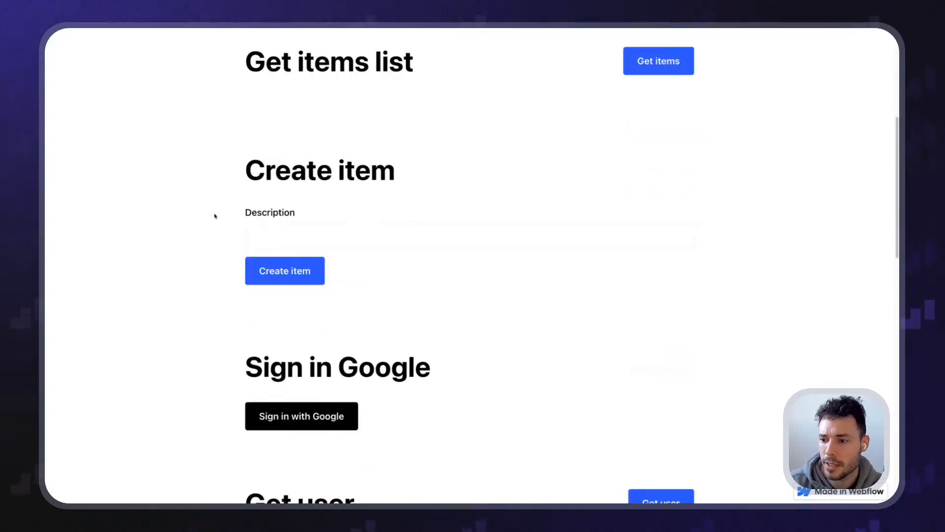
left_click_drag(242, 109, 431, 154)
left_click(444, 150)
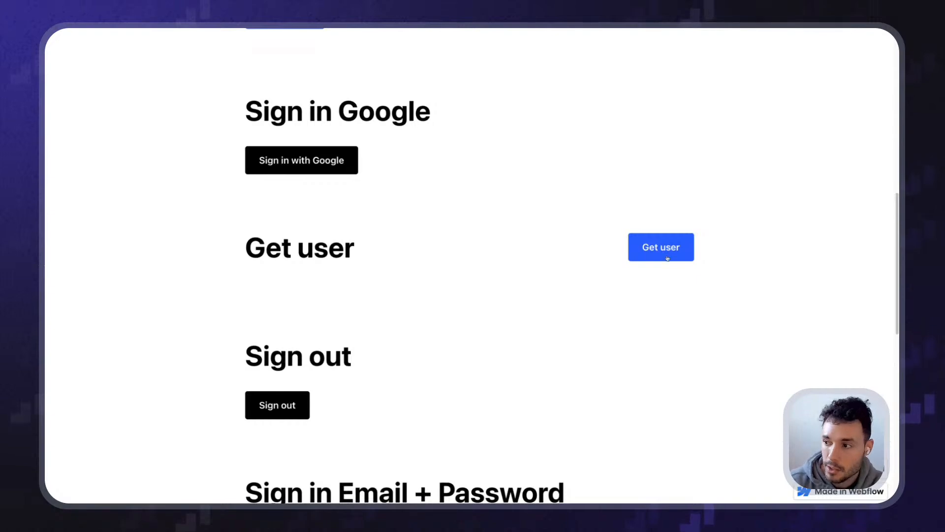
scroll(516, 264, "down", 2)
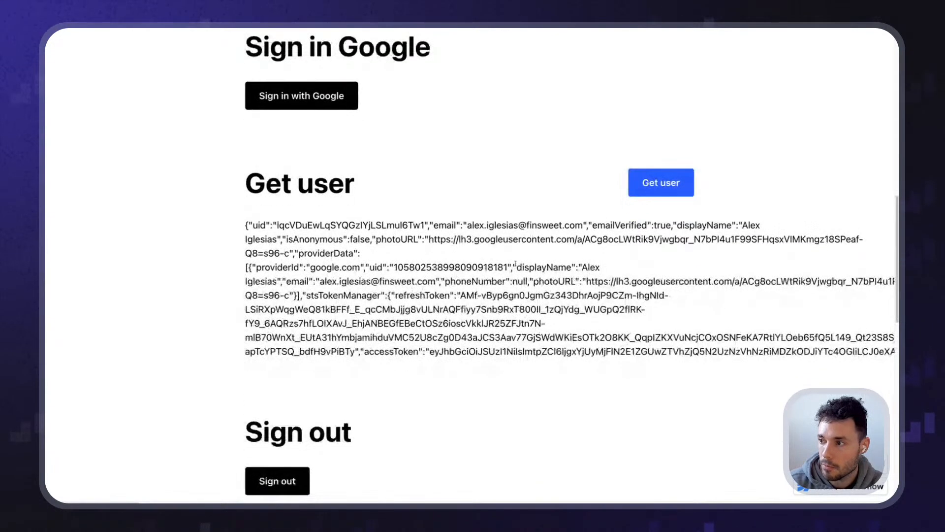
left_click_drag(236, 216, 691, 339)
left_click(830, 349)
left_click_drag(830, 353, 197, 221)
left_click(241, 261)
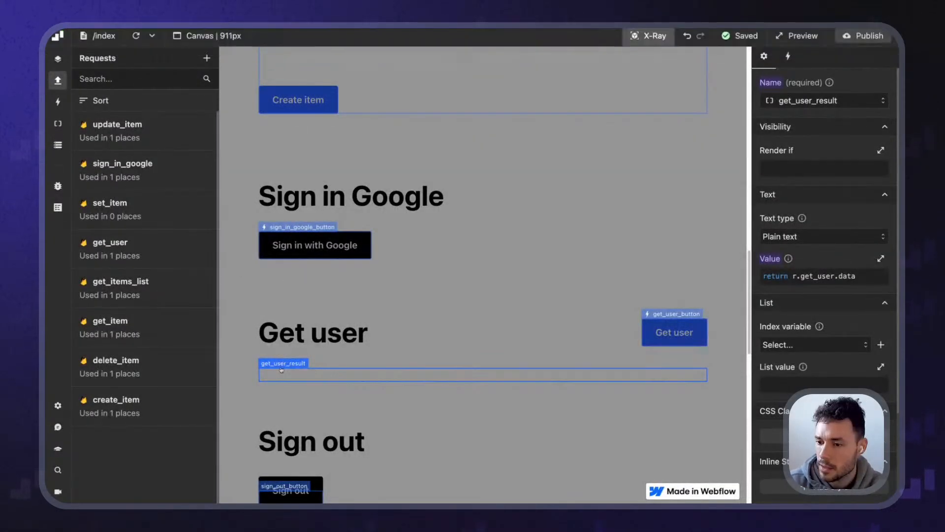
Change the value to return JSON.stringify(r.get_user.data, null, 2); and republish the site
left_click(827, 276)
type("JSON.stringify")
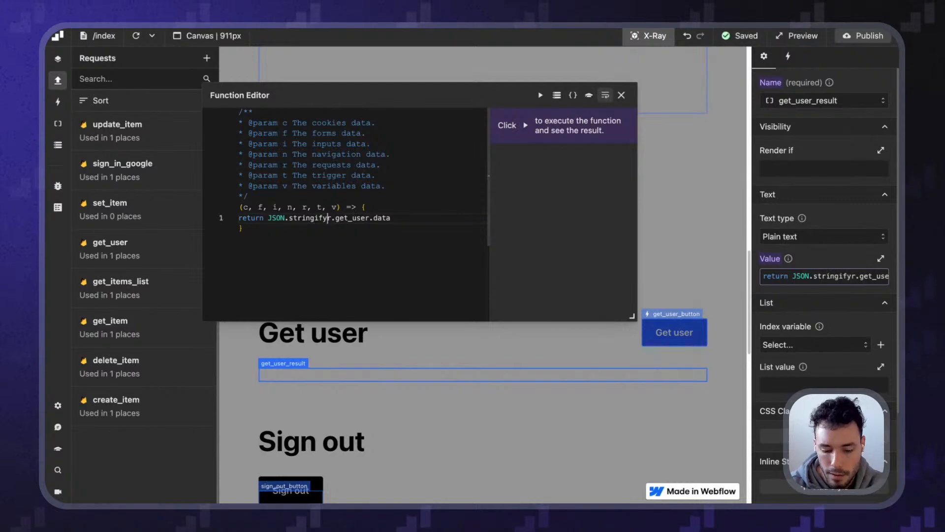
type("(")
key("End")
type(",")
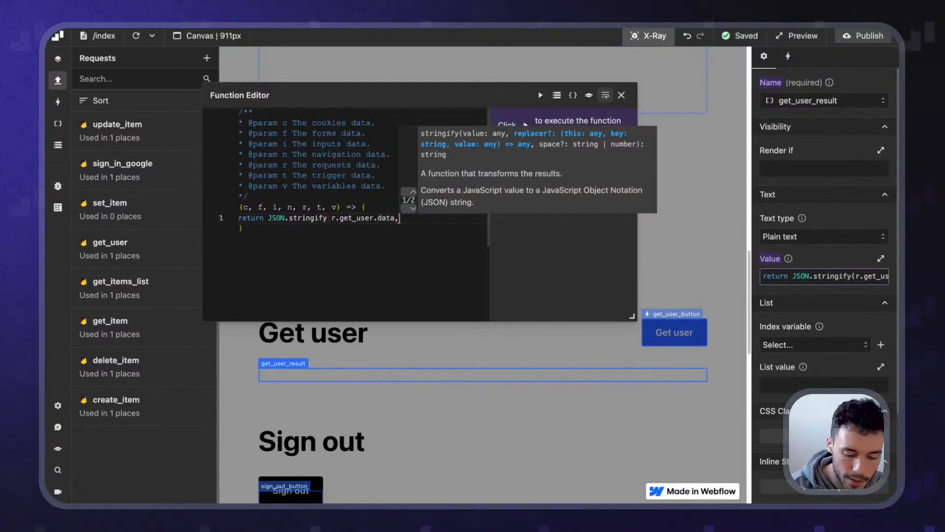
type(" null, 2);")
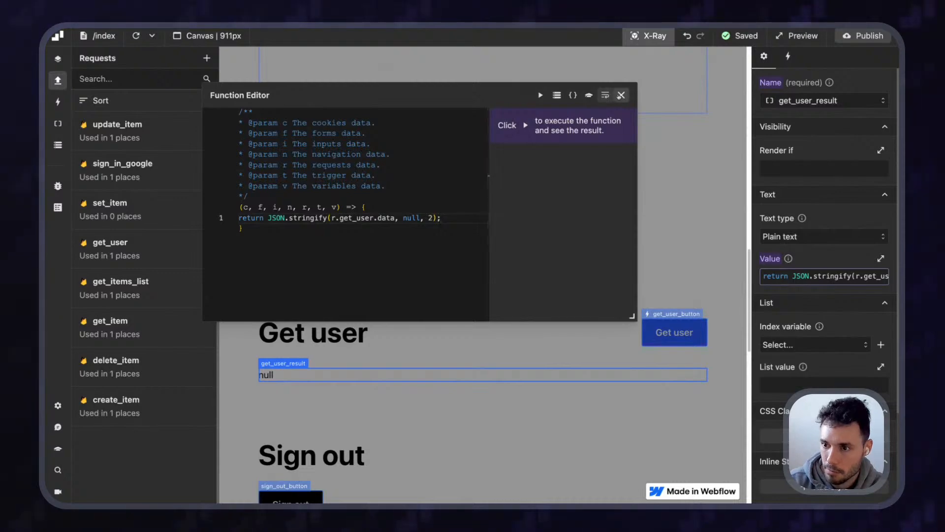
left_click(621, 95)
left_click(864, 36)
left_click(848, 214)
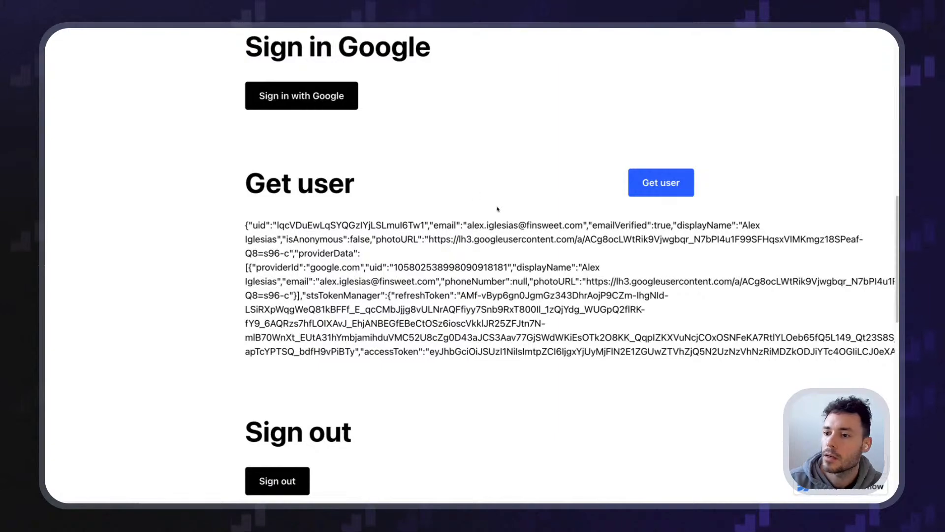
Reload the live page and fetch the signed-in user's data again with Get user
key("super+r")
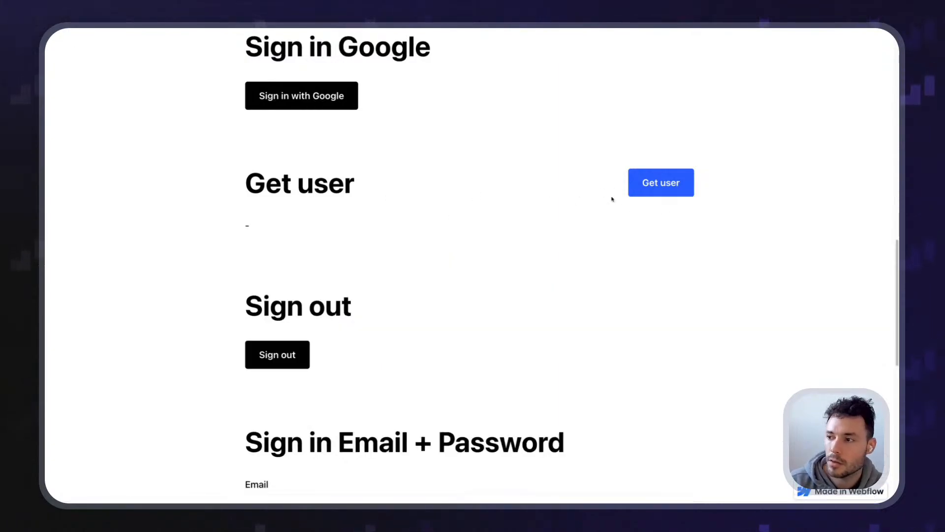
left_click(647, 184)
scroll(293, 295, "down", 8)
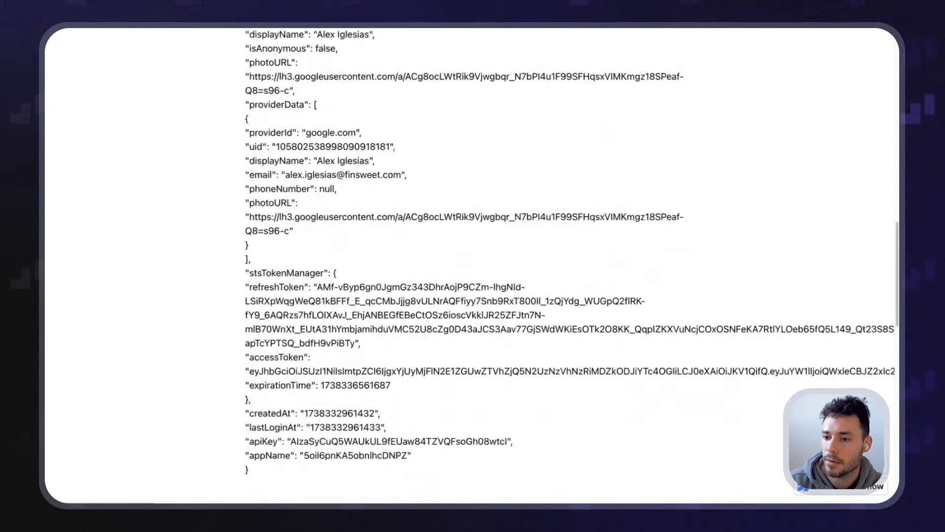
scroll(290, 293, "up", 10)
scroll(289, 290, "down", 4)
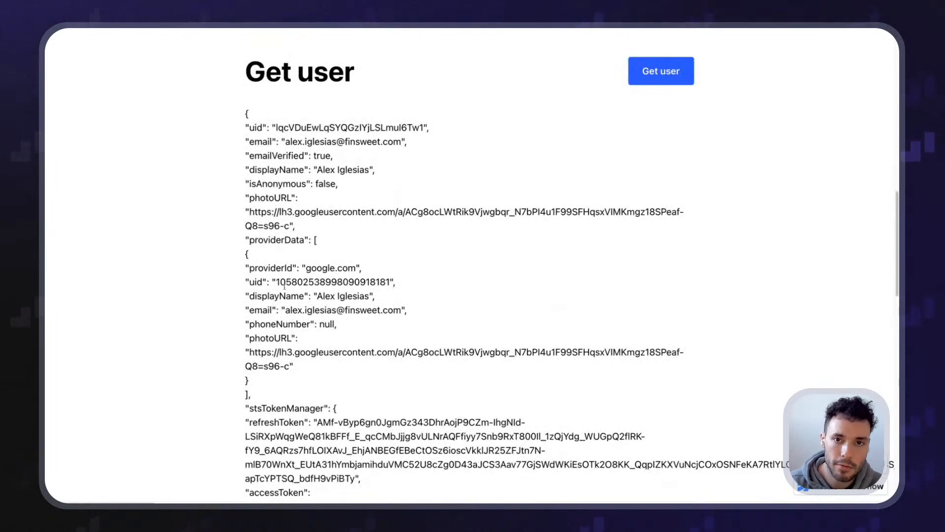
scroll(285, 286, "up", 1)
Highlight the emailVerified, displayName and photoURL lines of the indented user JSON
left_click_drag(255, 239, 211, 236)
left_click_drag(243, 201, 337, 200)
left_click(343, 202)
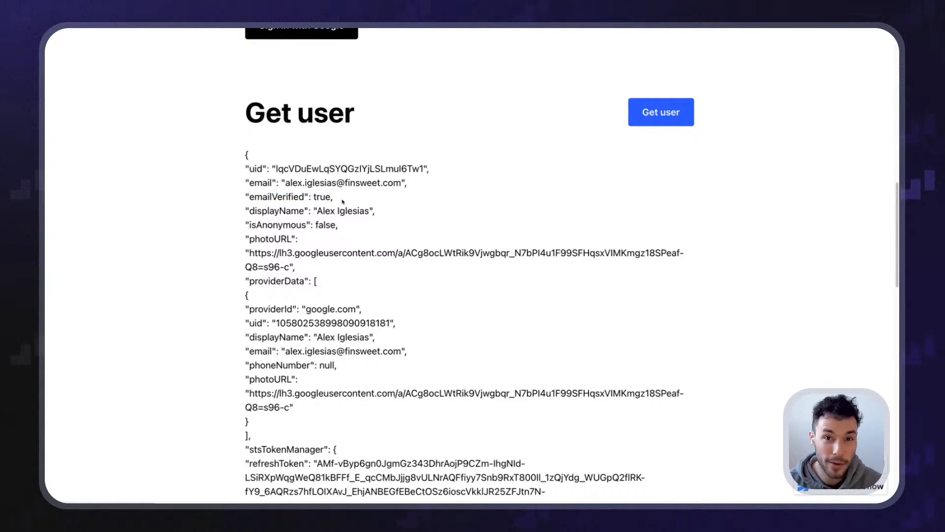
left_click_drag(219, 216, 339, 195)
left_click(228, 195)
left_click(355, 196)
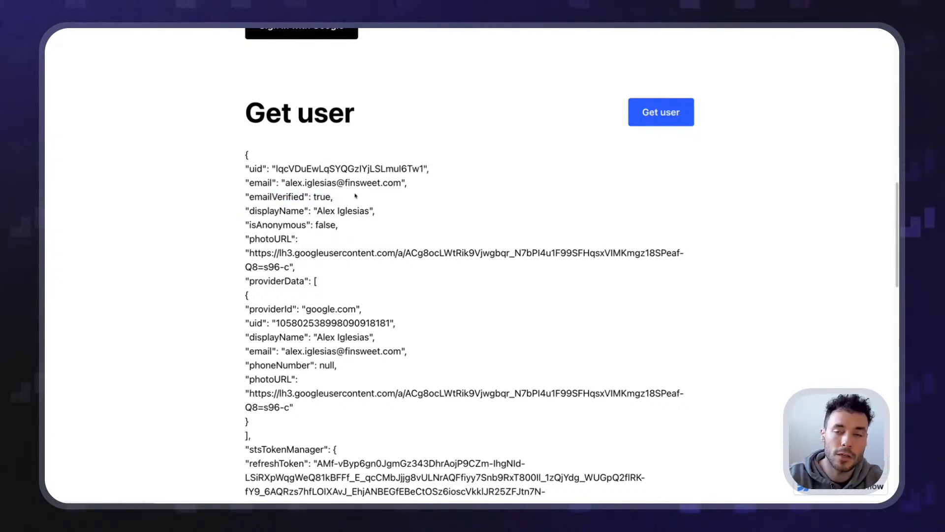
mouse_move(234, 210)
left_mouse_down()
mouse_move(394, 214)
mouse_move(233, 199)
left_mouse_up()
left_click(407, 215)
left_click(232, 216)
left_click_drag(260, 238, 715, 251)
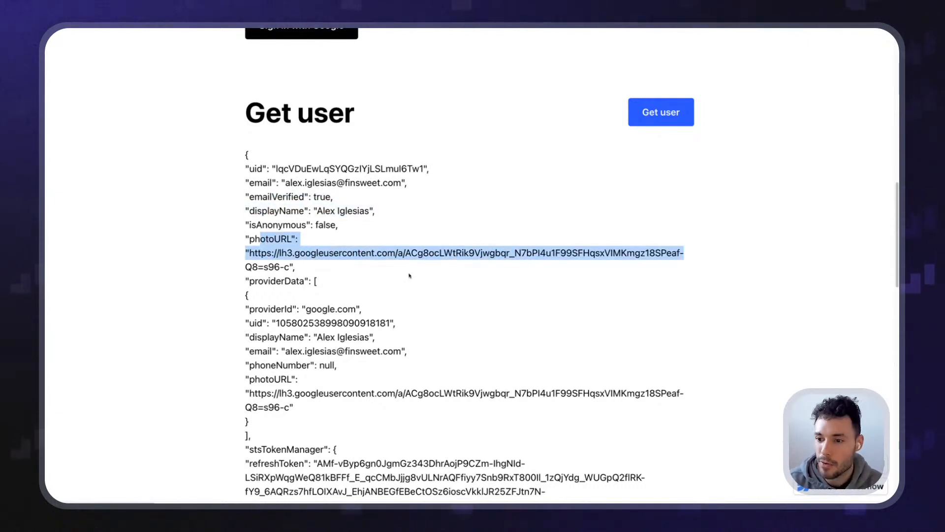
left_click(440, 276)
Scroll through the rest of the user JSON, then return to the Wized configurator
scroll(440, 276, "down", 3)
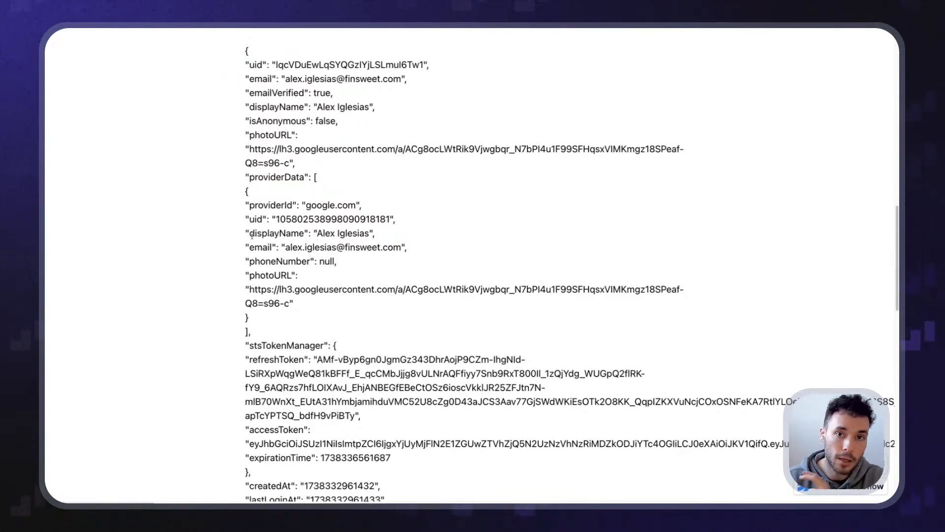
scroll(252, 236, "down", 2)
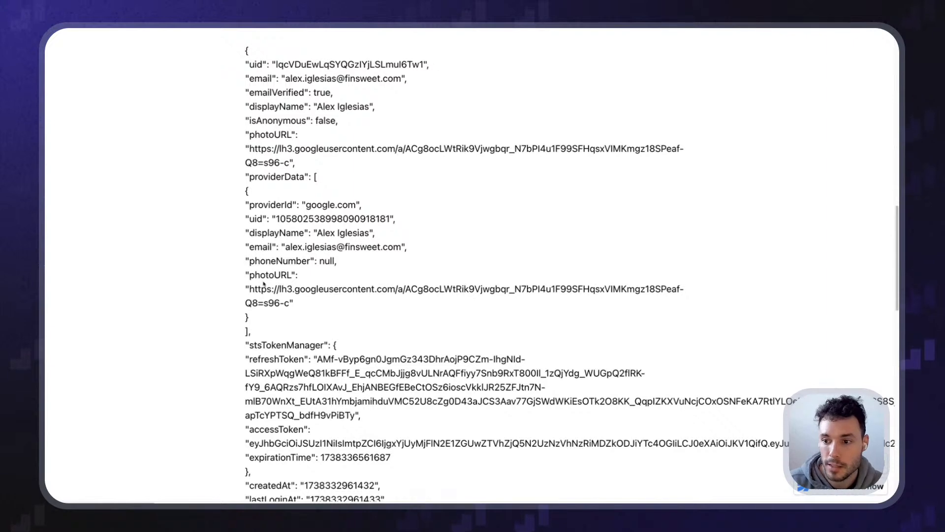
scroll(232, 271, "down", 1)
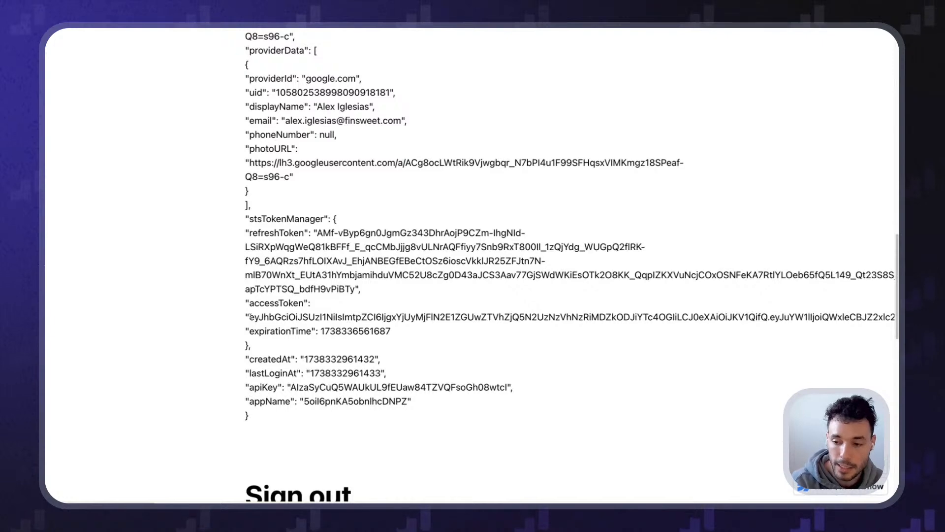
scroll(266, 325, "down", 3)
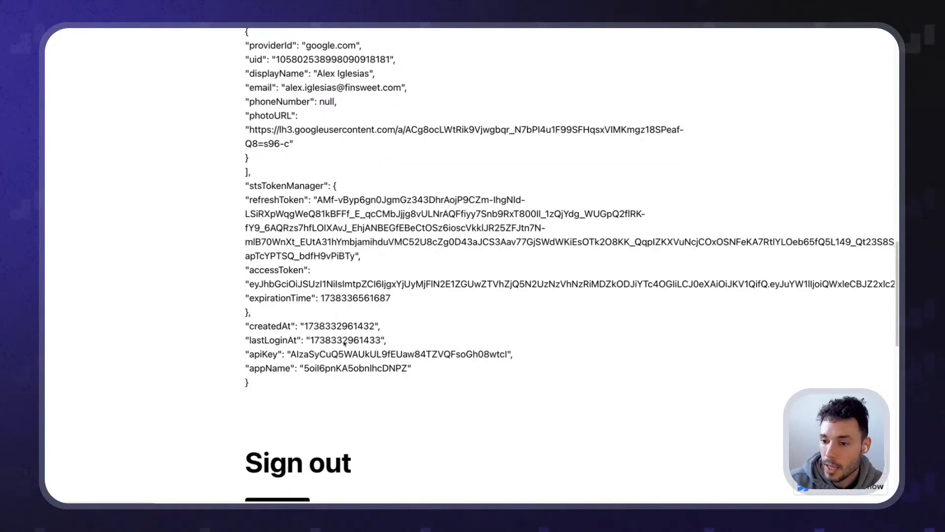
scroll(269, 326, "up", 15)
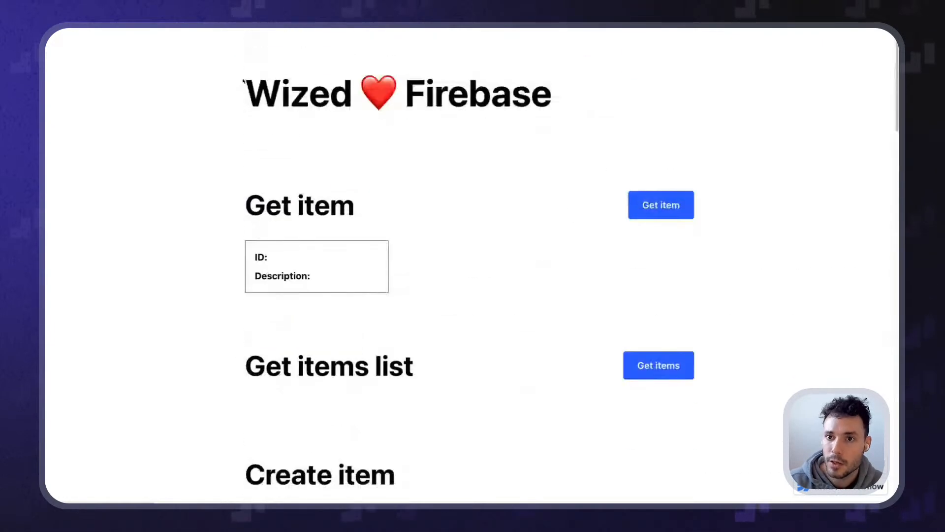
scroll(177, 153, "down", 10)
scroll(177, 153, "down", 5)
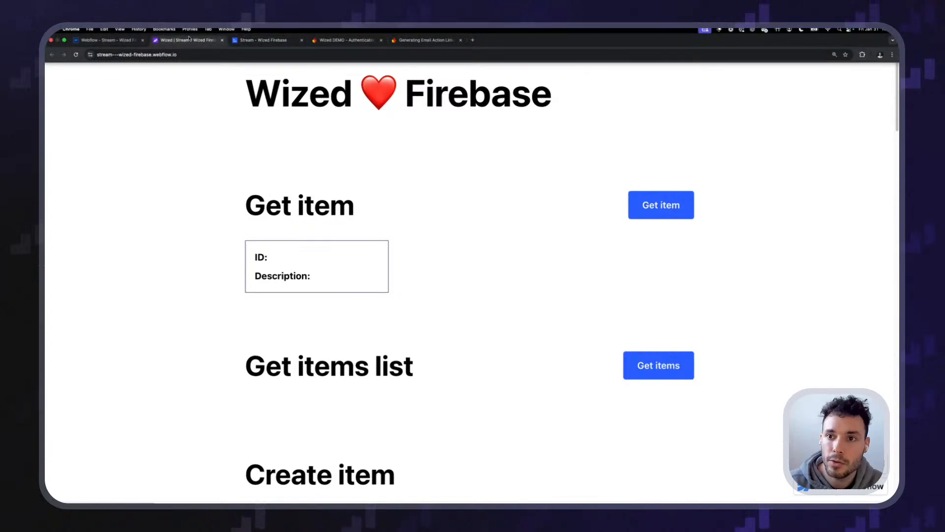
left_click(189, 39)
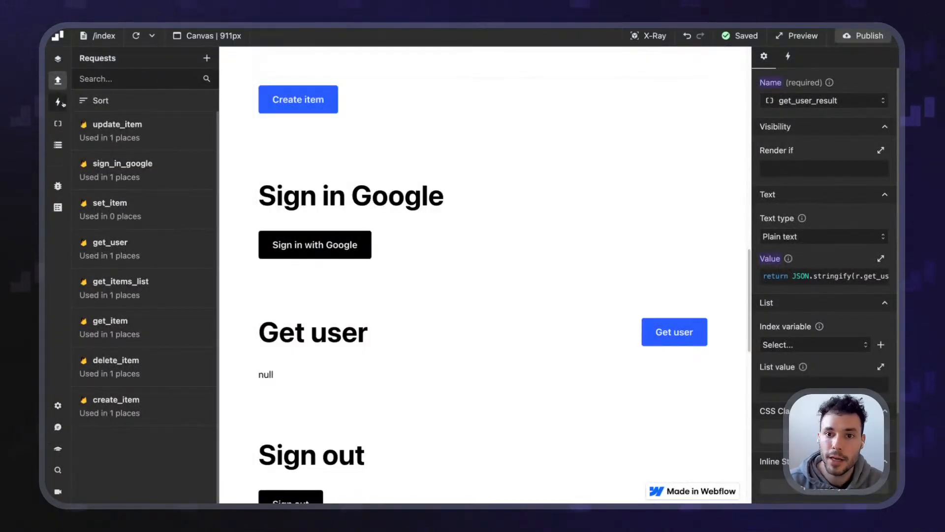
Create a new global event triggered when the page starts loading
left_click(57, 102)
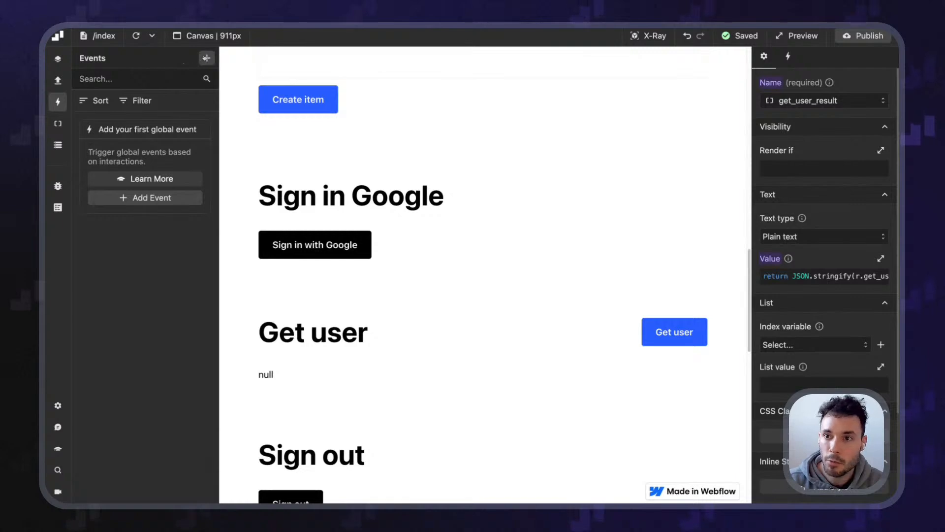
left_click(207, 58)
left_click(817, 209)
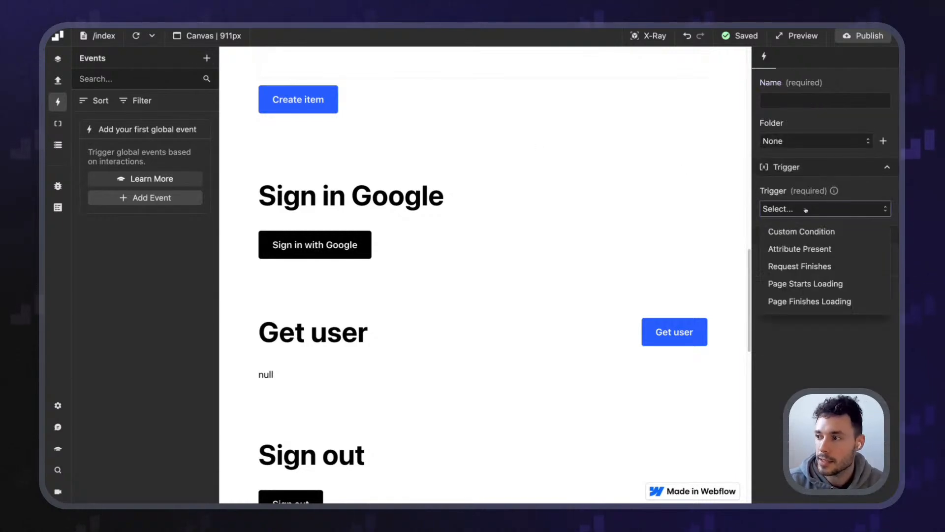
left_click(810, 285)
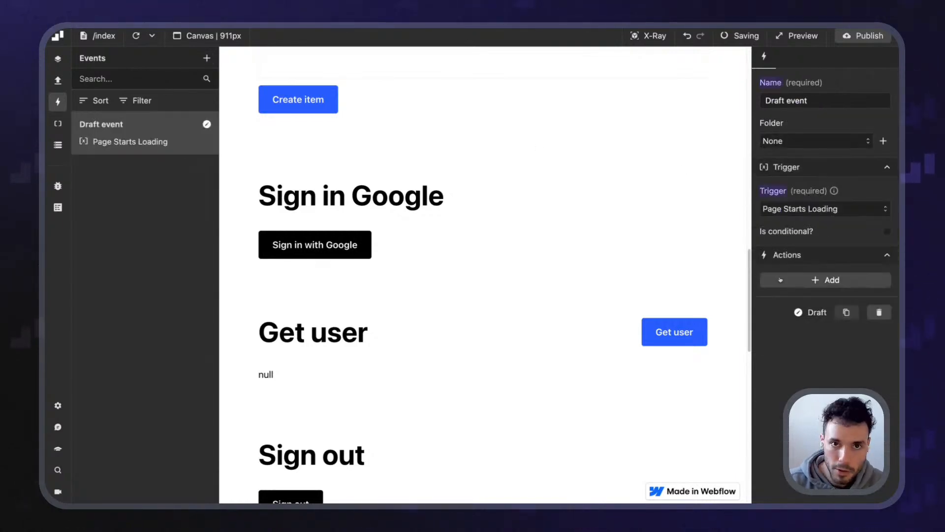
Give the event a Perform request action that runs get_user
left_click(807, 278)
left_click(804, 327)
left_click(805, 344)
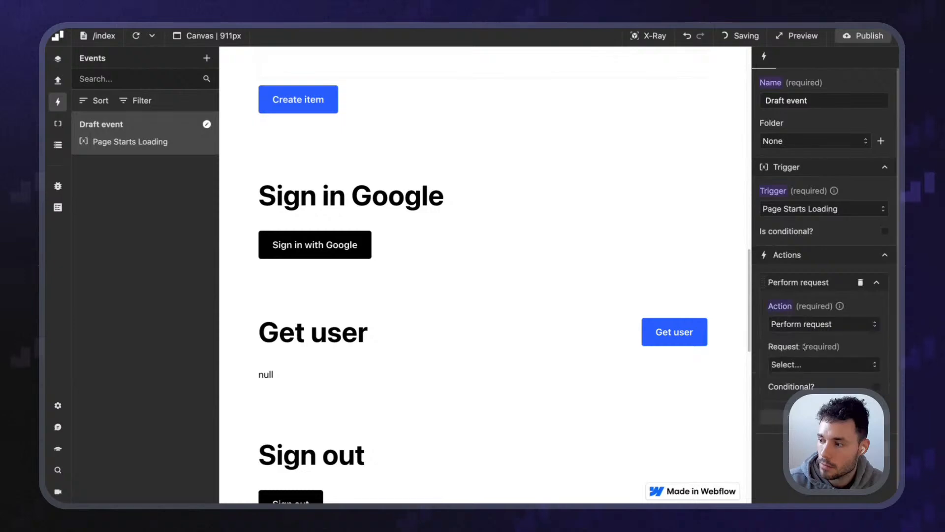
left_click(808, 364)
left_click(783, 461)
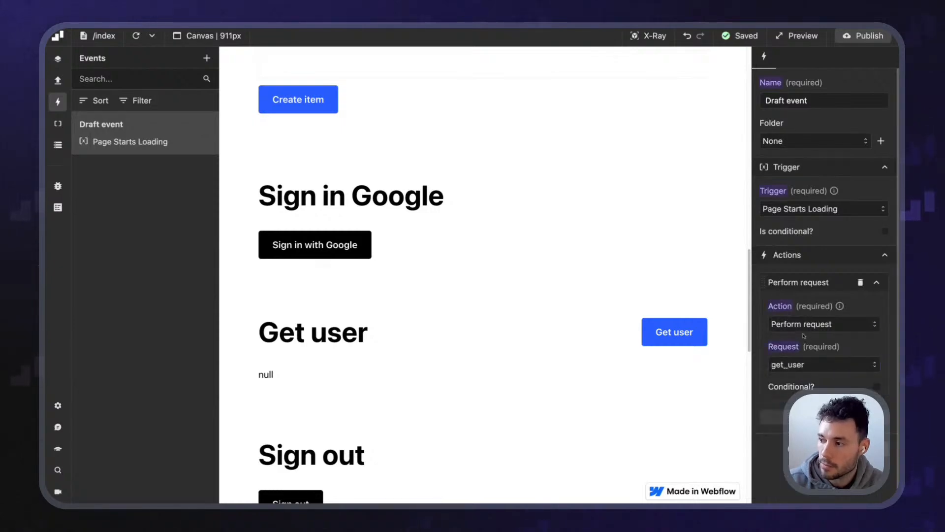
Rename the event to 'Get the user on page load' and publish the site
left_click(807, 101)
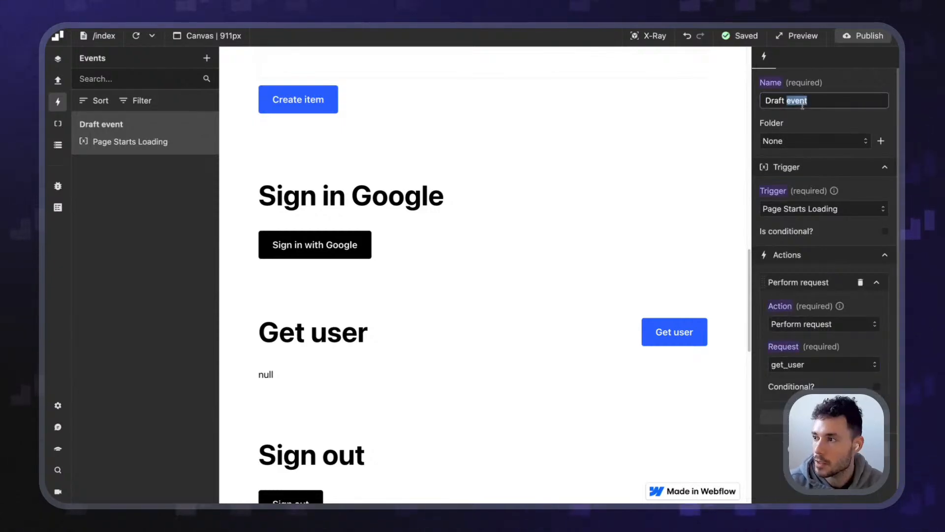
key("ctrl+a")
type("Get the use")
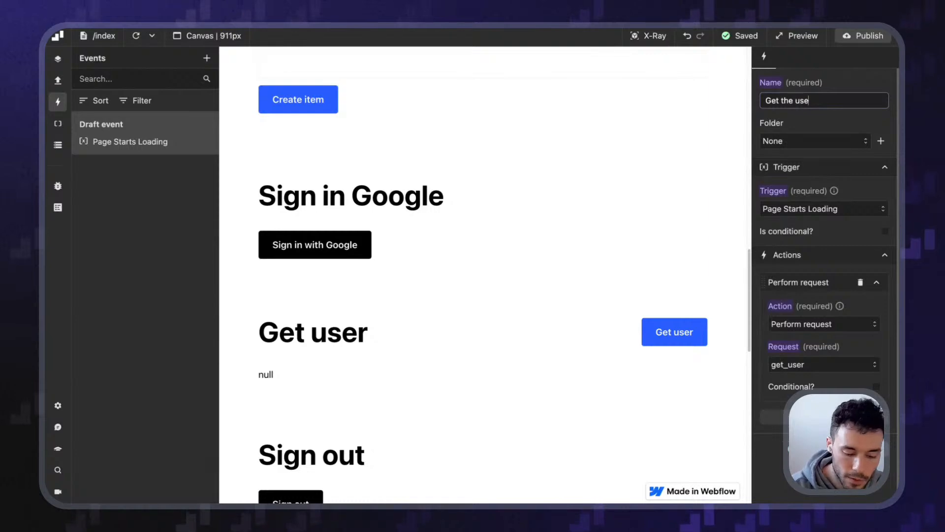
type("r on page load")
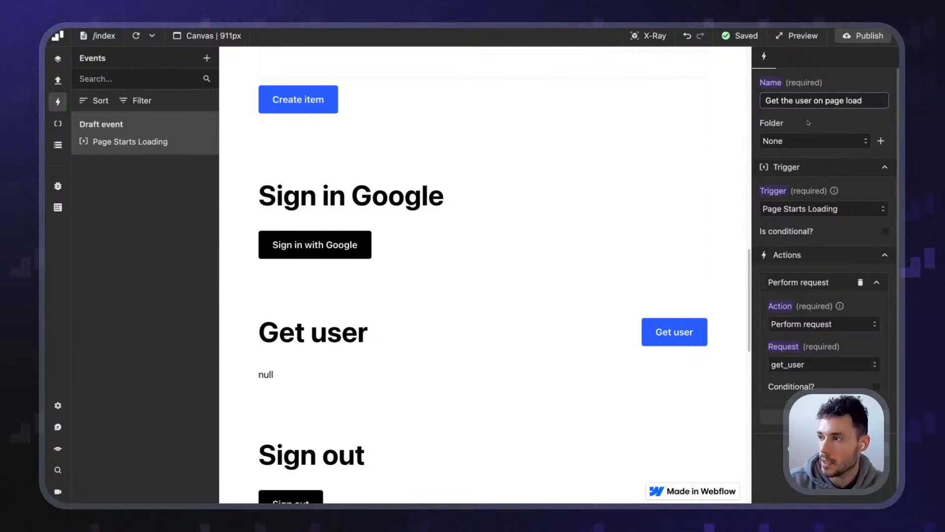
left_click(867, 36)
left_click(847, 214)
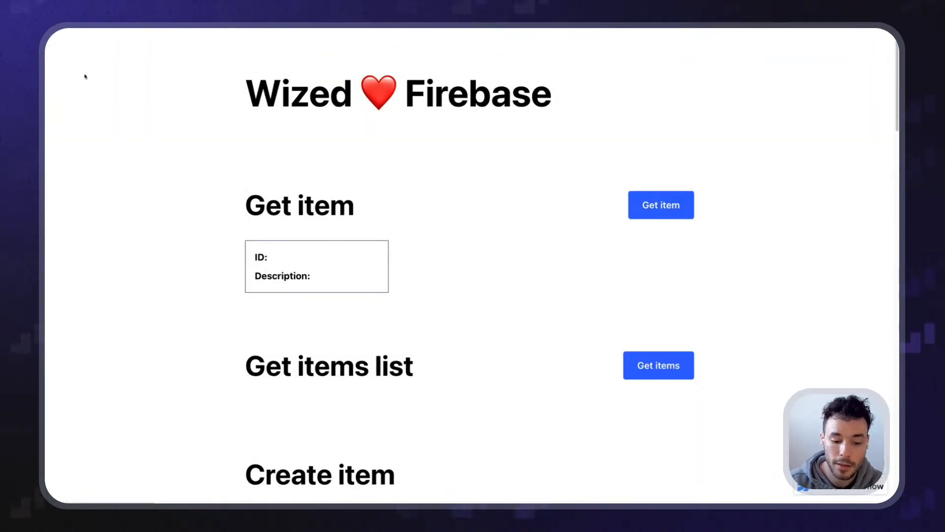
Scroll the live site to confirm the user's JSON now loads automatically under Get user
scroll(193, 244, "down", 12)
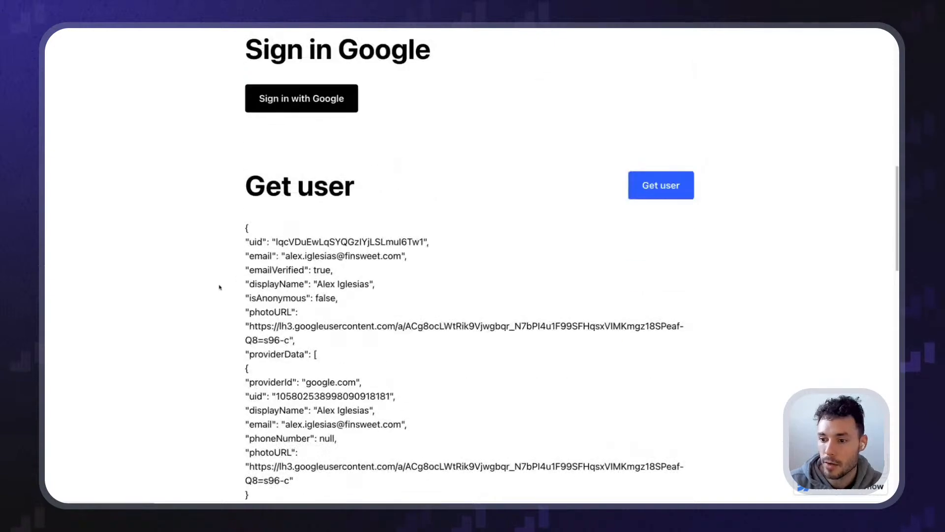
scroll(220, 287, "down", 1)
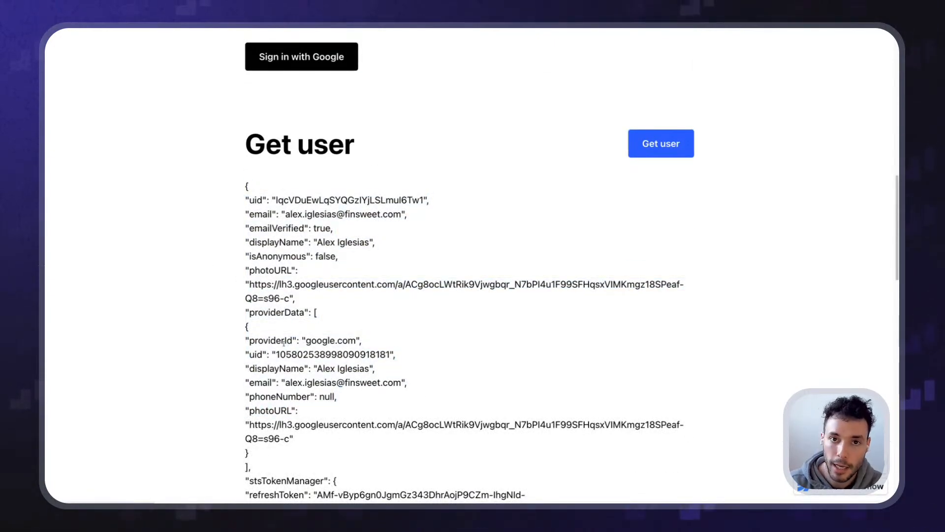
scroll(175, 311, "up", 4)
scroll(177, 313, "down", 7)
scroll(179, 314, "down", 5)
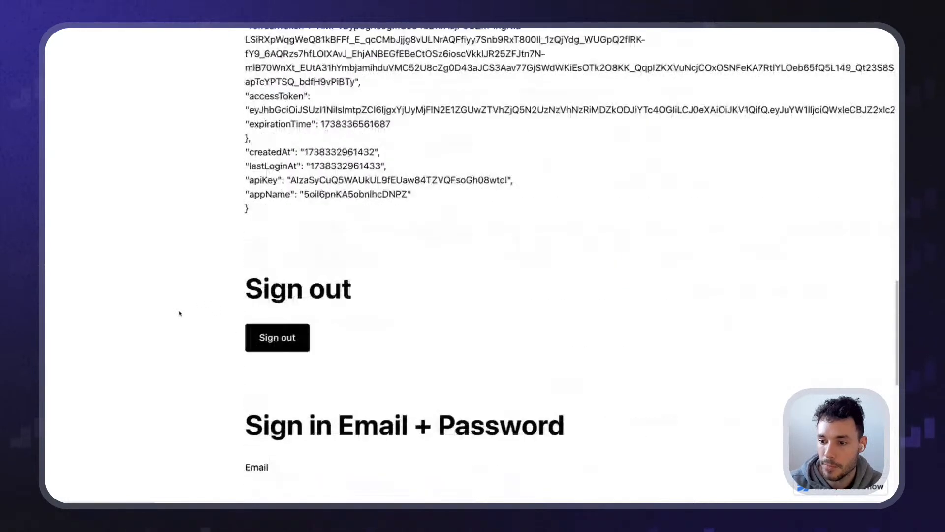
scroll(180, 313, "up", 15)
scroll(179, 313, "down", 5)
scroll(180, 313, "down", 4)
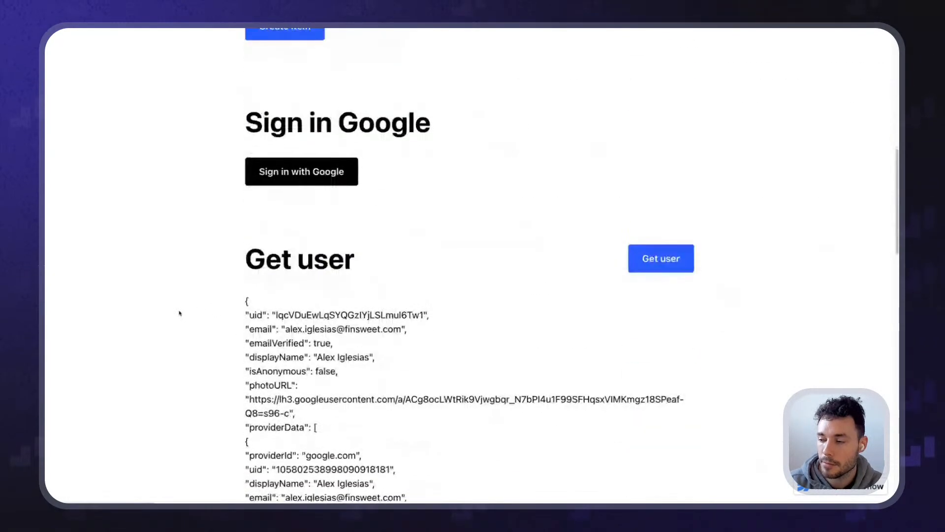
scroll(180, 313, "up", 4)
scroll(180, 313, "down", 8)
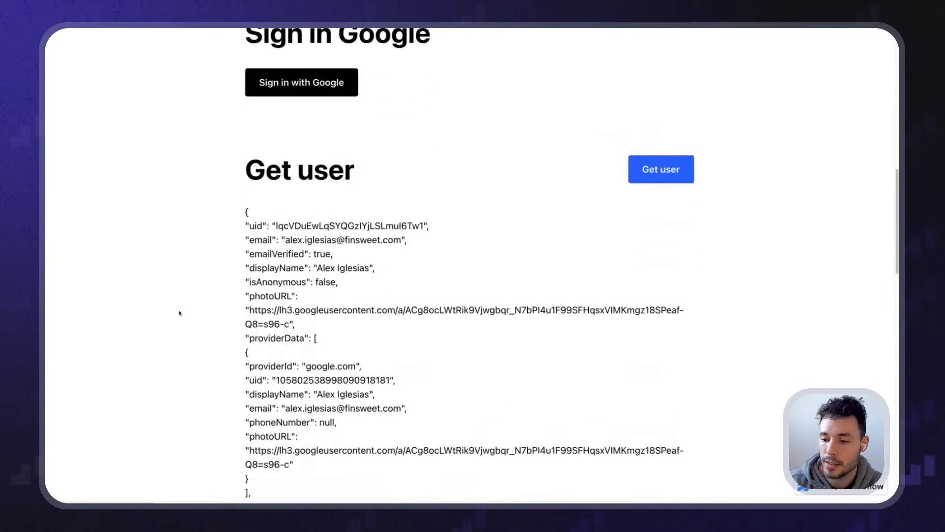
scroll(179, 314, "down", 1)
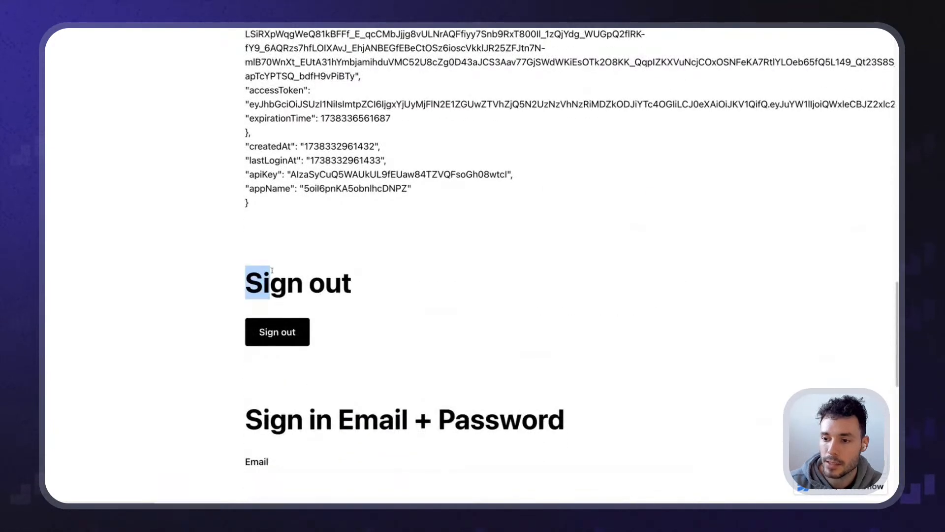
left_click_drag(393, 344, 227, 259)
left_click(227, 259)
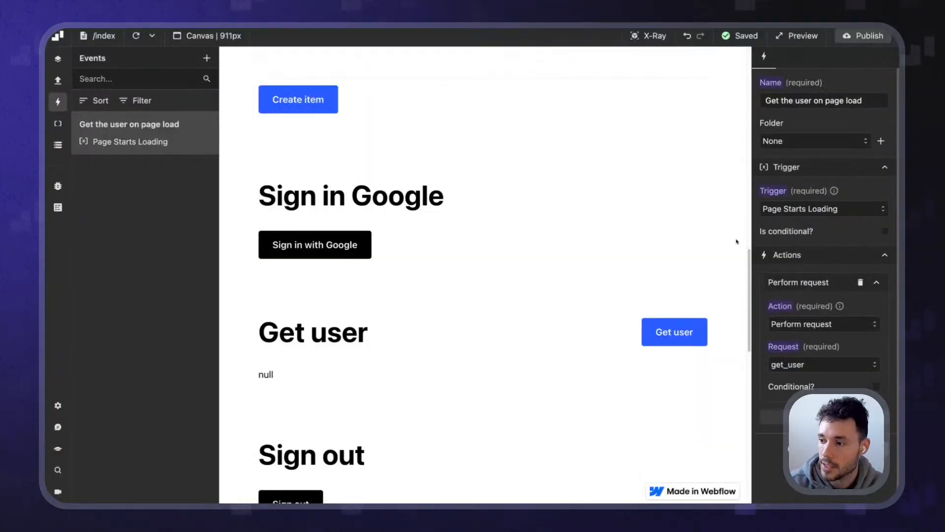
Create a new request named sign_out, correcting the 'sing' typo
scroll(485, 247, "down", 5)
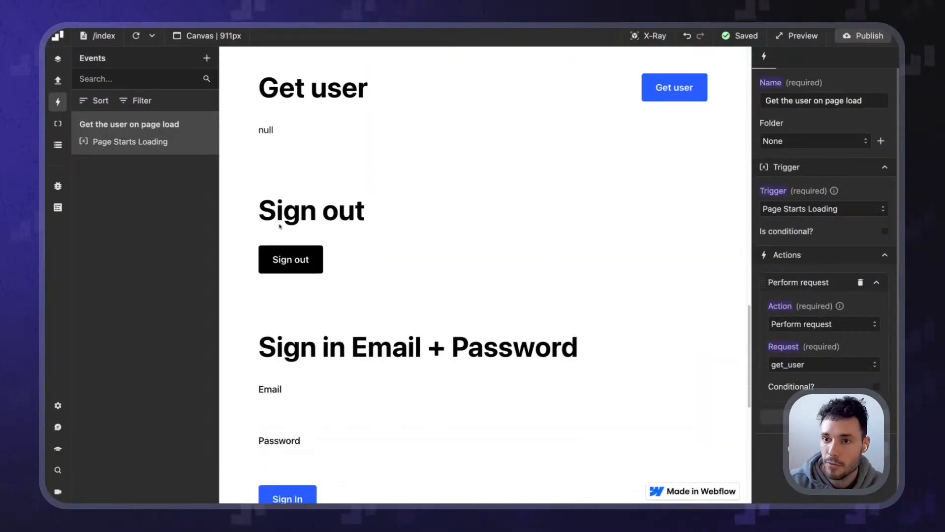
left_click(654, 37)
left_click(646, 36)
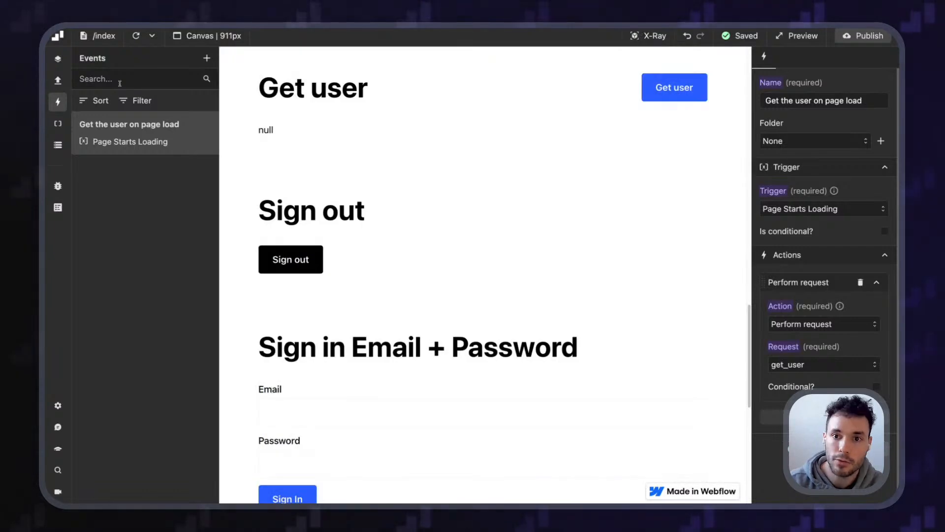
left_click(57, 81)
left_click(206, 58)
left_click(809, 101)
type("sing out")
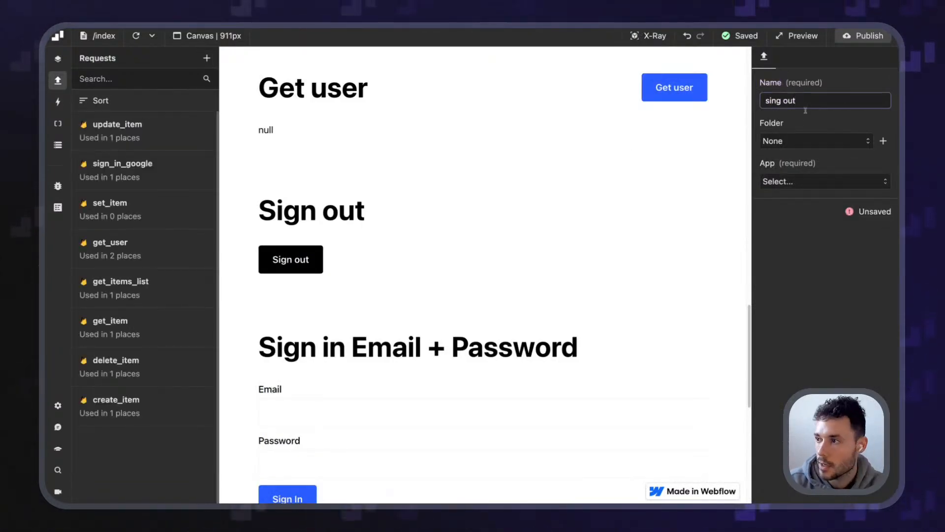
double_click(773, 101)
type("sign")
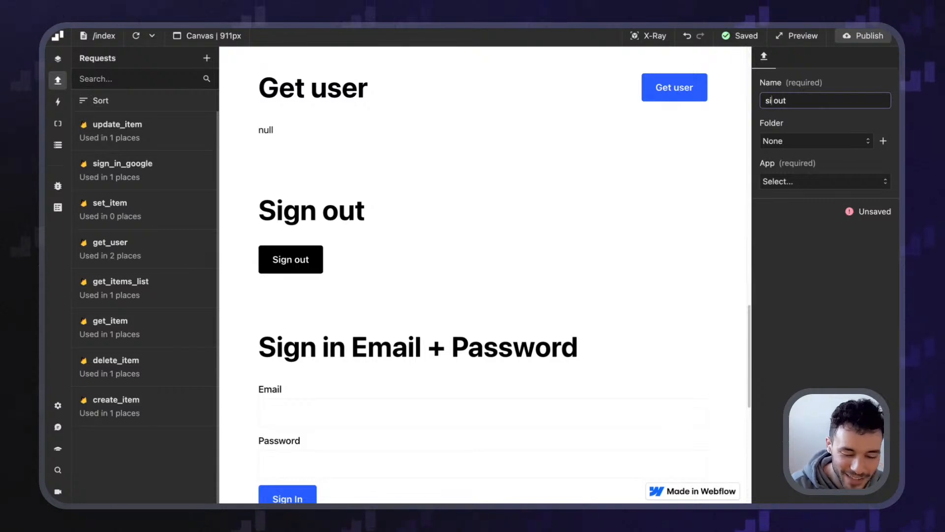
key("Return")
Set the sign_out request's app to Firebase and its method to Sign out
left_click(795, 181)
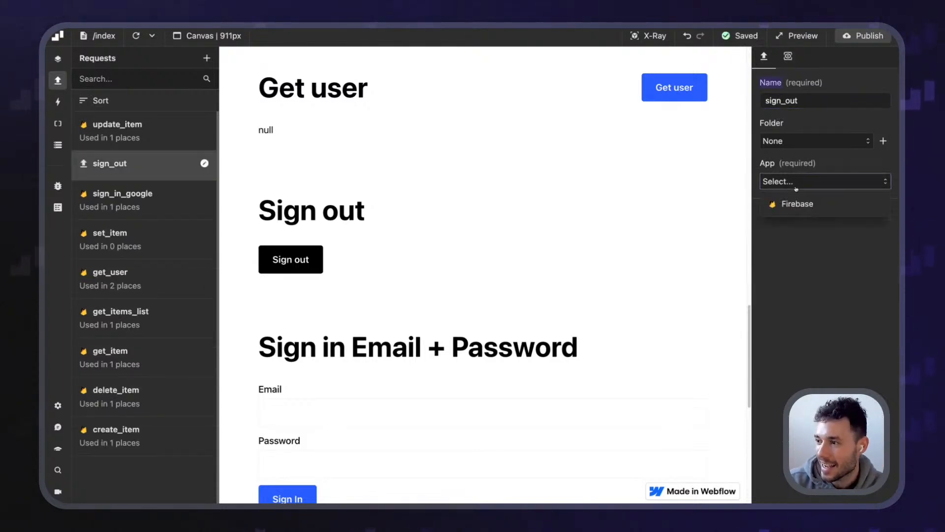
left_click(793, 203)
left_click(783, 231)
scroll(817, 316, "down", 5)
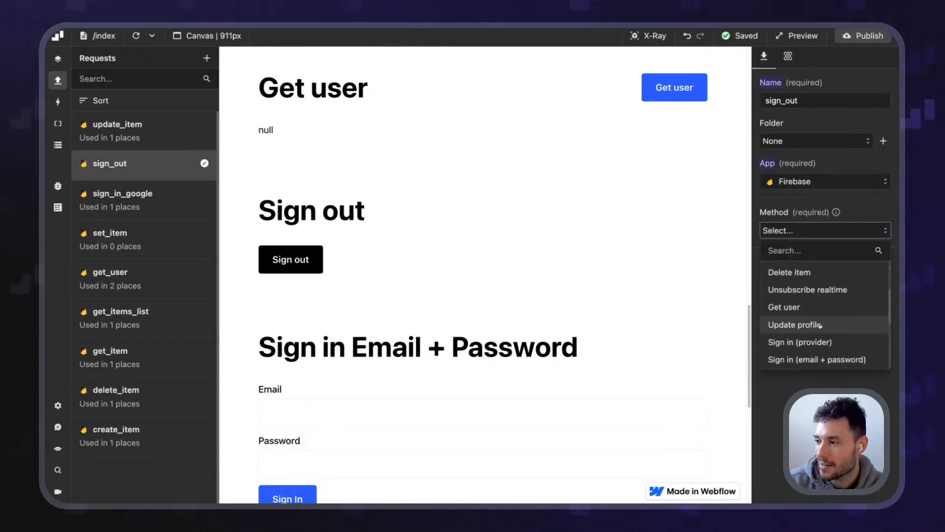
left_click(785, 304)
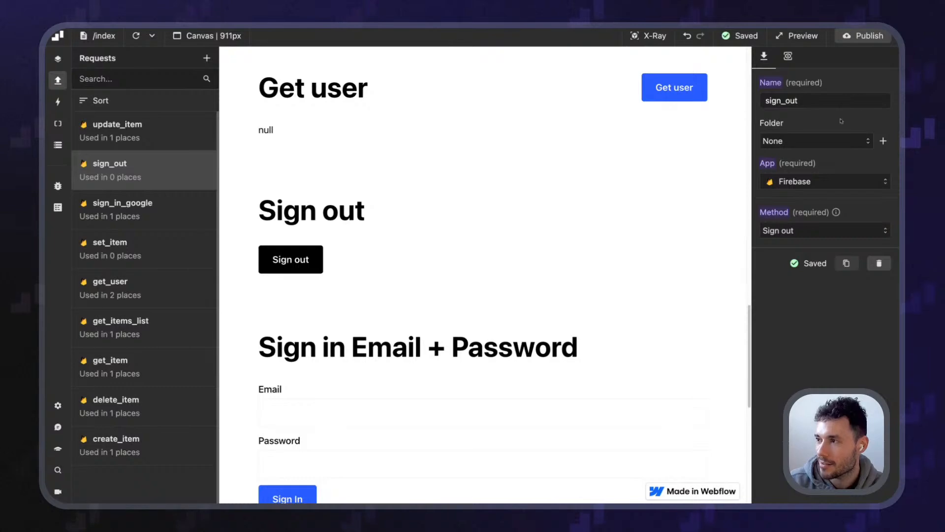
Add an On click event to the sign_out_button element
left_click(864, 35)
left_click(450, 304)
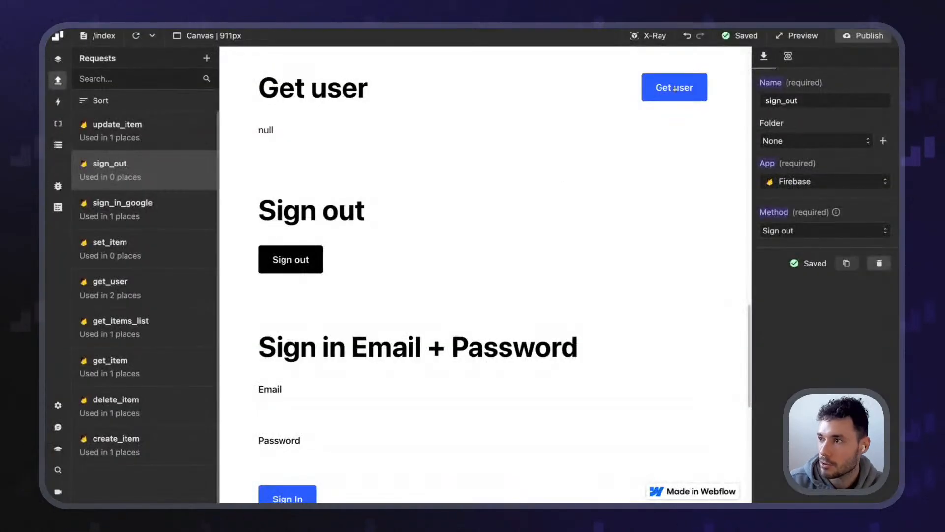
left_click(649, 36)
left_click(278, 249)
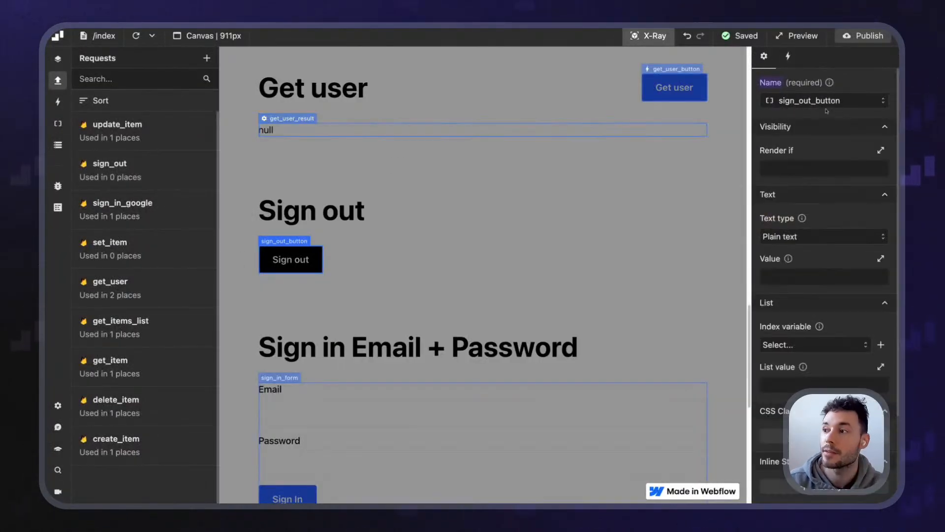
left_click(788, 57)
left_click(861, 175)
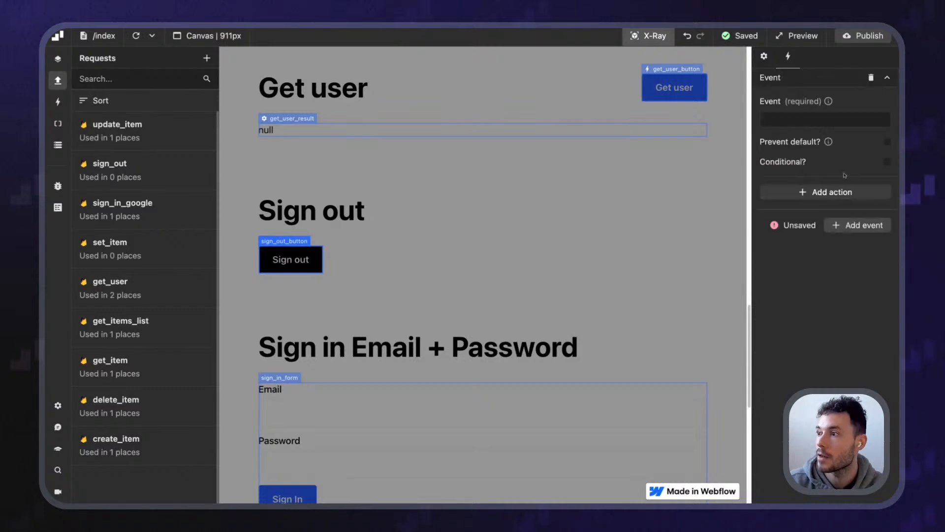
left_click(804, 119)
left_click(787, 184)
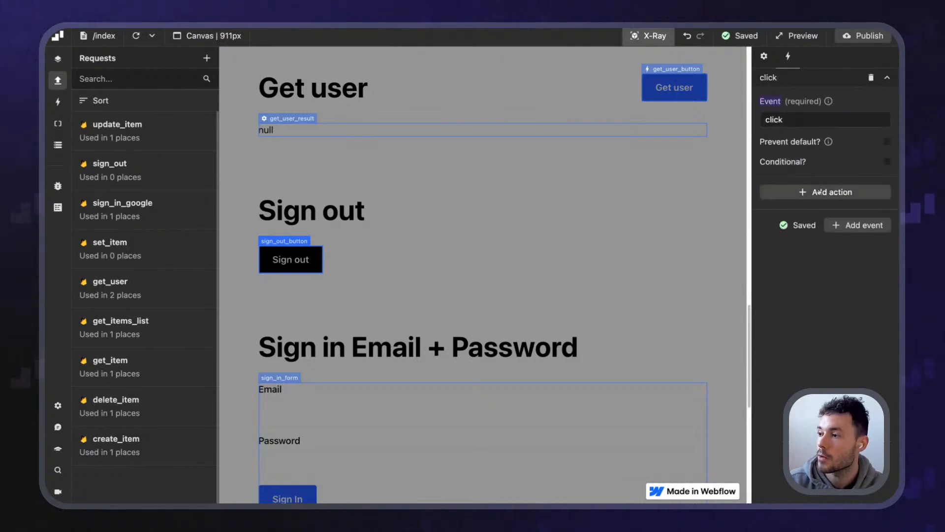
Make the click event perform the sign_out request, then publish the project
left_click(815, 192)
left_click(801, 237)
left_click(801, 260)
left_click(817, 275)
scroll(812, 360, "down", 2)
left_click(803, 382)
left_click(864, 35)
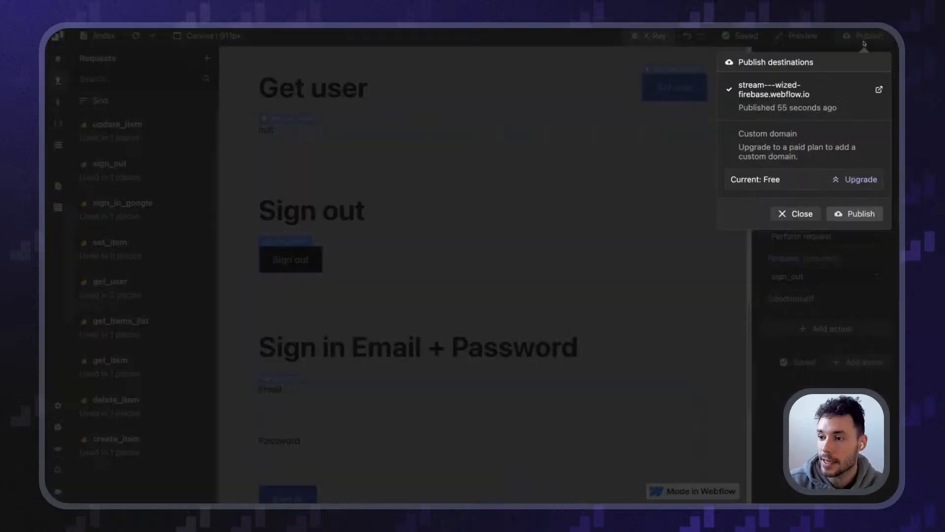
left_click(848, 217)
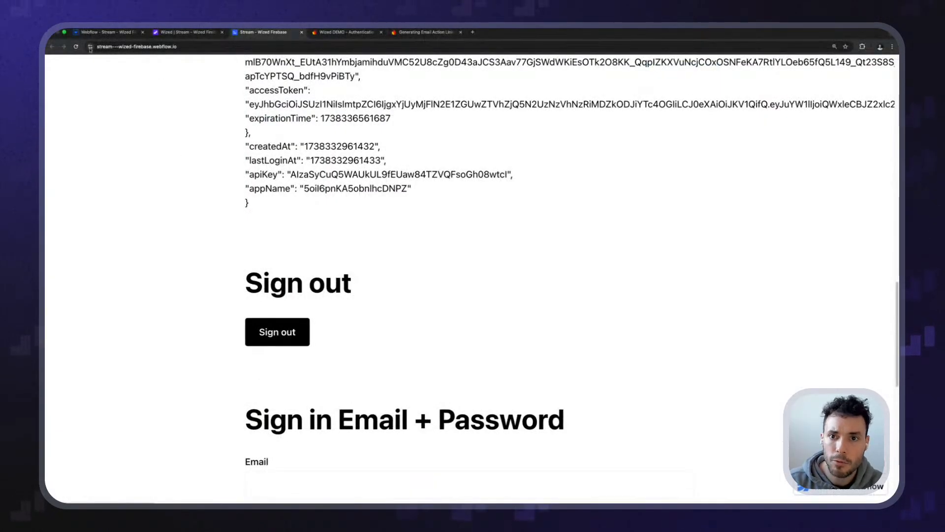
Click Sign out on the live site and check that Get user now shows null
left_click(77, 48)
scroll(254, 300, "up", 1)
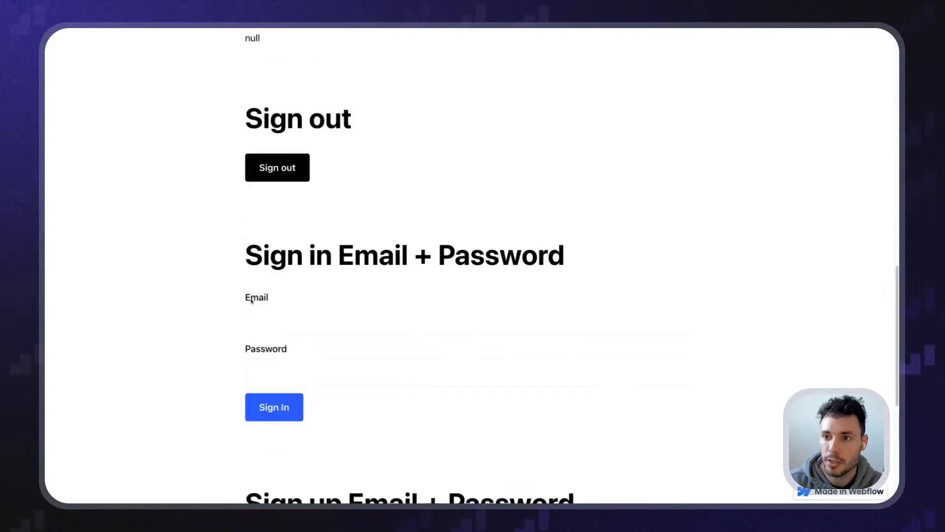
scroll(251, 300, "up", 3)
scroll(242, 300, "down", 10)
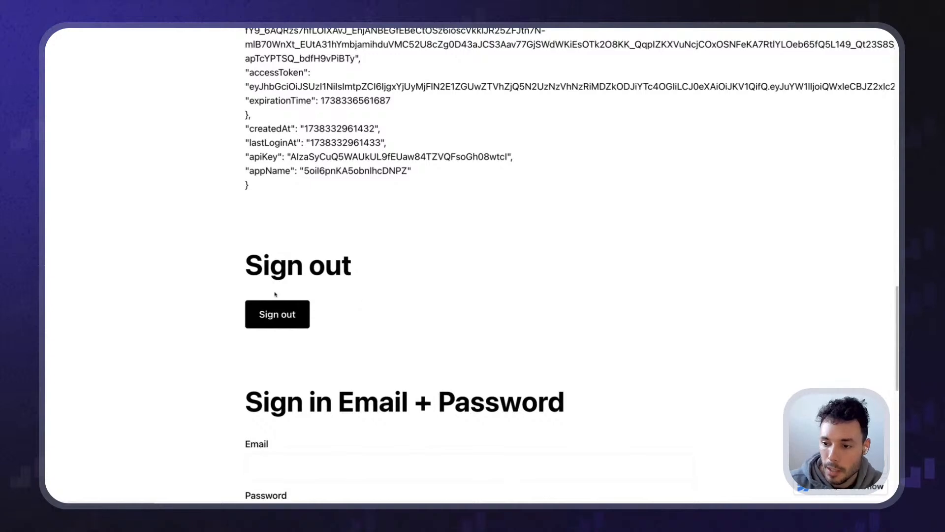
scroll(256, 305, "down", 10)
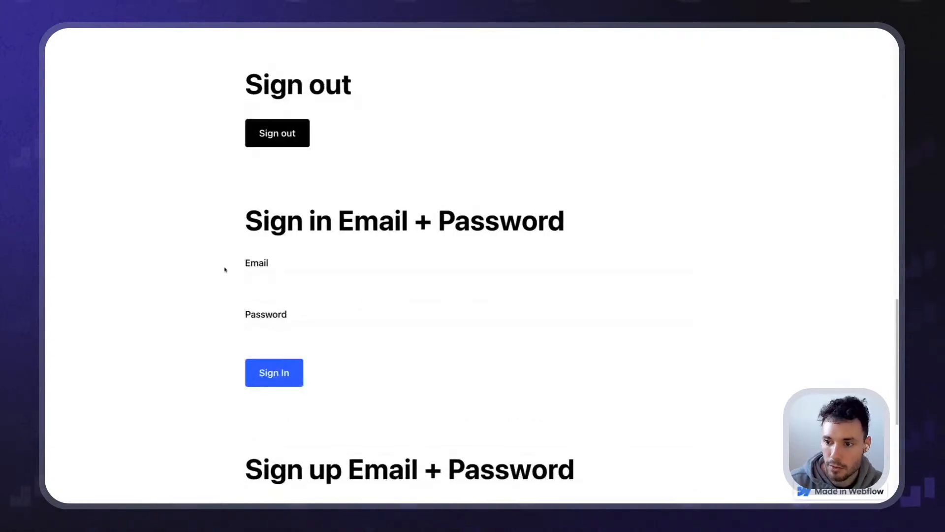
scroll(214, 316, "up", 15)
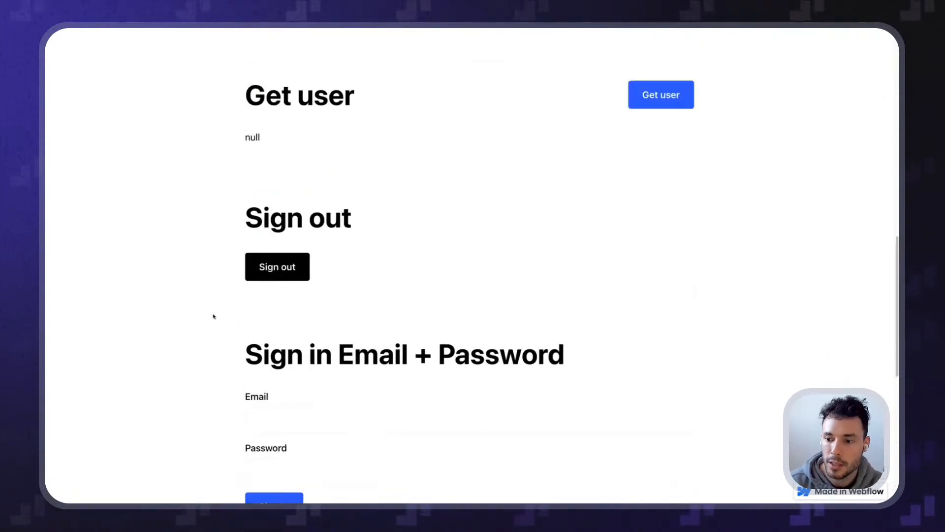
scroll(213, 319, "down", 5)
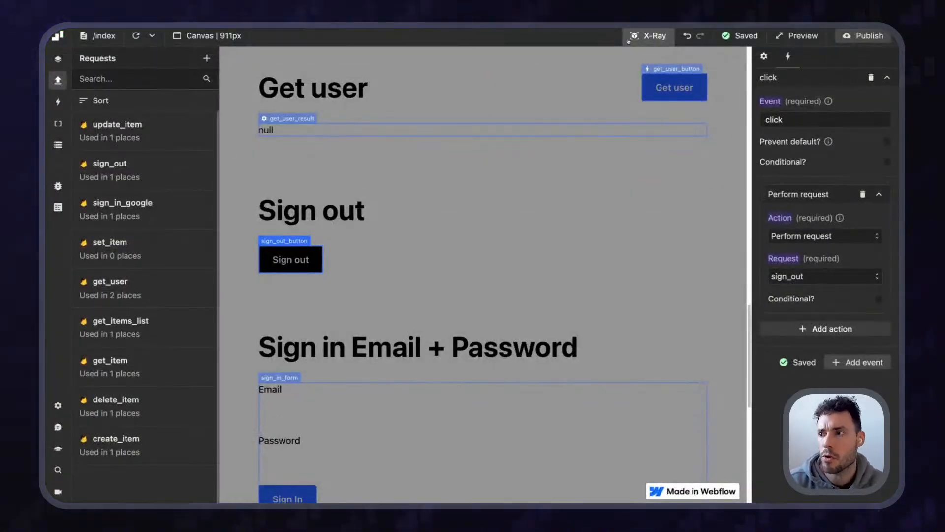
Add a Navigate to action after the sign_out request on the Sign out button
left_click(630, 39)
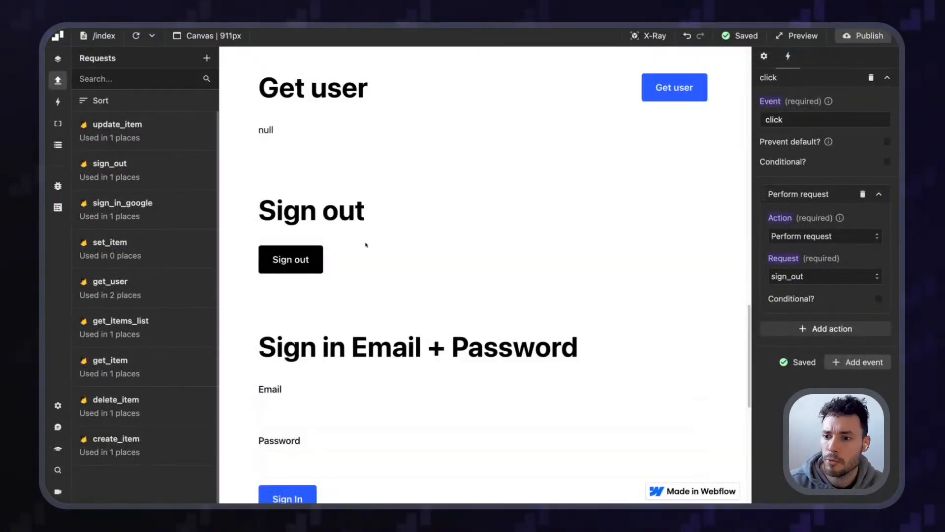
left_click(644, 37)
left_click(304, 255)
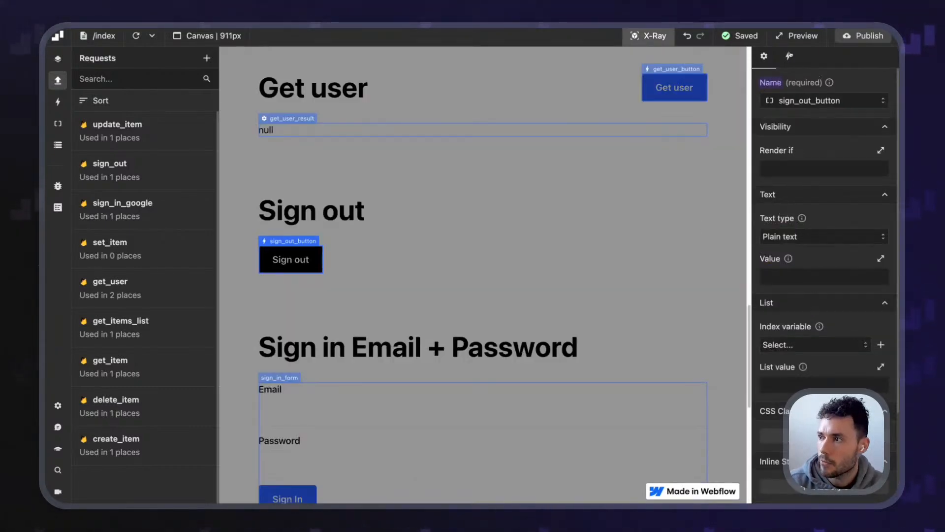
left_click(789, 55)
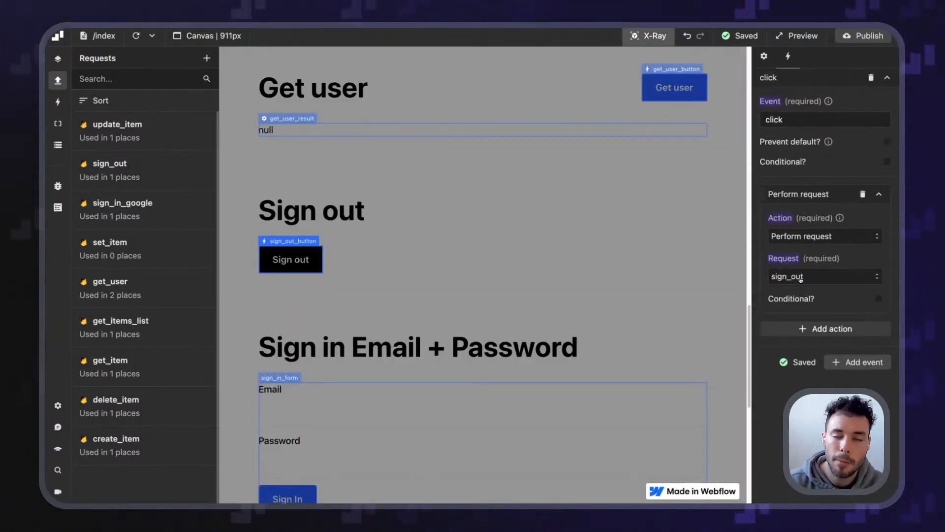
left_click(794, 328)
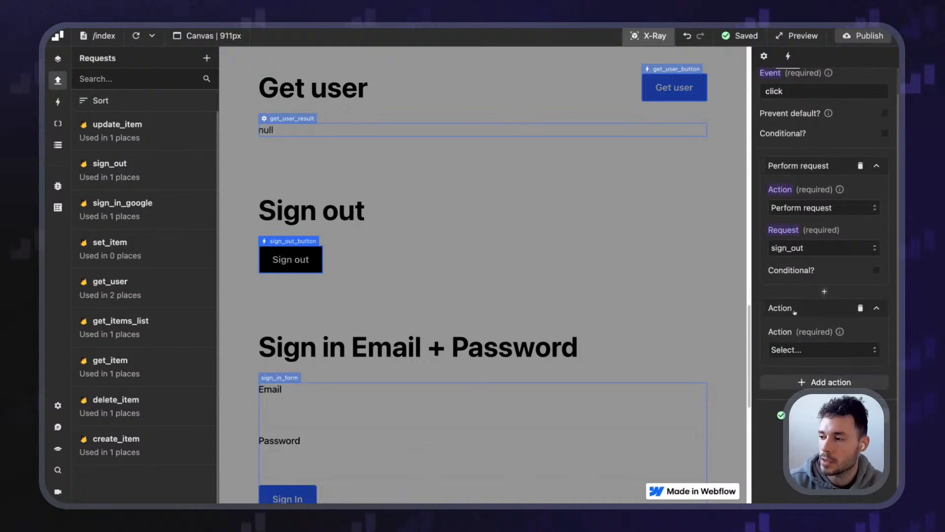
left_click(788, 350)
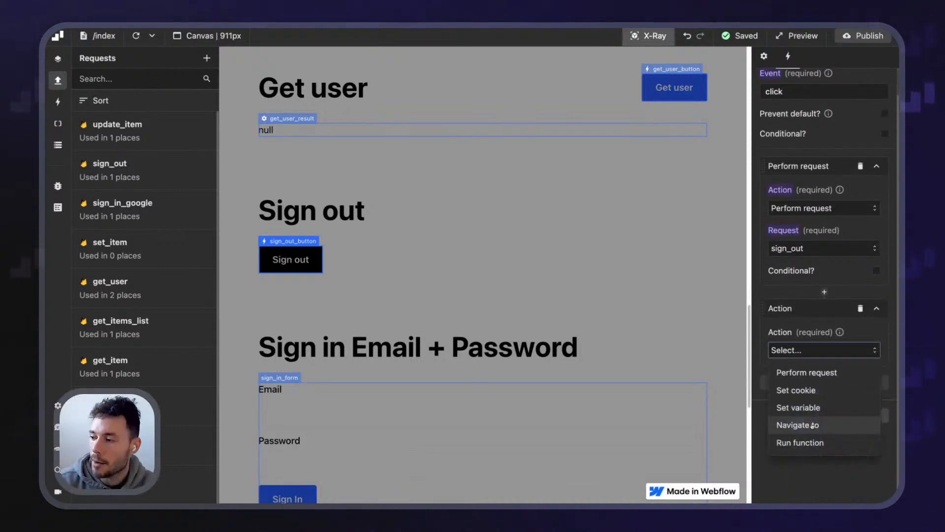
left_click(802, 424)
Set the navigation URL to return "/" and publish the project
left_click(803, 390)
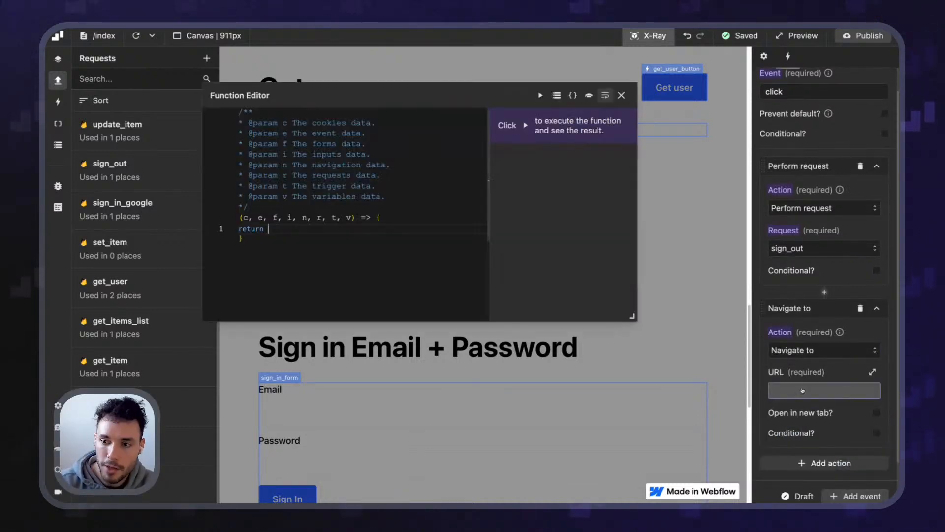
type("\"/")
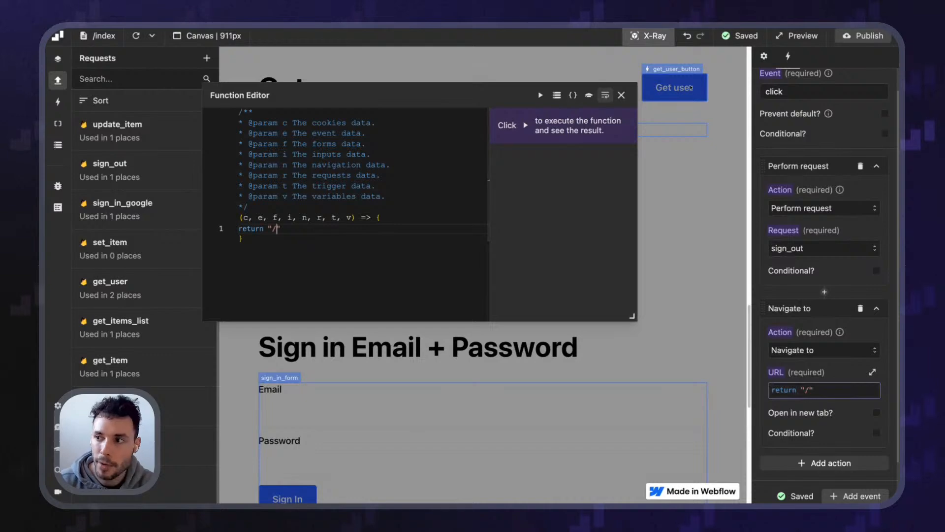
left_click(621, 95)
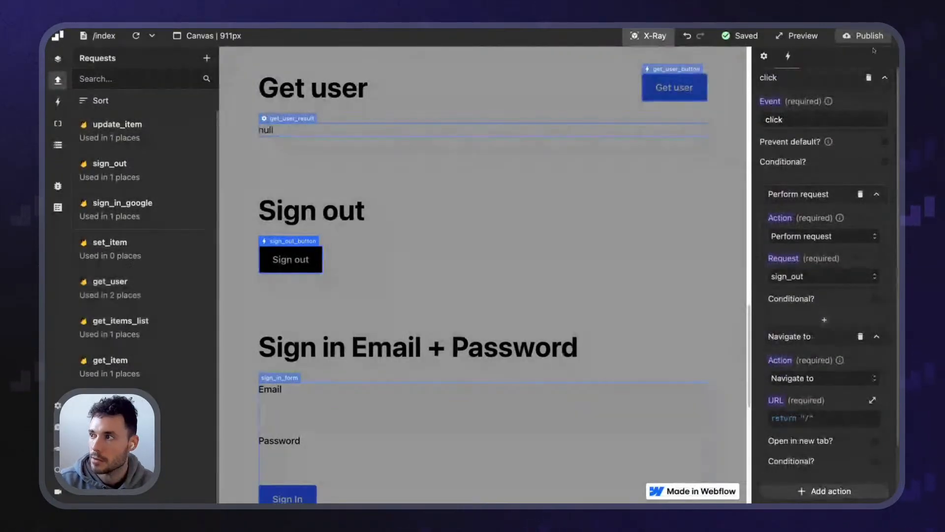
left_click(863, 36)
left_click(846, 214)
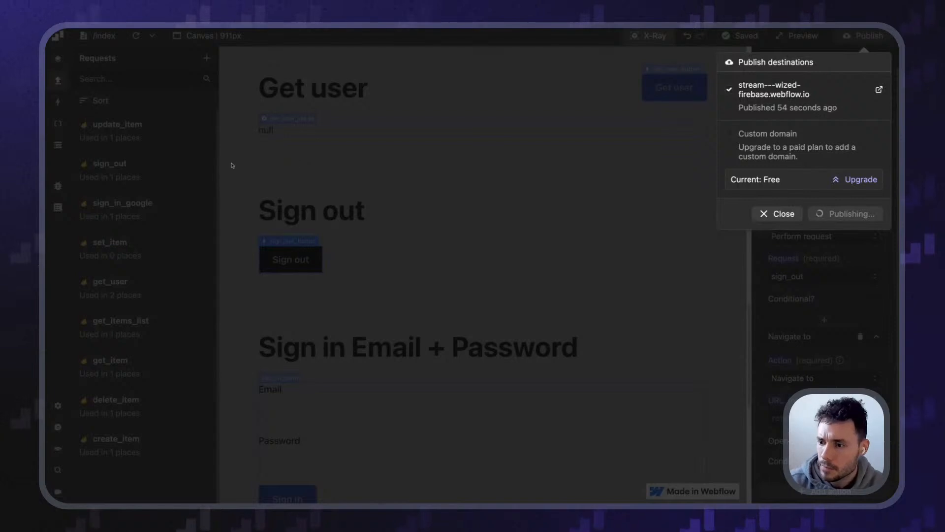
Select the Sign in with Google button and show its click event actions
left_click(362, 238)
scroll(323, 232, "up", 5)
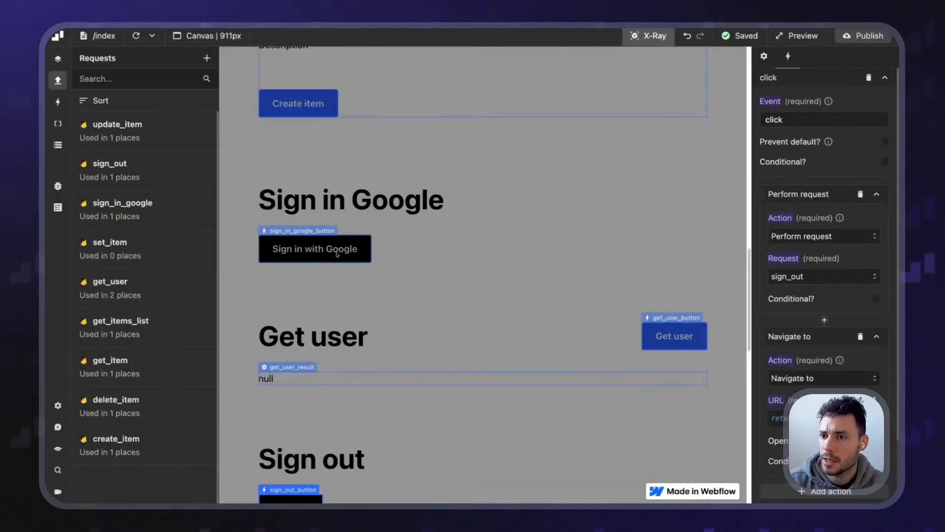
left_click(648, 36)
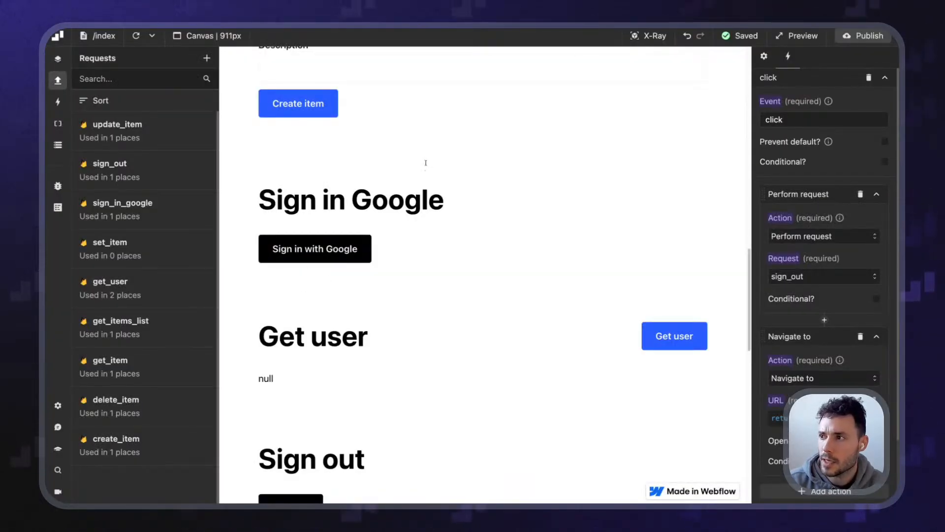
left_click(648, 37)
left_click(288, 232)
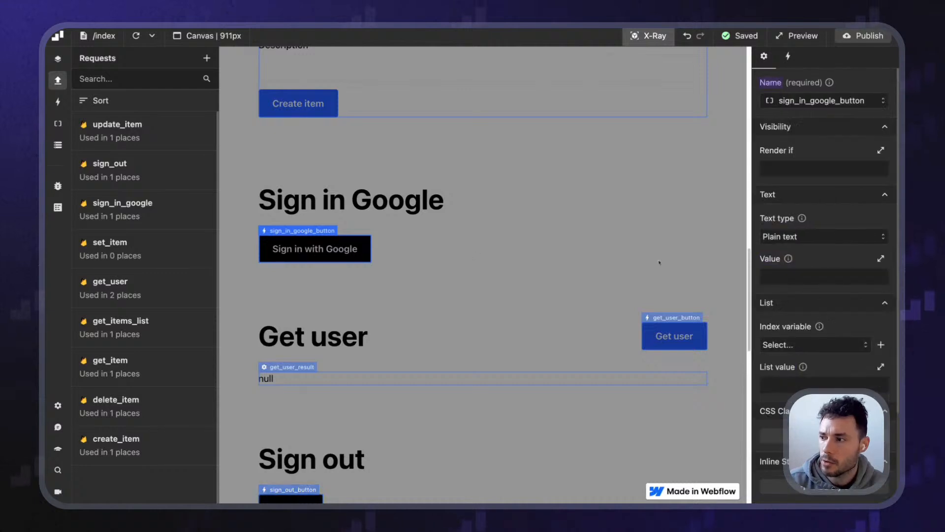
scroll(823, 221, "down", 5)
left_click(788, 56)
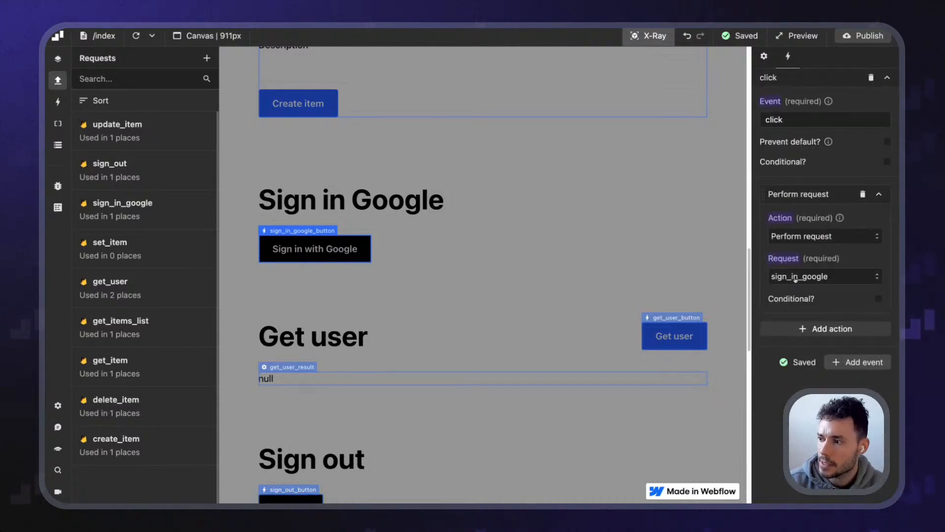
Add a Perform request get_user action after the Google sign-in, then publish
left_click(826, 329)
left_click(799, 379)
left_click(798, 397)
scroll(813, 389, "down", 2)
left_click(807, 351)
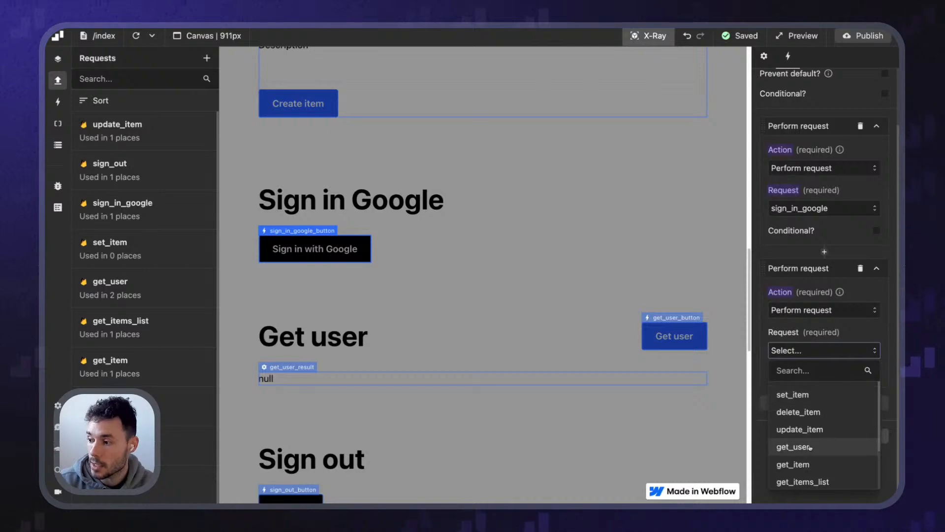
left_click(793, 447)
left_click(870, 38)
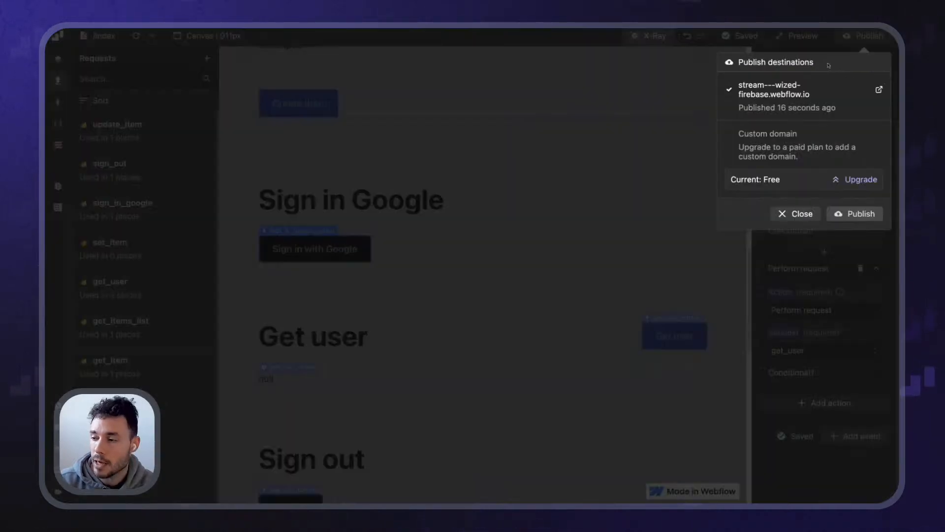
left_click(856, 214)
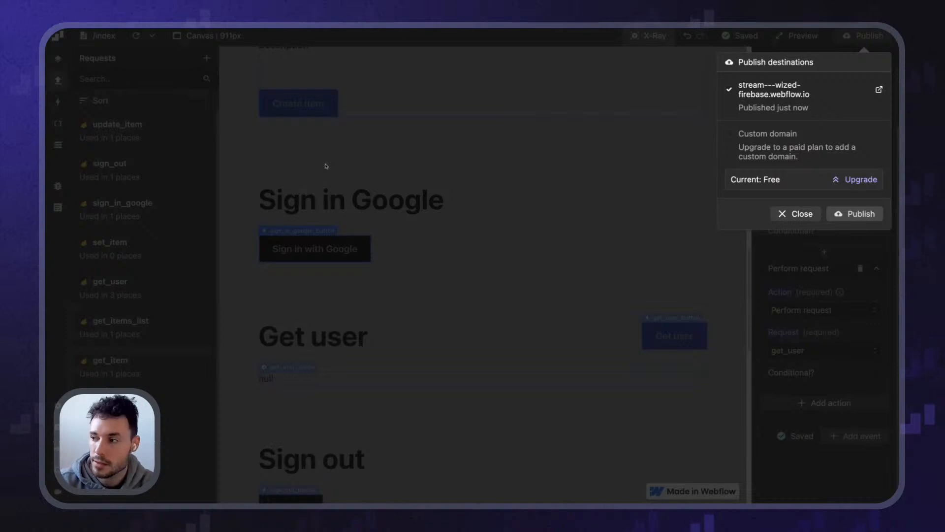
left_click(382, 166)
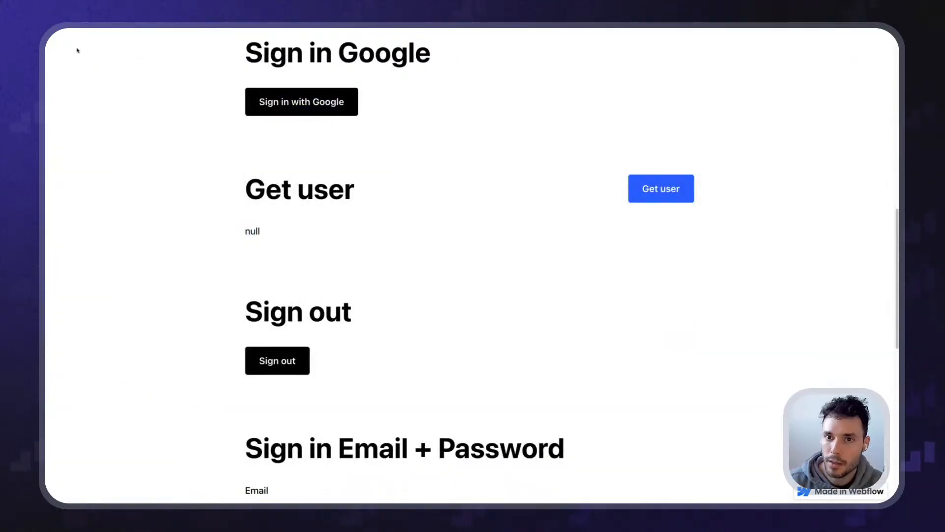
Sign in with Google on the live site by choosing the account
scroll(225, 251, "up", 1)
left_click_drag(243, 272, 306, 279)
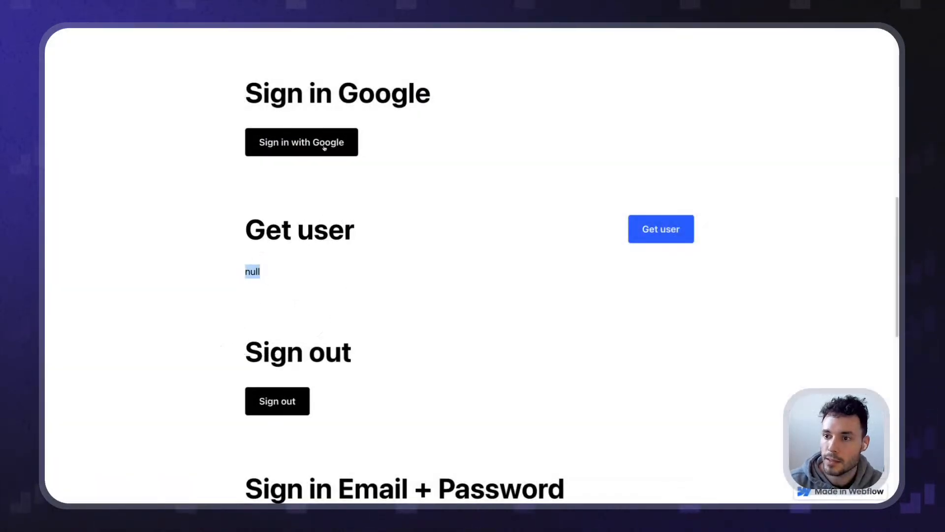
left_click(325, 147)
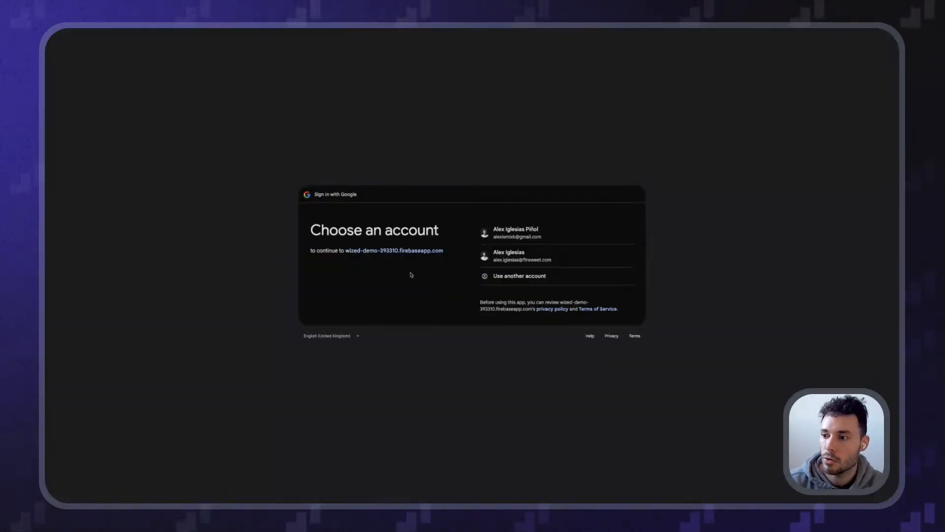
left_click(523, 258)
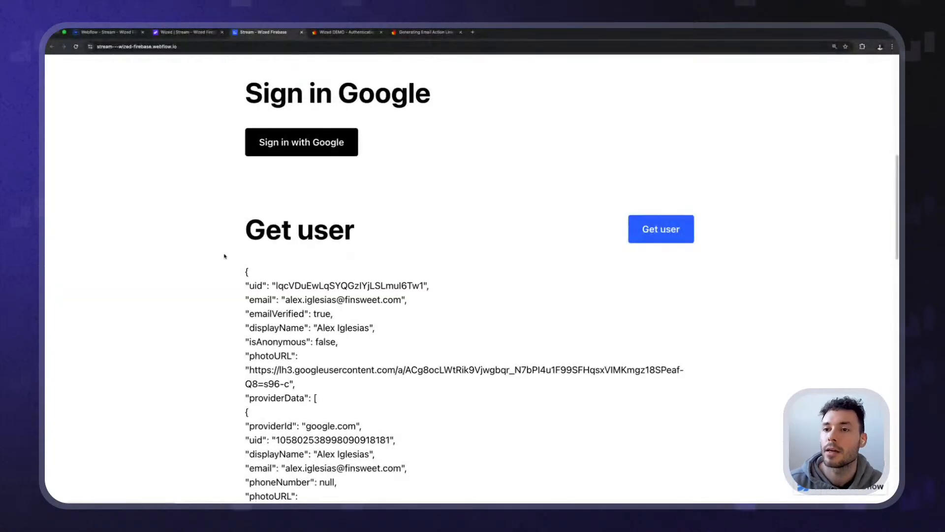
Check the user JSON under Get user, then sign out so it resets to null
scroll(197, 246, "down", 3)
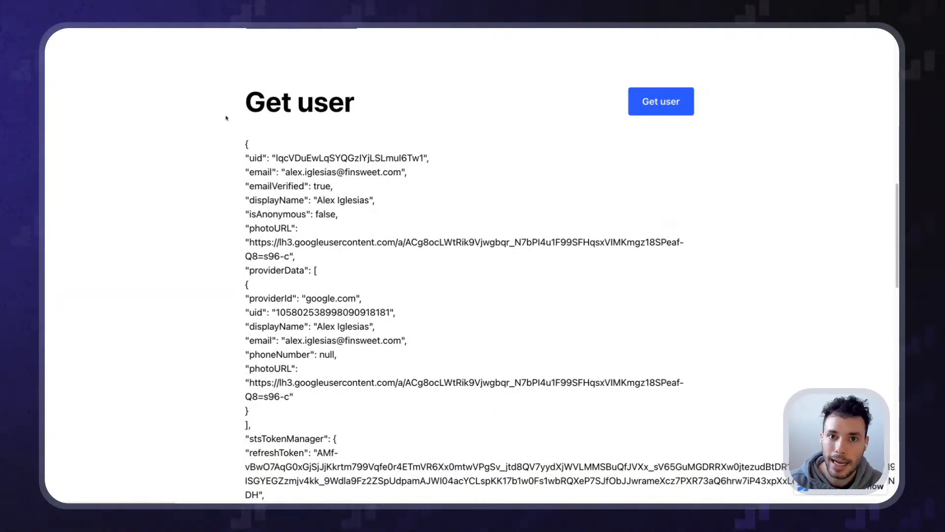
left_click_drag(245, 140, 323, 216)
scroll(339, 276, "down", 9)
left_click(303, 382)
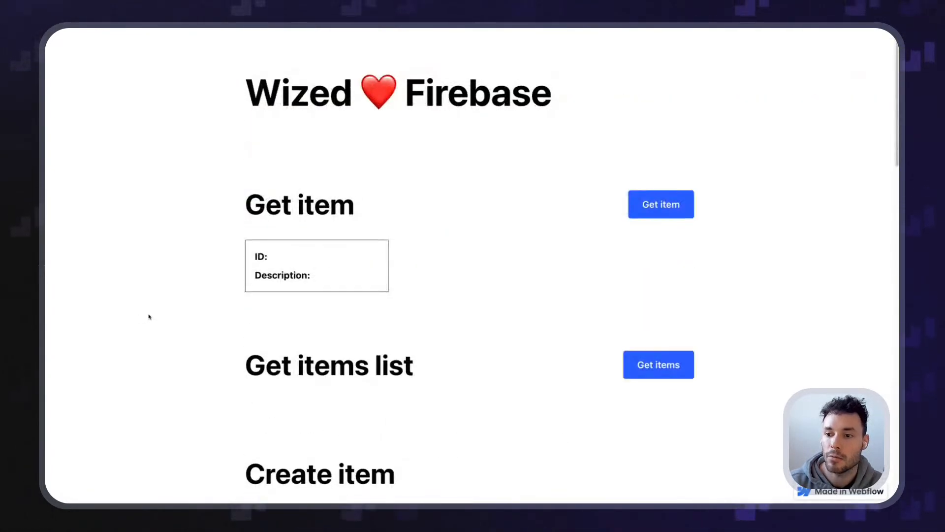
scroll(150, 317, "down", 8)
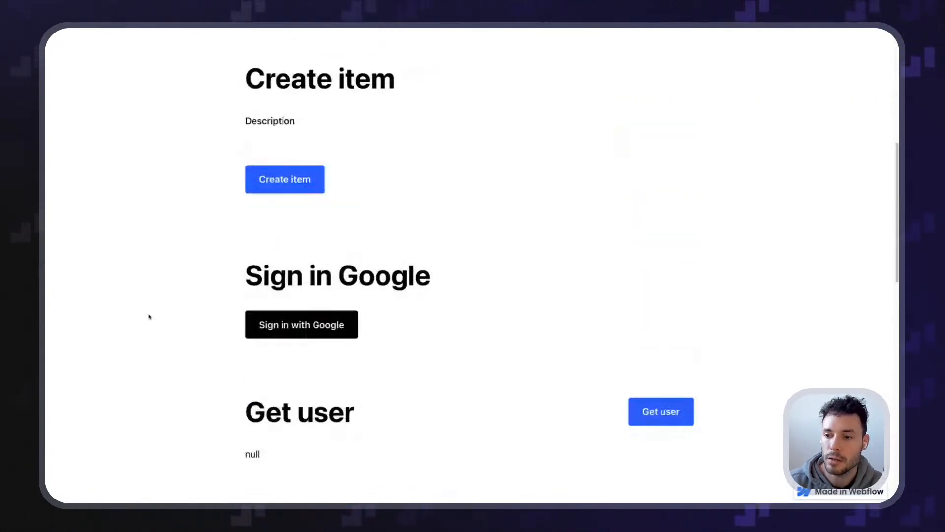
Scroll through the live page, selecting text in the Get user output and form areas
scroll(225, 276, "down", 2)
left_click_drag(244, 339, 365, 378)
left_click(362, 378)
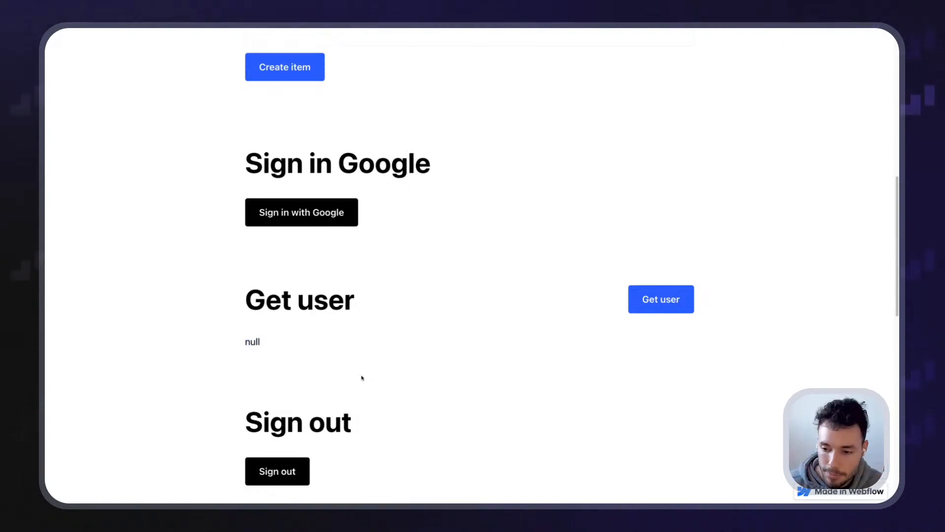
scroll(362, 378, "down", 11)
scroll(207, 255, "up", 3)
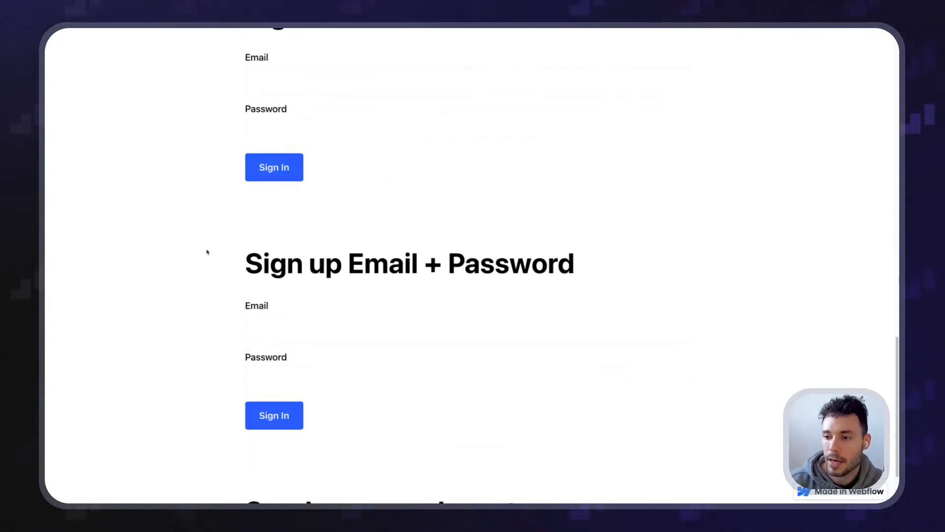
left_click_drag(245, 137, 470, 189)
left_click(397, 147)
left_click_drag(339, 138, 472, 139)
left_click(467, 143)
left_click(374, 253)
scroll(221, 184, "down", 4)
scroll(267, 169, "up", 9)
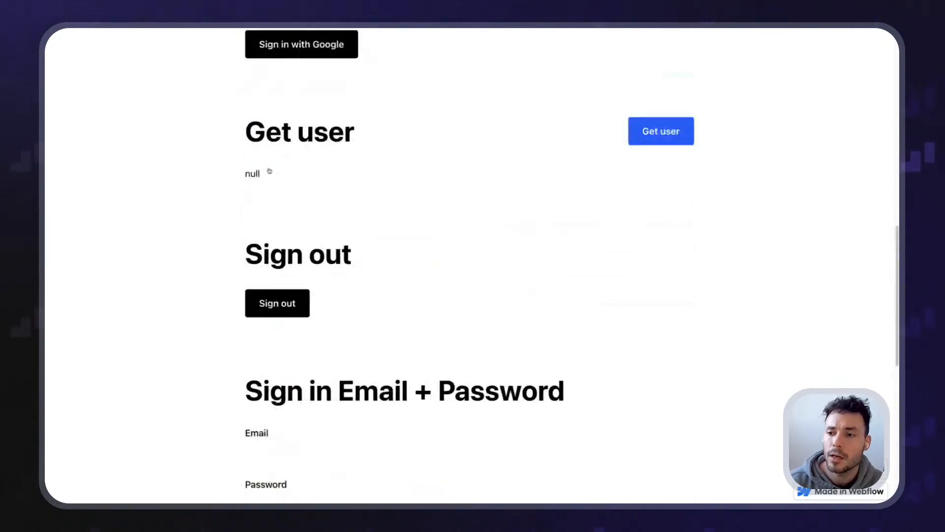
scroll(269, 170, "up", 7)
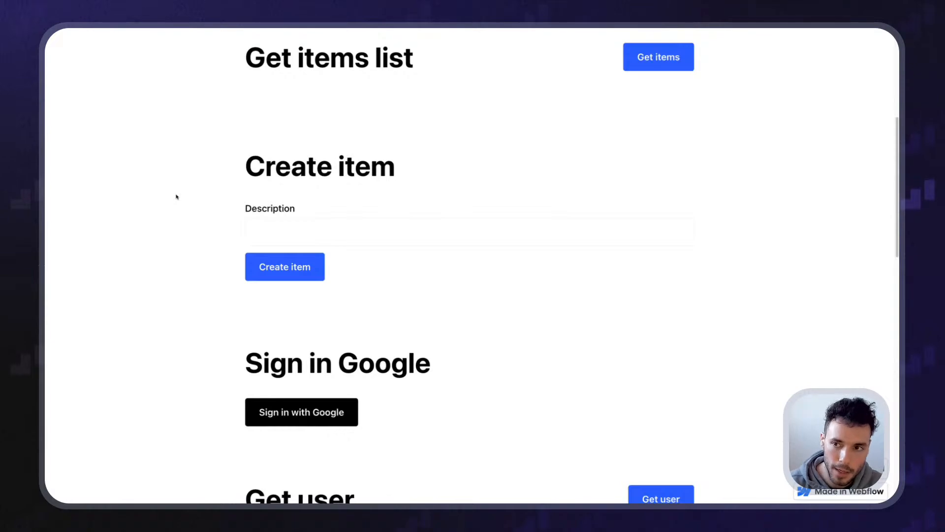
scroll(259, 267, "down", 4)
left_click_drag(223, 139, 448, 217)
left_click(426, 219)
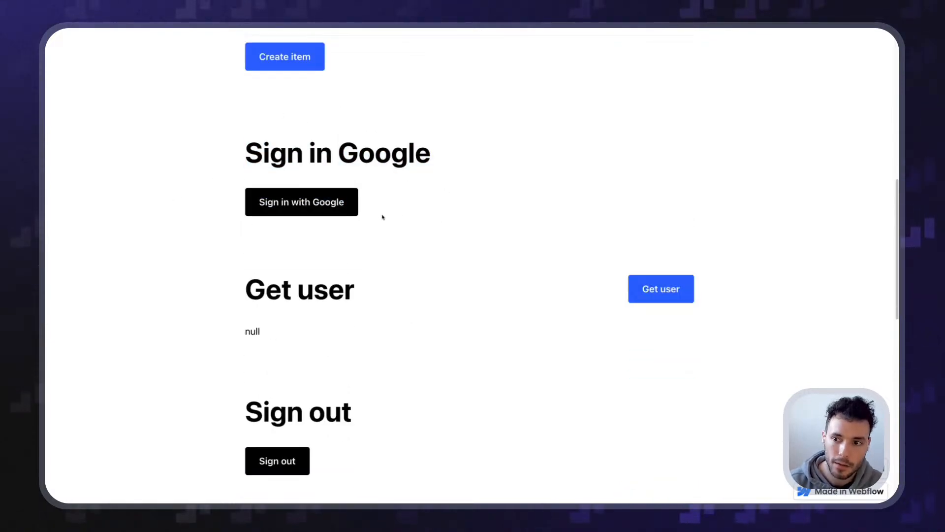
Sign in with Google again, review the uid in Get user, then switch to Firebase
left_click(331, 206)
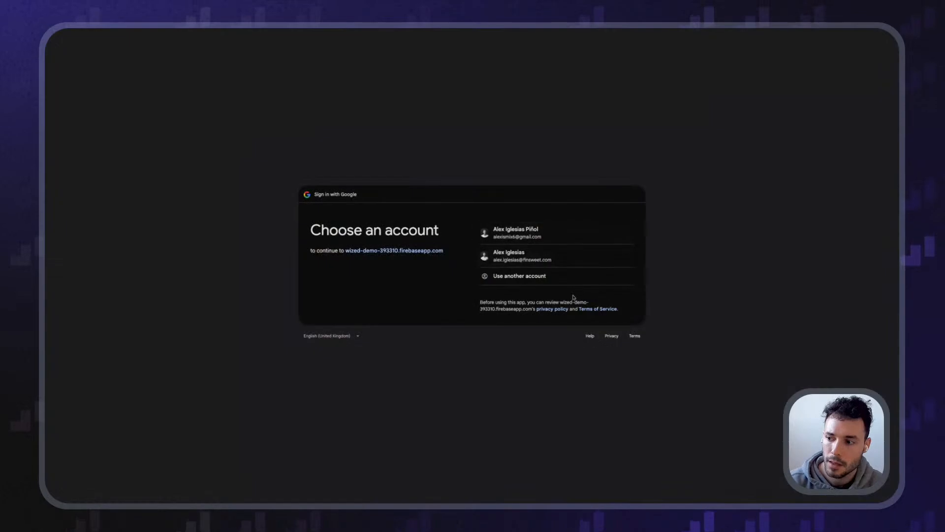
left_click(542, 256)
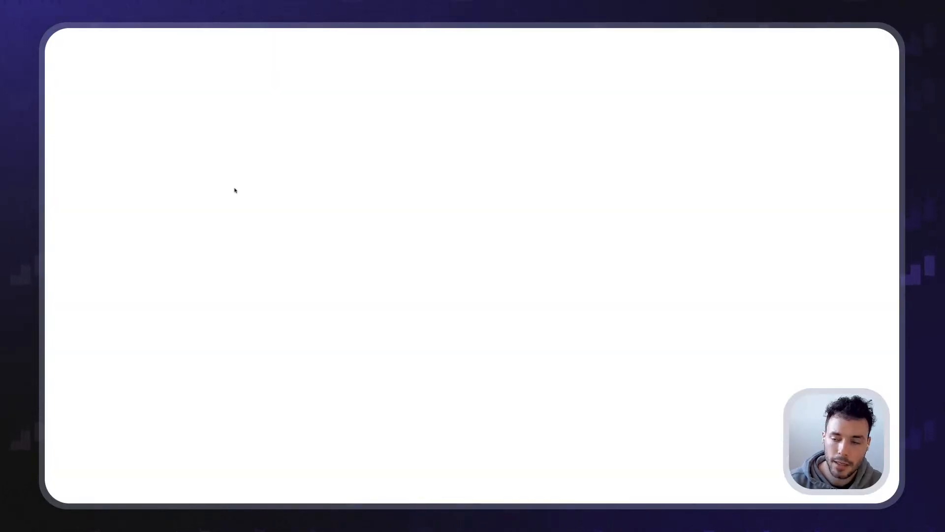
scroll(223, 187, "down", 3)
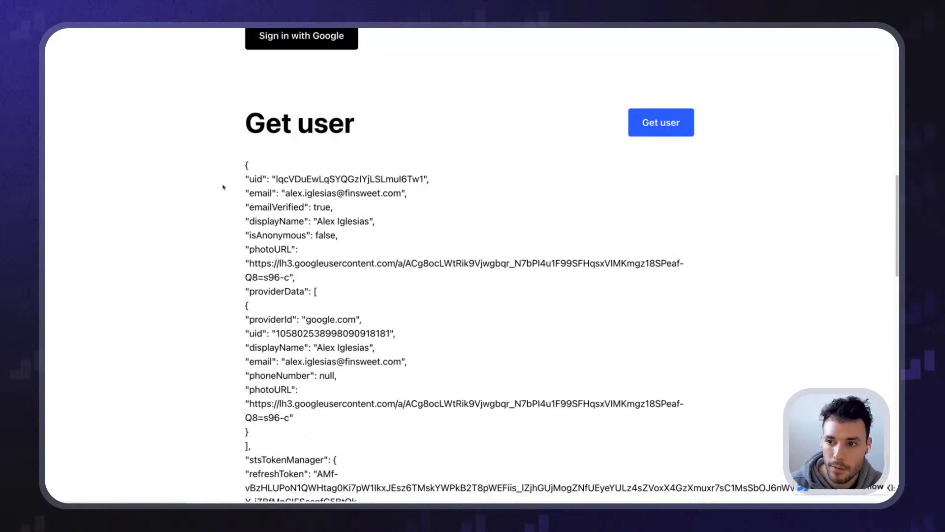
scroll(223, 187, "up", 4)
scroll(215, 207, "down", 2)
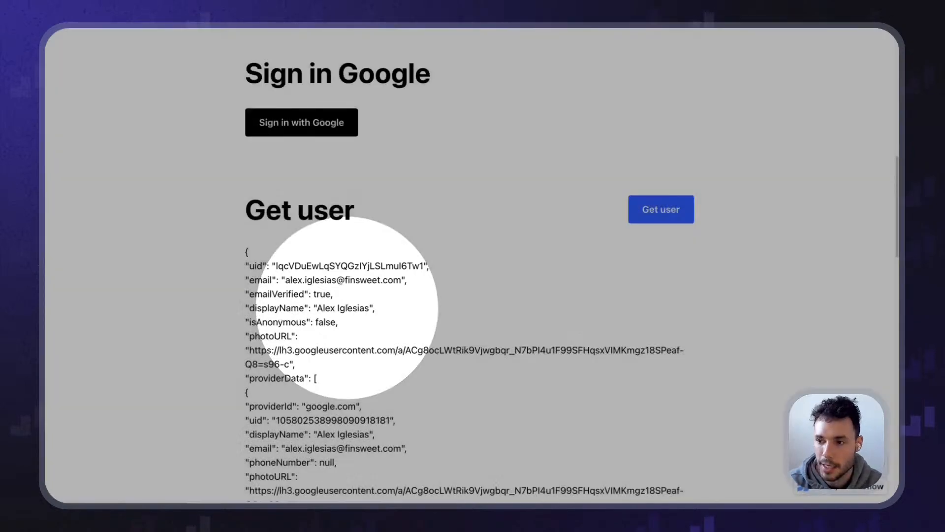
scroll(330, 308, "up", 5)
scroll(328, 309, "down", 3)
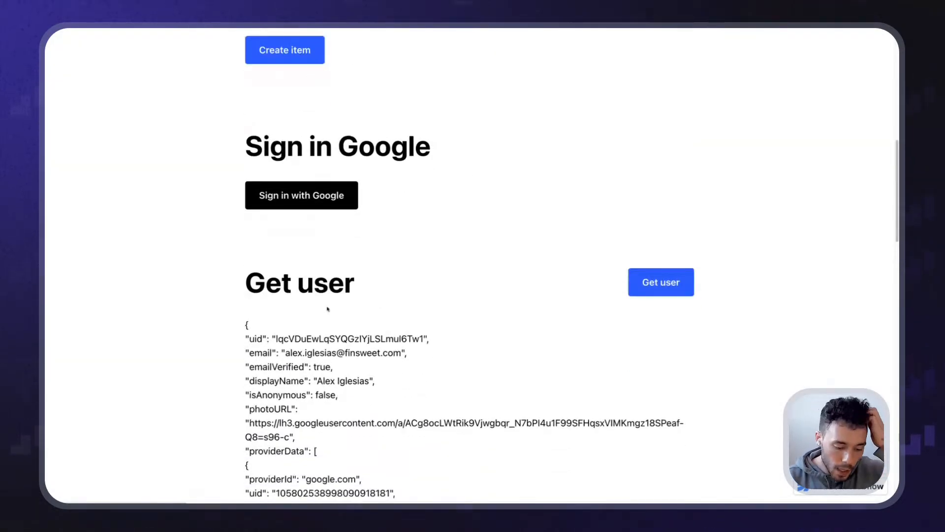
scroll(289, 226, "up", 10)
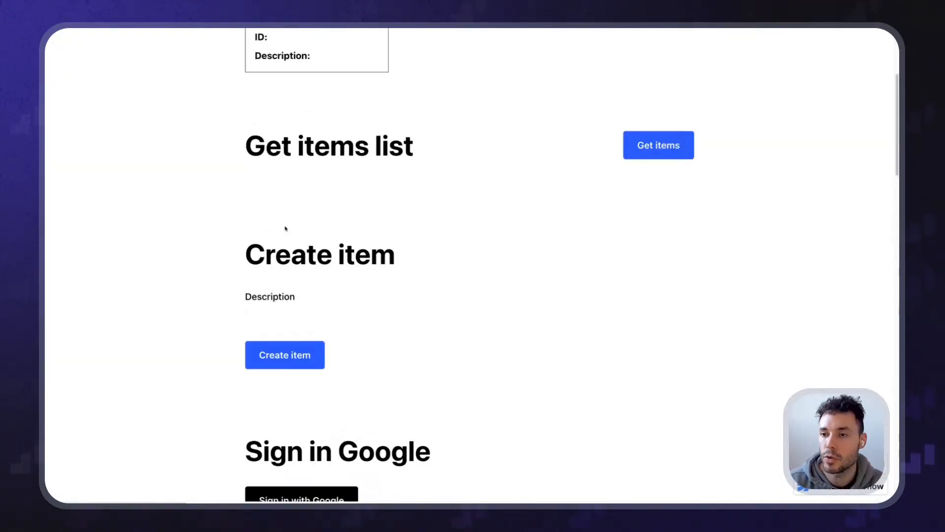
key("ctrl+Tab")
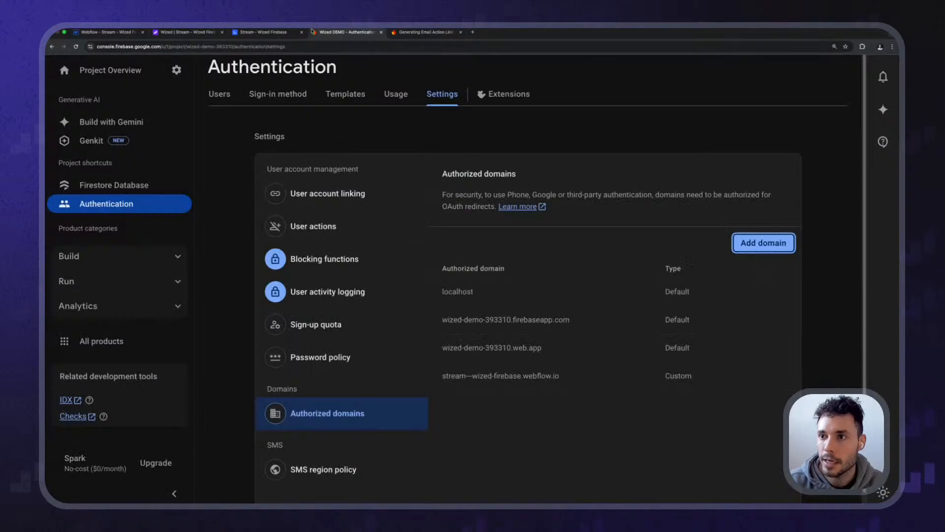
Open the tasks collection in Firestore Database, then view the Authentication users list
left_click(122, 184)
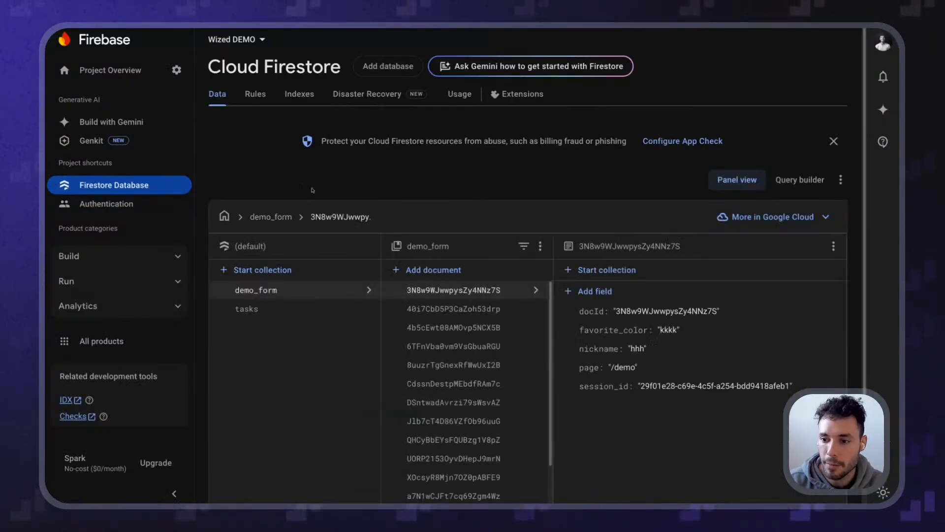
left_click(293, 309)
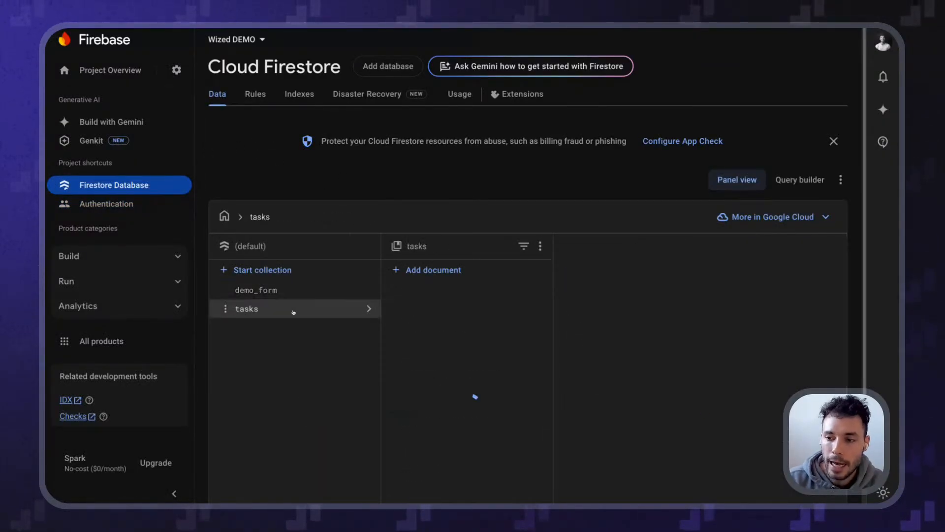
left_click(128, 213)
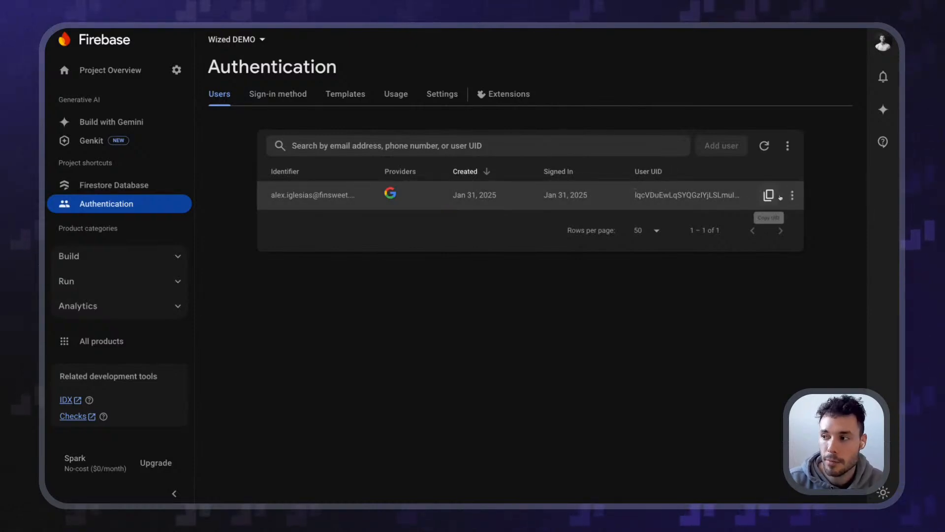
Copy the Google user's UID, match it against the site's Get user uid, then reopen Firestore
left_click(767, 197)
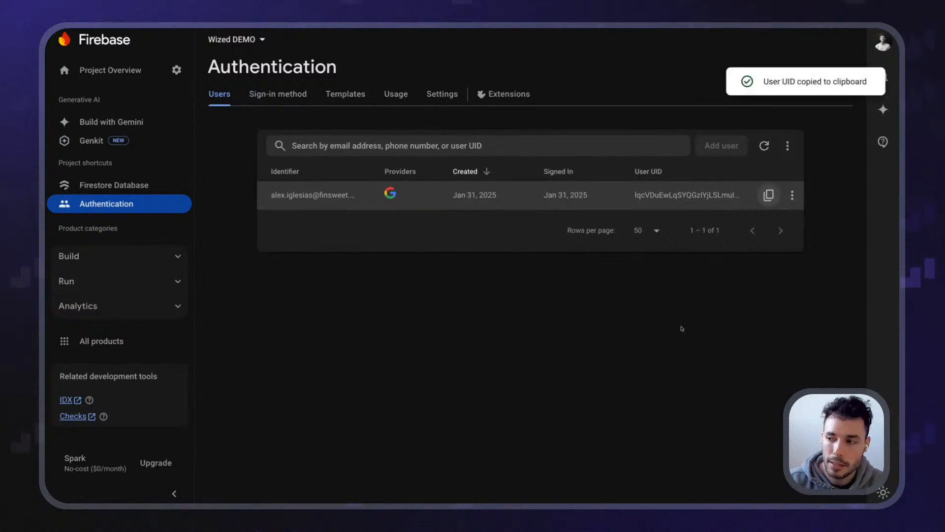
left_click_drag(636, 198, 749, 196)
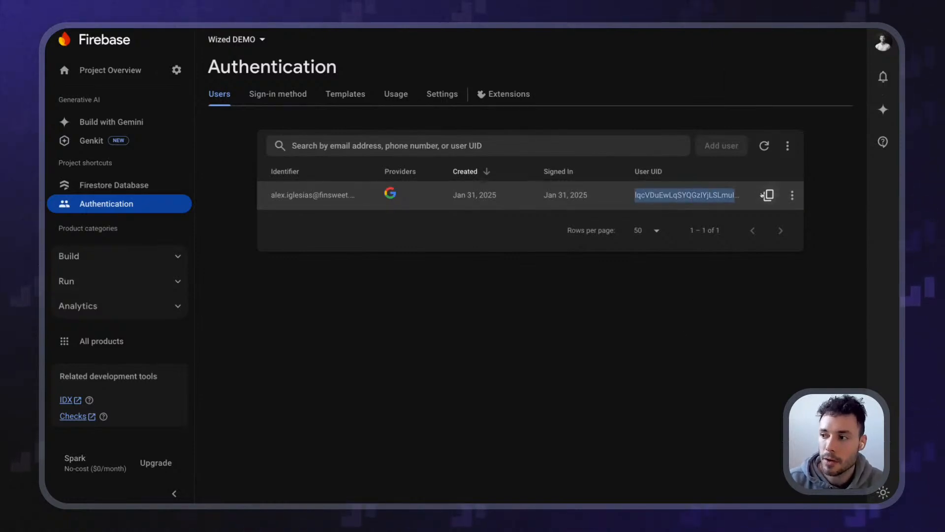
left_click(717, 193)
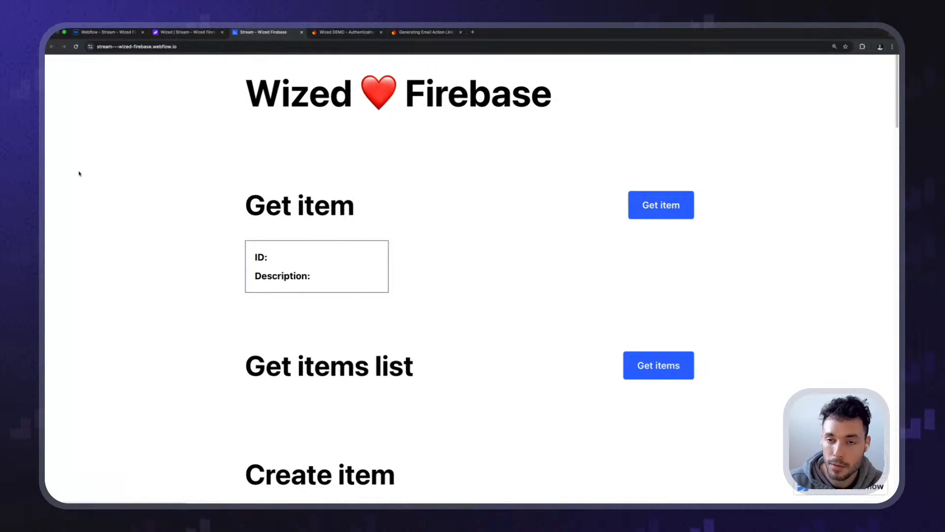
scroll(114, 183, "down", 20)
scroll(215, 156, "up", 5)
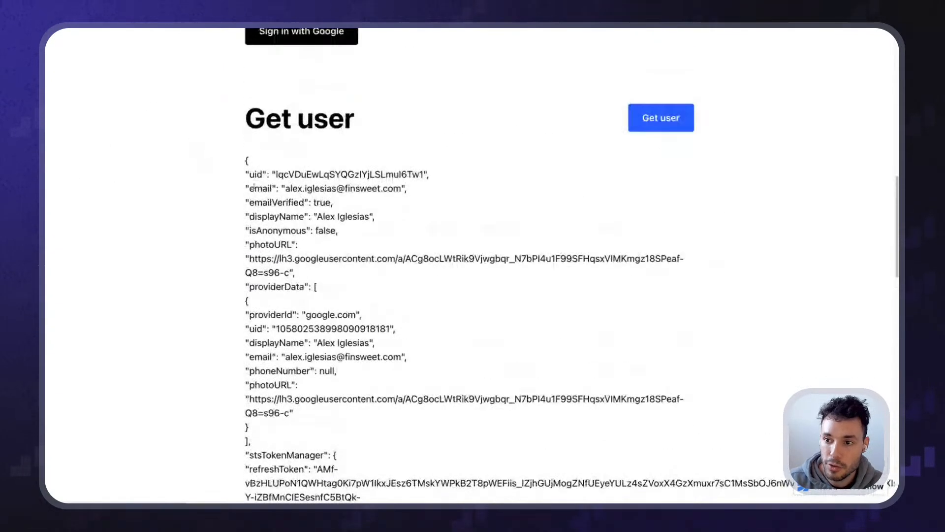
left_click_drag(275, 174, 424, 174)
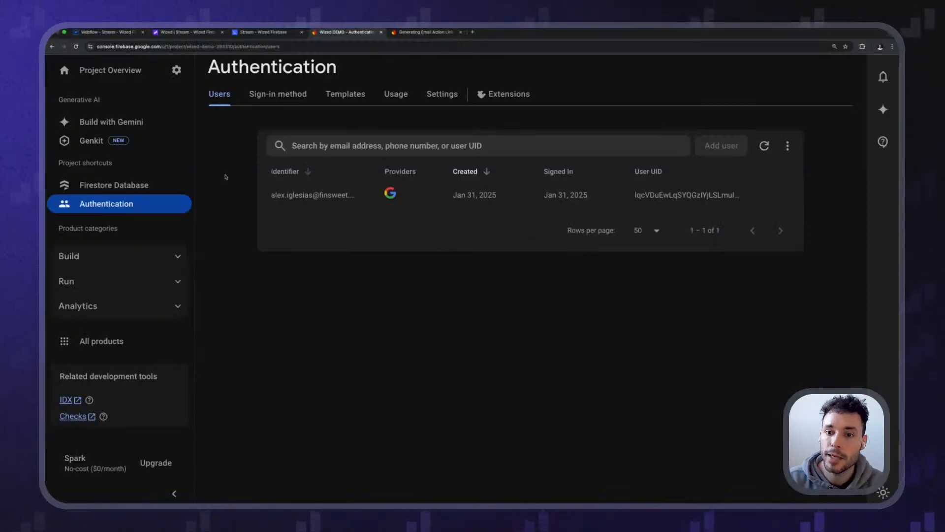
left_click(141, 185)
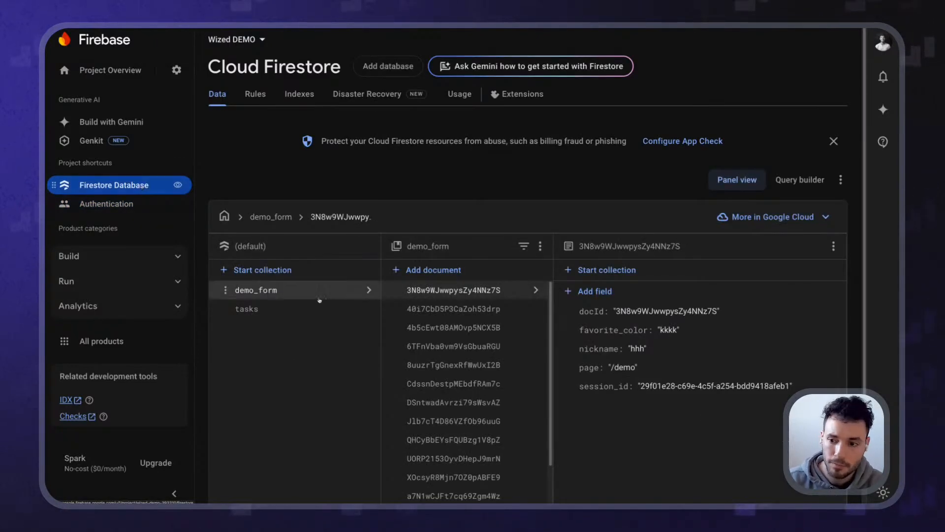
Add a userId string field holding the signed-in user's uid to the first task document
left_click(247, 309)
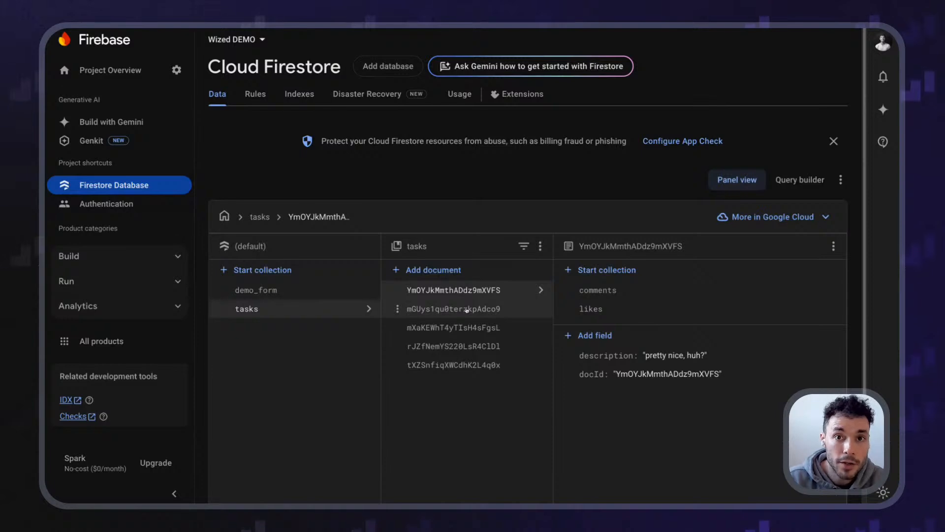
scroll(467, 309, "down", 2)
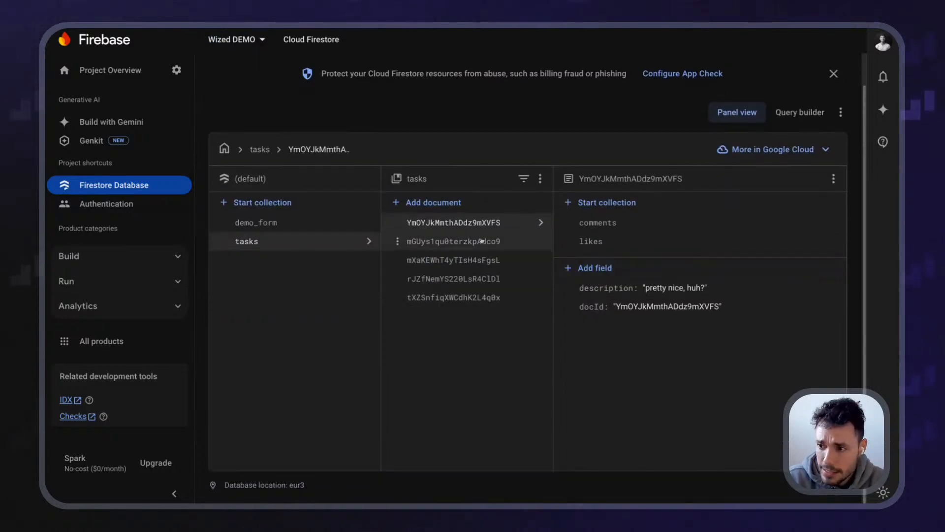
left_click(592, 264)
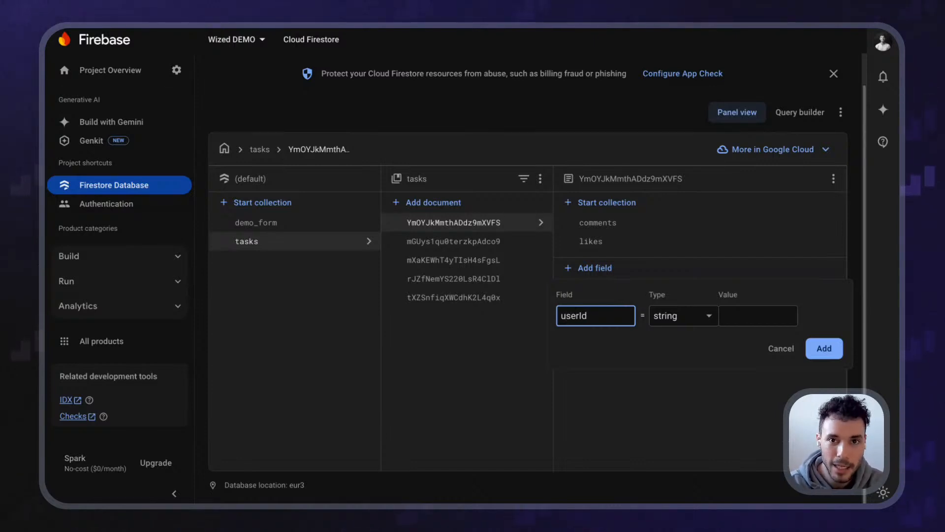
key("ctrl+a")
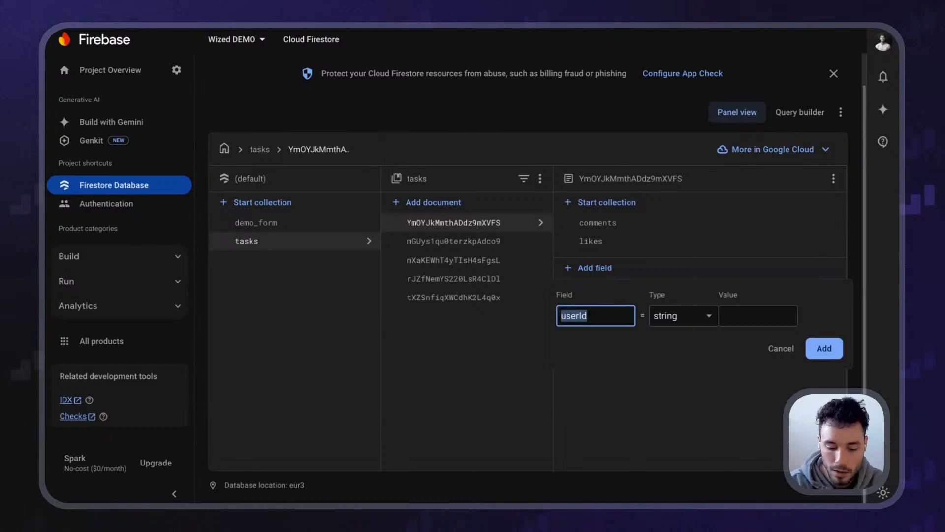
type("owner")
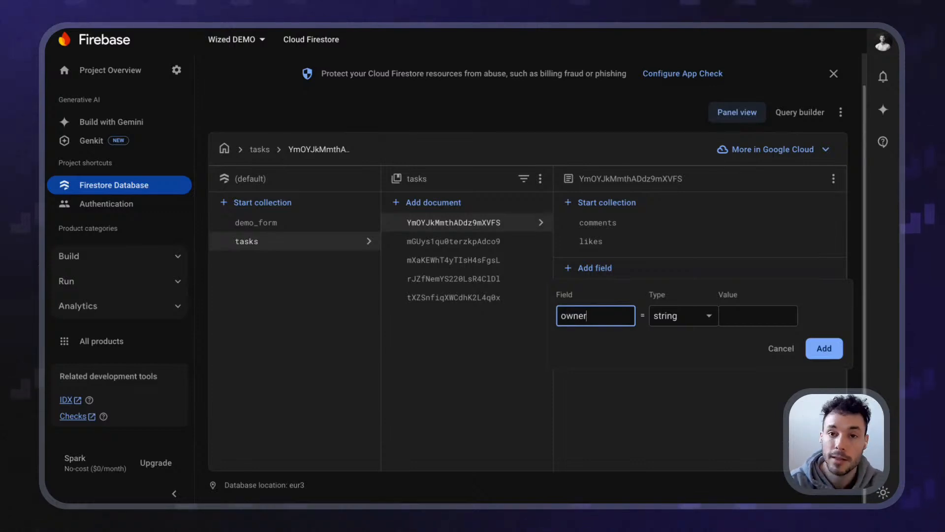
key("ctrl+a")
type("user_id")
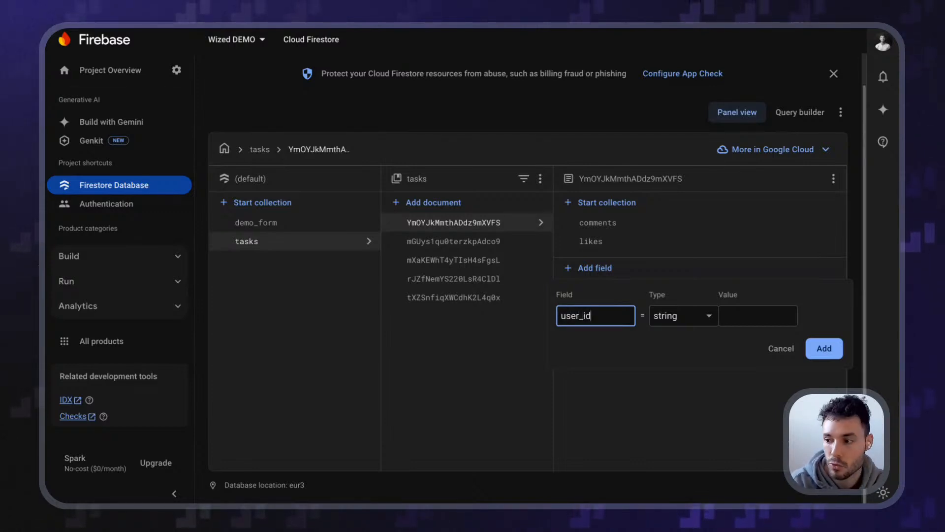
key("ctrl+a")
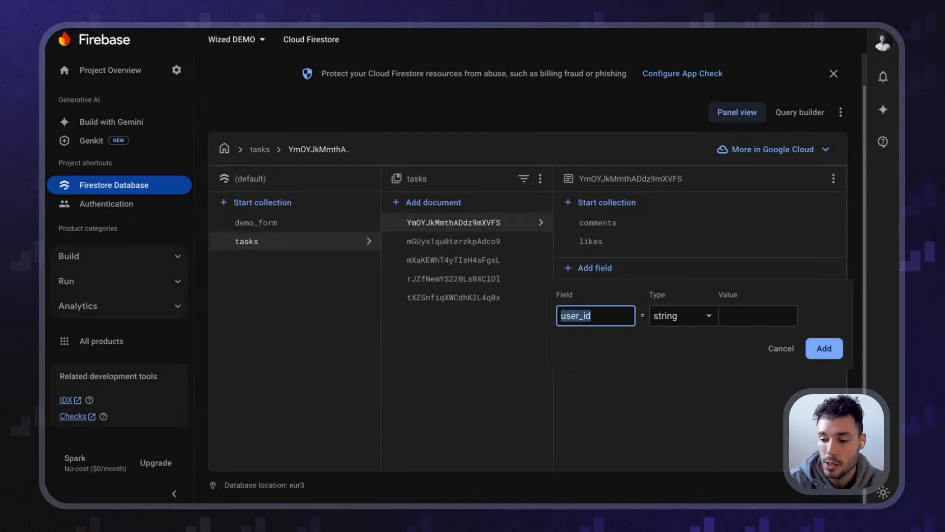
type("userId")
key("ctrl+a")
type("user")
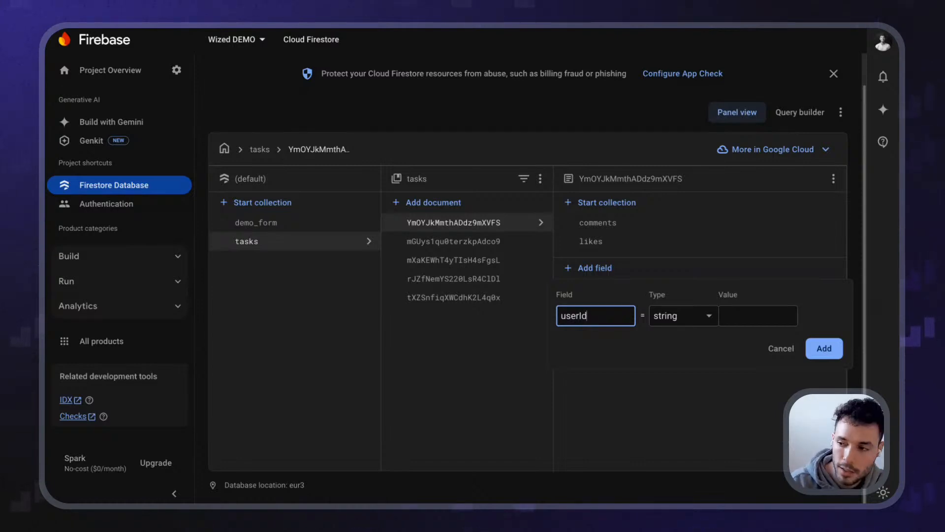
left_click(761, 317)
key("super+v")
left_click_drag(767, 317, 669, 315)
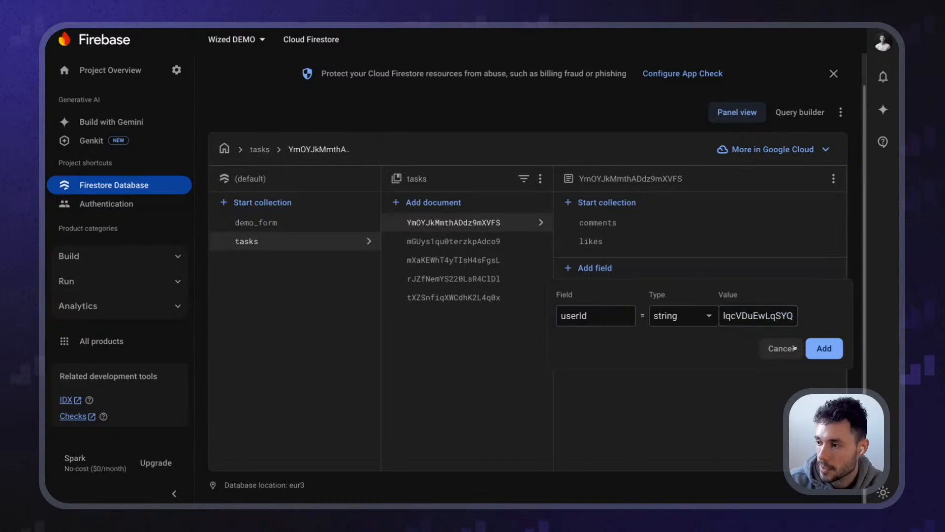
left_click(824, 348)
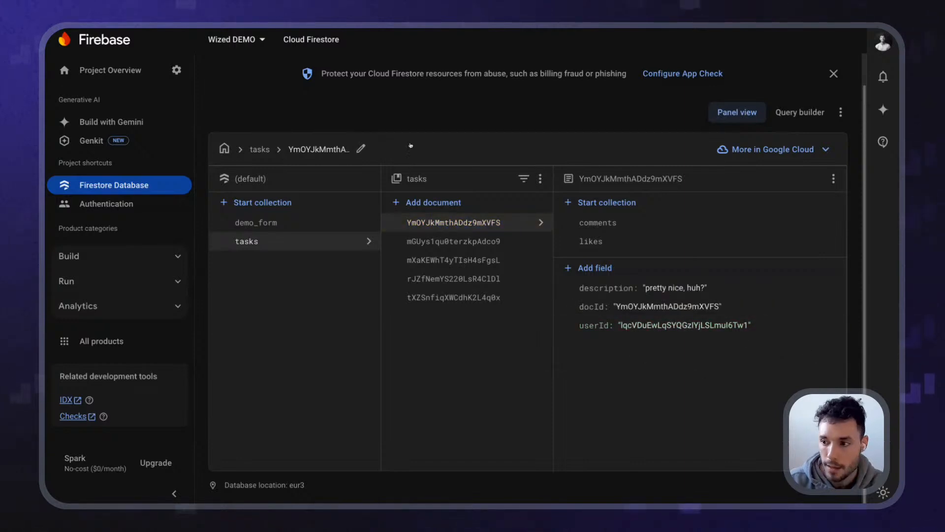
Add the same userId field with the pasted uid to the third task document
left_click(458, 260)
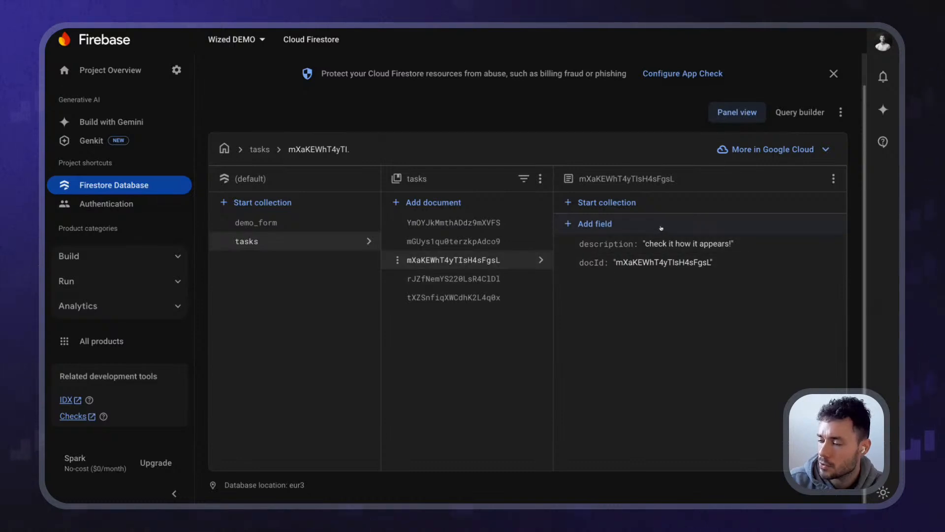
left_click(622, 227)
type("userId")
key("Tab")
key("Tab")
key("ctrl+v")
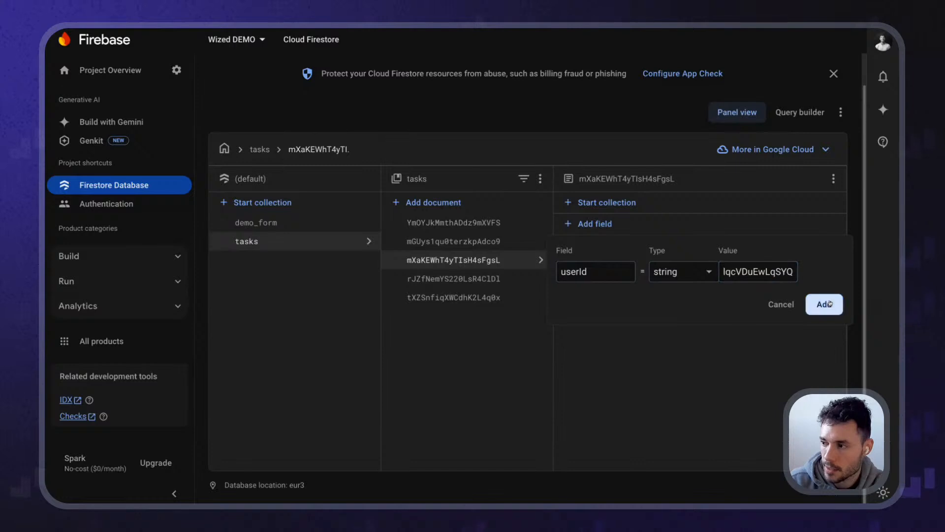
left_click(830, 304)
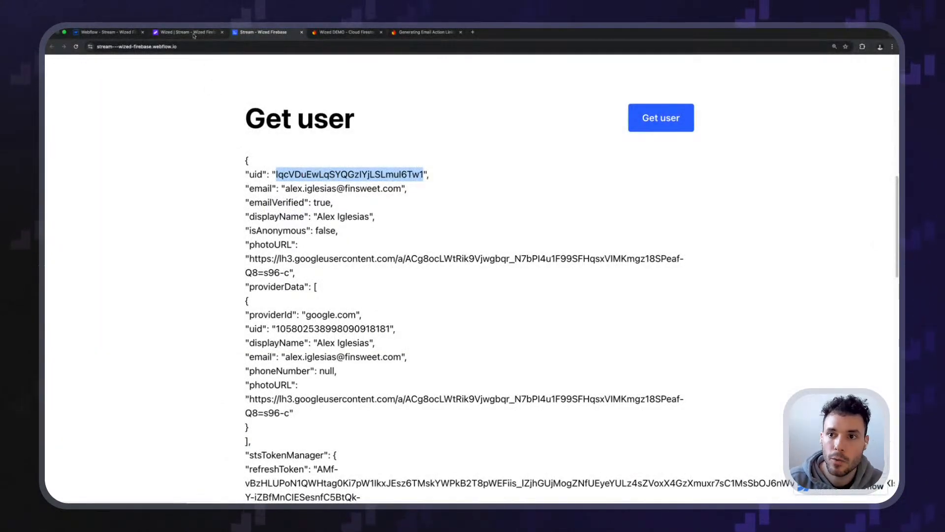
Back in Wized, turn off X-Ray, reload the canvas, and open get_items_list's settings
left_click(193, 33)
scroll(483, 276, "up", 5)
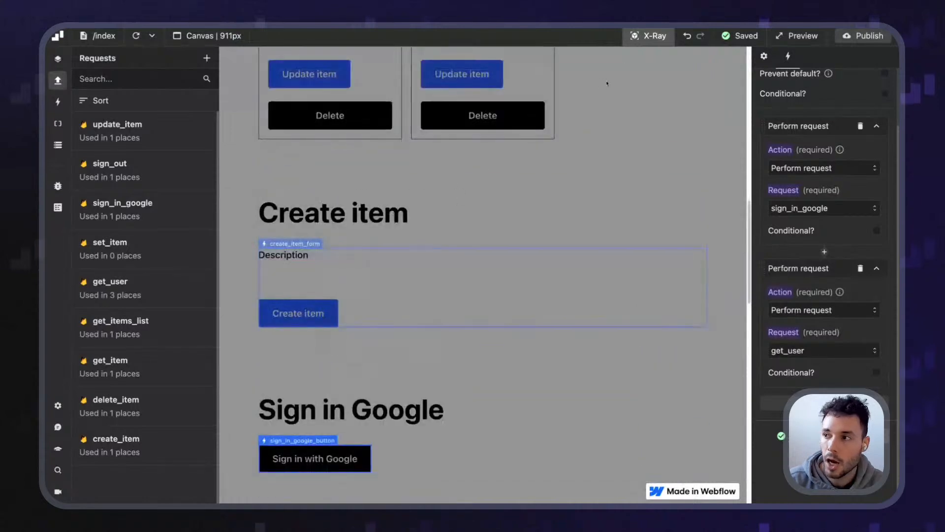
left_click(645, 36)
scroll(483, 276, "up", 10)
left_click_drag(260, 252, 440, 254)
left_click(136, 36)
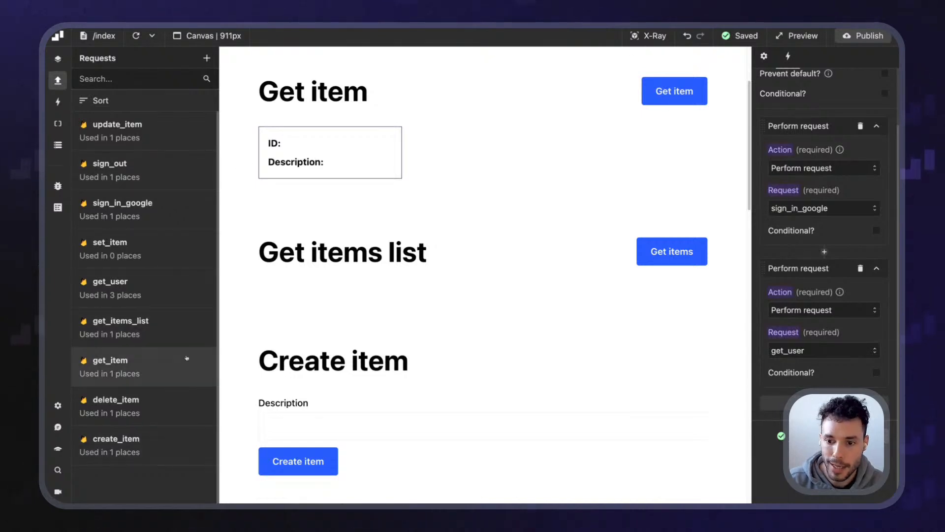
left_click(178, 322)
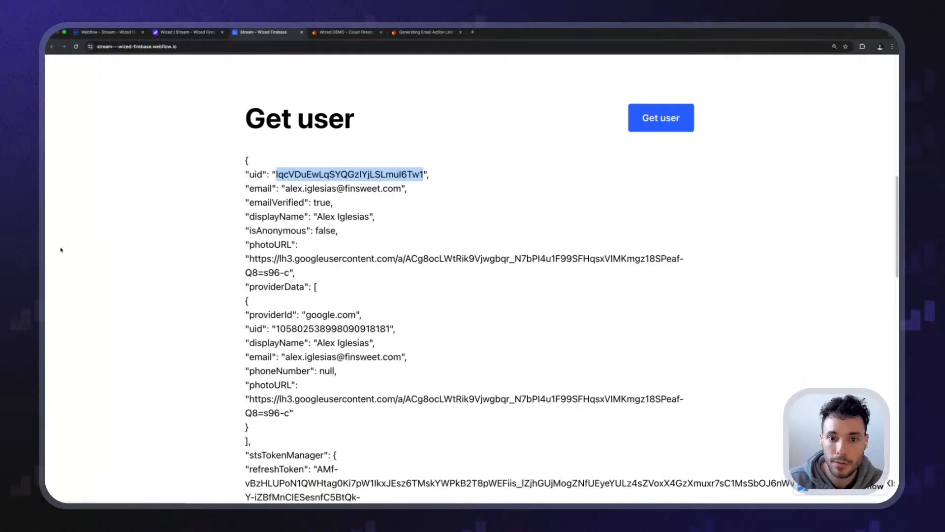
Scroll to the Get user output on the published site and highlight the word uid
scroll(149, 224, "down", 5)
scroll(143, 197, "up", 10)
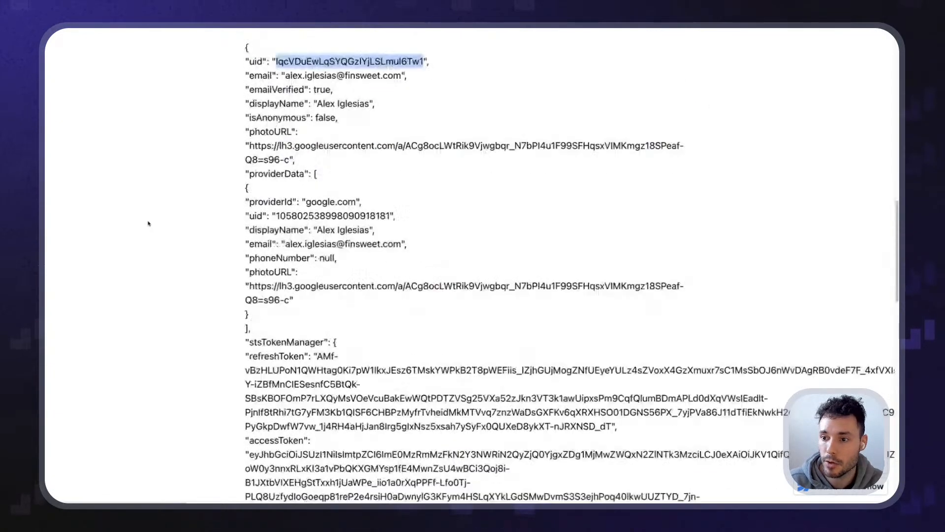
scroll(137, 143, "up", 15)
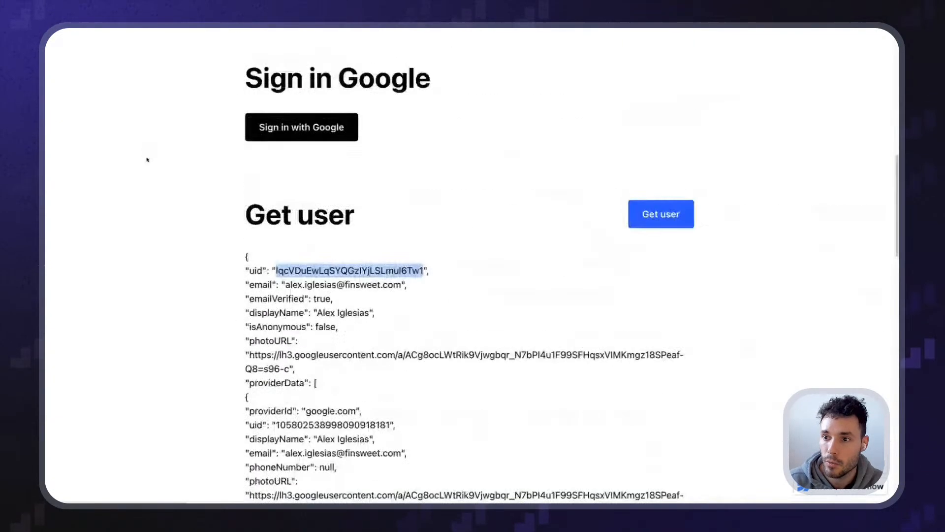
left_click(276, 257)
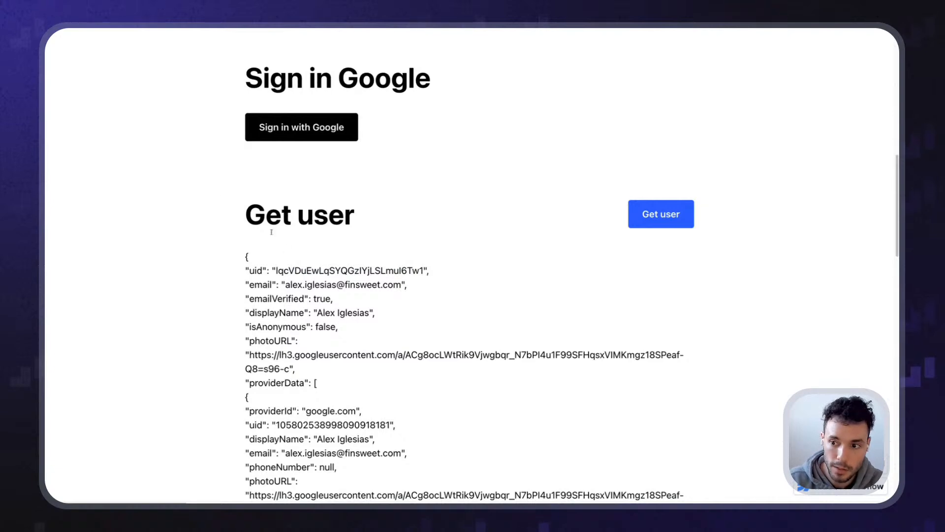
left_click_drag(250, 270, 263, 270)
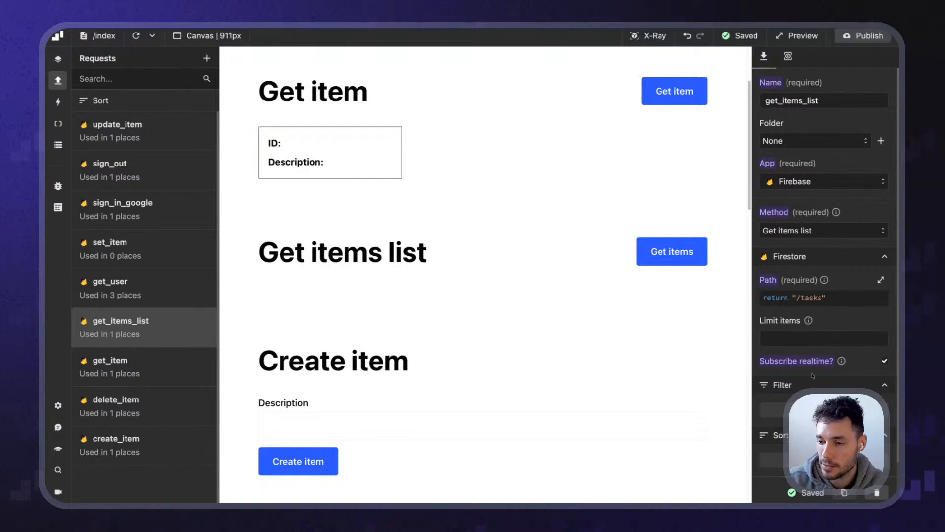
Add a filter to get_items_list with field path userId and operator Equal to
scroll(824, 320, "down", 2)
left_click(824, 331)
scroll(801, 270, "down", 3)
left_click(794, 221)
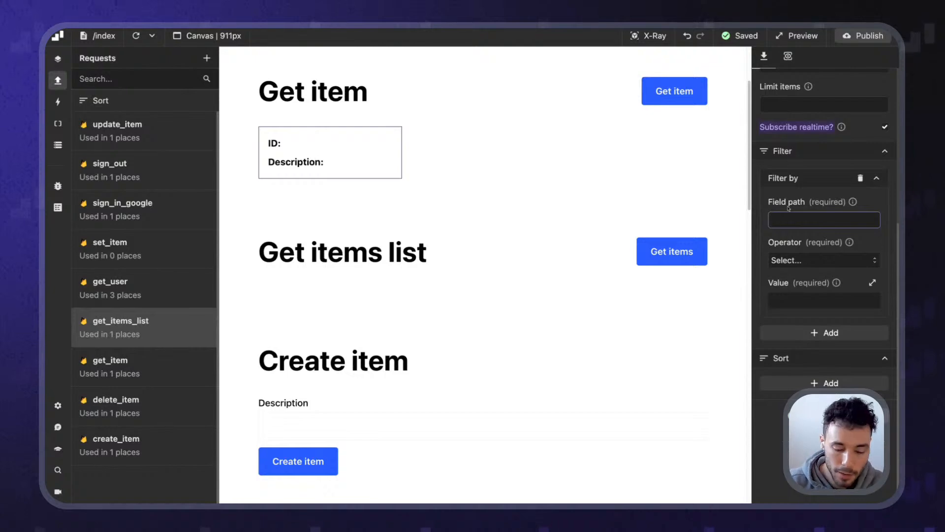
type("userId")
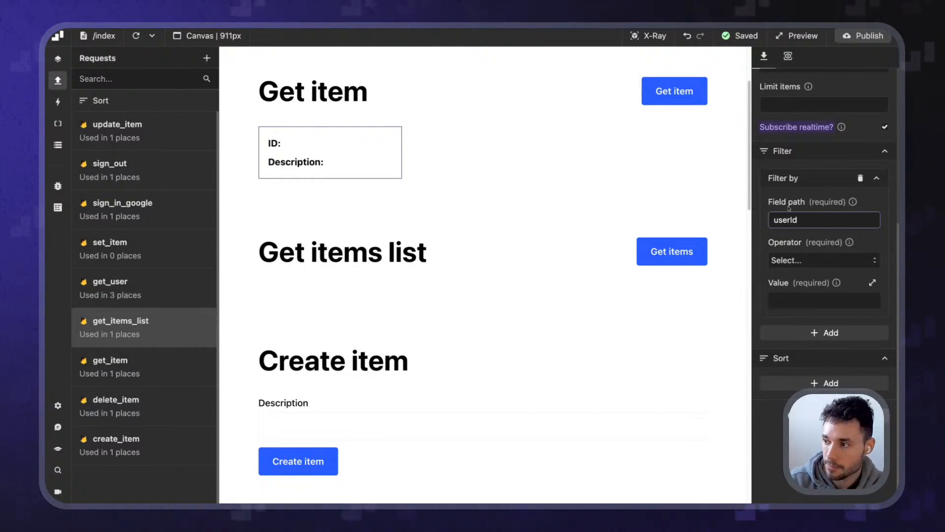
left_click(800, 260)
left_click(801, 306)
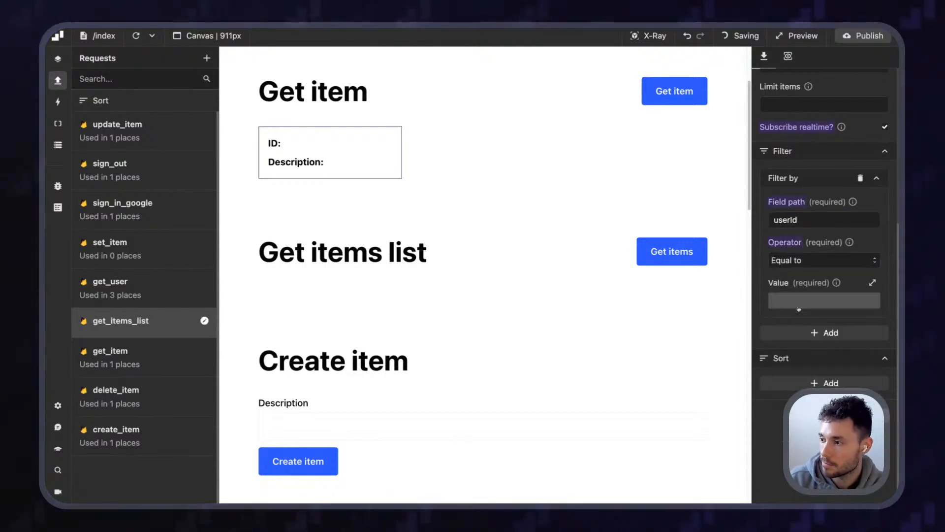
Set the filter value to return r.get_user.data.uid in the Function Editor
left_click(800, 303)
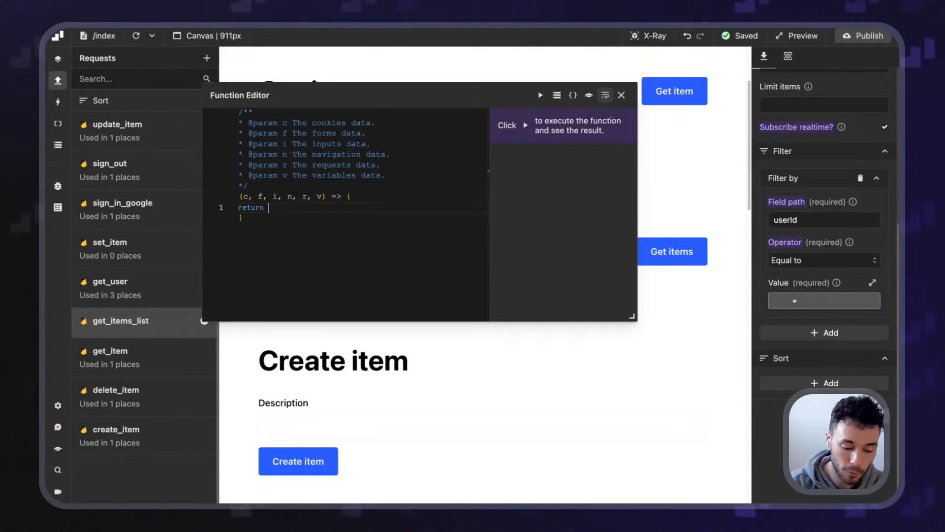
type("r.g")
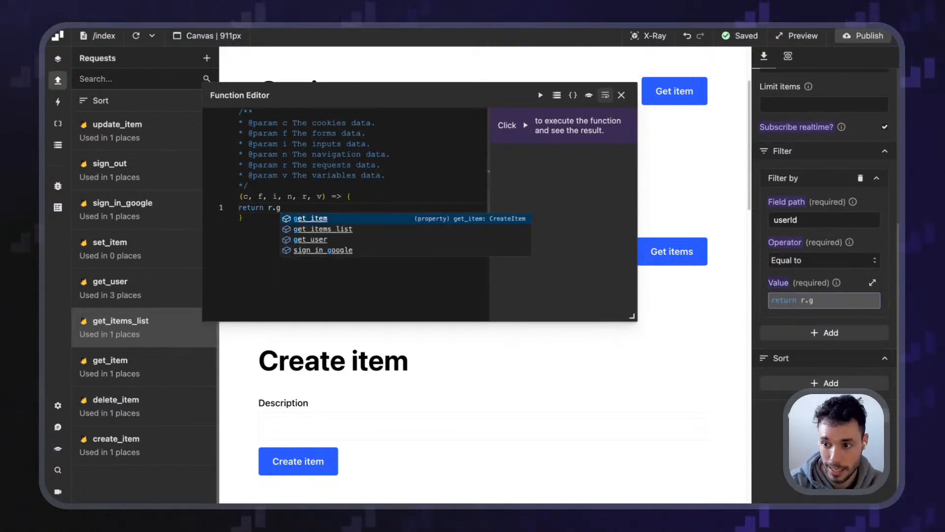
key("Down")
key("Return")
type(".da")
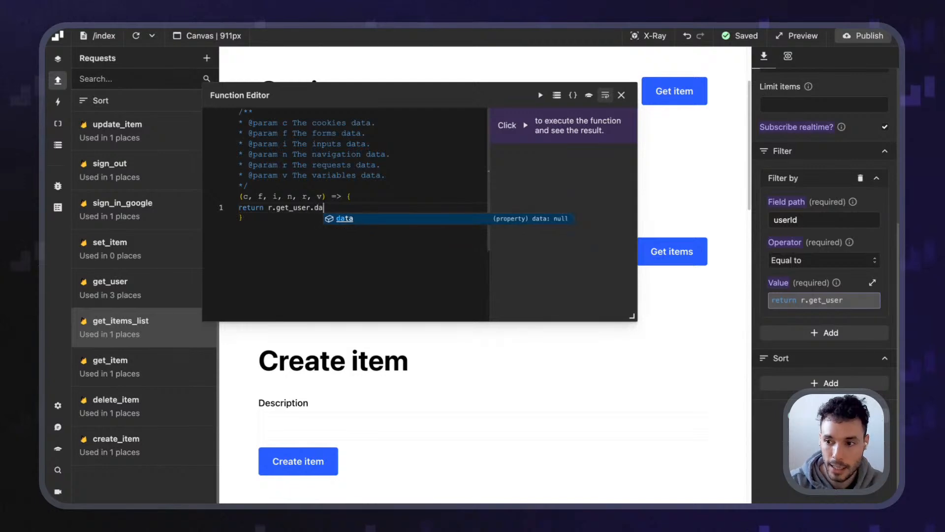
type("ta.uid")
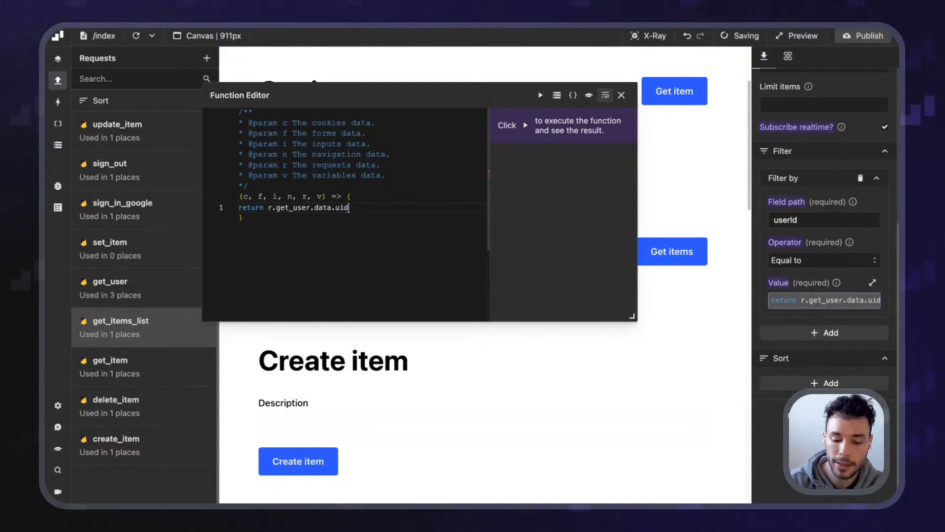
type(";")
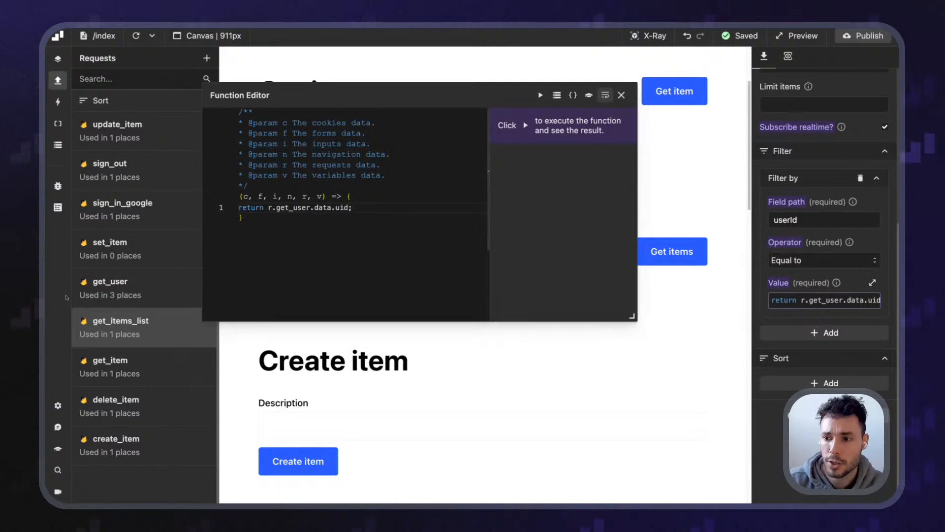
left_click_drag(335, 208, 371, 210)
left_click(372, 211)
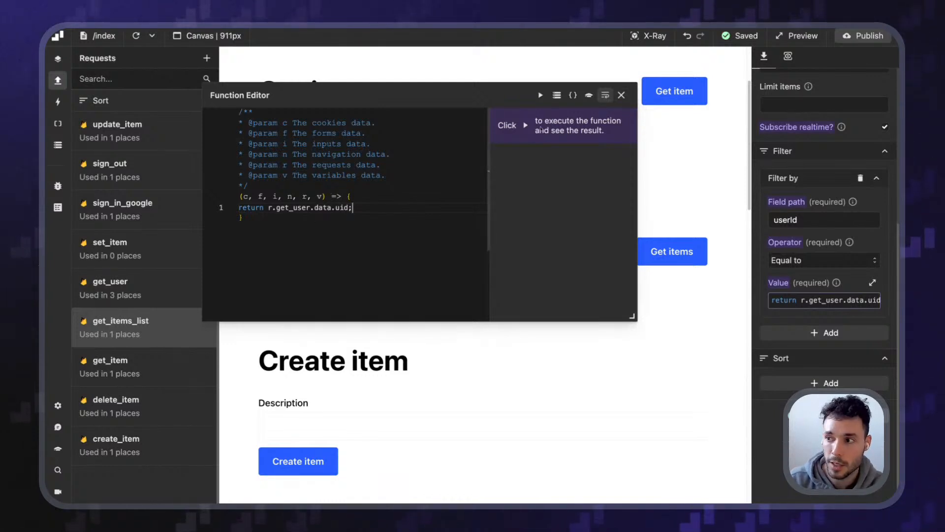
left_click(622, 95)
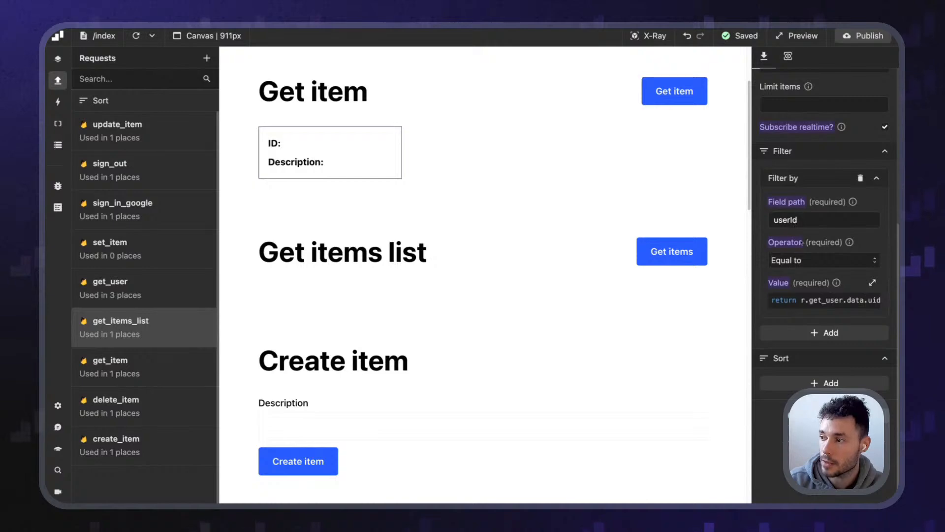
left_click(814, 300)
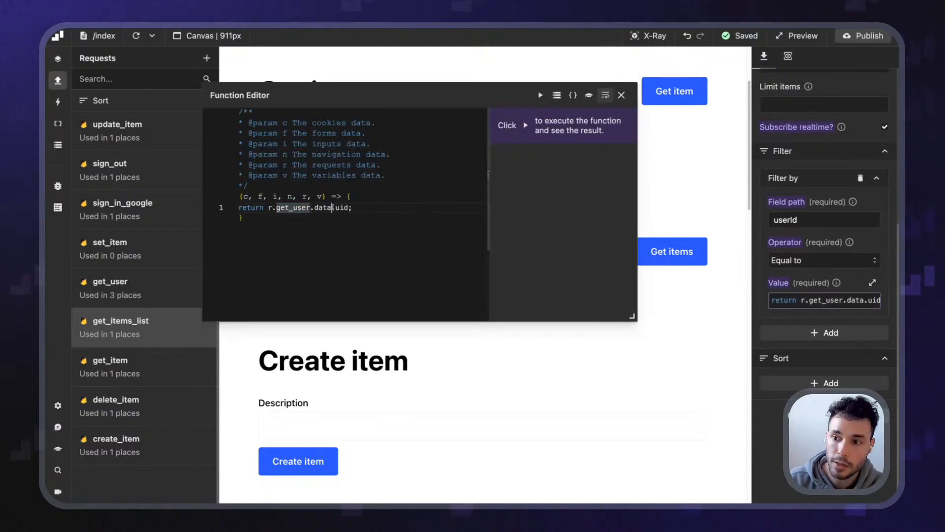
left_click(622, 95)
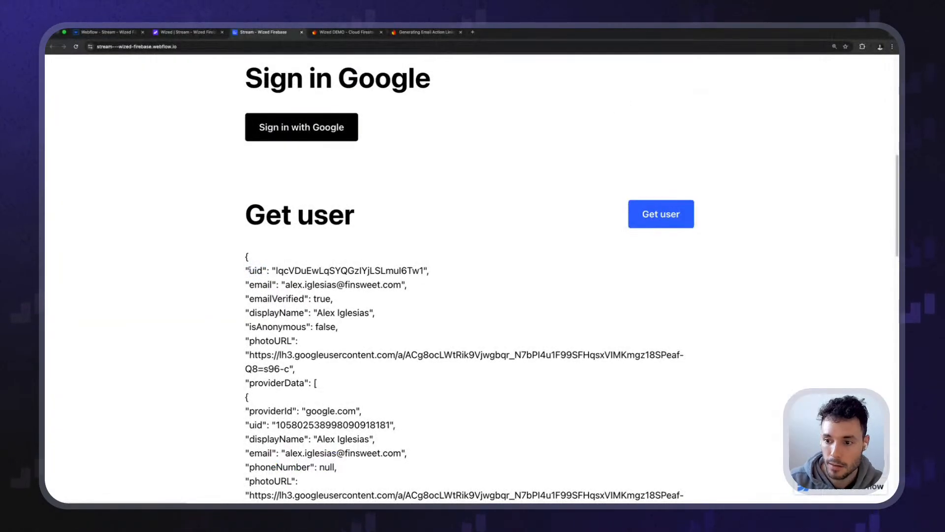
left_click_drag(250, 270, 462, 276)
left_click(461, 277)
key("ctrl+shift+Tab")
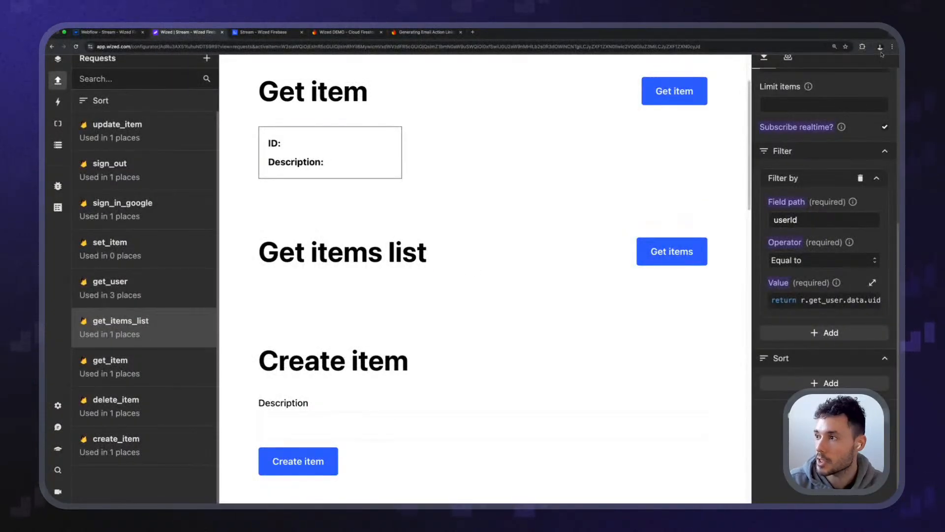
Publish the Wized project and load the task list on the live site
left_click(865, 35)
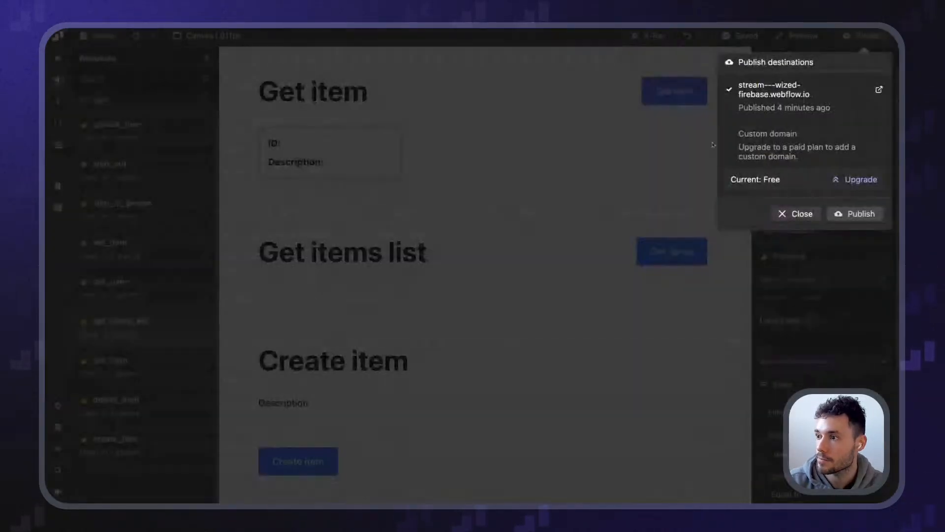
left_click(856, 213)
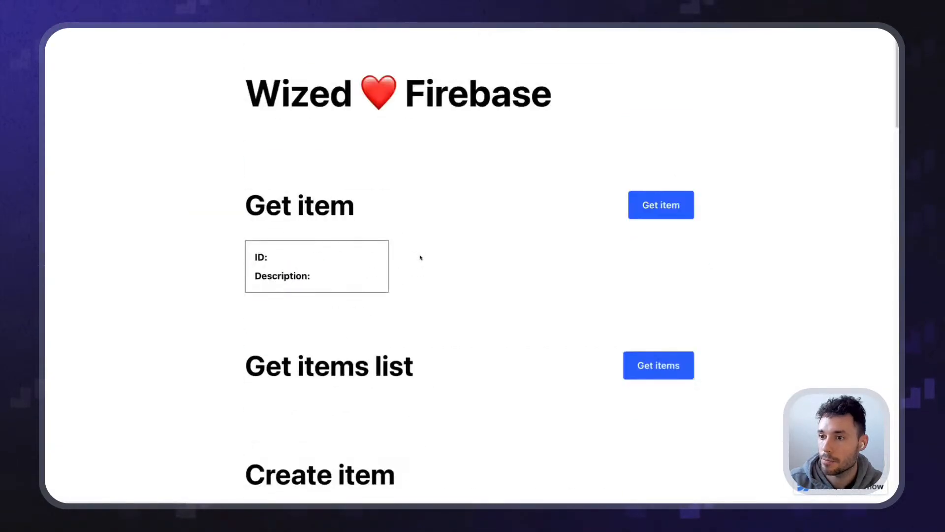
scroll(421, 253, "down", 3)
left_click(643, 196)
scroll(394, 236, "down", 1)
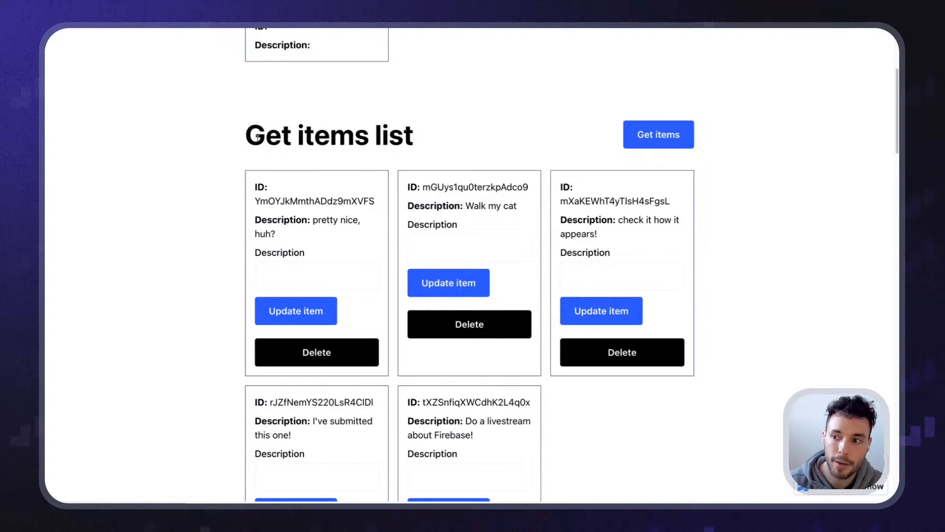
scroll(257, 128, "down", 2)
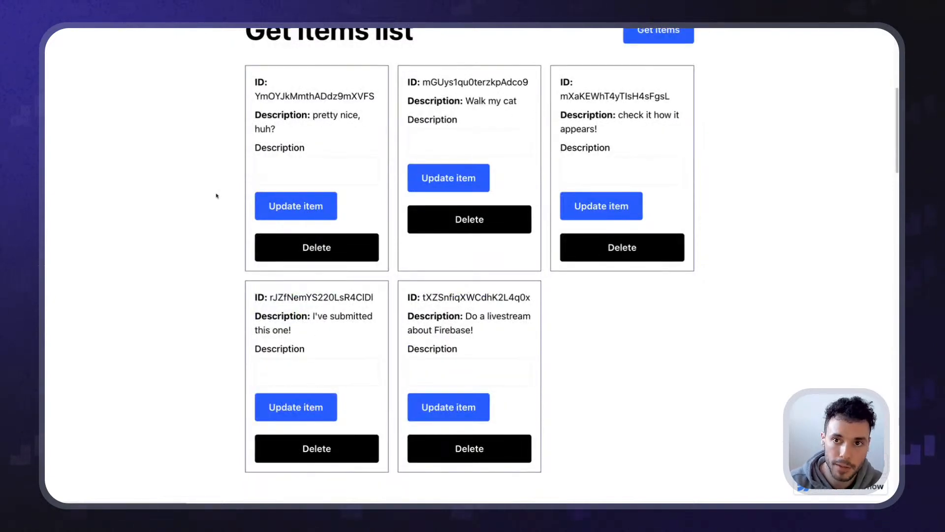
scroll(217, 196, "up", 4)
Reload the live page and fetch tasks again, showing only the user's two tasks
key("super+r")
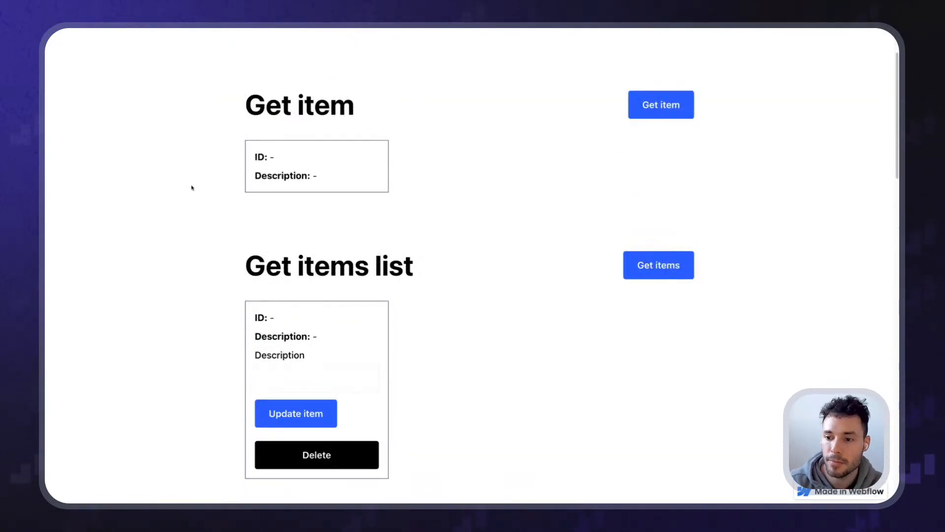
scroll(204, 213, "down", 1)
scroll(205, 213, "up", 1)
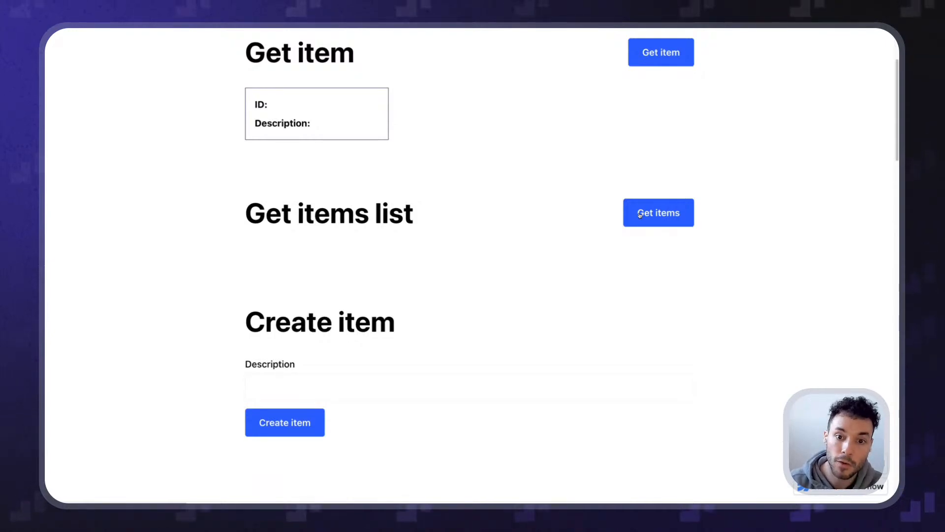
left_click(640, 214)
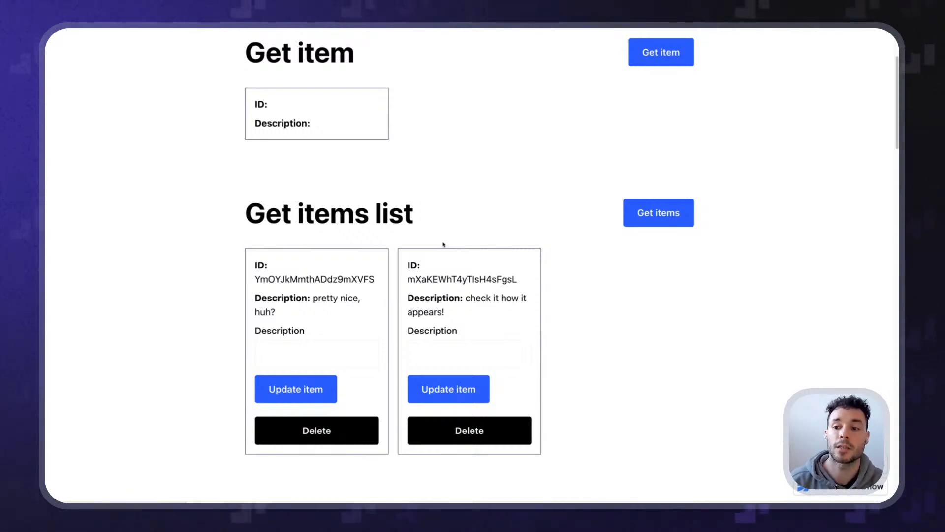
left_click_drag(319, 298, 354, 331)
left_click(355, 332)
left_click_drag(461, 299, 521, 313)
left_click(511, 305)
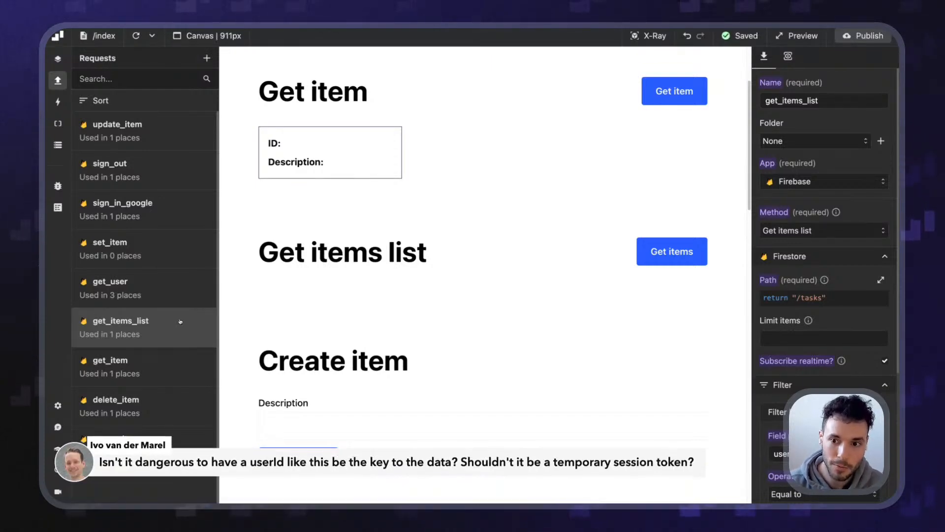
scroll(841, 358, "down", 3)
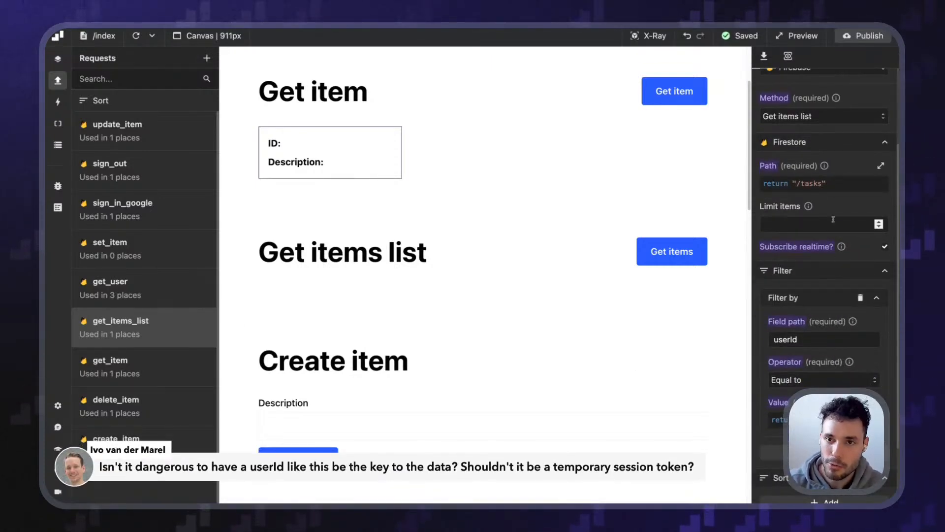
scroll(839, 214, "down", 3)
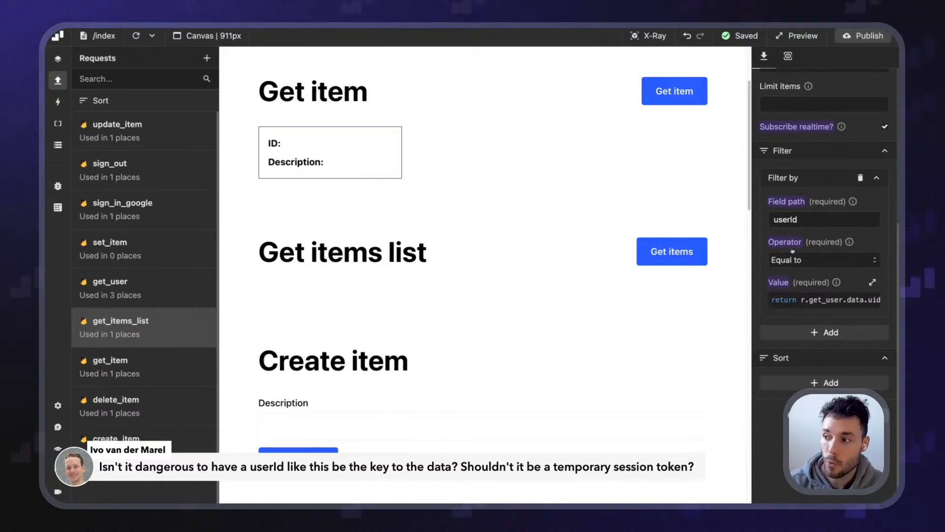
left_click(817, 300)
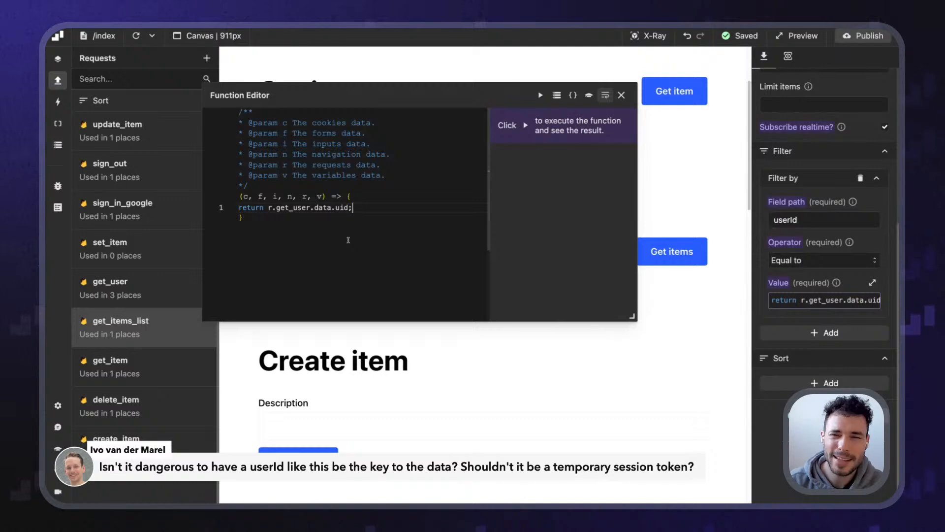
left_click_drag(353, 208, 267, 209)
key("ctrl+c")
type("\"anoth")
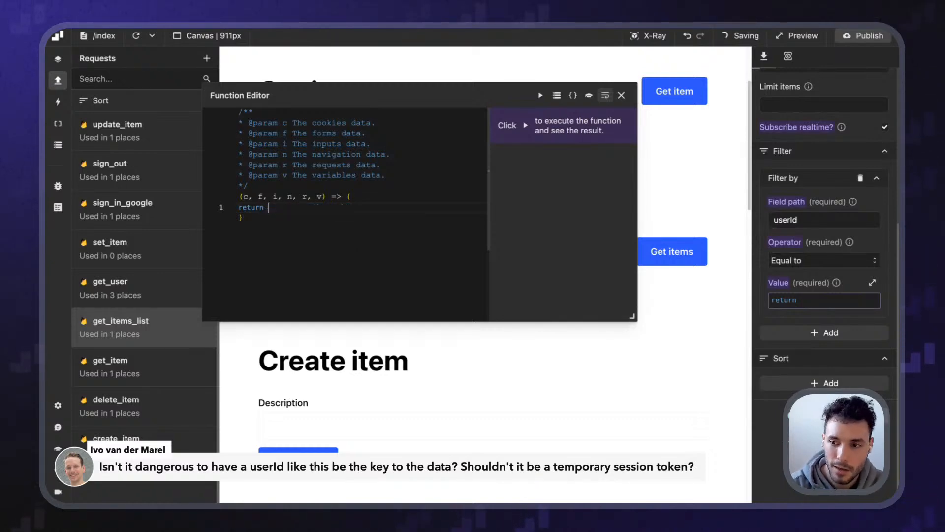
type("er user's u")
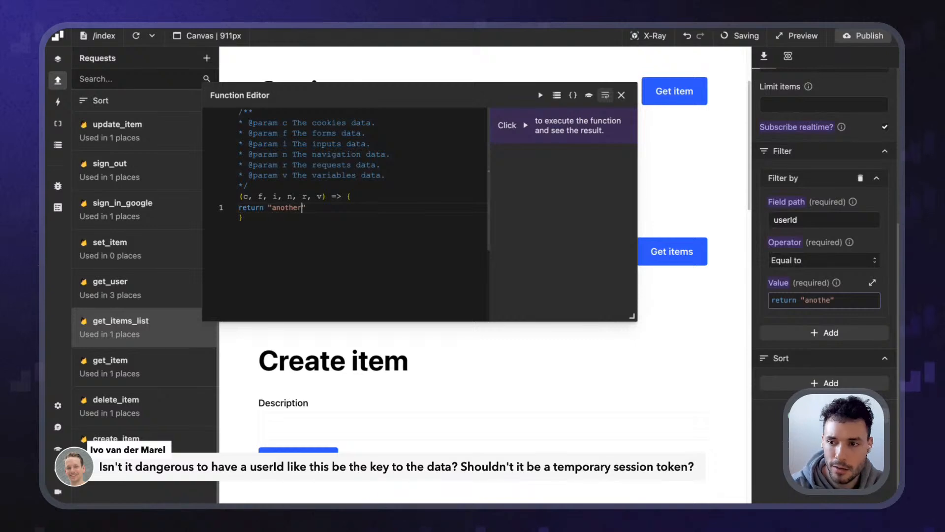
type("d")
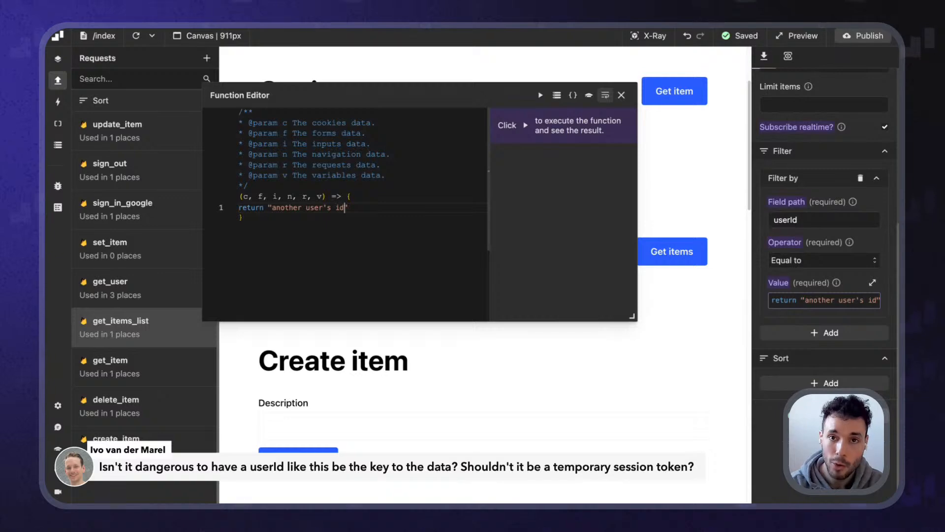
key("BackSpace")
key("BackSpace")
key("BackSpace")
key("BackSpace")
key("BackSpace")
key("BackSpace")
key("BackSpace")
key("BackSpace")
key("BackSpace")
key("BackSpace")
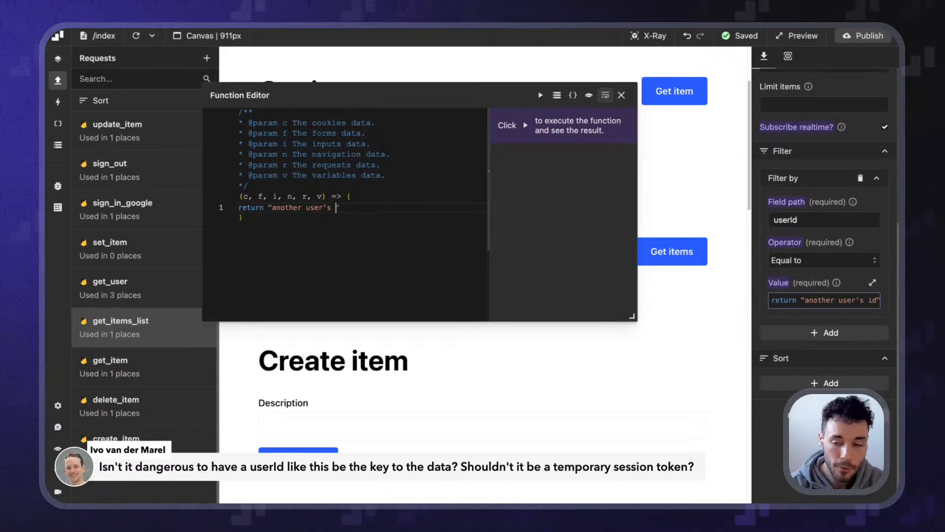
key("BackSpace")
key("BackSpace")
key("BackSpace")
key("BackSpace")
key("BackSpace")
key("BackSpace")
key("BackSpace")
key("BackSpace")
key("ctrl+v")
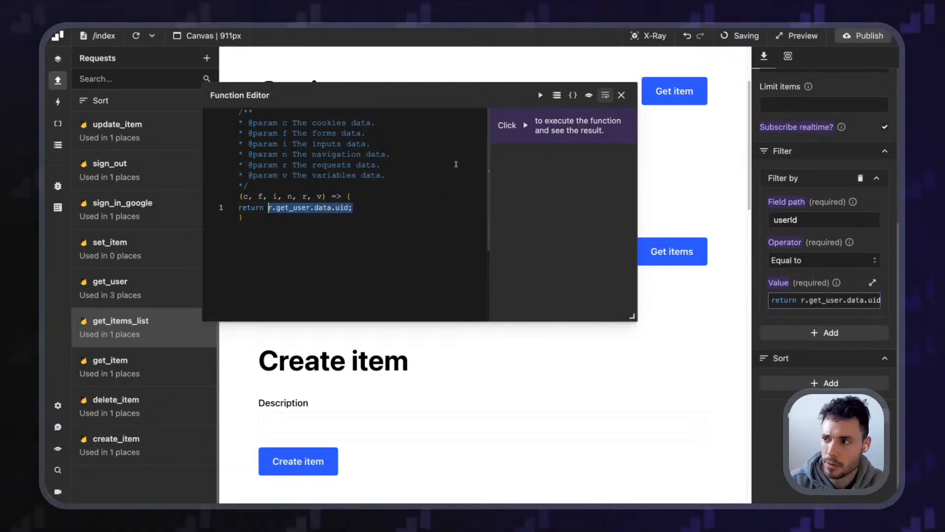
left_click(622, 95)
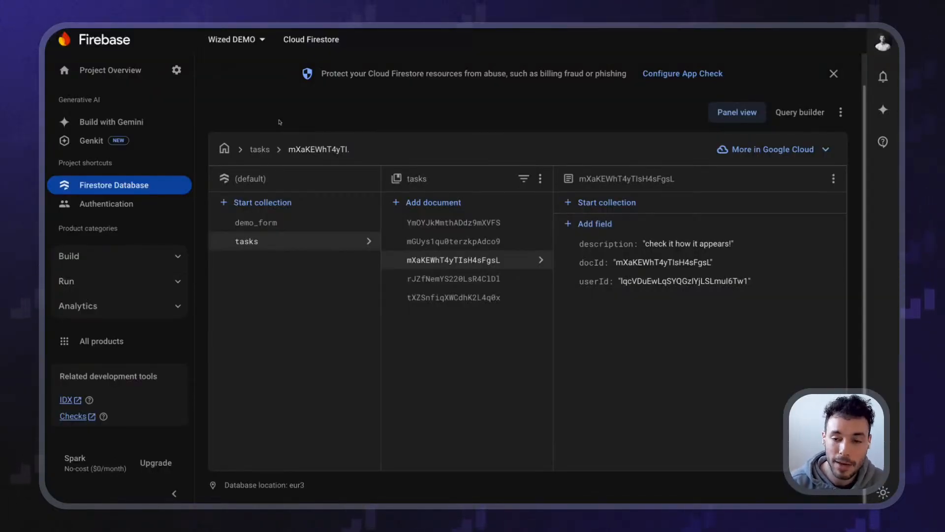
Refresh the Firestore Database view and open the Rules tab showing open read/write access
left_click(167, 185)
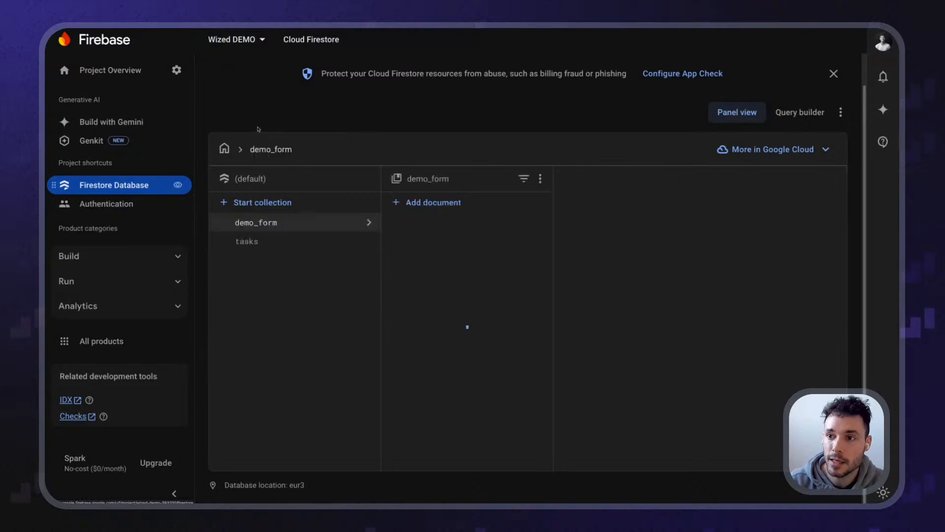
left_click(255, 96)
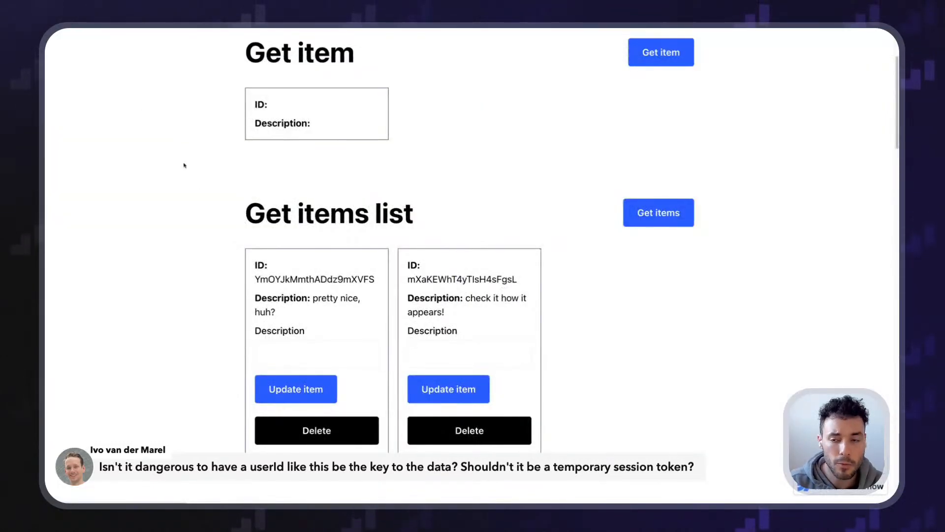
scroll(224, 217, "down", 5)
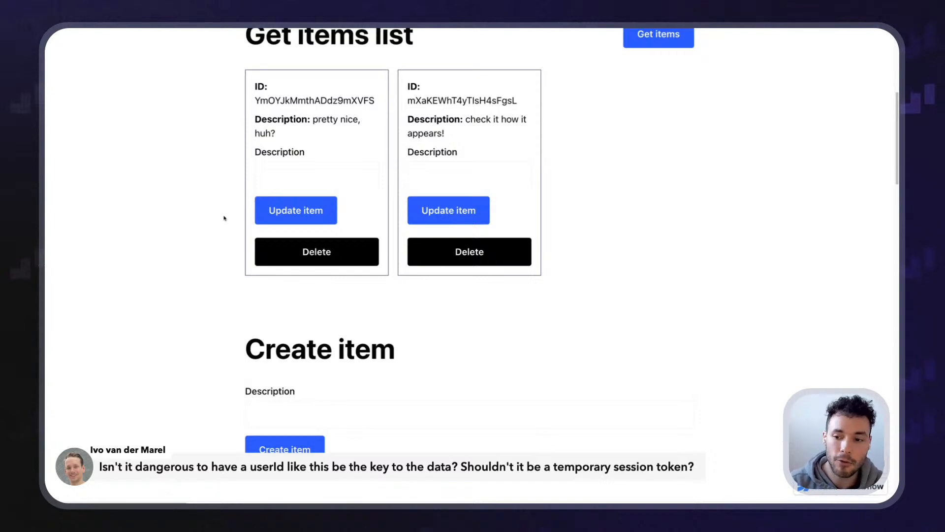
Scroll to the Get user JSON and highlight the accessToken value
scroll(224, 219, "down", 10)
scroll(222, 250, "down", 5)
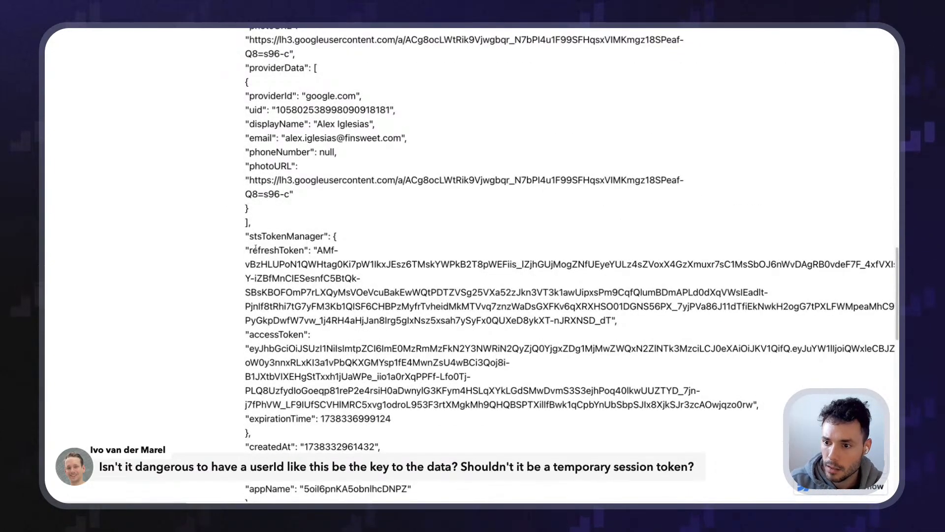
left_click_drag(249, 348, 751, 405)
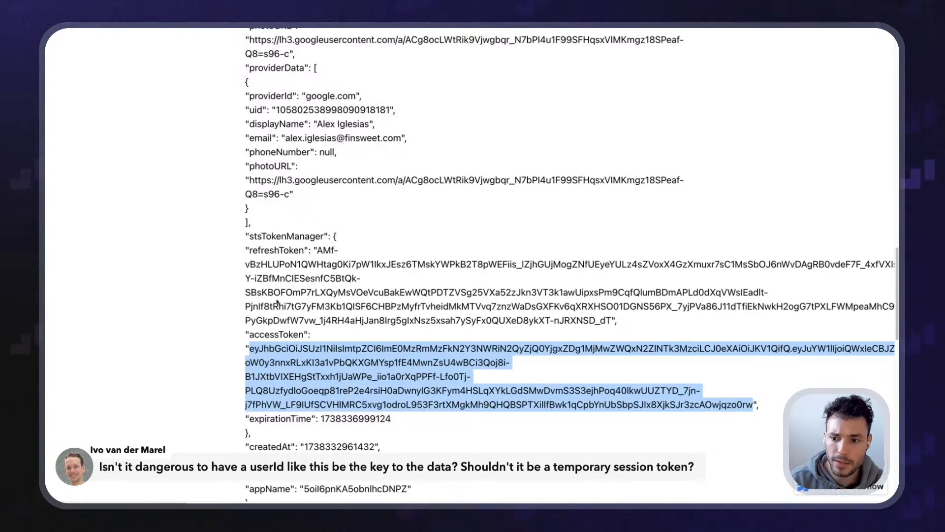
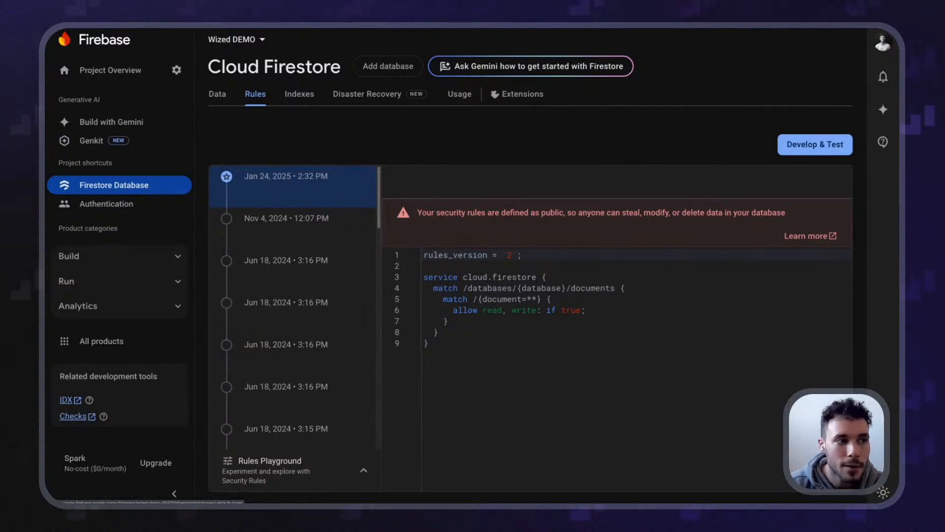
Merge the ChatGPT tab into the Firebase window, review the databases match rule, and view the demo_form data
left_click_drag(45, 295, 521, 36)
key("super+plus")
key("super+plus")
key("super+plus")
key("super+plus")
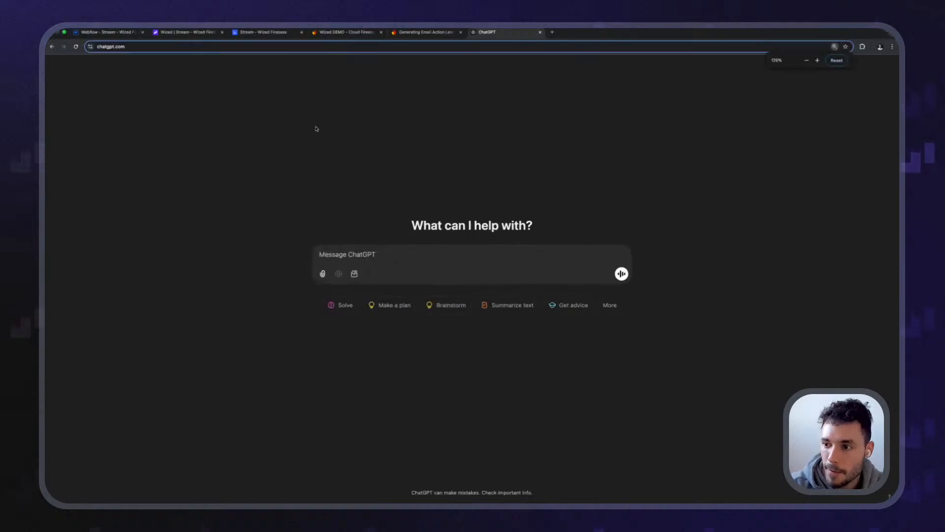
left_click(323, 34)
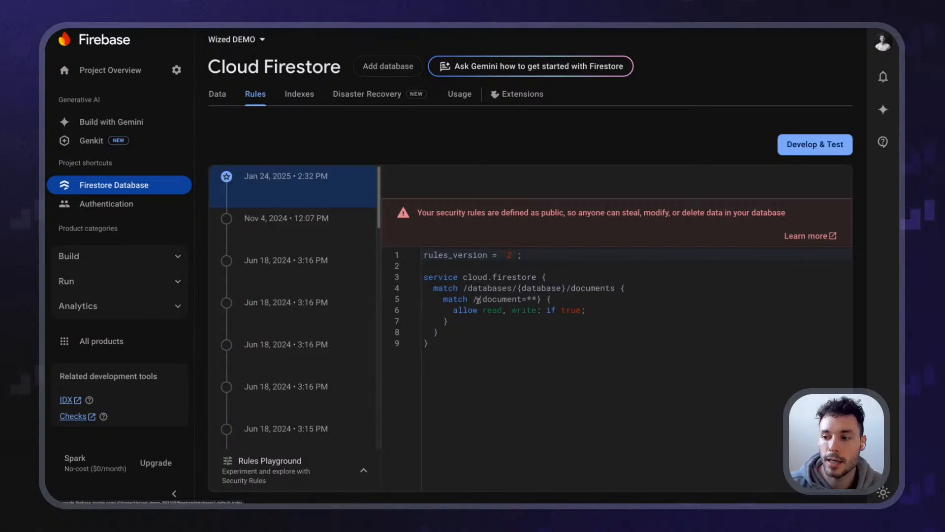
left_click_drag(434, 288, 633, 290)
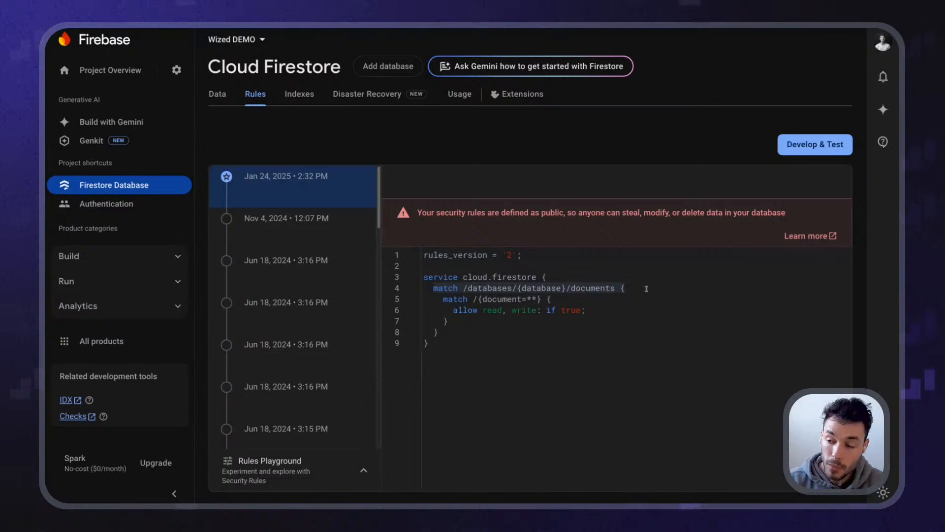
left_click(217, 94)
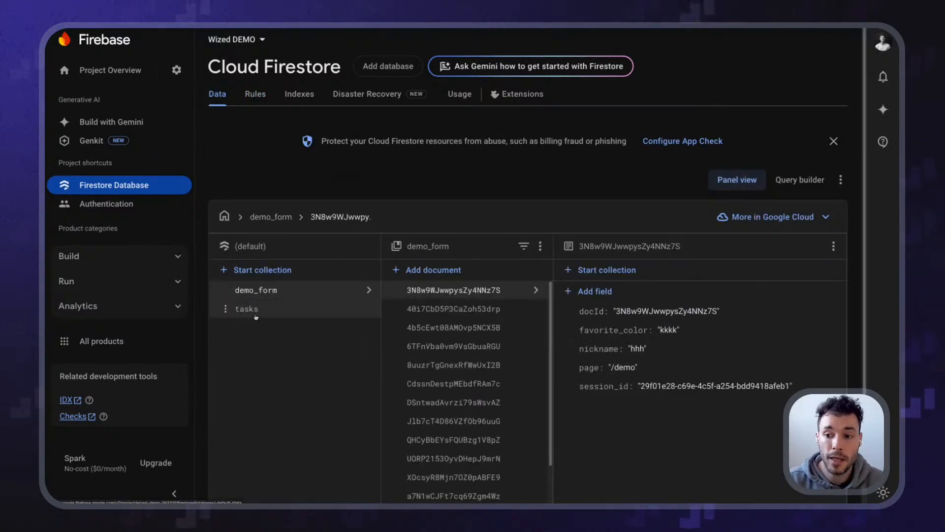
Inspect a tasks document's description, docId and userId fields, then return to the Rules tab
left_click(256, 310)
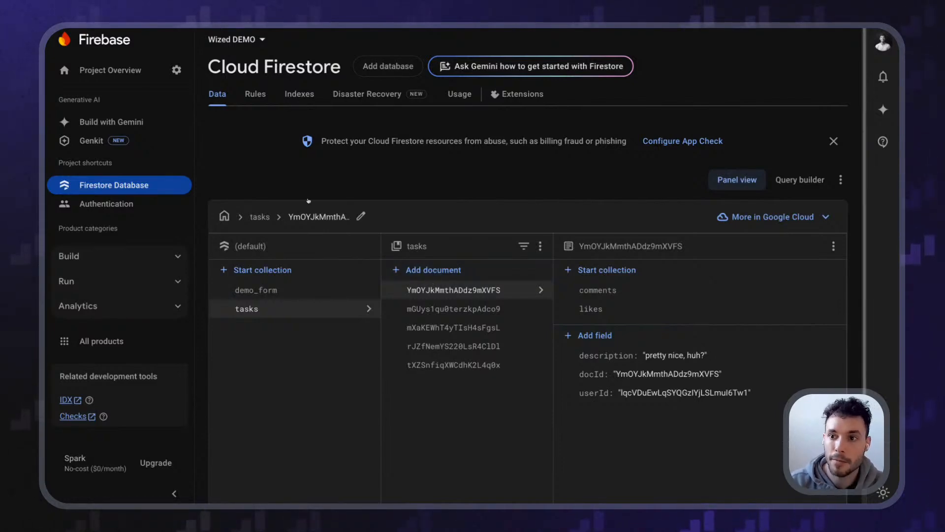
left_click(255, 94)
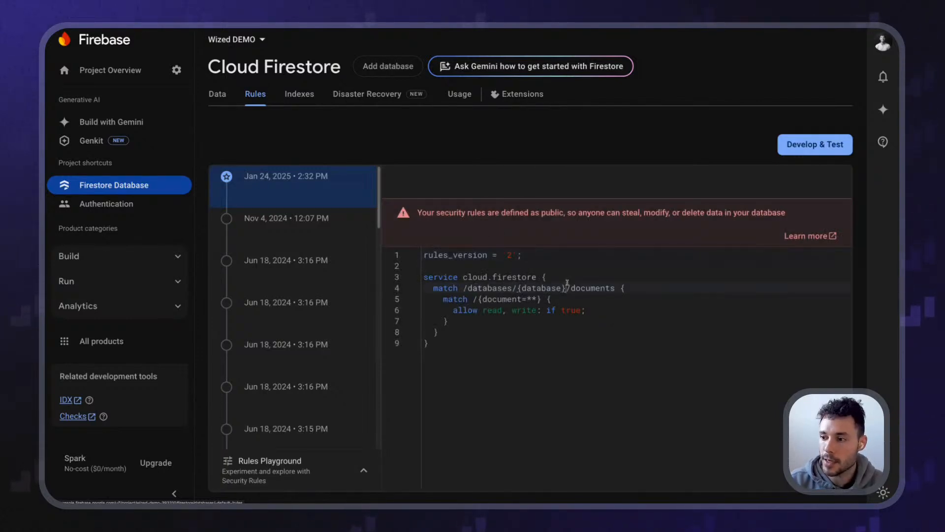
Walk through the allow-everything rules' service and match lines, then select all the rules code
left_click(466, 277)
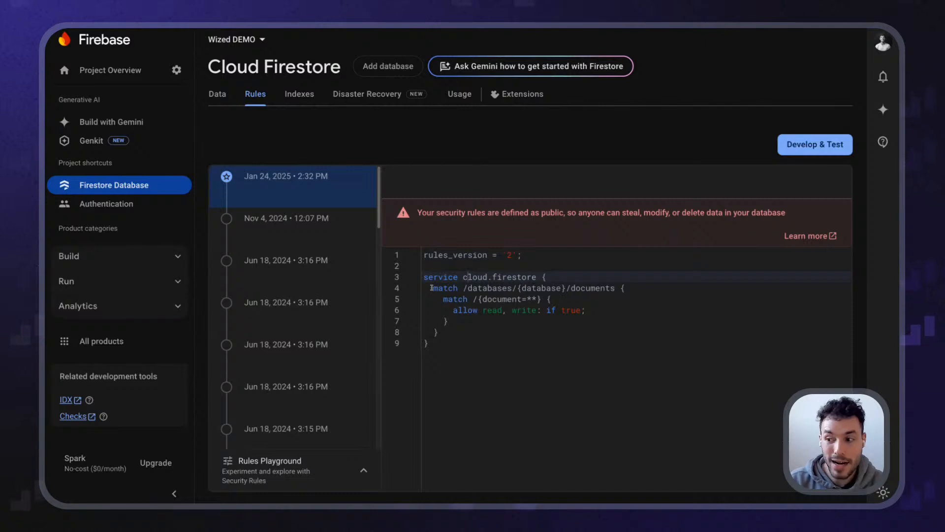
left_click(564, 289)
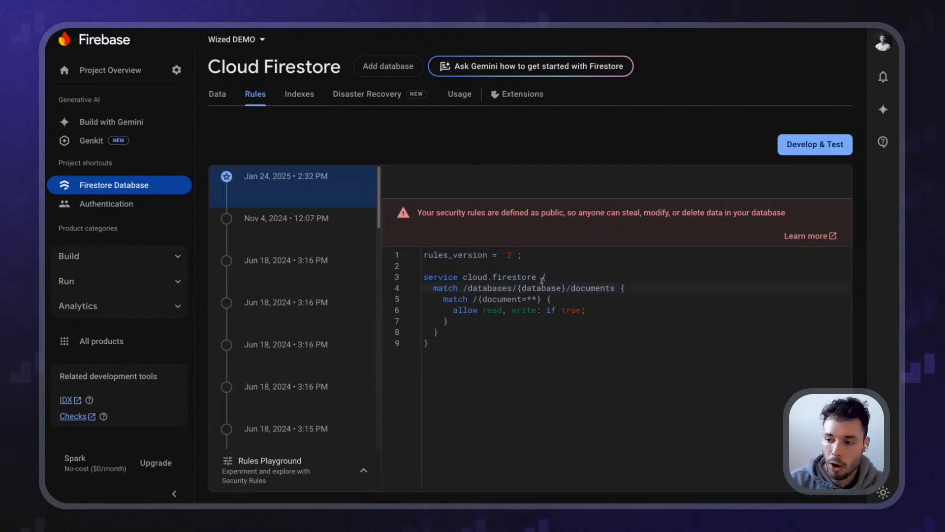
left_click_drag(572, 298, 416, 290)
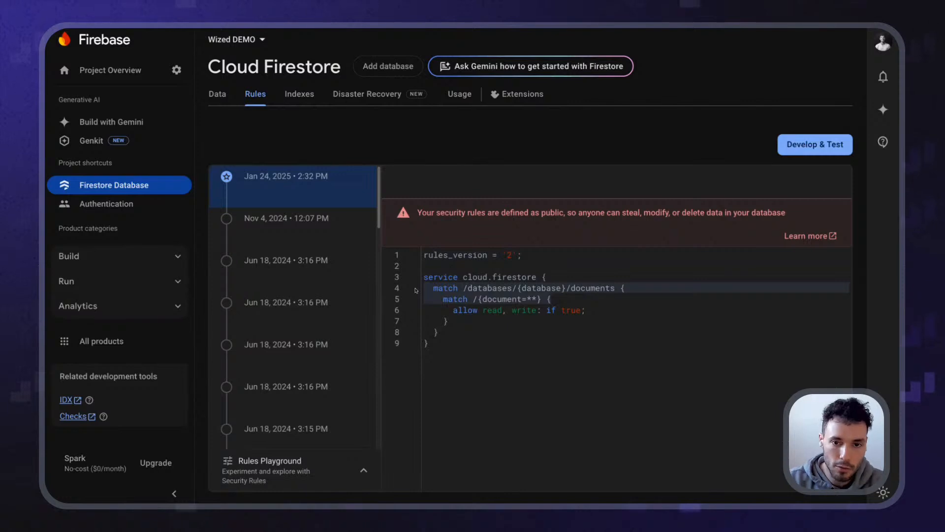
left_click(453, 298)
left_click(570, 316)
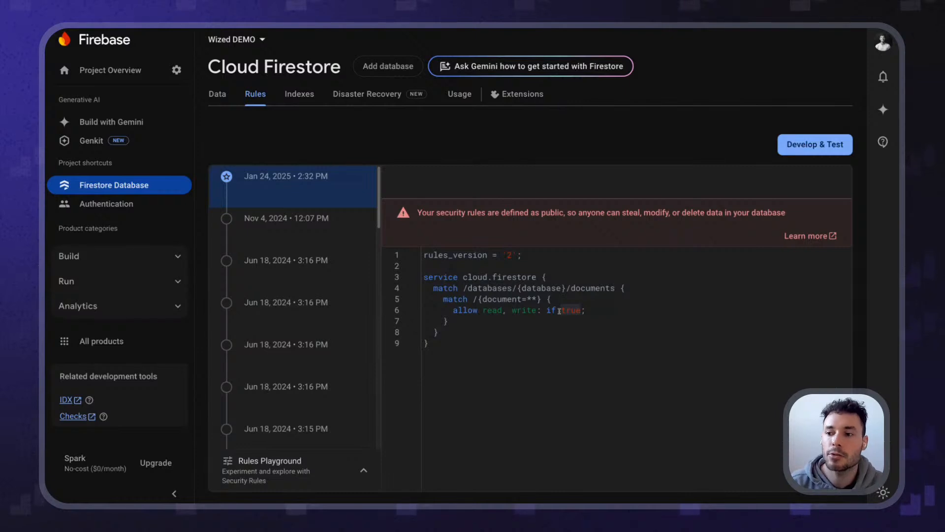
left_click(542, 342)
key("ctrl+a")
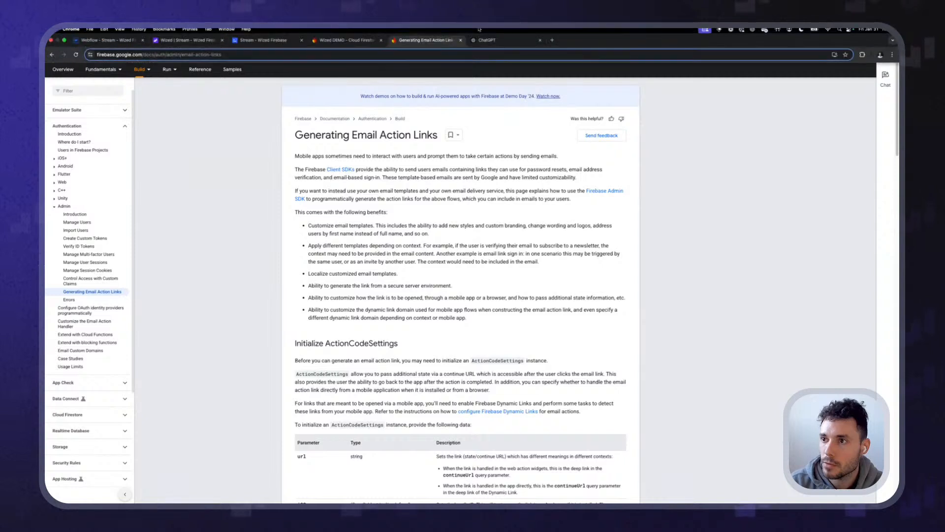
Draft a ChatGPT prompt for tasks rules: owners read, update, delete by userId; anyone creates
left_click(433, 32)
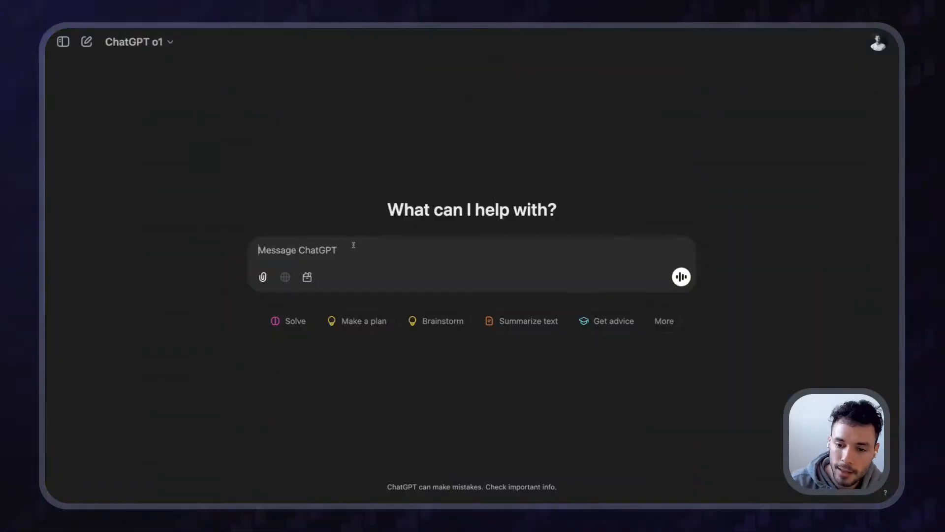
type("Hey, I'v")
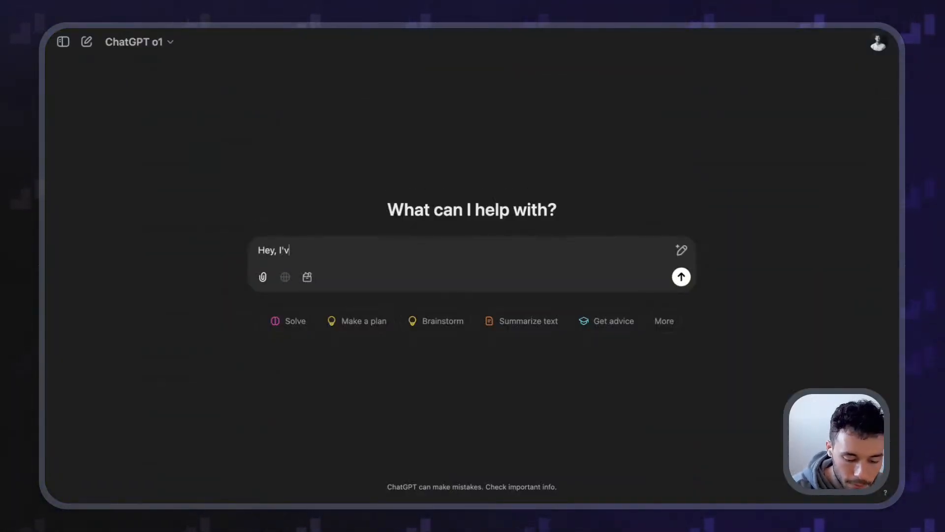
type("e got a ")
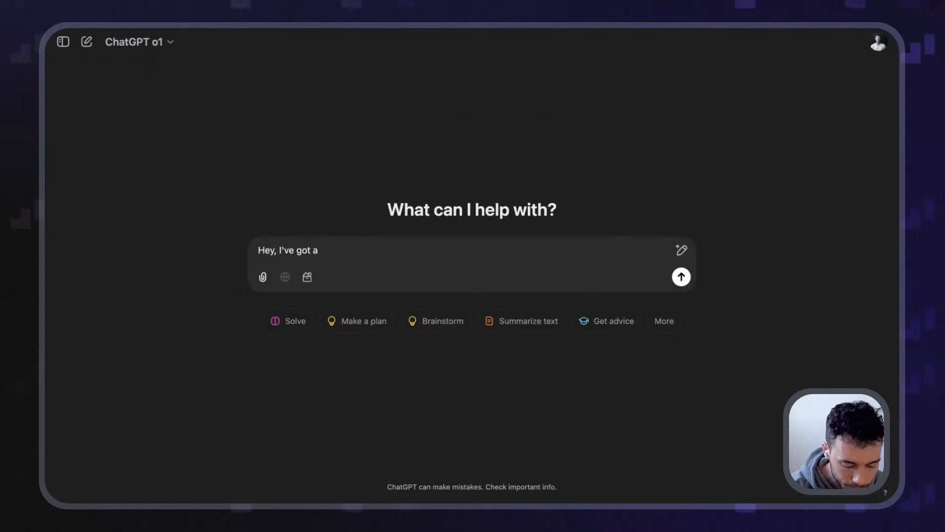
type("firebase ")
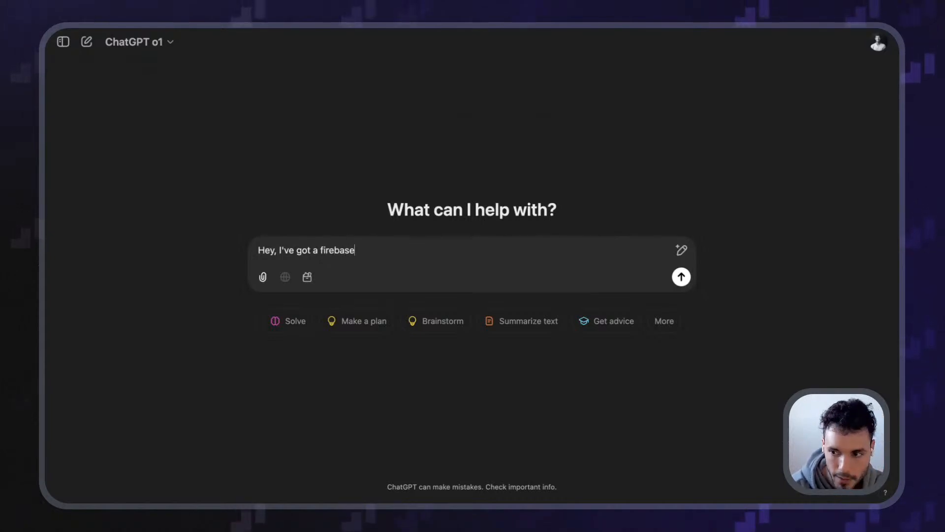
type("collection ")
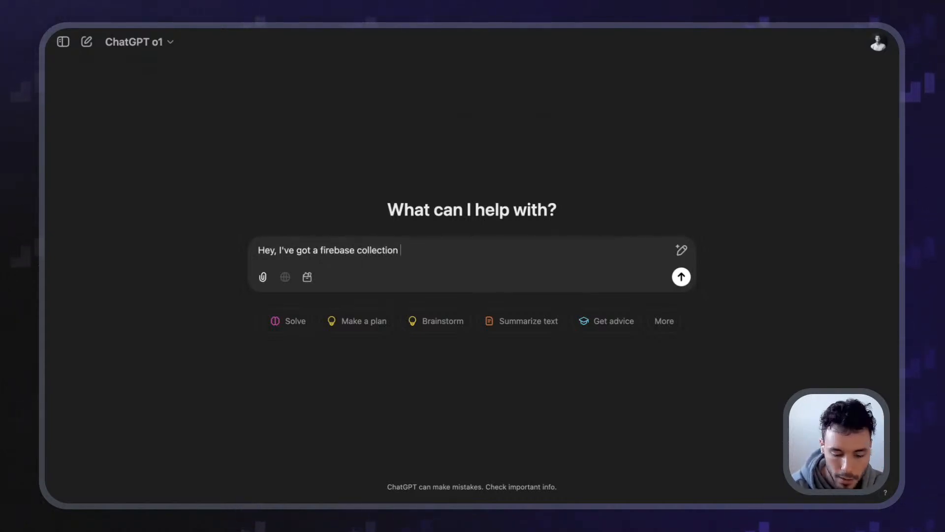
type("talled tas")
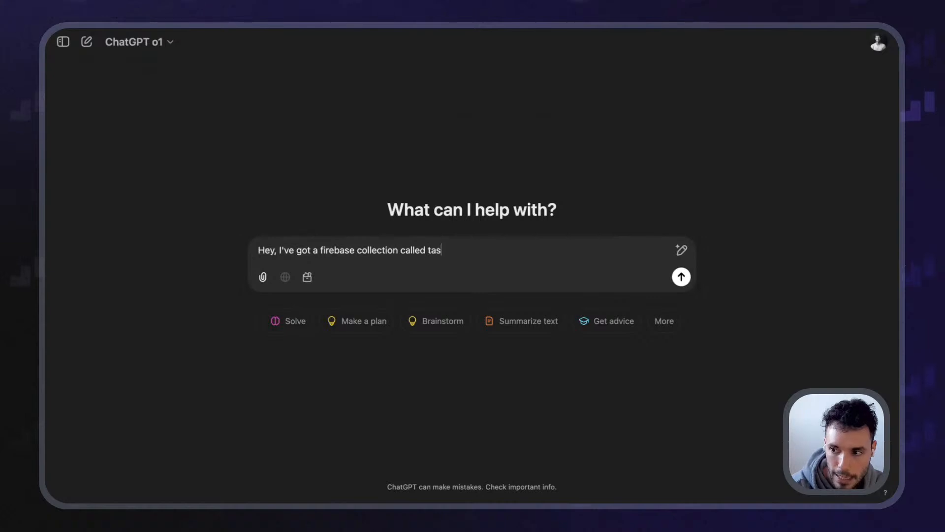
type("ks. Each f")
type("ask document h")
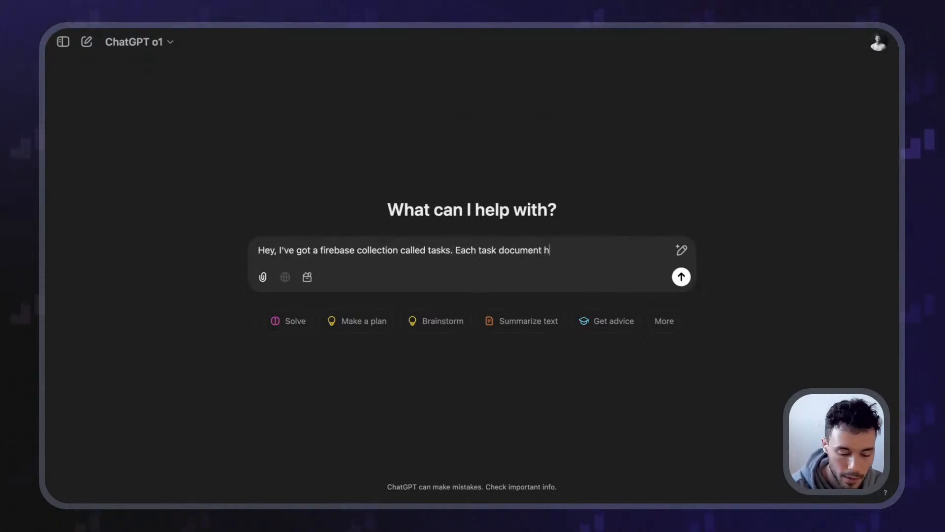
type("as a userId ")
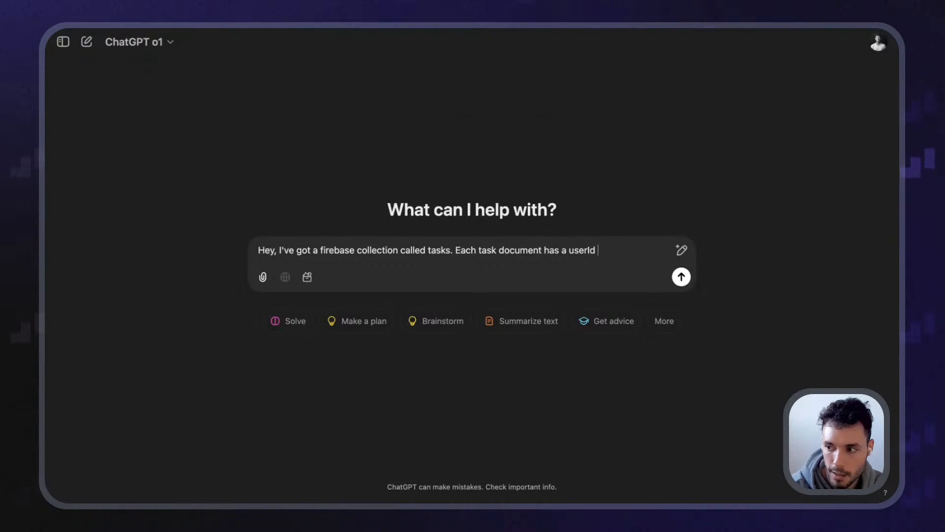
type("property that ")
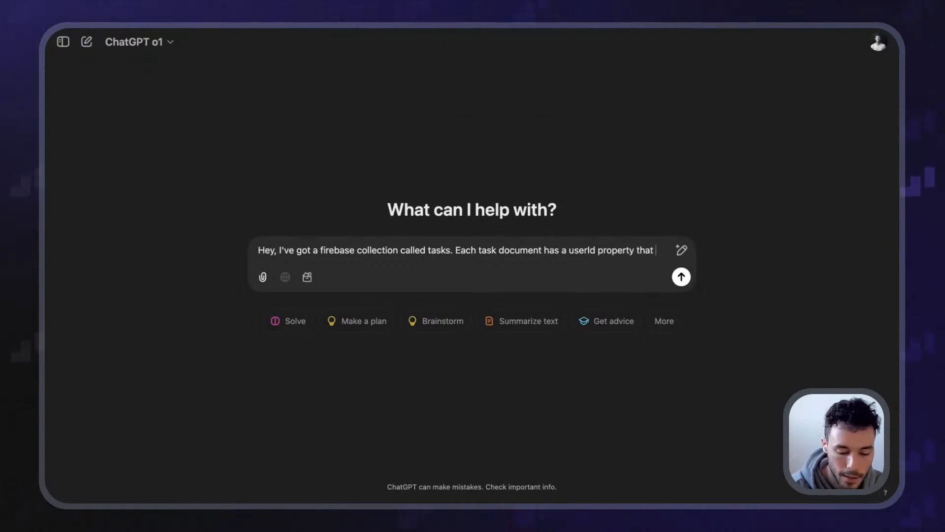
type("contains the user")
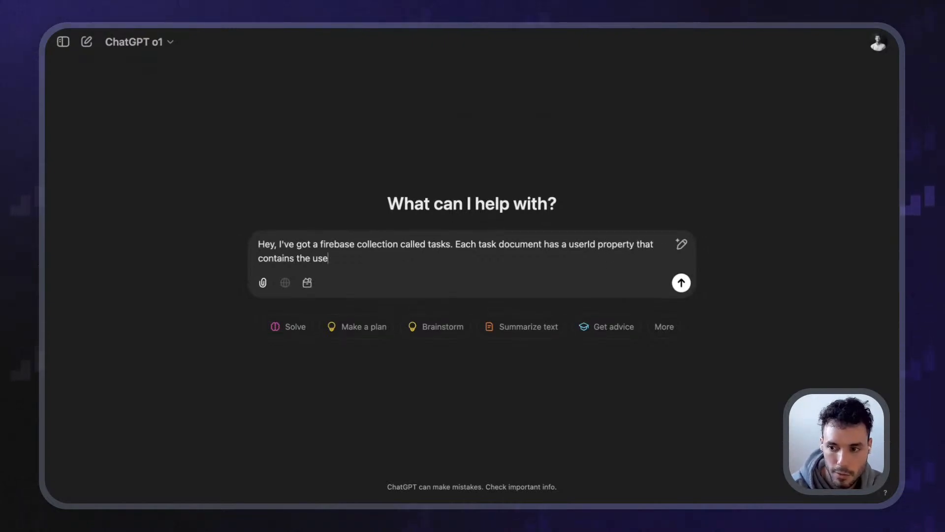
key("BackSpace")
key("BackSpace")
key("BackSpace")
type("a user ID")
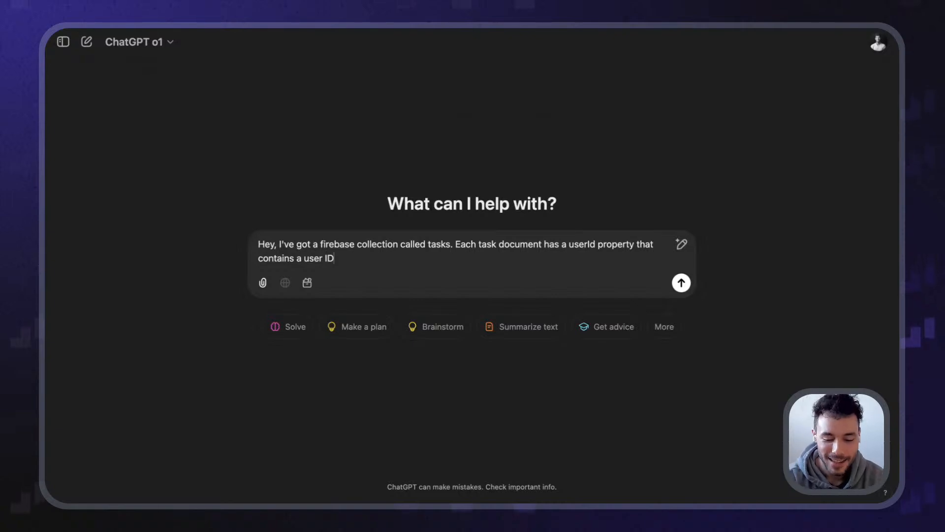
type(". I want to create firebase ru")
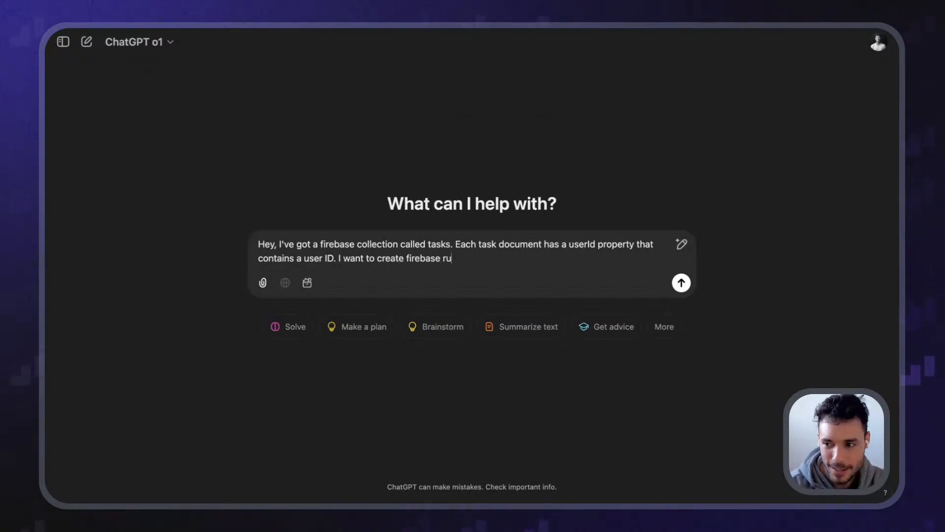
type("les ts")
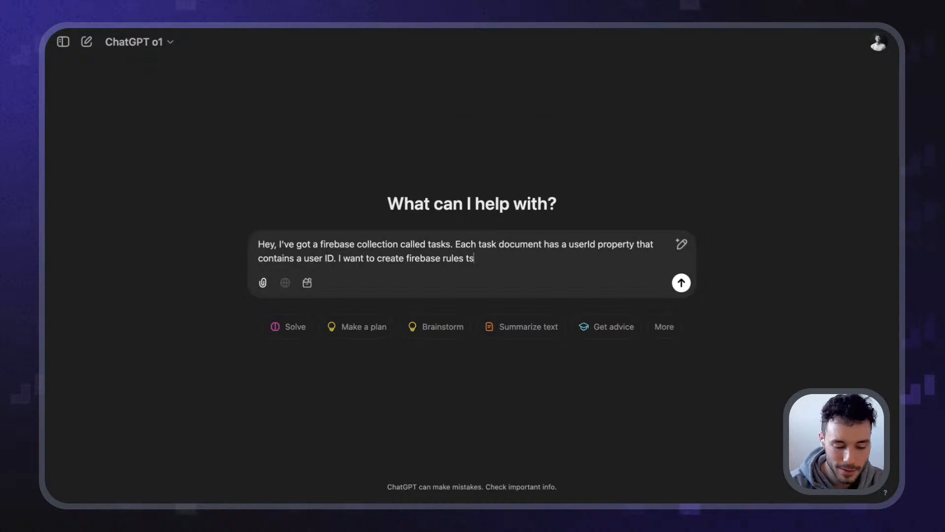
key("BackSpace")
key("BackSpace")
type("so only th")
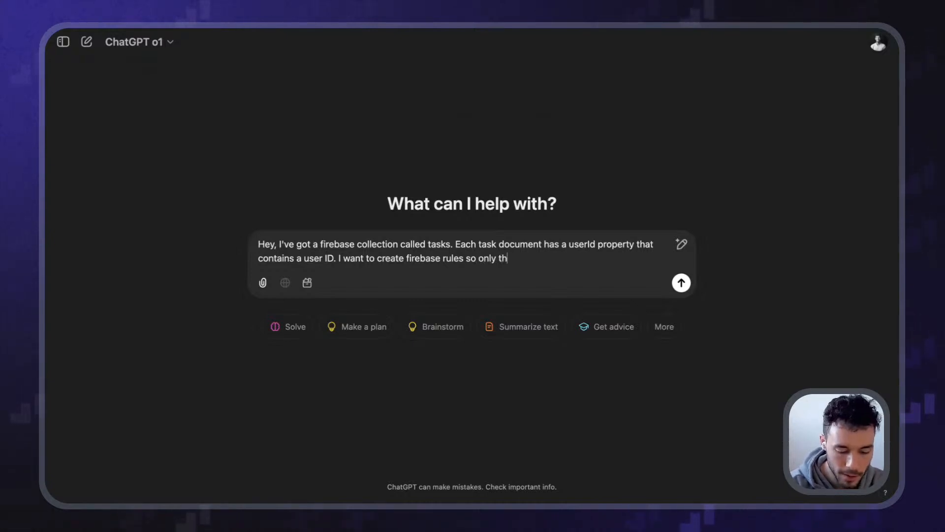
type("e user")
key("alt+shift+Left")
key("alt+shift+Left")
key("alt+shift+Left")
type("t")
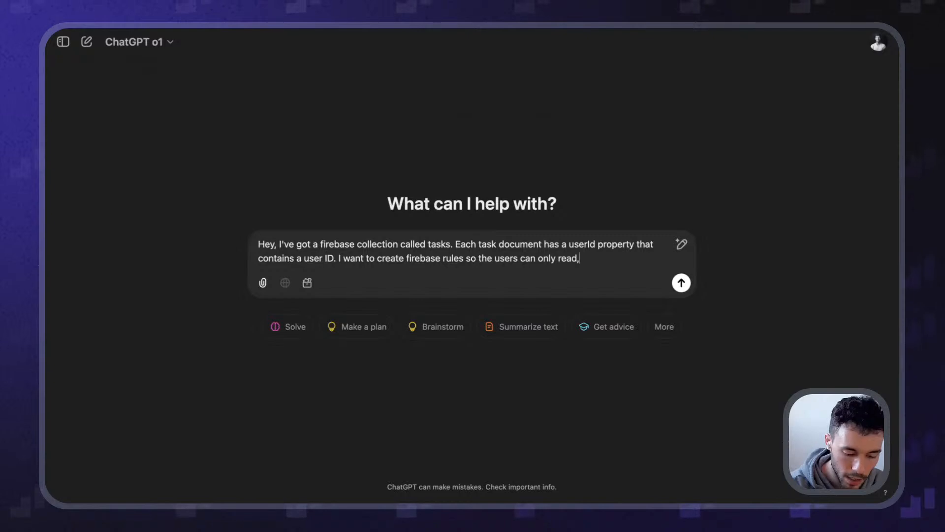
type(", upda")
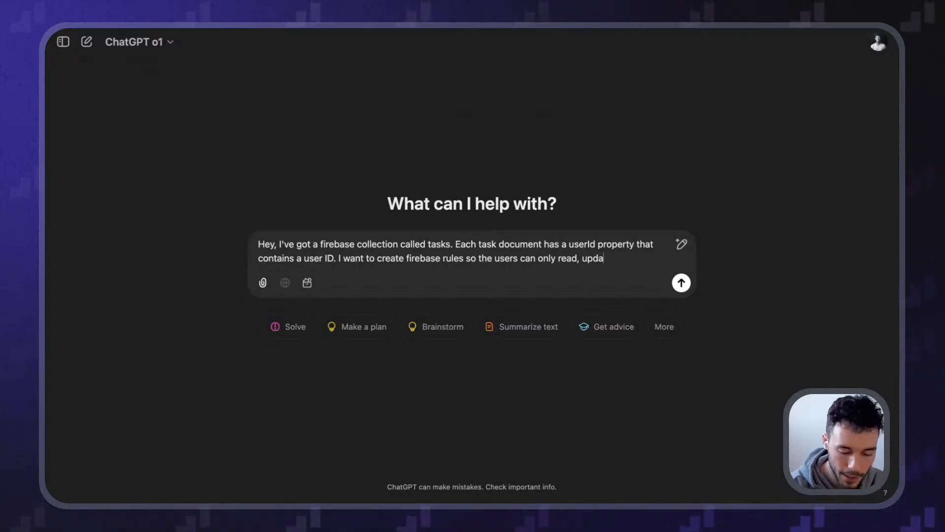
type("te and delete ")
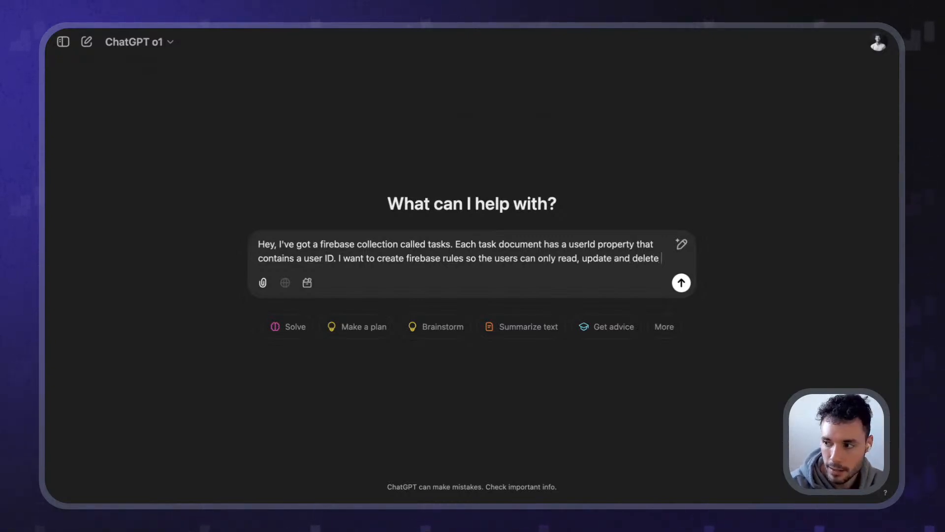
type("tasks that be")
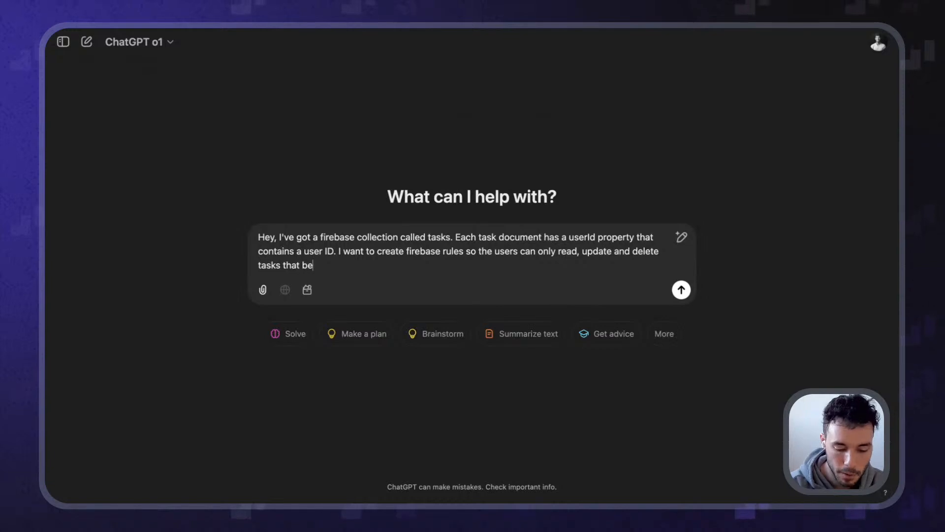
type("long to them")
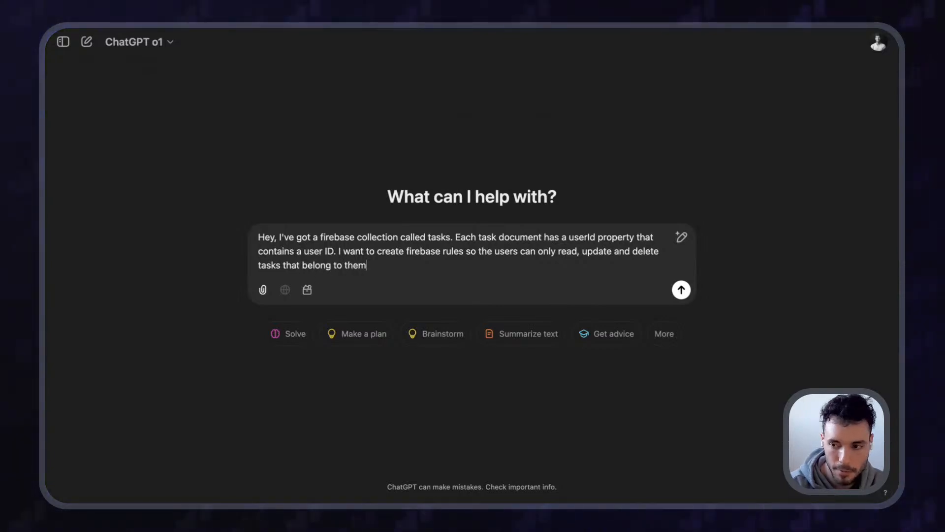
type(".")
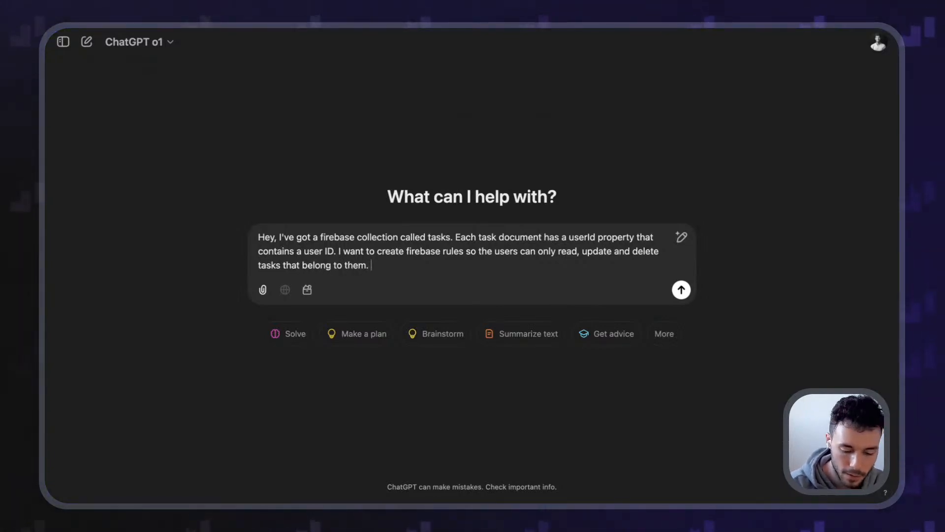
type(" Everyone ")
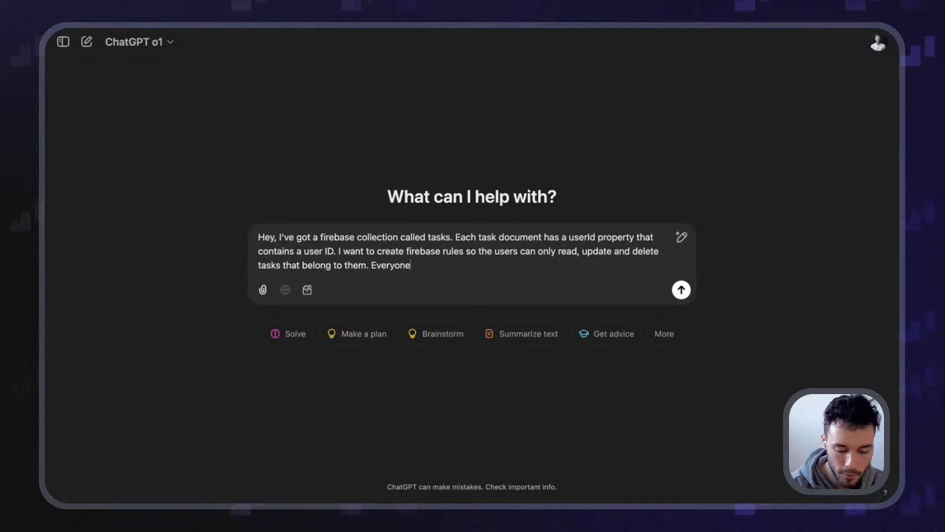
type("should be ")
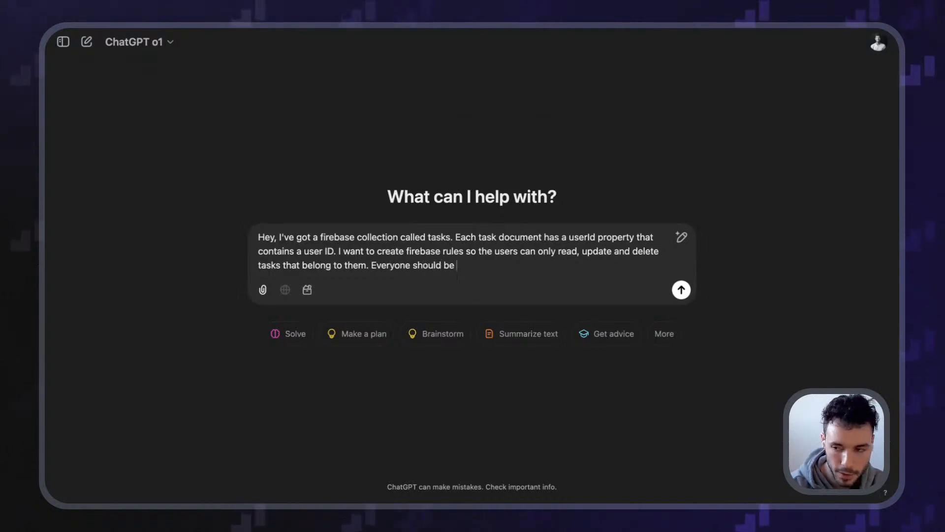
type("able to ")
type("c")
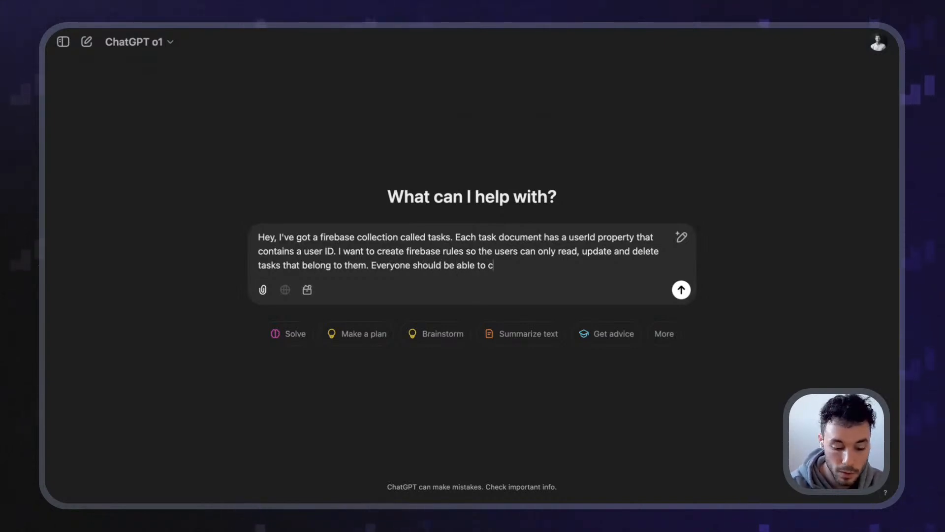
type("reate new tasks.")
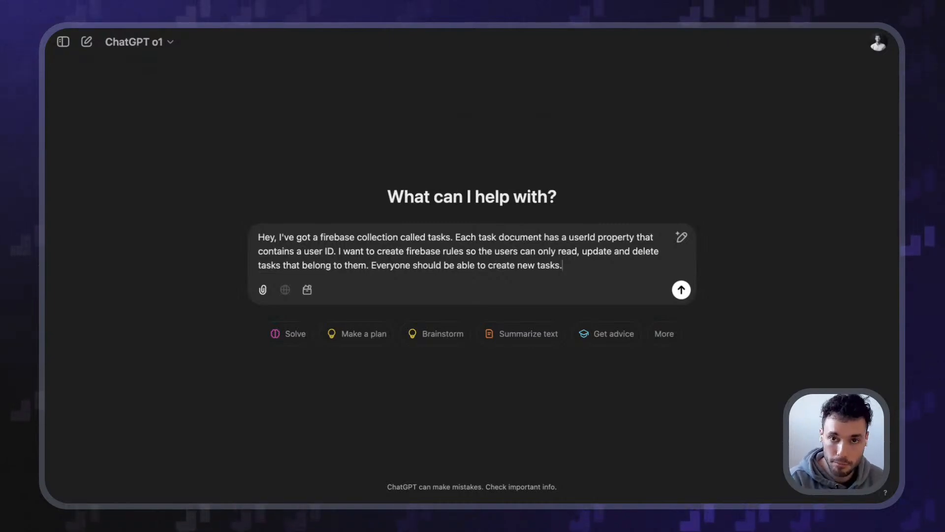
key("shift+Return")
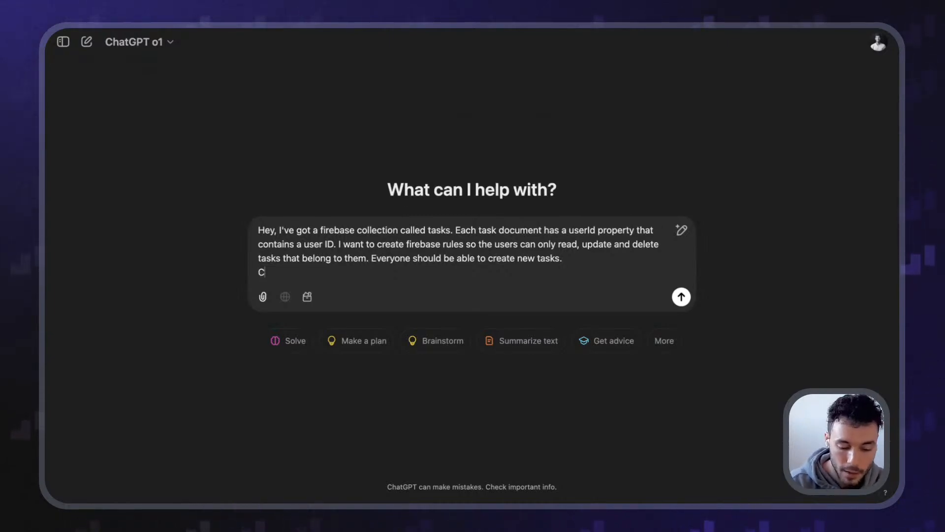
Add 'This is my current firebase rules:' with the rules pasted in a ``` code block, and send
type("This is y")
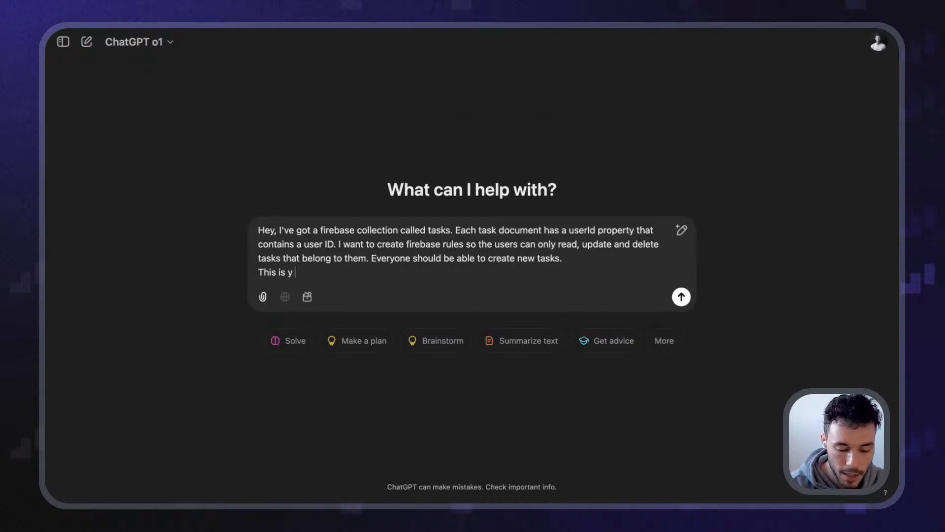
key("BackSpace")
type("my current firebase ")
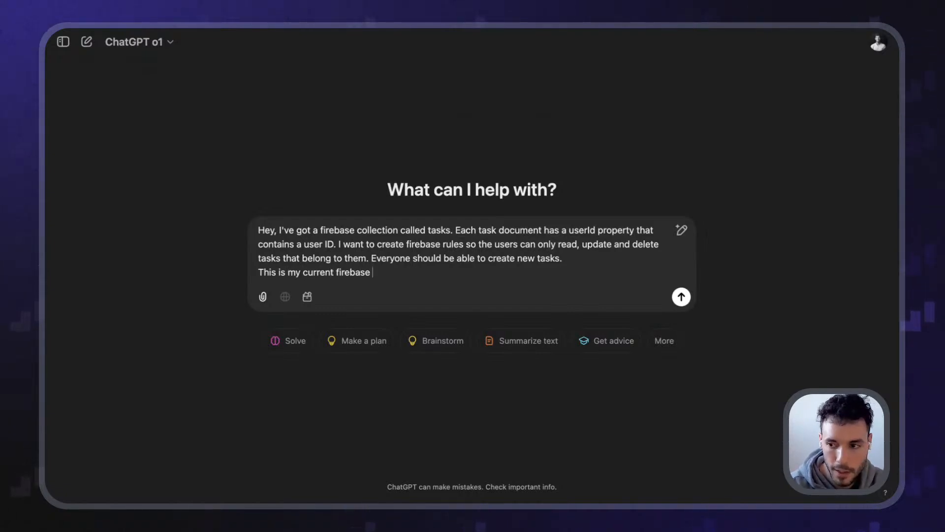
type("rules:")
key("shift+Return")
key("shift+Return")
type("```")
key("shift+Return")
type("```")
key("Up")
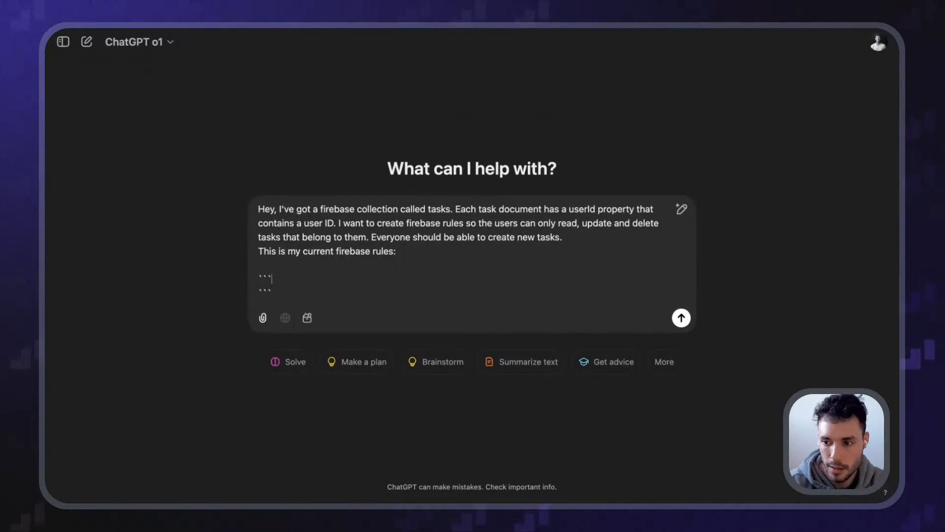
key("Right")
type("rules_version = '2';  service cloud.firestore {   match /databases/{database}/documents {     match /{document=**} {       allow read, write: if true;     }   } }")
key("Return")
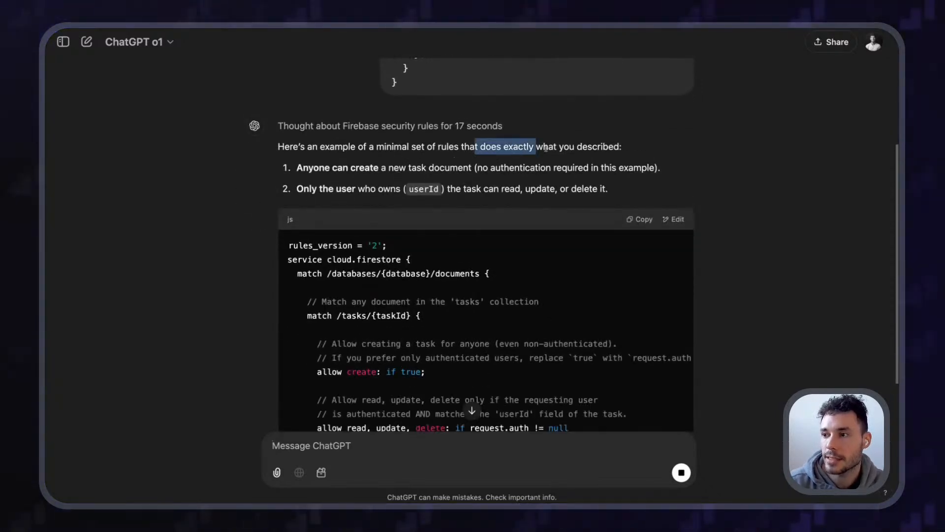
Read the answer's points: anyone creates tasks, only the userId owner can read them
triple_click(449, 168)
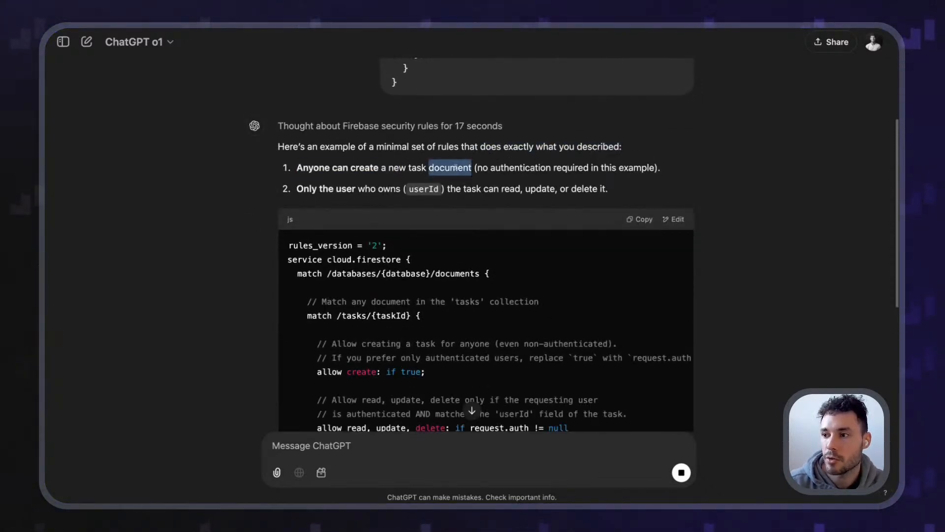
left_click_drag(297, 188, 376, 187)
left_click(377, 187)
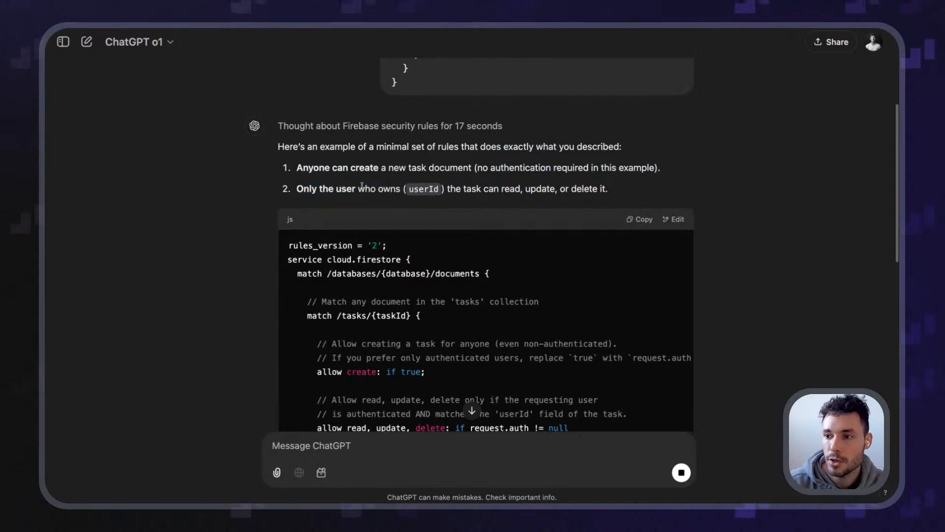
double_click(418, 189)
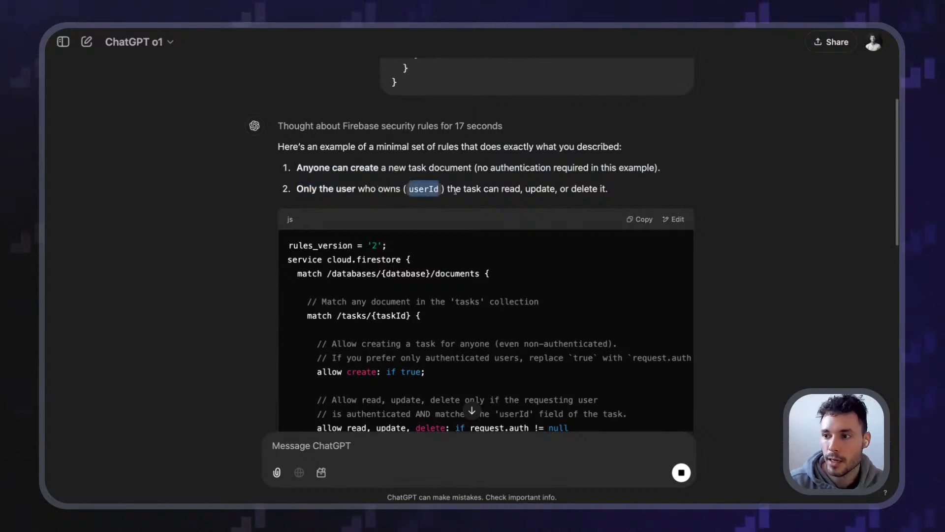
left_click_drag(449, 190, 520, 190)
left_click(521, 189)
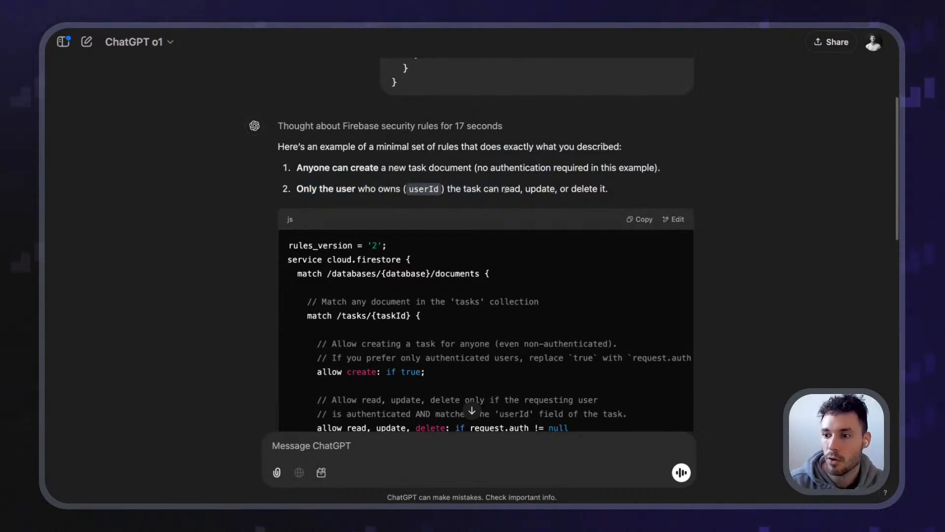
Go over the rules_version, service cloud.firestore and databases match lines of the generated code
scroll(443, 182, "down", 5)
scroll(431, 179, "up", 2)
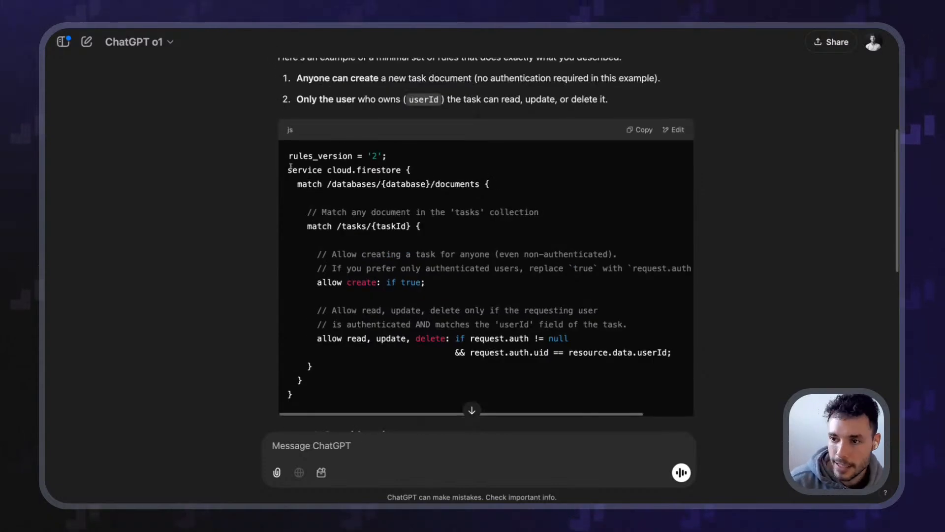
left_click_drag(287, 160, 388, 159)
left_click(394, 161)
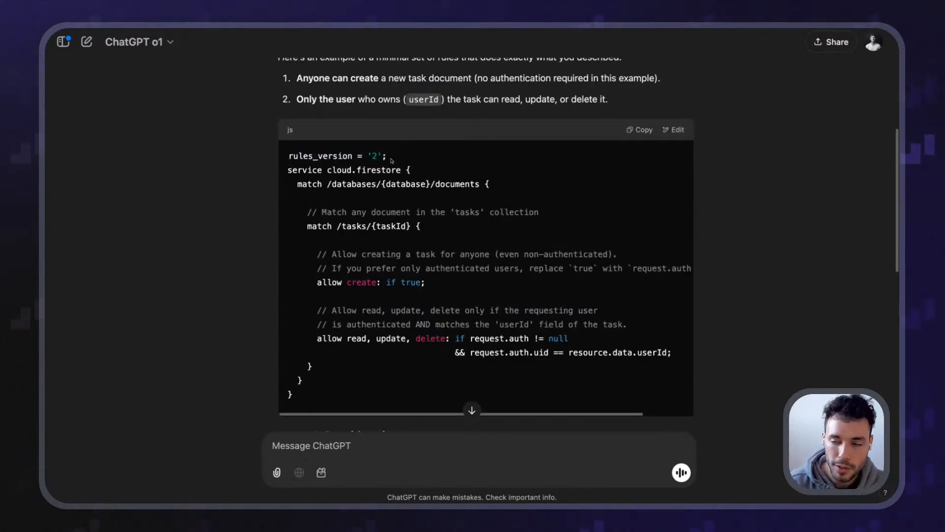
left_click_drag(288, 170, 401, 170)
left_click_drag(287, 185, 476, 183)
left_click(477, 183)
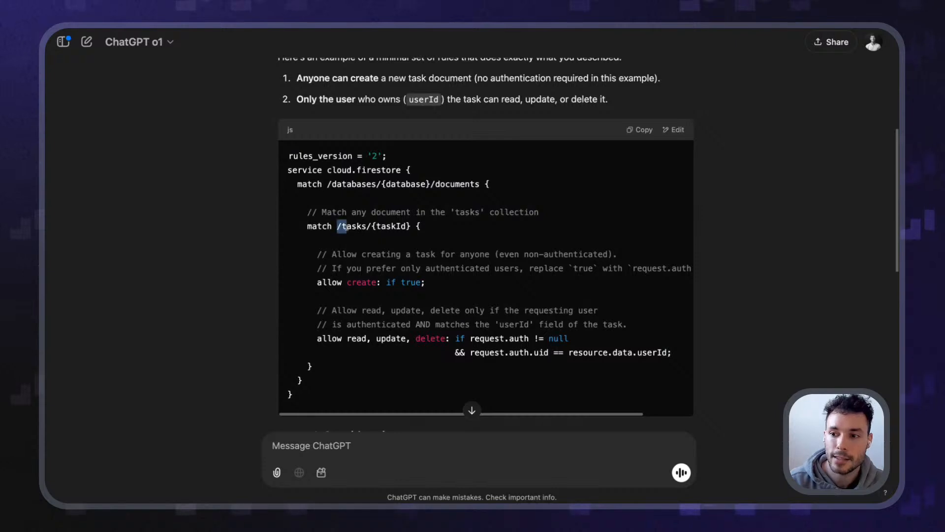
Explain the /tasks/{taskId} match path and its taskId wildcard
left_click_drag(338, 227, 416, 227)
left_click(372, 226)
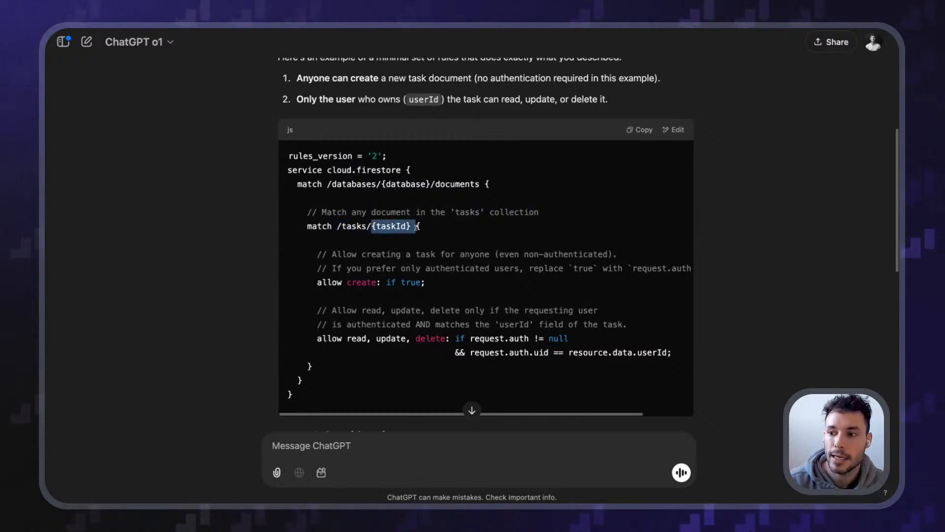
left_click(378, 227)
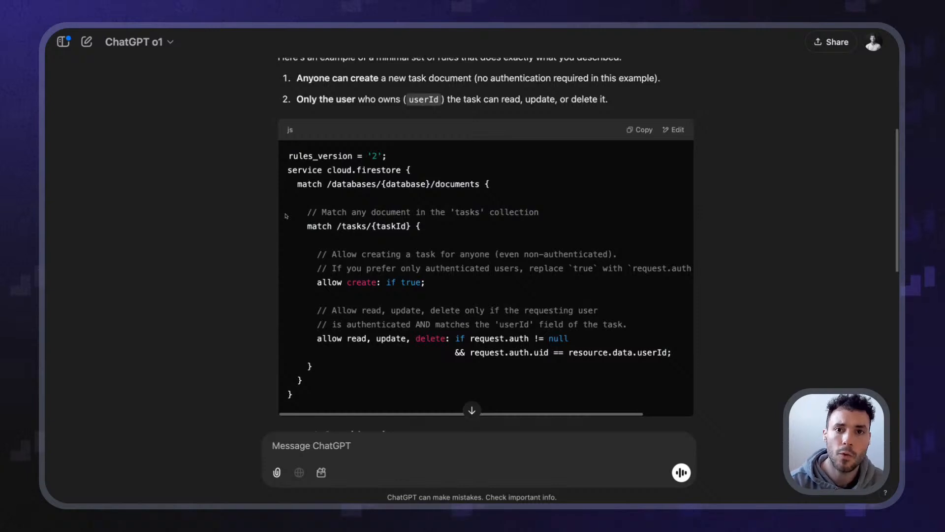
left_click_drag(372, 224, 412, 226)
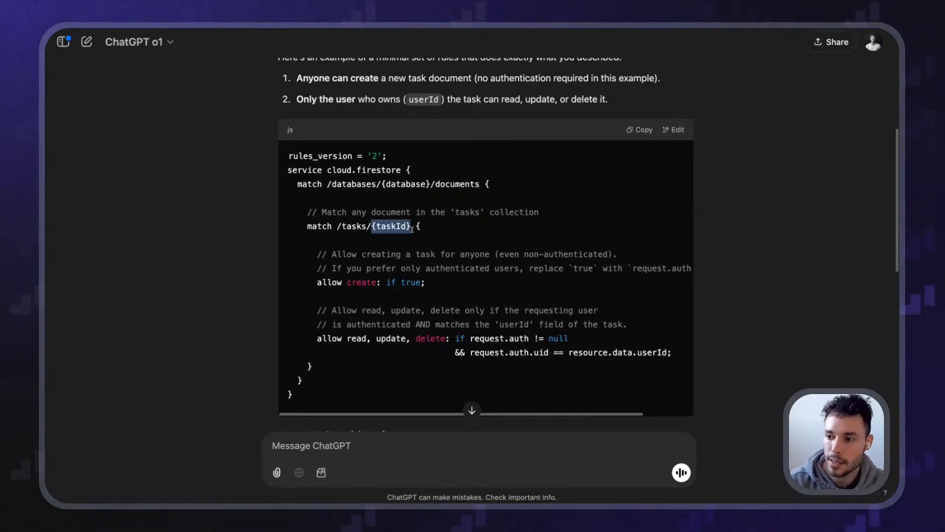
double_click(387, 226)
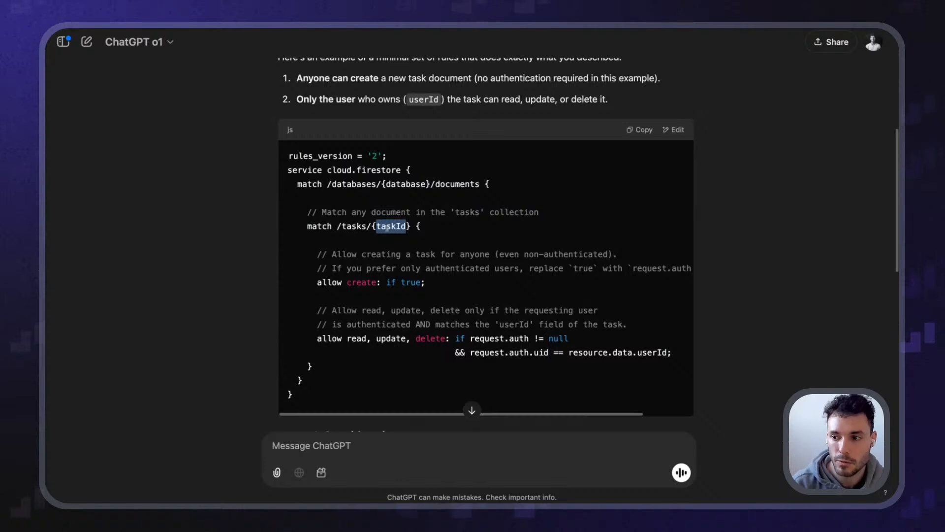
left_click_drag(338, 226, 407, 227)
left_click(367, 230)
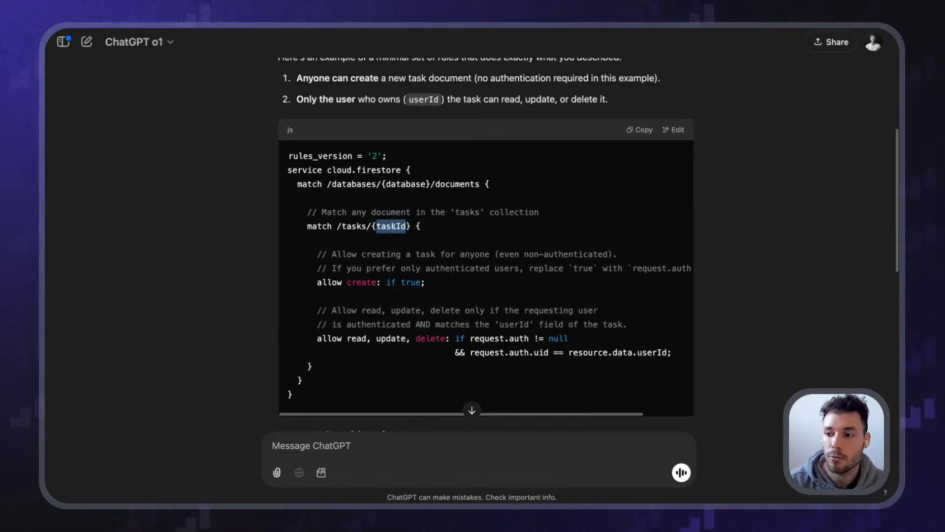
Explain the create rule's 'if true' condition and the request.auth ownership check
left_click_drag(299, 255, 487, 269)
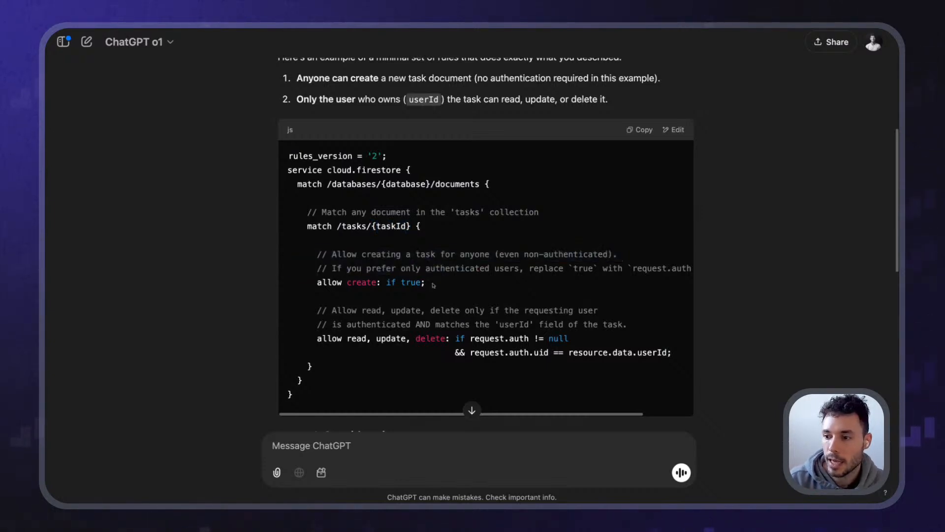
left_click_drag(439, 288, 313, 257)
left_click(315, 282)
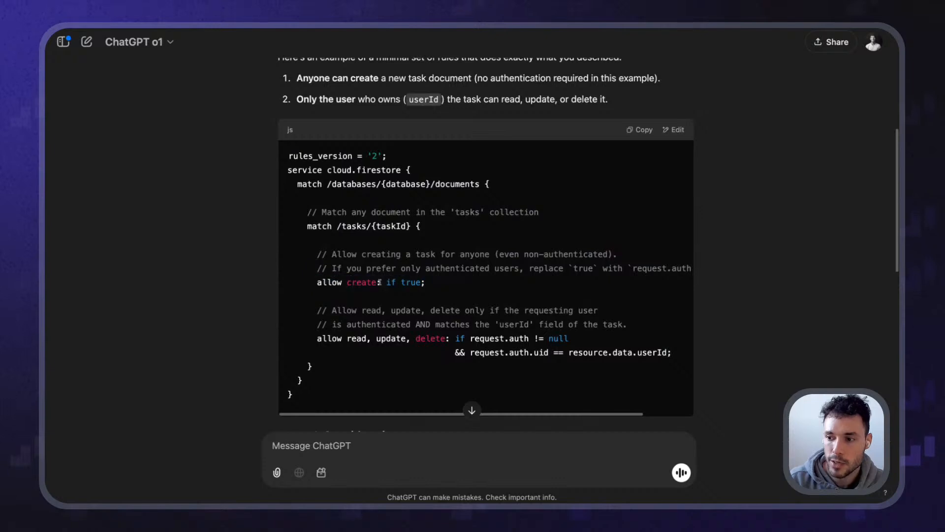
left_click_drag(382, 282, 451, 285)
left_click(451, 284)
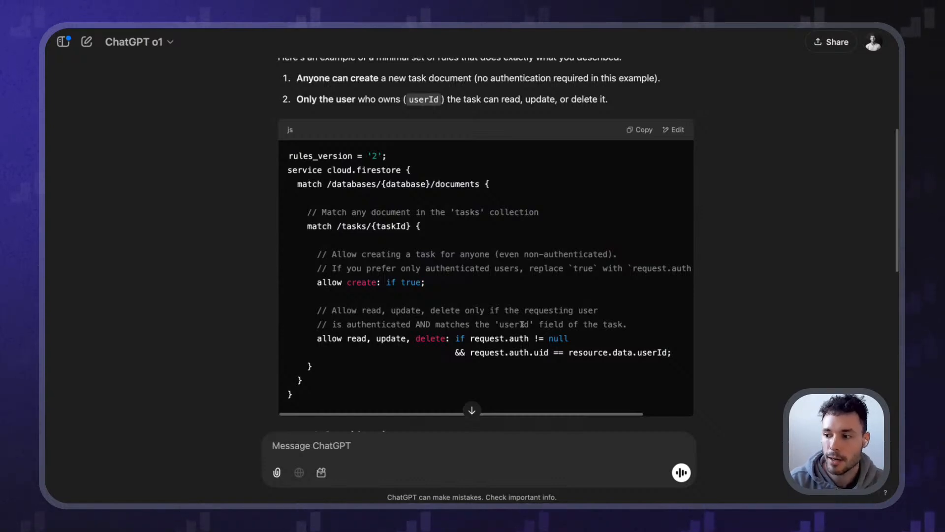
scroll(542, 315, "down", 3)
scroll(444, 305, "up", 3)
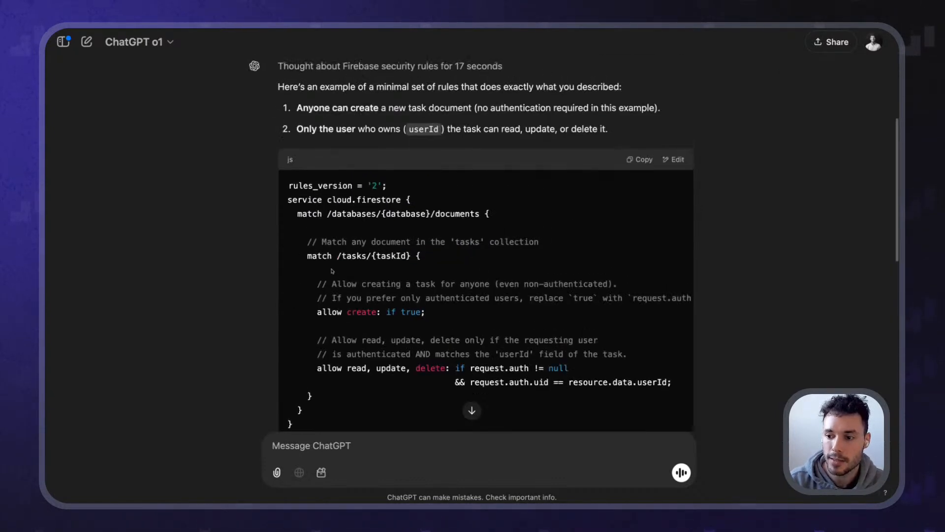
scroll(311, 293, "down", 1)
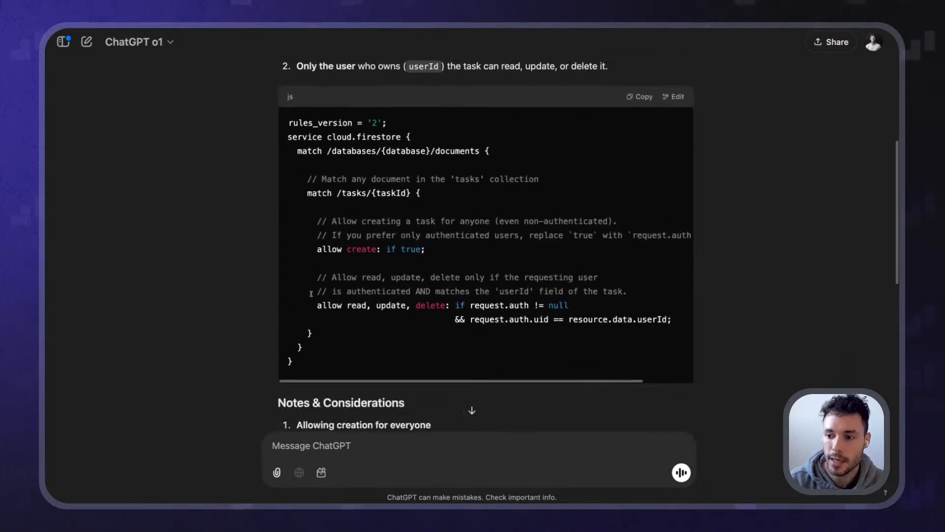
left_click_drag(472, 306, 532, 306)
left_click(468, 305)
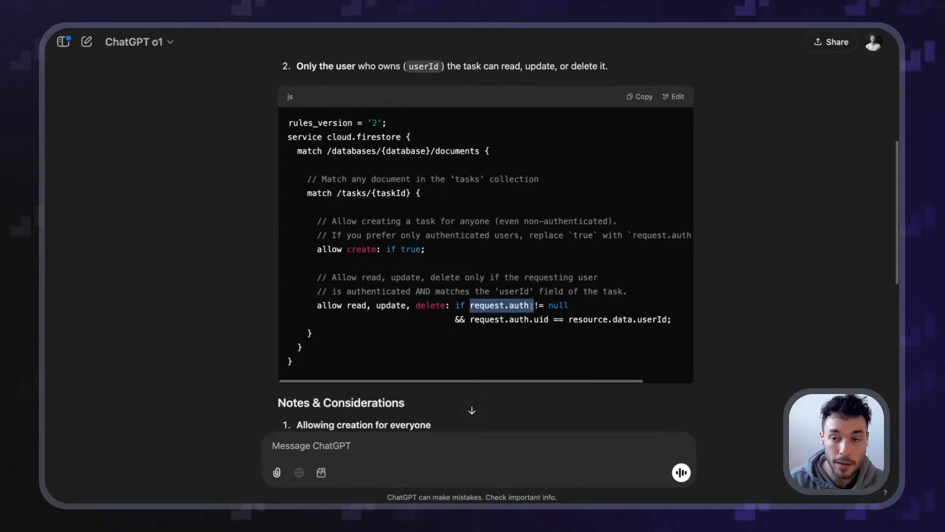
left_click(532, 305)
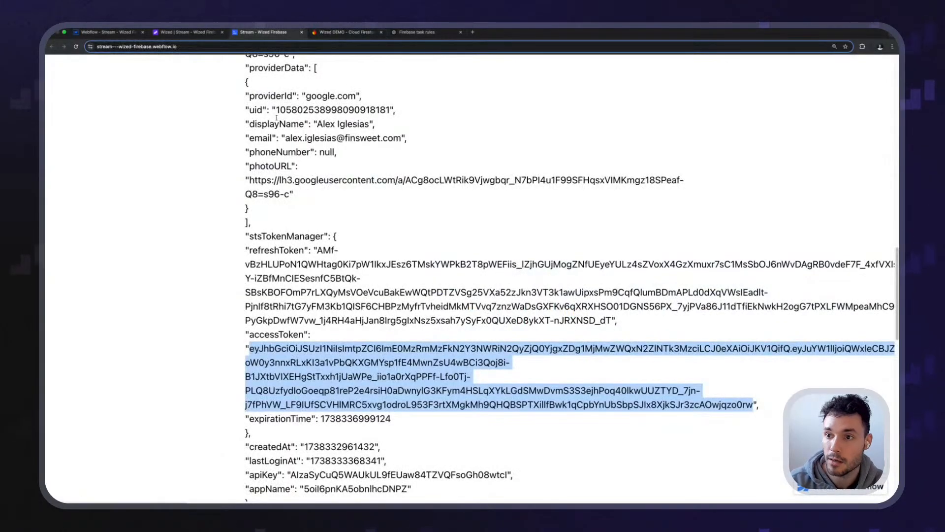
Glance at the access token, flip to the Firestore rules tab and back to ChatGPT
scroll(245, 210, "up", 3)
left_click_drag(246, 84, 339, 157)
left_click(387, 195)
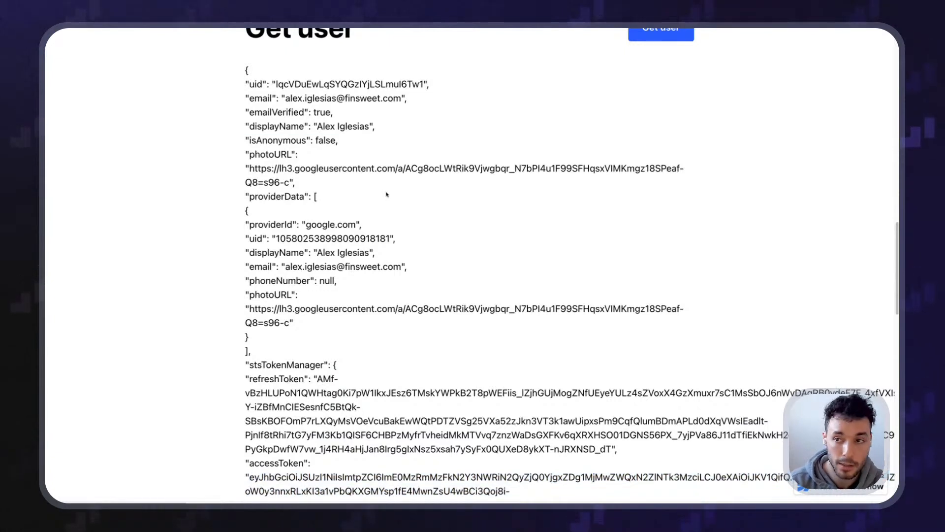
key("ctrl+Tab")
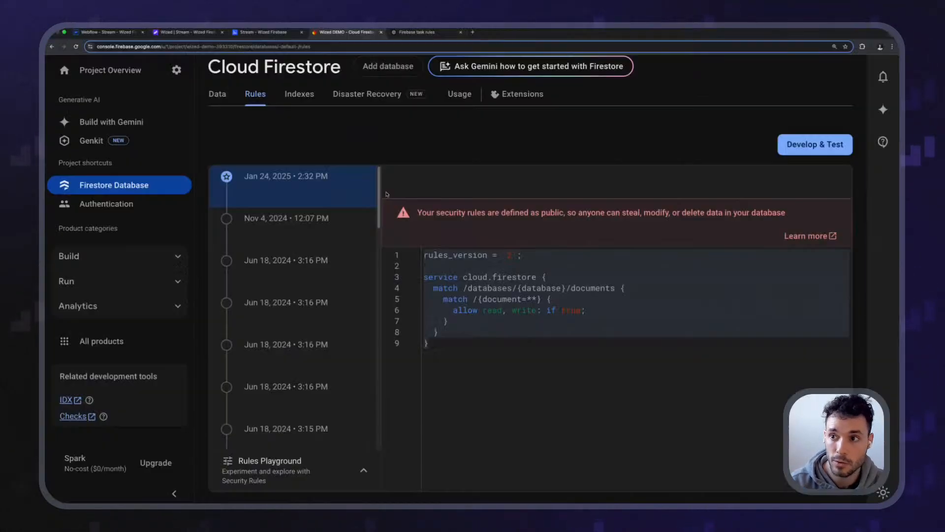
key("ctrl+Tab")
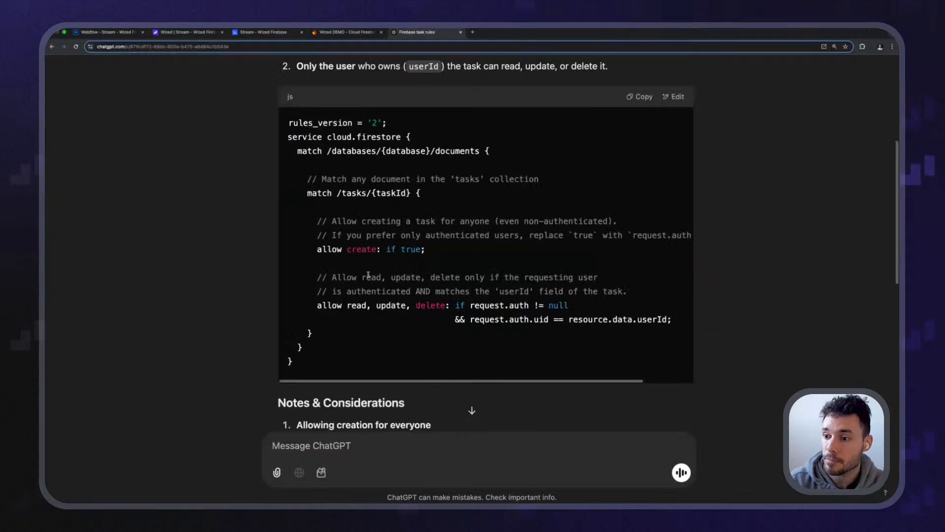
Break down the ownership check request.auth.uid == resource.data.userId piece by piece
scroll(374, 278, "down", 1)
left_click_drag(465, 278, 501, 286)
left_click(503, 286)
left_click(515, 282)
double_click(515, 280)
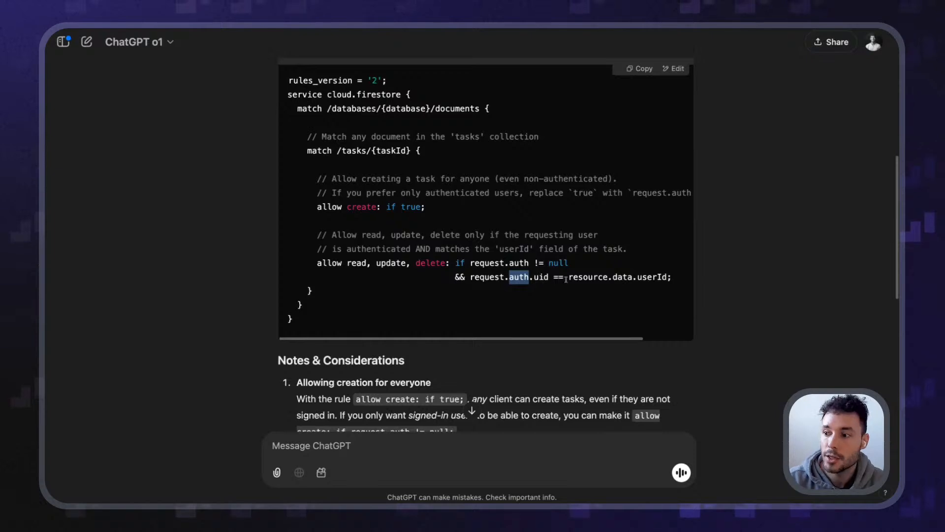
left_click(515, 280)
left_click_drag(571, 277, 643, 276)
double_click(652, 277)
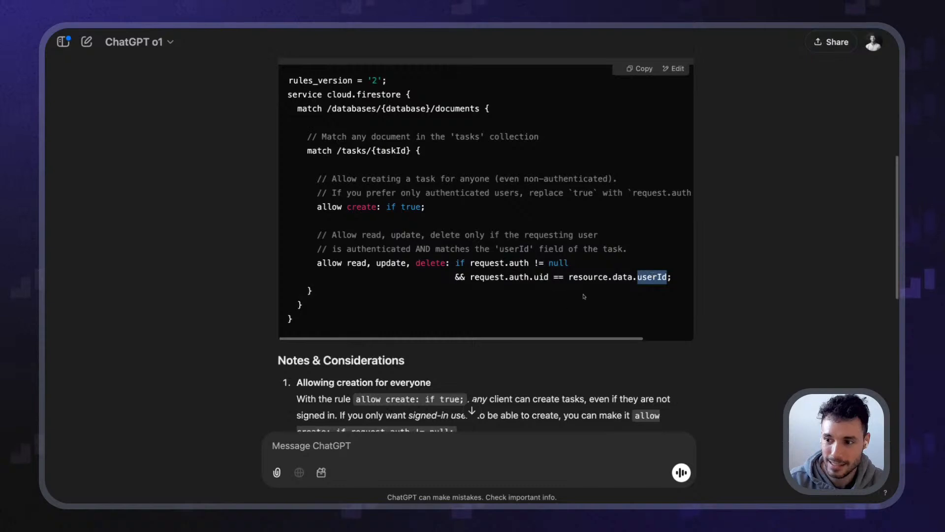
left_click(585, 274)
left_click_drag(569, 277, 646, 280)
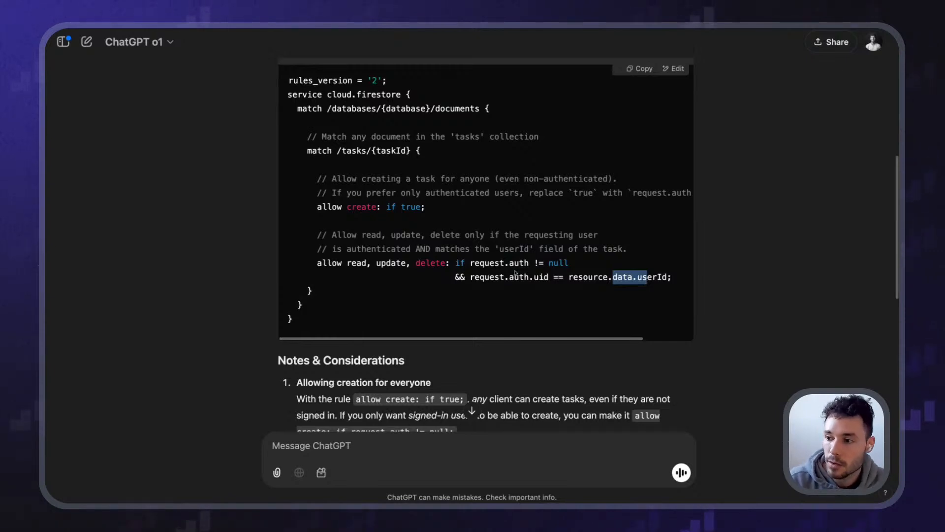
left_click_drag(508, 277, 534, 276)
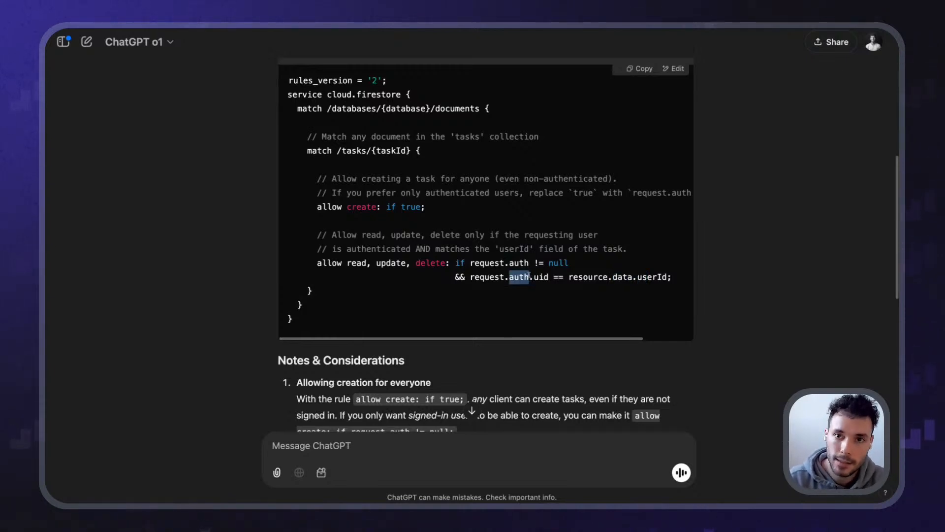
double_click(535, 277)
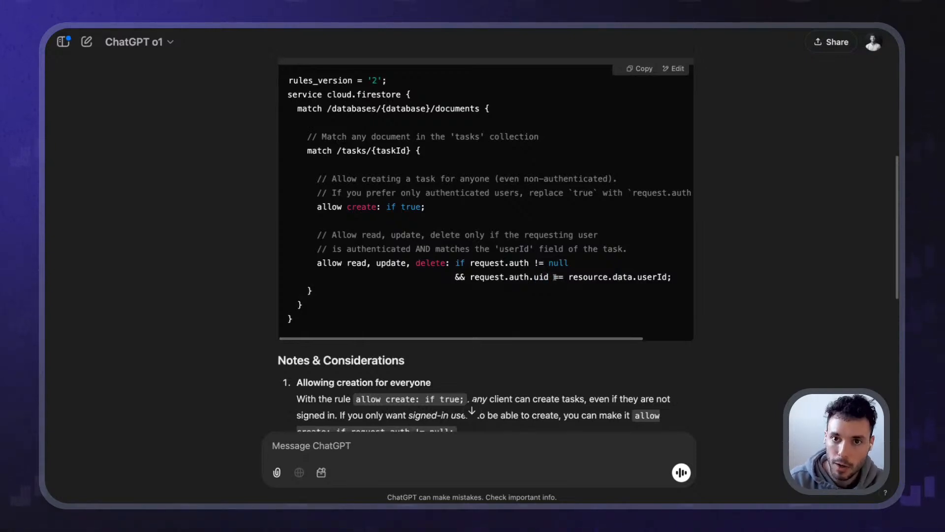
double_click(556, 276)
left_click(632, 275)
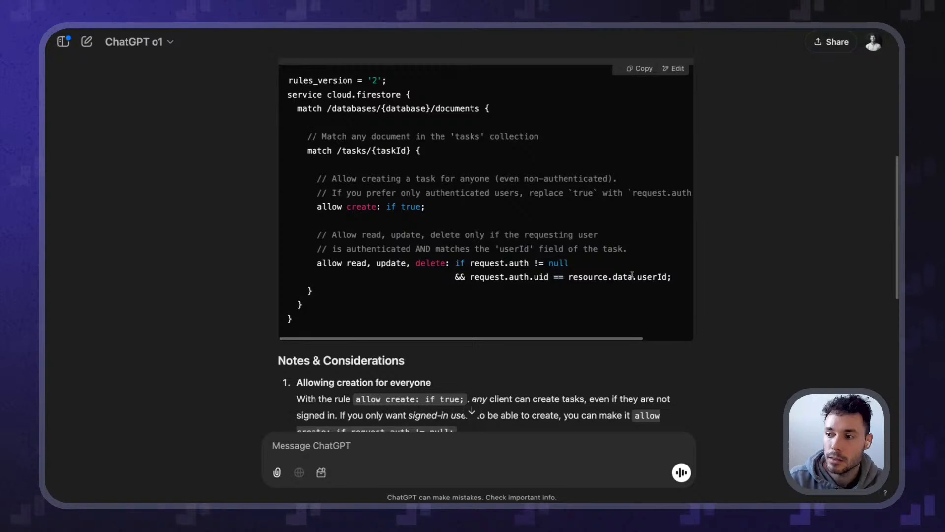
left_click_drag(638, 276, 667, 275)
left_click(667, 276)
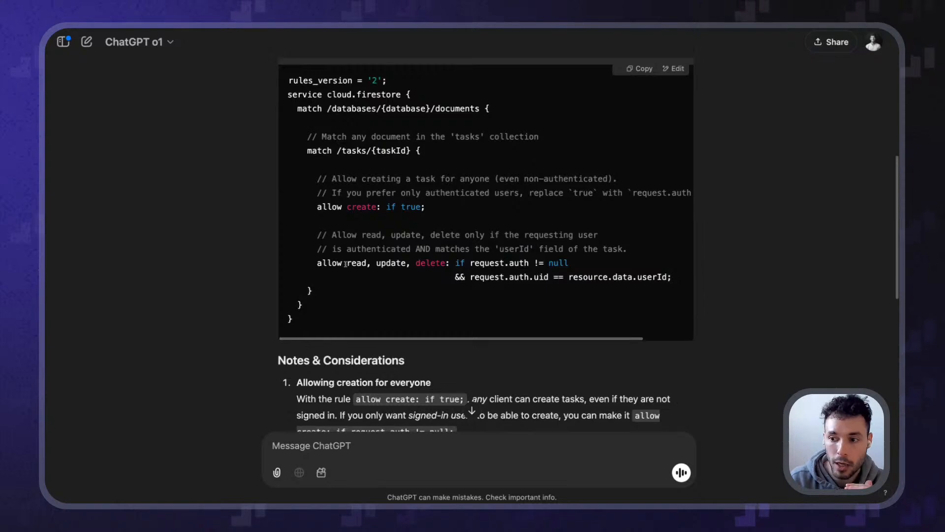
Point out read, update and delete as the owner-only operations
left_click_drag(347, 263, 379, 263)
double_click(391, 263)
double_click(429, 263)
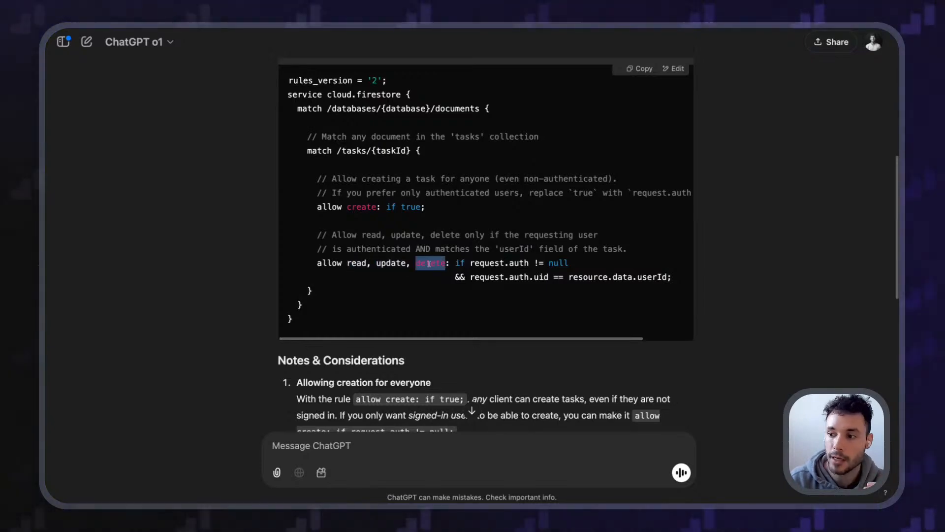
left_click(513, 266)
scroll(490, 283, "up", 1)
scroll(489, 289, "down", 2)
scroll(489, 289, "down", 3)
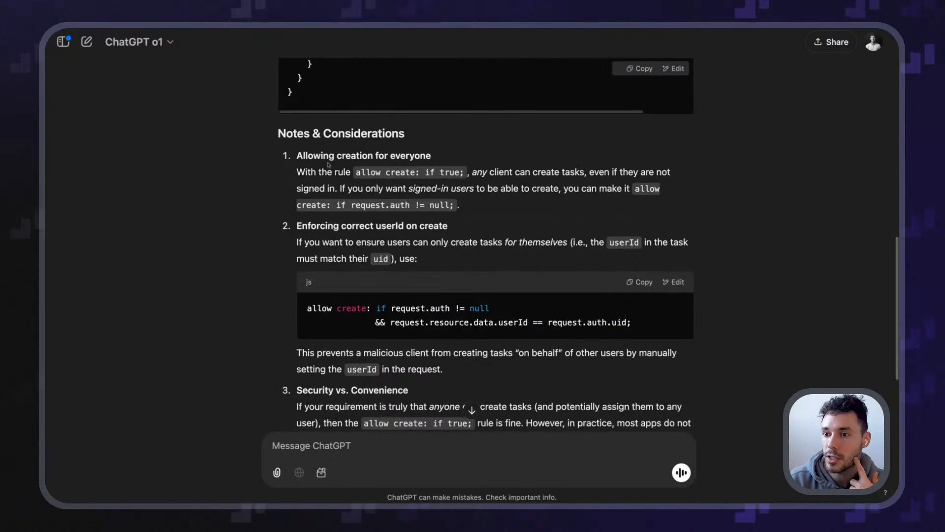
left_click_drag(436, 173, 352, 173)
left_click(433, 173)
left_click_drag(487, 173, 560, 175)
left_click(560, 174)
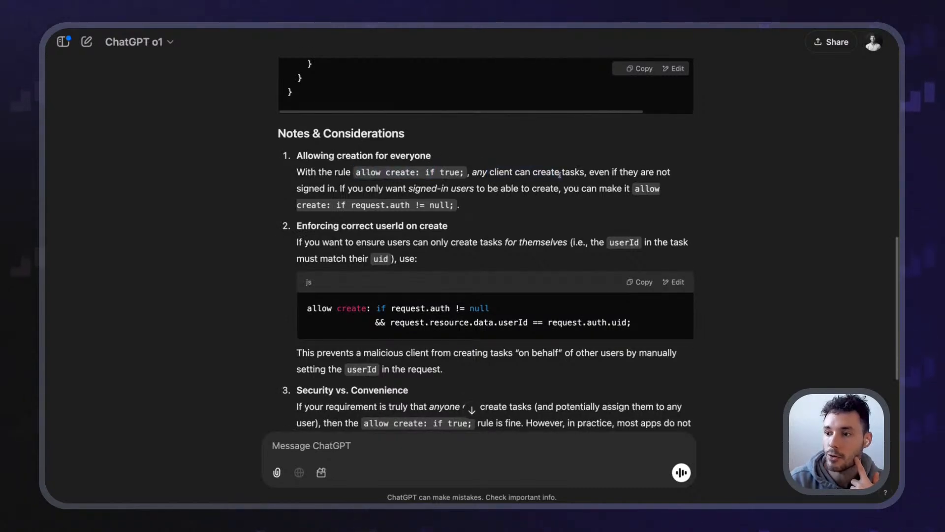
scroll(400, 221, "up", 1)
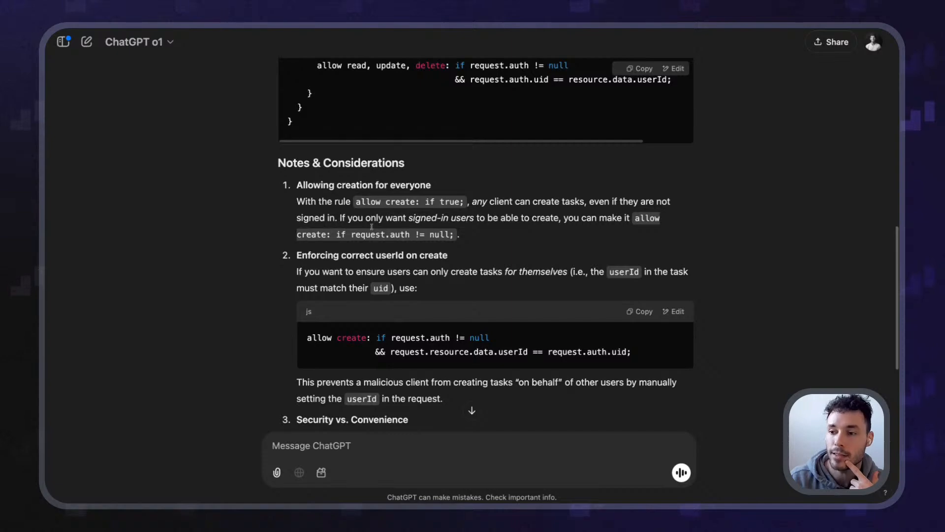
scroll(360, 209, "up", 5)
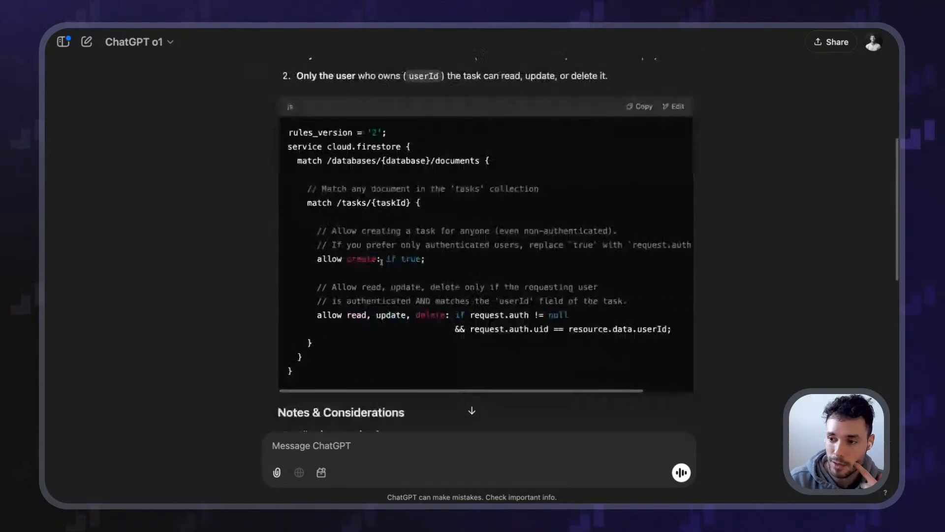
scroll(369, 246, "down", 1)
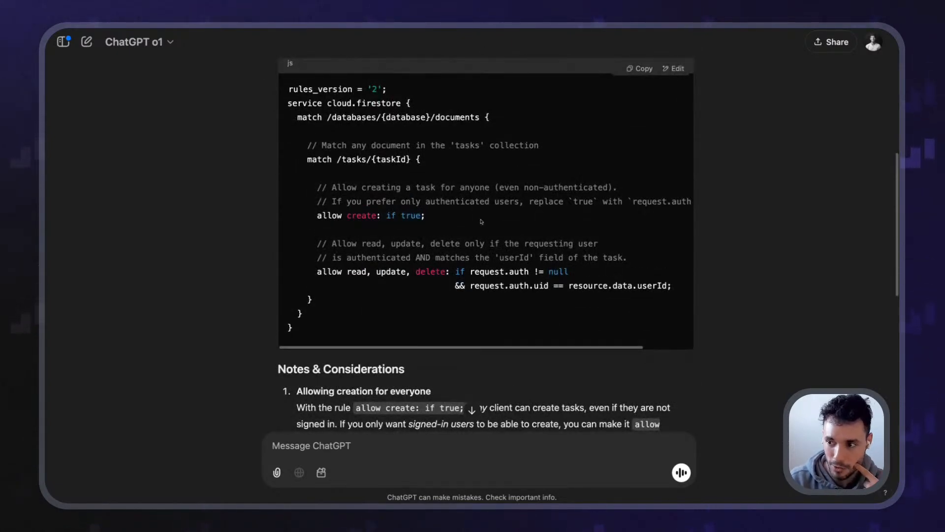
left_click_drag(314, 216, 382, 214)
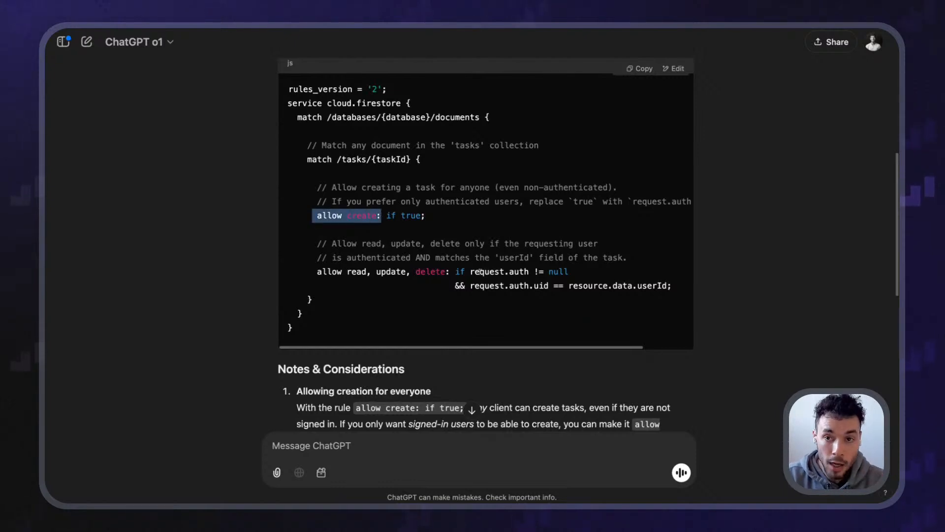
left_click_drag(485, 272, 552, 272)
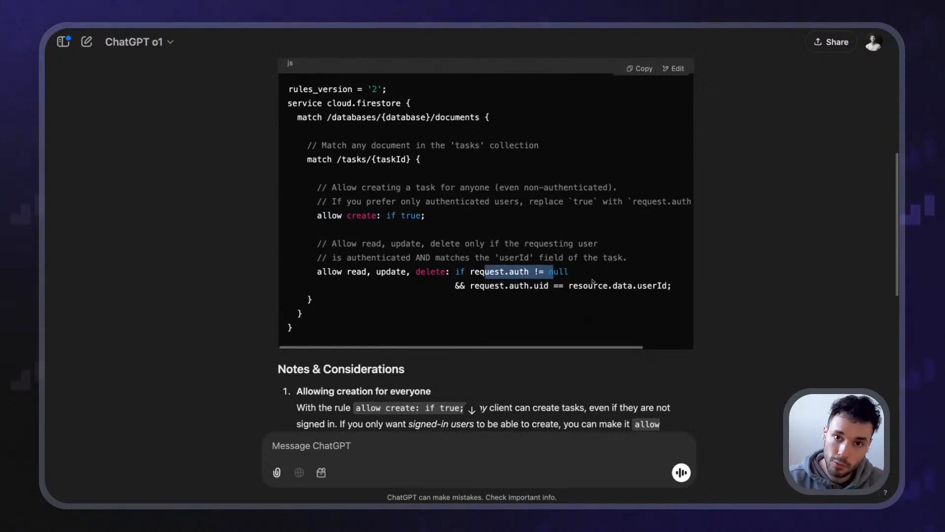
scroll(593, 281, "down", 8)
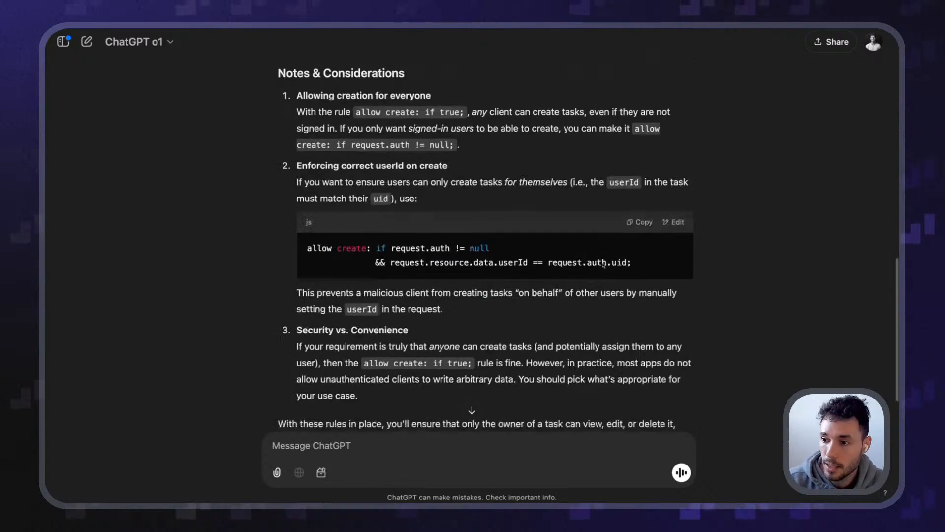
left_click_drag(297, 249, 466, 266)
left_click(471, 269)
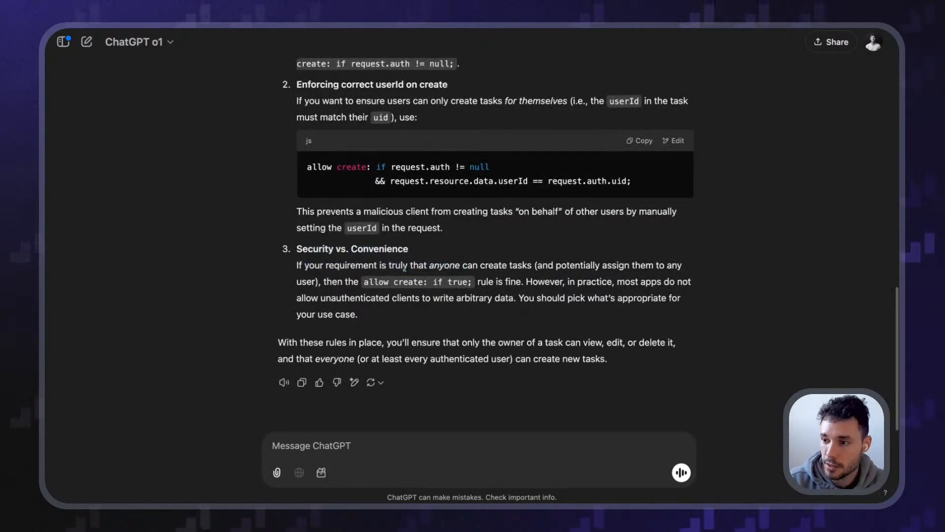
scroll(425, 277, "up", 5)
scroll(426, 278, "up", 4)
scroll(426, 279, "down", 9)
Ask ChatGPT to only allow signed-in users to create tasks, then return to the Firestore rules
left_click(447, 444)
type("you're right, only allow users to create tasks if they are logged in")
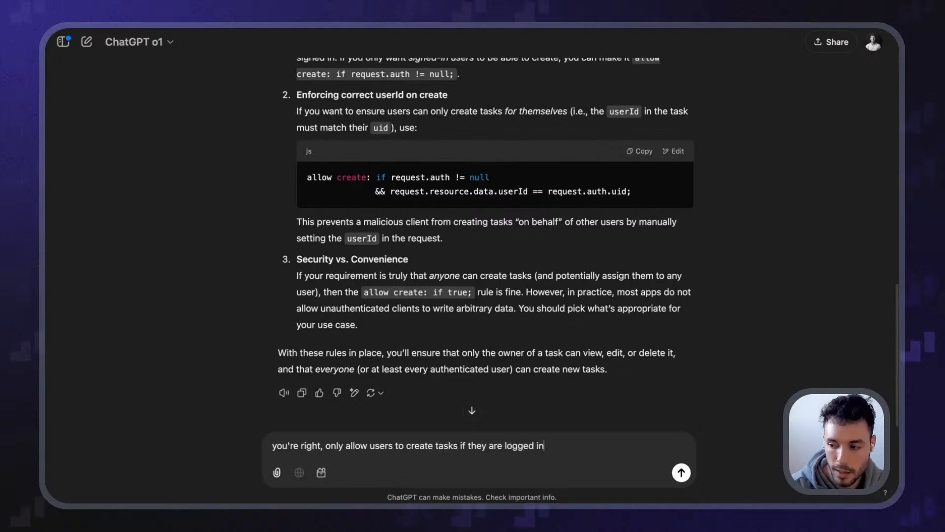
key("Return")
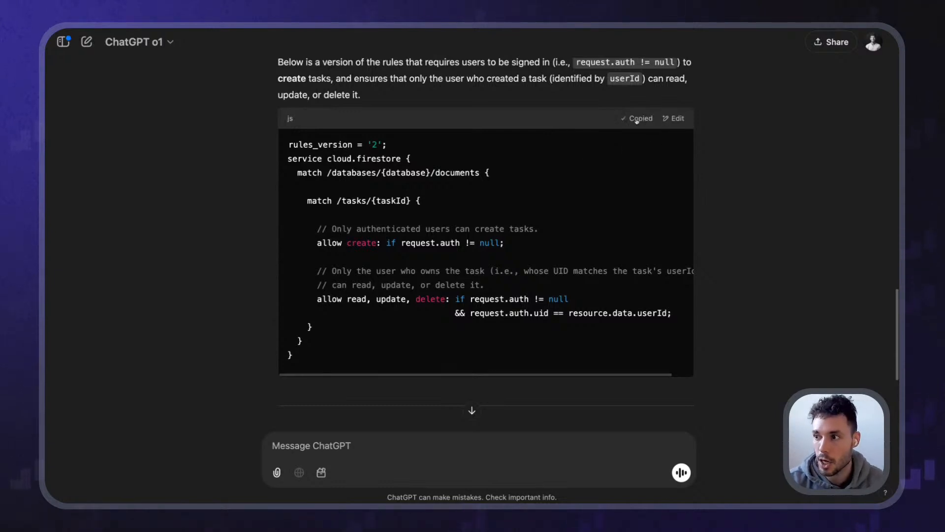
key("ctrl+shift+Tab")
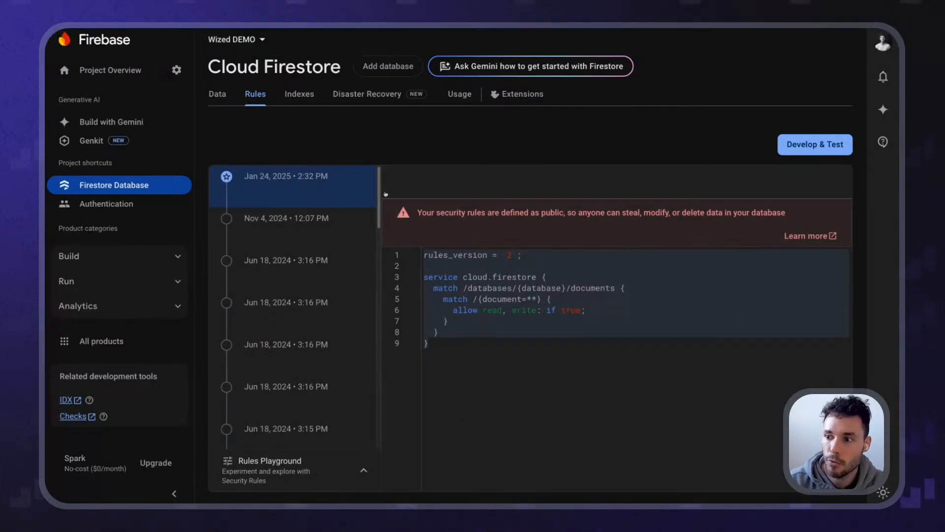
Replace the public rules with the pasted sign-in-only task rules and publish them
key("ctrl+a")
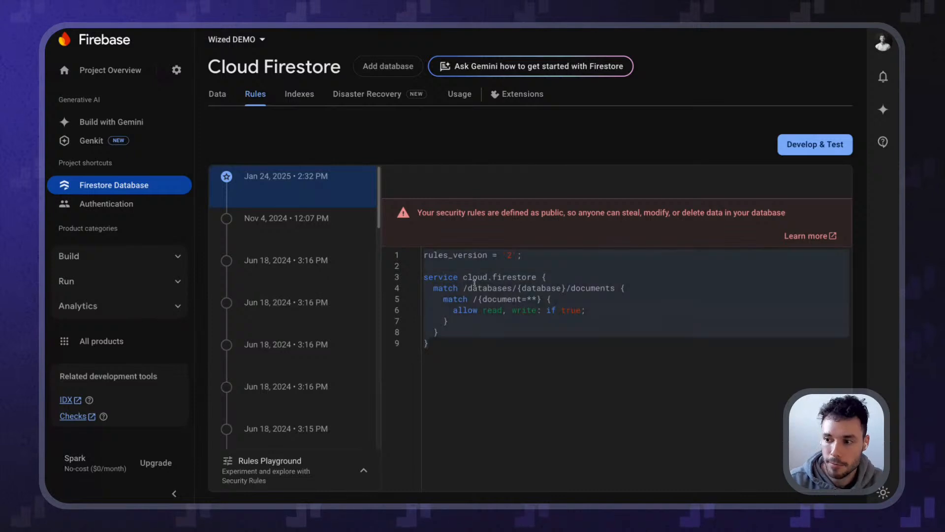
key("ctrl+v")
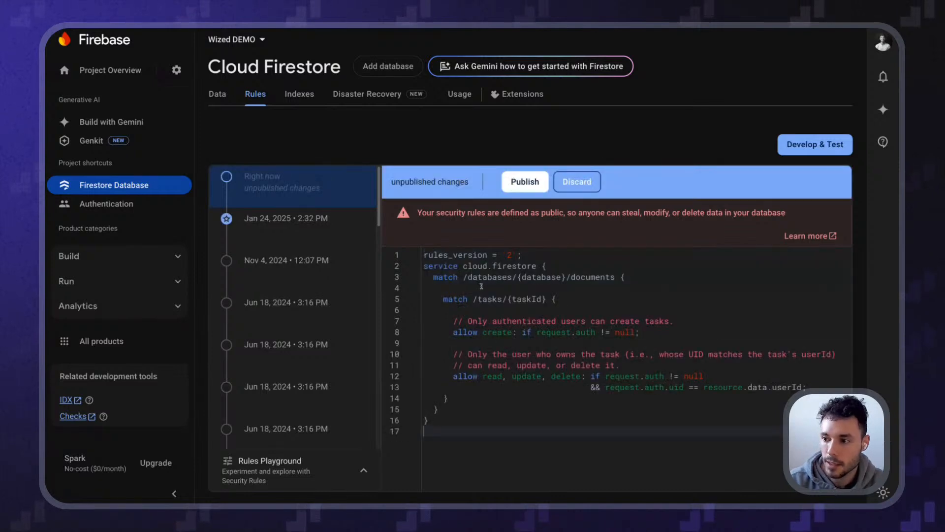
left_click(515, 186)
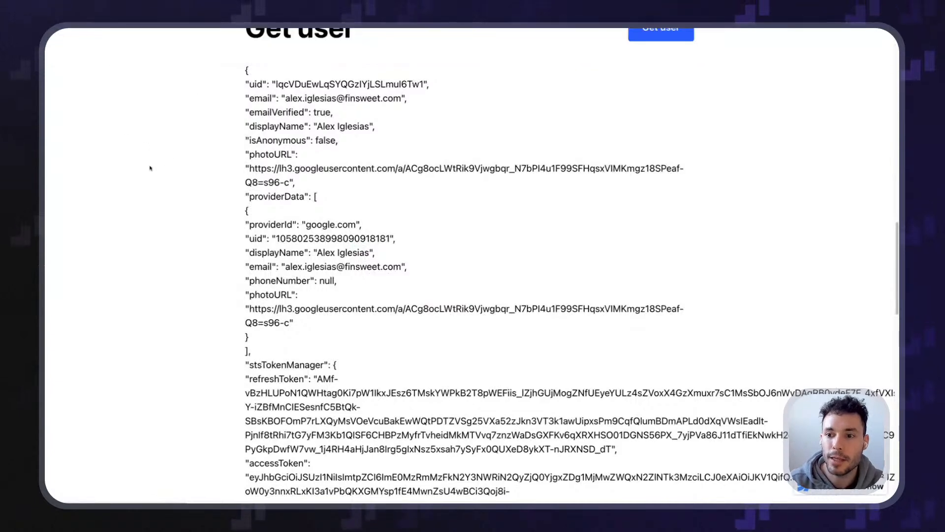
scroll(148, 166, "up", 15)
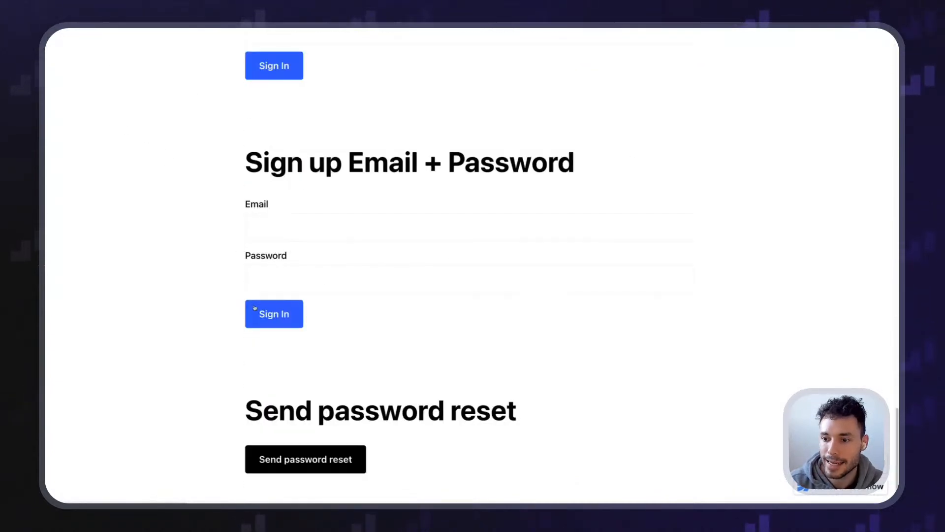
Open DevTools, clear the console, and filter the Network panel to Fetch/XHR requests
scroll(279, 379, "up", 10)
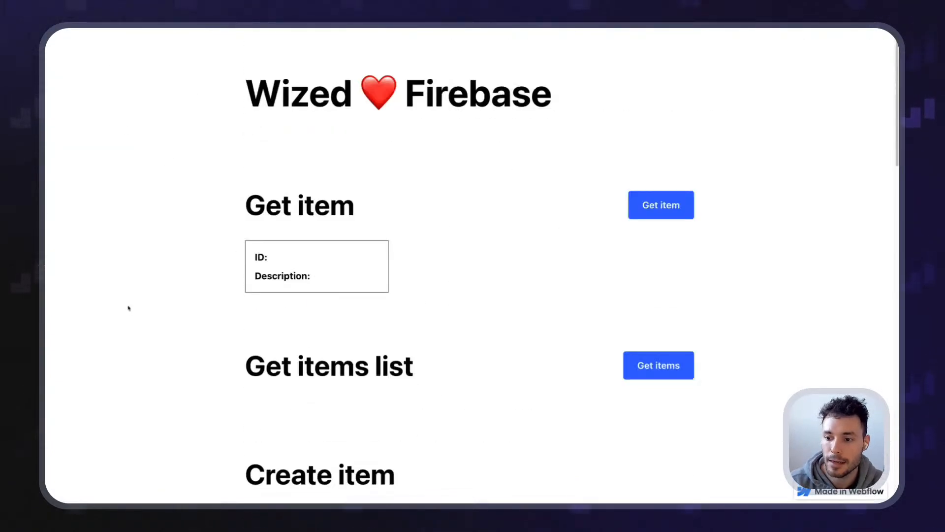
scroll(129, 308, "down", 8)
scroll(127, 308, "up", 8)
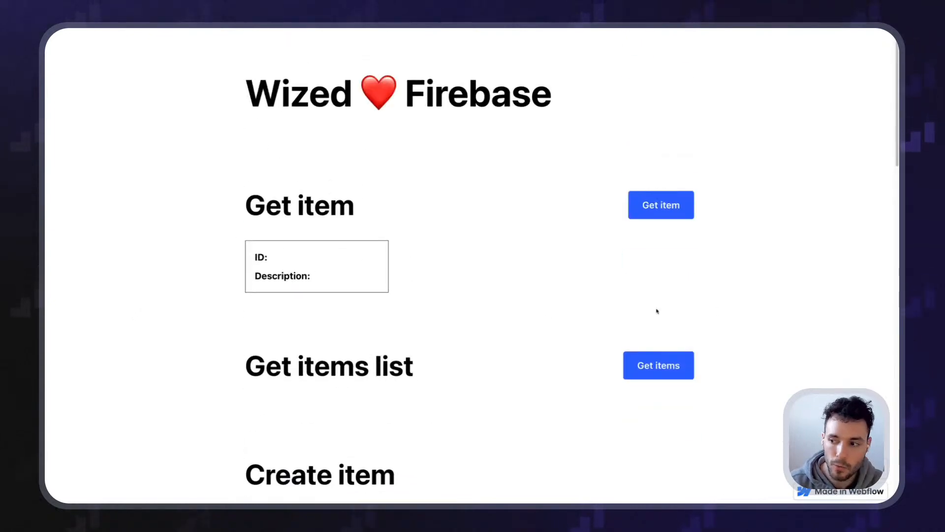
scroll(443, 326, "down", 3)
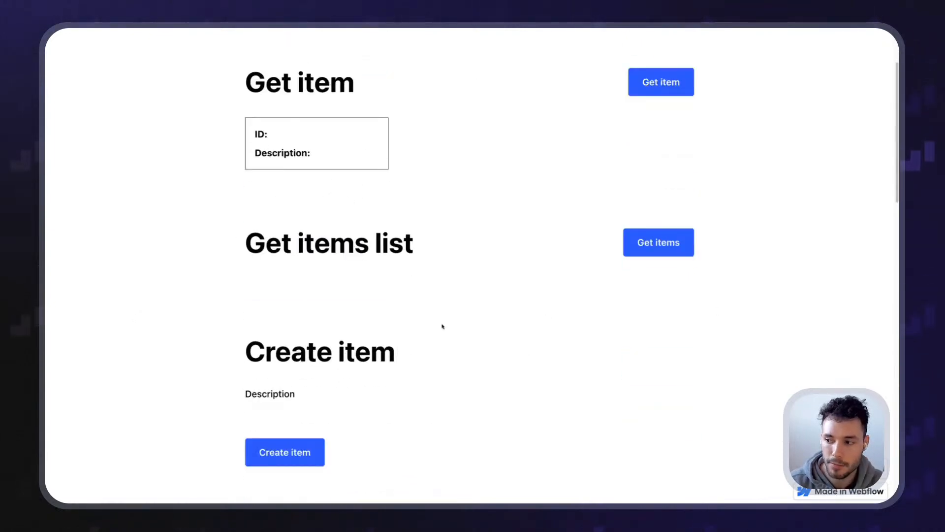
key("super+alt+i")
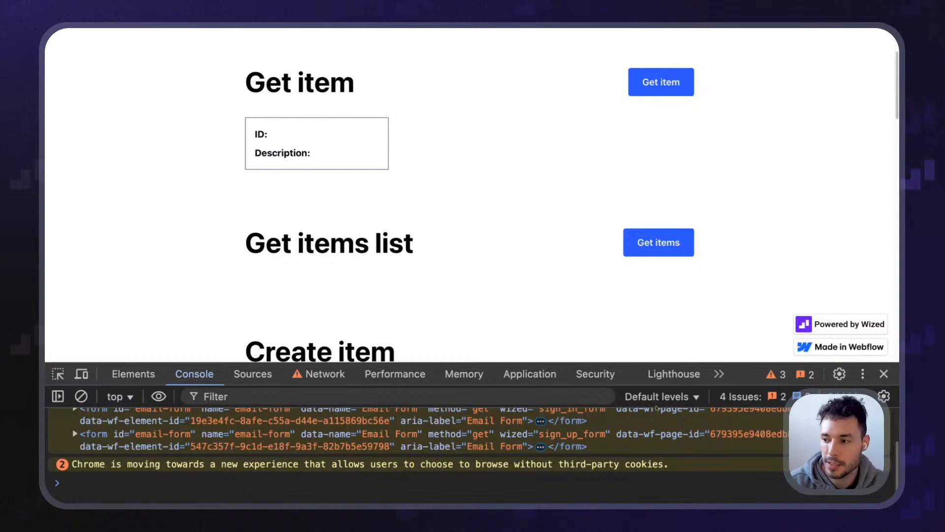
left_click_drag(744, 362, 754, 257)
key("super+k")
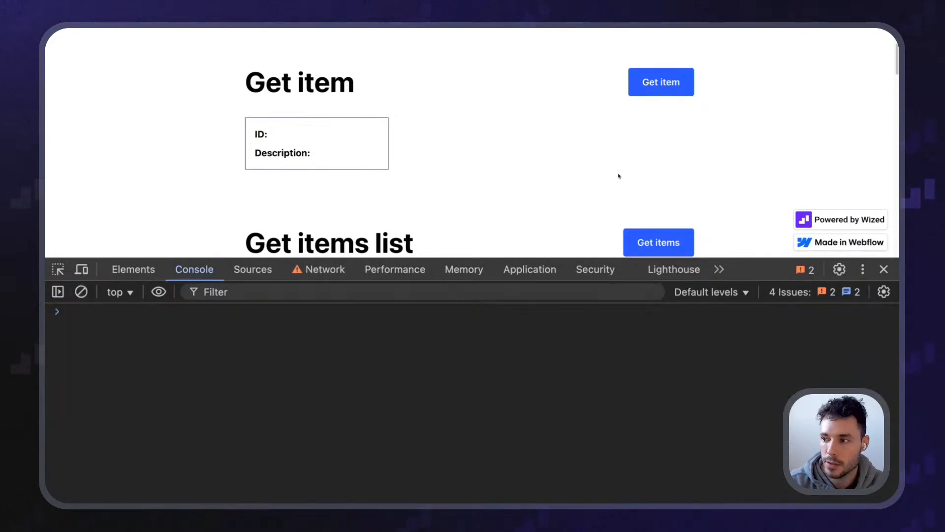
scroll(640, 157, "down", 3)
left_click(323, 270)
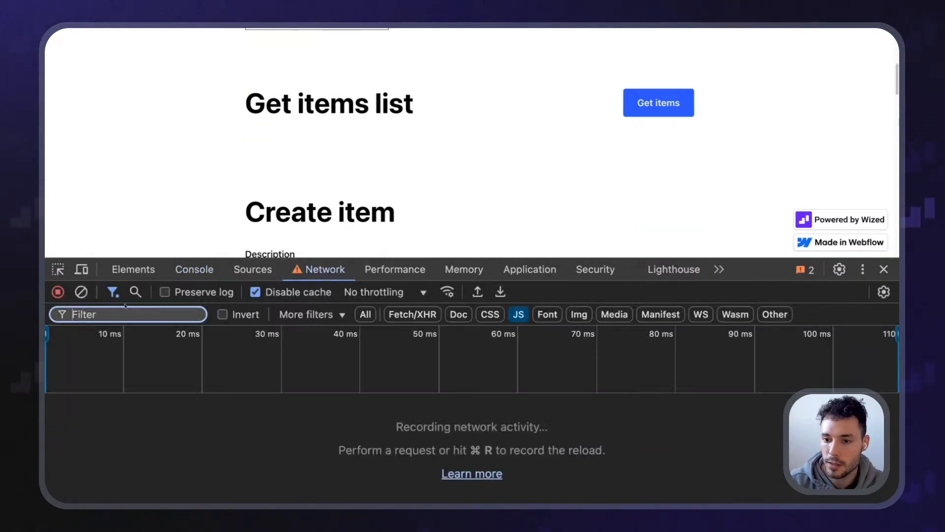
left_click(366, 314)
left_click(412, 315)
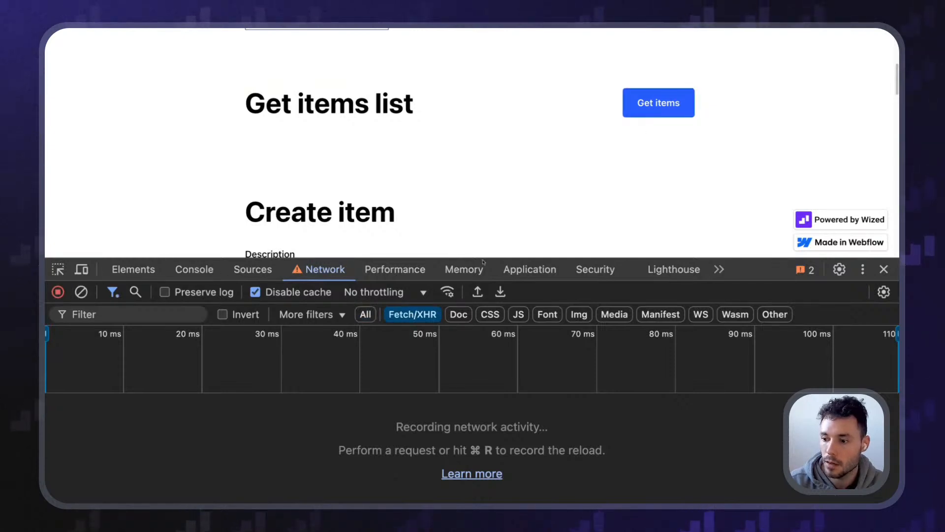
double_click(181, 139)
left_click(145, 119)
Reload the page, clear the network log, and close DevTools showing Get user as null
key("super+r")
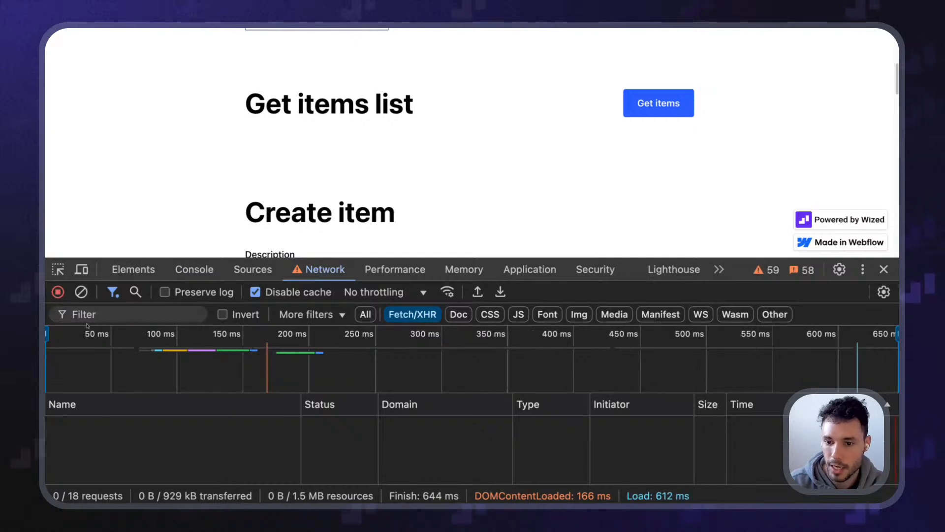
left_click(81, 291)
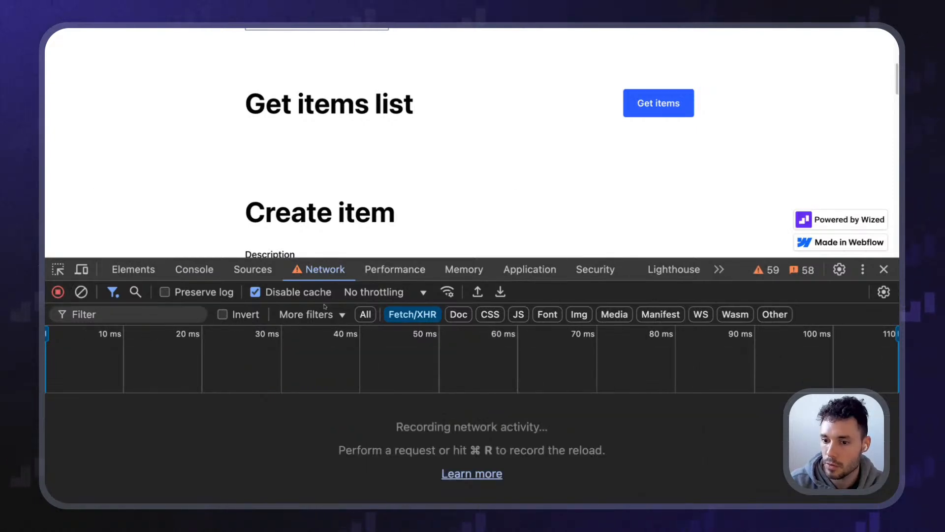
left_click(416, 318)
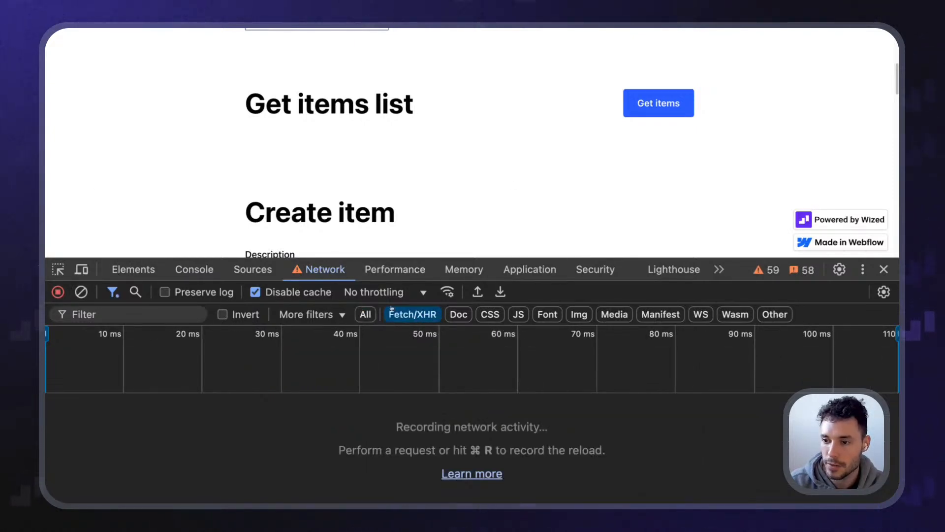
left_click(395, 270)
left_click(319, 271)
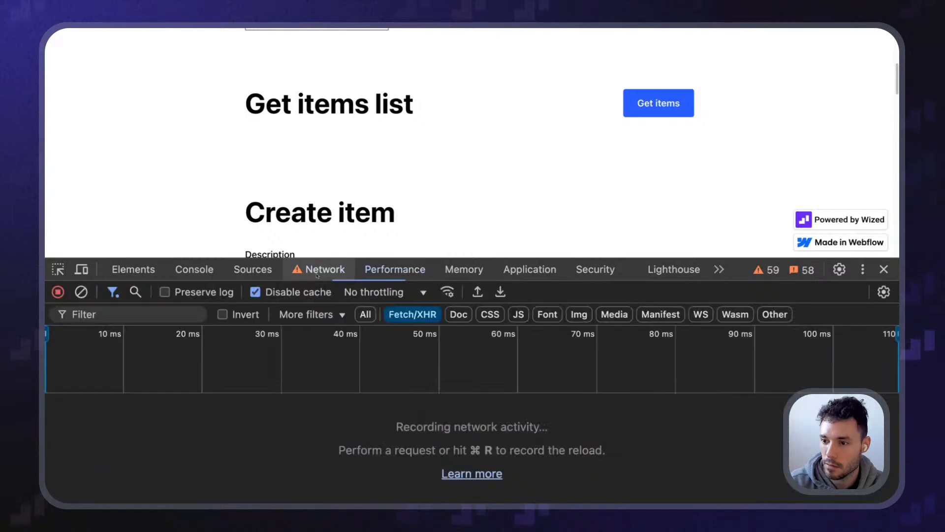
left_click(884, 269)
left_click(454, 166)
scroll(350, 208, "up", 5)
scroll(295, 246, "down", 9)
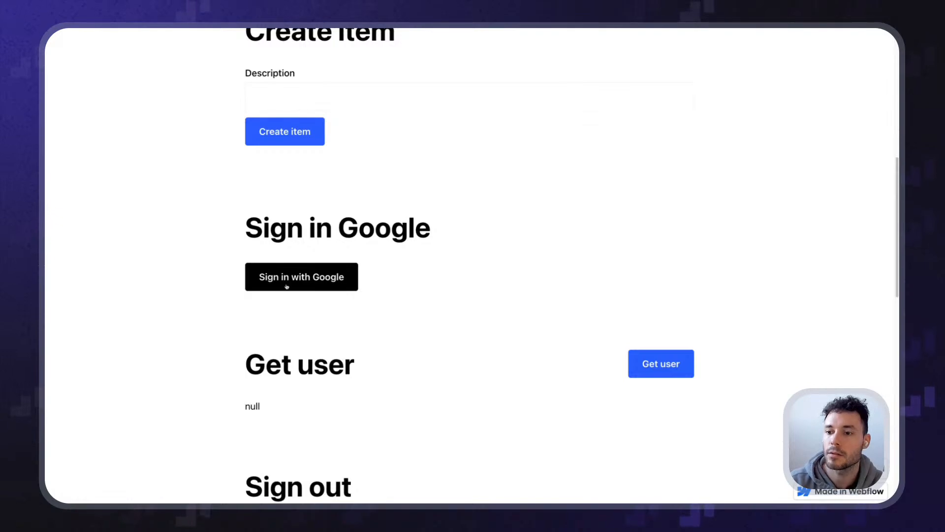
Sign in to the Webflow test page with the second listed Google account
left_click(317, 276)
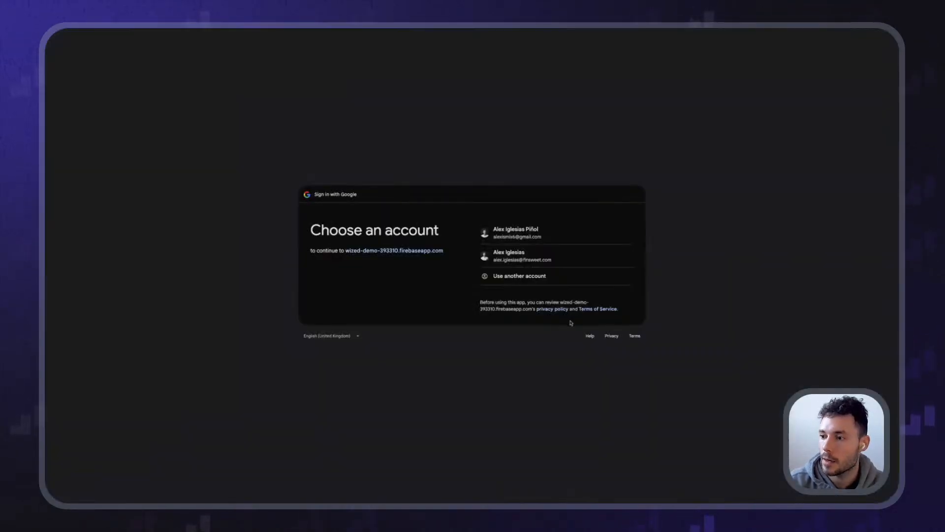
left_click(537, 257)
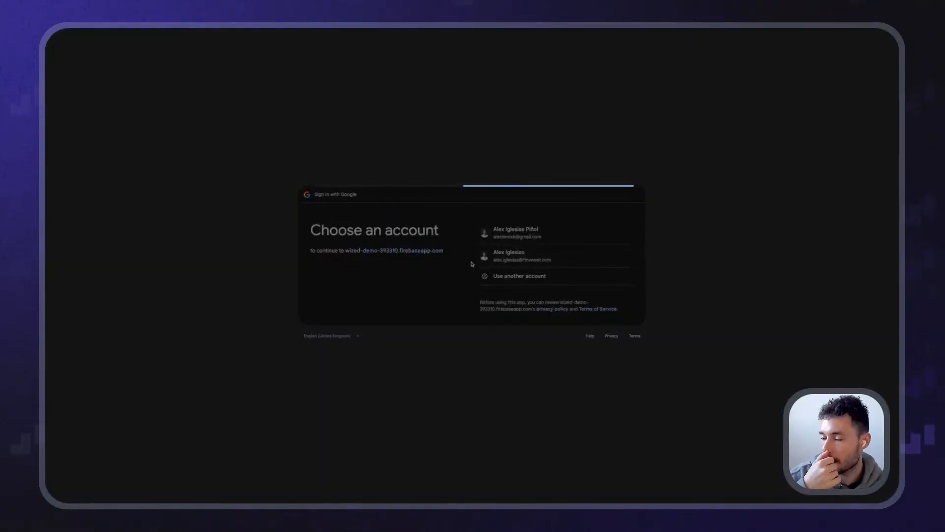
scroll(472, 266, "up", 9)
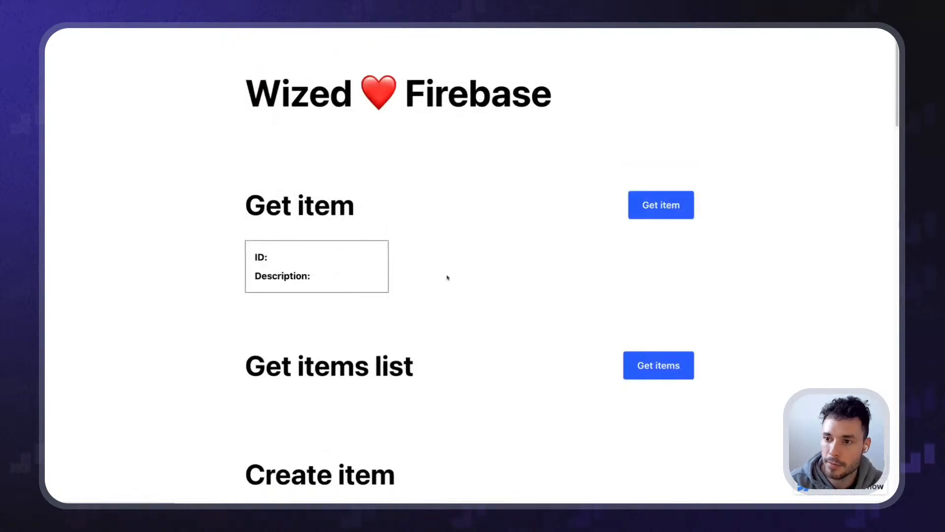
scroll(526, 352, "down", 5)
Load the items list and highlight the two returned task cards
left_click(654, 146)
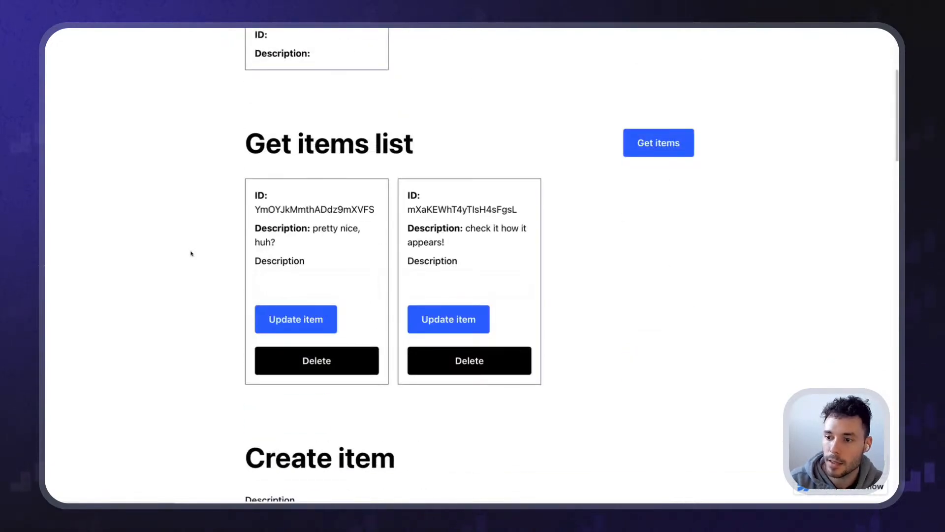
left_click_drag(192, 253, 599, 338)
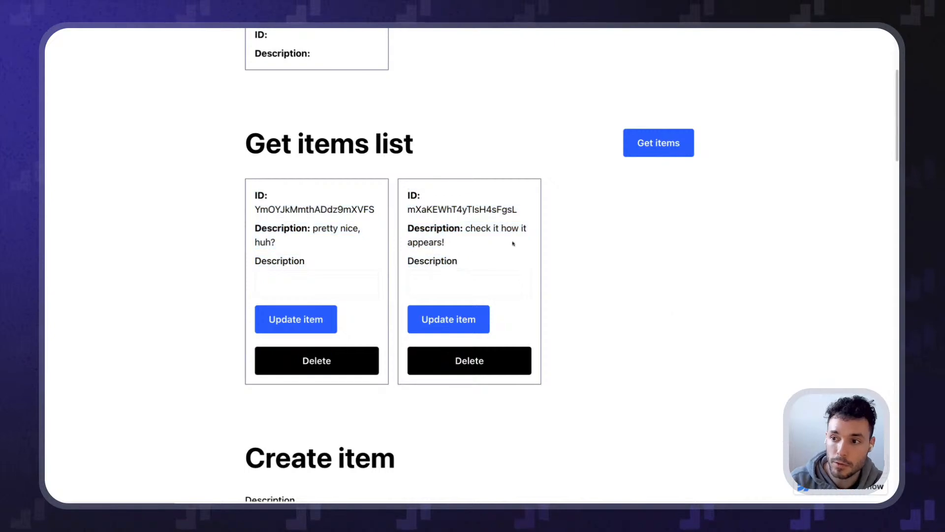
scroll(551, 243, "down", 3)
scroll(603, 236, "up", 1)
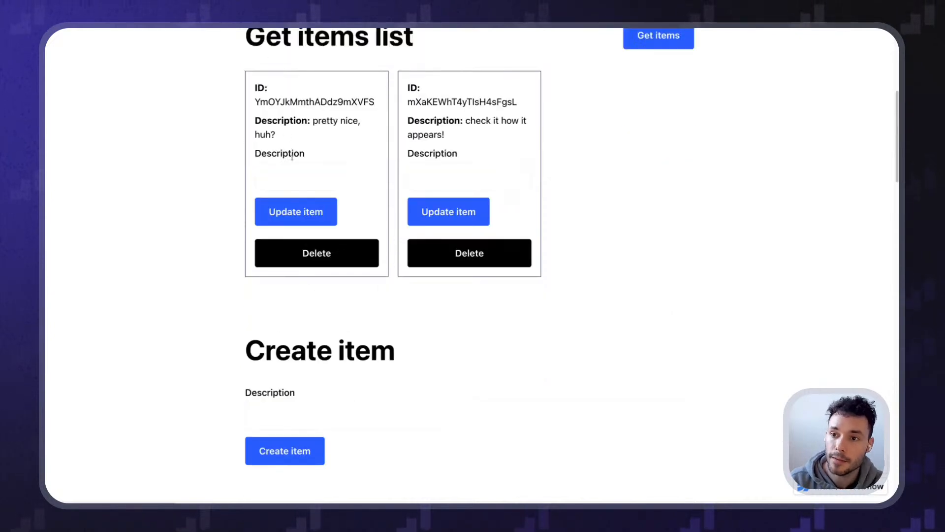
left_click(585, 282)
Check the Get user output details on the page
scroll(373, 294, "up", 1)
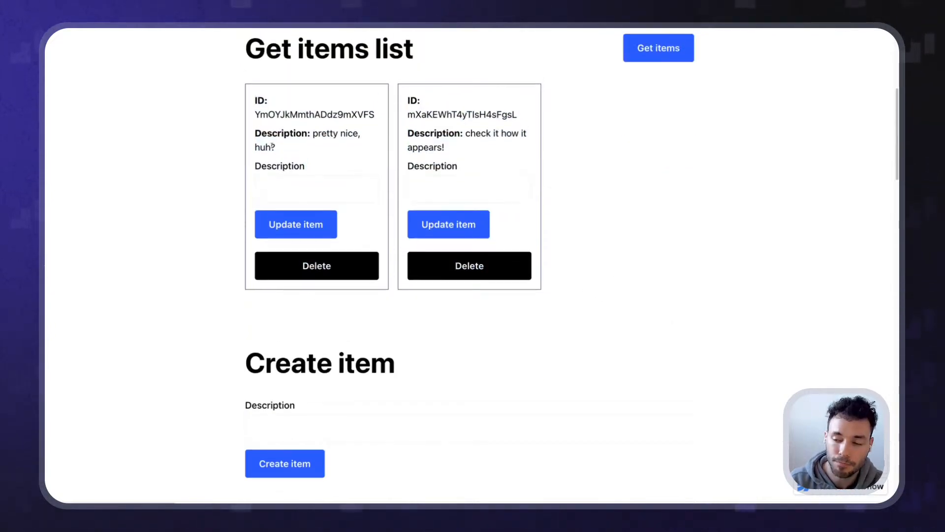
left_click_drag(250, 85, 448, 306)
scroll(447, 306, "down", 9)
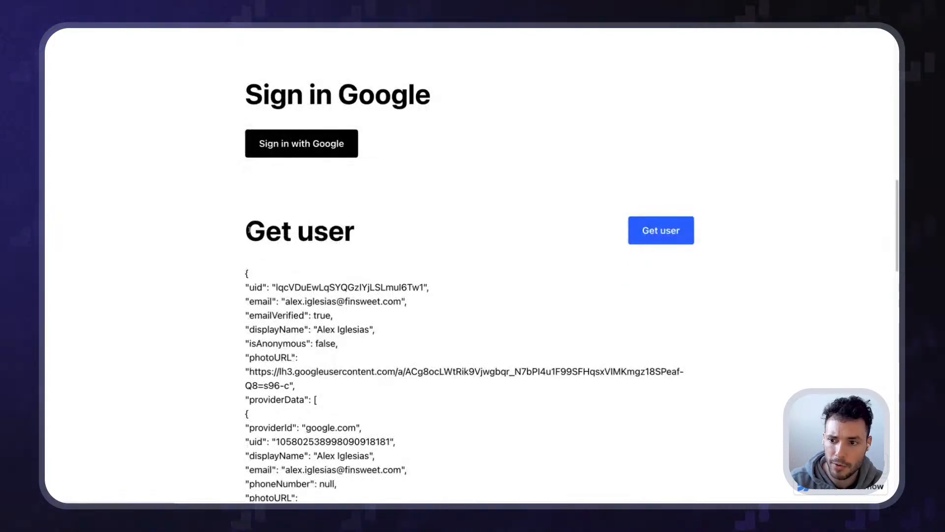
left_click_drag(246, 283, 460, 293)
left_click(459, 291)
scroll(443, 305, "up", 10)
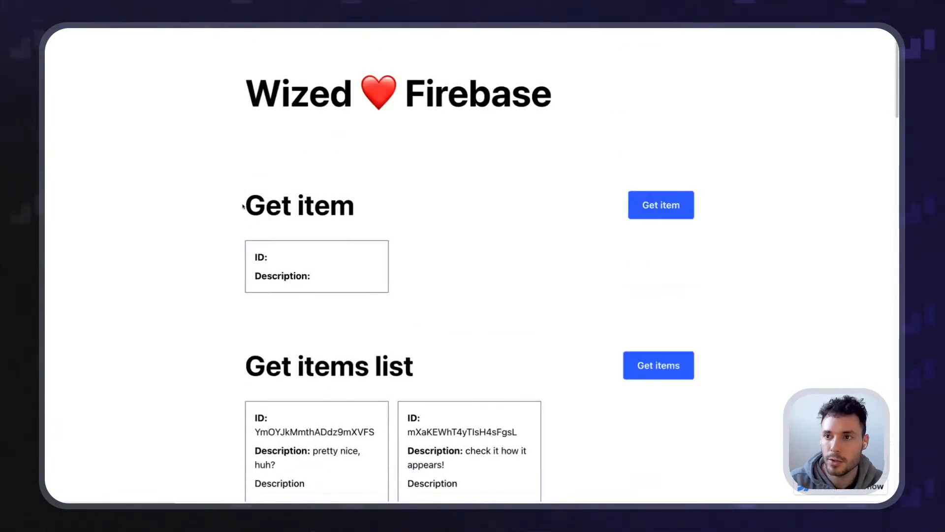
mouse_move(344, 30)
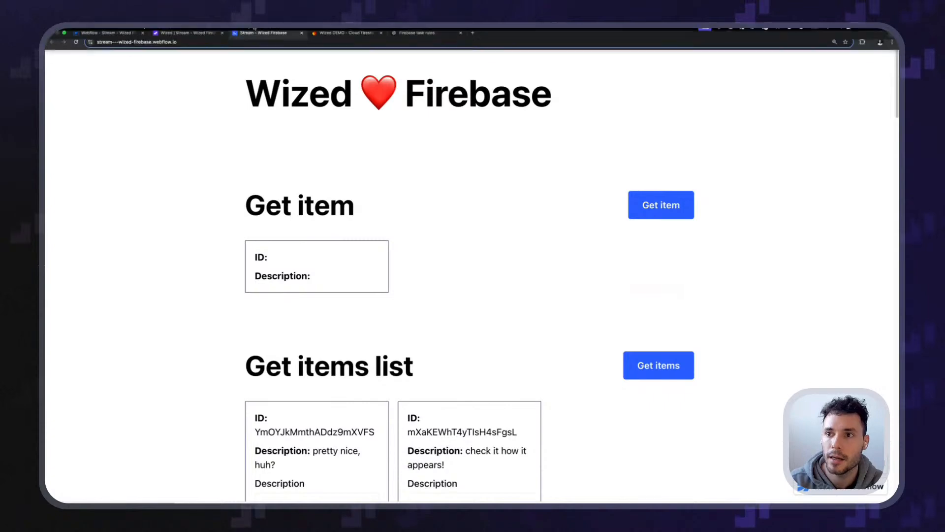
Copy the signed-in user's UID from Firebase Authentication's Users list
left_click(346, 41)
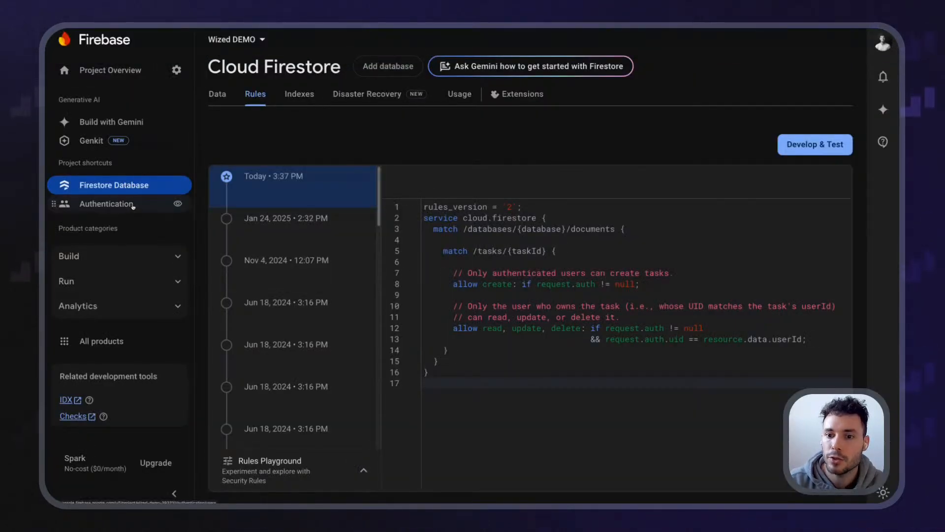
left_click(131, 203)
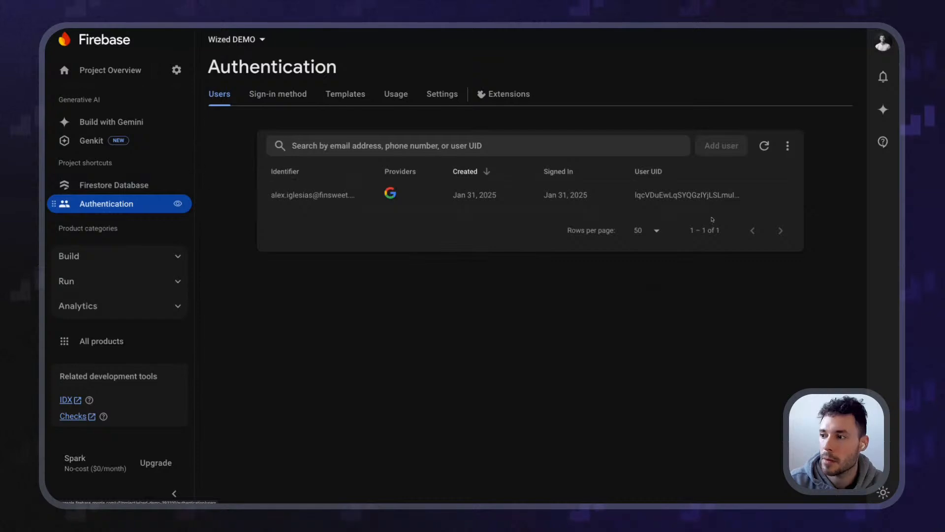
left_click(768, 195)
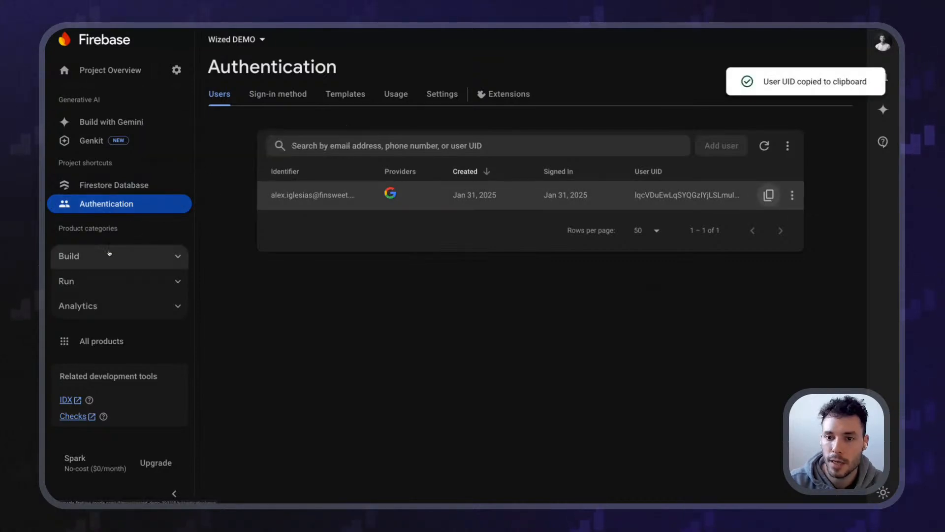
Add a userId field with value 1234 to the first document in tasks
left_click(114, 185)
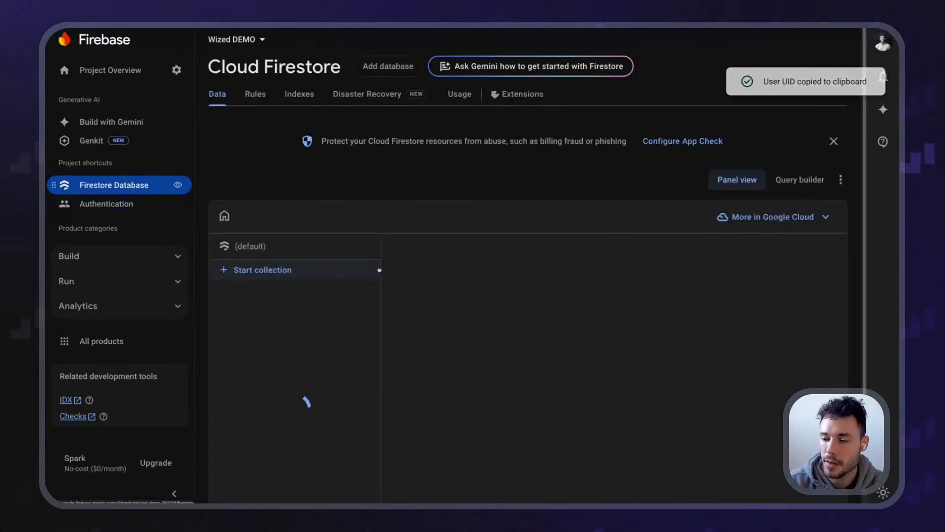
left_click(261, 310)
scroll(453, 308, "down", 1)
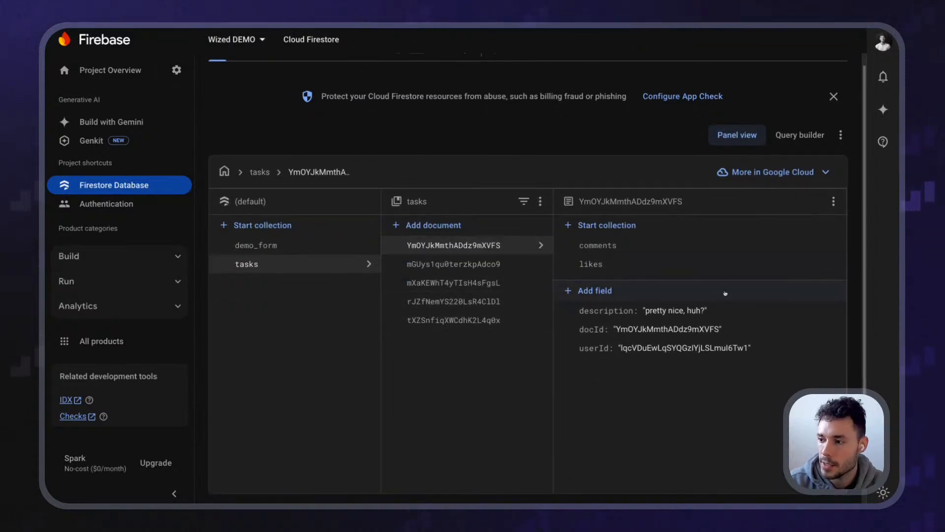
left_click(599, 291)
type("userId")
key("Tab")
key("Tab")
type("1234")
key("Return")
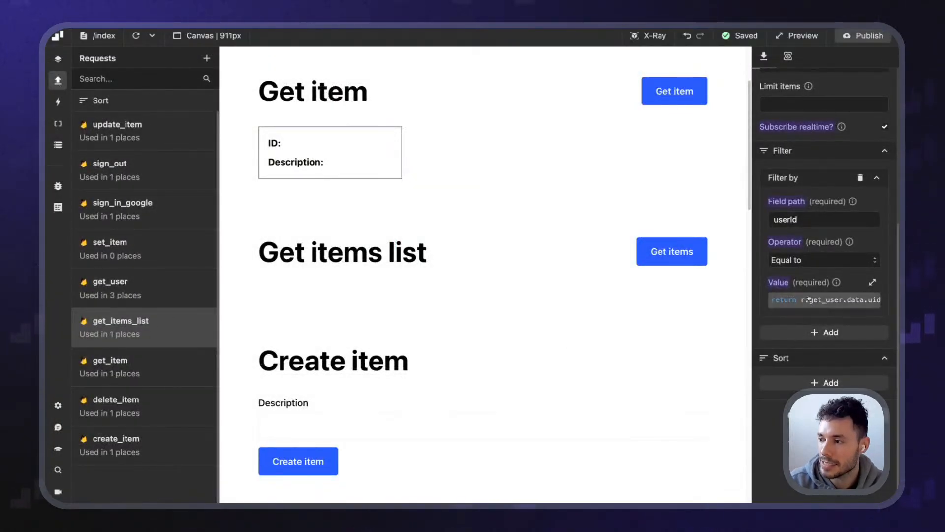
Replace r.get_user.data.uid with "1234" in get_items_list's filter value and publish the site
left_click(857, 301)
left_click_drag(269, 208, 352, 209)
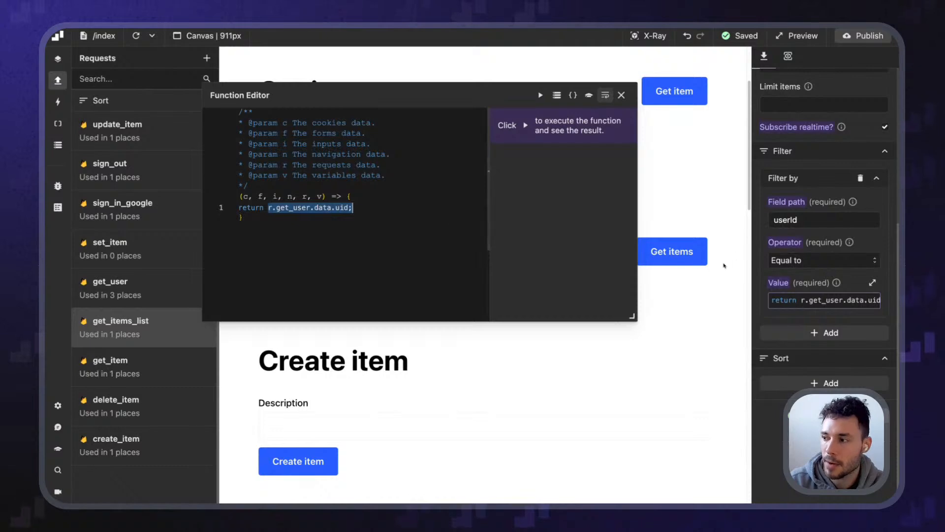
key("BackSpace")
type("\"1234\"")
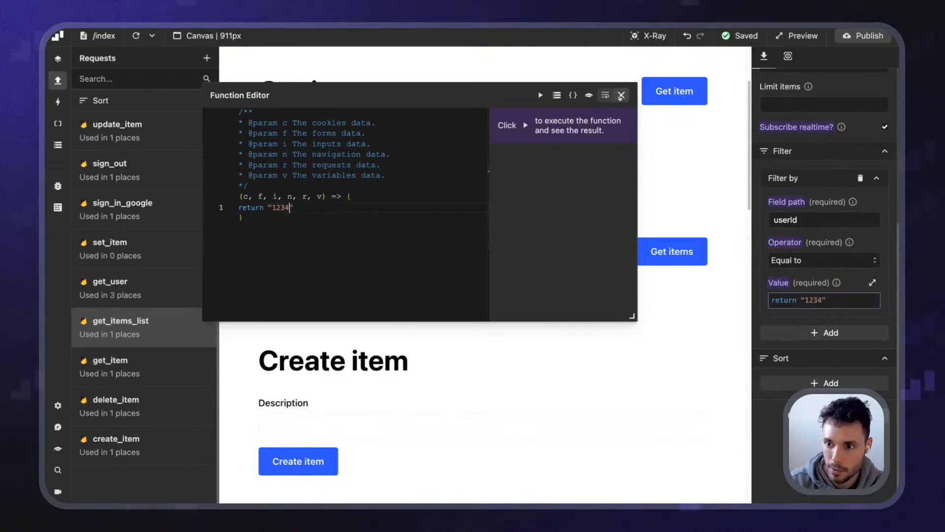
left_click(621, 95)
left_click(865, 35)
left_click(828, 212)
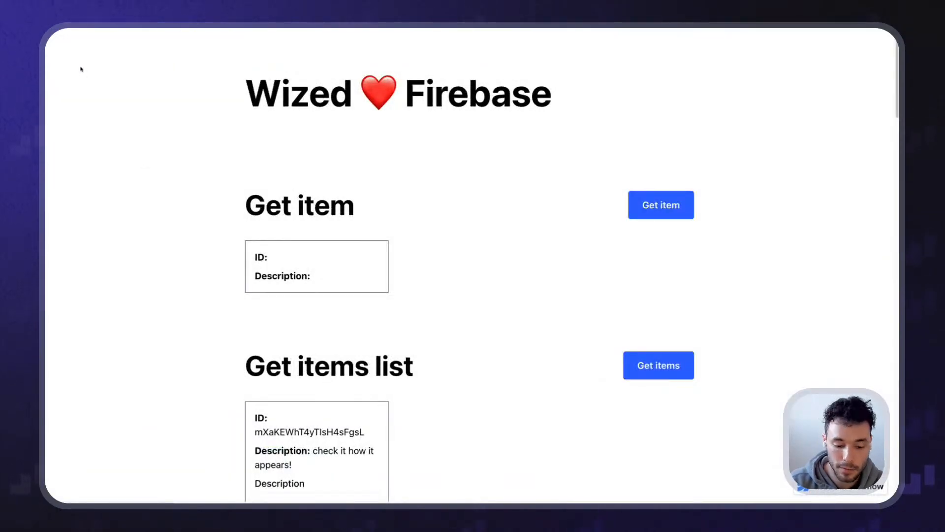
With DevTools open on the Network log, fetch the items list on the live page
scroll(211, 220, "down", 5)
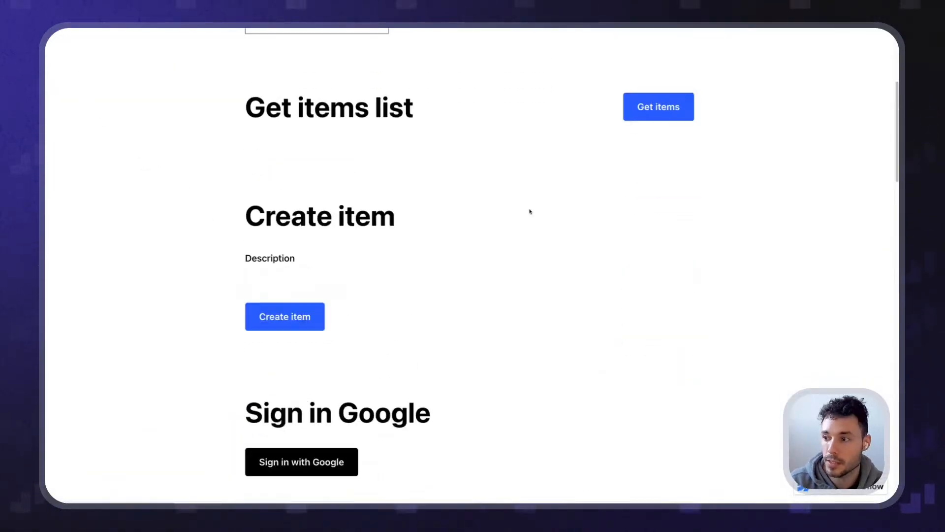
scroll(612, 228, "up", 3)
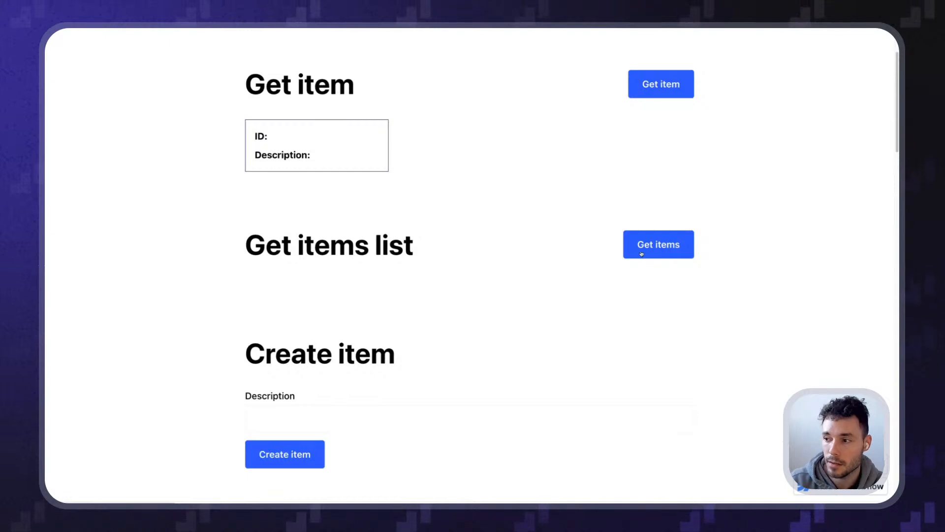
key("super+alt+i")
left_click(194, 269)
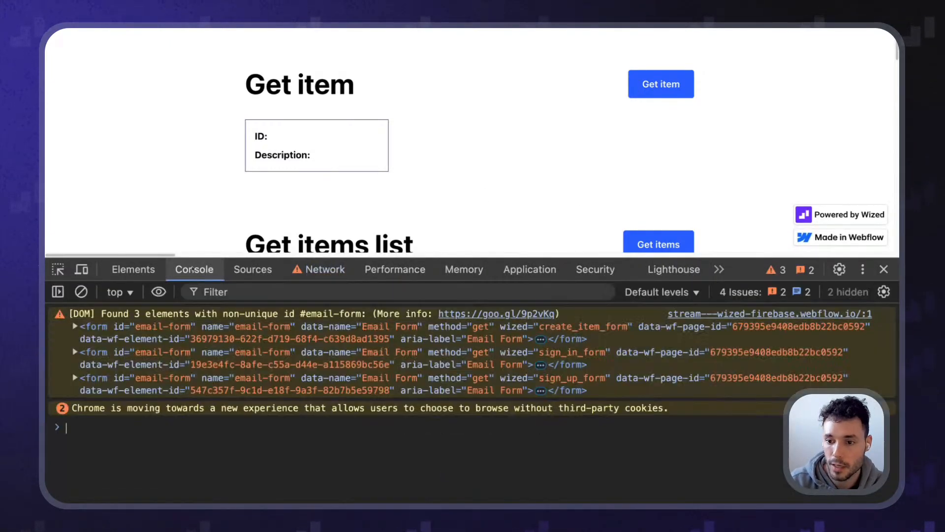
left_click(311, 270)
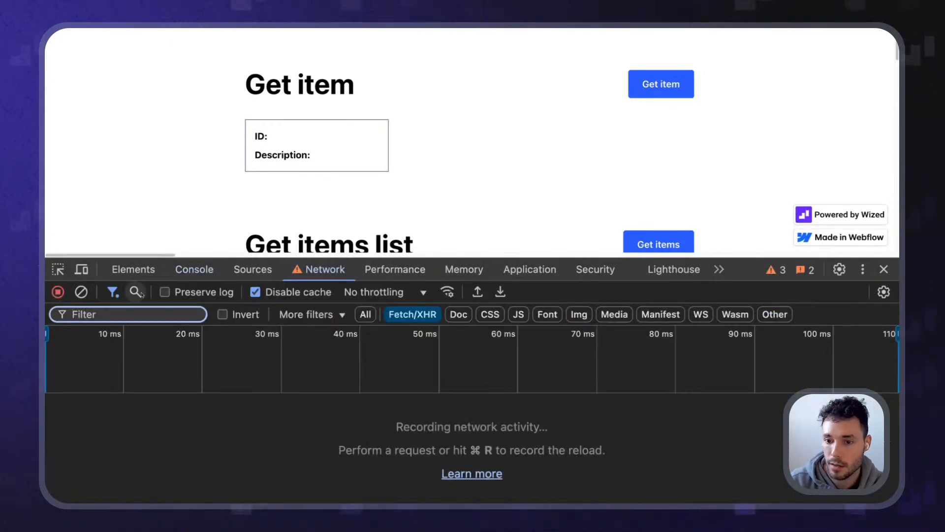
scroll(481, 200, "down", 3)
scroll(576, 205, "up", 1)
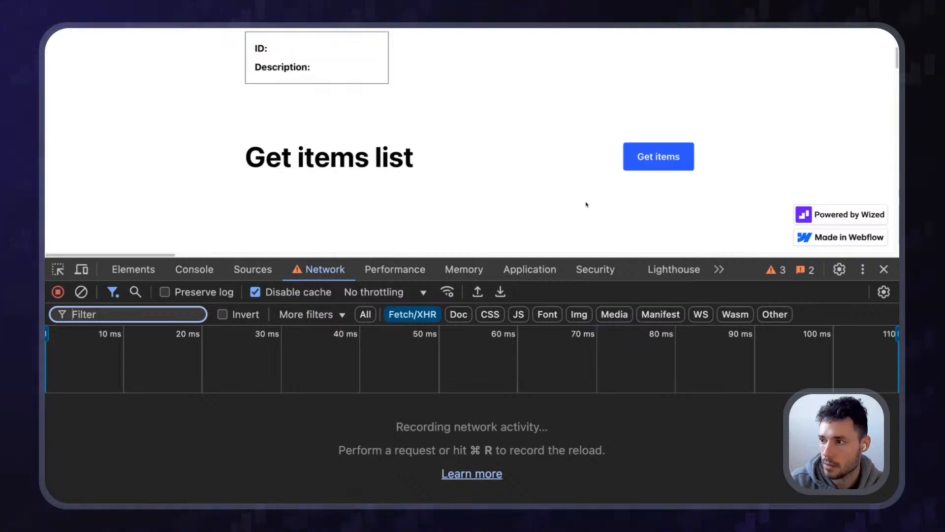
left_click(652, 158)
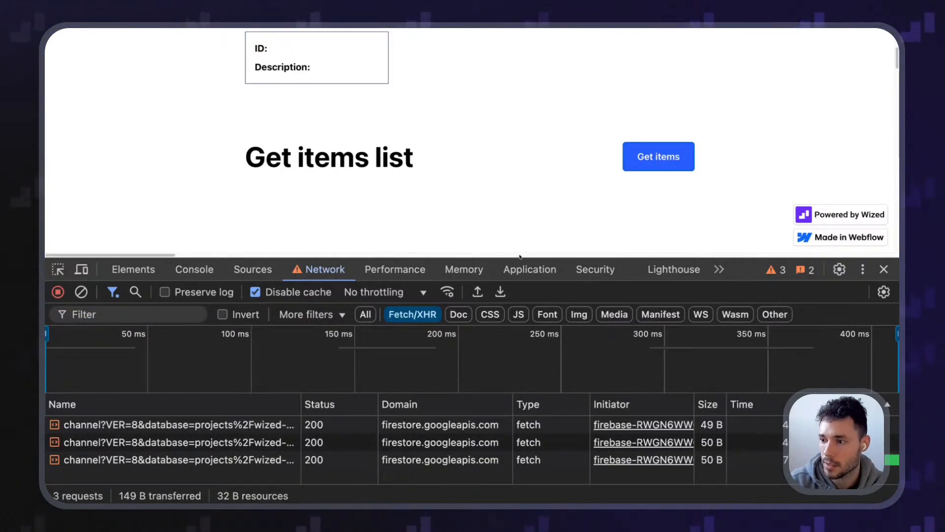
Inspect the Firestore channel requests' preview, payload and headers, then close DevTools
left_click_drag(497, 257, 497, 131)
left_click(127, 332)
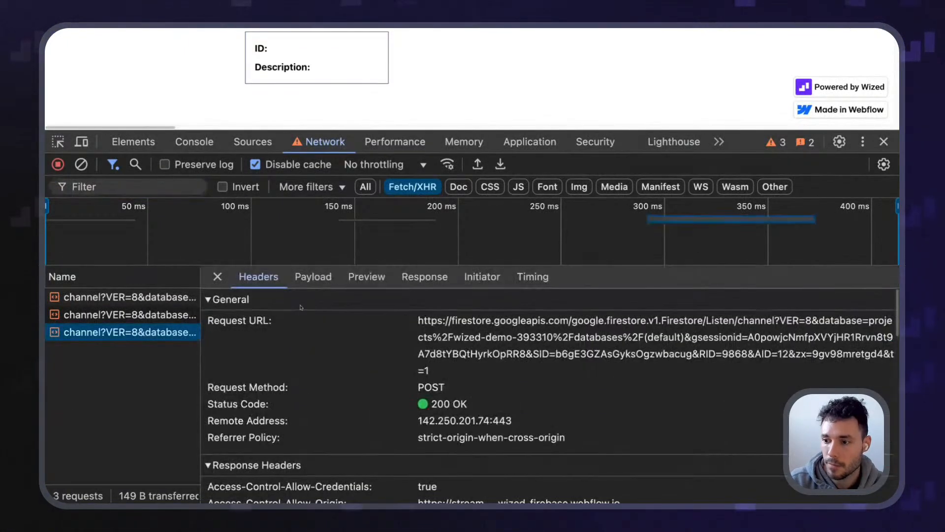
left_click(367, 277)
left_click(317, 278)
left_click(367, 277)
left_click(258, 276)
left_click(218, 276)
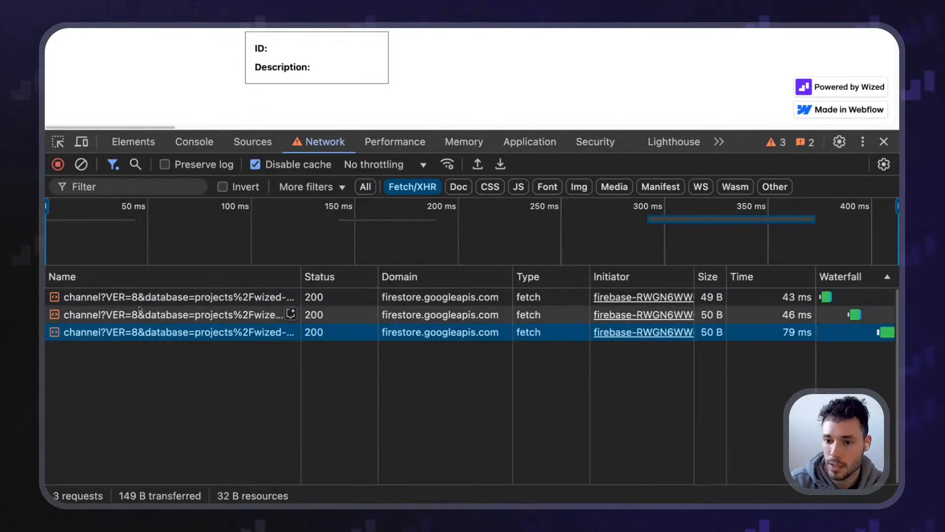
left_click(143, 297)
left_click(218, 277)
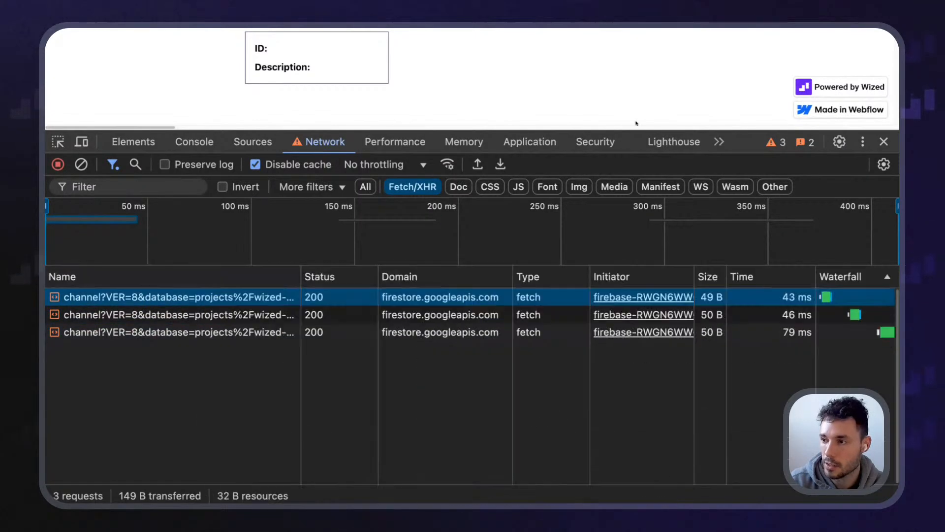
left_click_drag(545, 130, 546, 351)
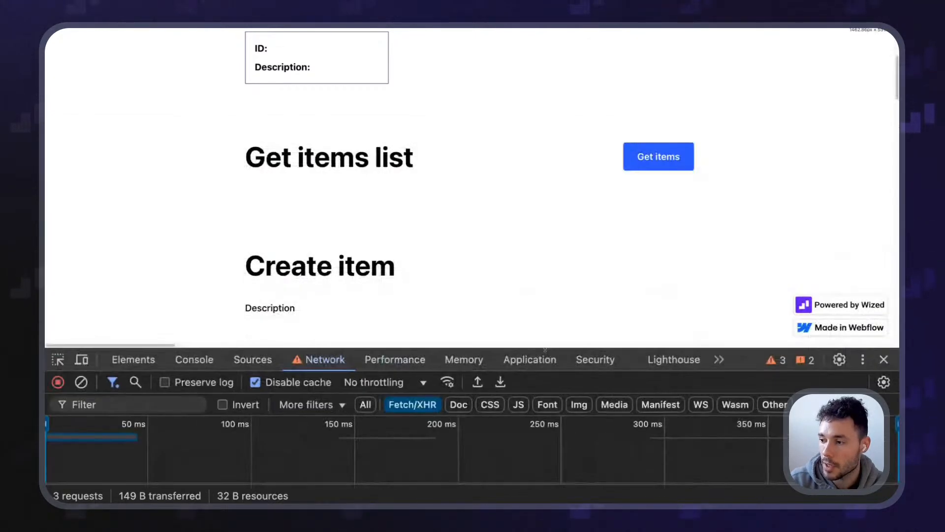
left_click(885, 360)
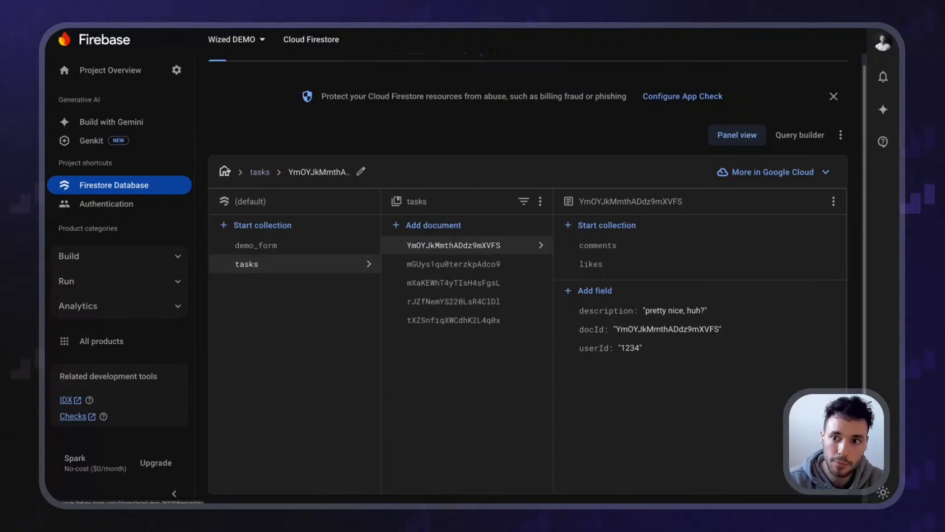
Open the Rules tab of Cloud Firestore to see the rules and history
scroll(225, 184, "up", 1)
left_click(255, 94)
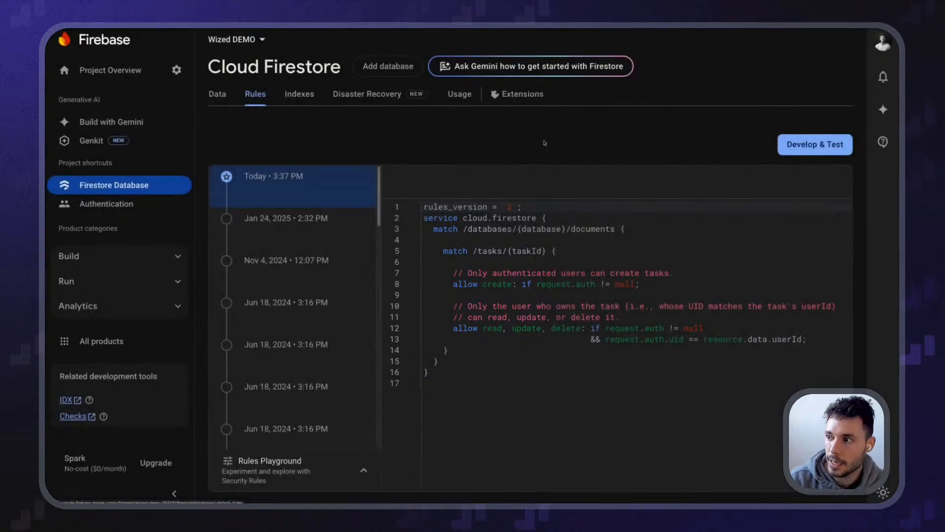
View the Jan 24, 2025 rules version and highlight its read, write permission
left_click(286, 218)
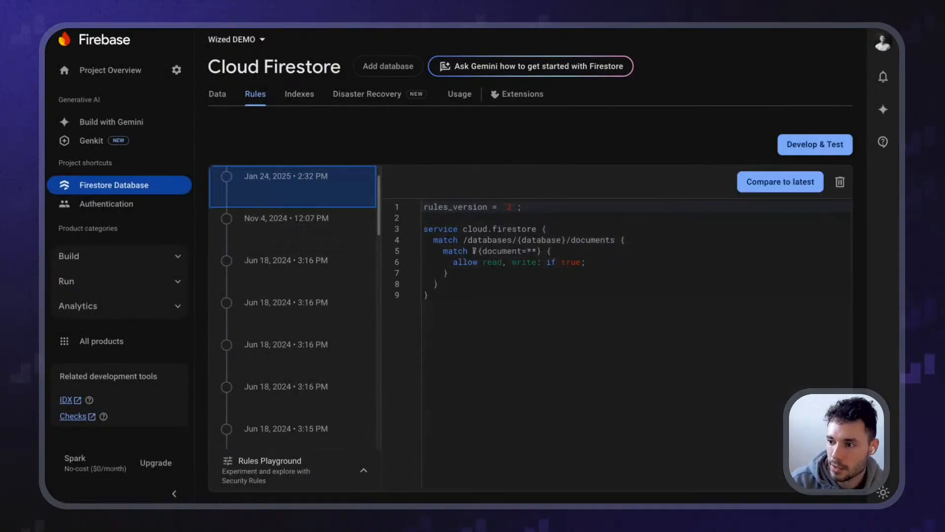
left_click_drag(452, 301, 400, 209)
left_click_drag(483, 261, 530, 262)
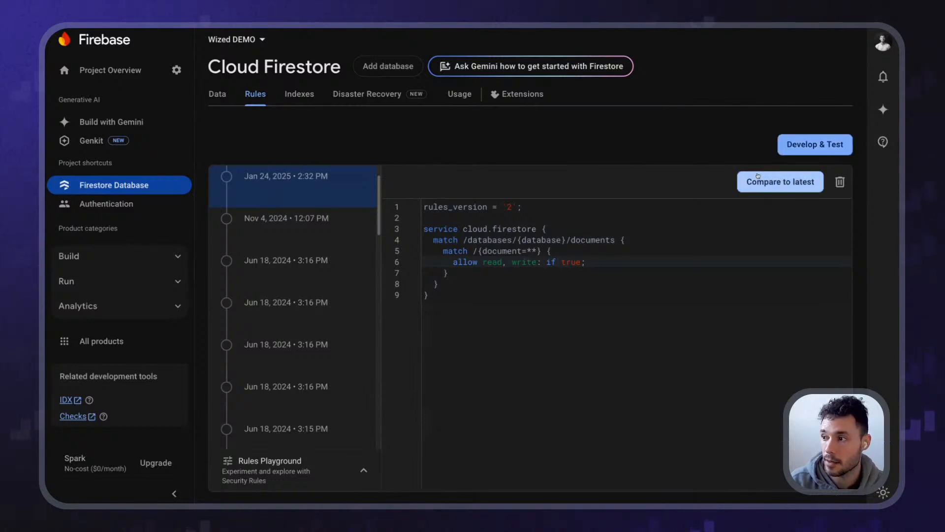
Compare the Jan 24, 2025 rules side by side with the latest version
left_click(779, 186)
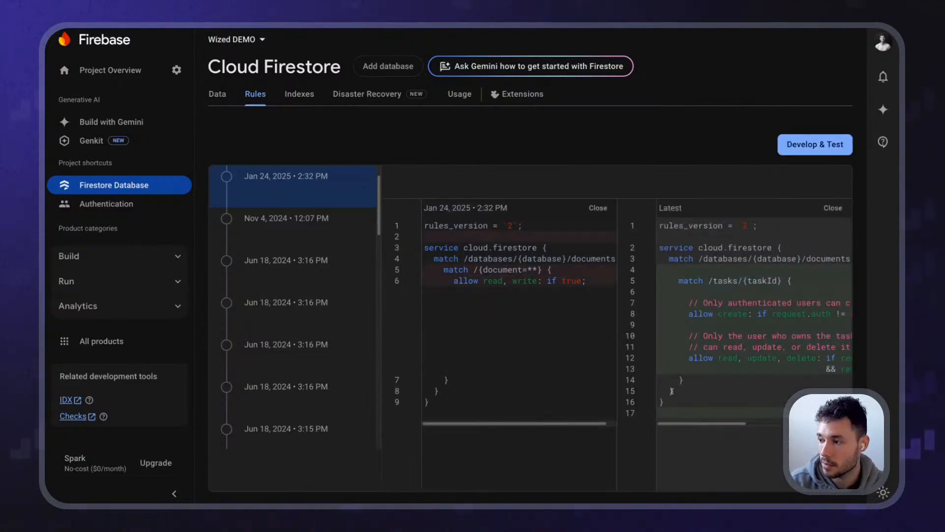
scroll(590, 246, "right", 1)
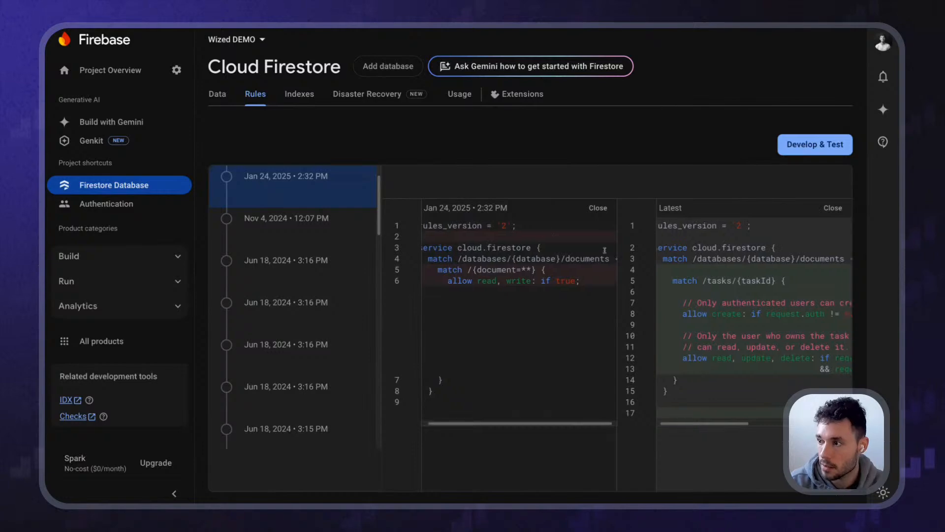
scroll(625, 276, "left", 1)
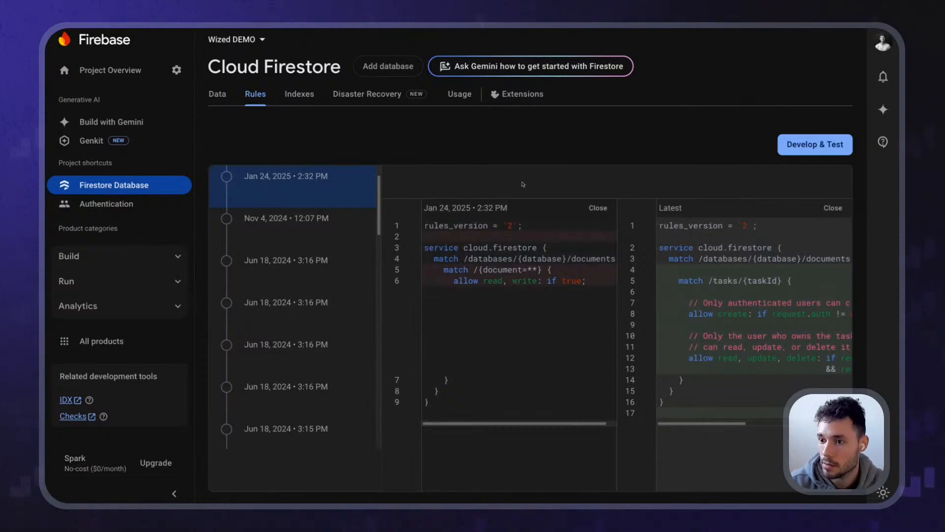
key("super+minus")
key("super+minus")
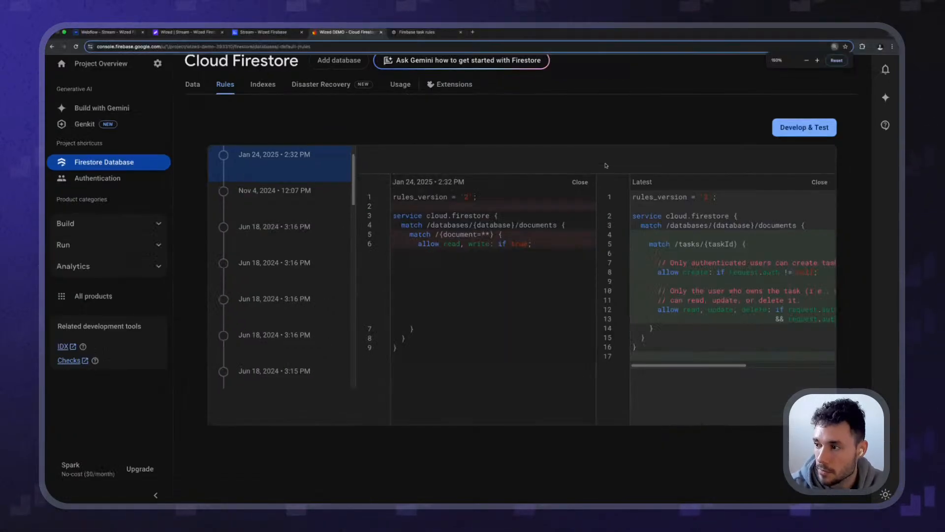
key("super+plus")
key("super+plus")
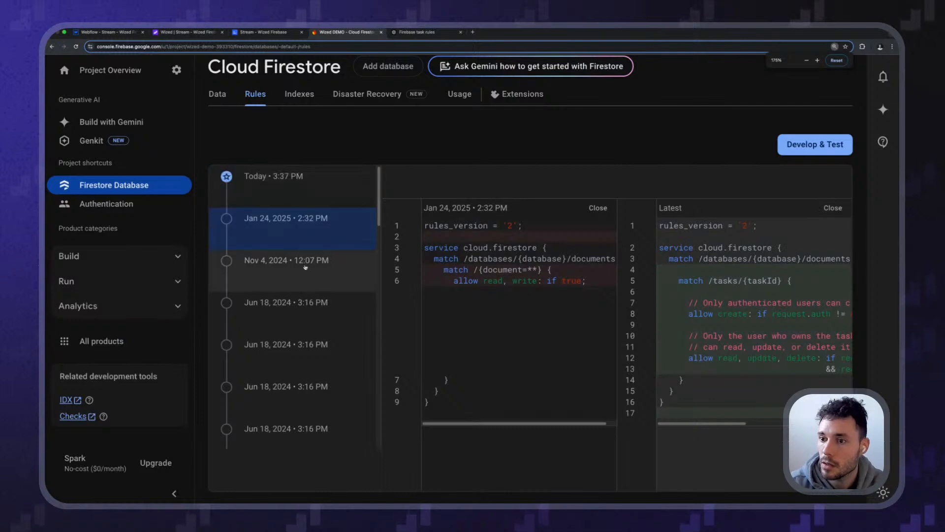
scroll(696, 422, "right", 5)
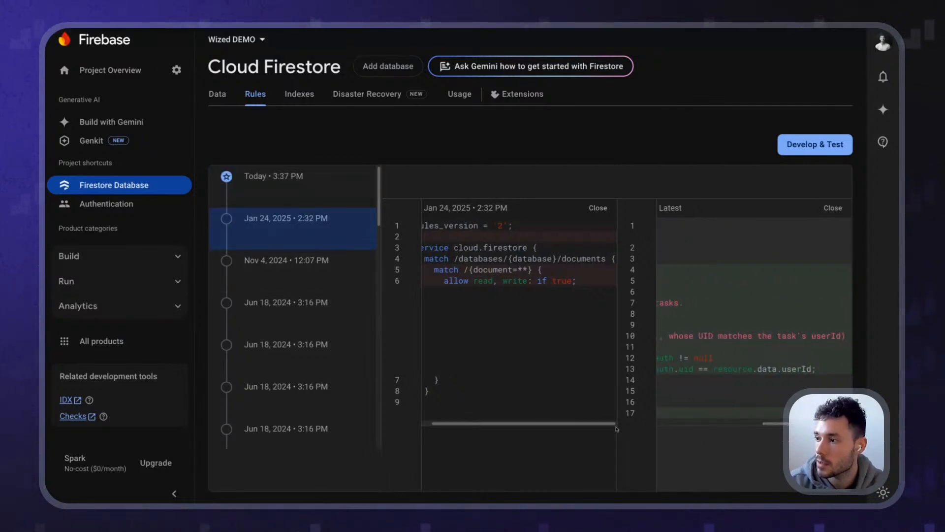
Copy the Jan 24, 2025 allow-everything rules over today's rules and publish them
left_click(799, 148)
left_click(248, 231)
left_click(291, 184)
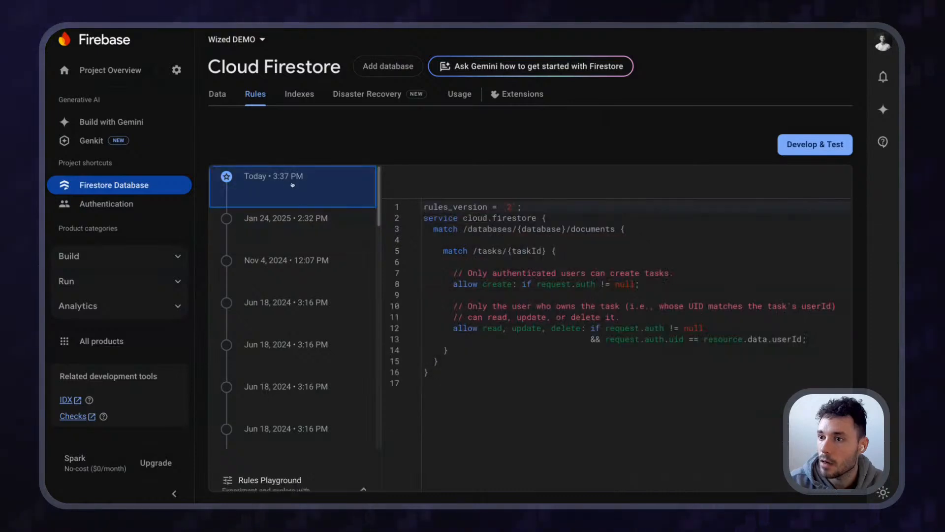
left_click(289, 237)
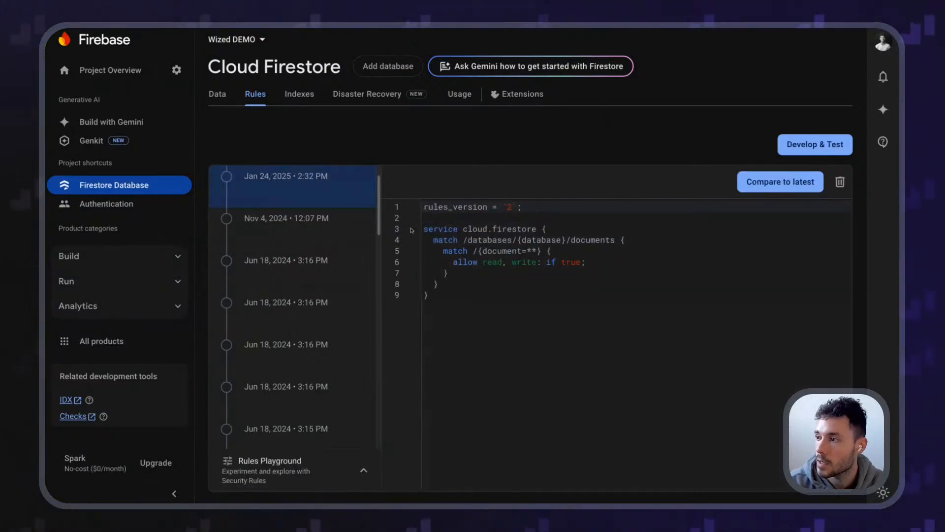
left_click_drag(418, 200, 317, 196)
left_click(425, 207)
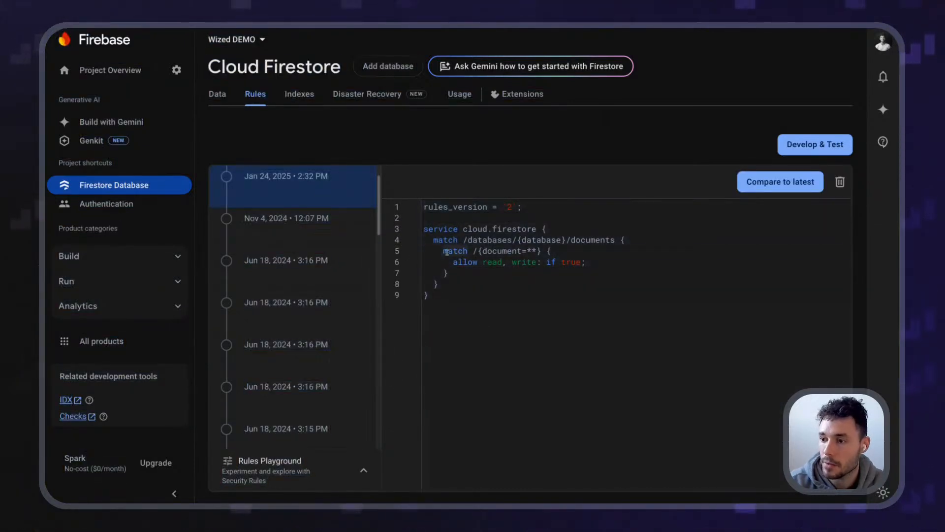
key("ctrl+a")
type("rules_version = '2'; service cloud.firestore {   match /databases/{database}/documents {      match /tasks/{taskId} {        // Only authenticated users can create tasks.       allow create: if request.auth != null;        // Only the user who owns the task (i.e., whose UID matches the task's userId)       // can read, update, or delete it.       allow read, update, delete: if request.auth != null                                   && request.auth.uid == resource.data.userId;     }   } }")
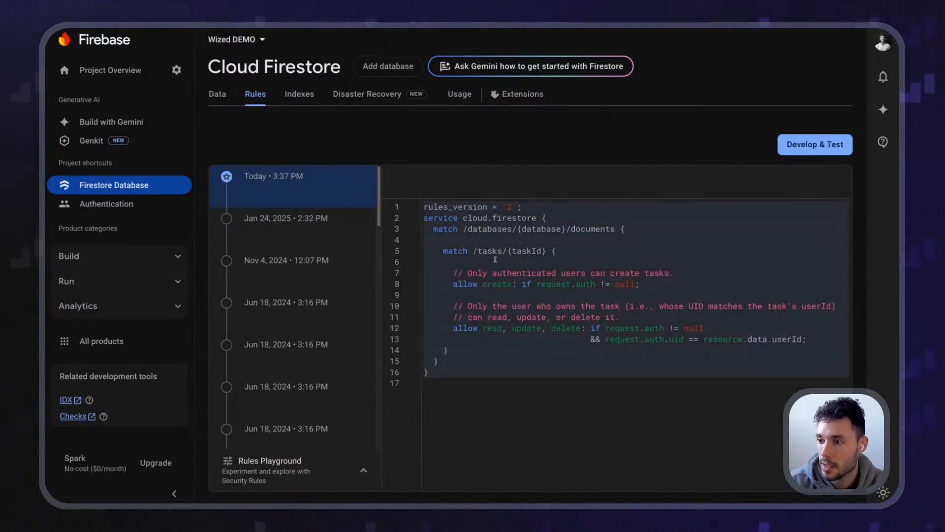
key("ctrl+z")
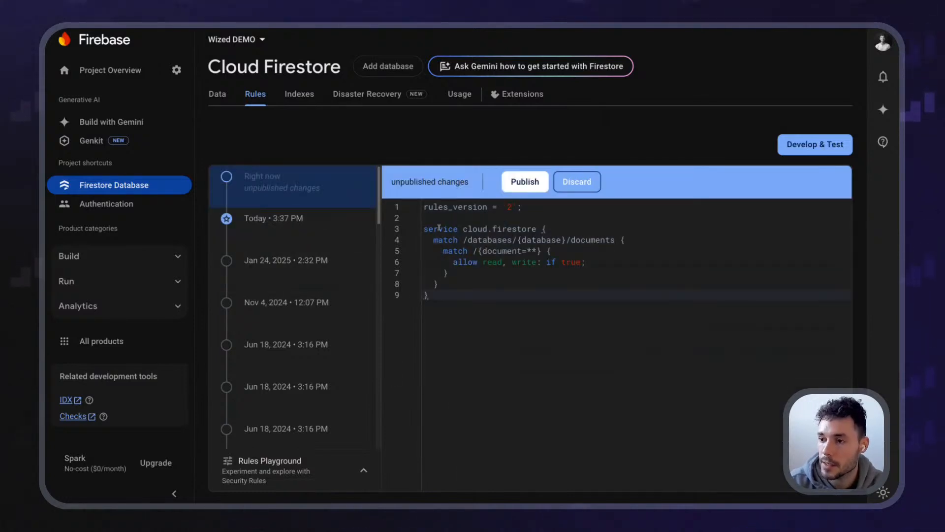
left_click(533, 191)
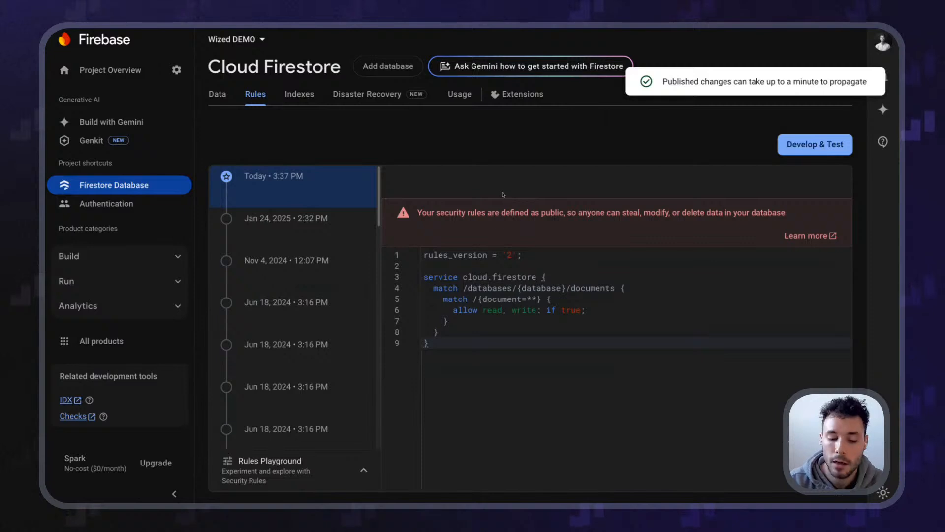
Read through the public-rules security warning about anyone being able to modify data
left_click_drag(418, 213, 482, 213)
double_click(481, 213)
double_click(513, 212)
double_click(547, 211)
double_click(592, 213)
left_click(631, 213)
double_click(654, 212)
left_click(654, 213)
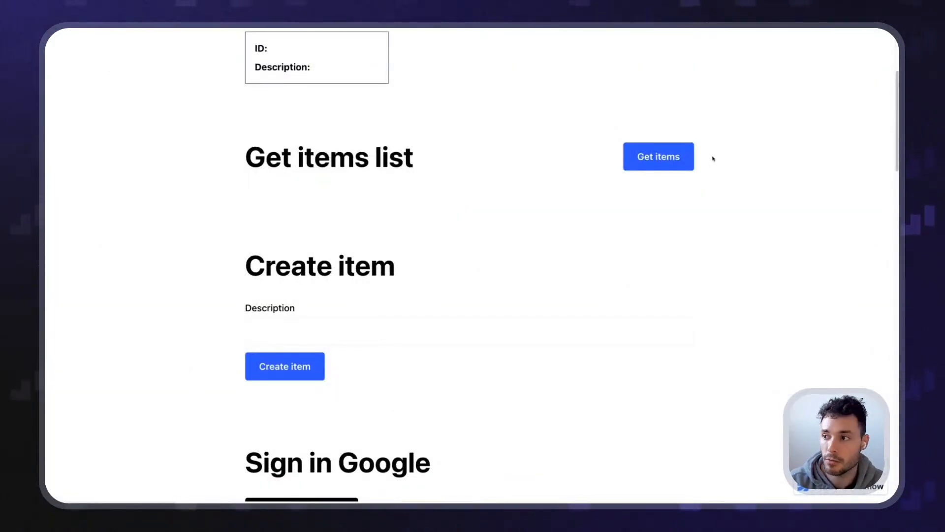
Fetch the items list and check the returned 'pretty nice, huh?' task card
left_click(659, 157)
left_click_drag(247, 186, 436, 321)
left_click(332, 261)
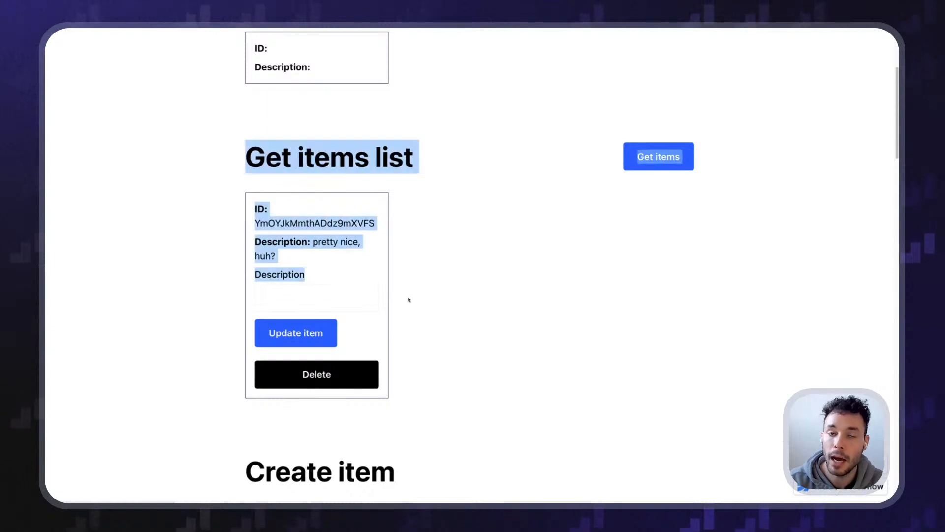
left_click(404, 290)
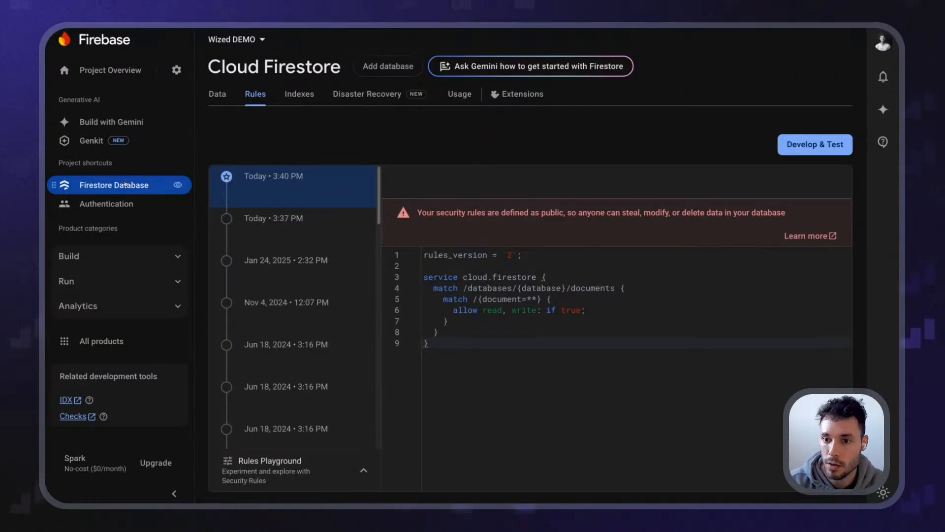
Check the task's description value in the Firestore tasks collection
left_click(129, 190)
left_click(303, 311)
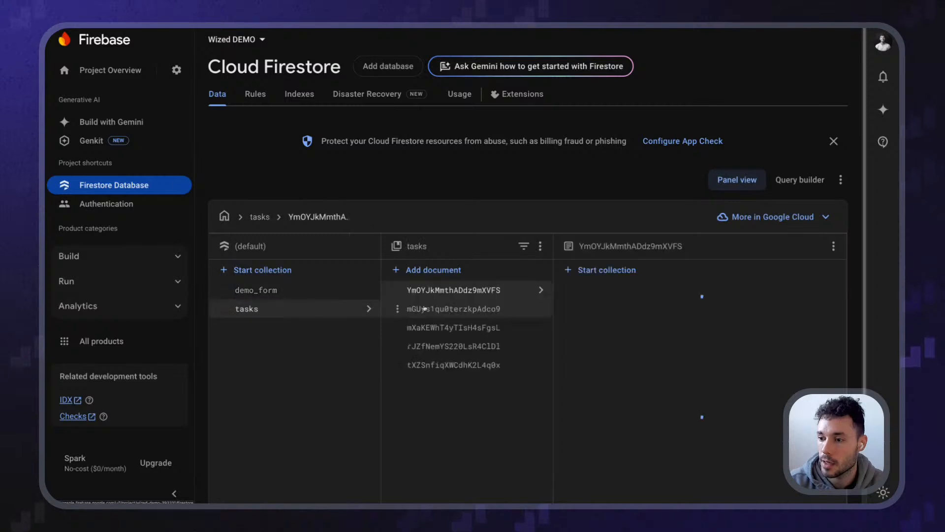
left_click_drag(662, 360, 707, 356)
left_click(705, 355)
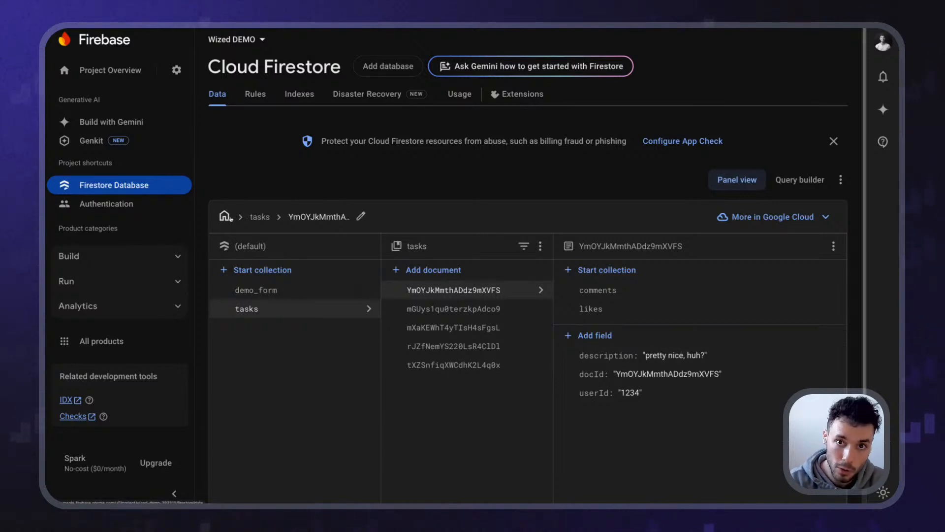
Copy the previous owner-only task rules into the newest version and publish them
left_click(255, 93)
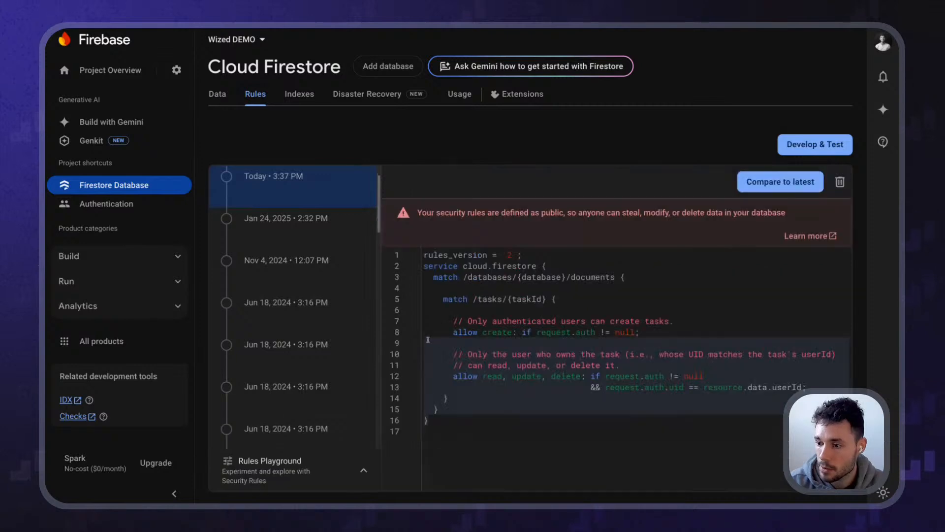
left_click(432, 422)
left_click_drag(432, 422, 423, 253)
key("super+c")
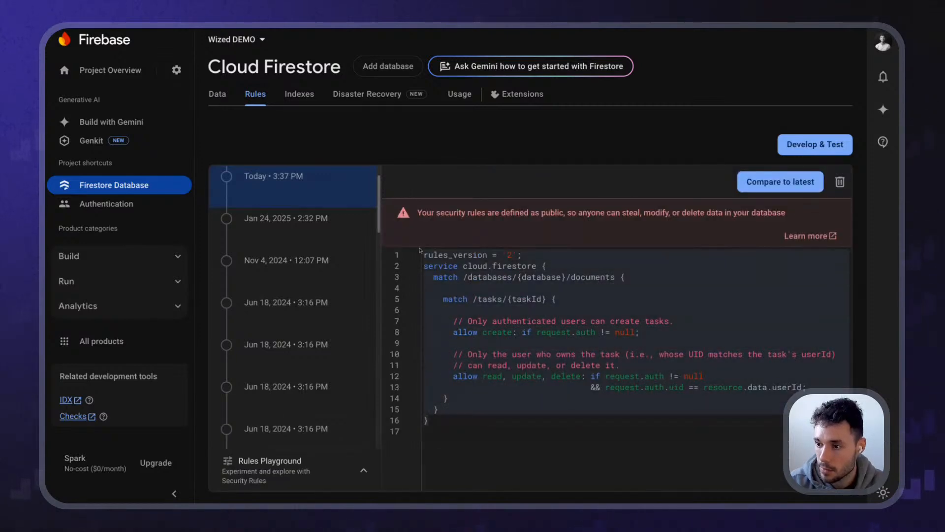
left_click(283, 191)
left_click(486, 306)
key("super+a")
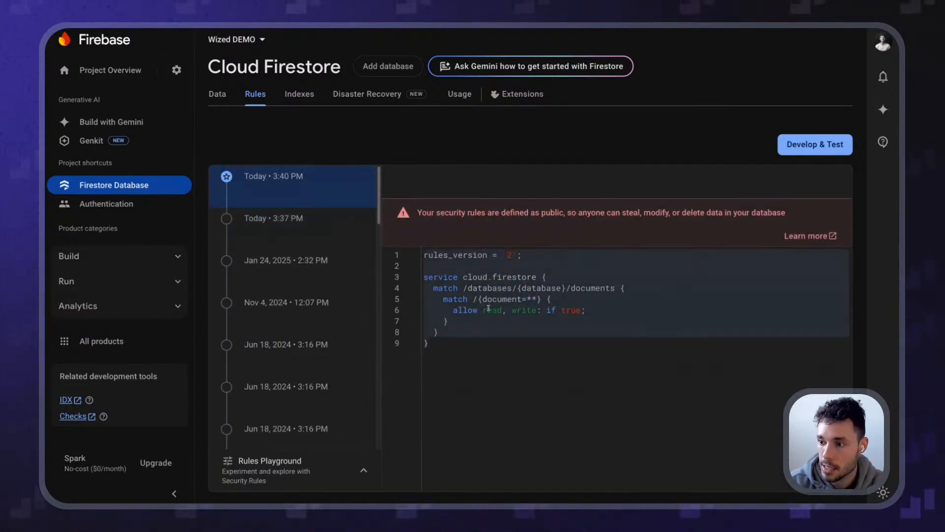
key("super+v")
left_click(517, 182)
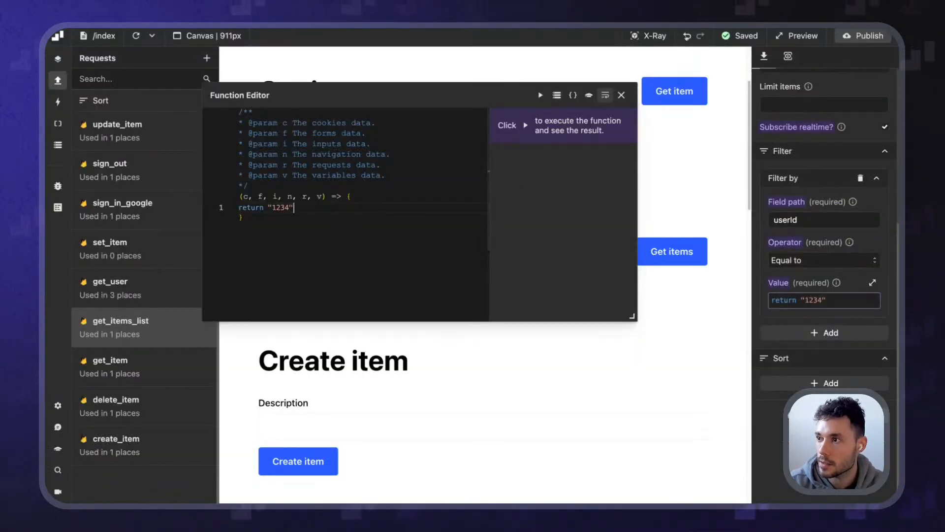
Swap the filter value "1234" back to r.get_user.data.uid and publish the Wized project
key("BackSpace")
key("BackSpace")
key("BackSpace")
key("BackSpace")
key("BackSpace")
key("BackSpace")
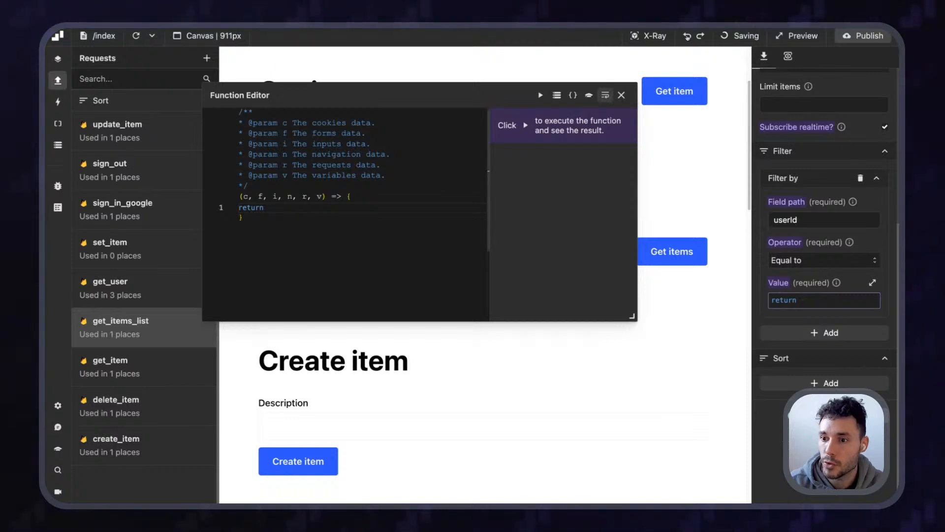
type("r.get_user.data.uid;")
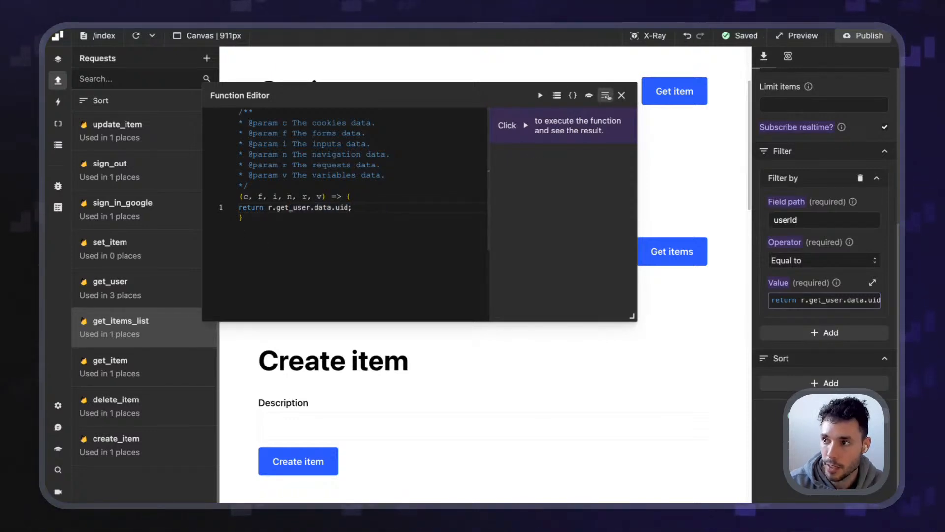
left_click(622, 95)
left_click(867, 35)
left_click(853, 213)
left_click(560, 241)
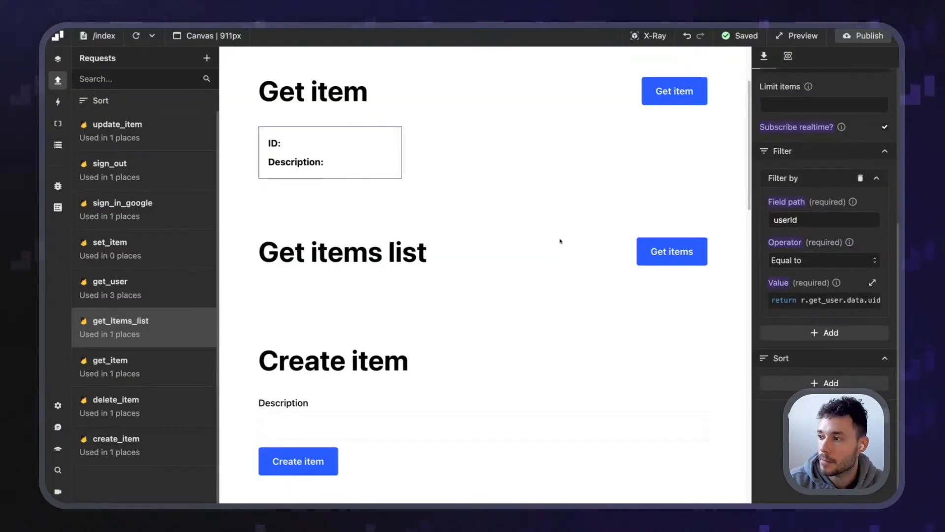
scroll(566, 316, "down", 10)
scroll(565, 316, "up", 12)
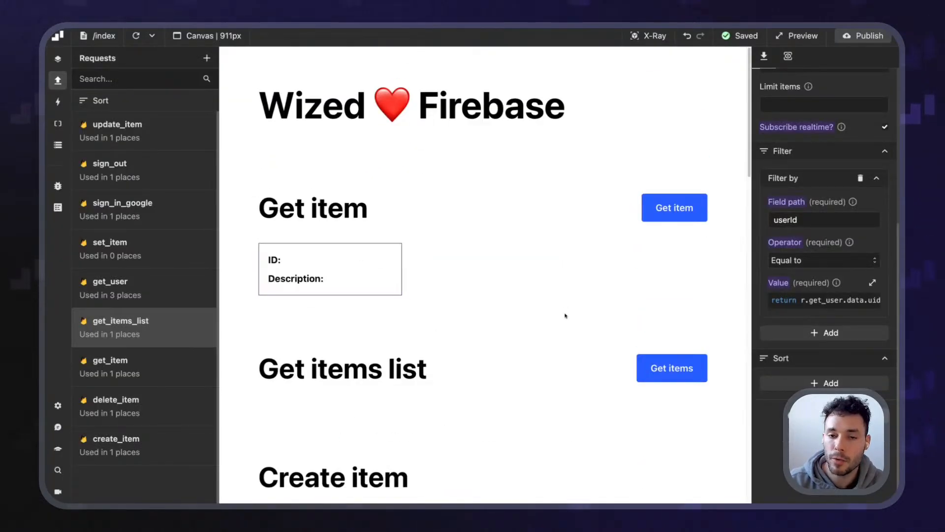
scroll(565, 316, "down", 4)
scroll(565, 316, "down", 5)
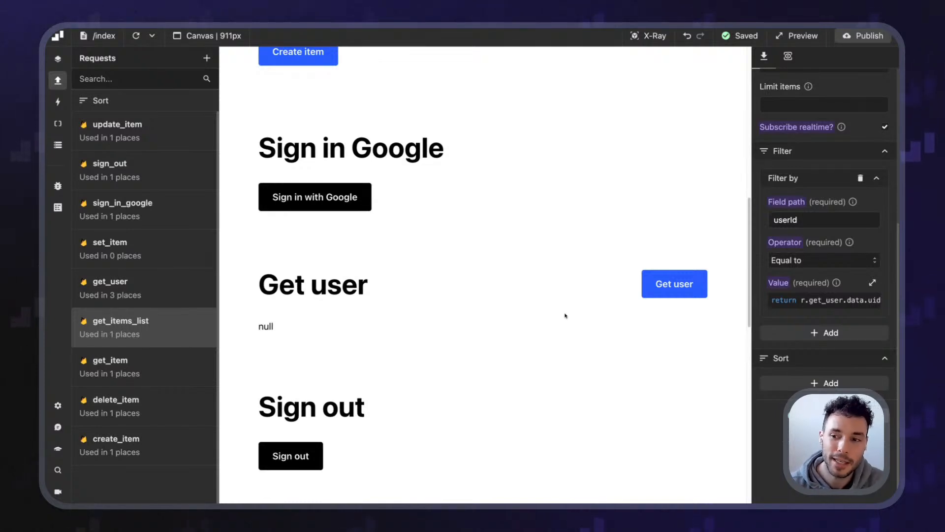
scroll(371, 342, "up", 2)
scroll(352, 317, "down", 2)
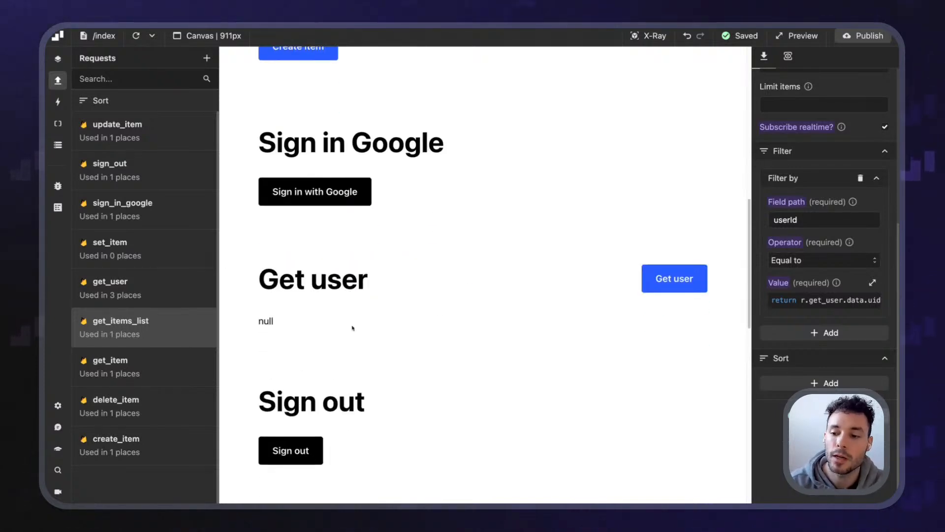
scroll(352, 318, "down", 5)
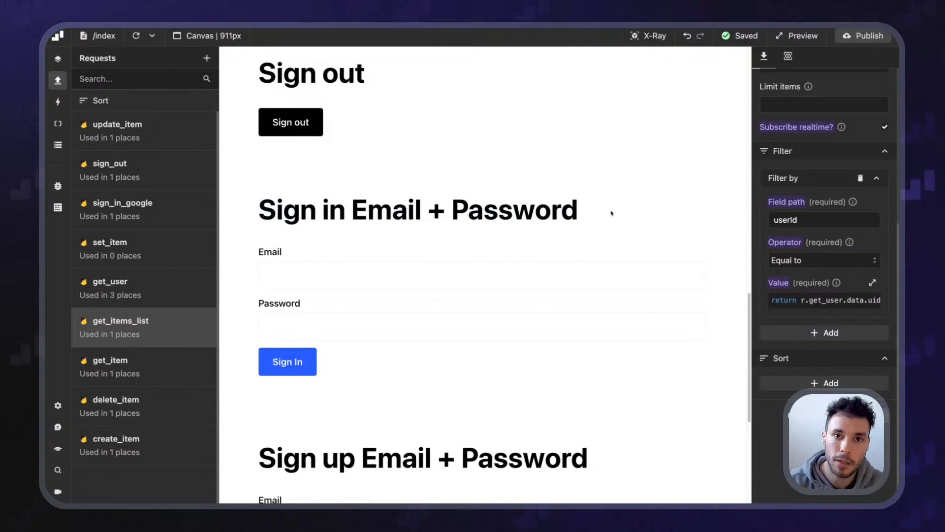
scroll(611, 213, "down", 4)
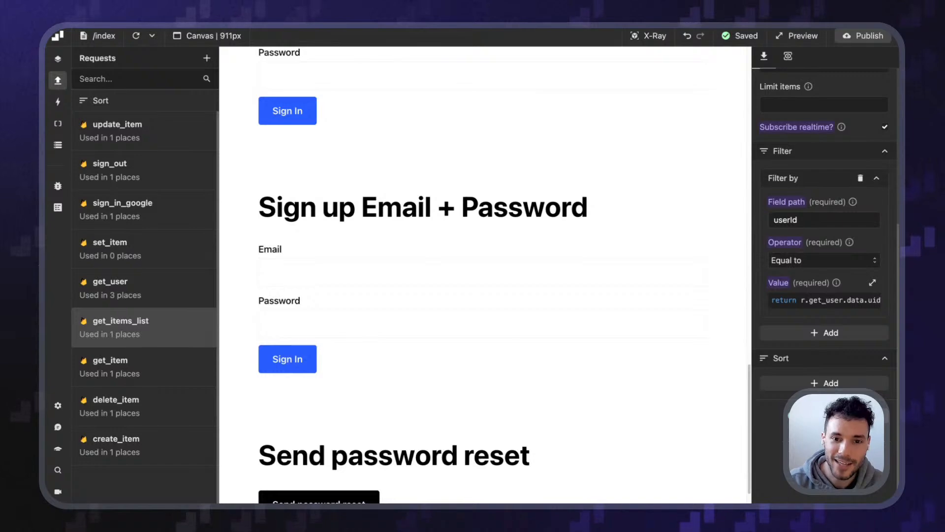
scroll(498, 309, "down", 1)
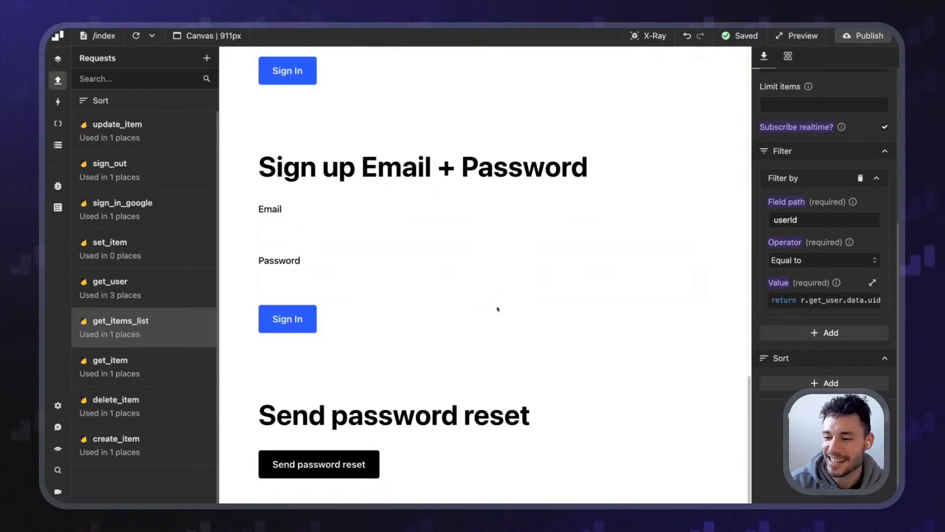
scroll(495, 305, "up", 3)
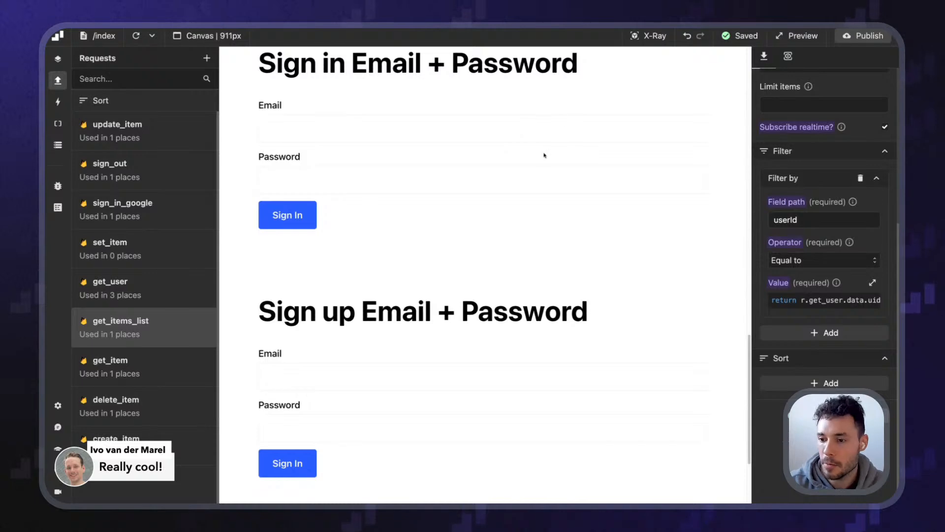
scroll(542, 167, "up", 2)
scroll(458, 195, "down", 4)
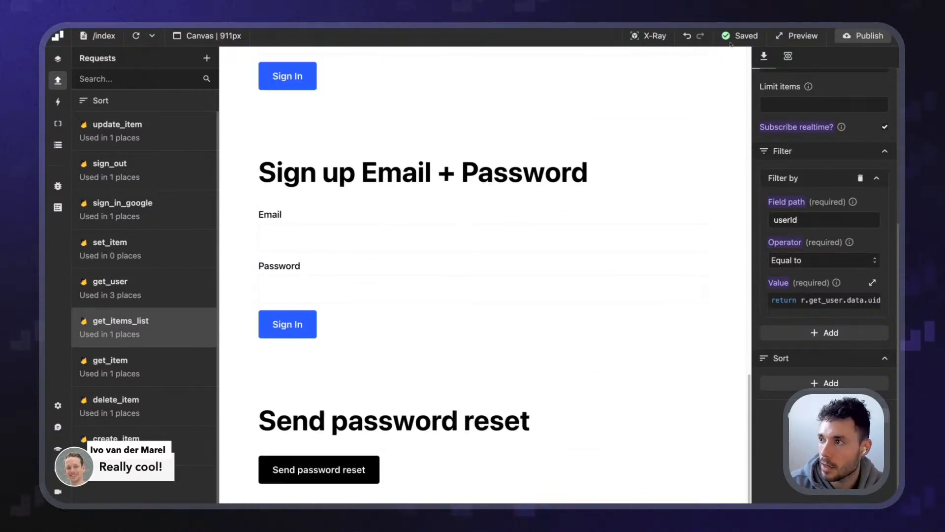
left_click(646, 37)
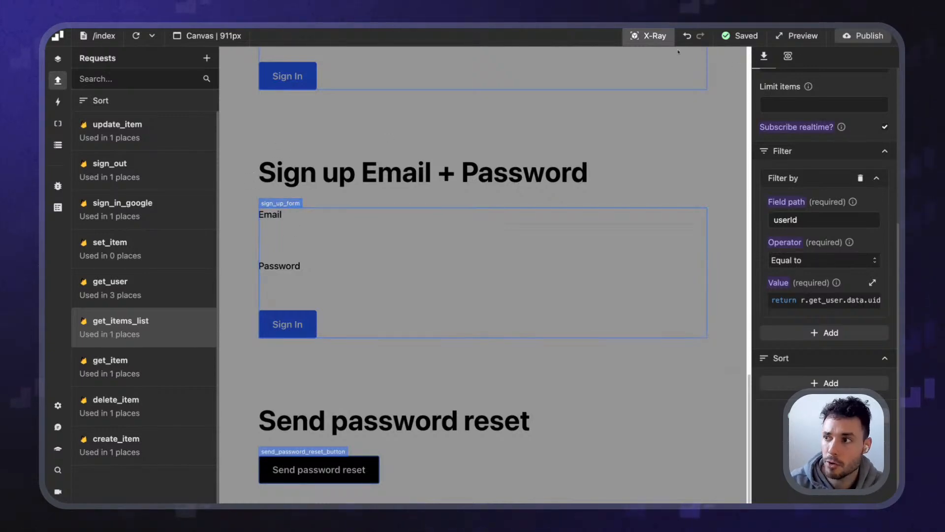
left_click(656, 38)
Add a new request named sign_up_email_password
left_click(206, 58)
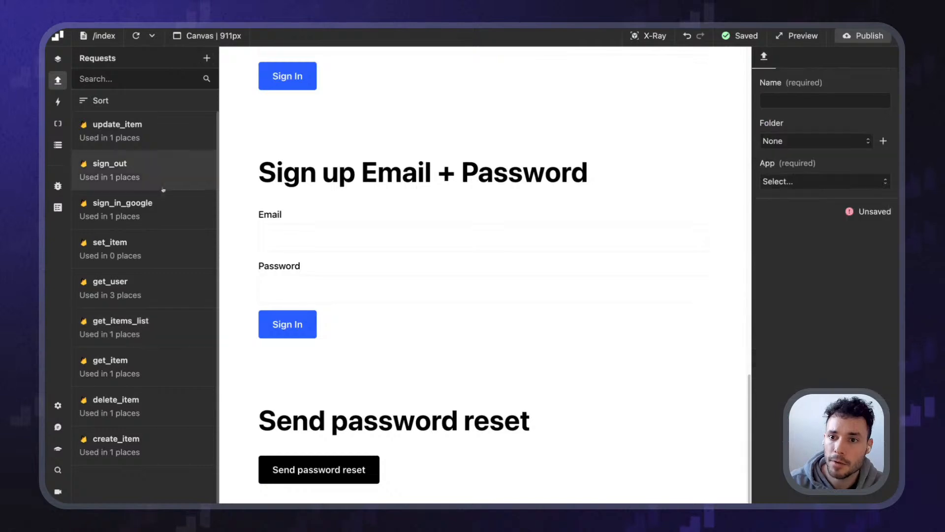
scroll(407, 259, "up", 10)
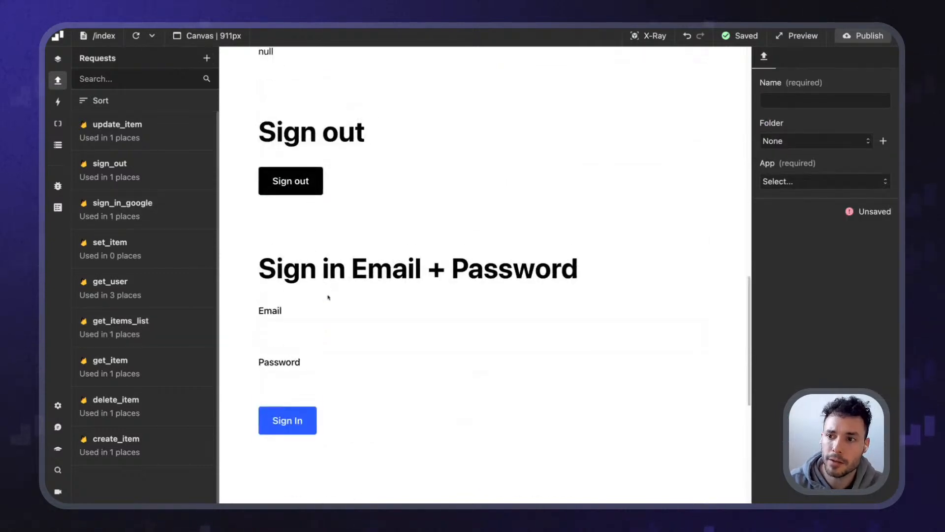
scroll(302, 267, "up", 3)
left_click_drag(257, 155, 330, 153)
left_click(351, 152)
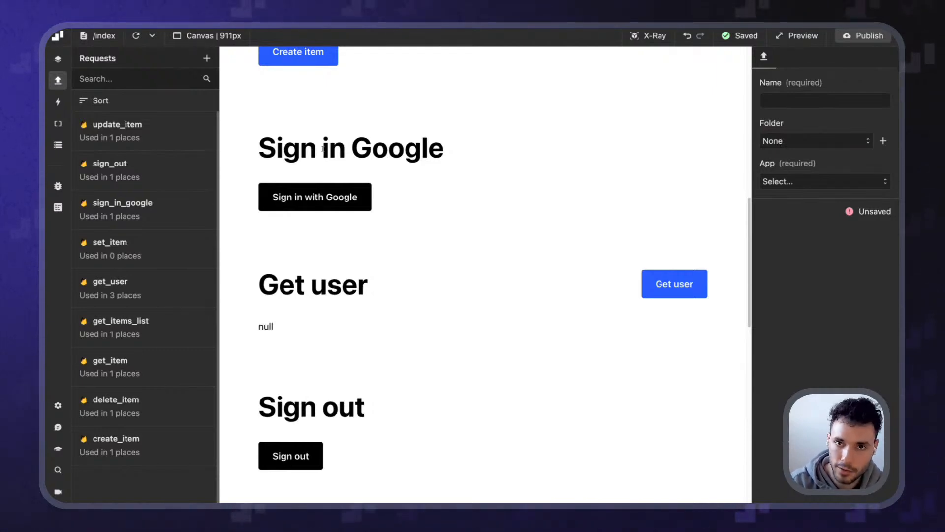
scroll(324, 149, "down", 7)
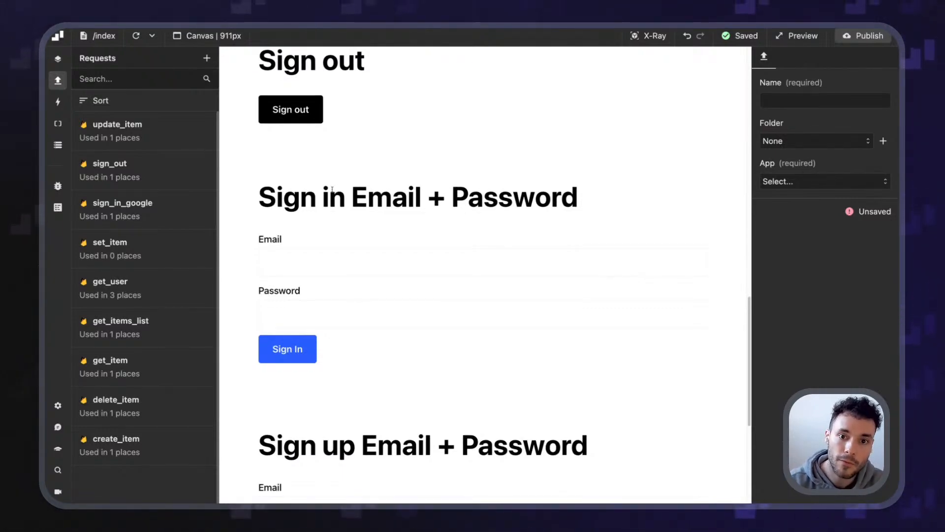
scroll(492, 302, "down", 5)
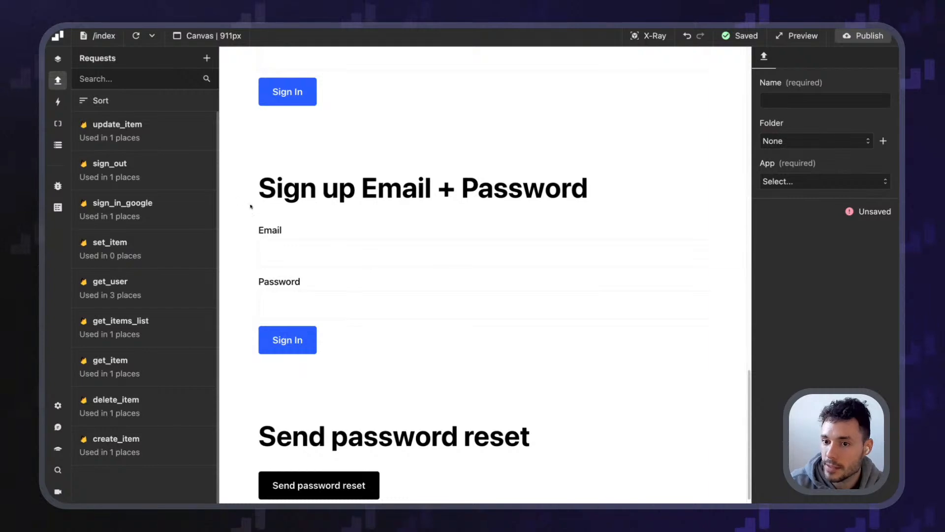
scroll(270, 247, "up", 4)
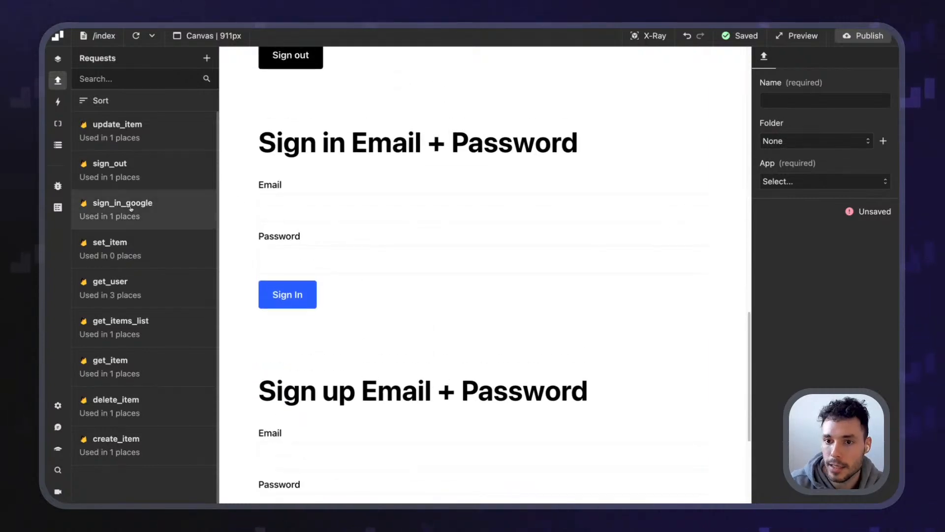
scroll(176, 443, "down", 1)
scroll(176, 434, "up", 1)
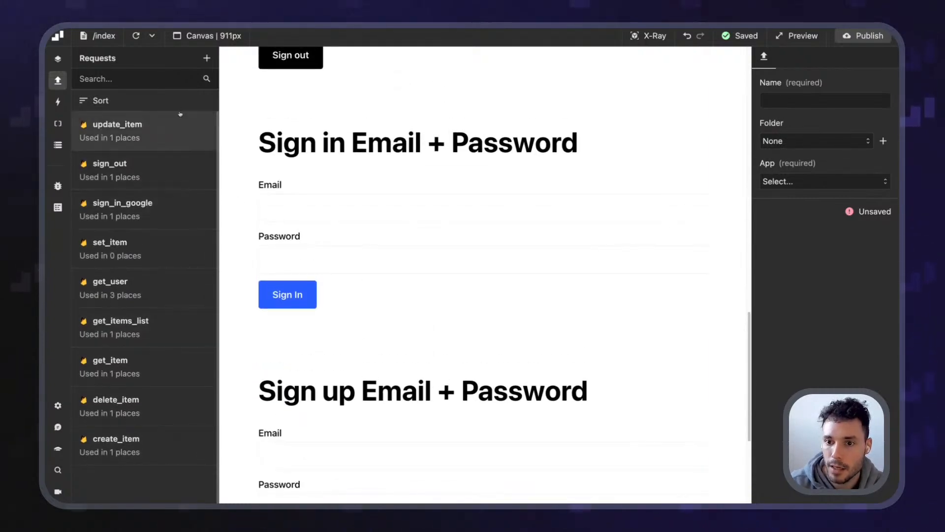
left_click(819, 98)
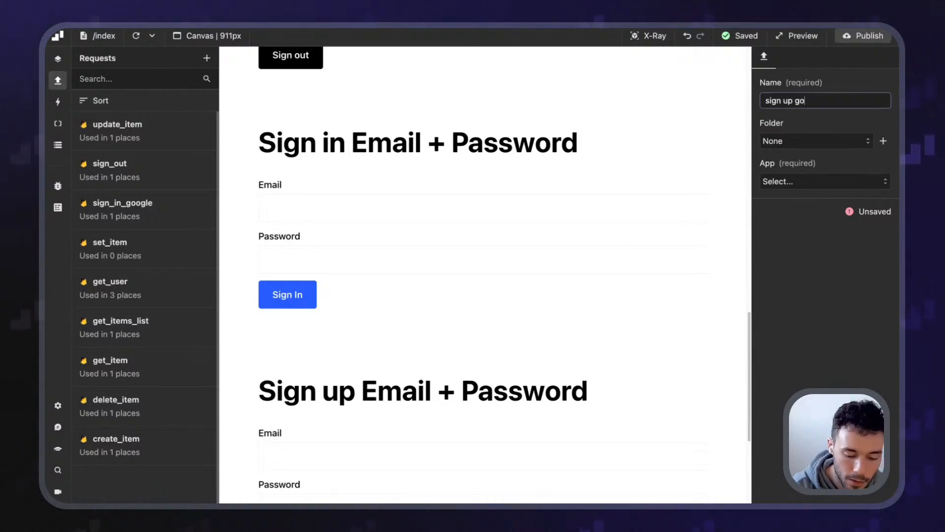
type("sign up email passw")
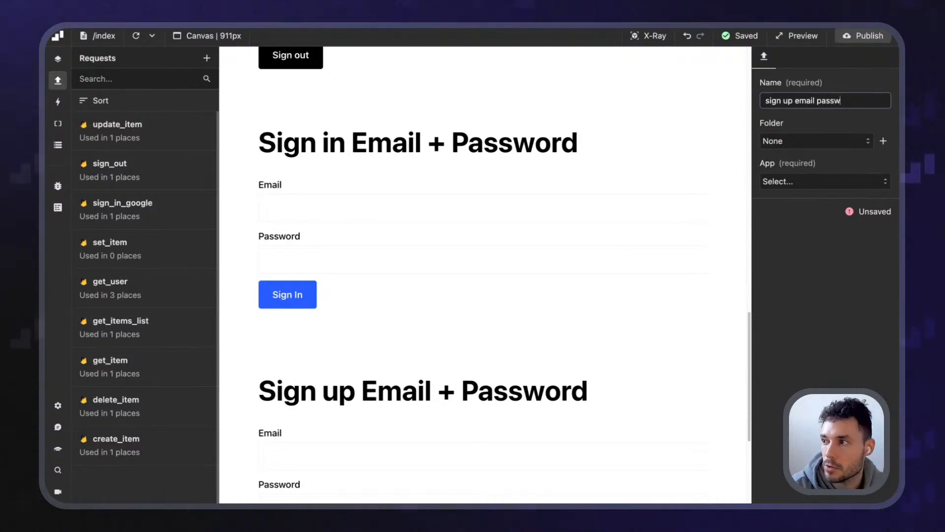
type("ord")
key("Return")
Attach the request to the Firebase app with the Sign up (email + password) method
left_click(834, 187)
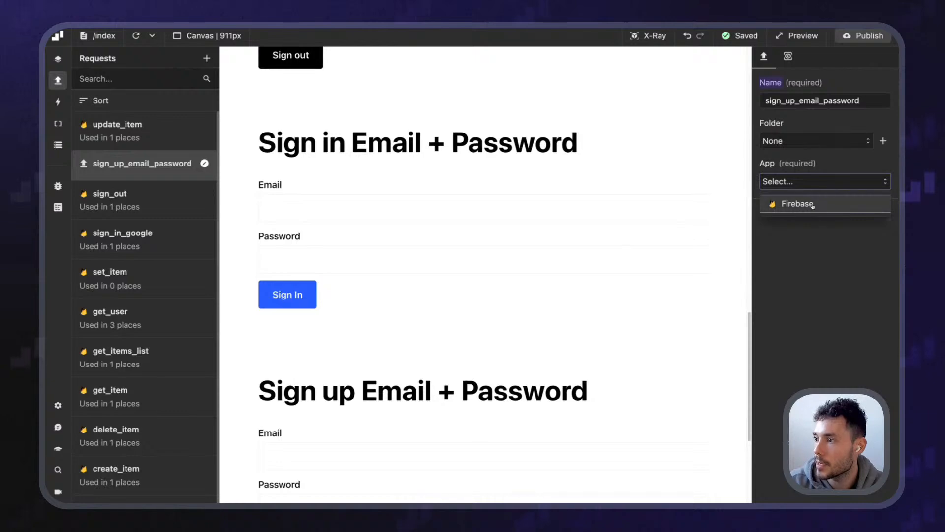
left_click(812, 205)
left_click(806, 231)
scroll(822, 306, "down", 5)
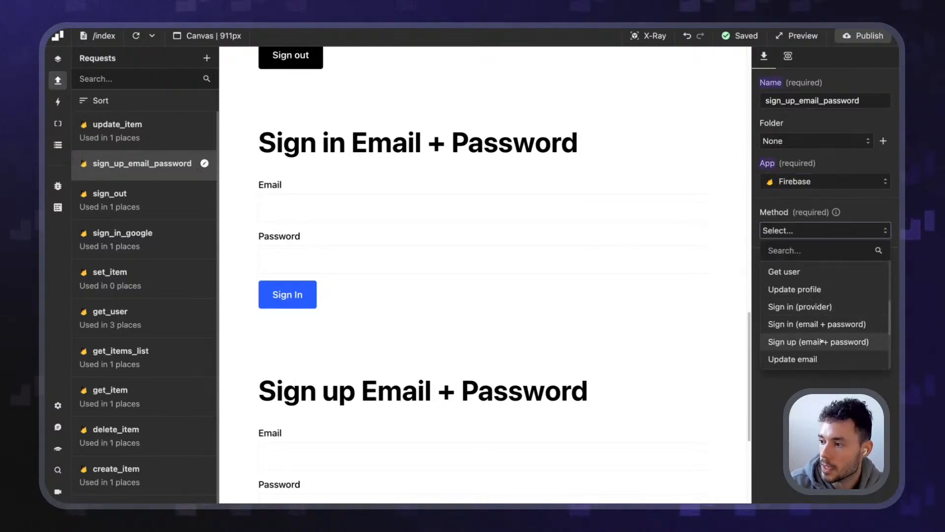
left_click(829, 340)
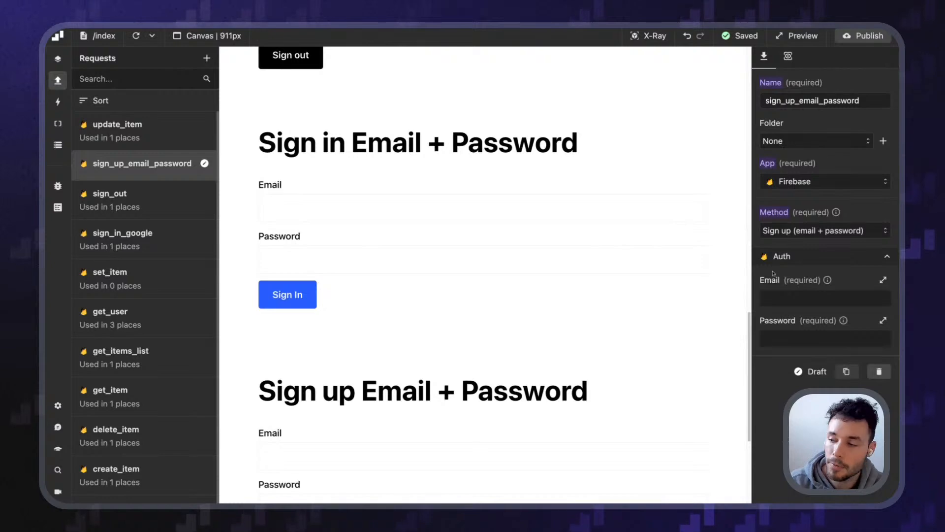
scroll(614, 334, "down", 5)
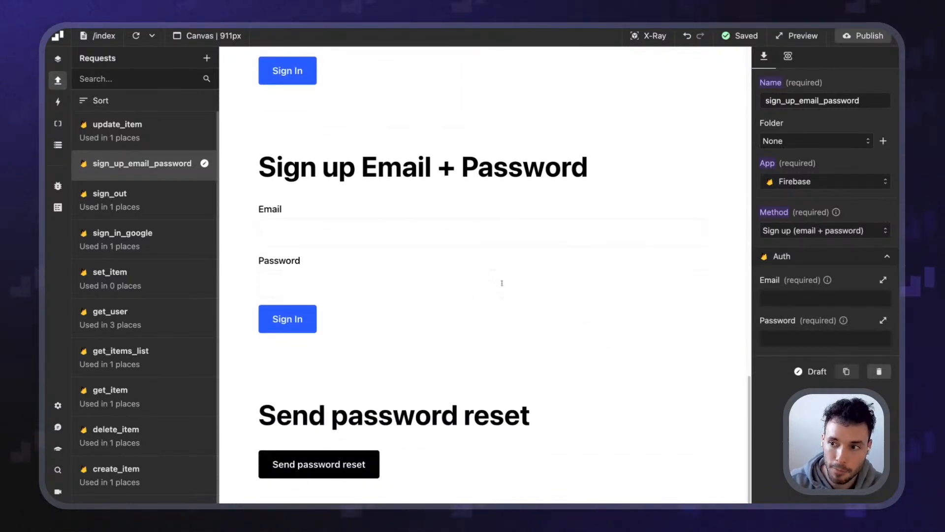
left_click(651, 36)
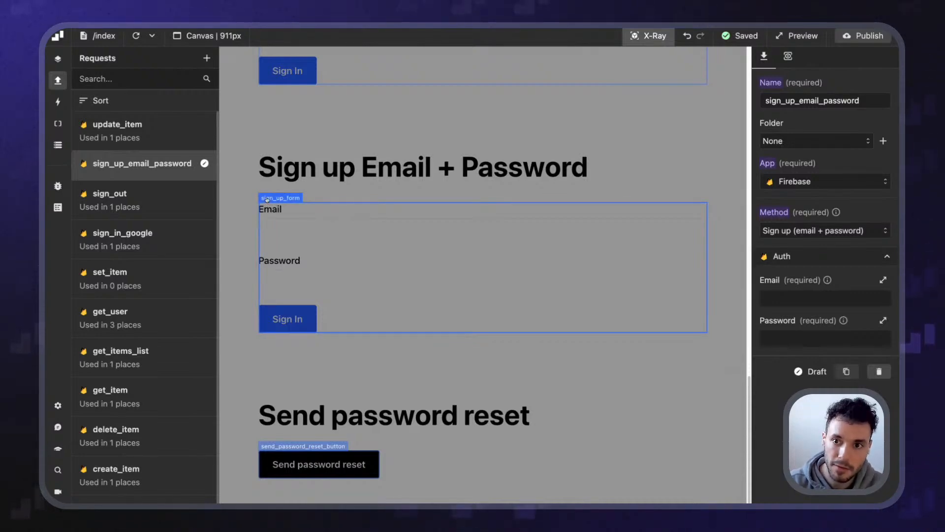
left_click(640, 36)
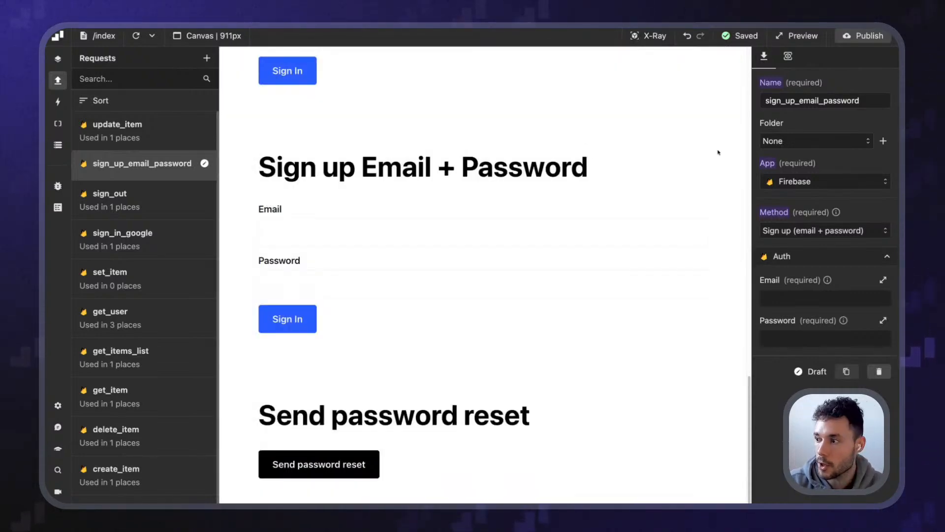
Set the Email value to the expression f.sign_up_form.email
left_click(780, 297)
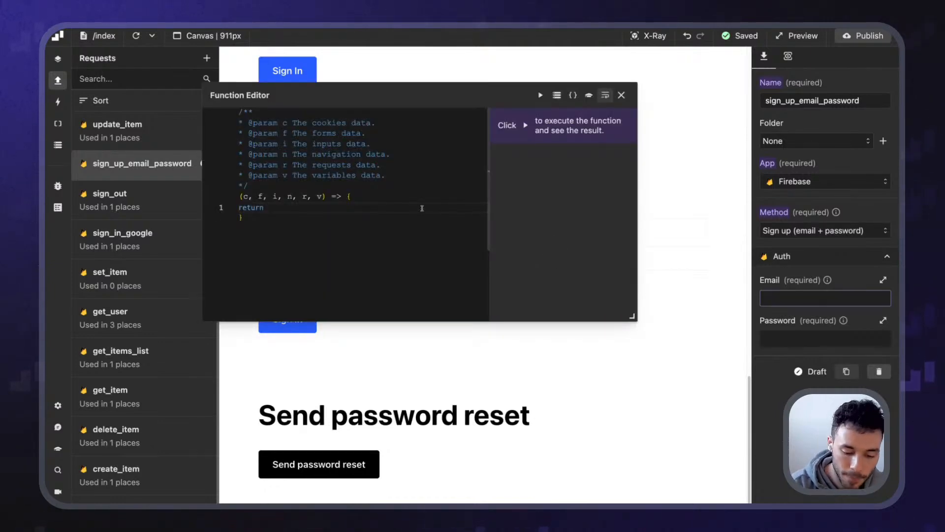
type("f.")
key("Down")
key("Down")
key("Return")
type(".")
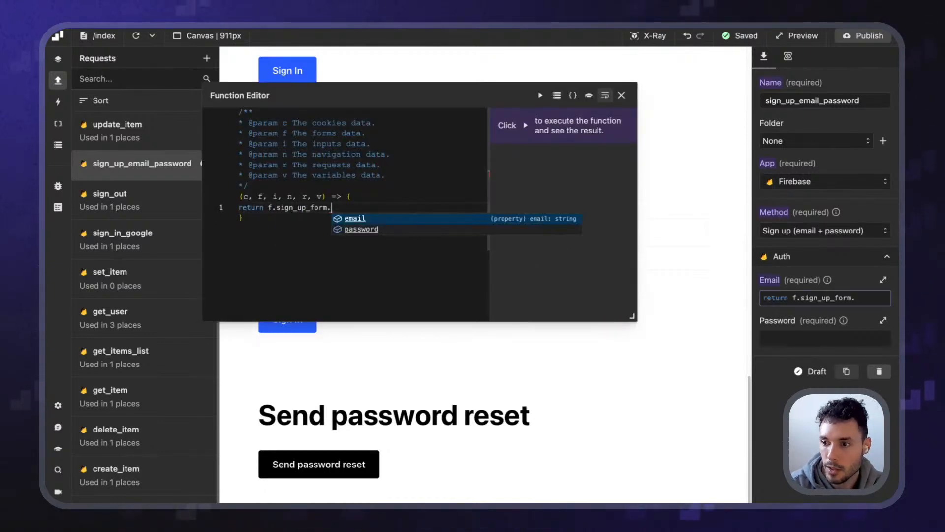
key("Return")
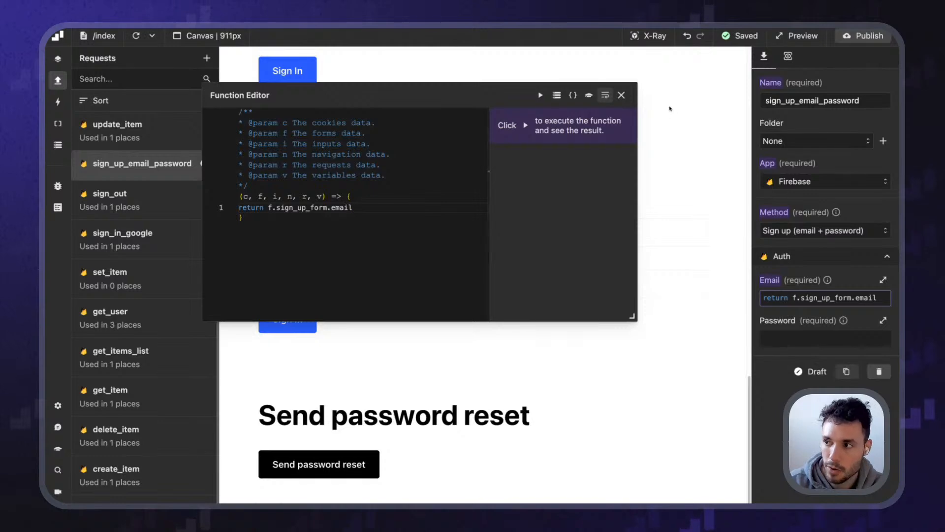
left_click(622, 95)
Set the Password value to the expression f.sign_up_form.password
left_click(787, 342)
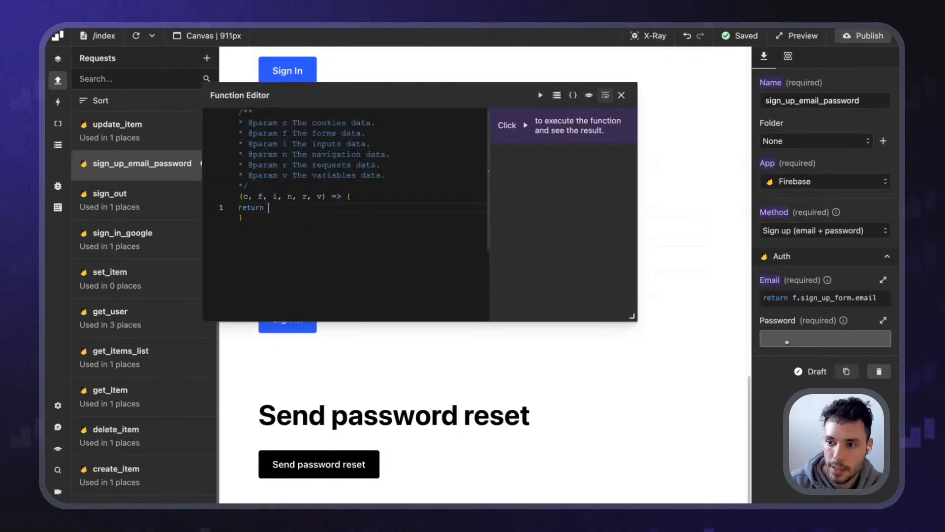
type("f.")
key("Down")
key("Down")
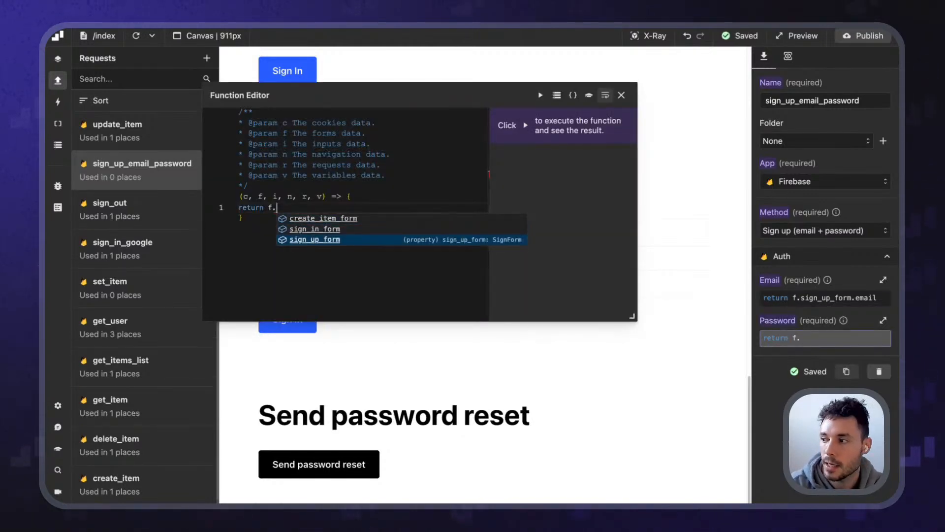
key("Return")
type(".")
key("Down")
key("Return")
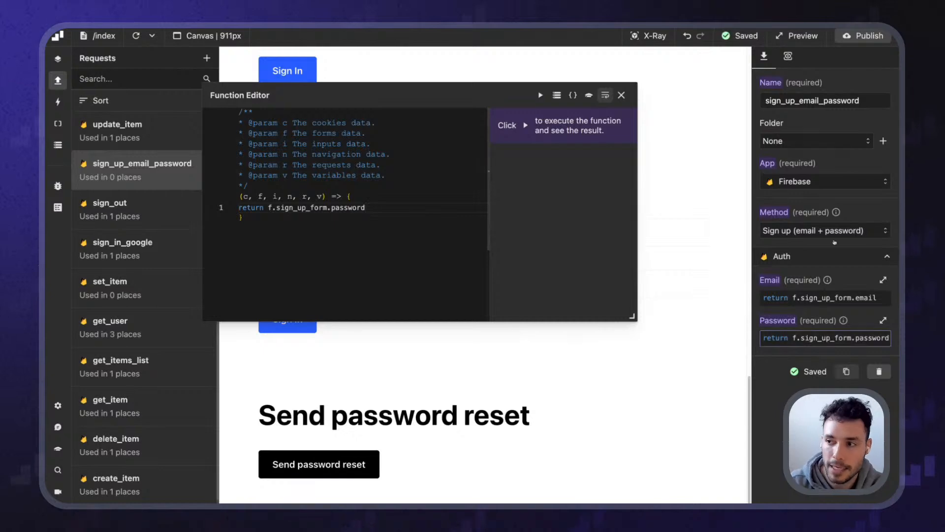
left_click(621, 95)
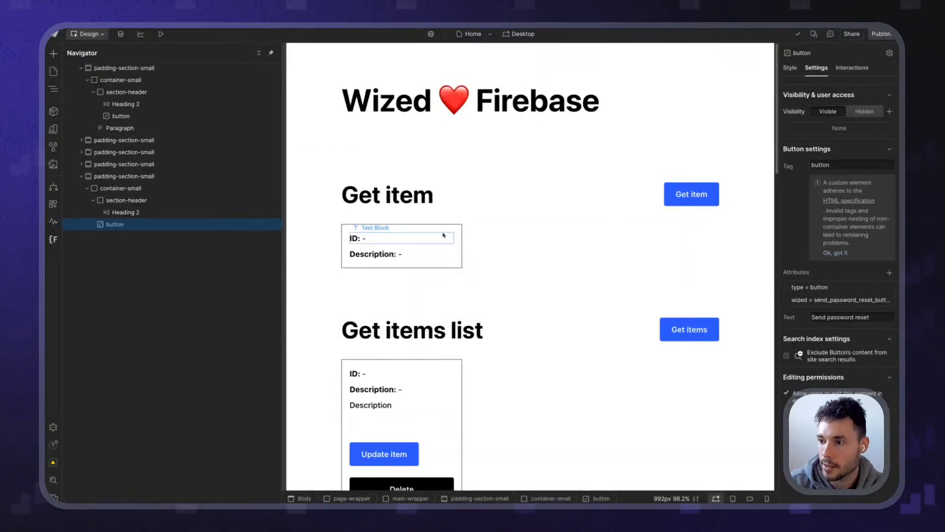
In Webflow, select the sign-up form and check its wized attribute is sign_up_form
scroll(436, 225, "down", 10)
scroll(435, 225, "down", 10)
scroll(426, 270, "up", 2)
scroll(433, 234, "down", 2)
left_click(418, 215)
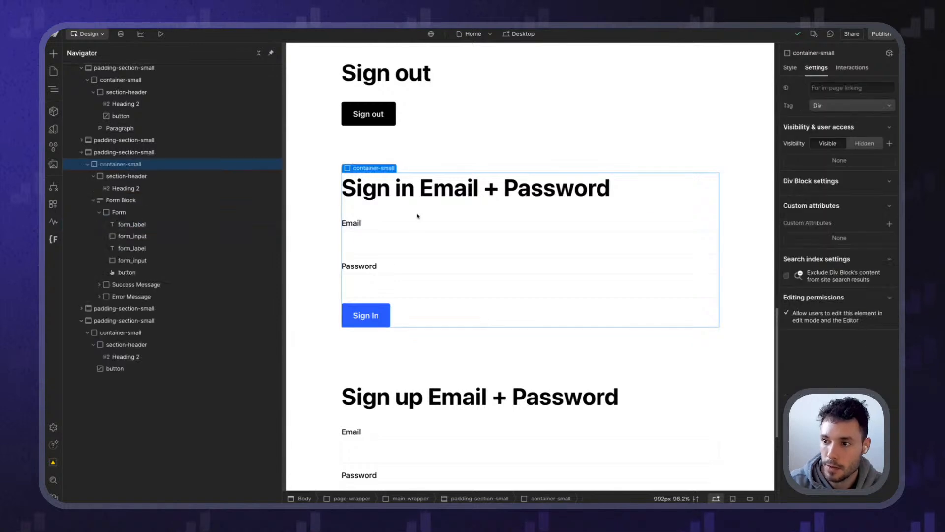
left_click(345, 228)
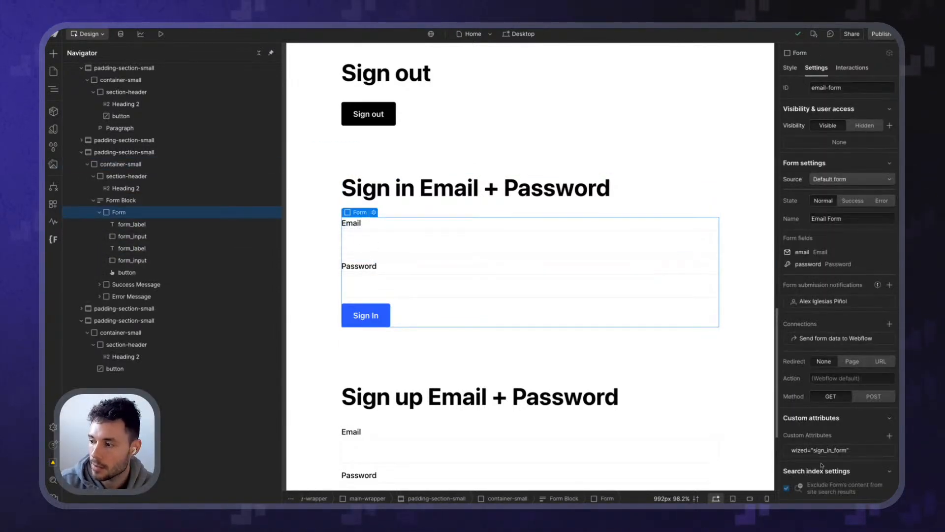
scroll(408, 321, "down", 4)
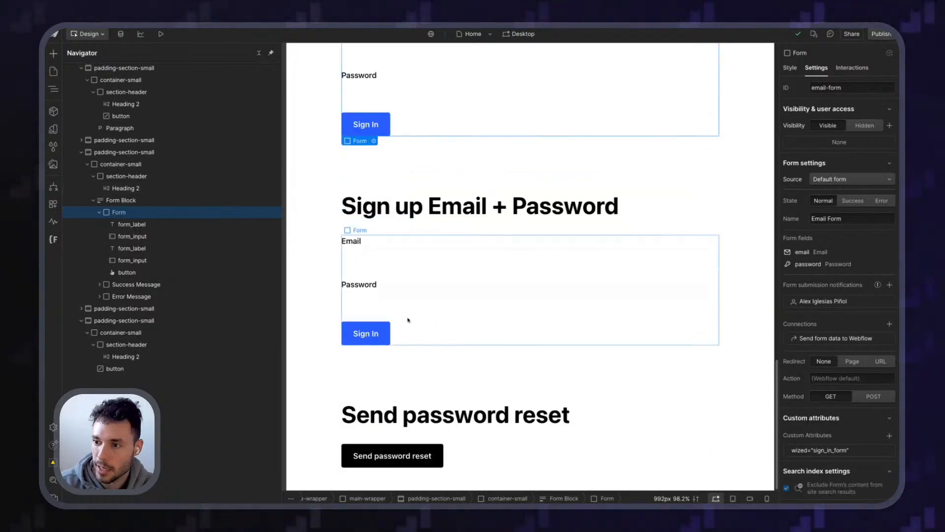
left_click(419, 278)
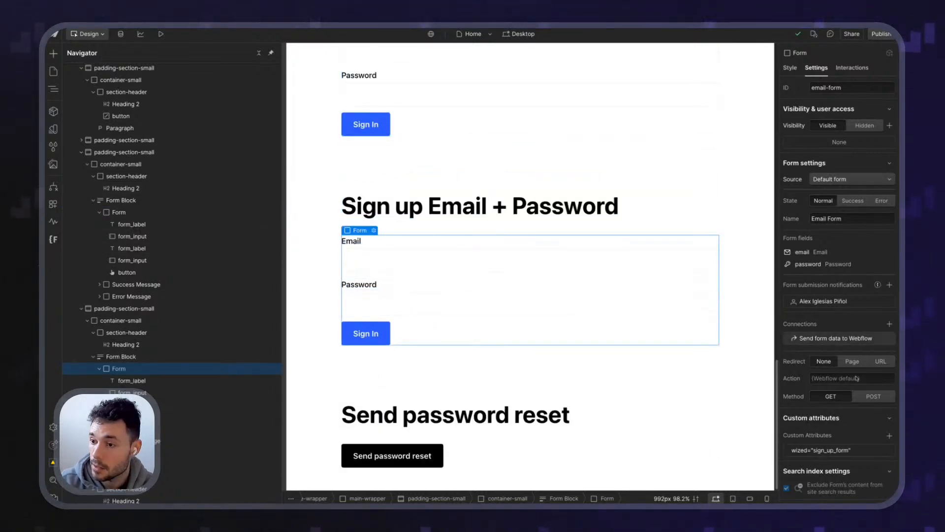
left_click(821, 449)
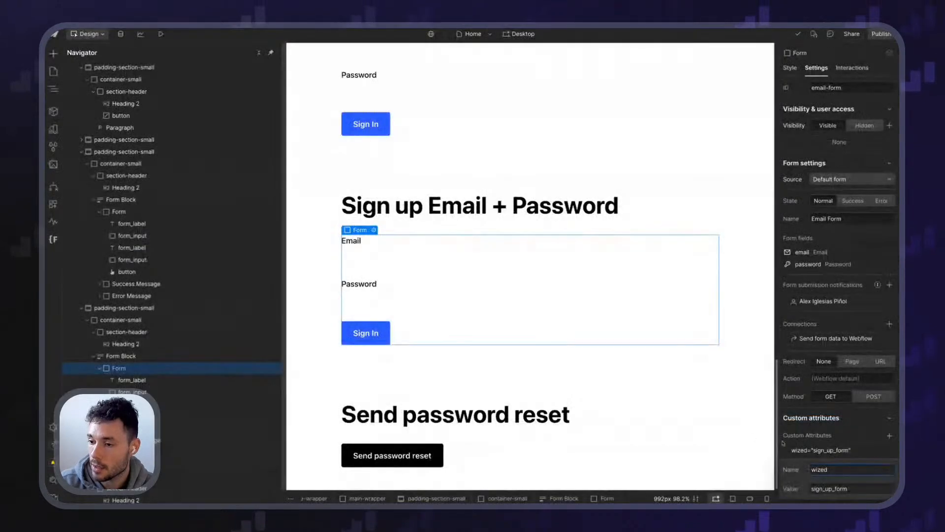
Check that the sign-up form's inputs are named email and password
left_click(389, 259)
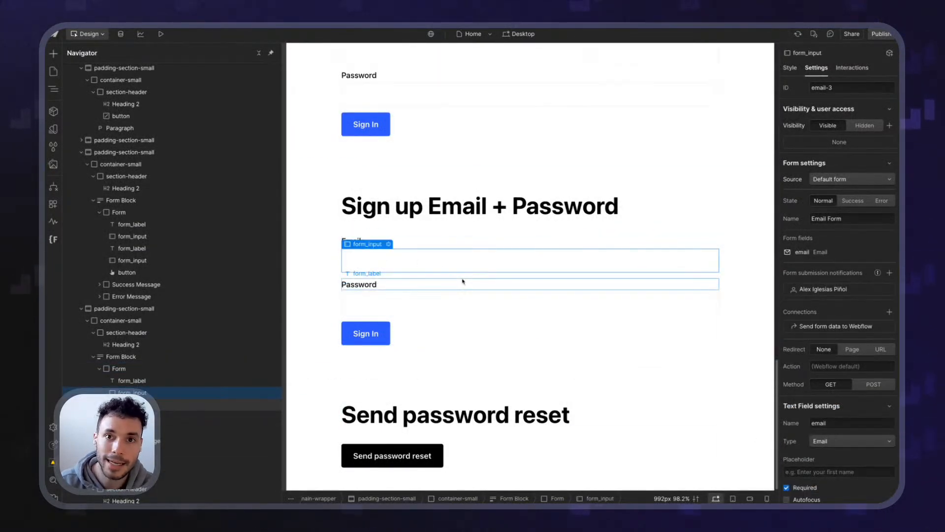
scroll(837, 320, "down", 2)
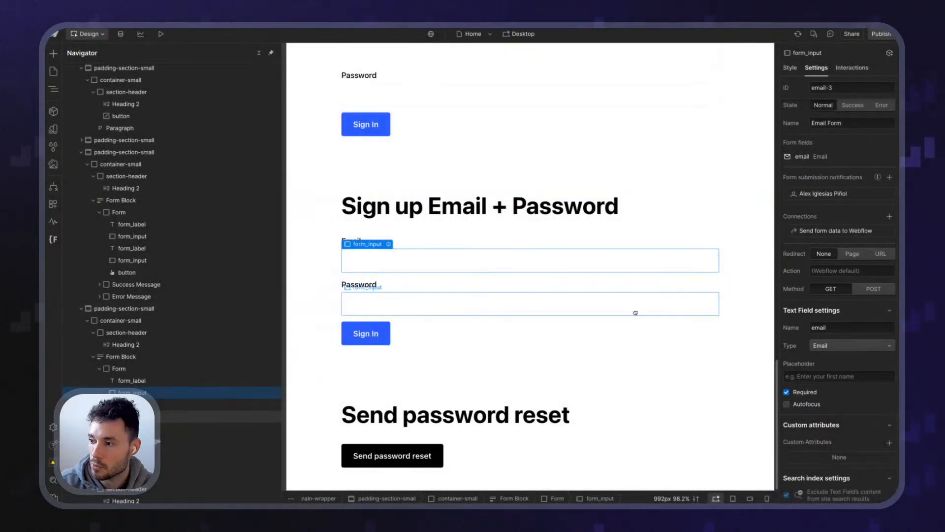
left_click(636, 311)
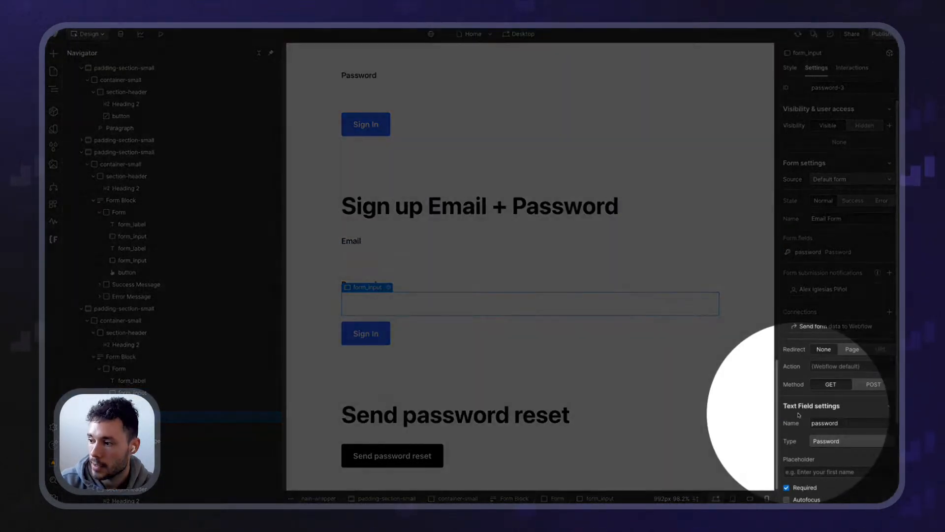
key("super+plus")
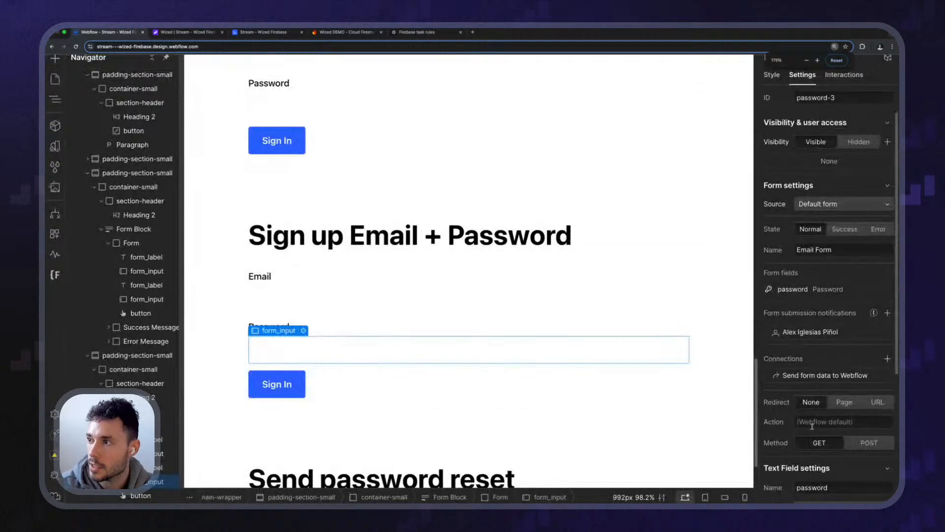
scroll(812, 426, "down", 4)
Back in Wized, recheck the f.sign_up_form.email and password expressions, then turn on X-Ray
key("ctrl+Tab")
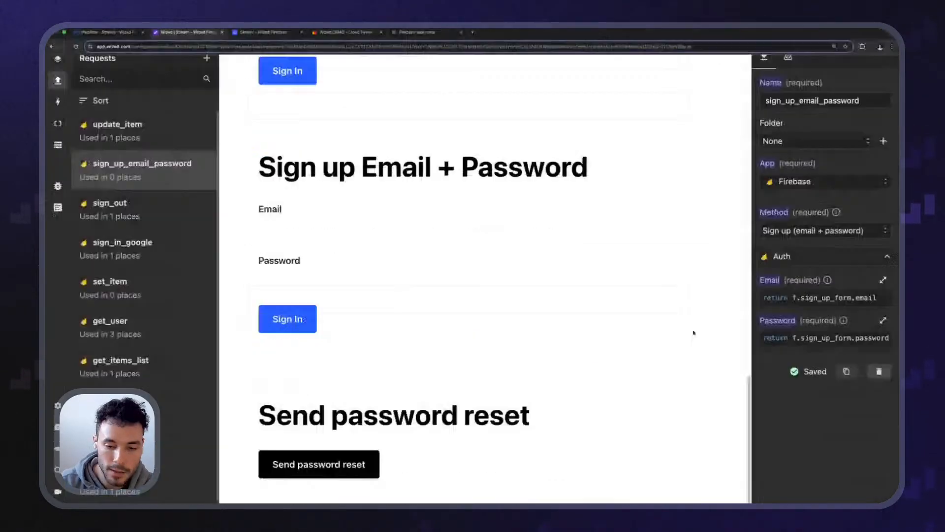
left_click(262, 31)
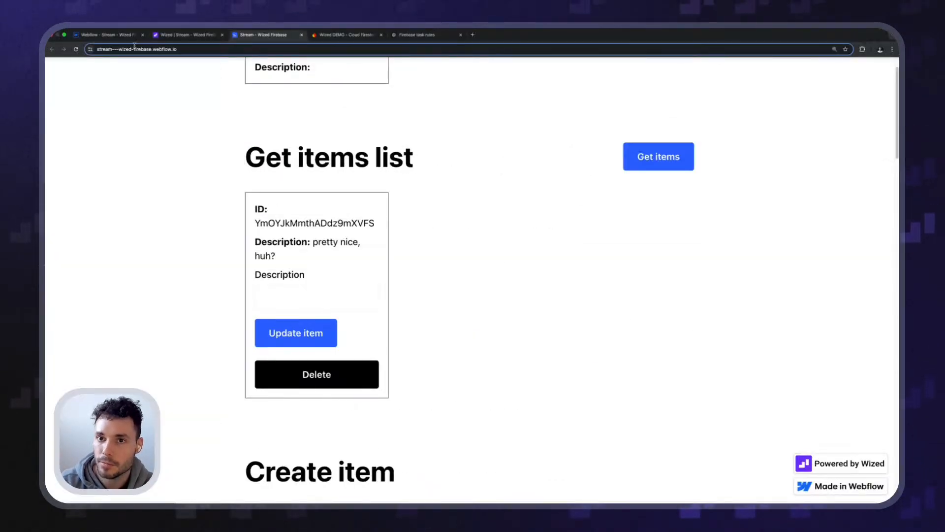
left_click(114, 33)
left_click(187, 33)
left_click(827, 297)
double_click(342, 208)
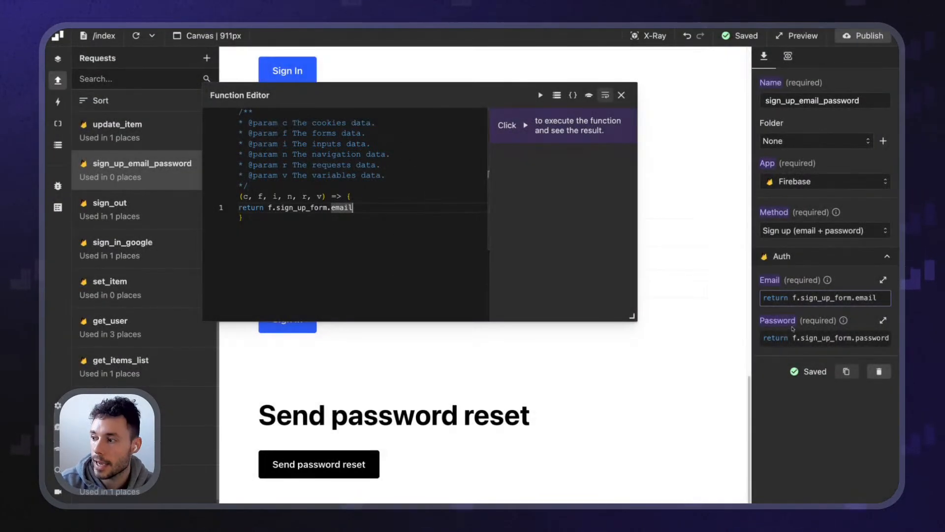
left_click(797, 338)
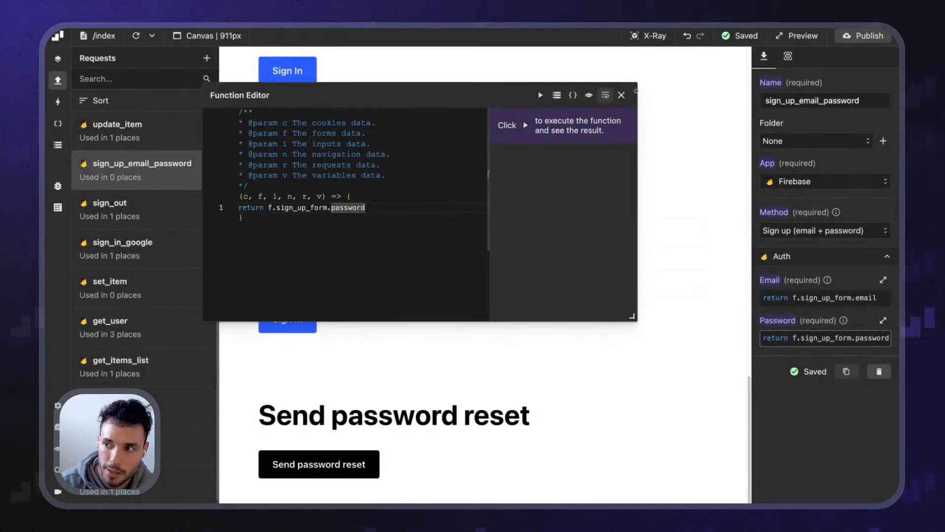
left_click(621, 95)
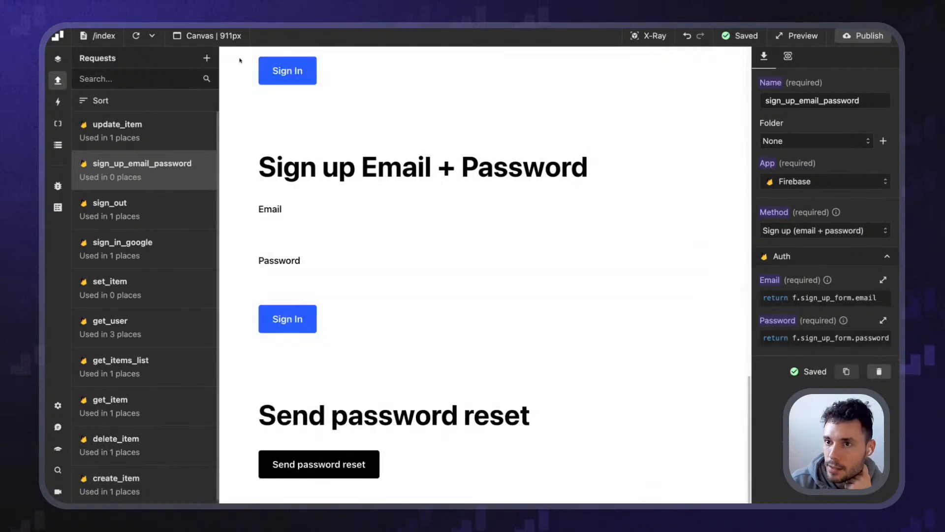
left_click(648, 36)
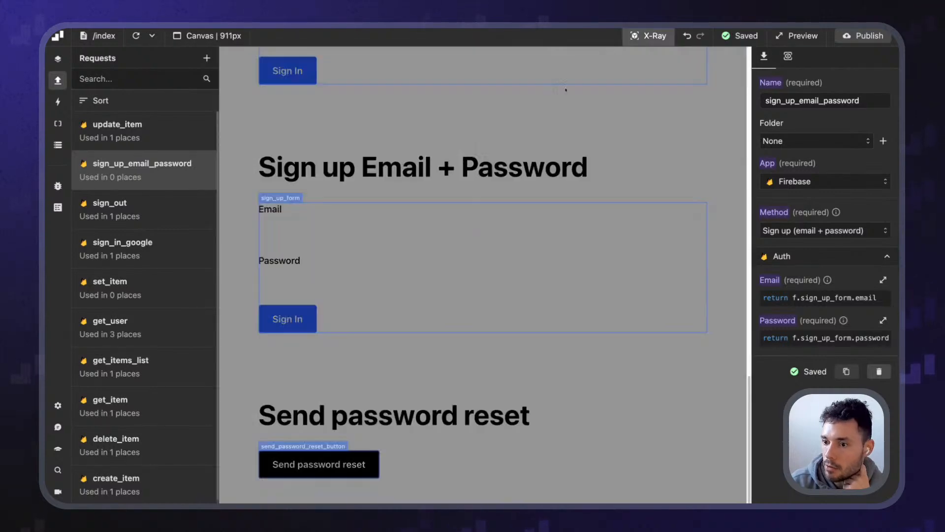
Give sign_up_form a submit event with Prevent default and Reset form enabled
left_click(280, 198)
left_click(788, 57)
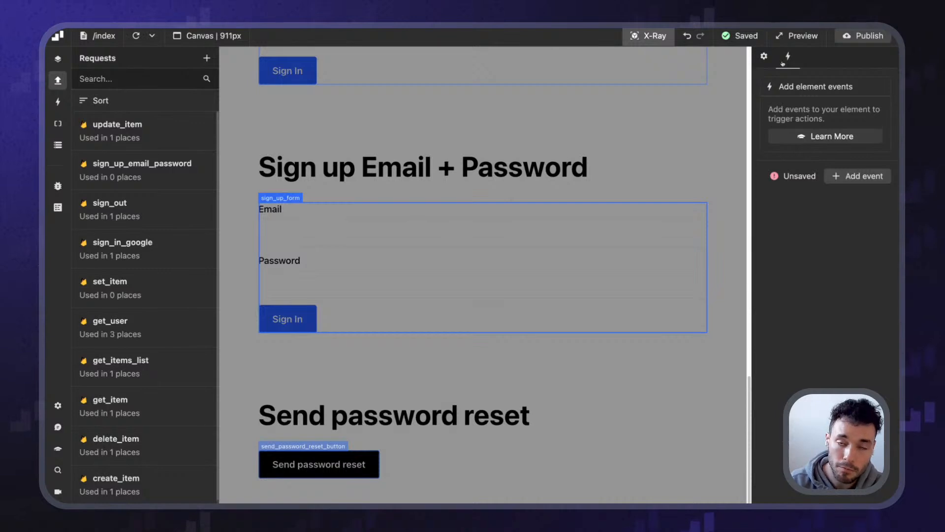
left_click(858, 176)
left_click(825, 119)
scroll(810, 177, "down", 2)
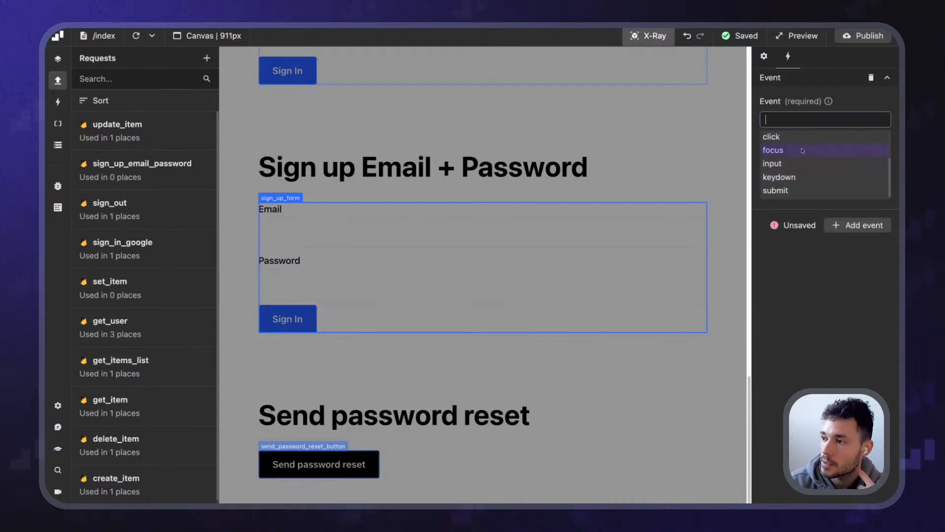
left_click(798, 189)
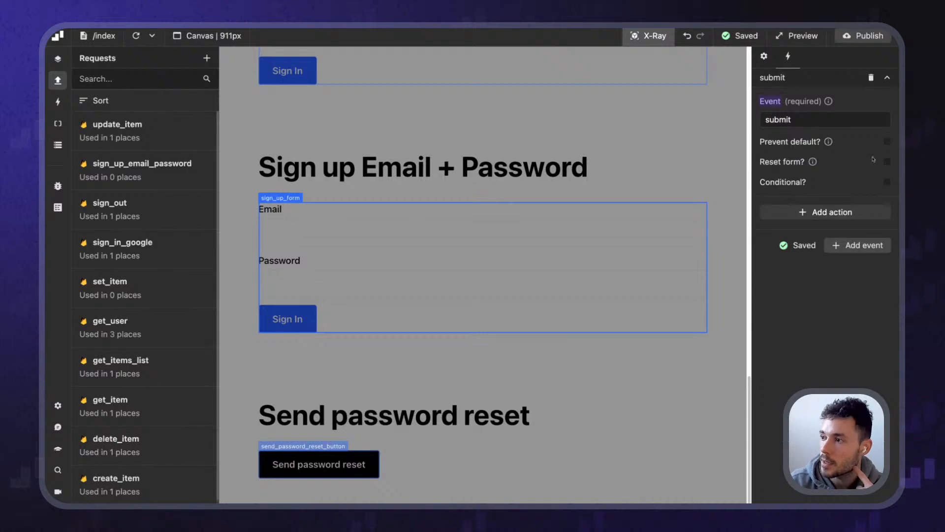
left_click(887, 142)
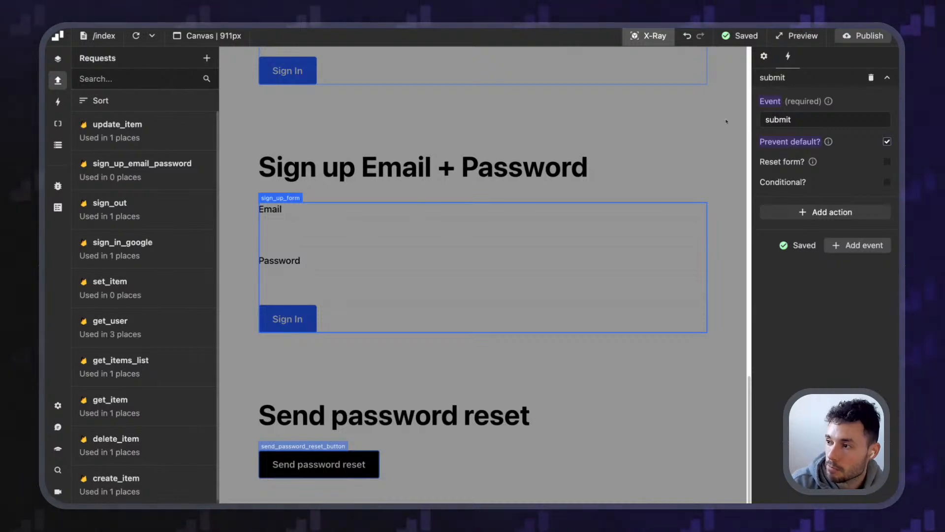
left_click(887, 163)
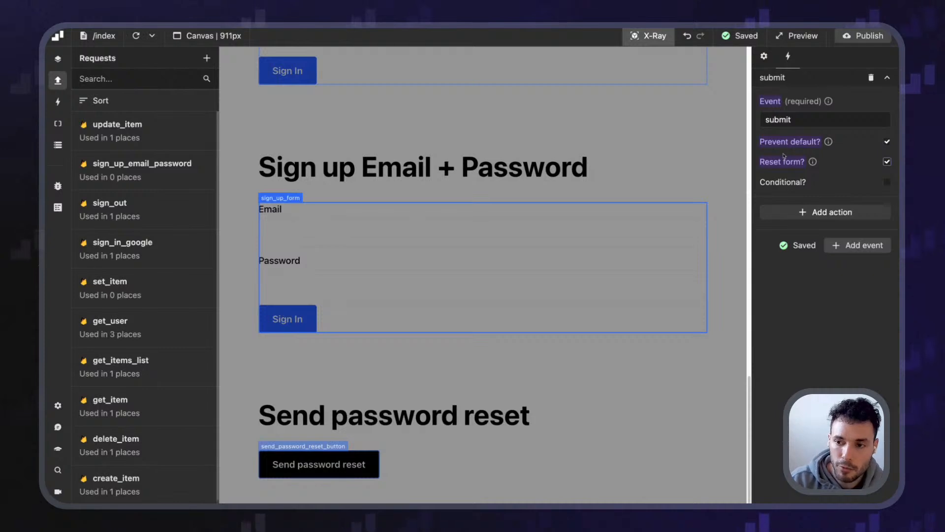
Add a Perform request action running sign_up_email_password on submit
left_click(832, 211)
left_click(808, 256)
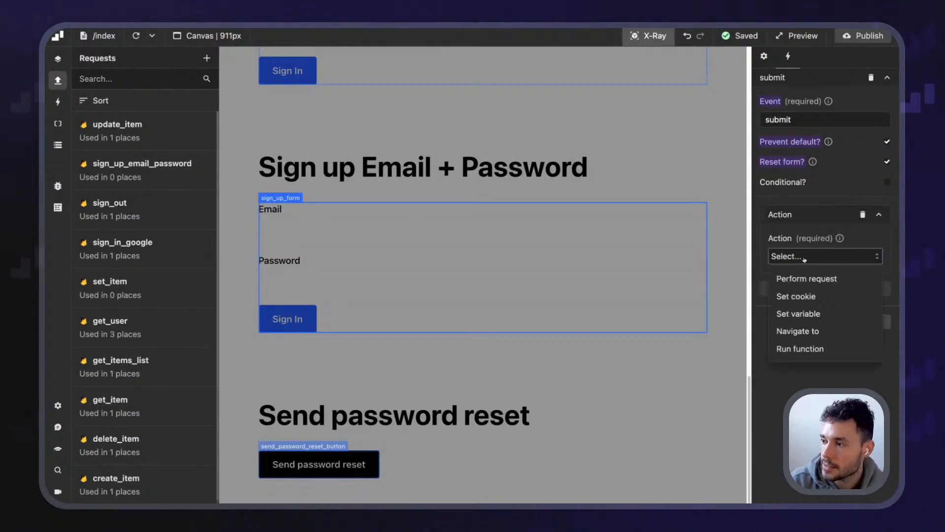
left_click(804, 277)
left_click(812, 297)
scroll(817, 365, "down", 3)
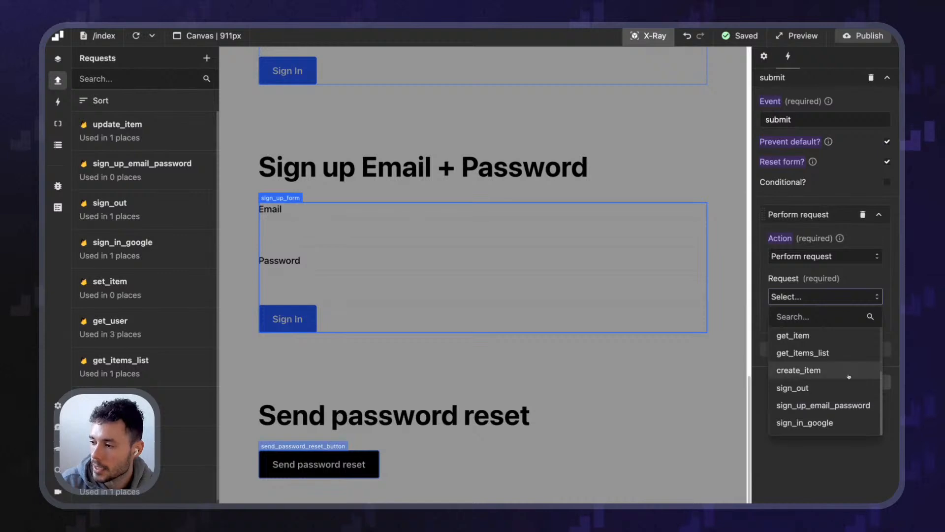
left_click(840, 405)
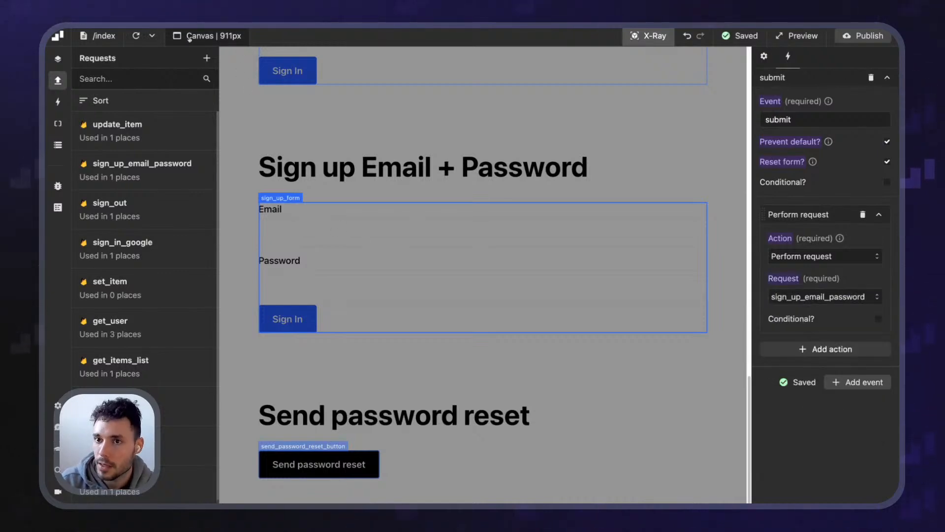
left_click(655, 35)
scroll(325, 254, "up", 4)
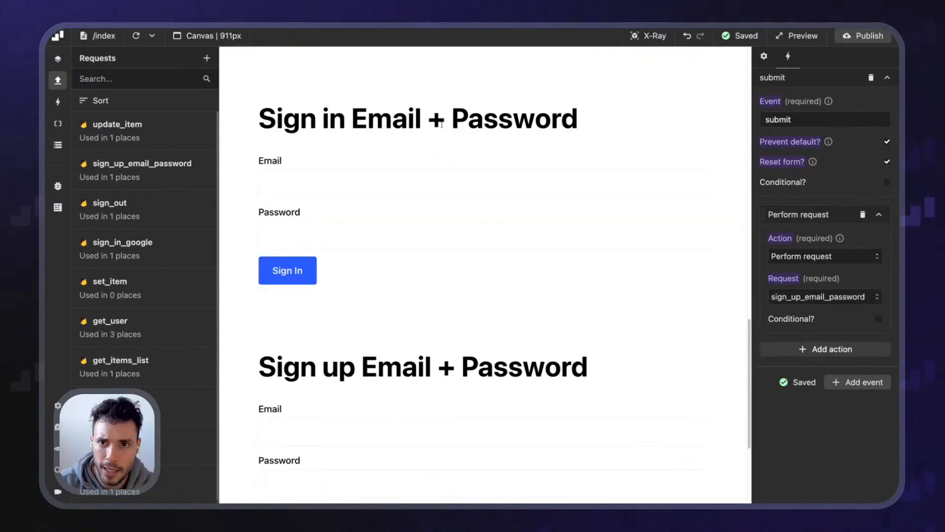
left_click(649, 36)
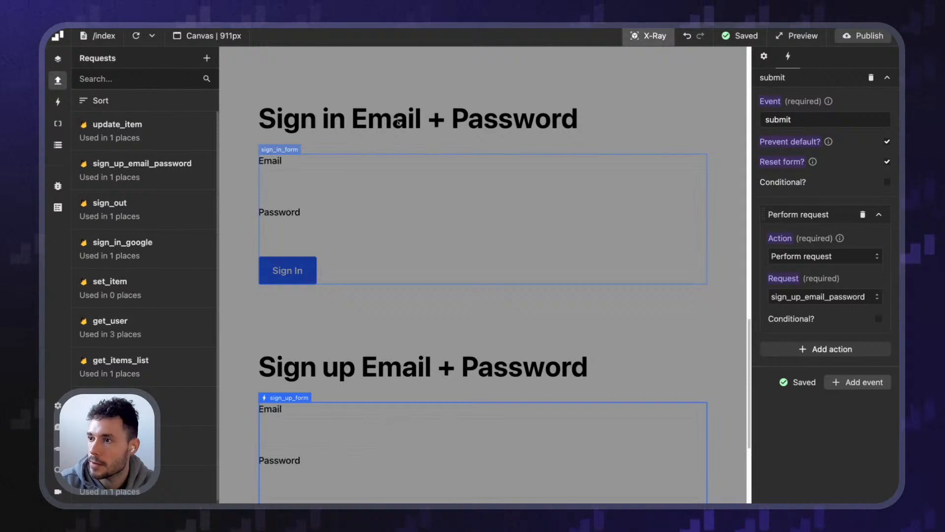
Create a Firebase request sign_in_email_password using the Sign in (email + password) method
left_click(207, 58)
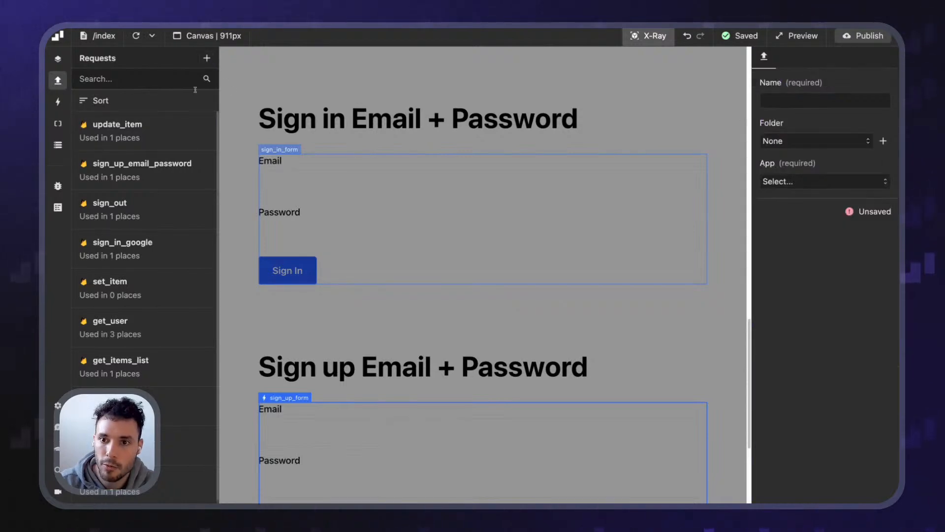
left_click(812, 98)
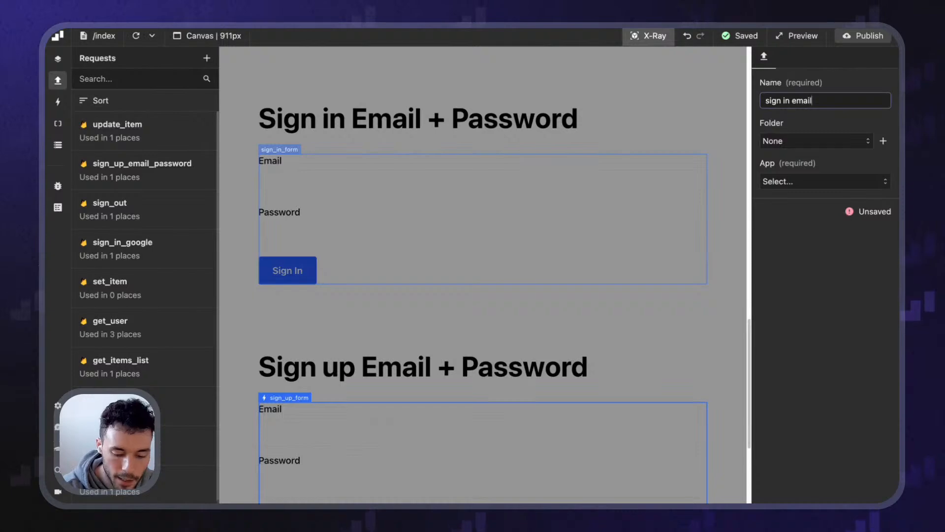
type("sign in email password")
key("Return")
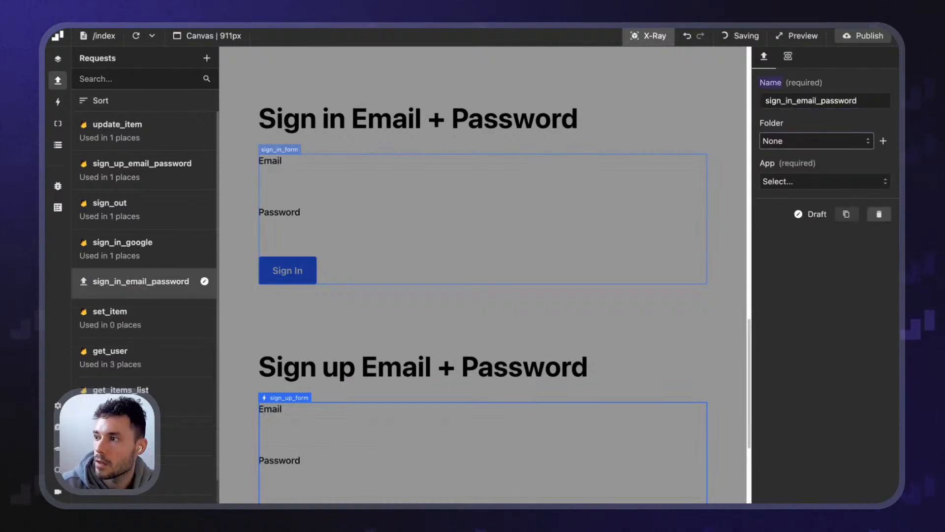
left_click(825, 182)
left_click(794, 207)
left_click(798, 230)
scroll(828, 320, "down", 10)
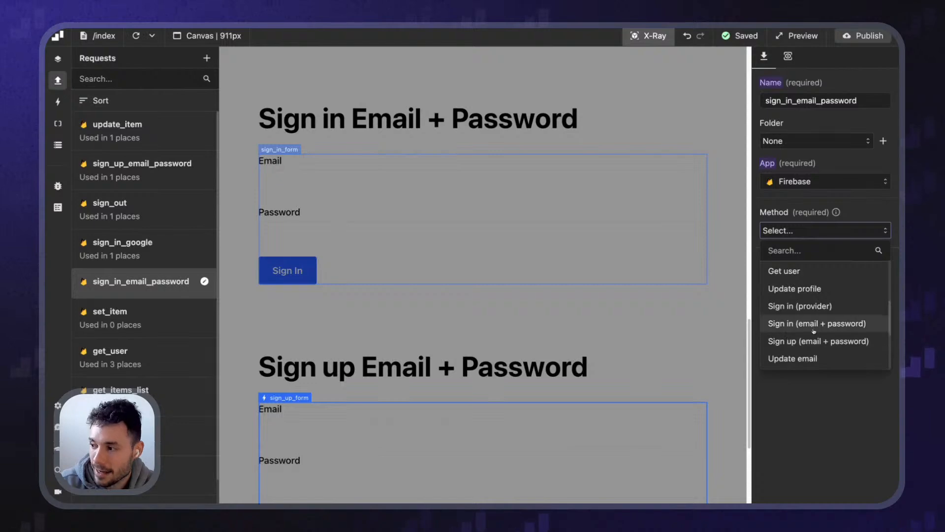
left_click(807, 323)
Set the Email value to f.sign_in_form.email
left_click(783, 297)
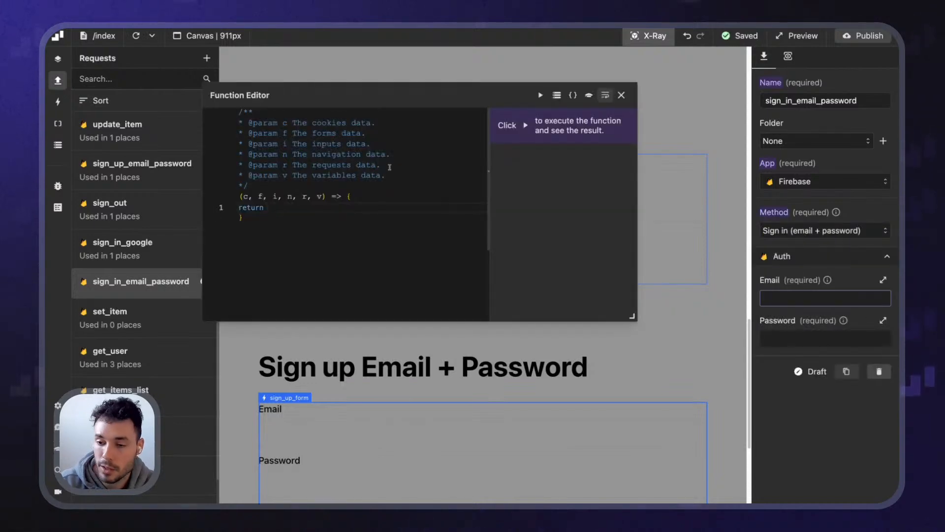
type("f.")
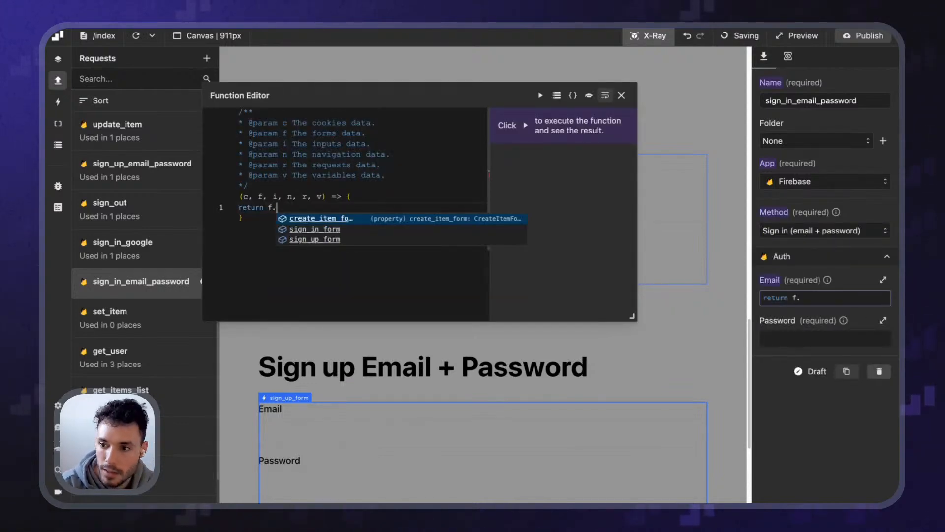
key("Down")
key("Return")
type(".")
key("Return")
Set the Password value to f.sign_in_form.password, replacing a mistakenly inserted sign_up_form
left_click(788, 339)
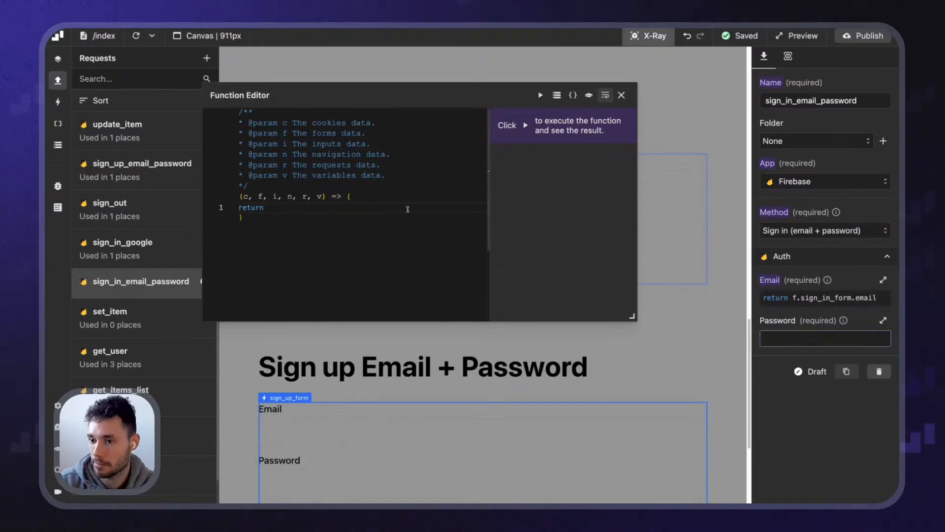
type("f.")
key("Down")
key("Down")
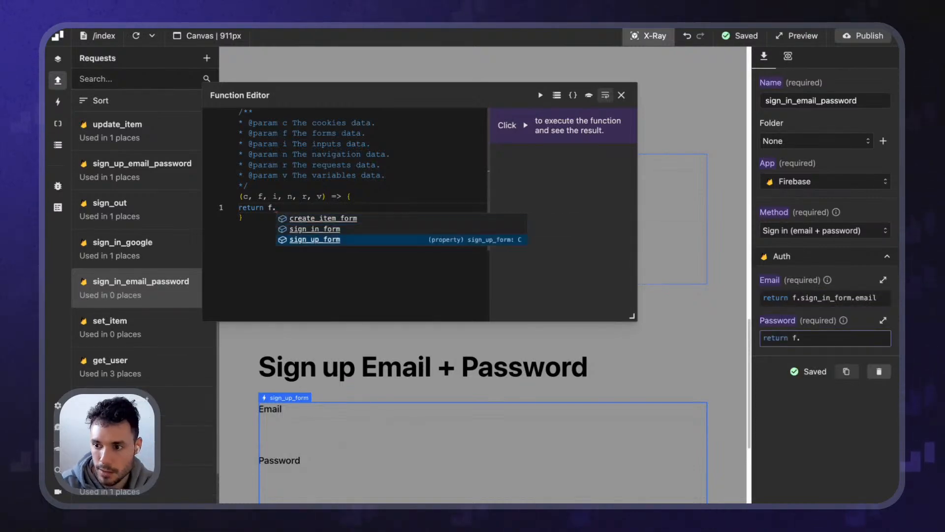
key("Return")
key("ctrl+shift+Left")
key("BackSpace")
key("ctrl+space")
key("Down")
key("Return")
type(".")
key("Down")
key("Return")
key("Escape")
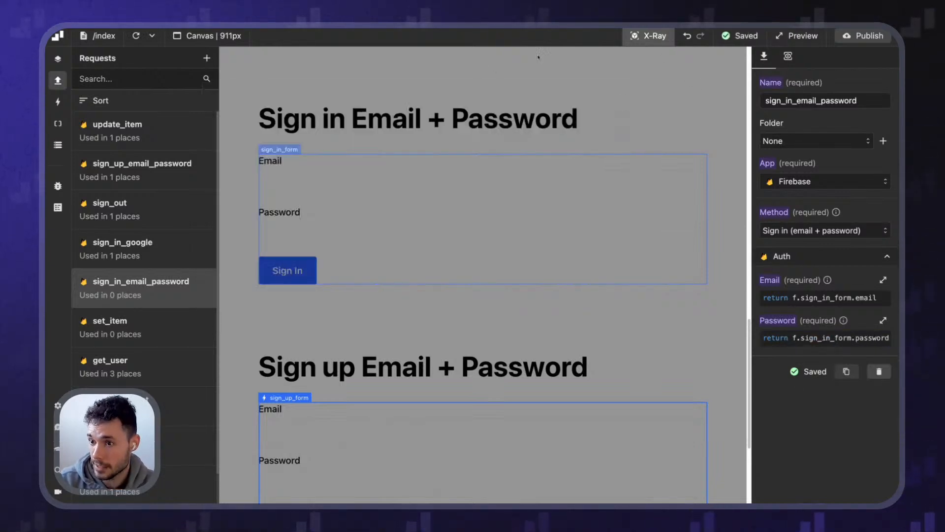
Give sign_in_form a submit event with Prevent default and Reset form enabled
left_click(288, 157)
left_click(788, 55)
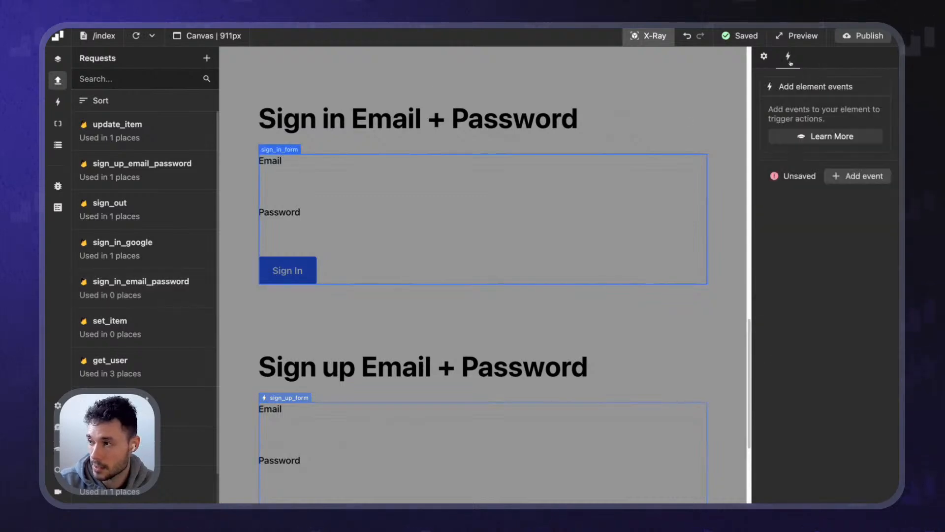
left_click(859, 176)
left_click(817, 119)
scroll(808, 163, "down", 2)
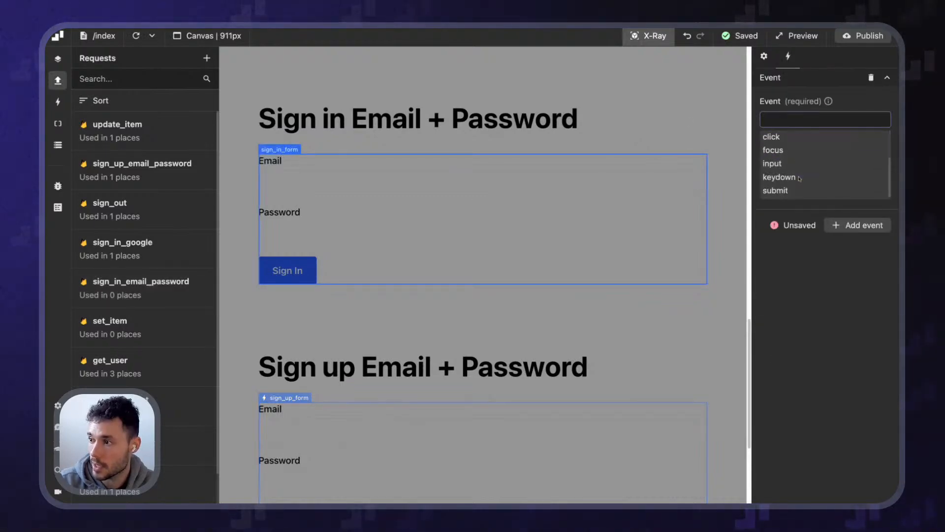
left_click(801, 188)
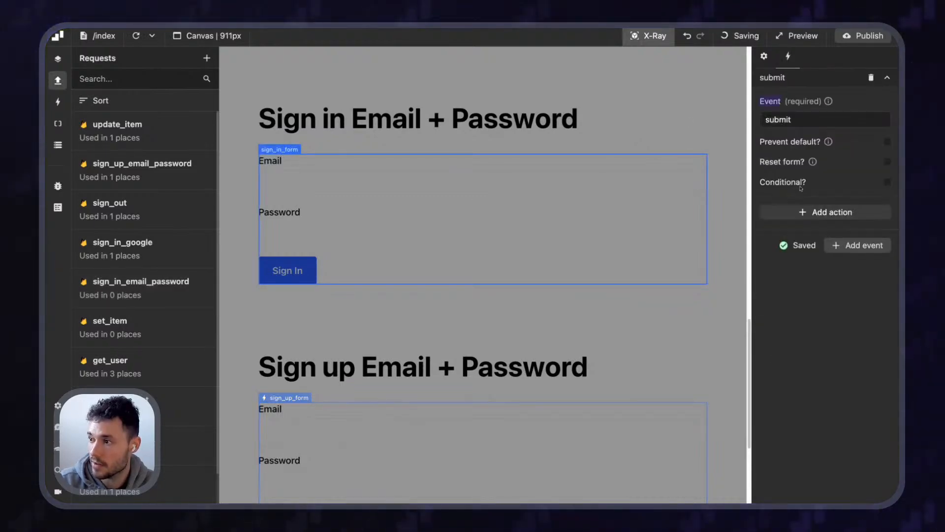
left_click(887, 141)
left_click(887, 162)
Add a Perform request action running sign_in_email_password on submit
left_click(838, 213)
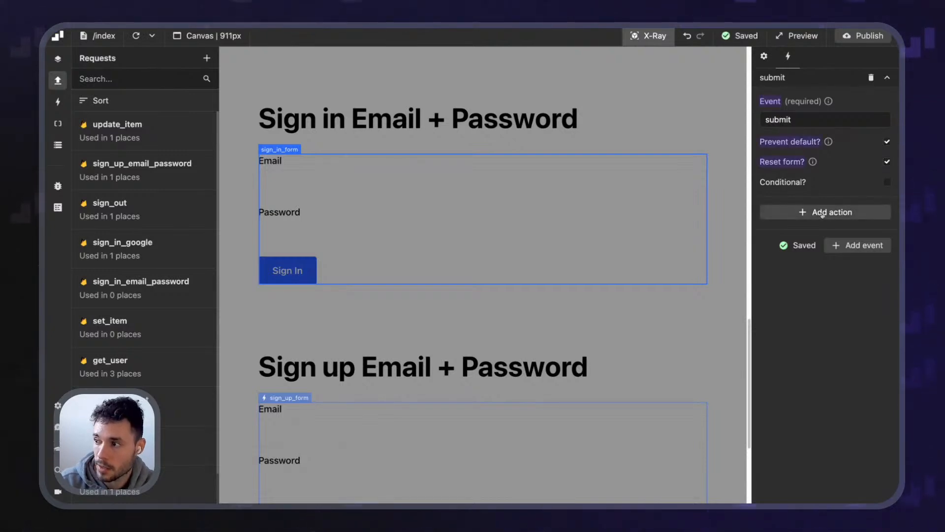
left_click(802, 256)
left_click(802, 278)
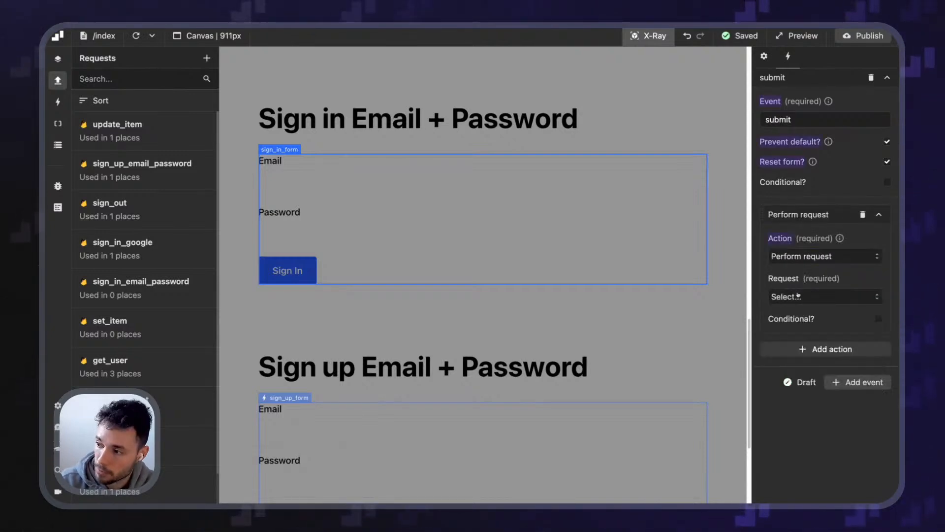
left_click(825, 297)
scroll(826, 374, "down", 3)
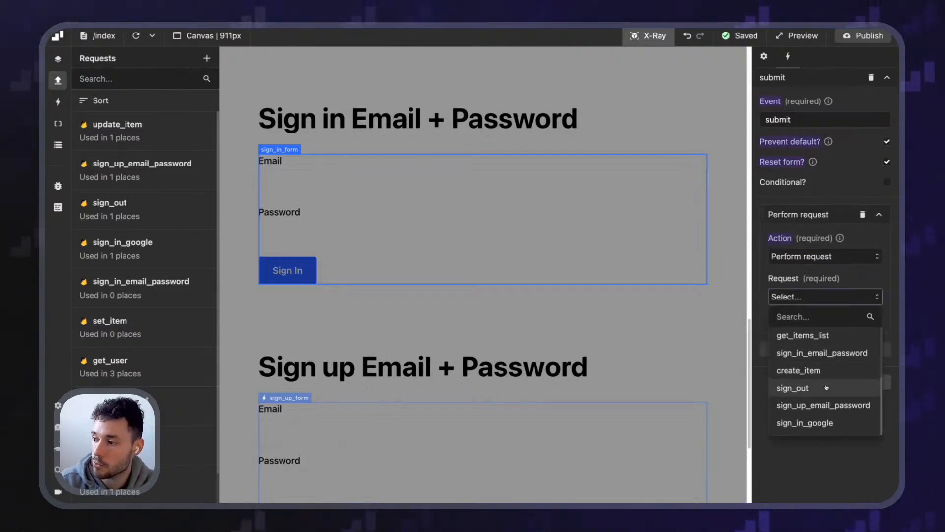
left_click(823, 353)
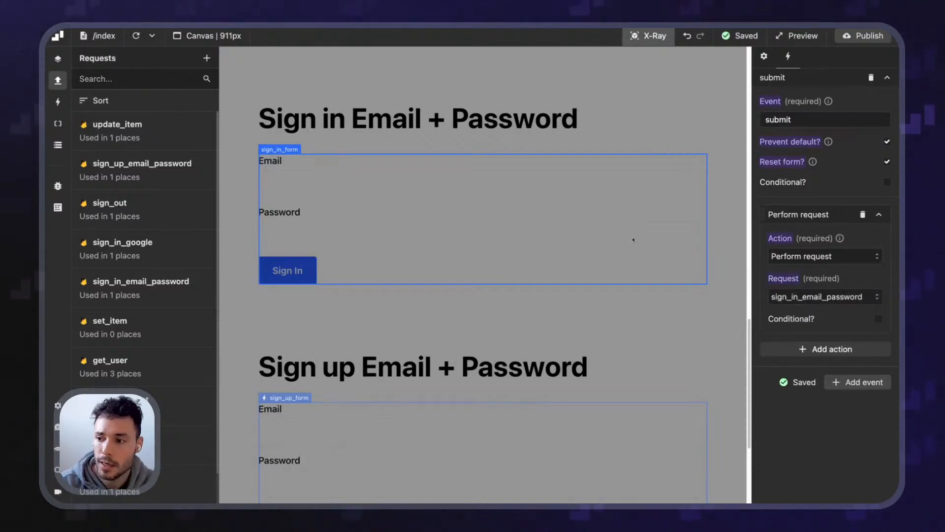
scroll(323, 367, "down", 2)
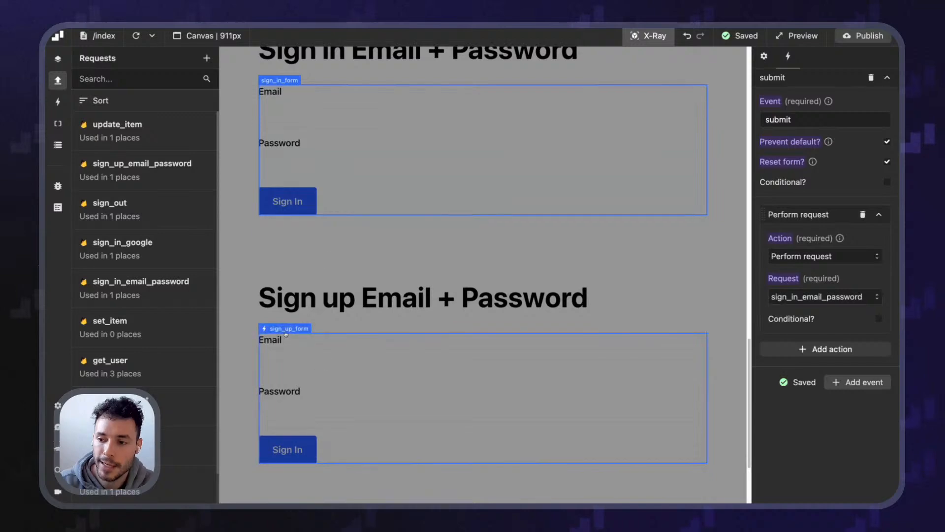
scroll(270, 99, "up", 1)
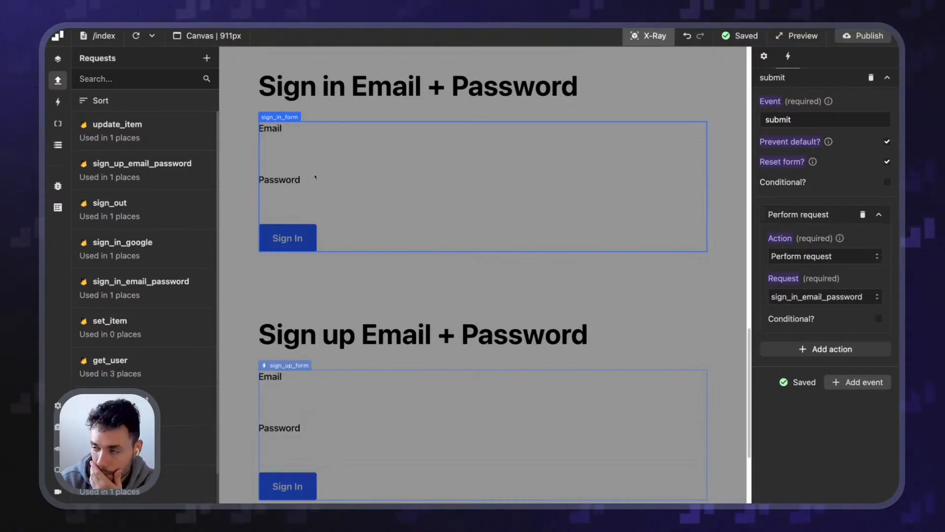
Add a second Perform request action that runs get_user after signing in
left_click(847, 350)
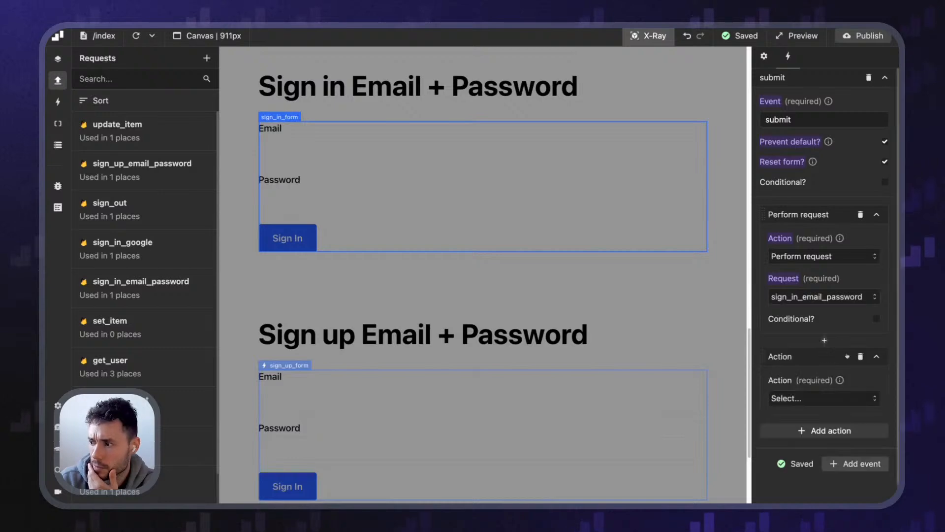
left_click(817, 397)
left_click(821, 373)
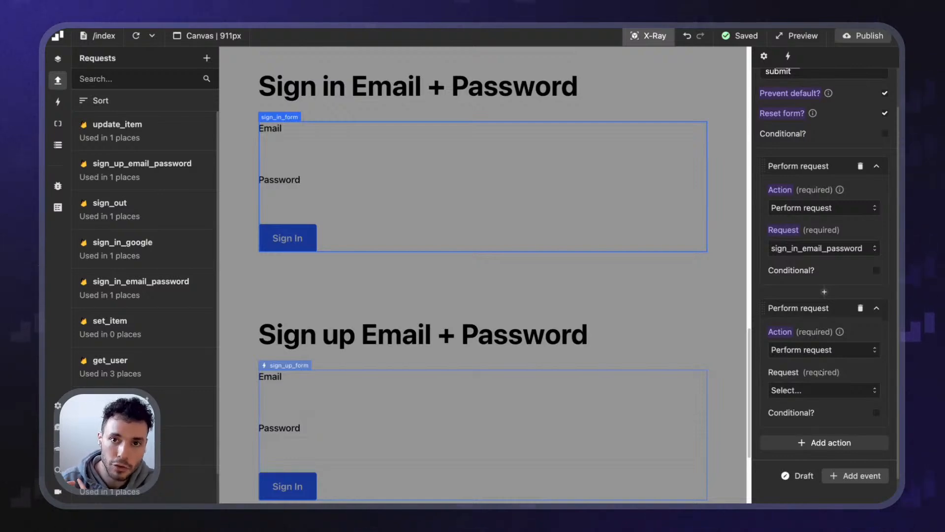
scroll(841, 419, "down", 1)
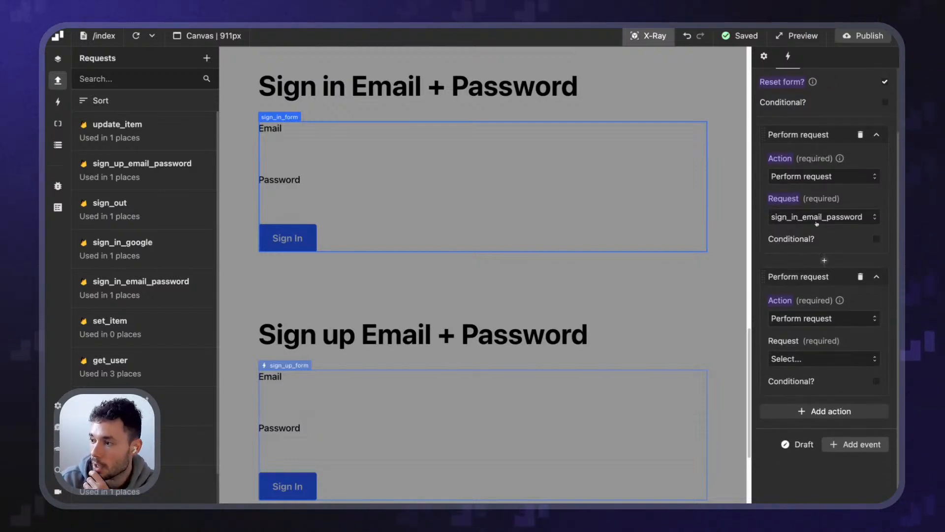
scroll(817, 223, "up", 1)
scroll(829, 251, "down", 1)
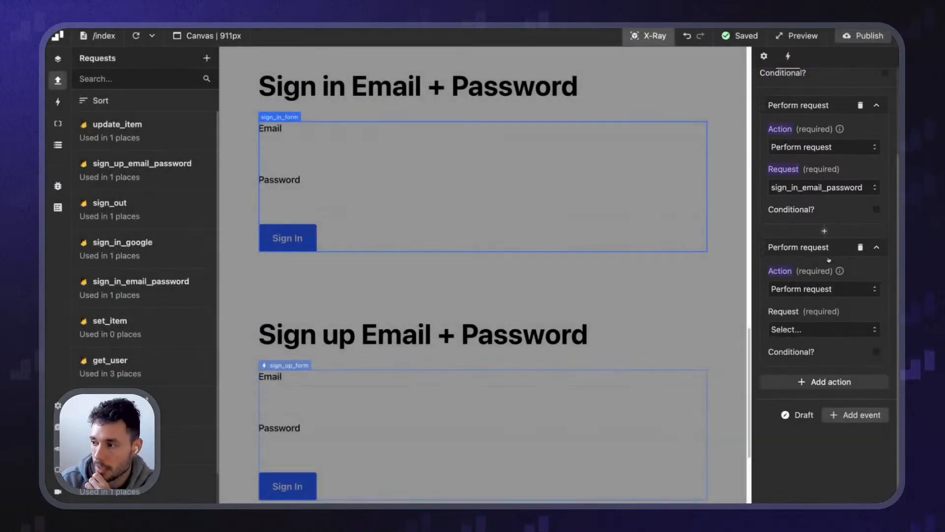
left_click(812, 329)
left_click(809, 426)
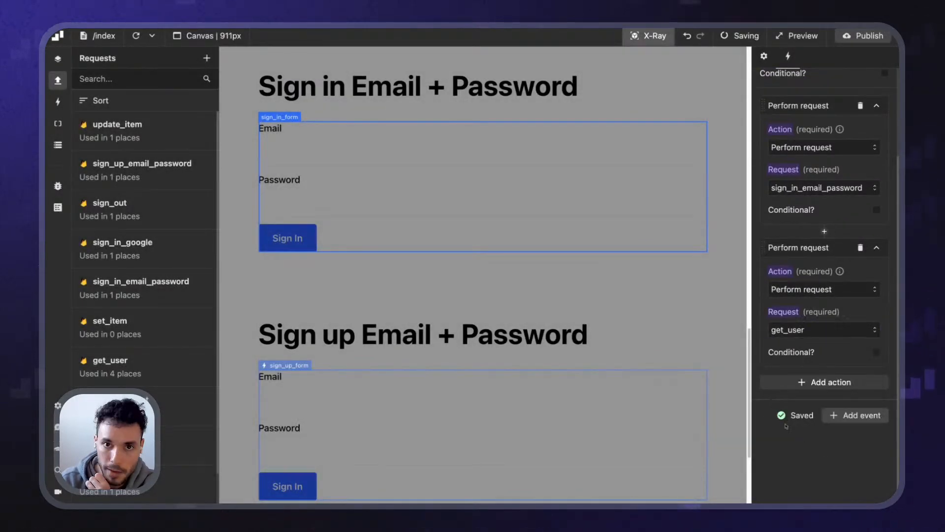
scroll(457, 348, "down", 1)
left_click(461, 418)
scroll(807, 197, "down", 1)
Add a Perform request action running get_user to the sign_up_form submit event
scroll(800, 98, "up", 3)
left_click(789, 57)
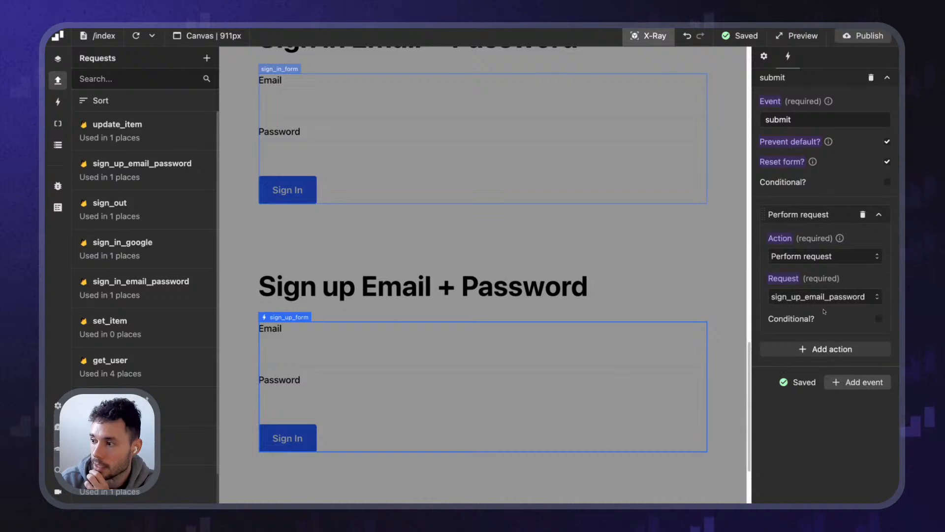
left_click(832, 349)
scroll(798, 285, "down", 1)
left_click(795, 349)
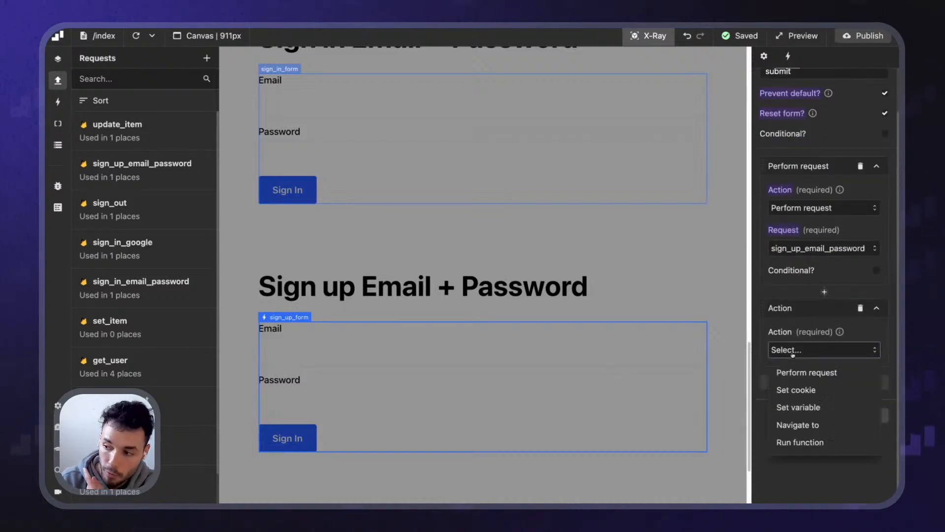
left_click(791, 371)
scroll(794, 365, "down", 1)
left_click(796, 344)
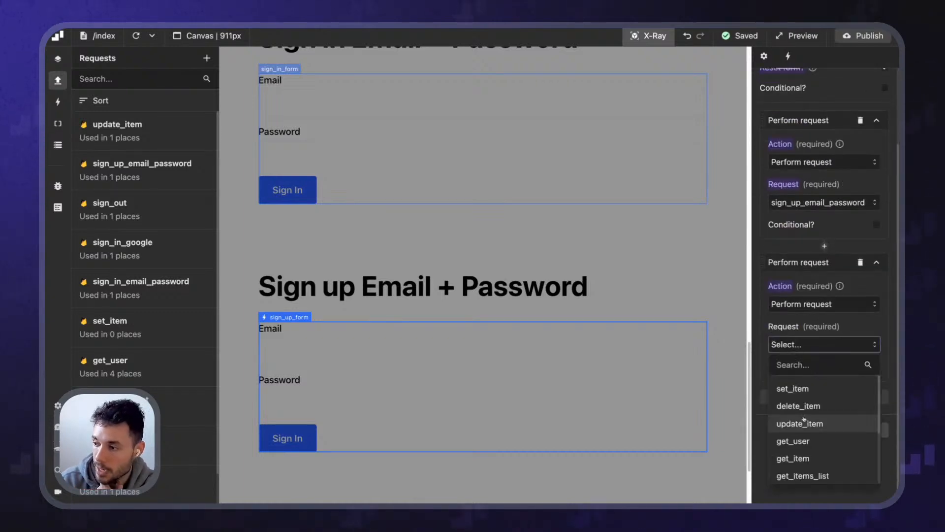
left_click(790, 440)
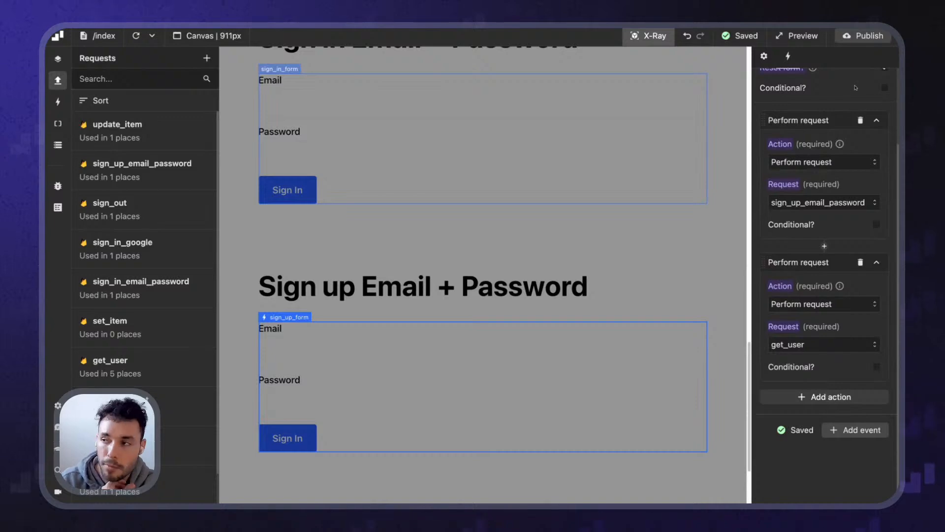
Publish the site to the webflow.io domain
left_click(864, 35)
left_click(845, 214)
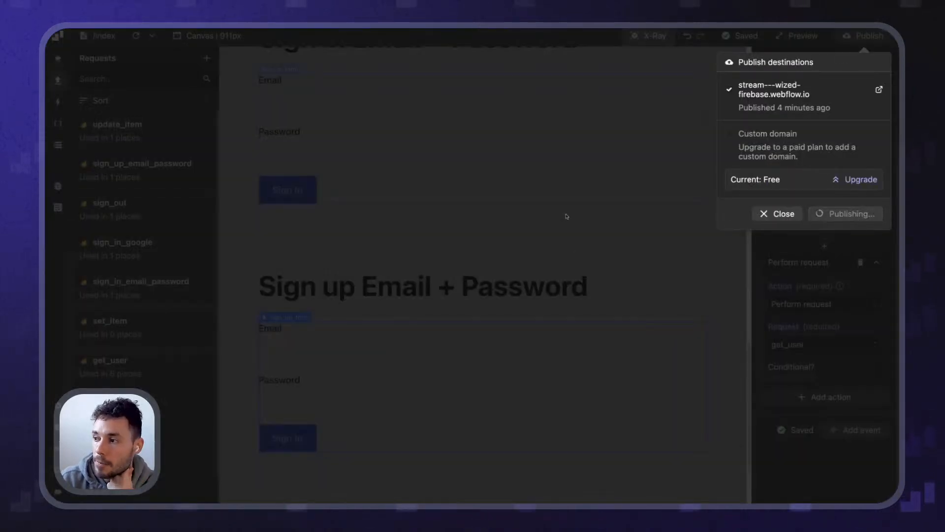
scroll(309, 130, "up", 5)
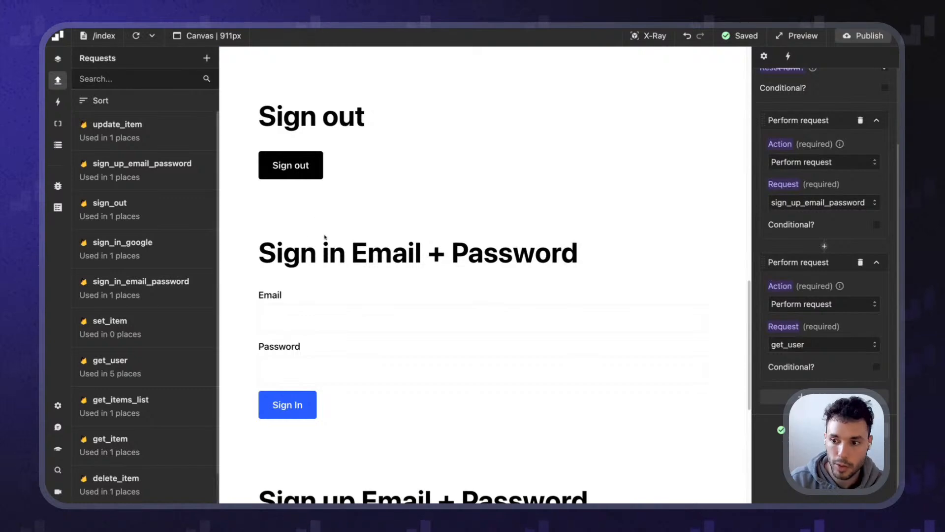
Show the Data Store panel, widen the page canvas, and scroll to the Sign up form
left_click(58, 145)
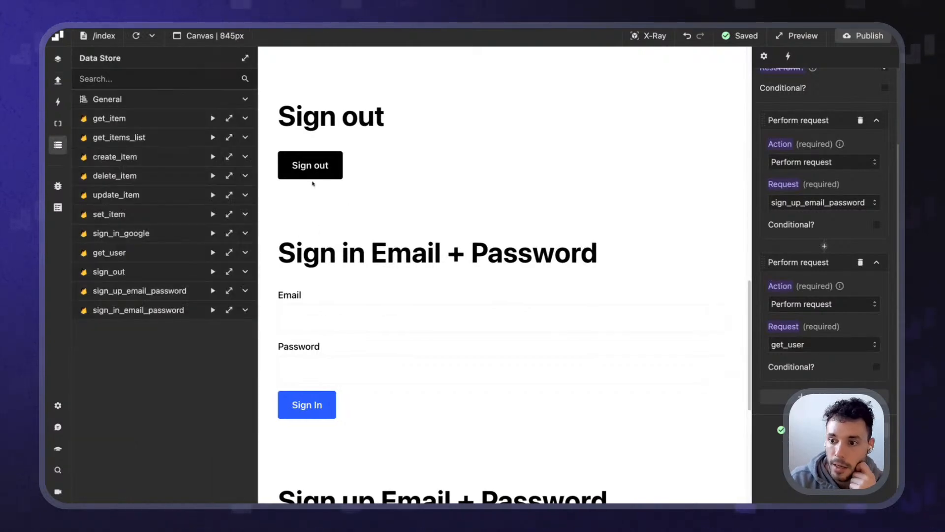
left_click_drag(258, 162, 176, 161)
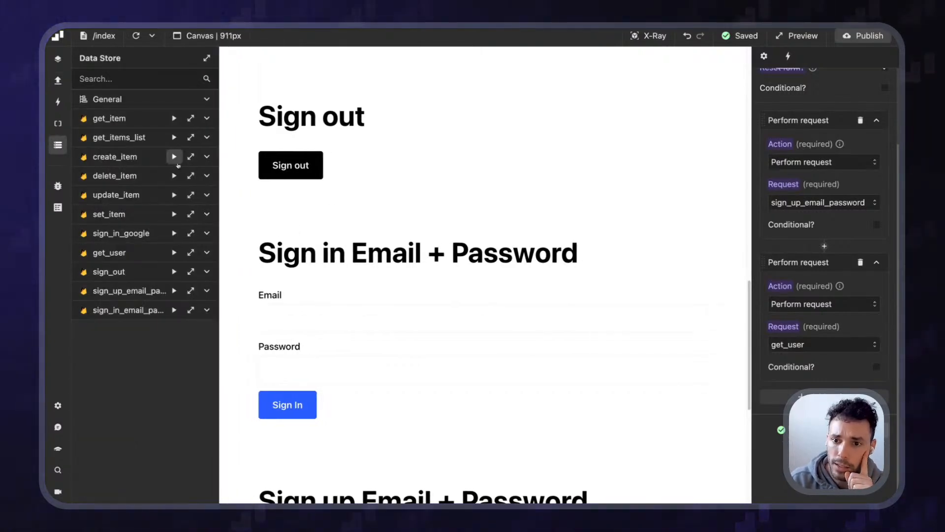
scroll(304, 271, "up", 5)
scroll(325, 255, "down", 1)
scroll(309, 186, "up", 1)
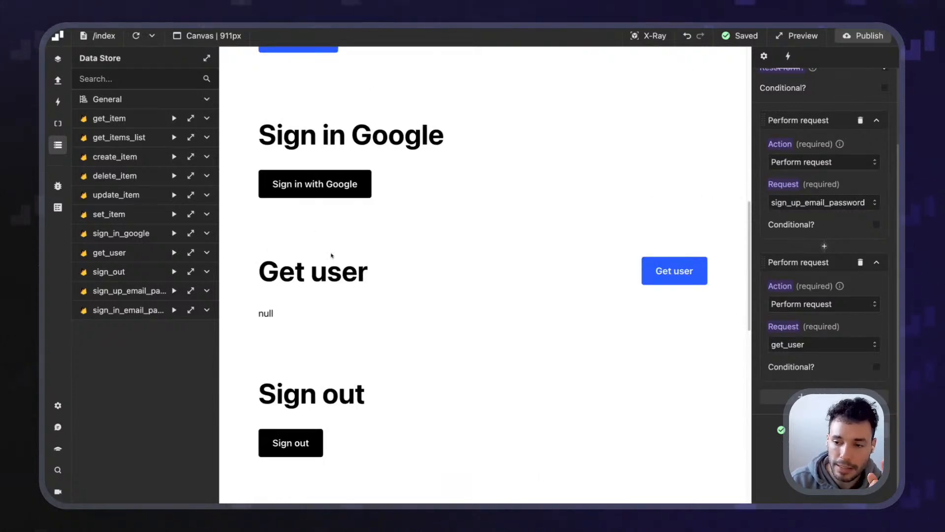
scroll(331, 261, "down", 5)
scroll(329, 277, "down", 4)
scroll(329, 268, "up", 2)
scroll(329, 277, "down", 1)
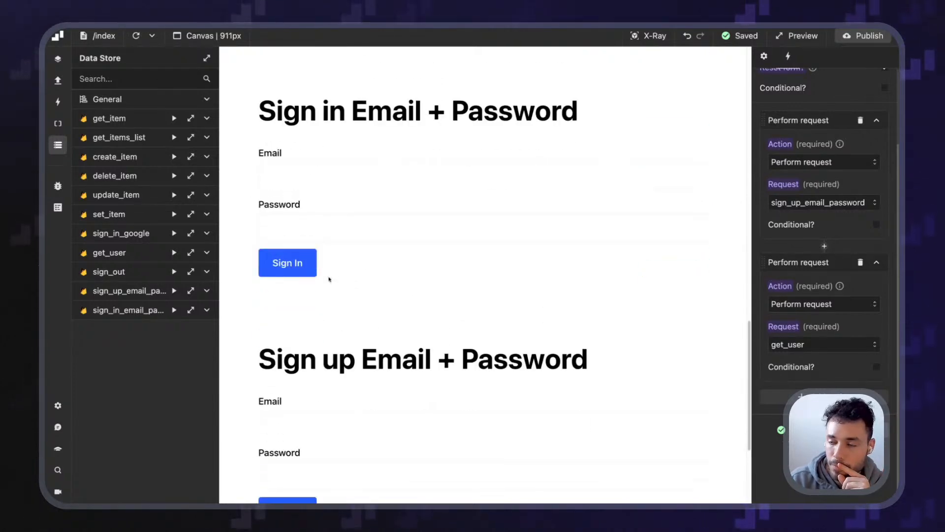
scroll(342, 295, "down", 1)
Enter a test email and password in the sign-up form and expand sign_up_email_password
left_click(327, 363)
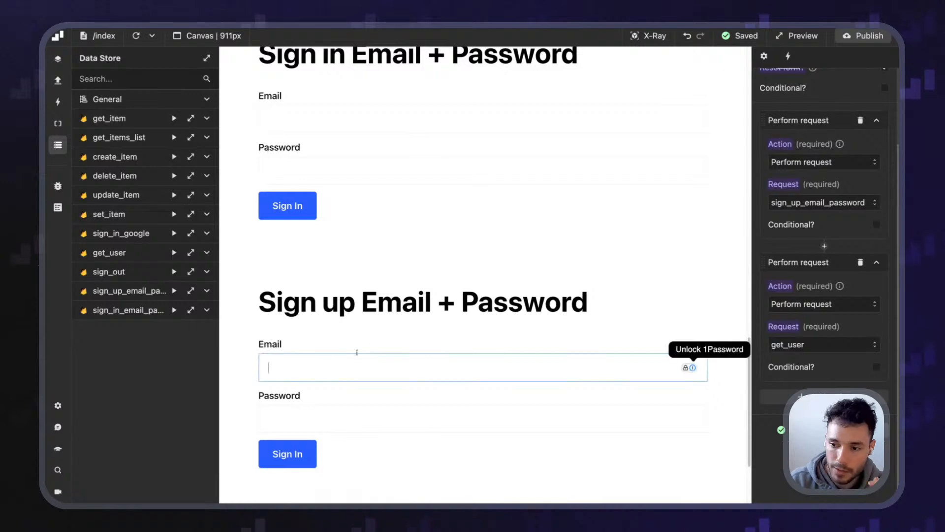
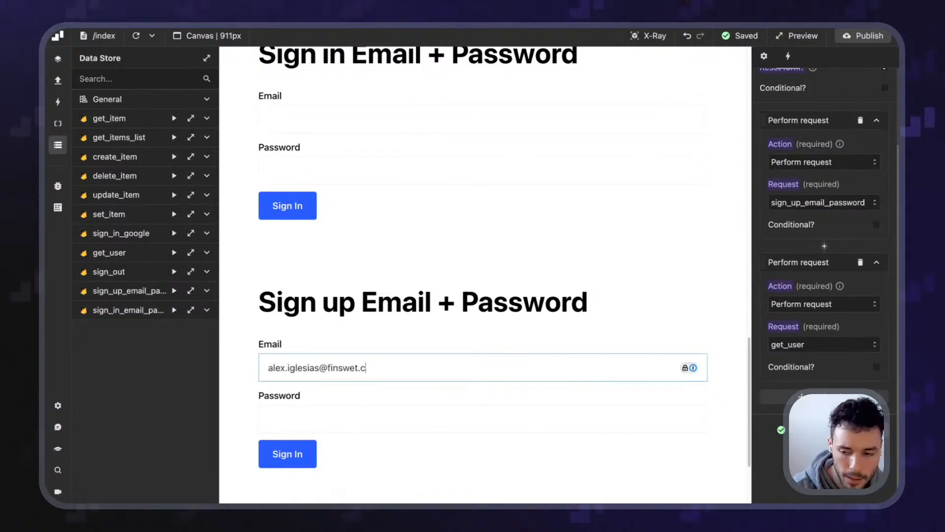
key("Tab")
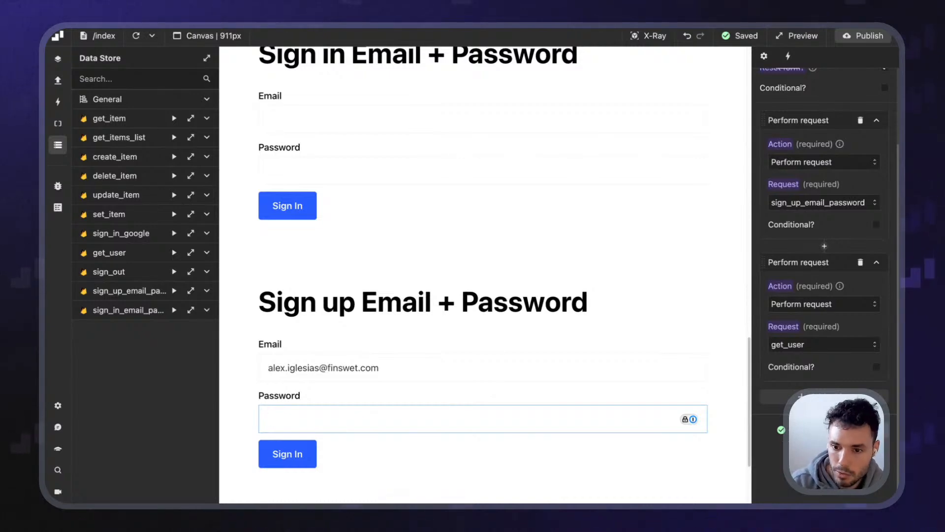
left_click(206, 291)
left_click(334, 418)
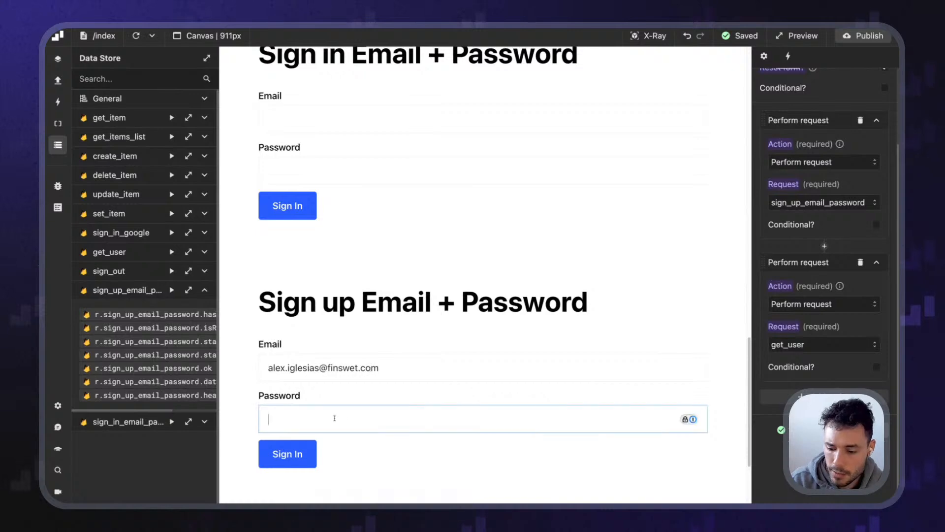
type("d")
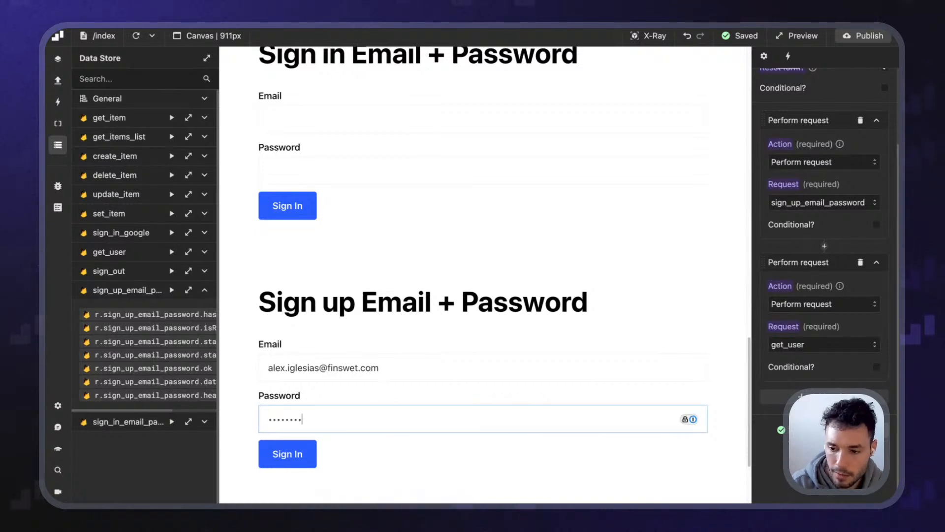
left_click(365, 468)
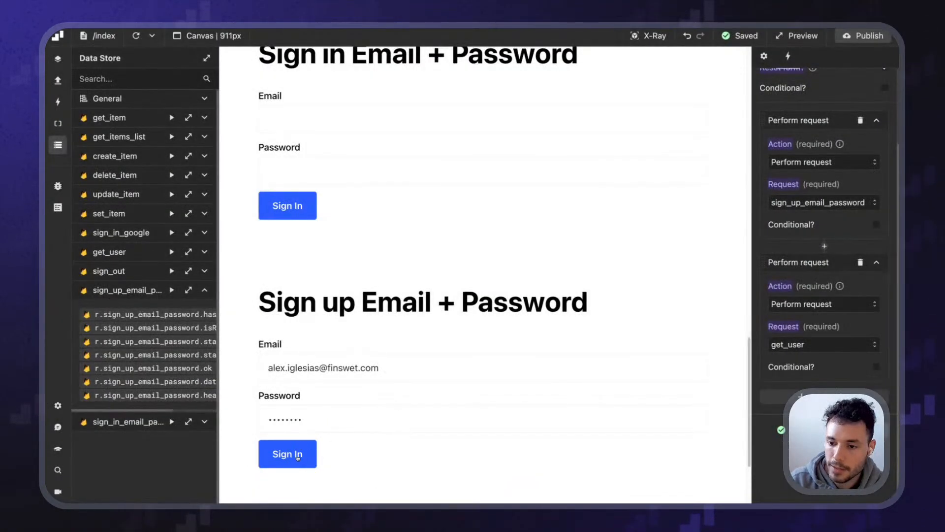
Submit the sign-up form and inspect the sign_up_email_password response showing a Missing email error
left_click(298, 456)
scroll(205, 349, "down", 1)
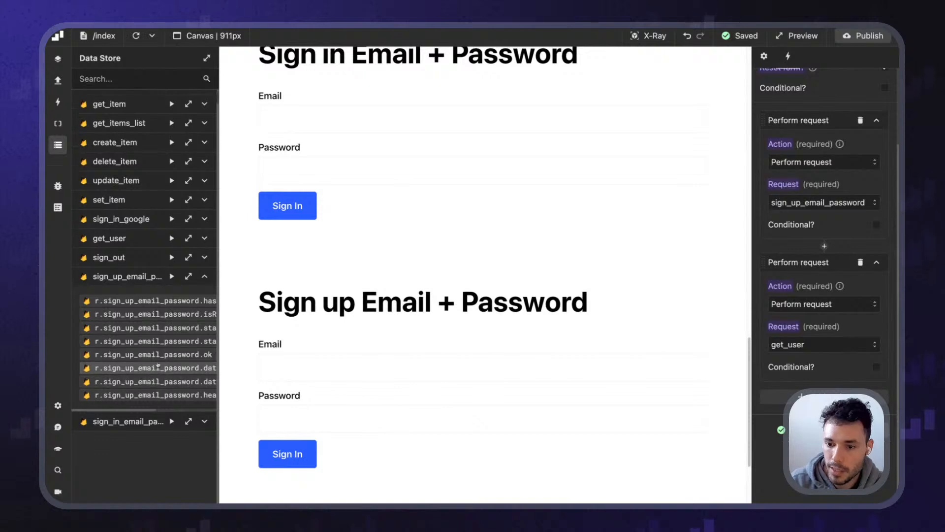
left_click(188, 277)
left_click_drag(462, 212, 194, 148)
scroll(199, 242, "down", 3)
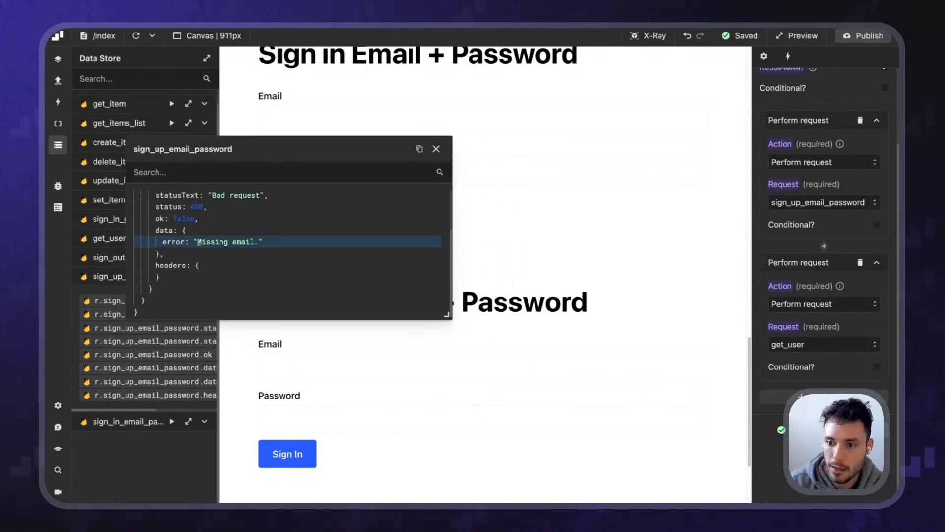
left_click(435, 149)
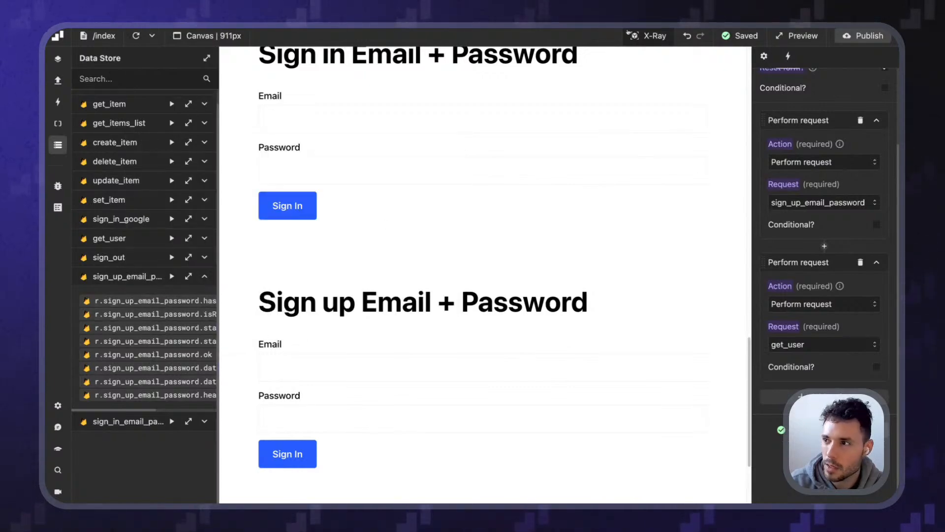
Toggle X-Ray and inspect the sign_up_email_password request's Email and Password code
left_click(649, 36)
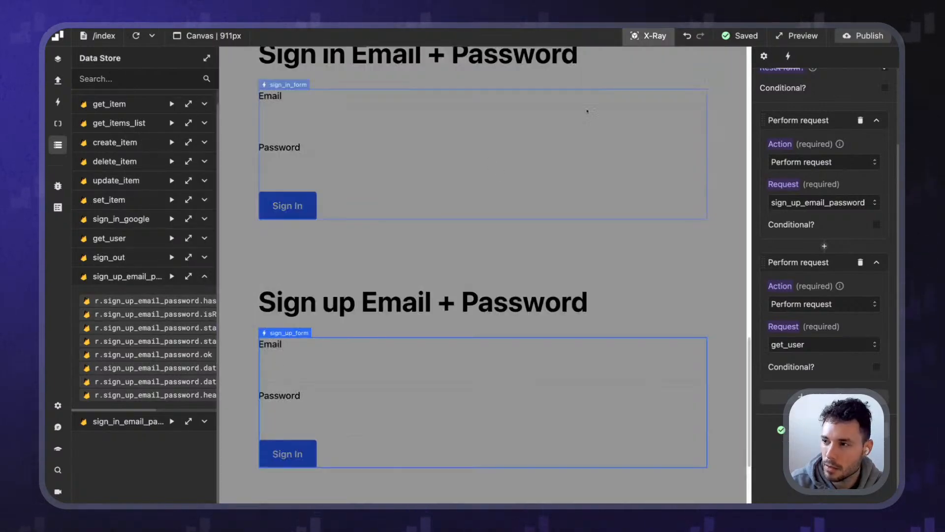
left_click(655, 36)
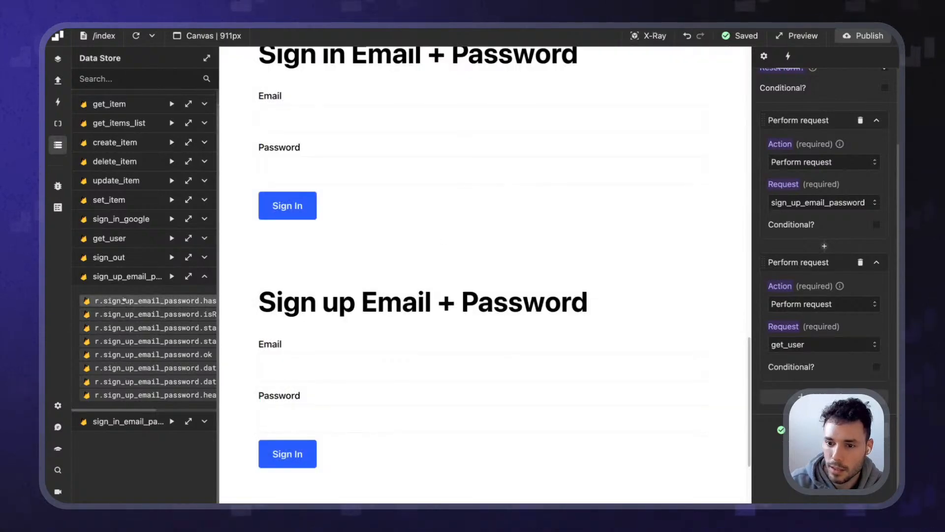
left_click(188, 277)
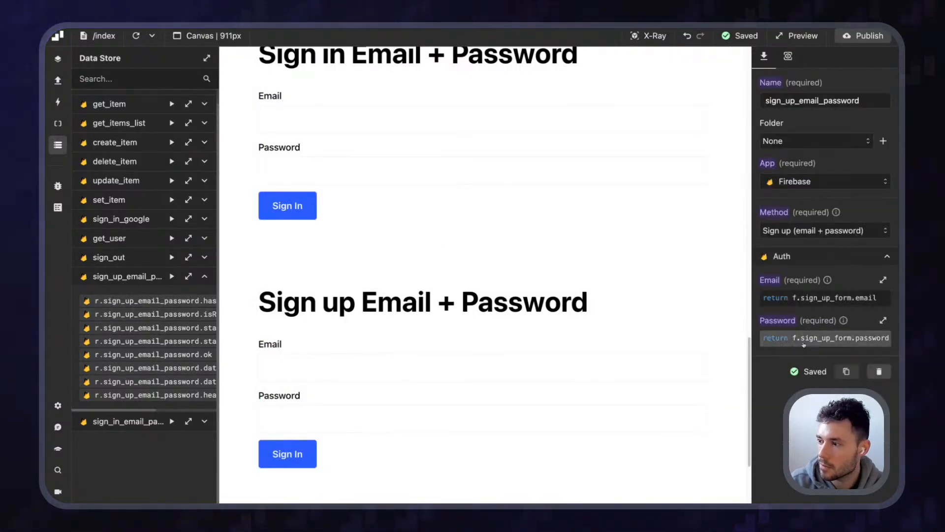
left_click(835, 298)
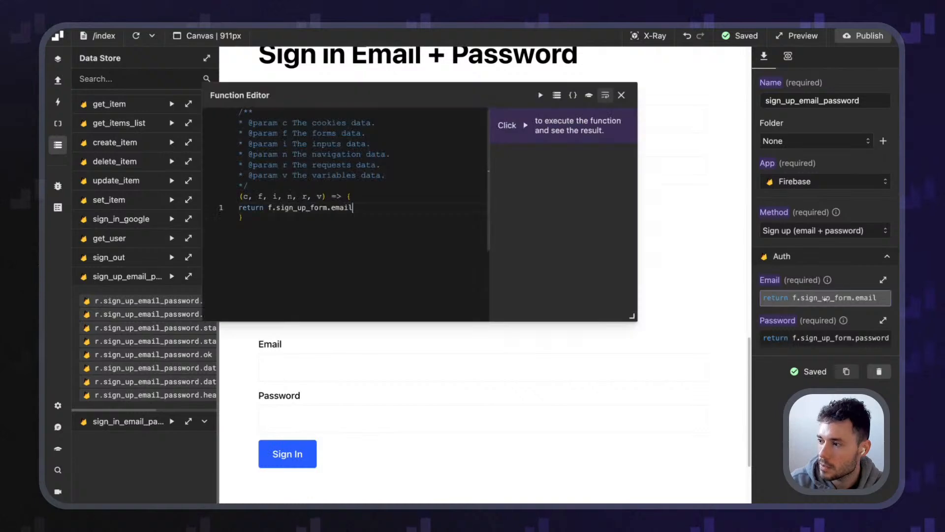
key("Escape")
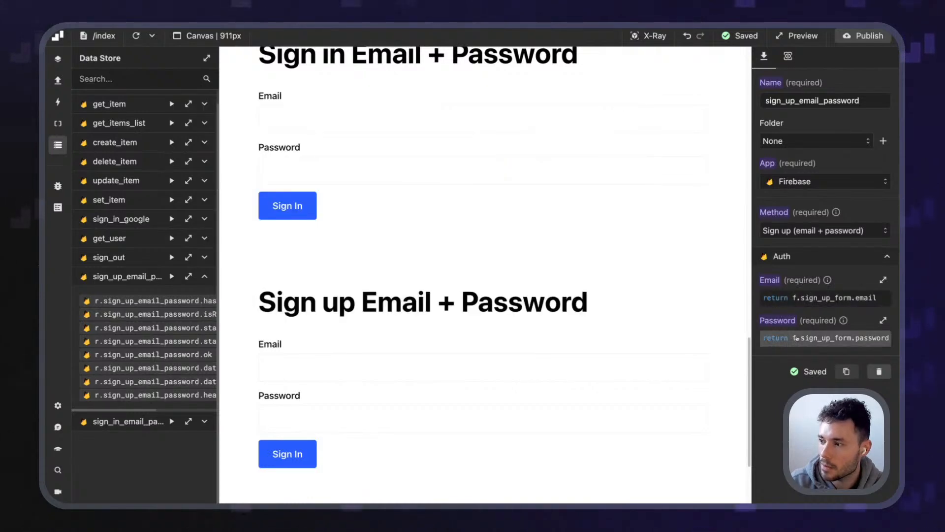
left_click(835, 337)
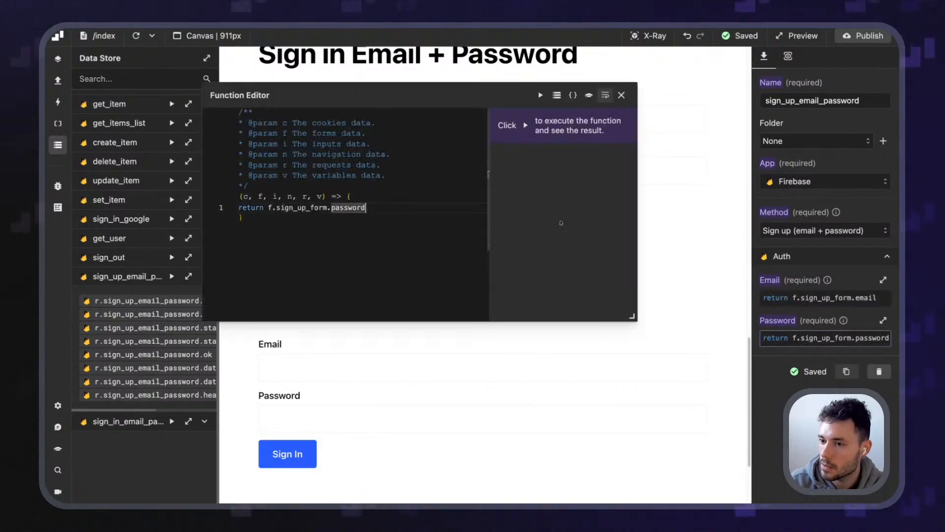
left_click(621, 95)
Recheck form names with X-Ray, then view the stored form values and get_item result
mouse_move(445, 51)
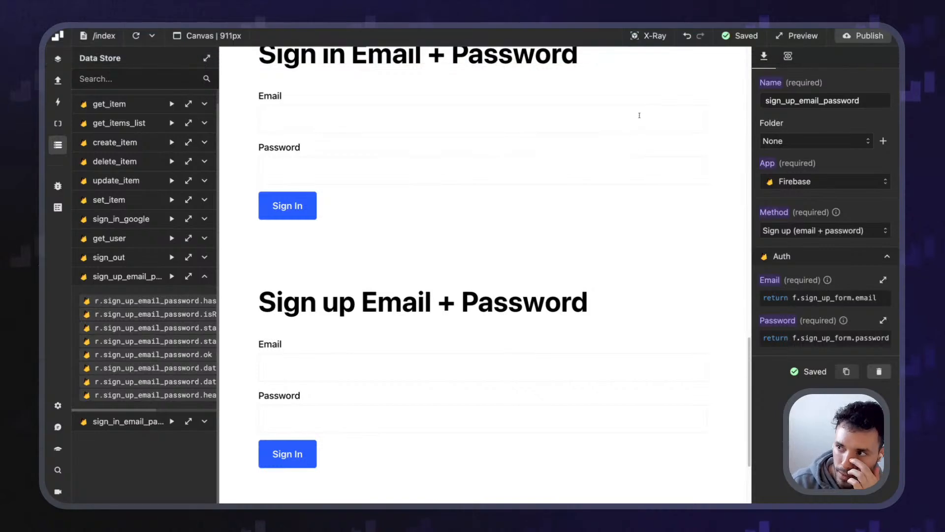
left_click(648, 36)
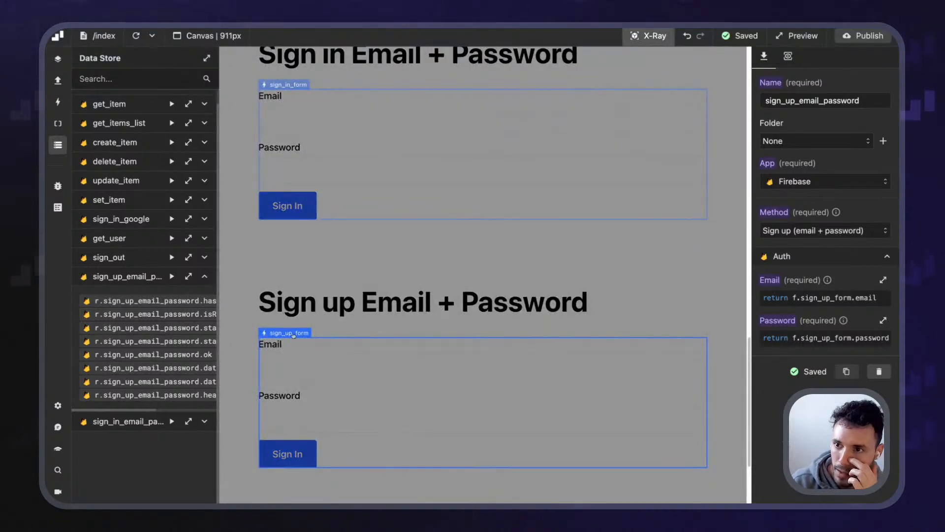
left_click(641, 37)
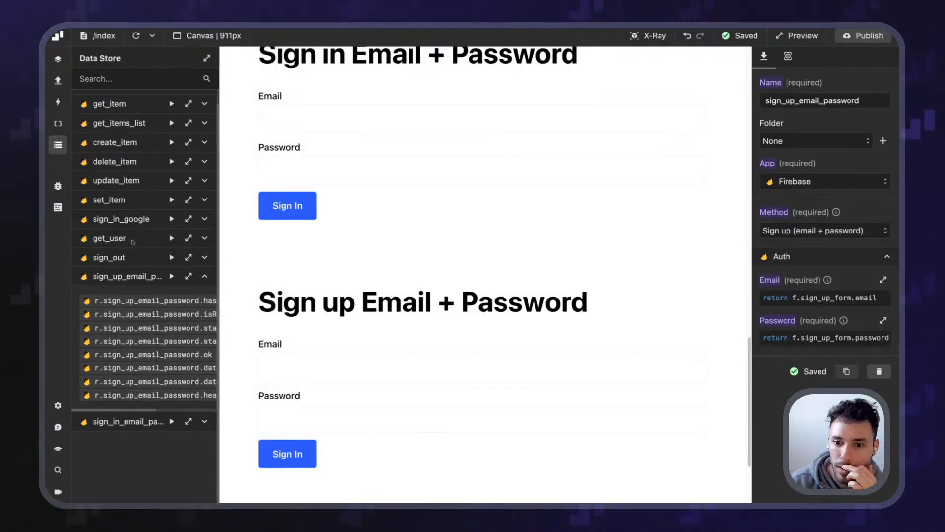
scroll(129, 166, "up", 1)
left_click(133, 102)
scroll(131, 275, "down", 3)
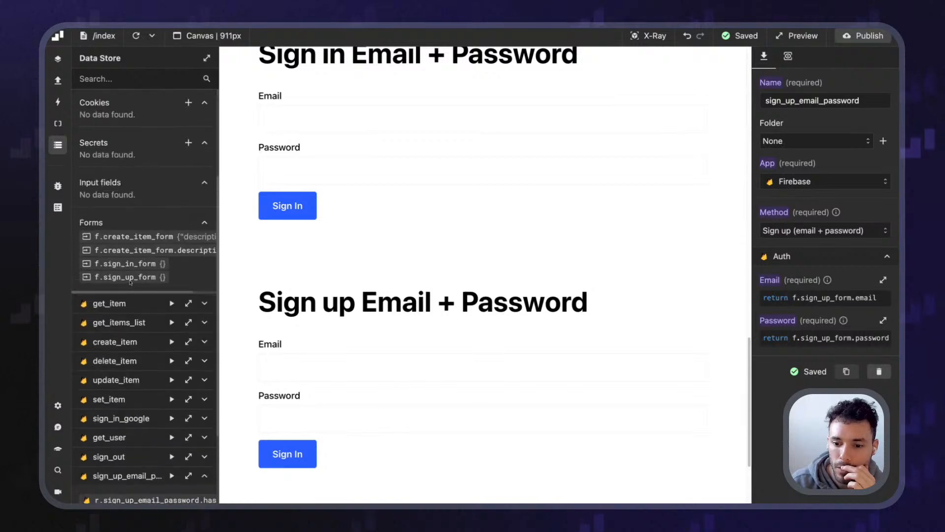
left_click(145, 297)
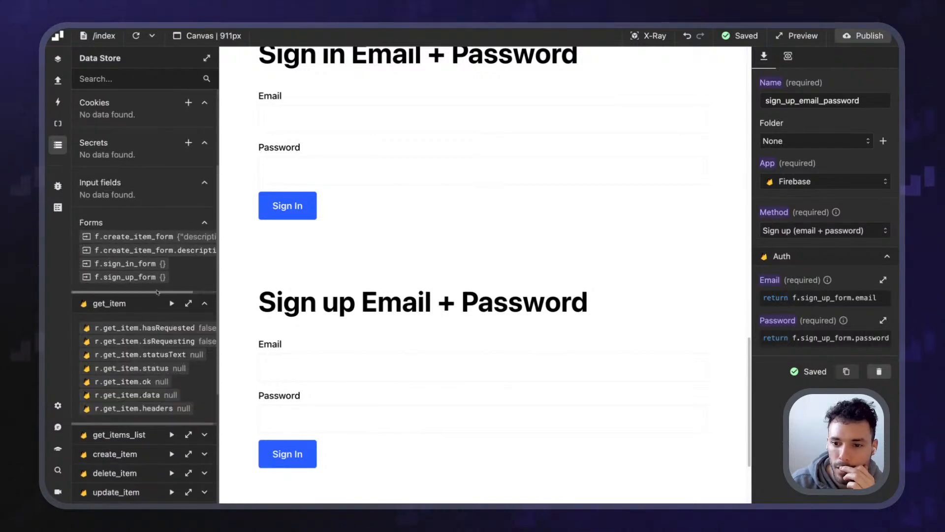
Resubmit the sign-up form with a test email and password, then open Chrome's History menu
left_click(291, 371)
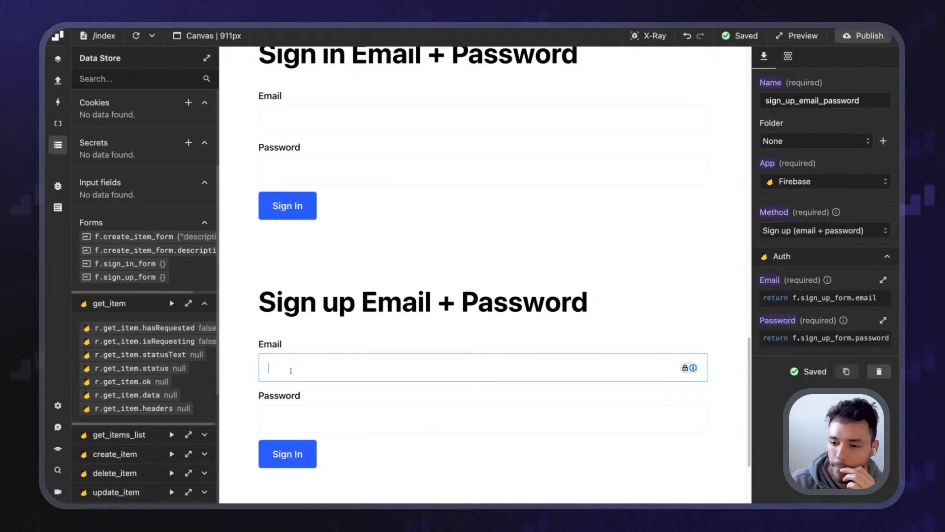
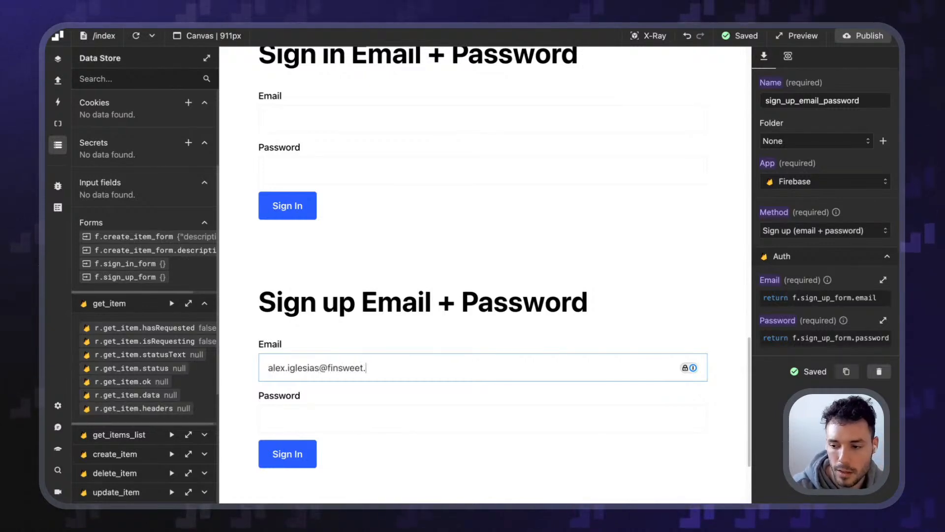
key("Tab")
type("test1234")
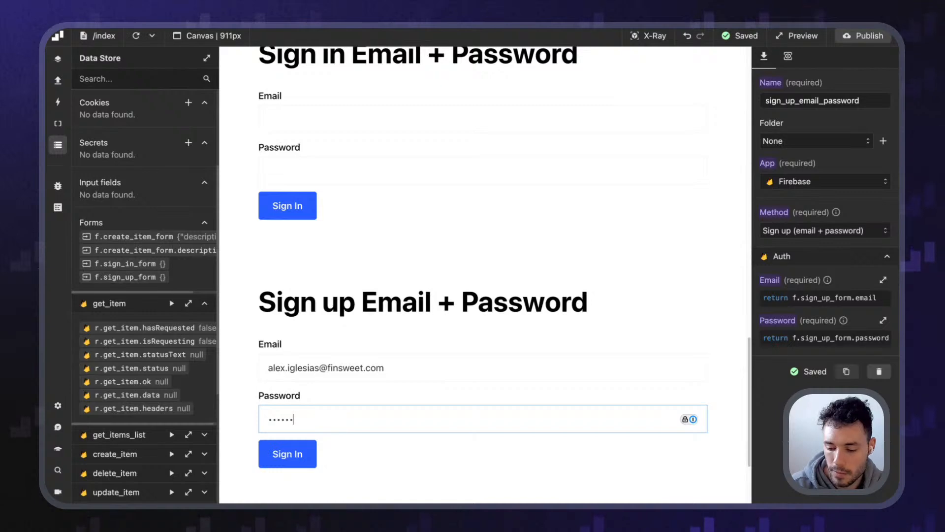
key("Return")
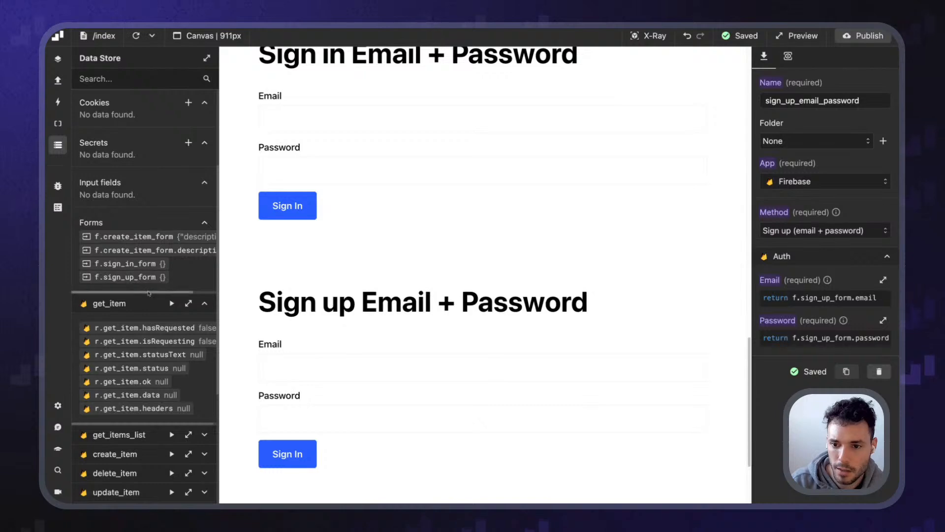
scroll(148, 276, "right", 3)
left_click(138, 29)
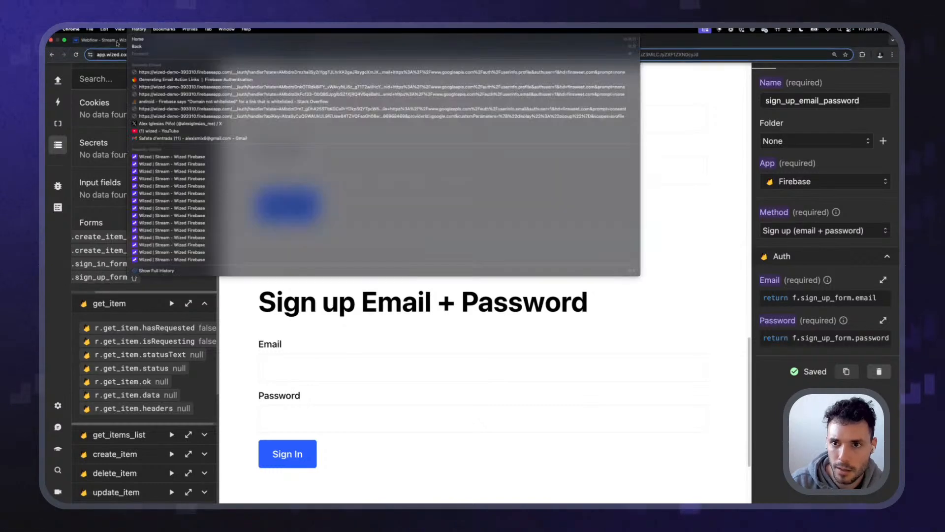
Dismiss the history menu and reload the editor canvas to refresh form data
left_click(63, 255)
left_click(136, 36)
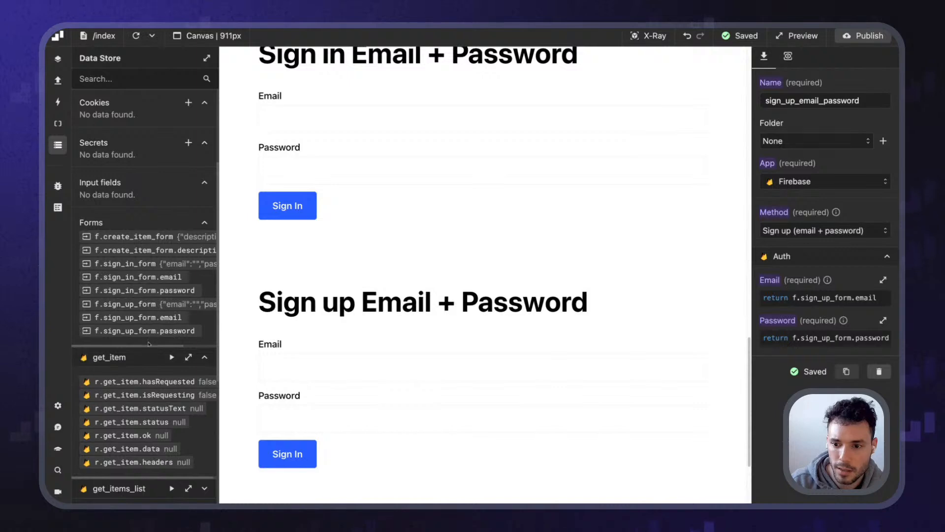
scroll(157, 325, "right", 3)
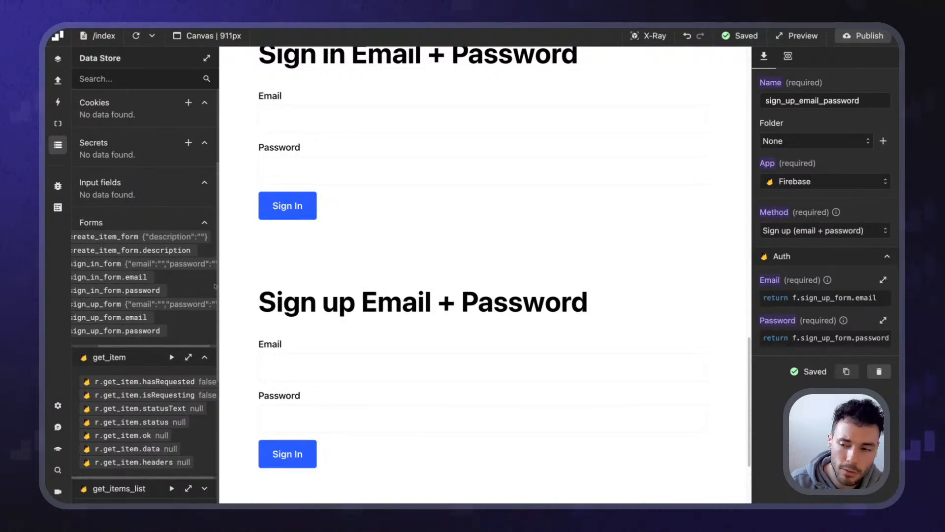
scroll(415, 276, "down", 3)
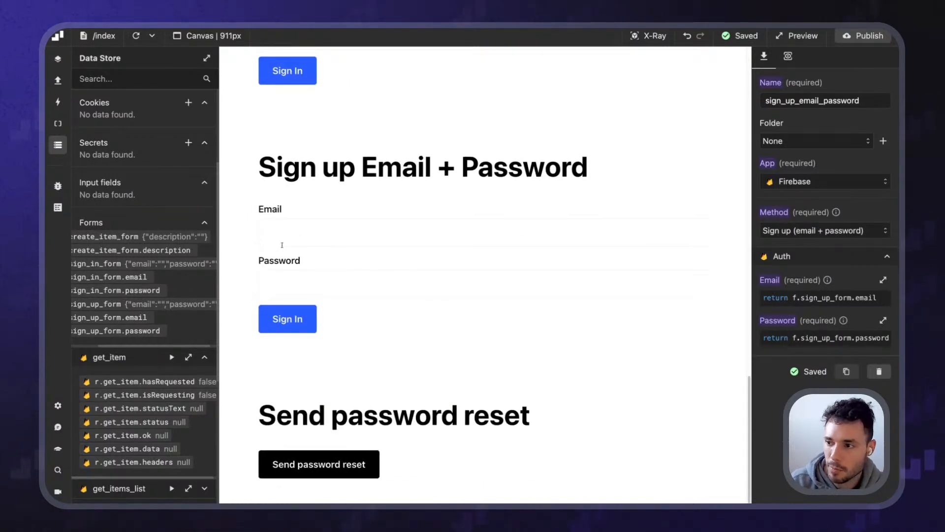
left_click(314, 230)
left_click(324, 193)
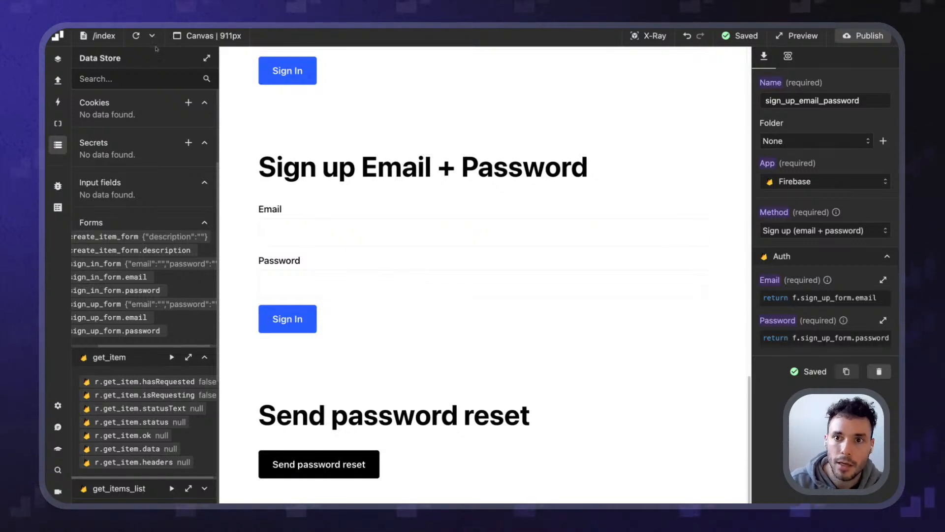
left_click(138, 37)
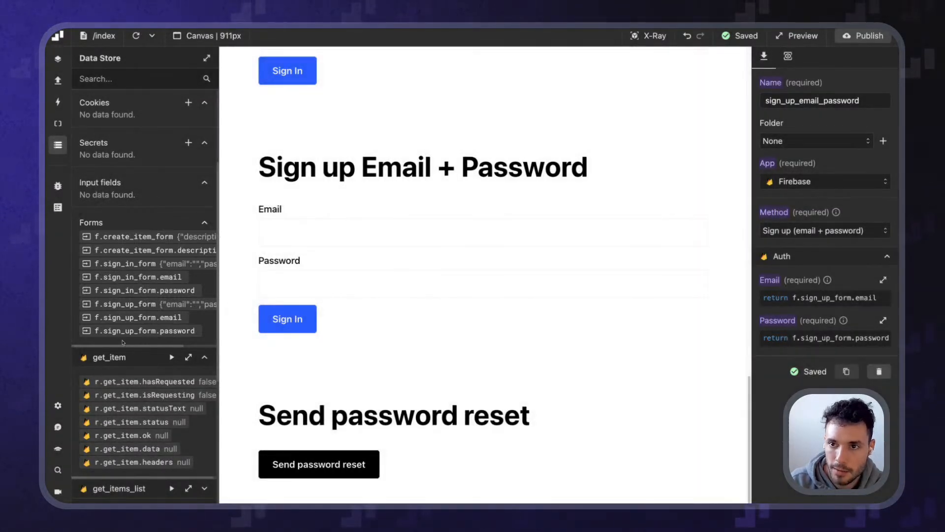
Inspect f > sign_up_form's email and password entries in the enlarged Data Store
left_click(207, 58)
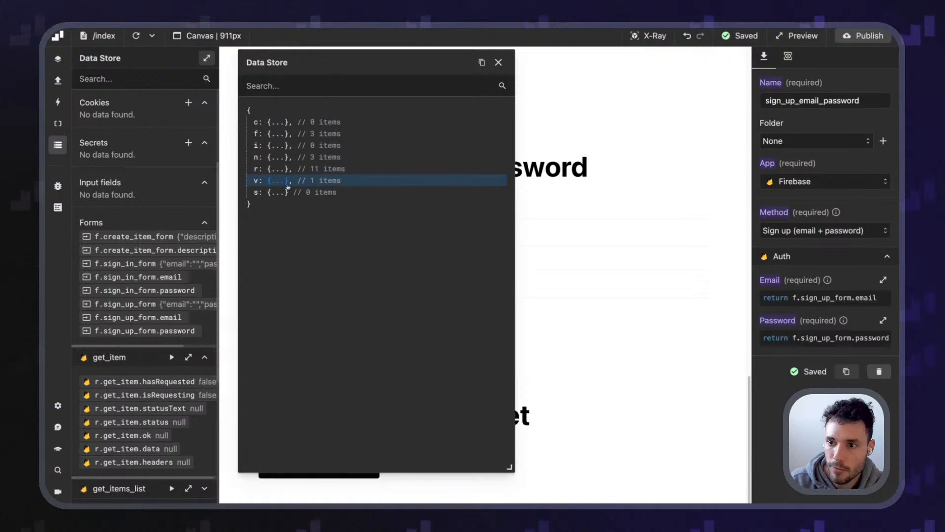
left_click(282, 137)
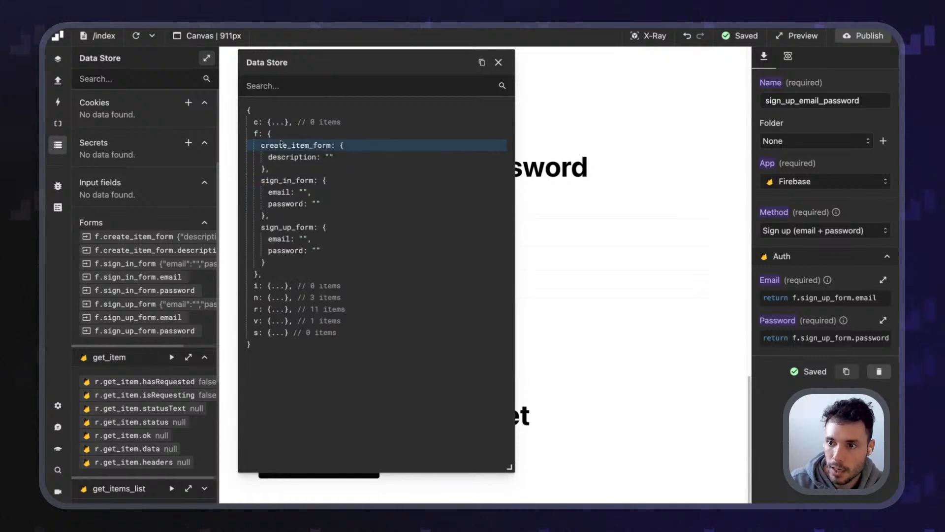
left_click(342, 145)
left_click(321, 157)
left_click(321, 169)
left_click(321, 168)
left_click_drag(277, 180, 312, 180)
left_click(499, 62)
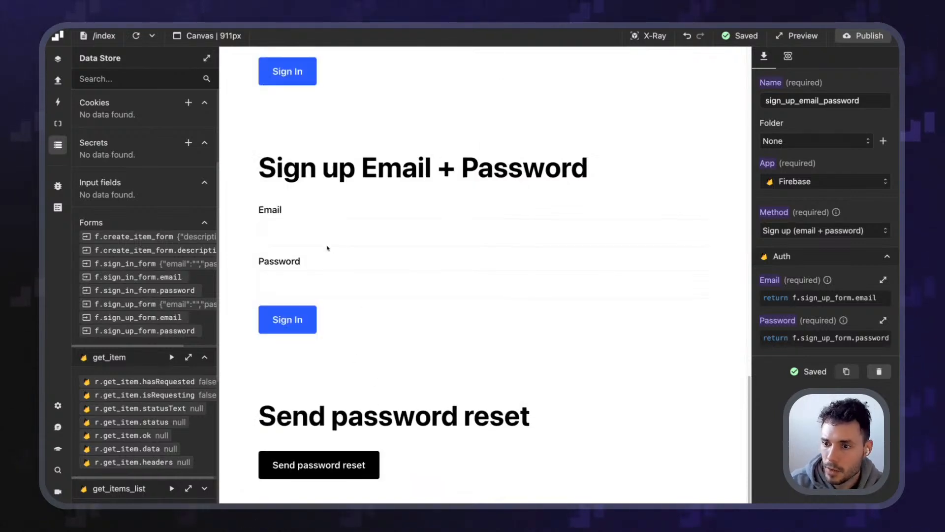
Submit the sign-up form with a test email and password
left_click(333, 232)
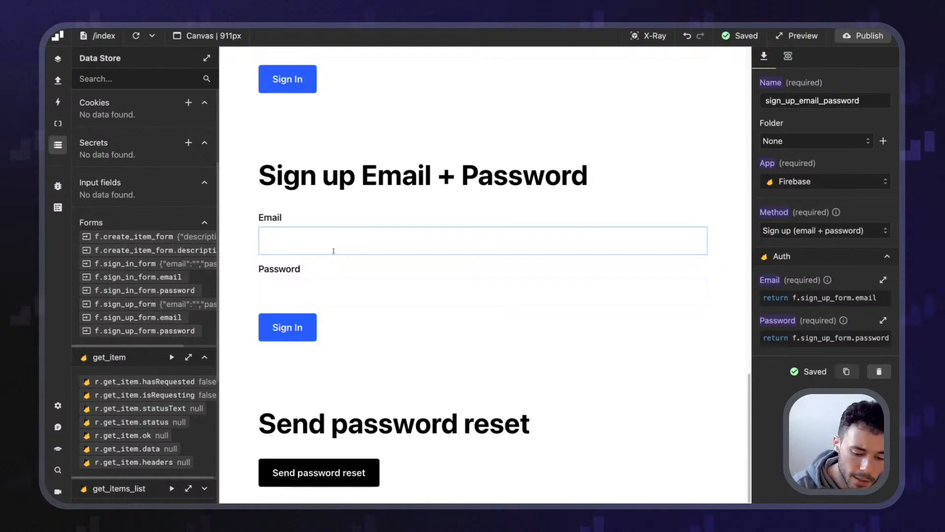
key("Tab")
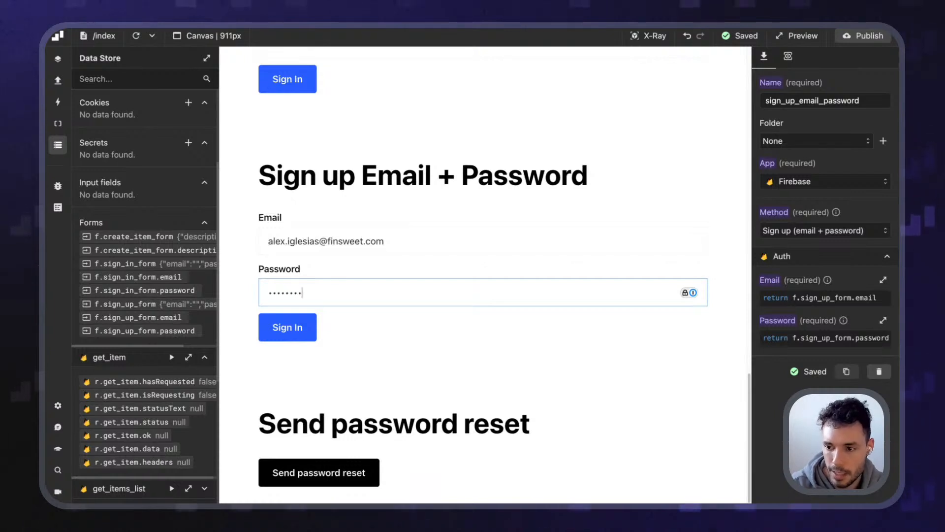
key("Return")
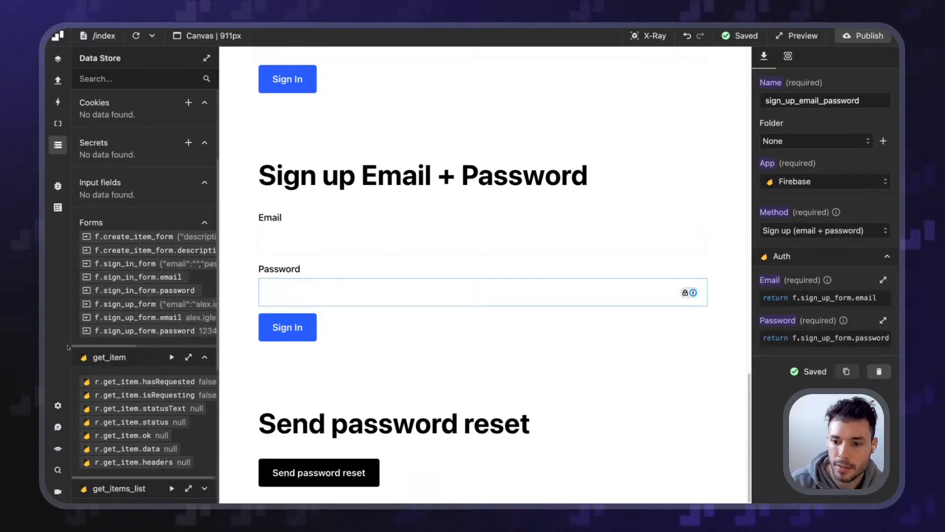
Scroll the Data Store to the sign_up_email_password result showing the Firebase error
left_click(121, 350)
left_click(122, 352)
scroll(120, 322, "right", 5)
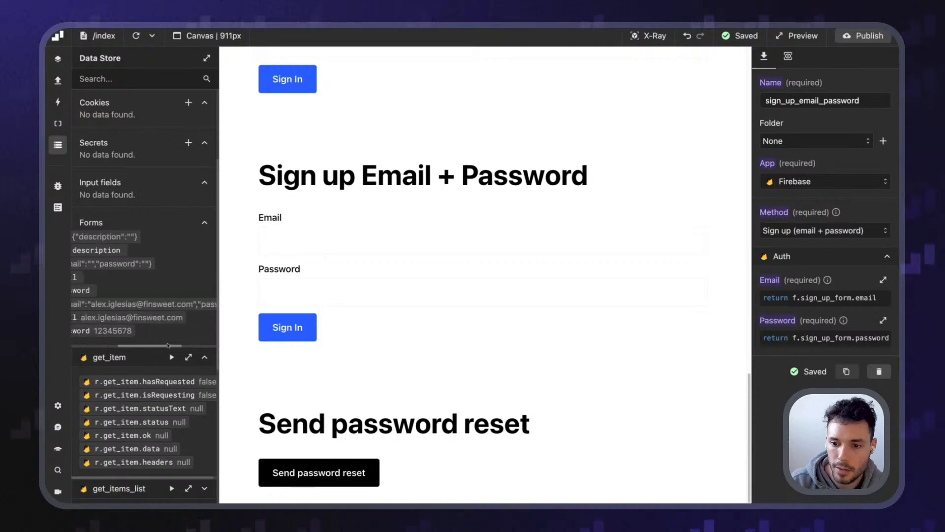
scroll(130, 356, "down", 12)
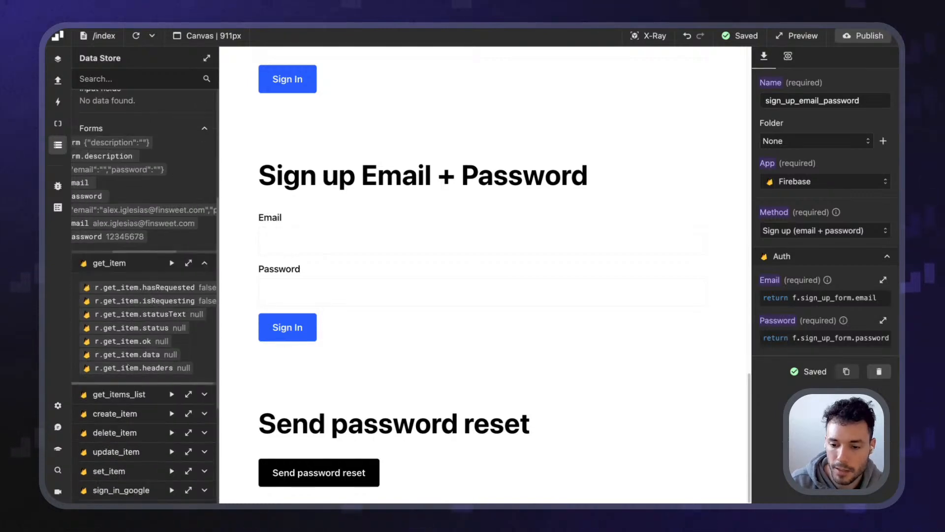
left_click_drag(105, 412, 215, 410)
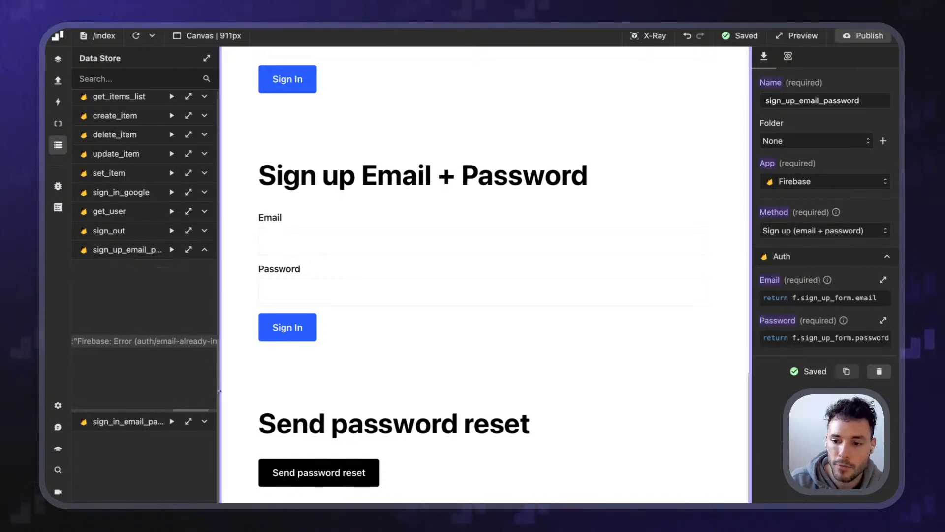
left_click(188, 250)
scroll(224, 268, "down", 3)
left_click_drag(206, 262, 295, 262)
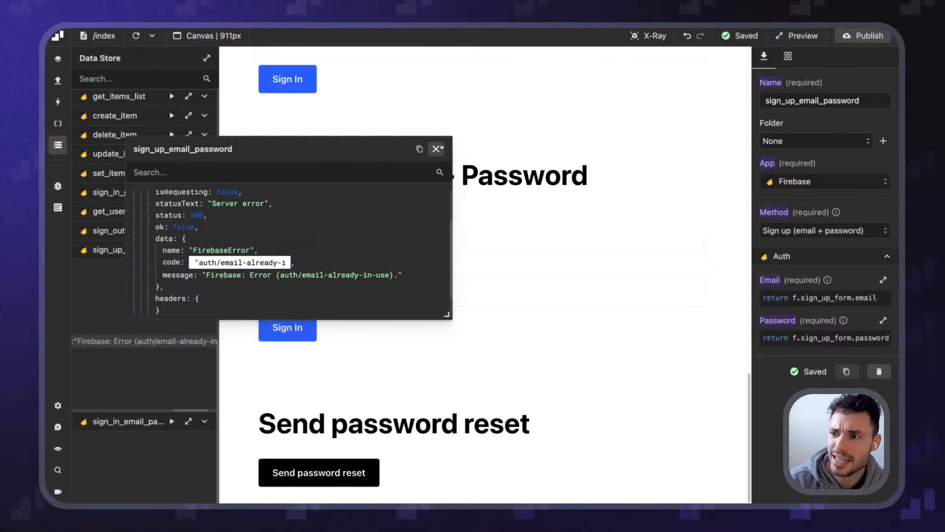
left_click(436, 149)
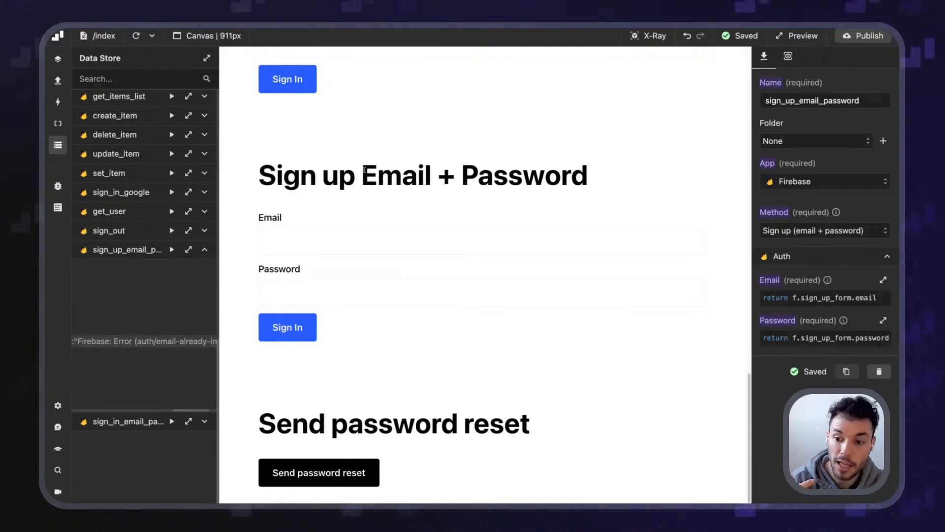
Expand the sign_in_email_password results in the Data Store
scroll(166, 411, "left", 10)
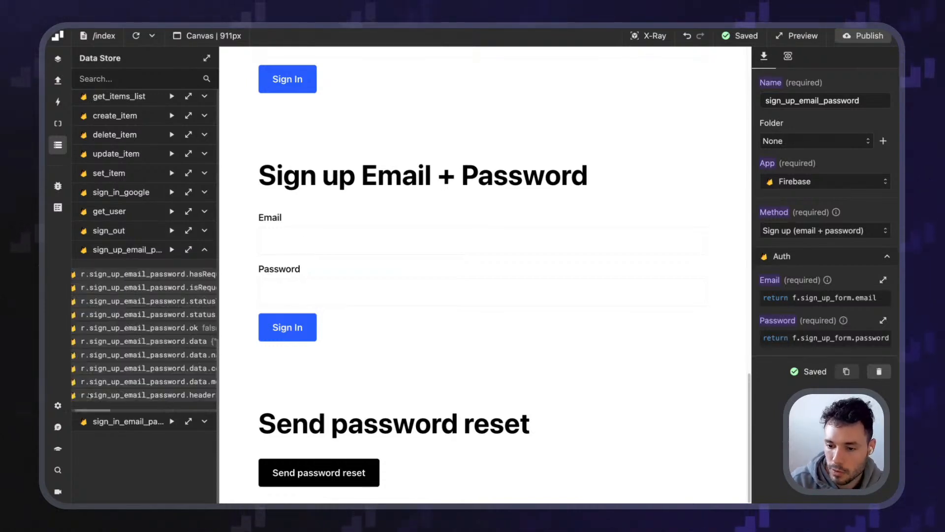
left_click(205, 421)
scroll(339, 299, "down", 1)
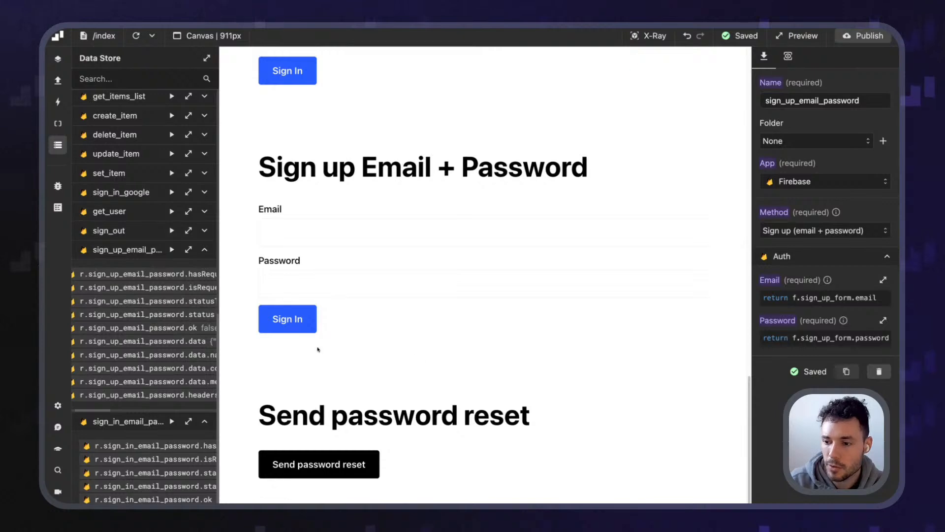
scroll(147, 346, "down", 3)
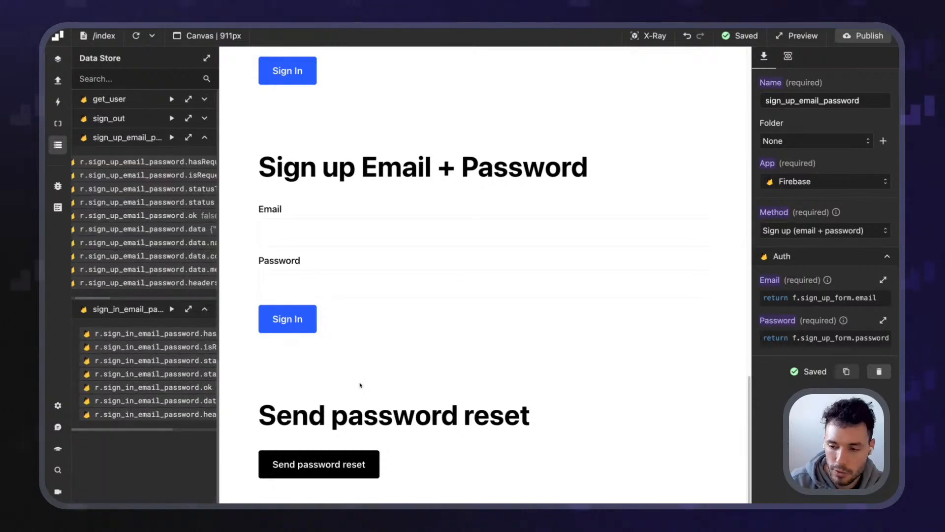
scroll(325, 252, "up", 3)
Sign up with a different test email and password, then refresh the results
left_click(296, 367)
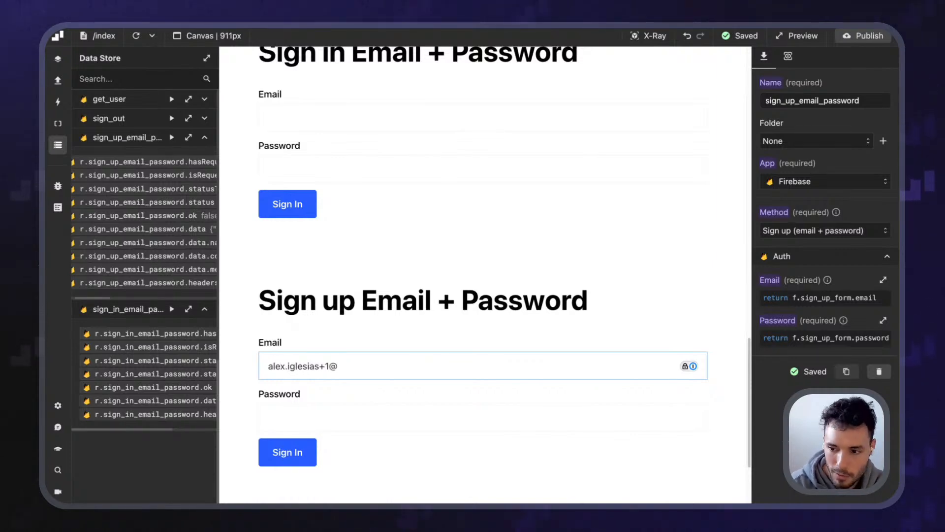
key("Tab")
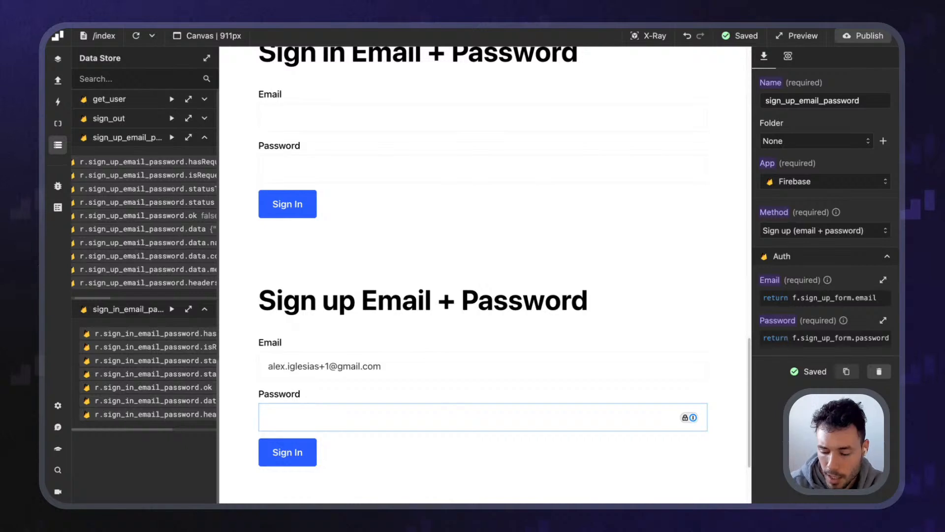
type("••••••••")
key("Return")
mouse_move(106, 299)
left_mouse_down()
mouse_move(223, 303)
mouse_move(101, 299)
left_mouse_up()
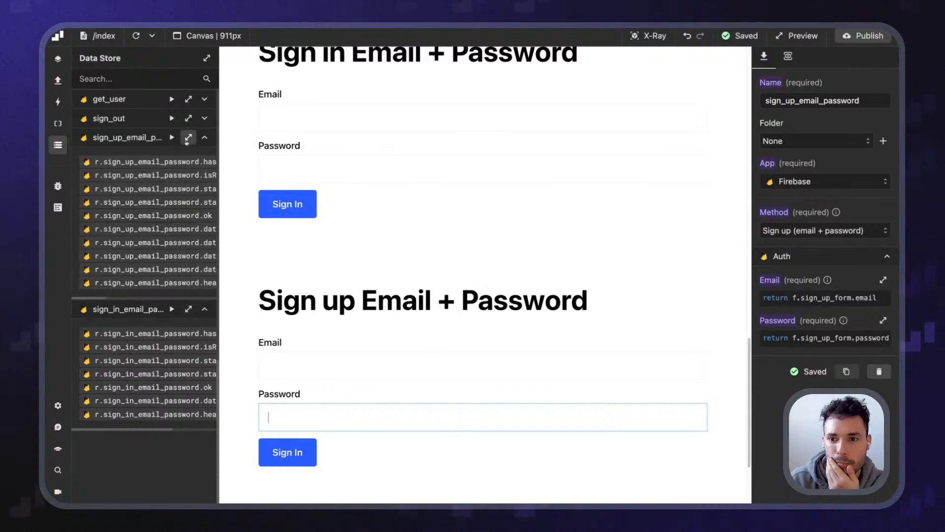
left_click(136, 36)
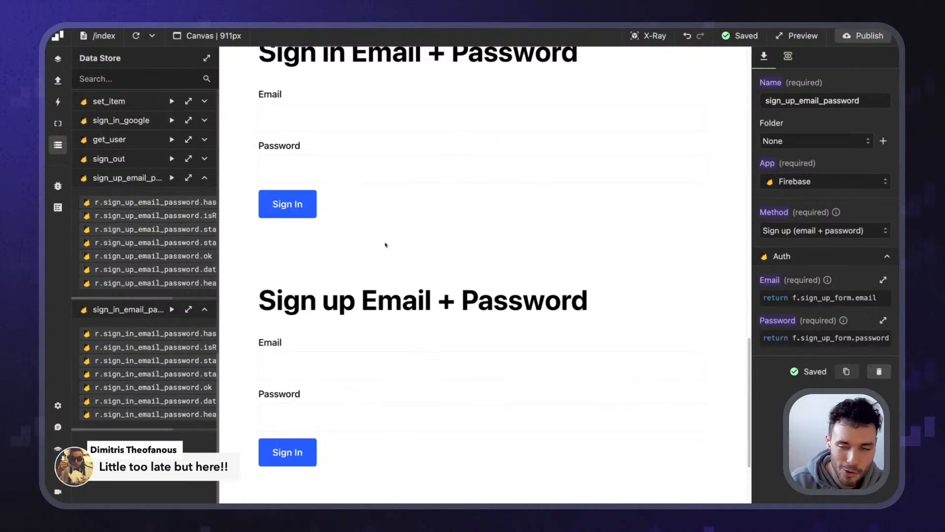
Open Authentication in the Wized DEMO project's Firebase console to view its users
key("ctrl+Tab")
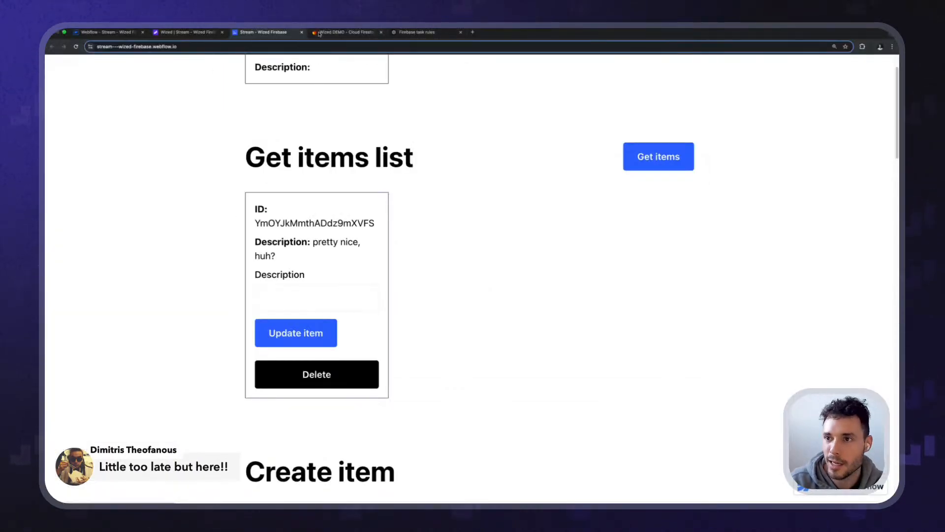
key("ctrl+Tab")
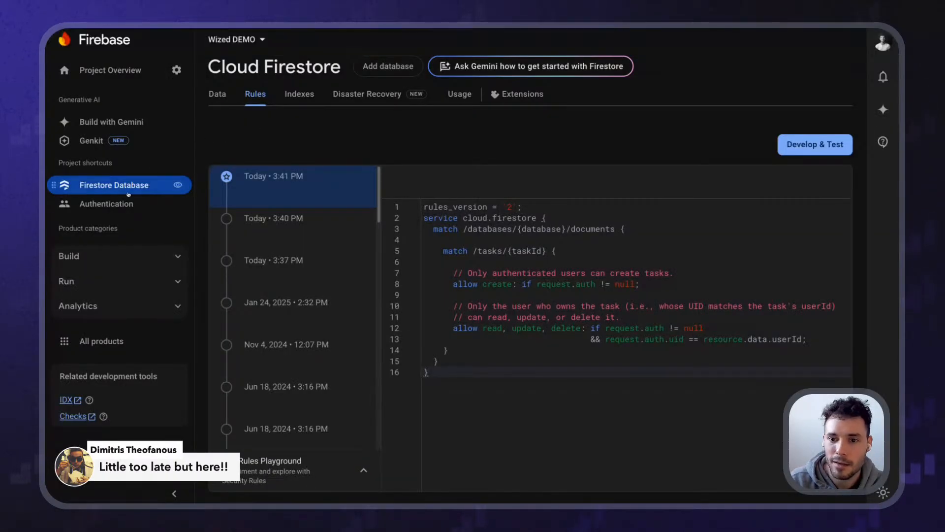
left_click(107, 204)
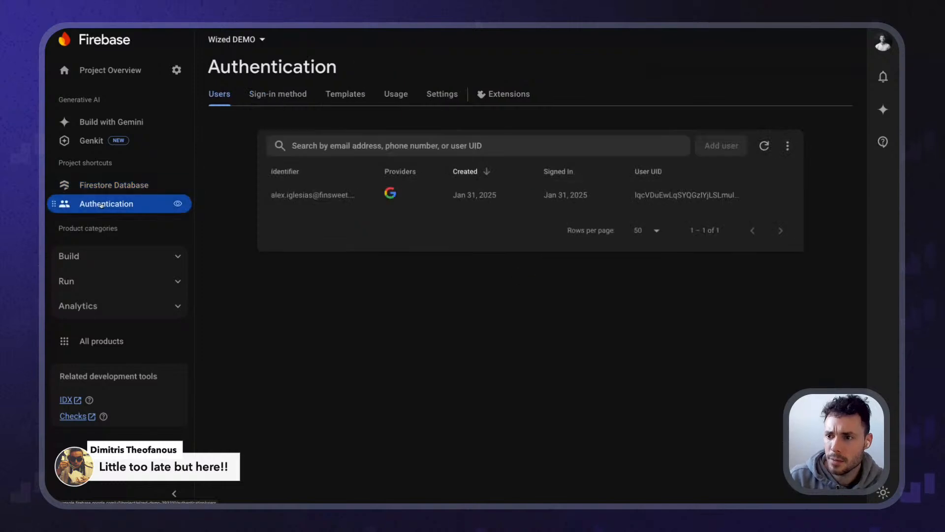
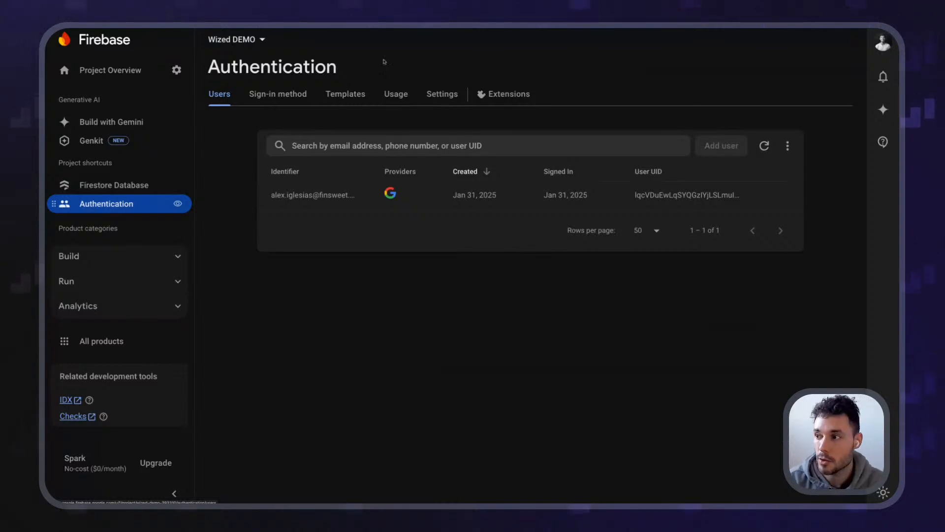
Add Email/Password as a new Firebase sign-in provider and enable it
left_click(272, 92)
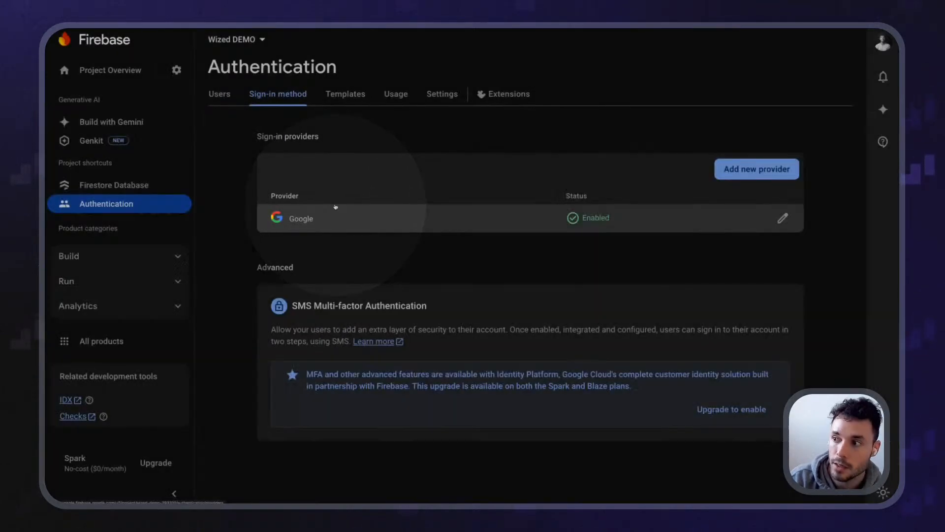
left_click(757, 169)
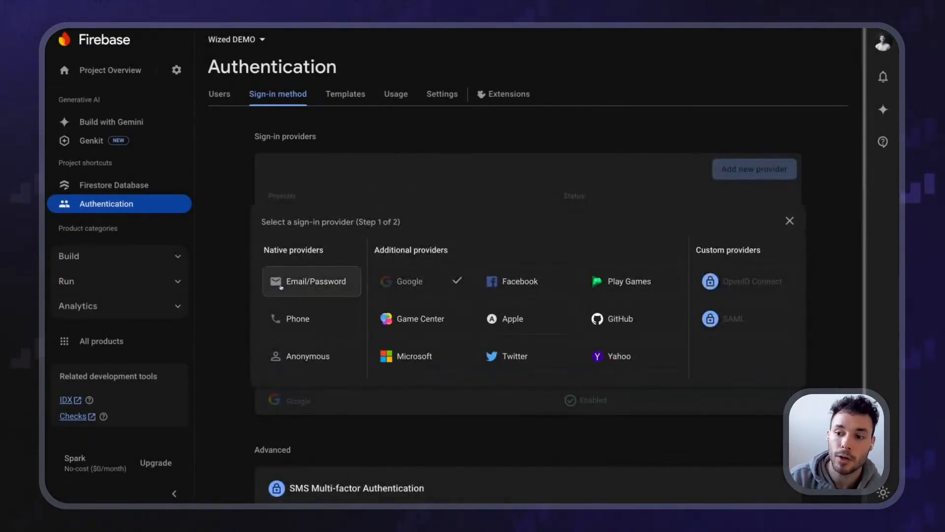
left_click(282, 266)
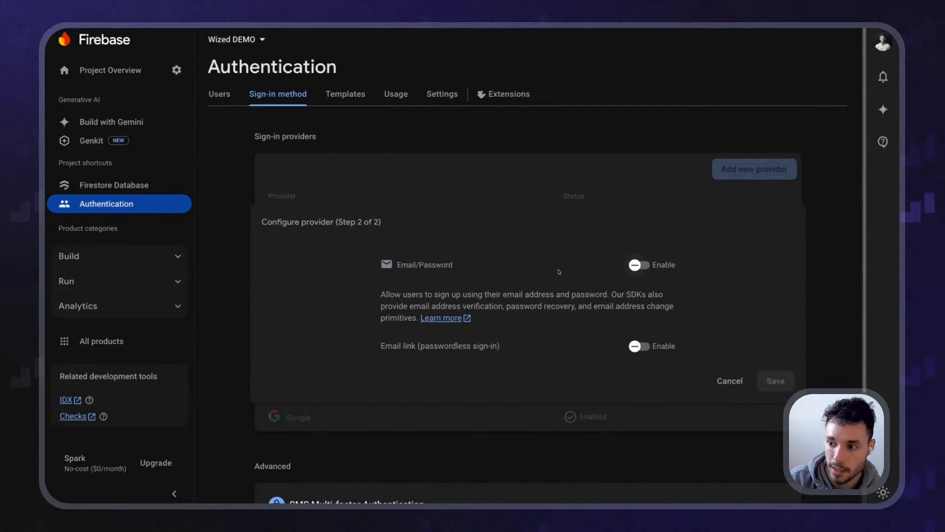
left_click(640, 266)
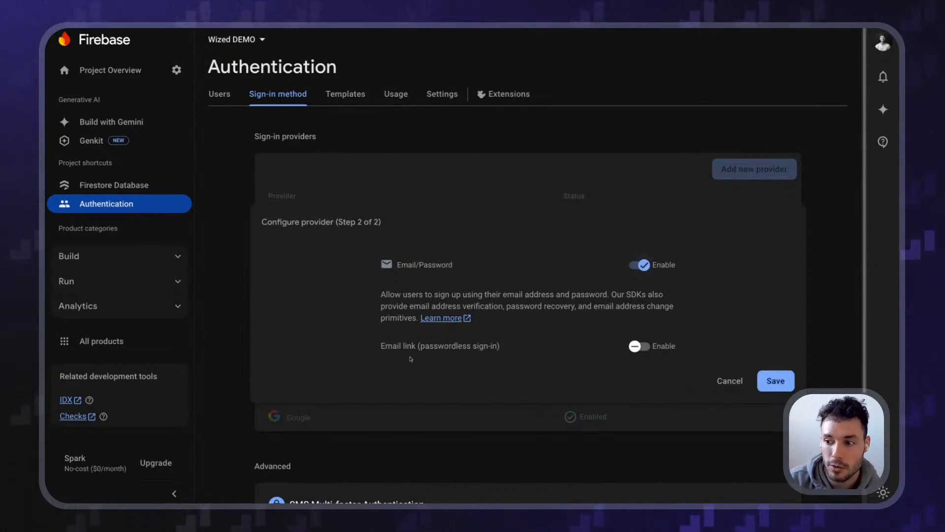
Leave passwordless email-link sign-in off, save the provider, and return to the Users list
left_click_drag(388, 347, 500, 347)
double_click(432, 346)
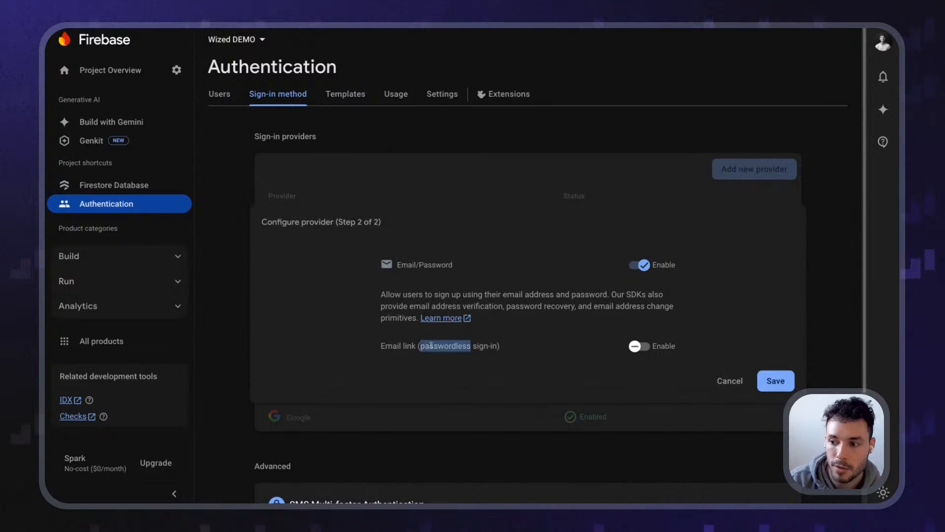
left_click(635, 346)
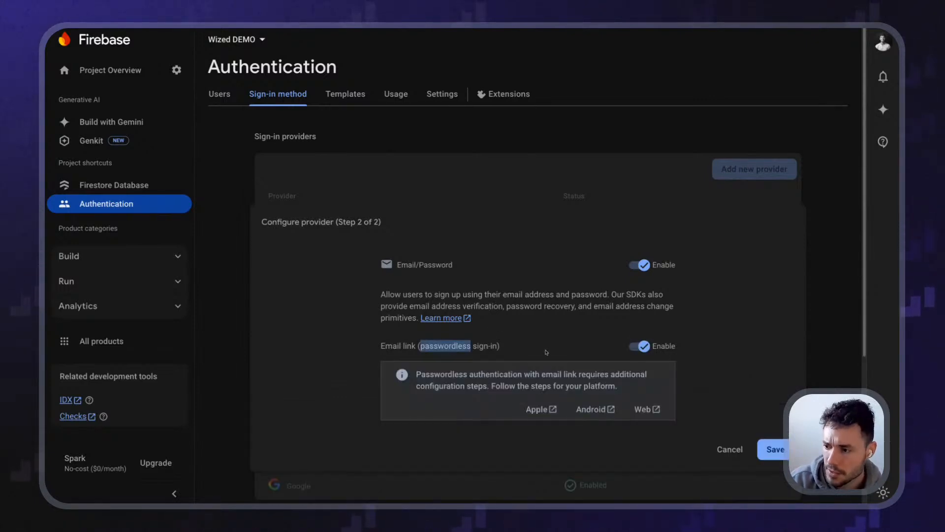
left_click(639, 347)
left_click(775, 380)
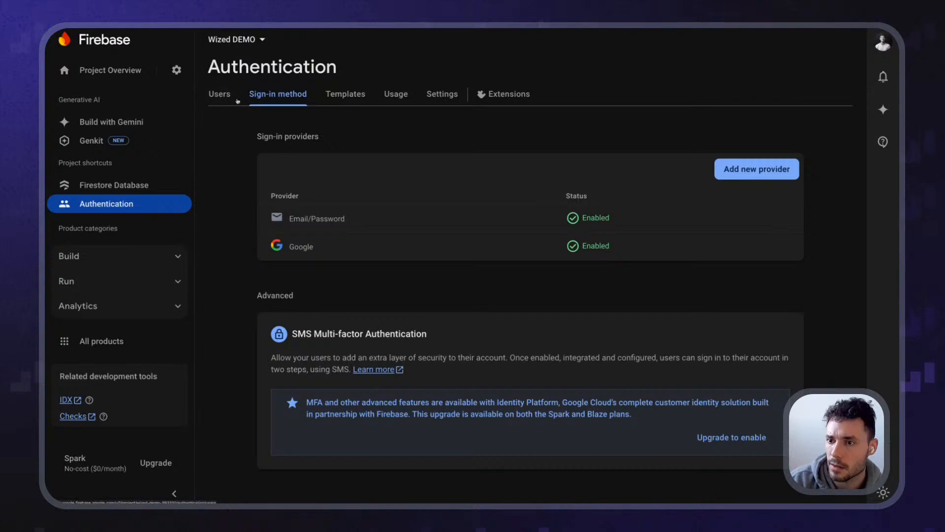
left_click(220, 94)
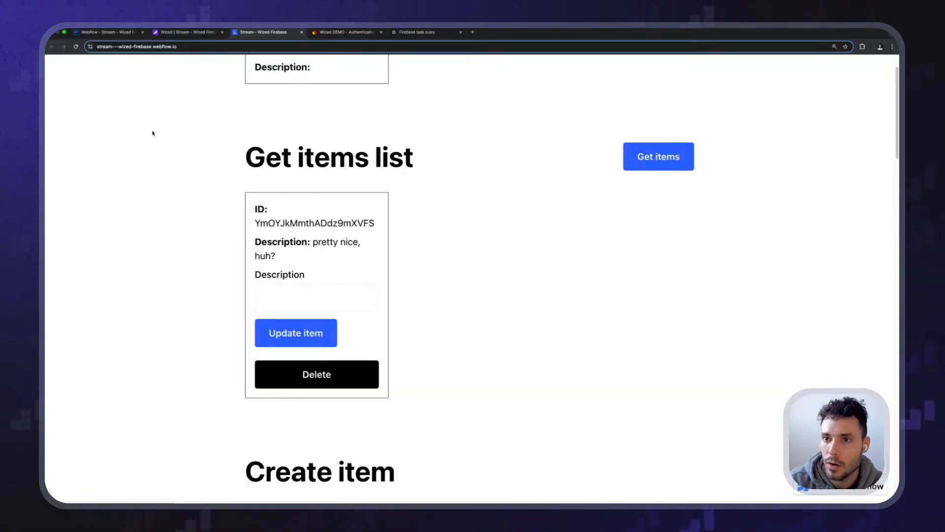
Go back to the Wized editor canvas and scroll to the sign-up form
scroll(152, 137, "down", 7)
scroll(173, 93, "up", 11)
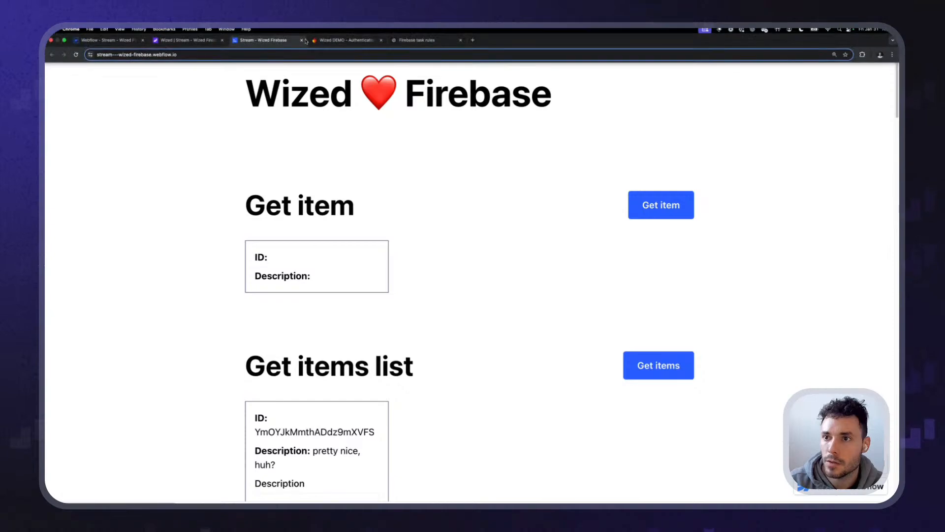
left_click(321, 41)
left_click(203, 40)
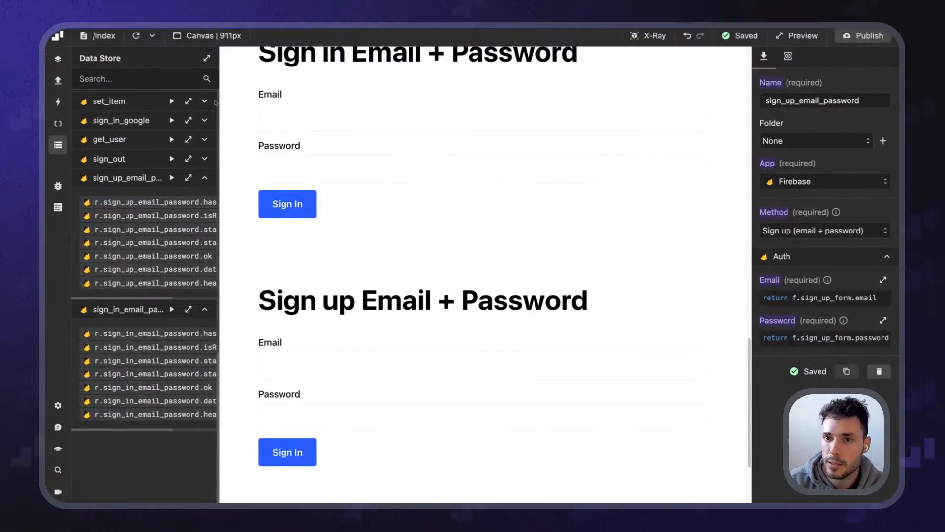
scroll(289, 274, "down", 3)
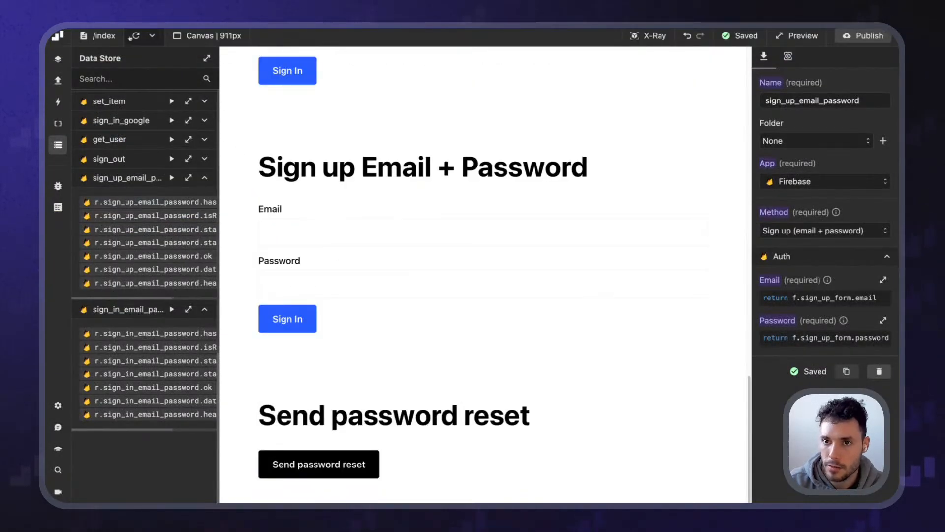
Enter a +1 variant test email and an 8-digit password in the sign-up form and submit it
left_click(312, 232)
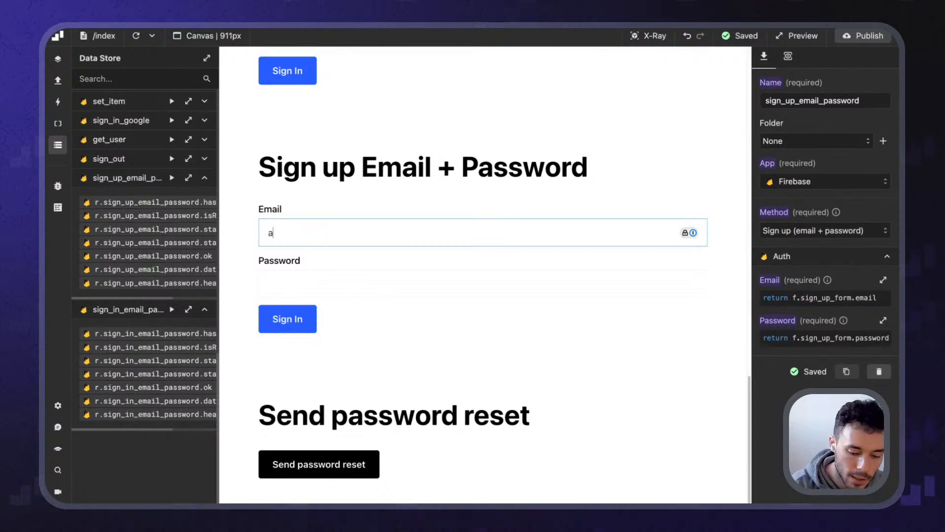
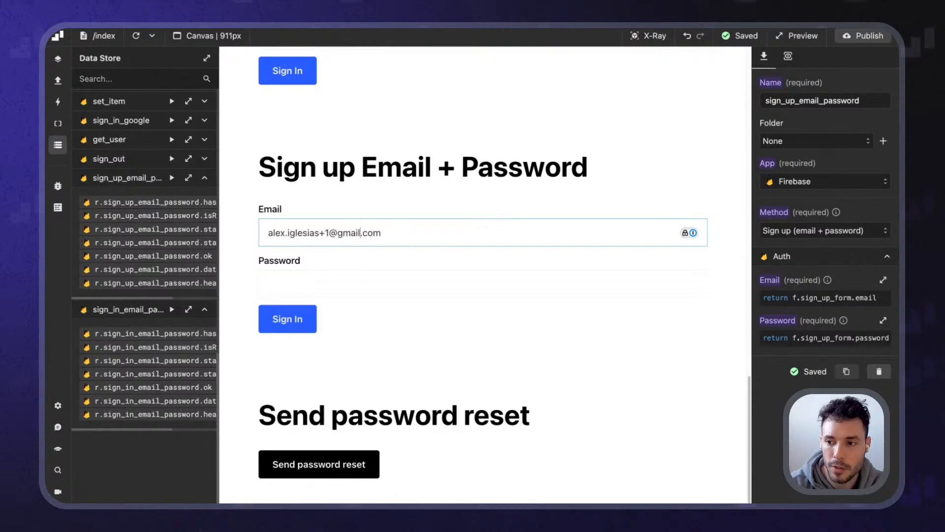
key("shift+Left")
key("shift+Left")
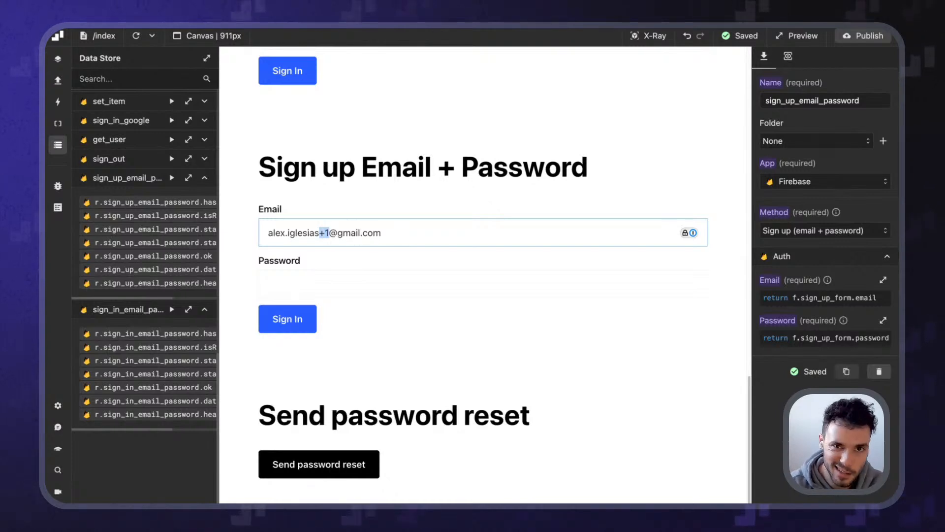
key("Tab")
type("123456")
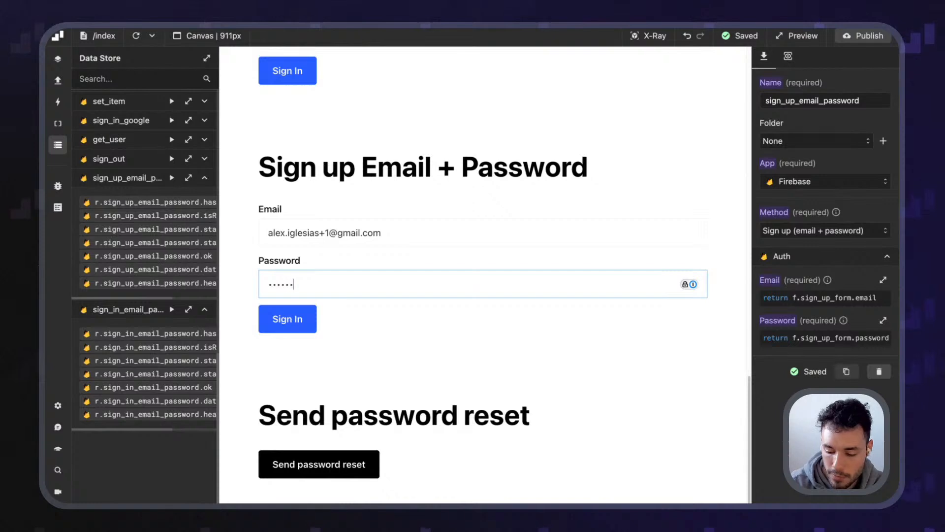
type("78")
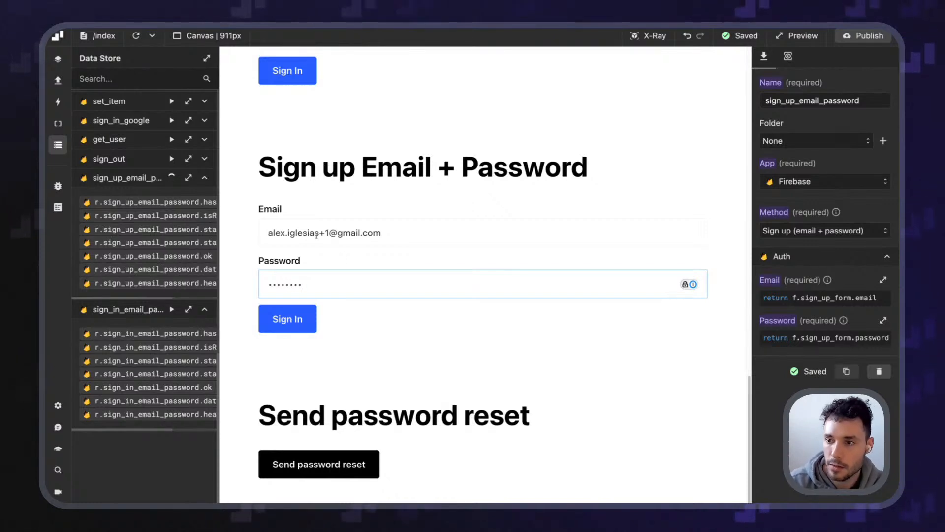
key("Return")
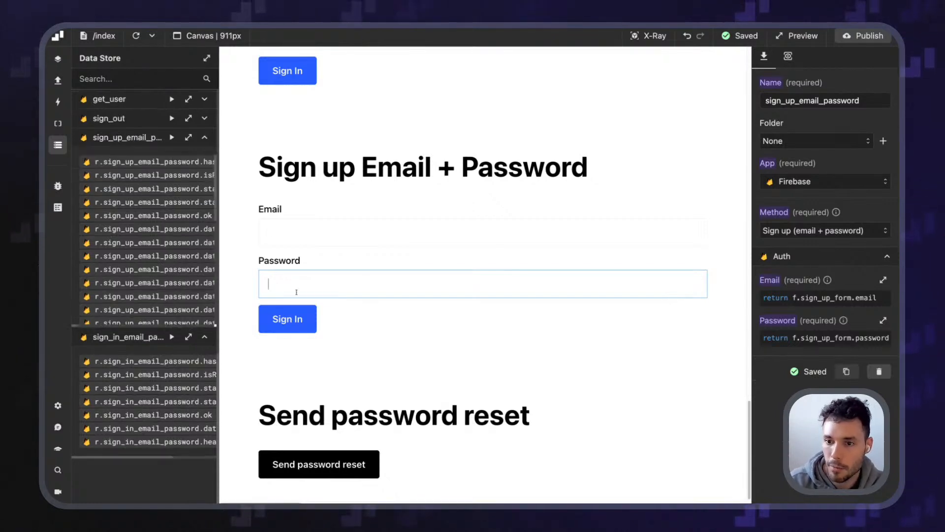
left_click(188, 137)
scroll(281, 227, "down", 5)
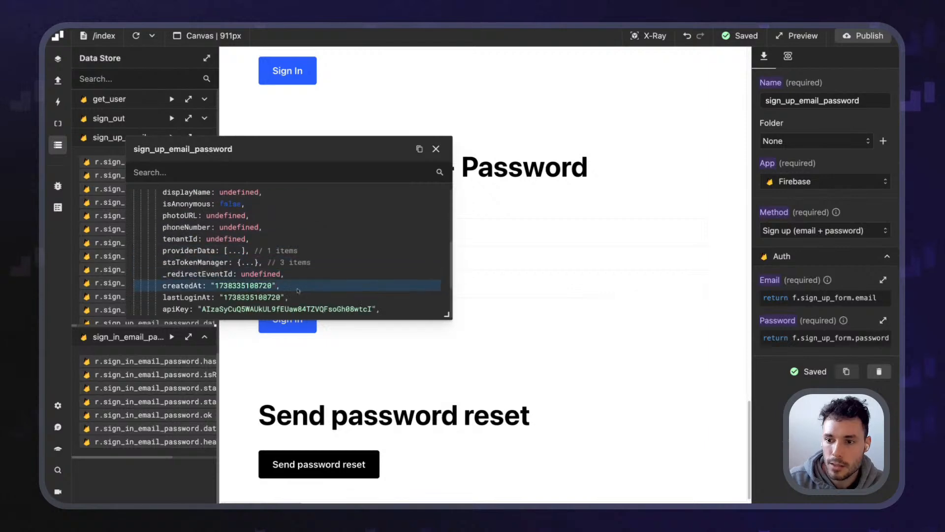
scroll(337, 299, "up", 2)
left_click_drag(447, 315, 302, 428)
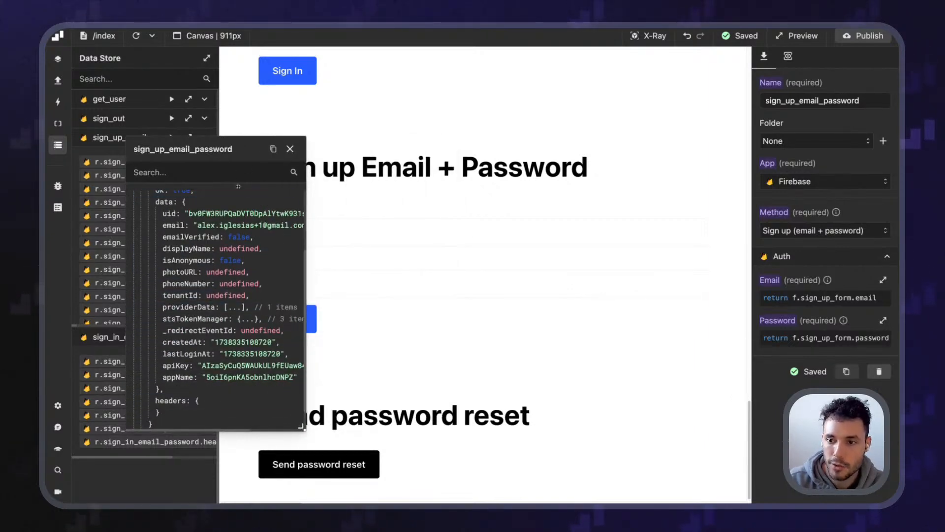
scroll(189, 250, "up", 2)
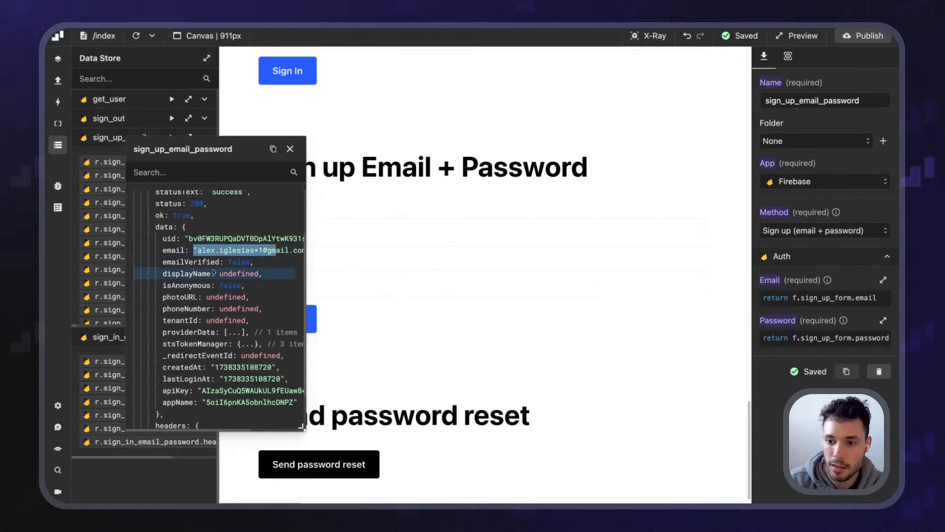
left_click_drag(163, 262, 219, 264)
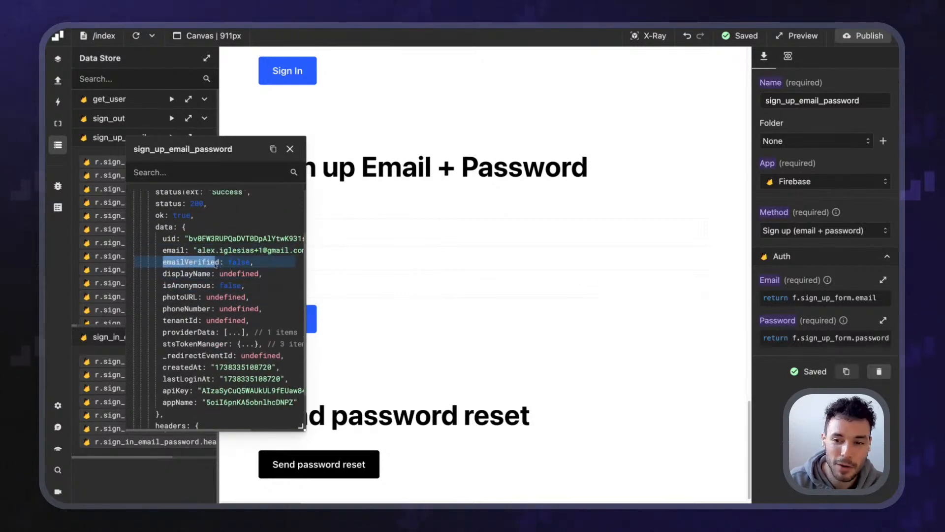
double_click(230, 261)
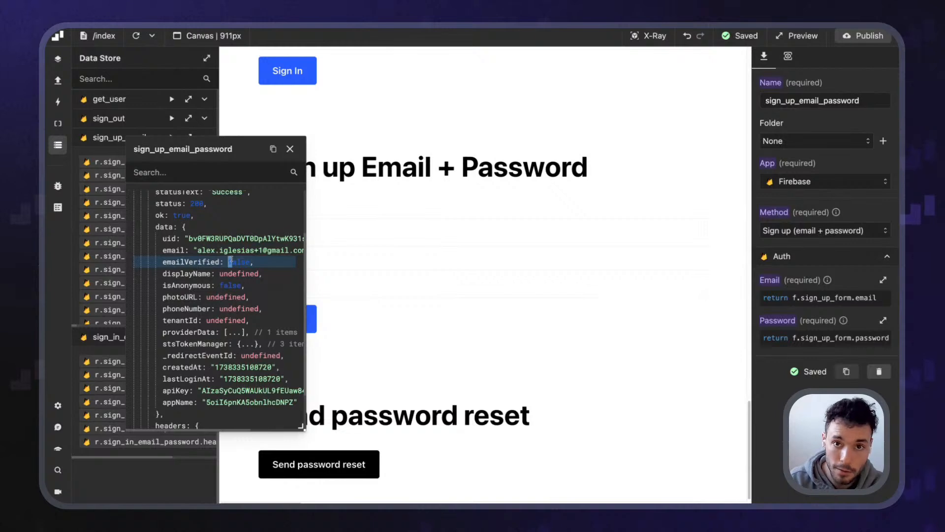
left_click_drag(239, 265, 245, 266)
scroll(208, 235, "down", 2)
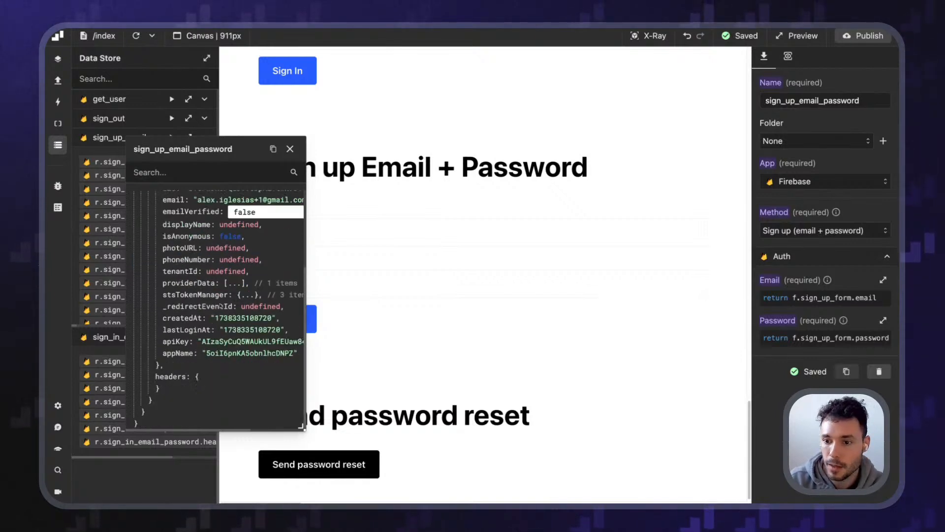
left_click_drag(168, 248, 245, 248)
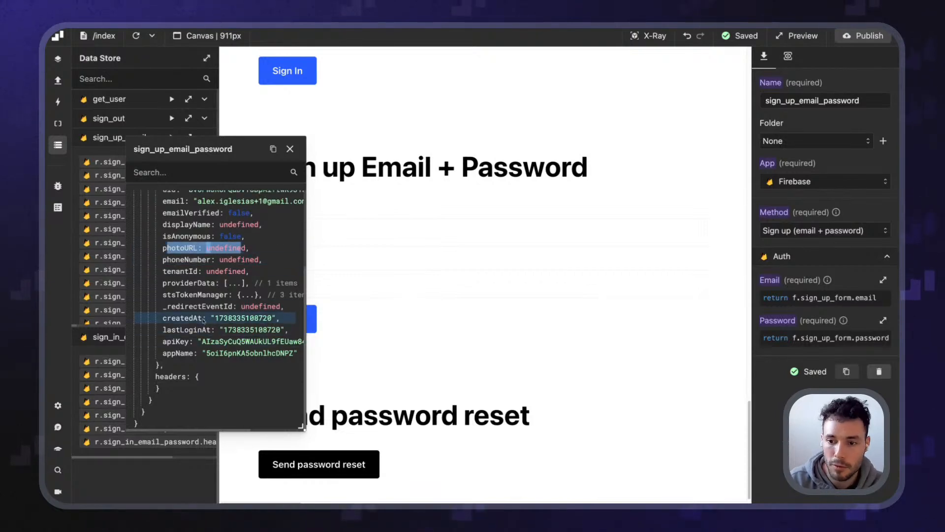
left_click(290, 149)
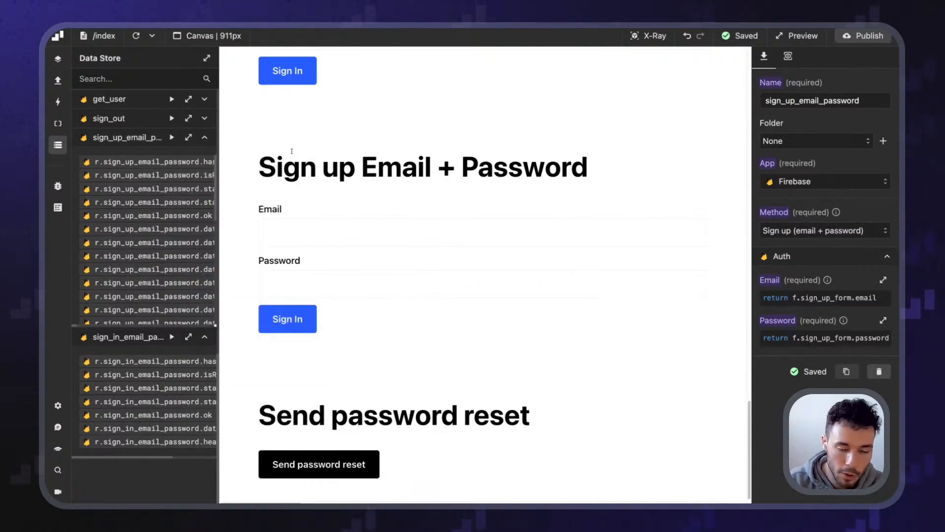
Refresh the Firebase users list and select the Google user's email address
left_click(267, 34)
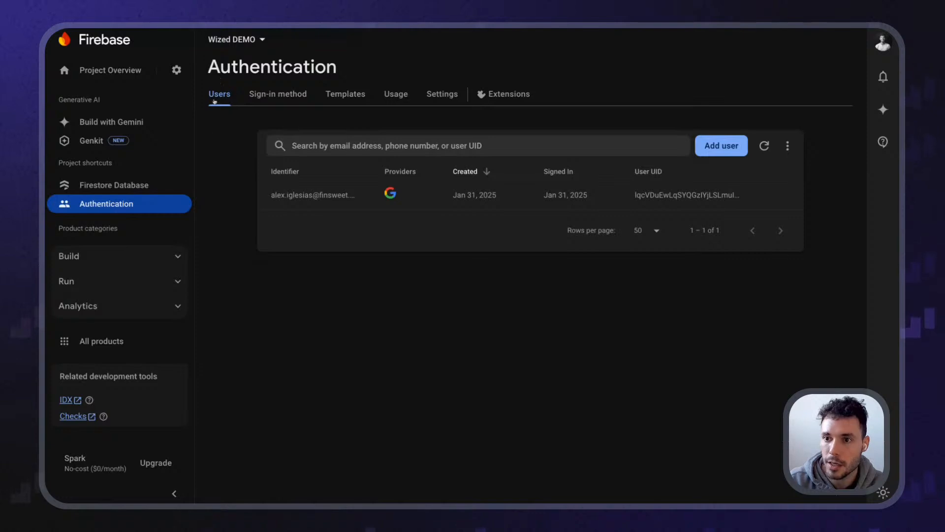
left_click(764, 146)
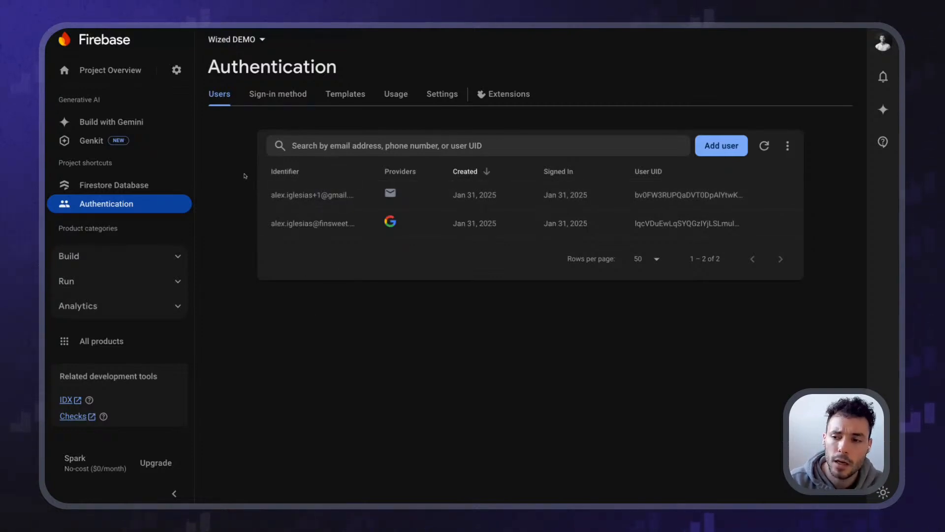
left_click_drag(270, 224, 381, 226)
left_click(345, 223)
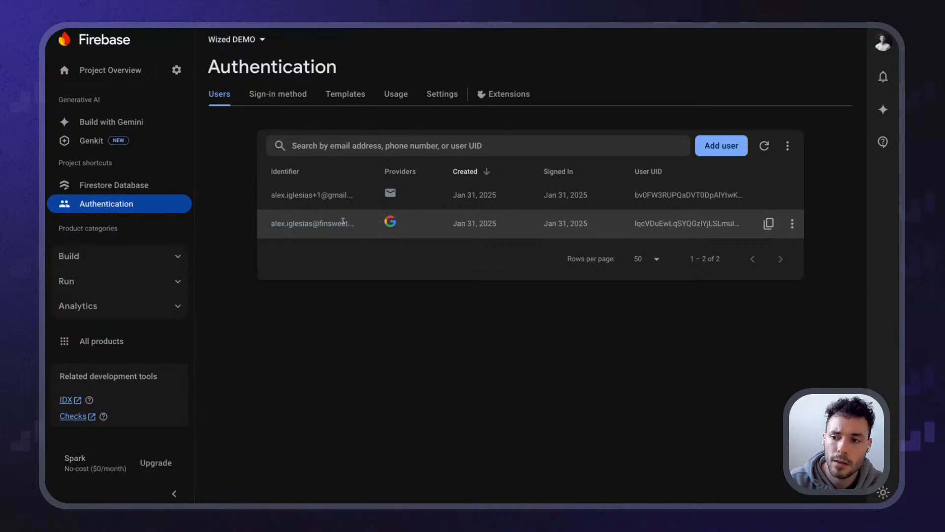
triple_click(311, 225)
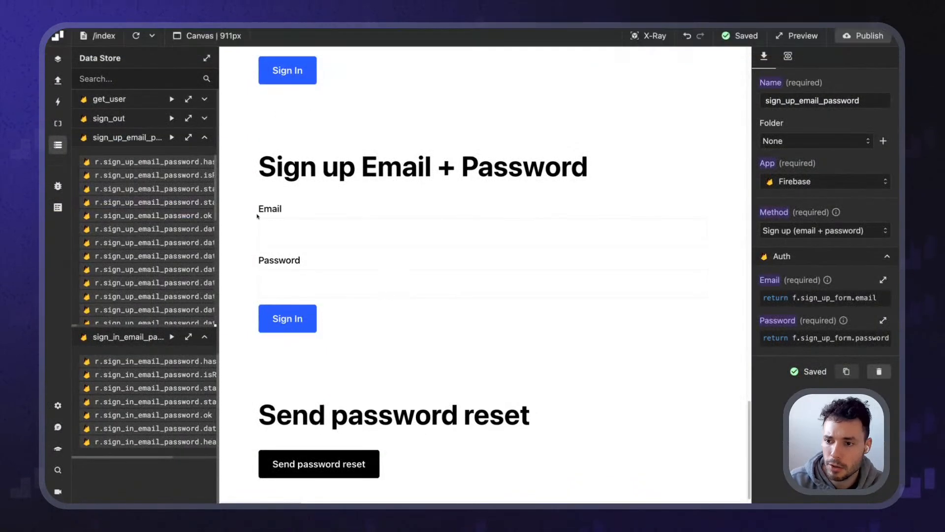
Submit the sign-up form using the Google account's already-registered email and a password
left_click(291, 232)
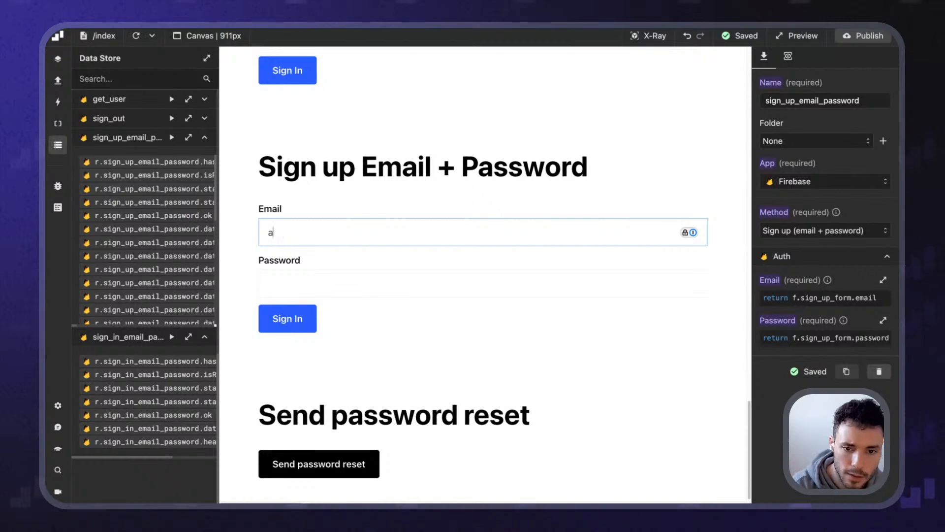
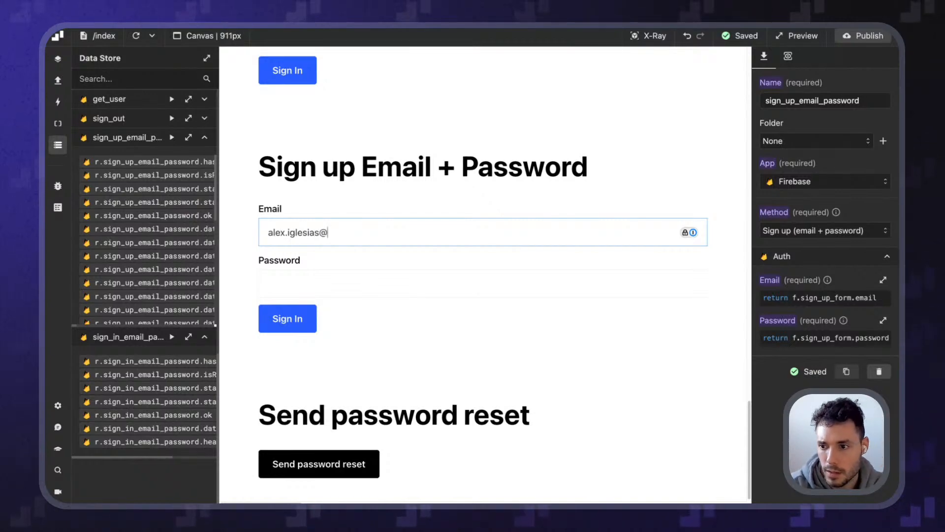
key("Tab")
type("password")
key("Return")
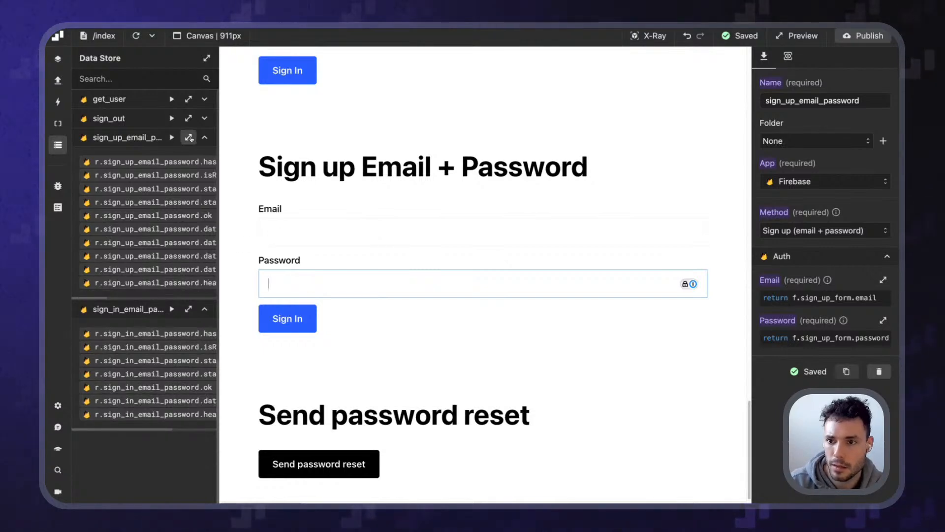
Check the sign_up_email_password response for the email-already-in-use error, then compare with Firebase users
left_click(189, 137)
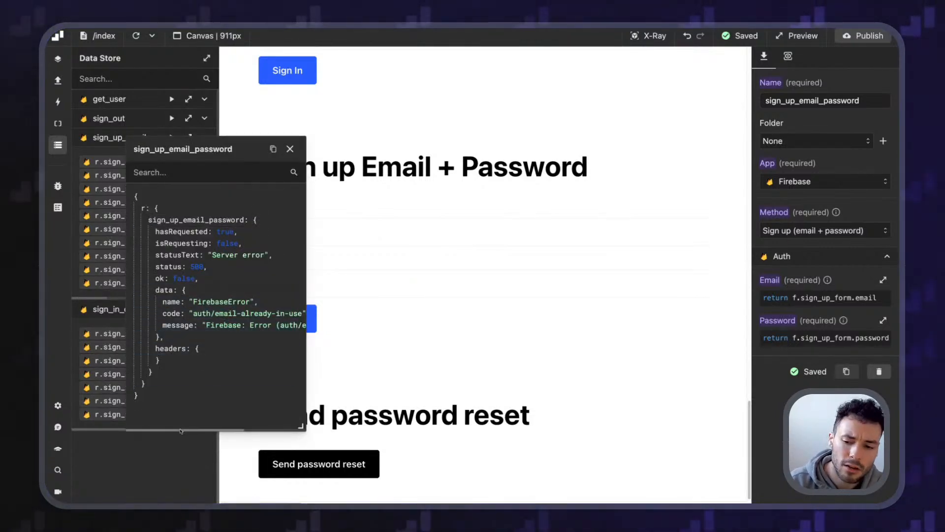
scroll(250, 325, "right", 4)
left_click(290, 149)
key("ctrl+Tab")
left_click(347, 292)
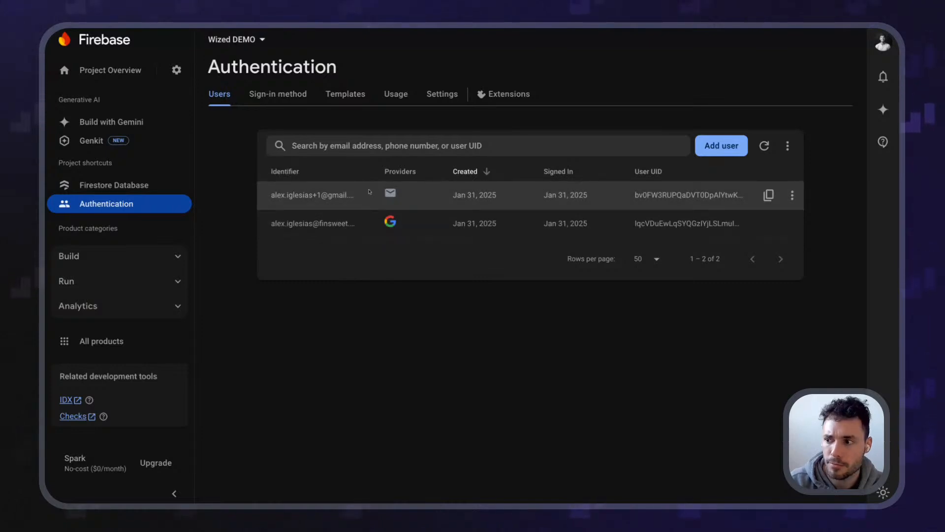
key("ctrl+shift+Tab")
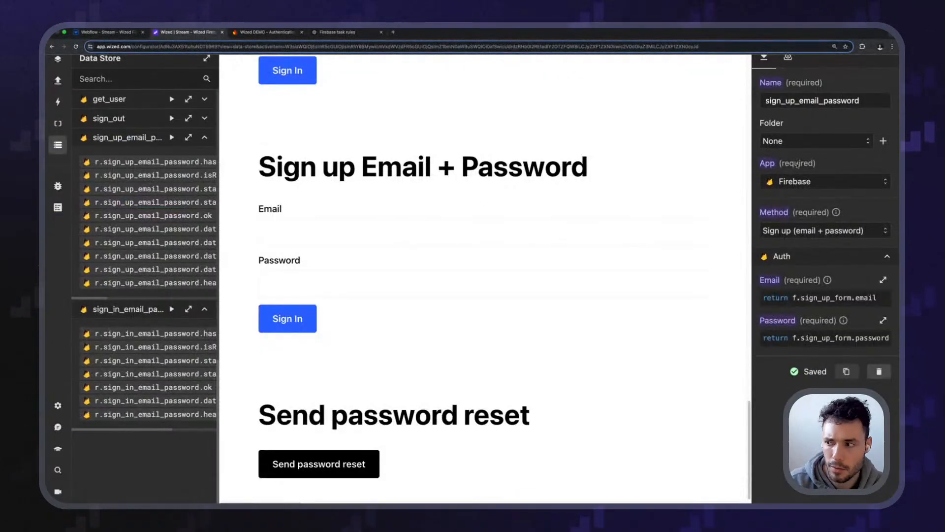
Create a new Firebase request with its method set to Update profile
left_click(57, 81)
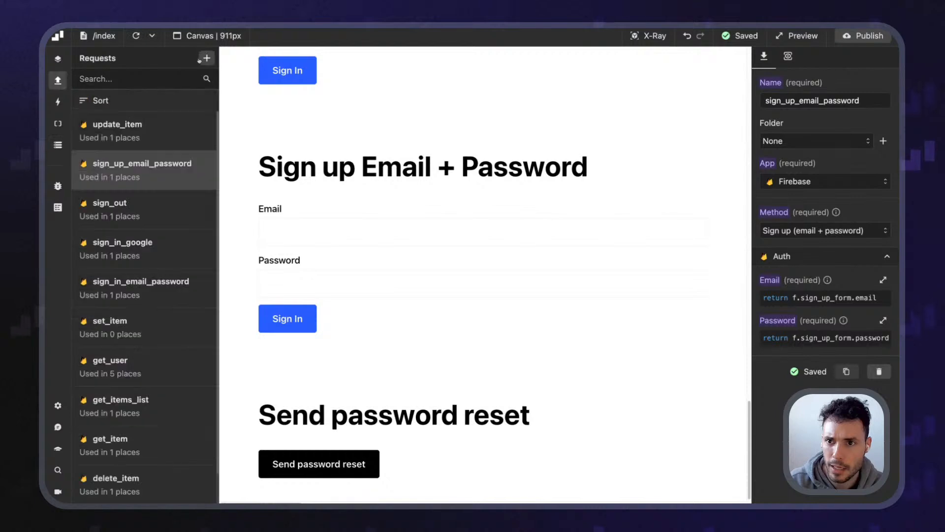
left_click(207, 58)
left_click(849, 191)
left_click(818, 212)
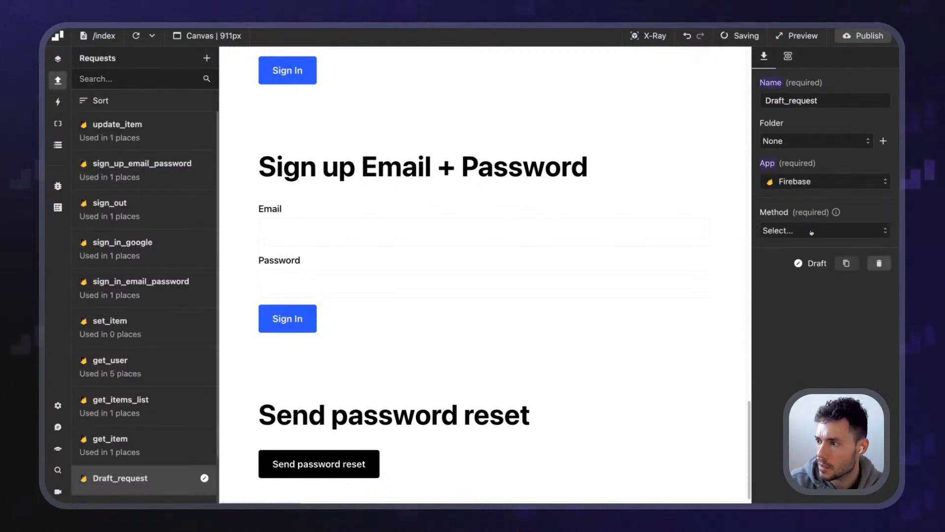
left_click(825, 230)
scroll(830, 315, "down", 3)
scroll(829, 311, "up", 1)
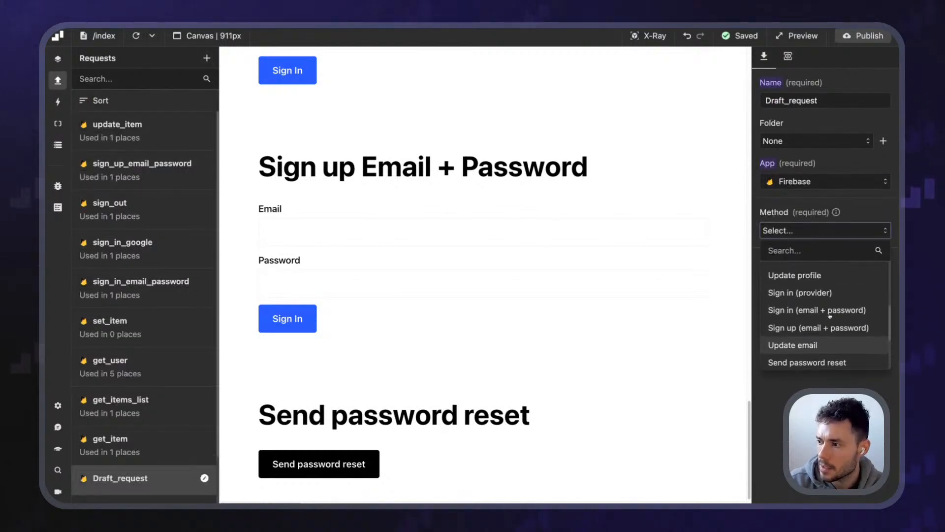
scroll(837, 308, "down", 3)
scroll(848, 305, "down", 2)
scroll(849, 304, "up", 1)
scroll(849, 304, "down", 1)
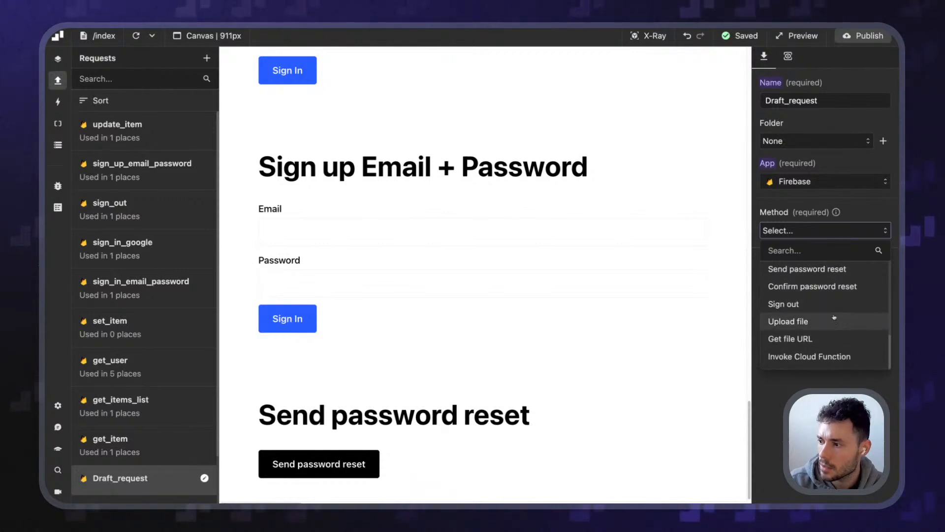
scroll(818, 300, "up", 3)
left_click(809, 284)
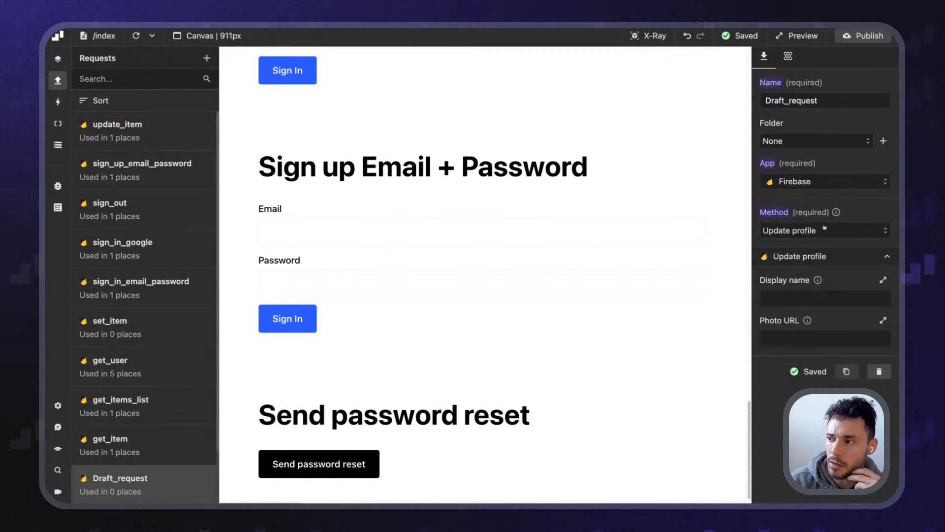
Delete the draft Update profile request and confirm with OK
left_click(870, 375)
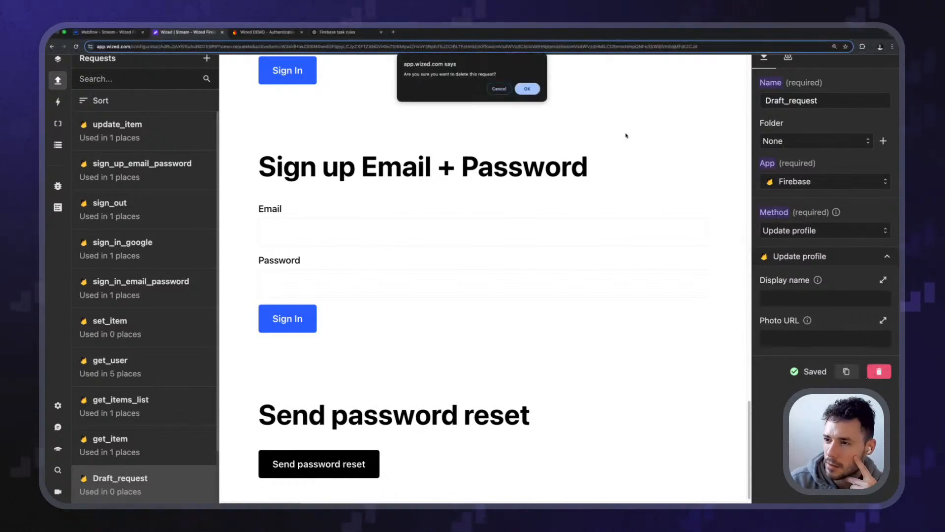
left_click(529, 89)
scroll(370, 322, "down", 1)
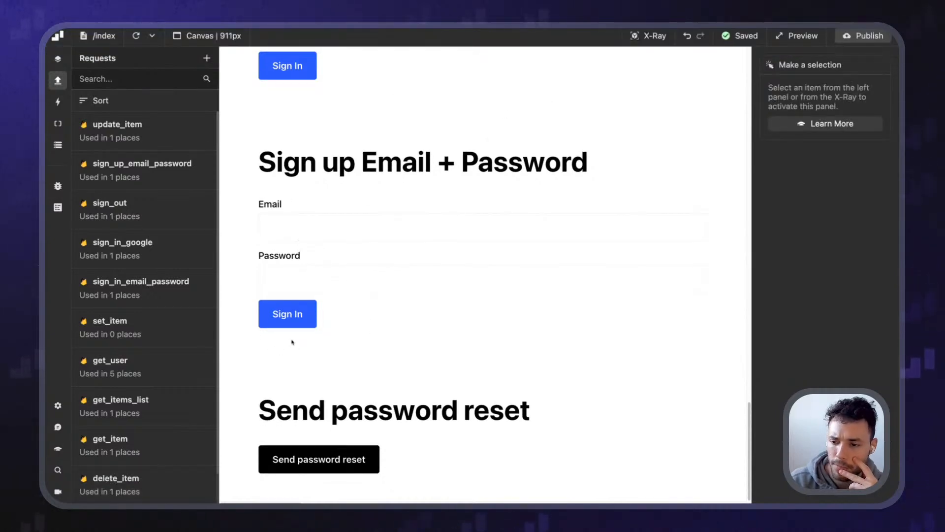
Reload the canvas preview, then add a fresh blank request in the Requests panel
scroll(396, 265, "up", 5)
left_click(314, 227)
left_click(136, 36)
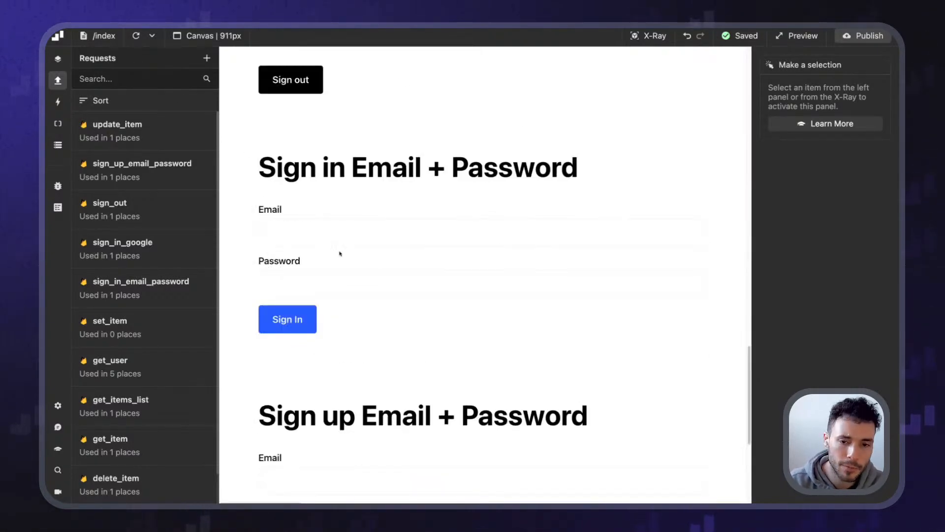
scroll(340, 254, "down", 5)
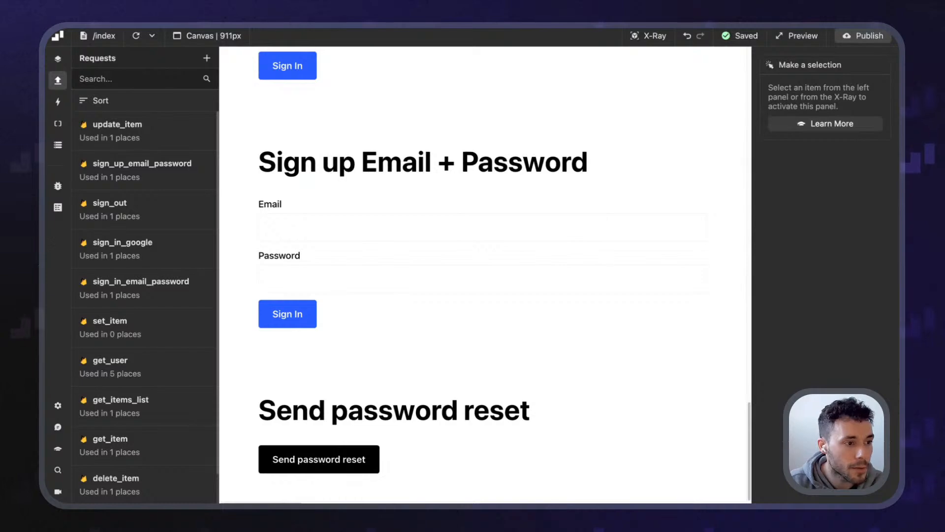
left_click(206, 58)
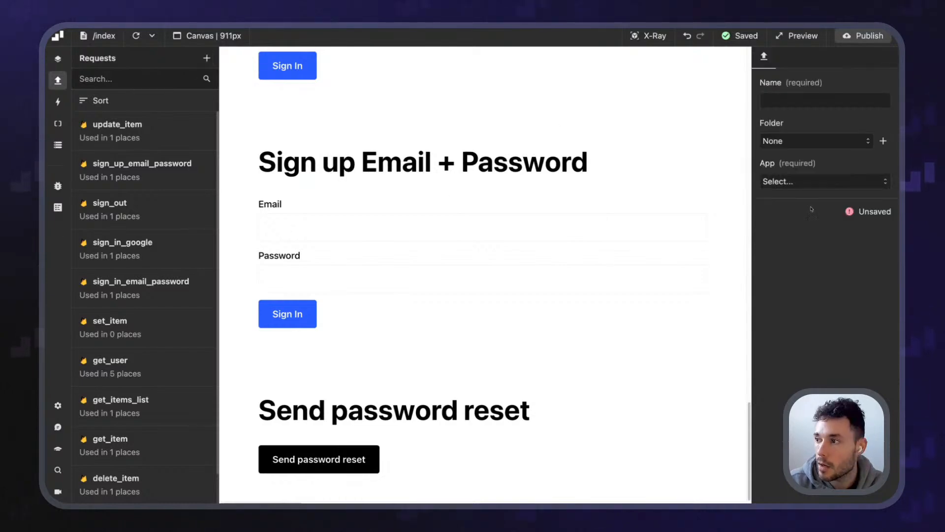
Set the new request's app to Firebase and browse the Method options without choosing one
left_click(814, 187)
left_click(832, 207)
left_click(827, 230)
scroll(840, 306, "down", 5)
scroll(839, 323, "down", 2)
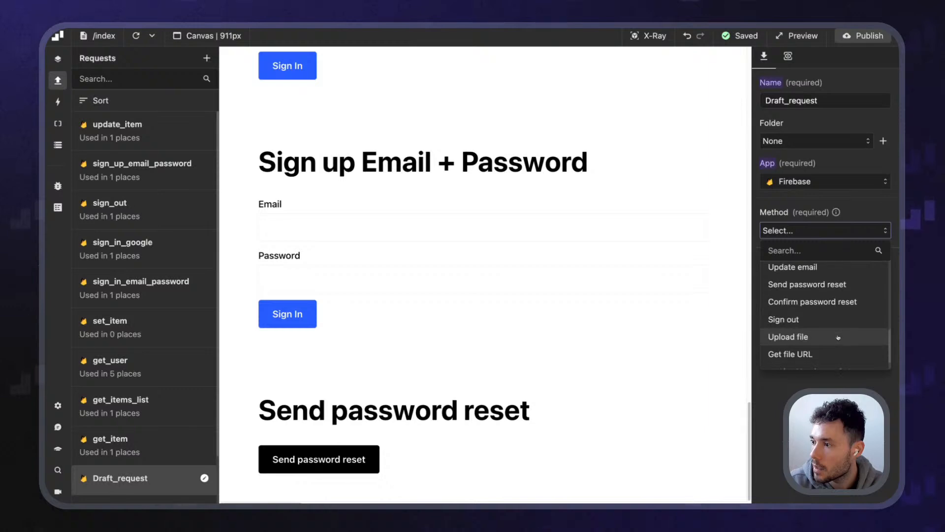
scroll(839, 337, "up", 5)
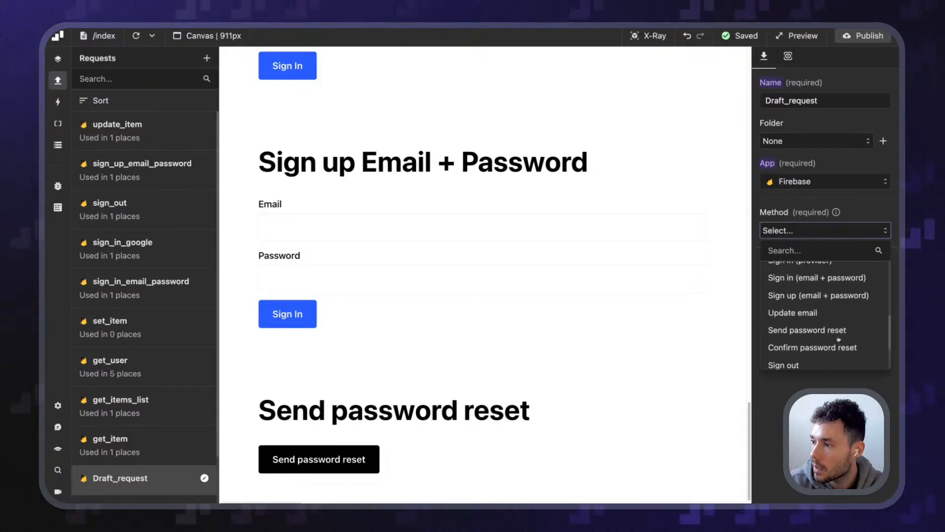
scroll(839, 340, "up", 5)
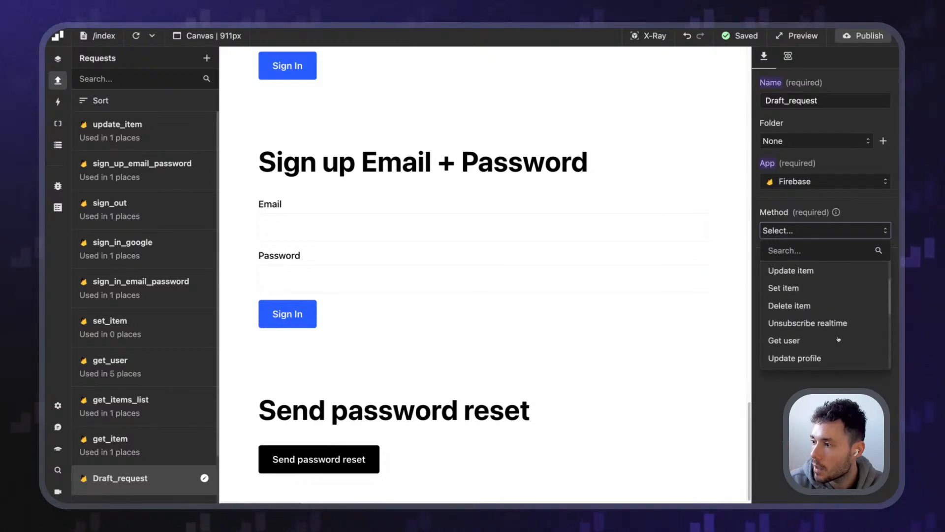
scroll(839, 340, "down", 5)
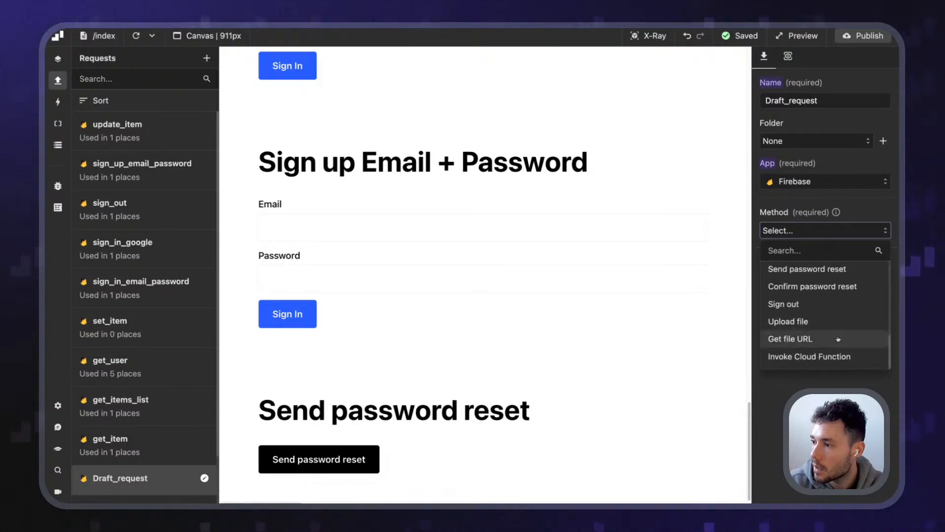
left_click(829, 234)
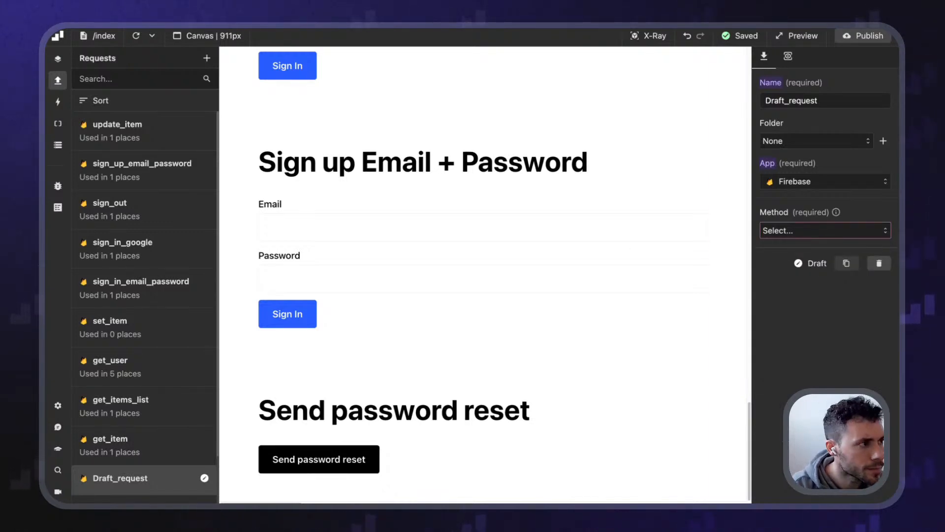
left_click(828, 231)
scroll(832, 305, "down", 5)
scroll(832, 308, "down", 2)
scroll(832, 308, "up", 4)
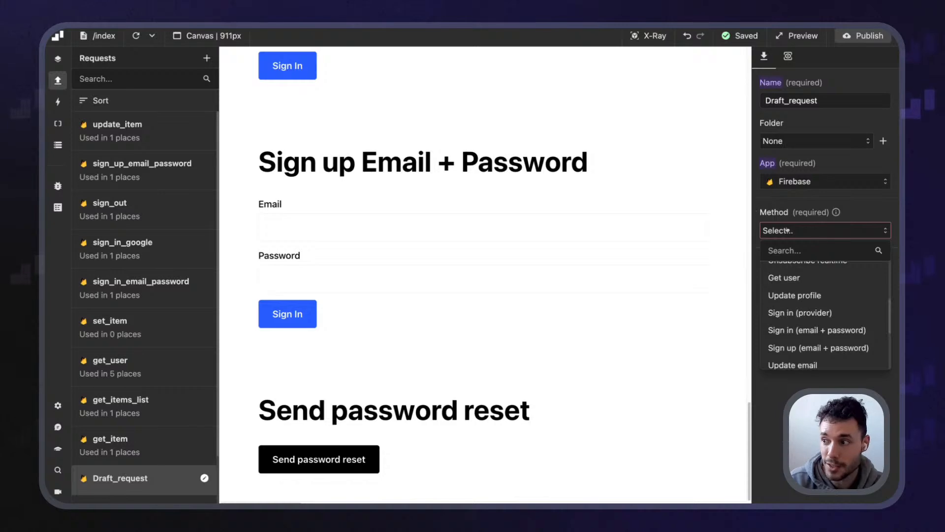
Scroll through the Firebase method list again, leaving the method unset
left_click(825, 238)
left_click(826, 239)
scroll(830, 319, "down", 10)
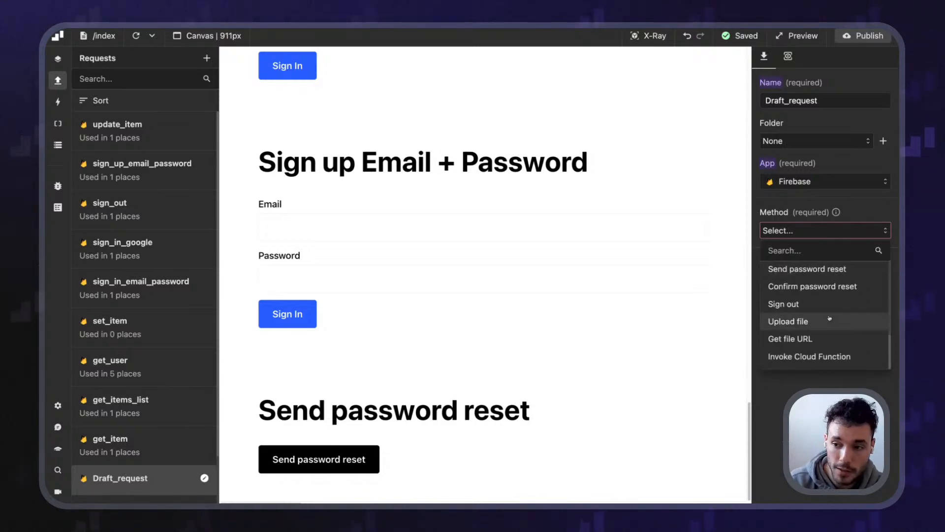
scroll(829, 315, "up", 8)
scroll(829, 302, "up", 1)
scroll(828, 303, "down", 8)
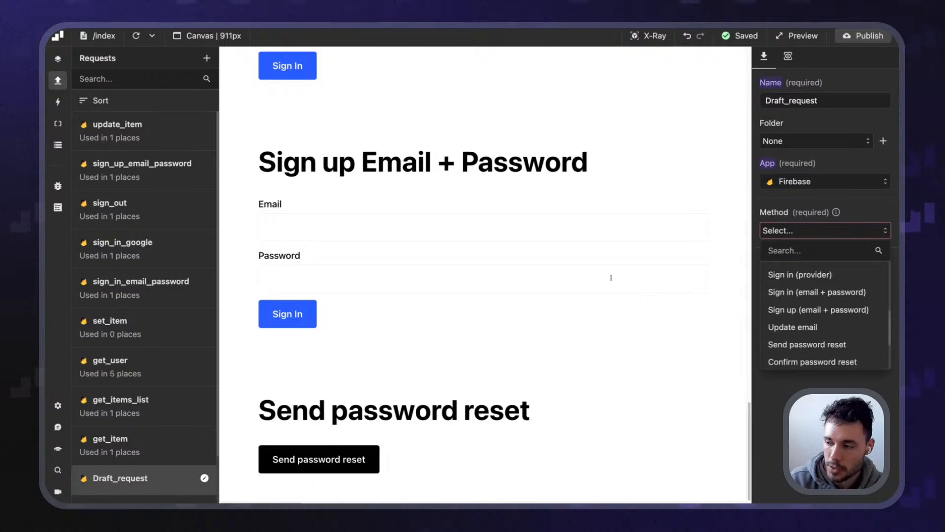
left_click_drag(247, 396, 365, 409)
left_click(560, 344)
scroll(522, 348, "up", 2)
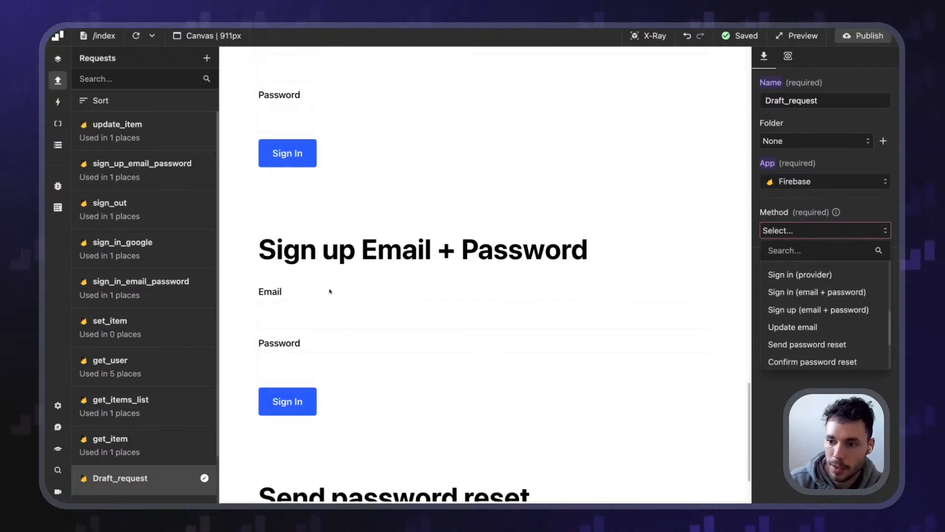
scroll(375, 299, "up", 4)
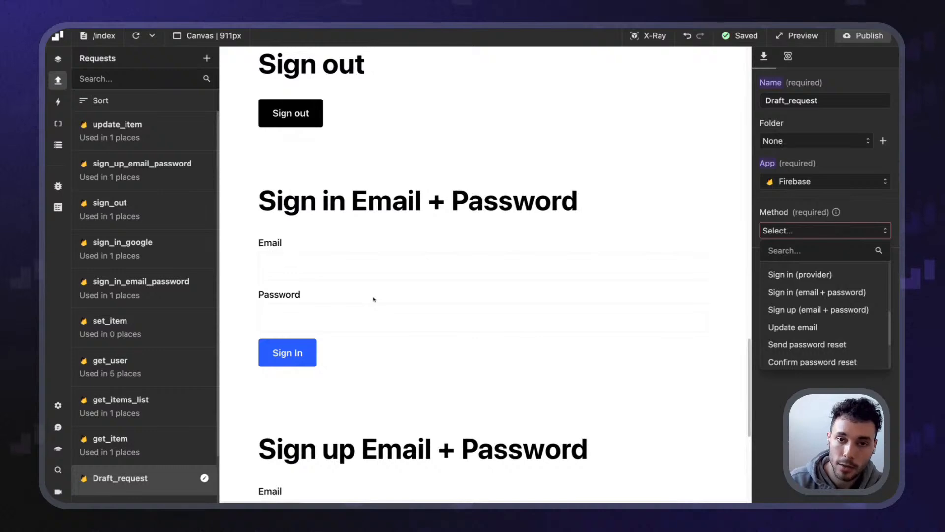
scroll(374, 299, "down", 1)
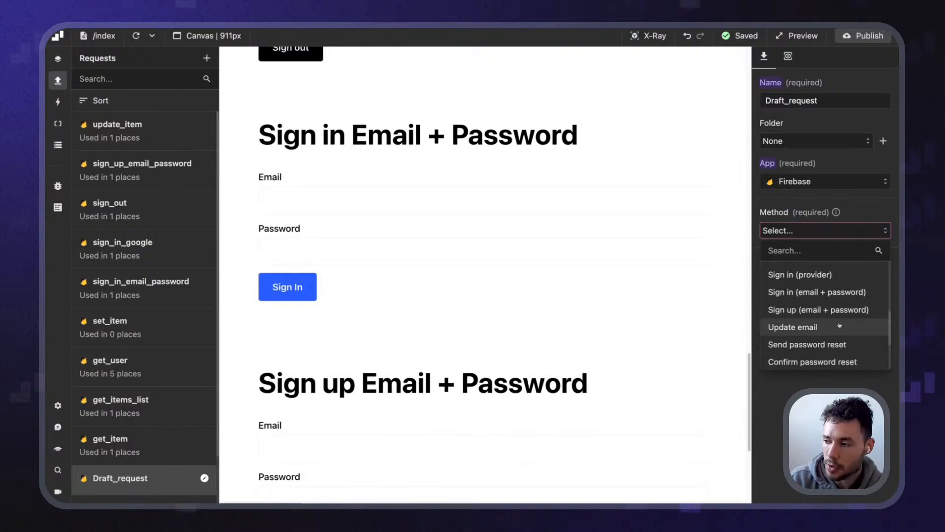
scroll(839, 325, "down", 3)
scroll(840, 325, "up", 3)
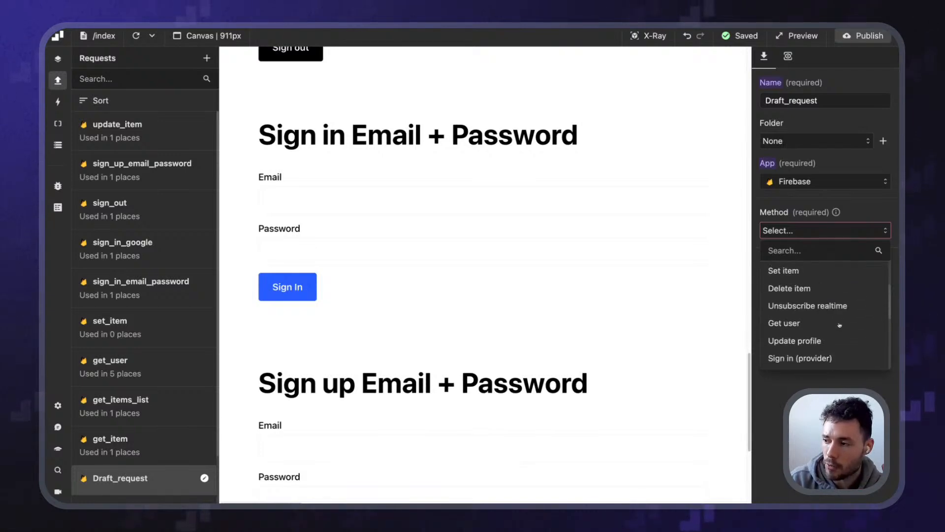
scroll(839, 325, "down", 3)
scroll(840, 326, "down", 2)
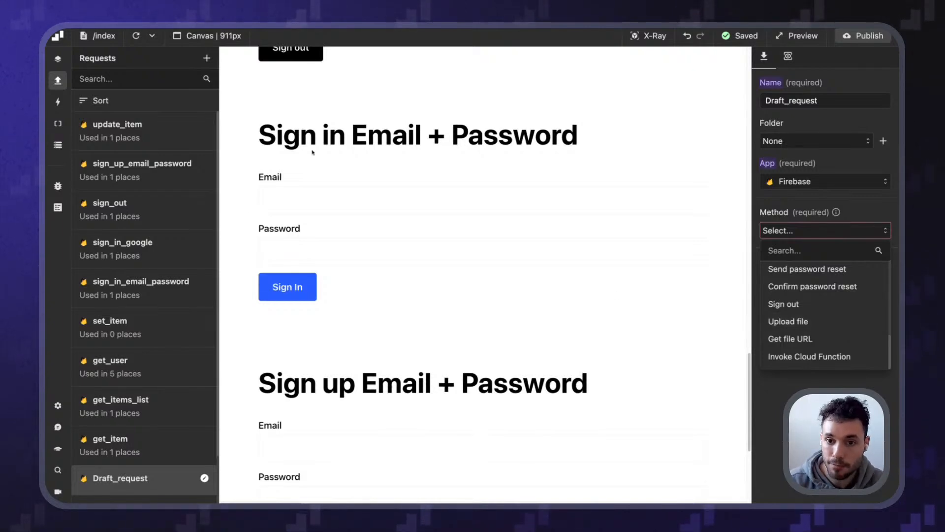
Close the method list and delete Draft_request, confirming with OK
left_click(849, 119)
left_click(879, 263)
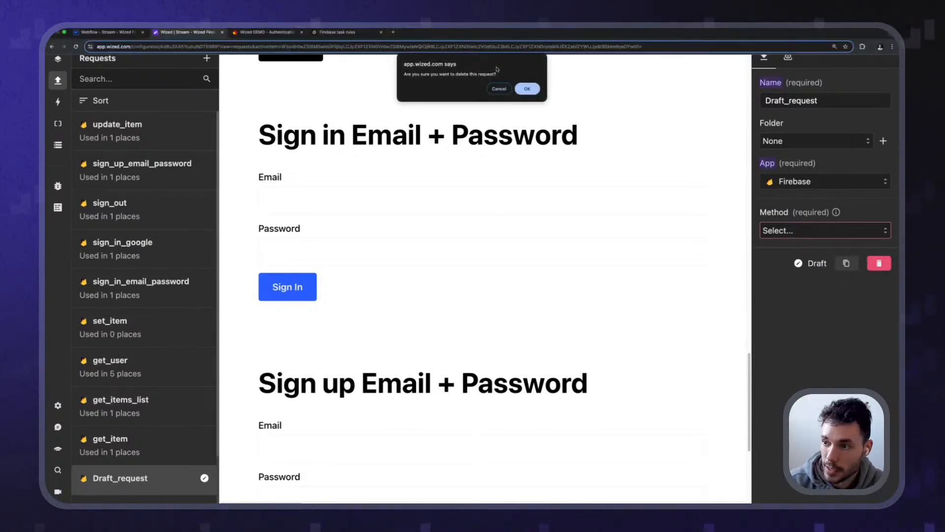
left_click(528, 90)
Expand get_user's status-200 response in the Data Store viewer, then switch to Firebase Authentication
left_click(57, 145)
scroll(189, 233, "down", 8)
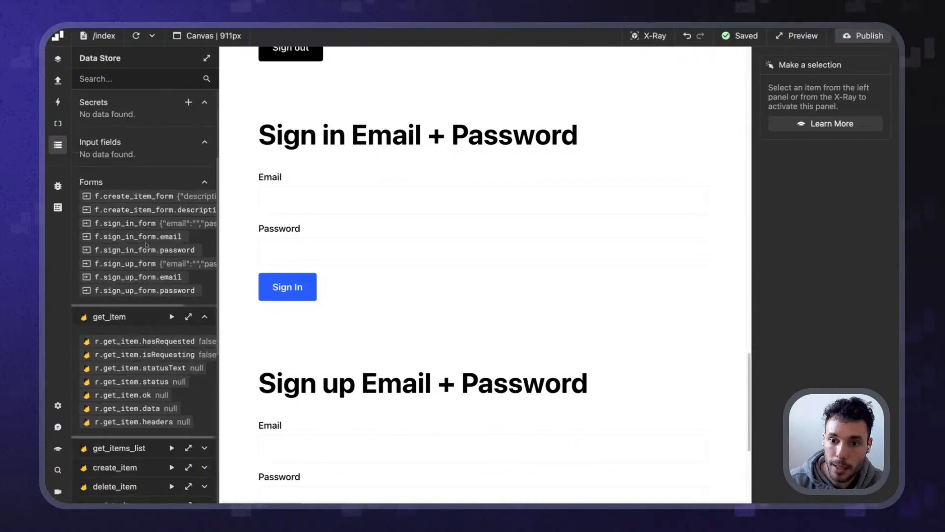
scroll(148, 296, "down", 3)
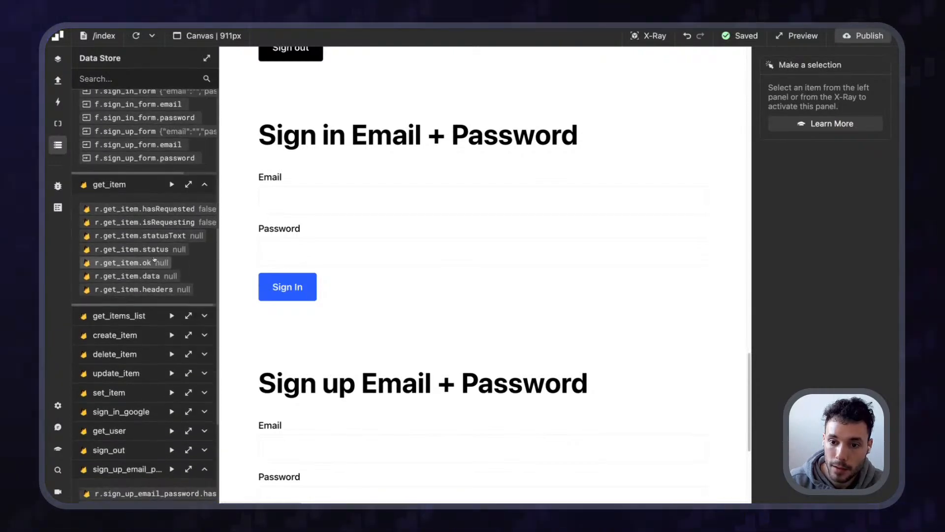
scroll(136, 365, "down", 3)
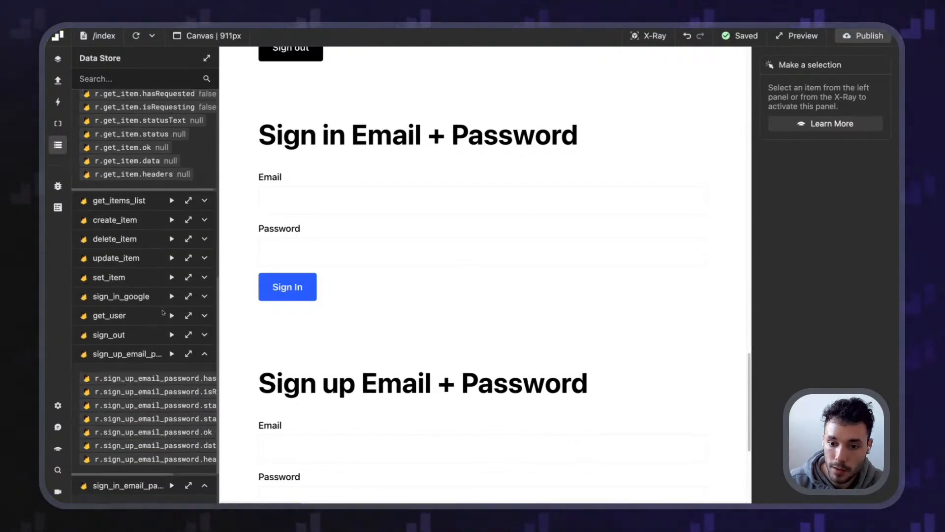
left_click(188, 315)
scroll(234, 277, "down", 1)
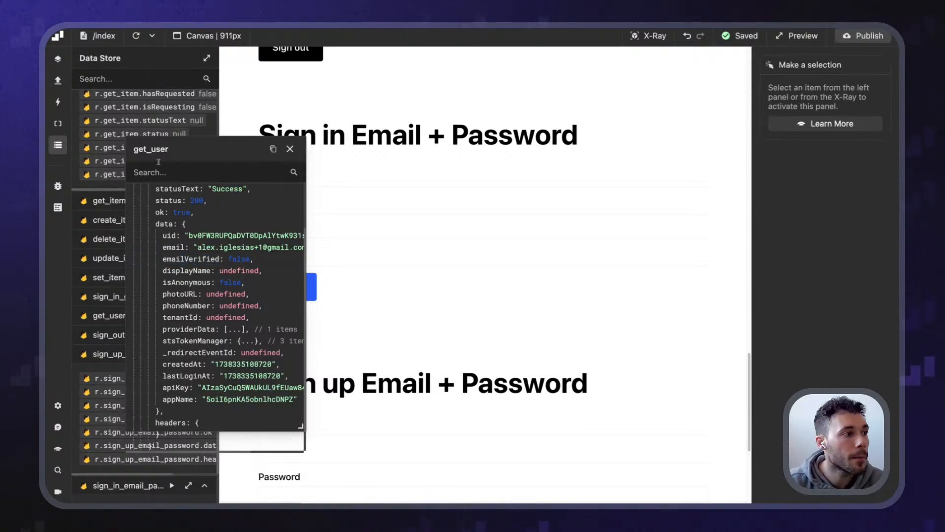
left_click(266, 32)
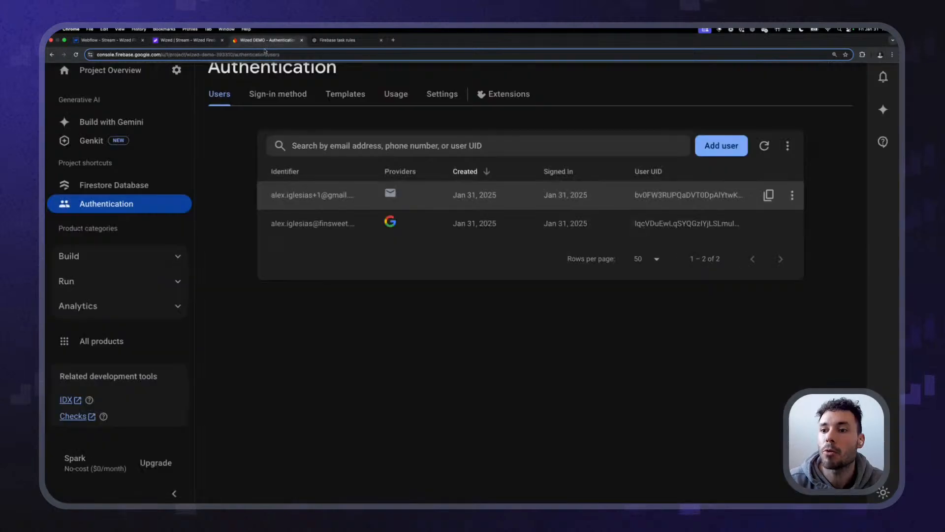
Review the Authentication email Templates page and its description text
left_click(346, 94)
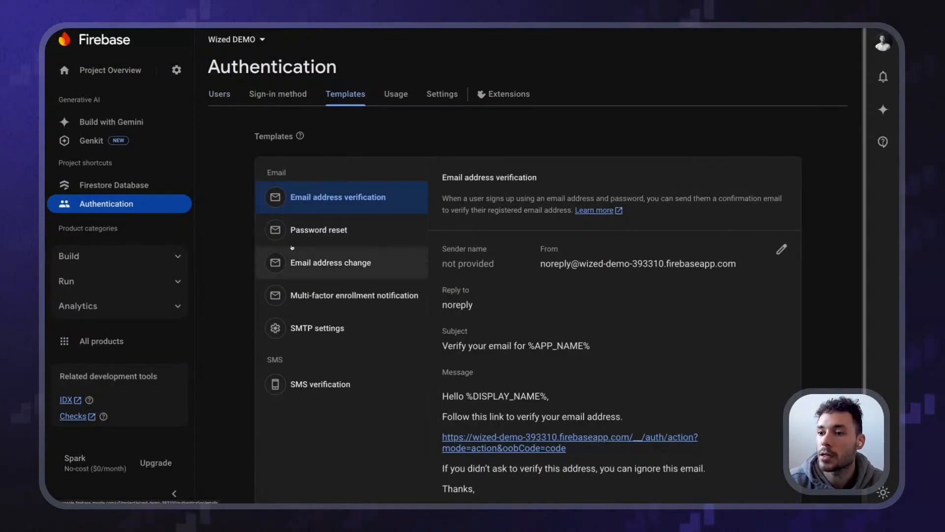
scroll(356, 246, "down", 2)
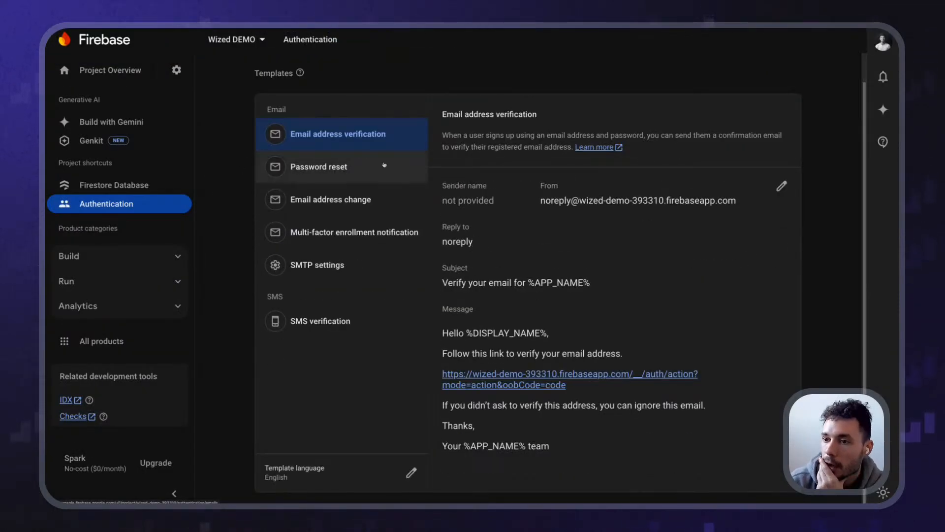
scroll(464, 260, "up", 2)
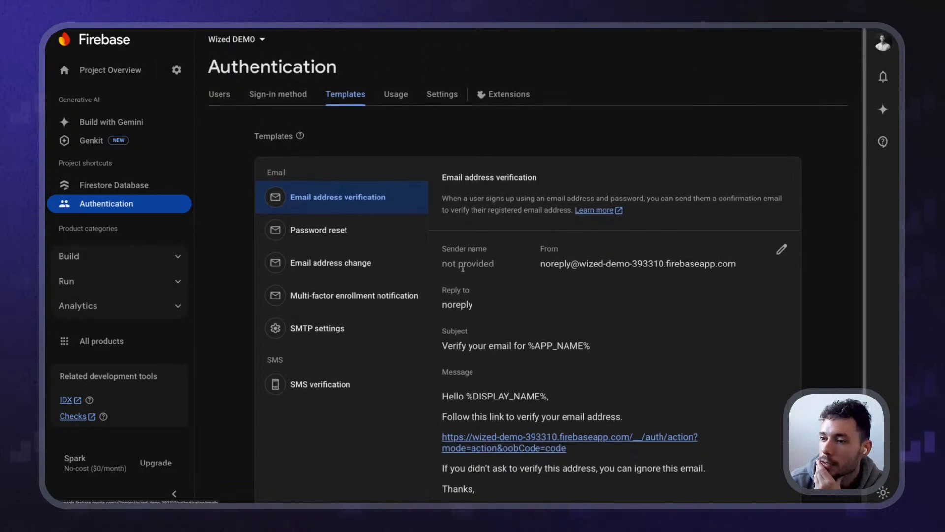
left_click(529, 197)
left_click_drag(443, 198, 622, 211)
left_click(633, 197)
left_click(437, 208)
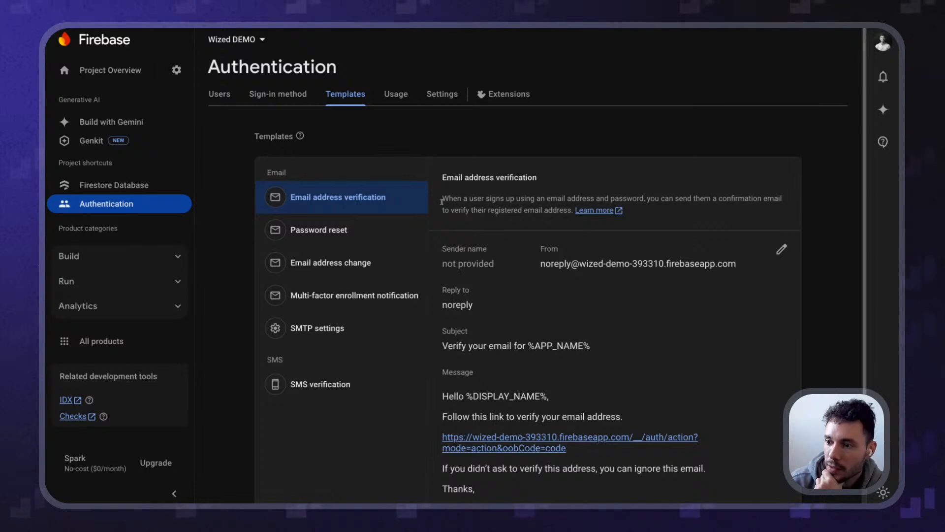
left_click_drag(437, 209, 501, 211)
left_click(501, 211)
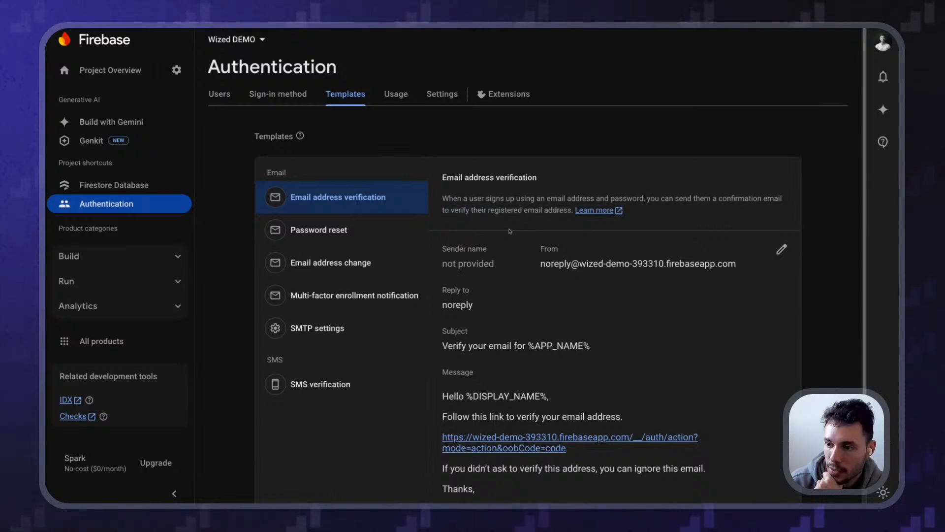
scroll(497, 257, "down", 1)
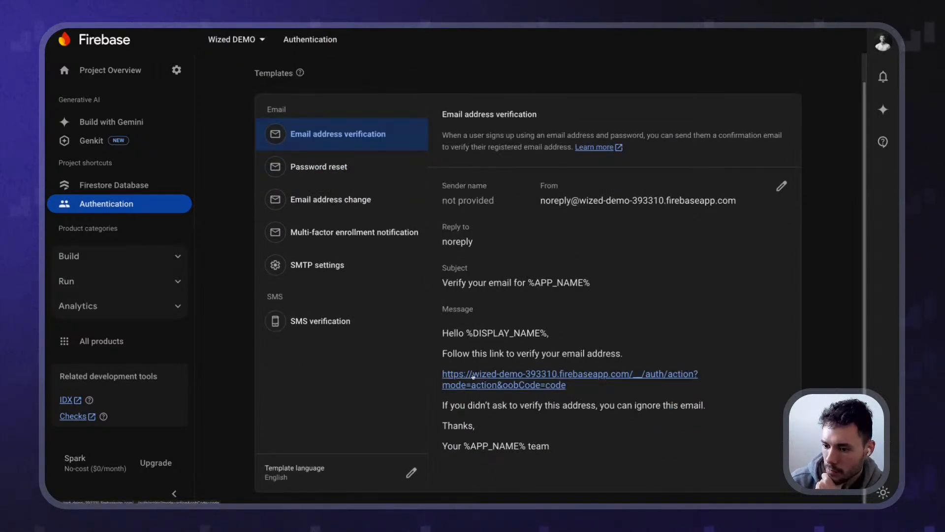
scroll(387, 383, "up", 1)
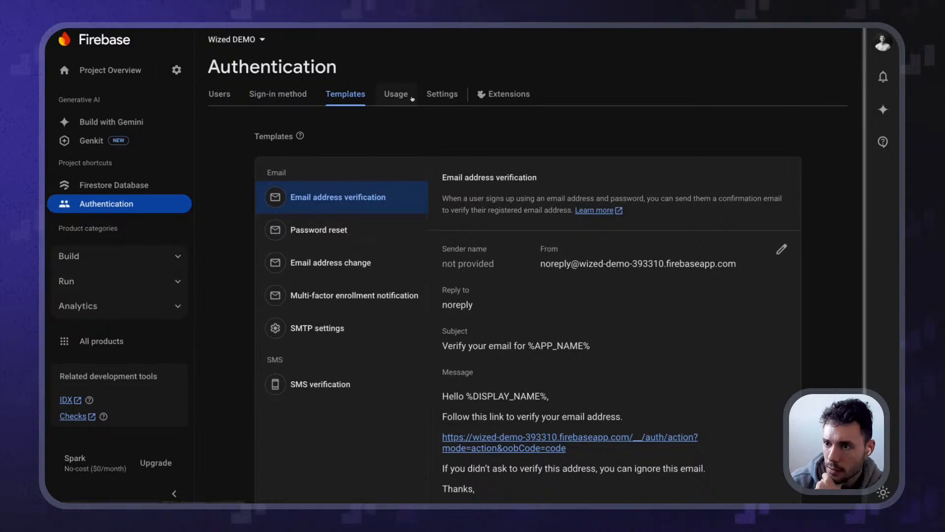
Compare the Password reset and Email address verification templates, then show the Sign-in method providers
left_click(324, 235)
left_click(327, 208)
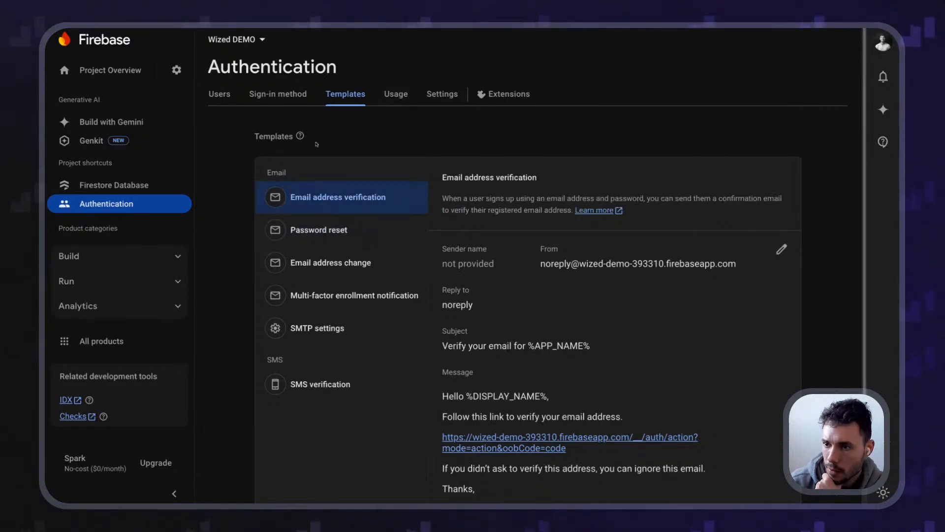
left_click(284, 101)
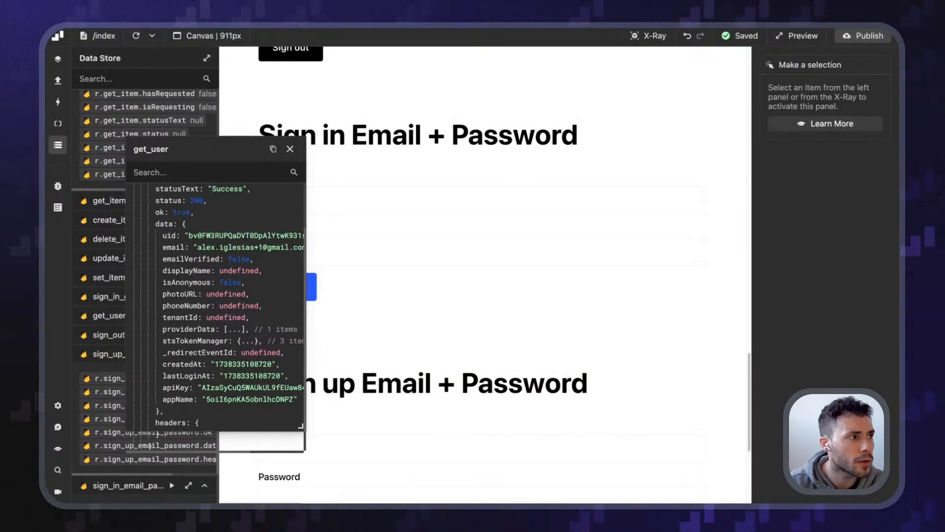
Close the get_user data viewer and scroll to the Sign up Email + Password form
left_click(290, 148)
scroll(369, 293, "down", 10)
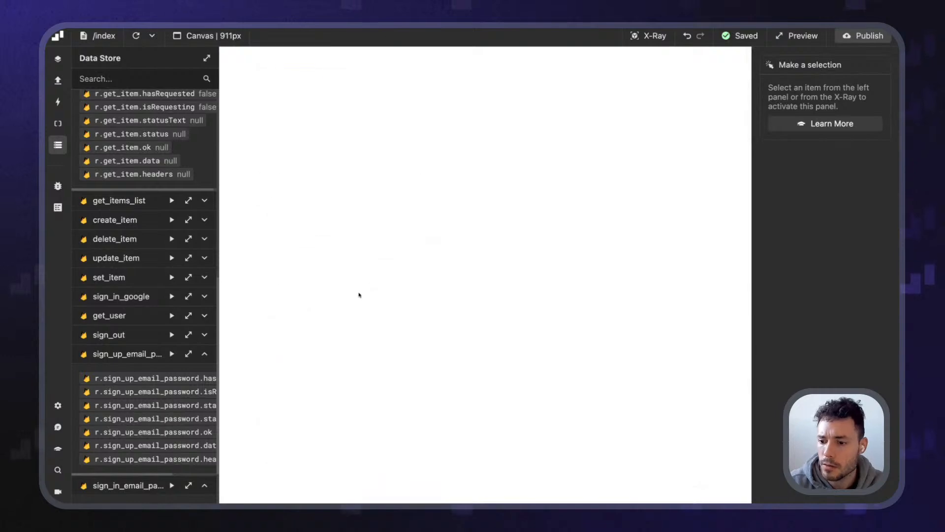
scroll(369, 293, "up", 15)
scroll(282, 338, "down", 10)
scroll(282, 337, "up", 3)
scroll(281, 337, "down", 3)
scroll(282, 337, "up", 10)
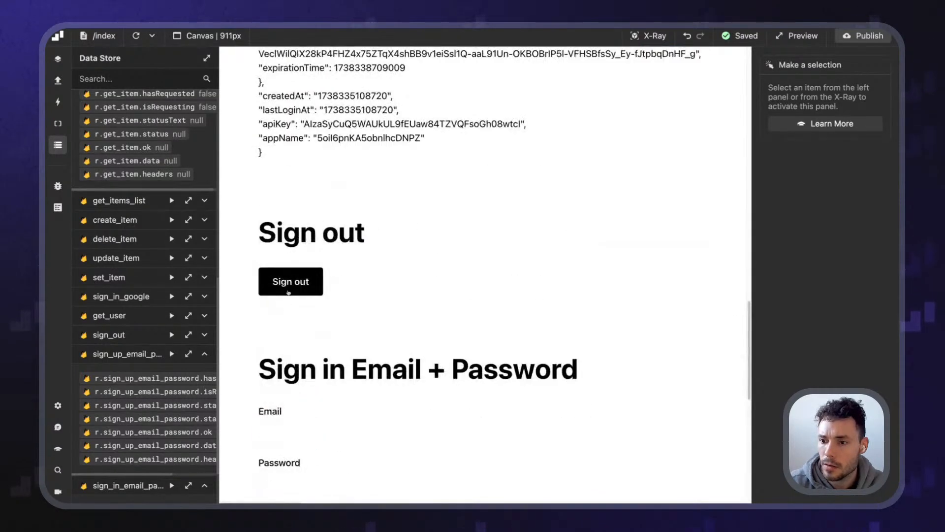
scroll(264, 339, "up", 20)
scroll(263, 339, "down", 20)
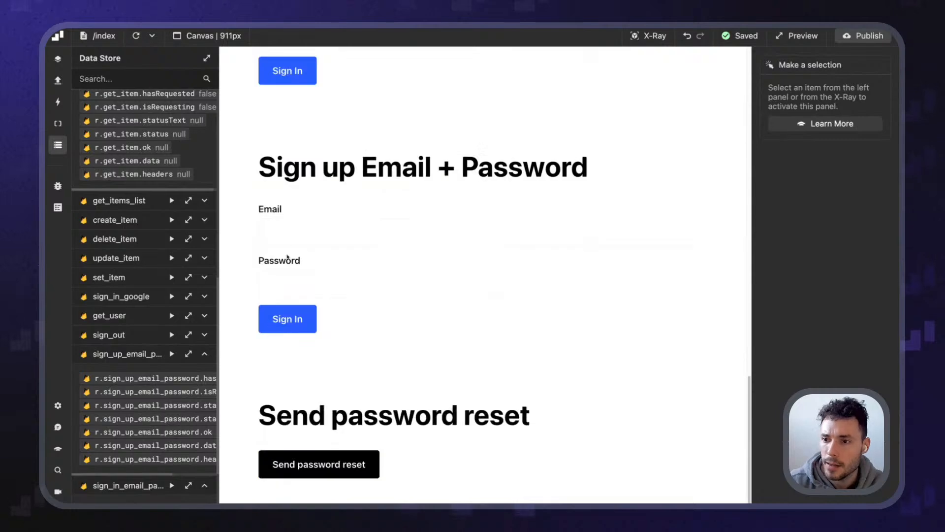
Enter the test account's email address and password in the sign-up form and submit it
left_click(311, 234)
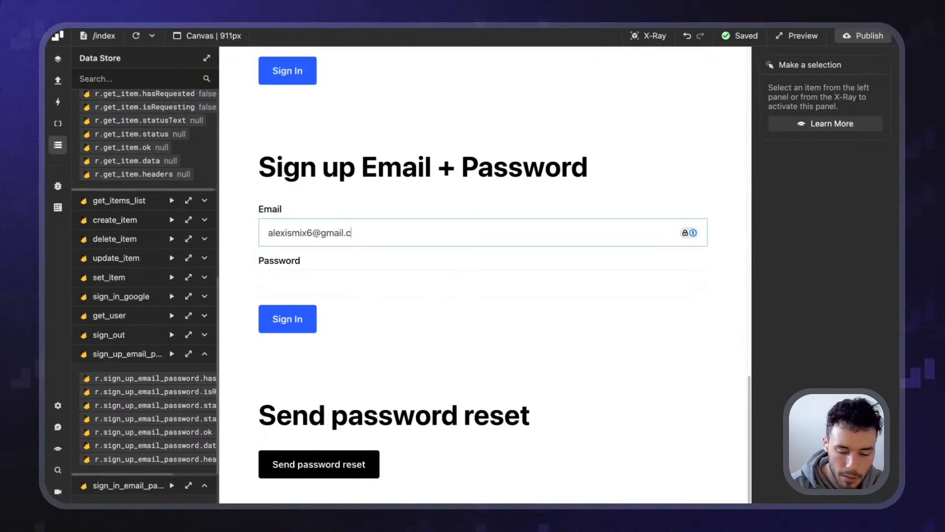
key("Tab")
type("••••••••")
key("Return")
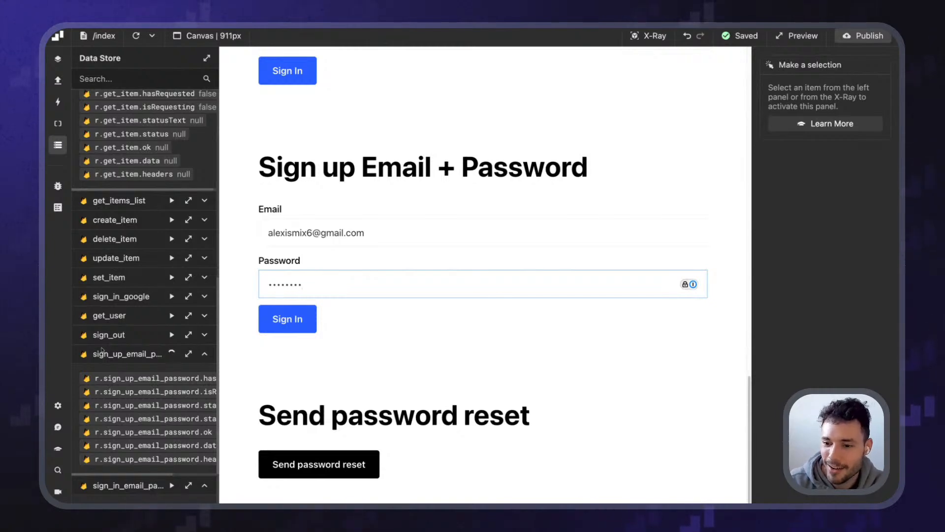
Confirm the sign_up_email_password response shows status 200 Success, then return to the Firebase console
scroll(160, 375, "down", 4)
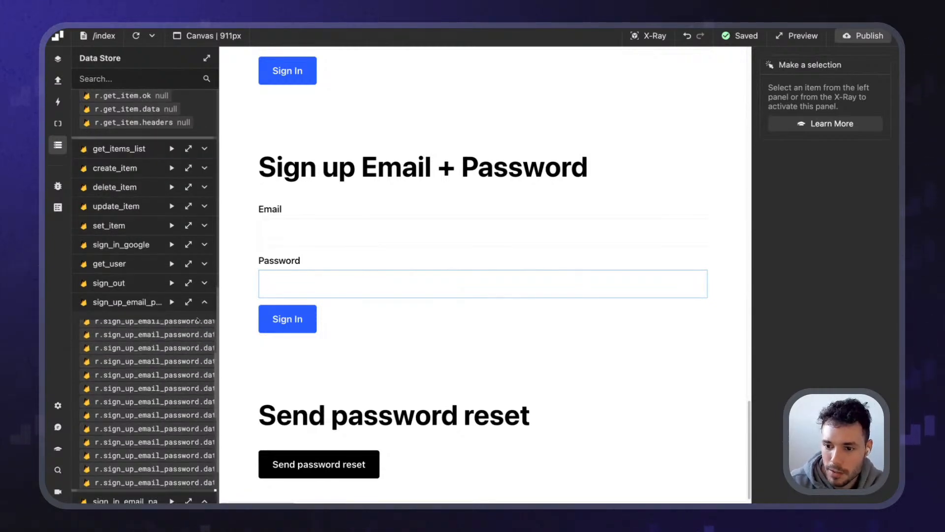
left_click(189, 302)
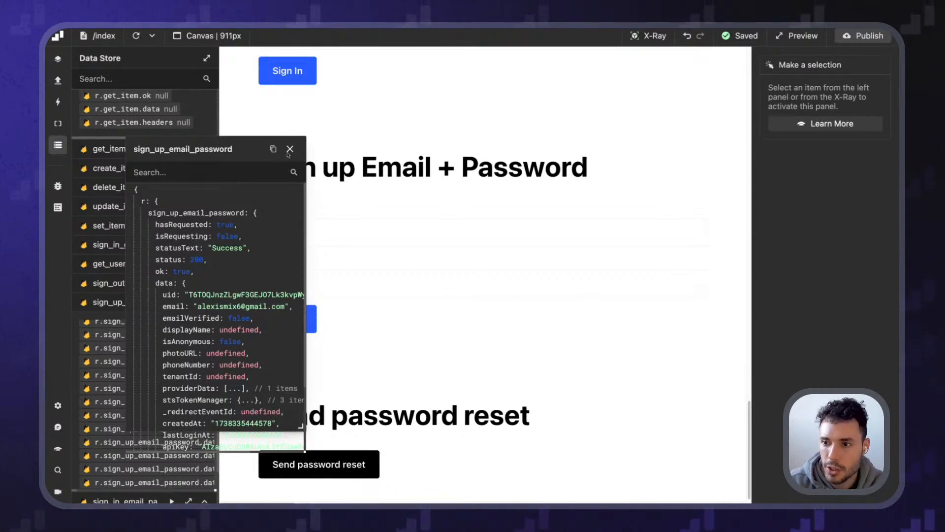
left_click(290, 149)
key("ctrl+Tab")
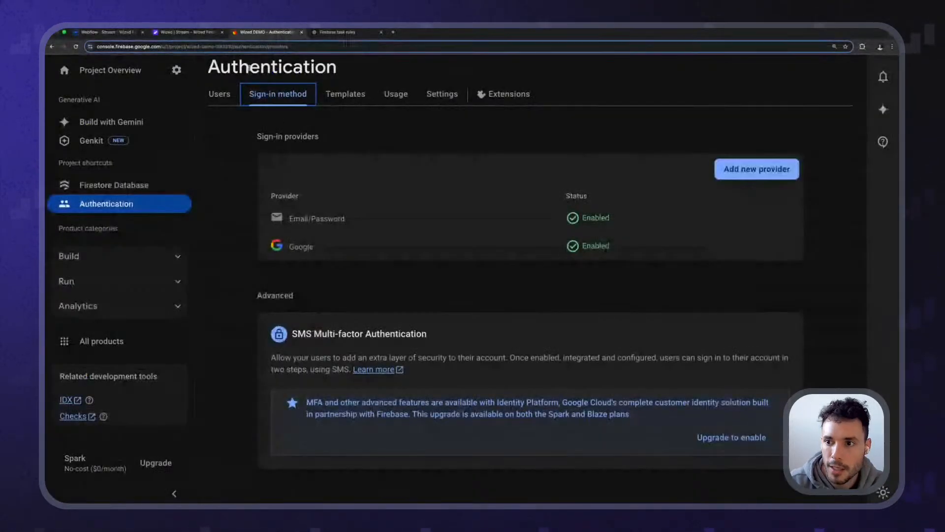
Check the Firebase Users list for the new account and bring Gmail's verification email forward
left_click(228, 98)
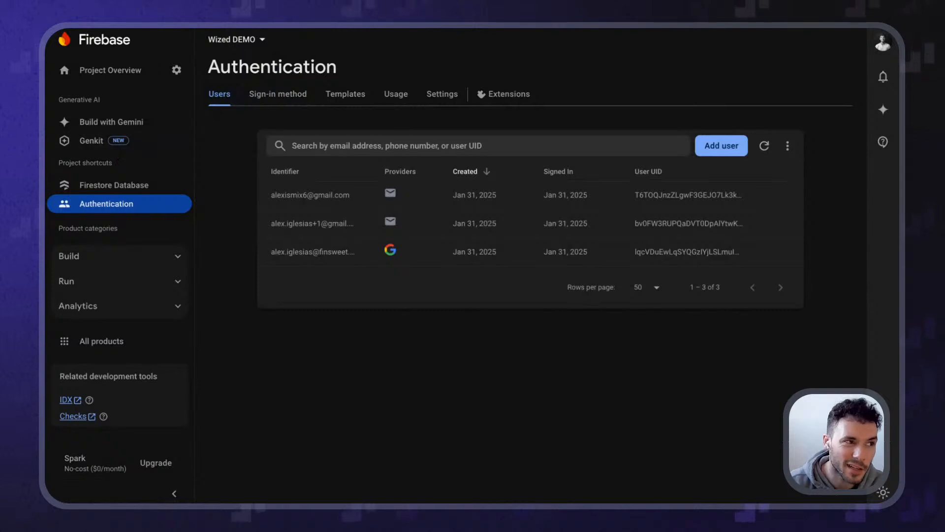
left_click_drag(45, 267, 315, 33)
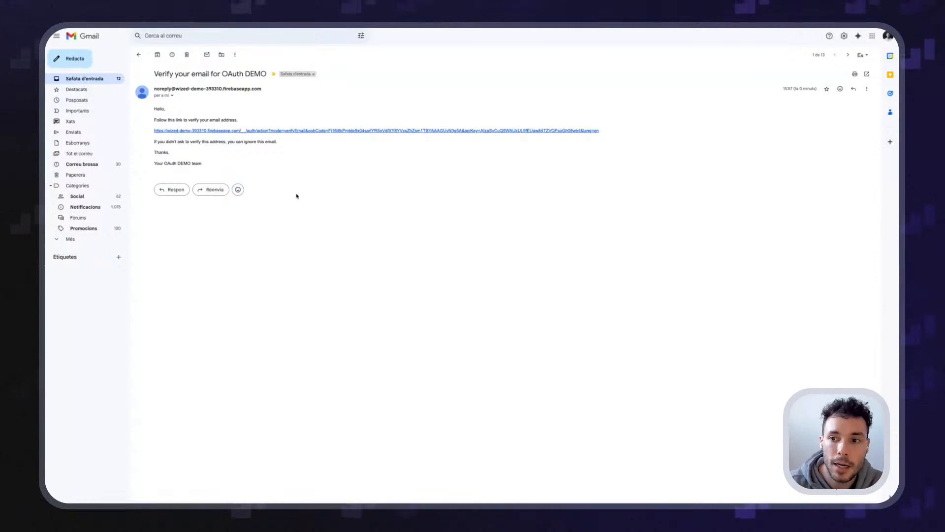
Read through the 'Verify your email for OAuth DEMO' message and its link, then close the Gmail tab
key("super+plus")
key("super+plus")
key("super+plus")
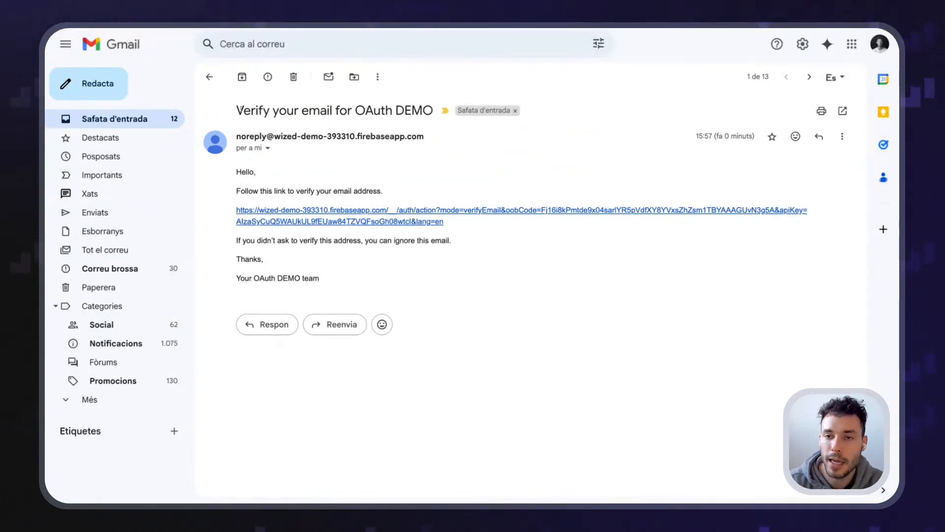
left_click_drag(238, 111, 422, 111)
left_click(423, 111)
double_click(422, 111)
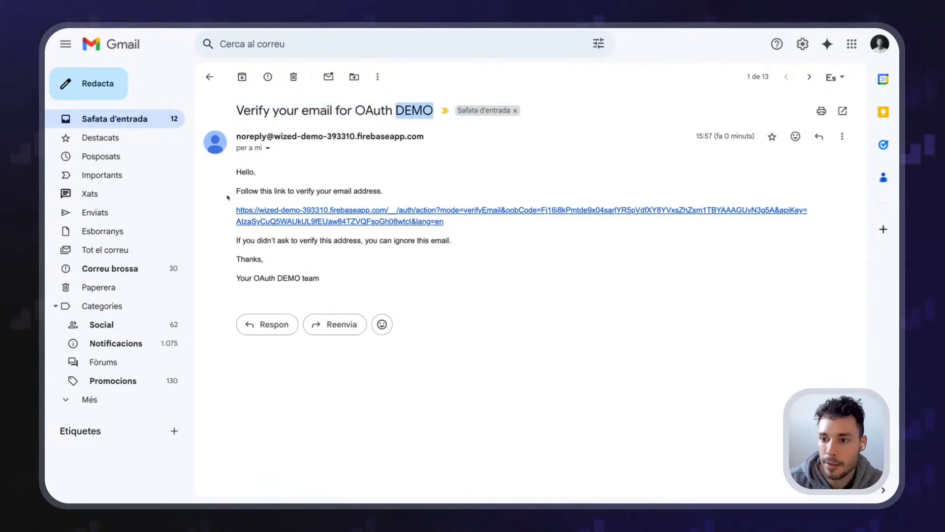
left_click_drag(228, 197, 355, 199)
left_click_drag(445, 223, 392, 189)
left_click(393, 189)
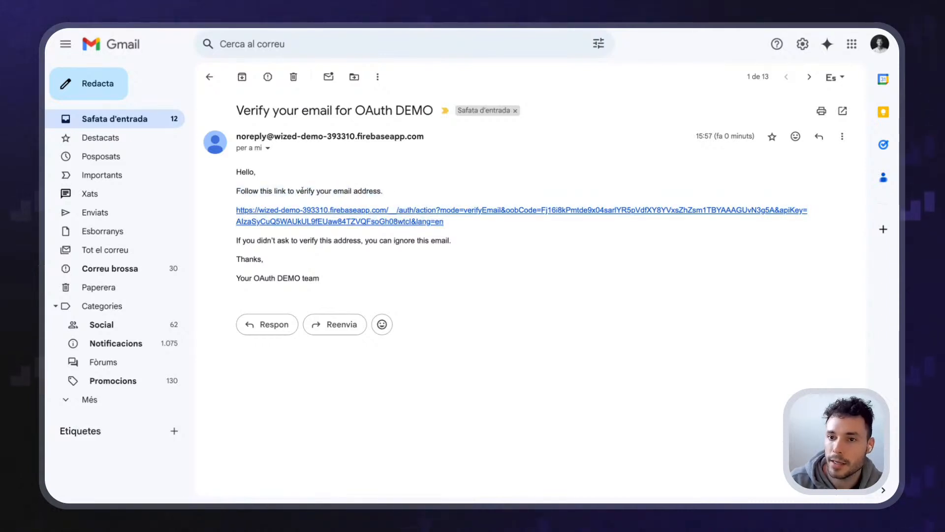
left_click_drag(236, 174, 349, 192)
left_click(417, 197)
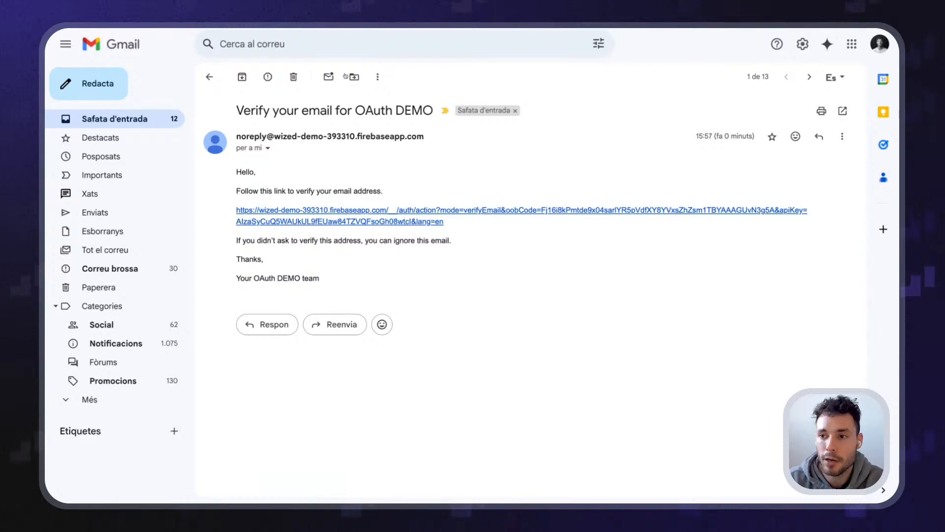
mouse_move(334, 30)
key("super+w")
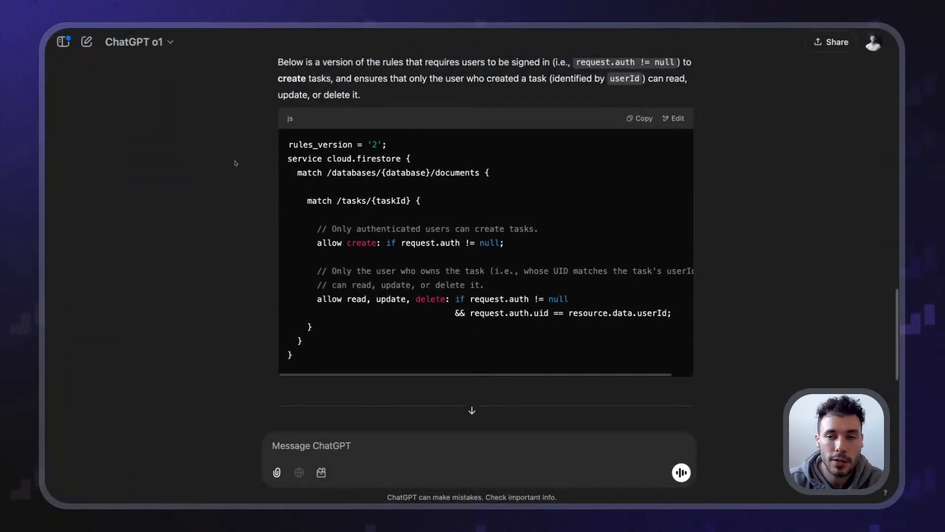
Go to Firebase Authentication's Templates page and read the email verification message
left_click(261, 40)
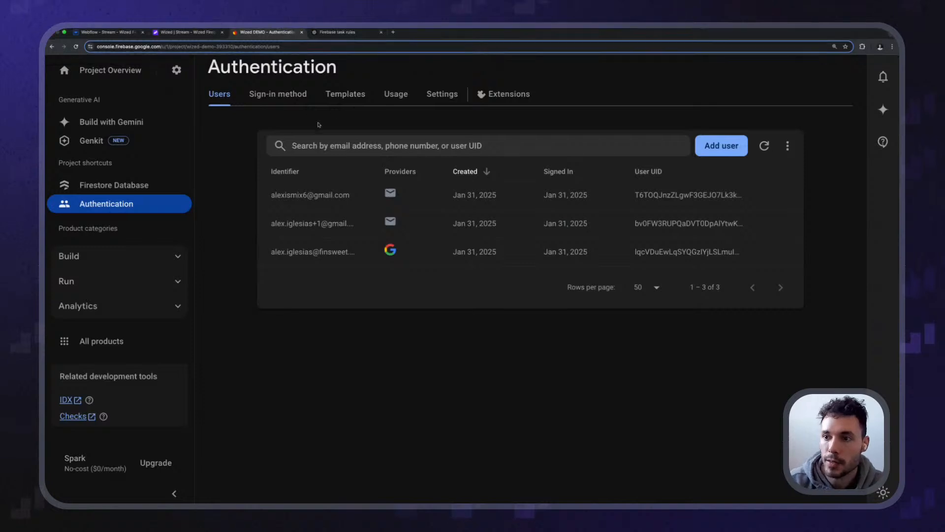
left_click(345, 93)
double_click(243, 76)
left_click(249, 157)
scroll(581, 356, "down", 1)
scroll(567, 352, "down", 2)
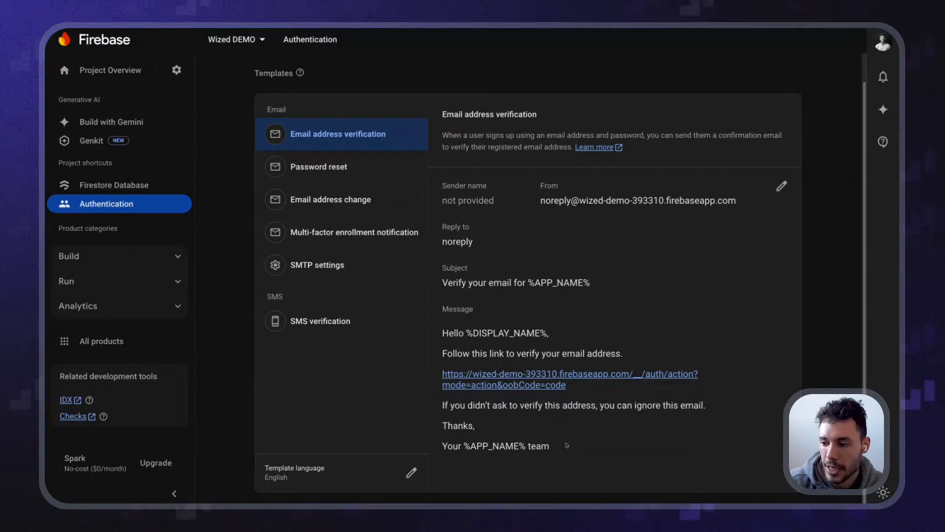
left_click_drag(552, 448, 451, 328)
left_click(641, 417)
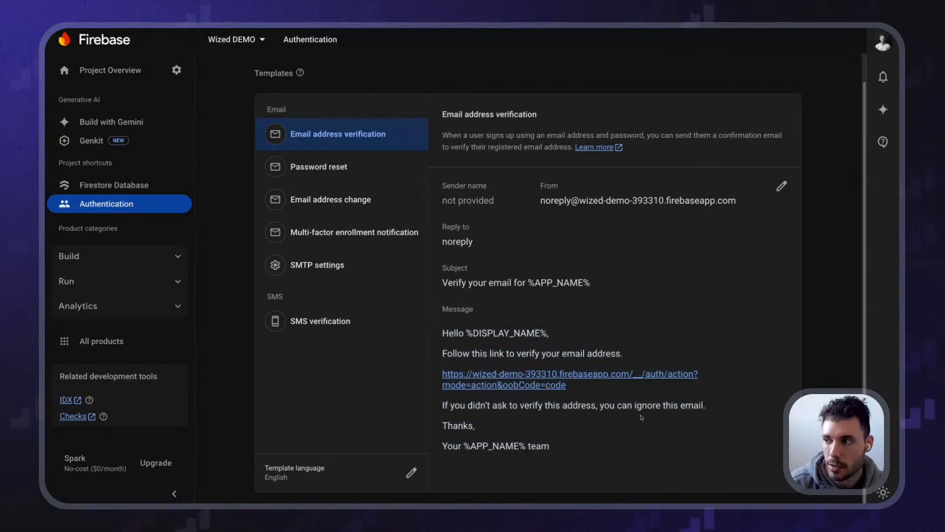
Inspect the verification template's %DISPLAY_NAME% and %LINK% placeholders in the editor, then cancel without saving
left_click(781, 185)
scroll(586, 321, "down", 4)
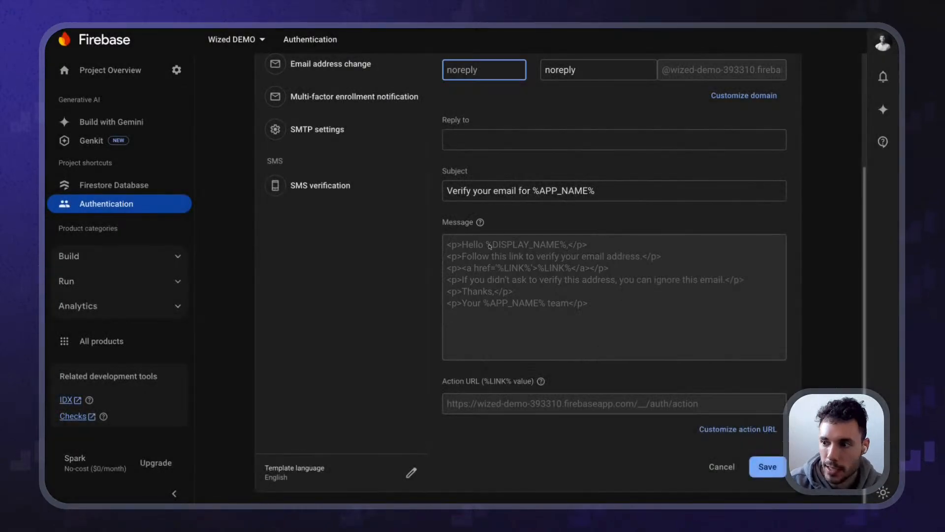
left_click_drag(490, 246, 560, 245)
left_click_drag(497, 268, 533, 273)
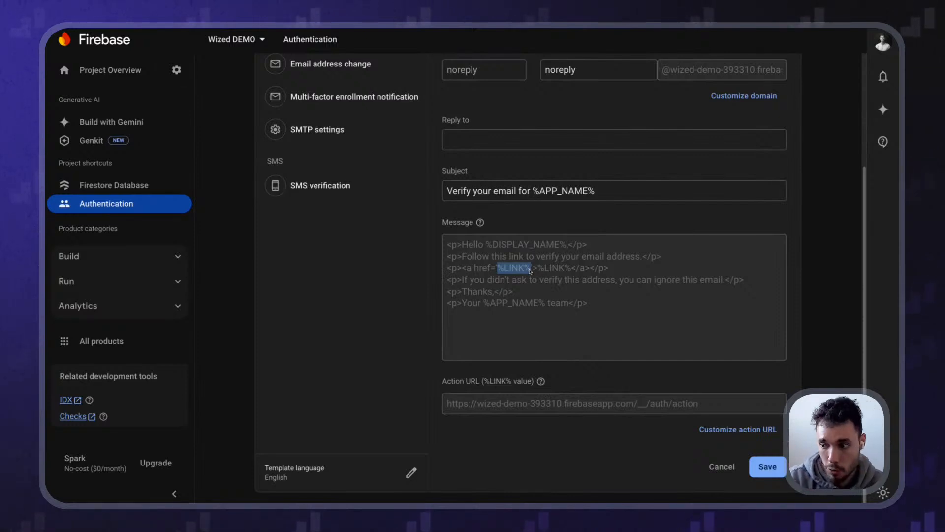
left_click(637, 416)
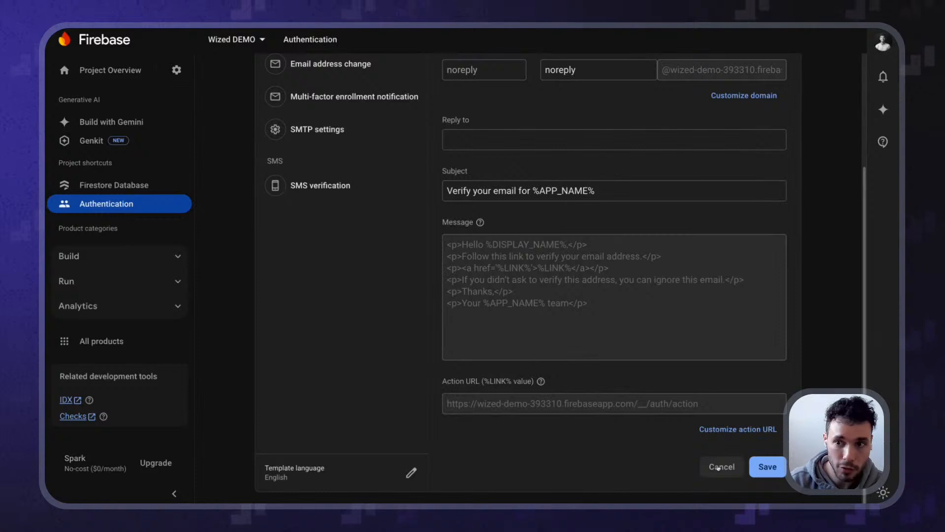
left_click(719, 467)
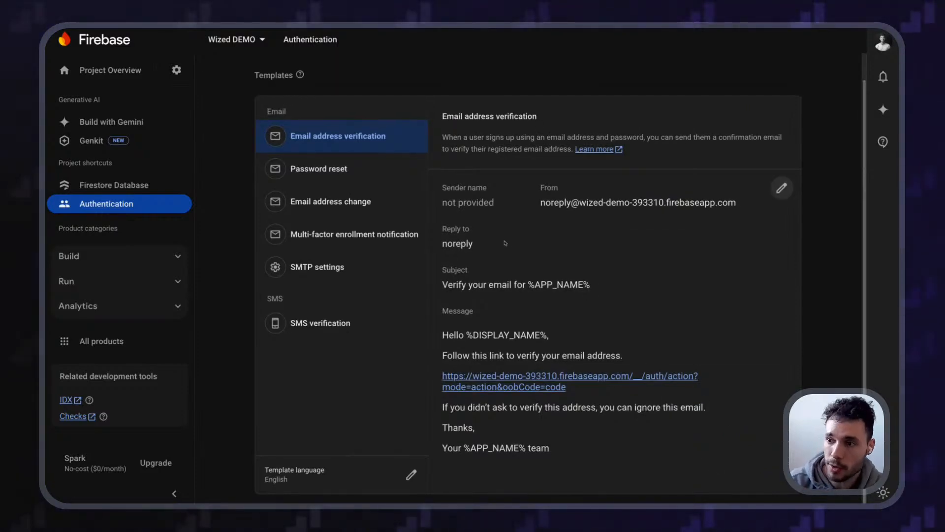
View the Password reset and Email address change templates
scroll(325, 199, "up", 2)
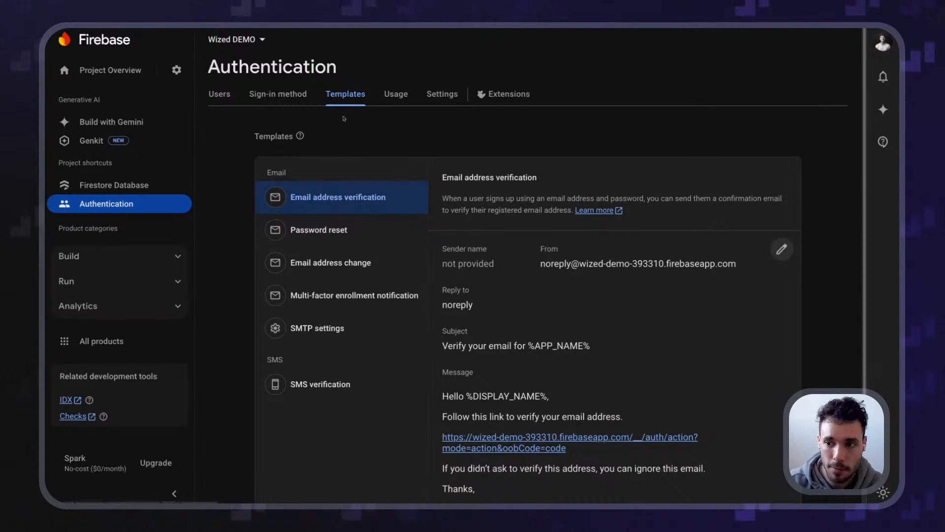
left_click(315, 227)
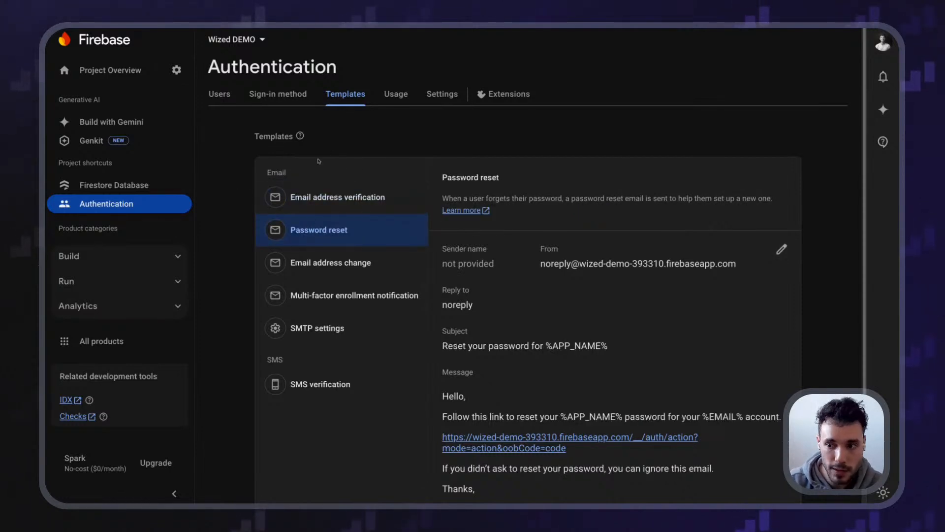
left_click(325, 263)
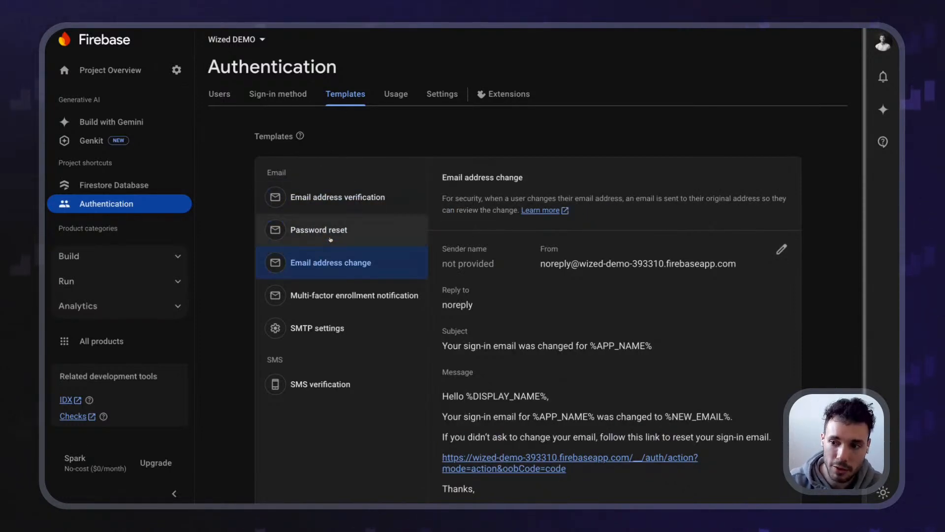
scroll(493, 222, "down", 2)
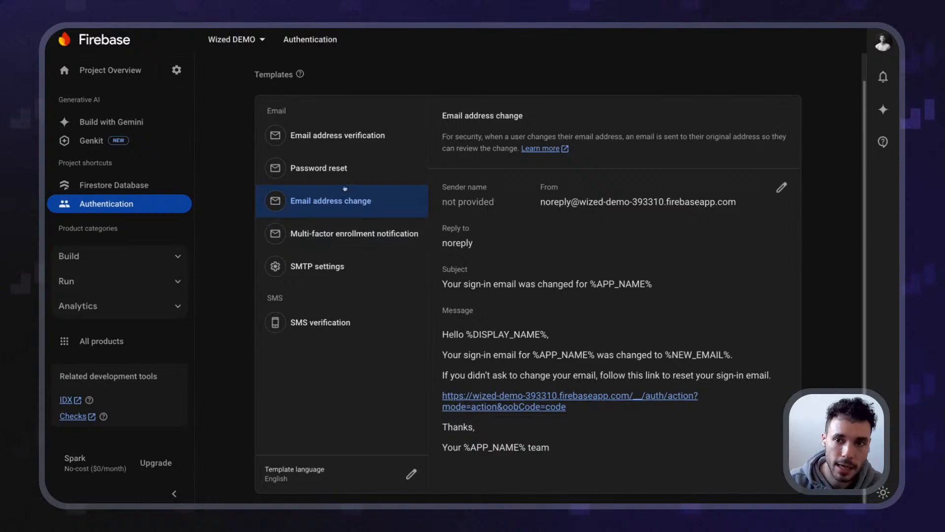
scroll(358, 144, "up", 2)
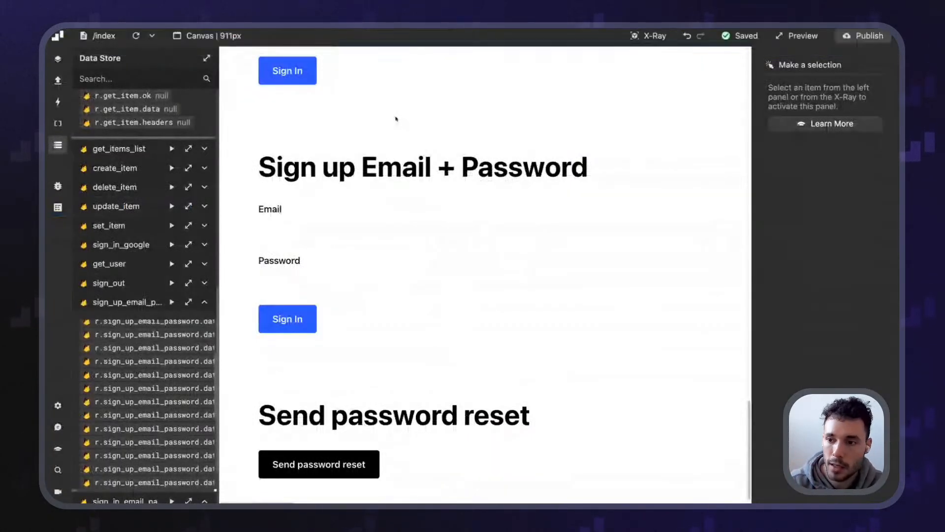
Close the data store panel and open Wized's Requests list
scroll(400, 150, "down", 1)
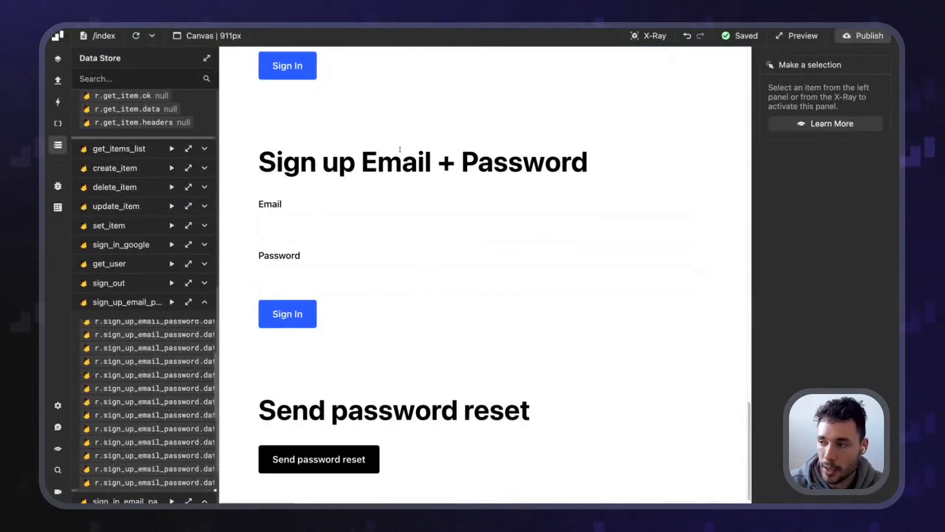
scroll(394, 246, "up", 15)
scroll(411, 247, "down", 15)
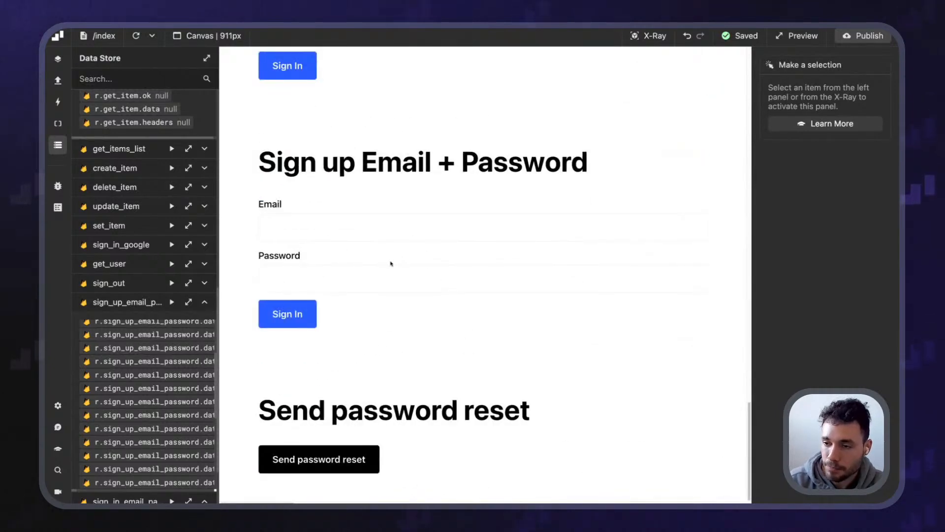
scroll(414, 207, "up", 2)
scroll(402, 234, "down", 2)
scroll(402, 235, "up", 6)
scroll(399, 236, "down", 5)
scroll(396, 238, "down", 3)
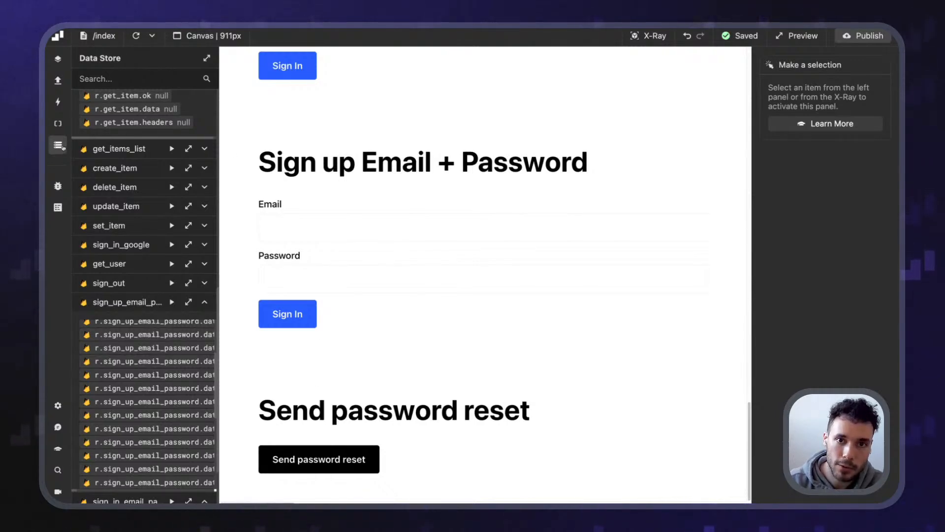
left_click(60, 146)
left_click(58, 81)
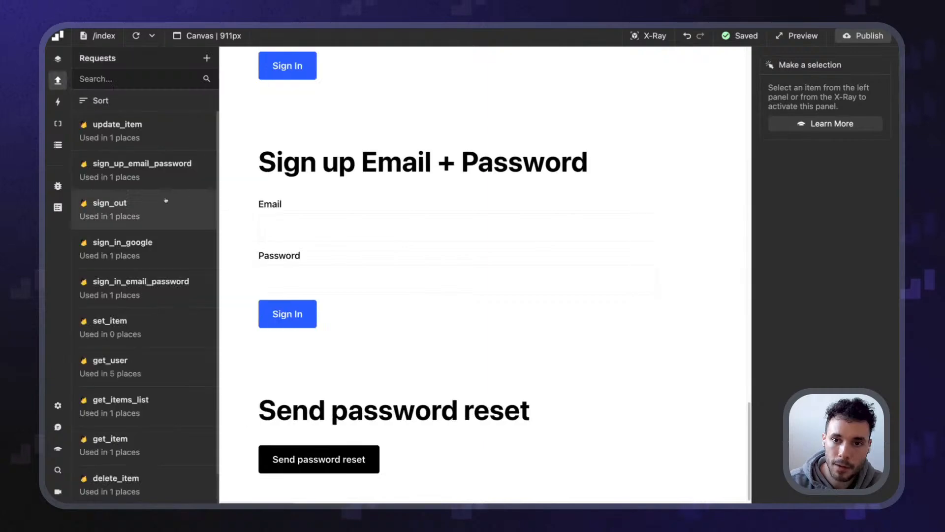
scroll(172, 222, "down", 3)
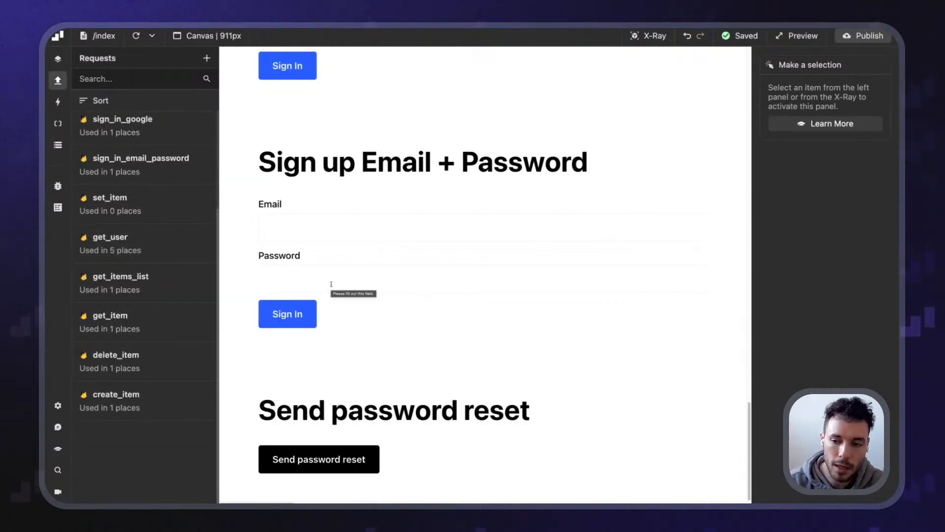
Create a new request using the Firebase app and the Send password reset method
left_click(206, 58)
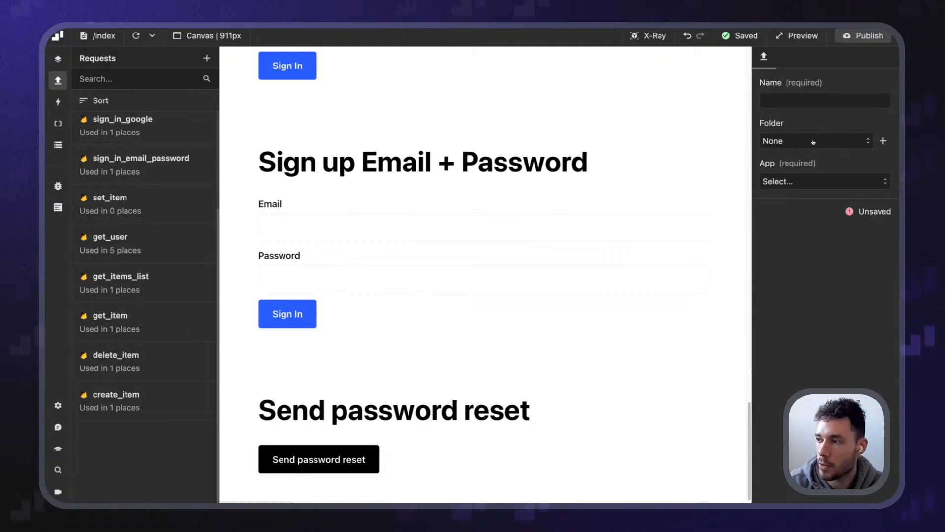
left_click(825, 182)
left_click(838, 204)
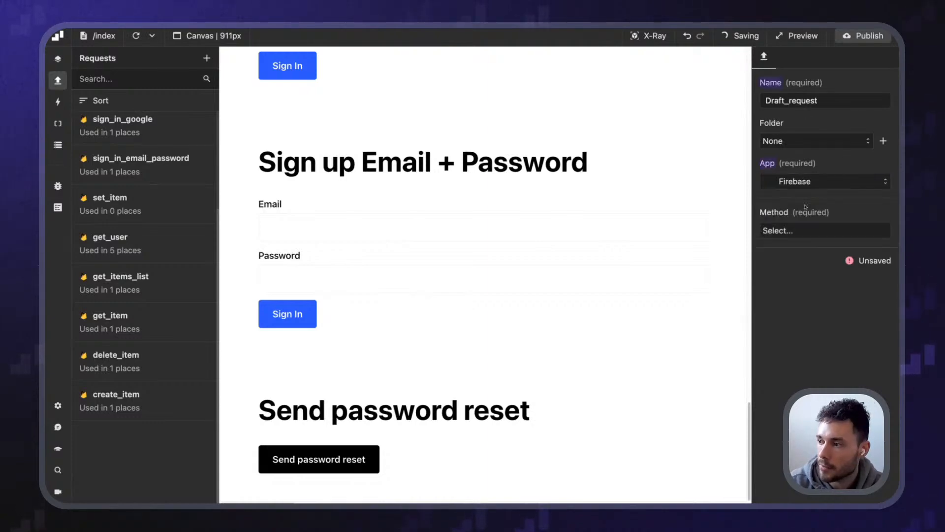
left_click(825, 230)
scroll(820, 333, "down", 1)
scroll(820, 333, "up", 2)
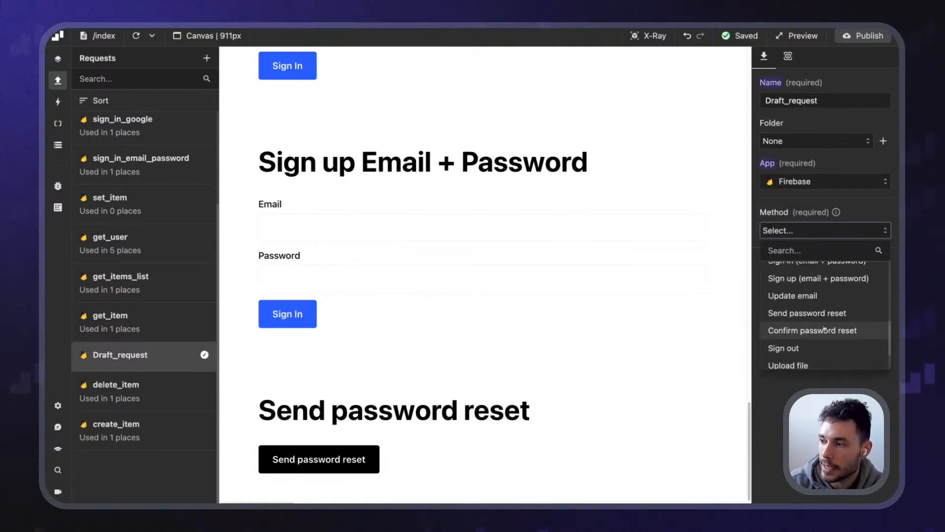
left_click(821, 311)
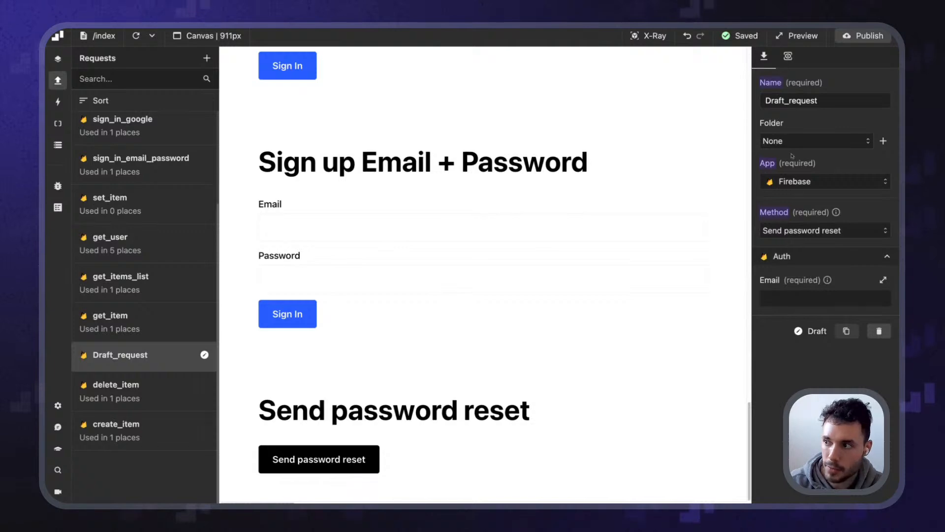
Name the request send_password_reset and make its Email return the test account's address
double_click(795, 101)
type("send password reset")
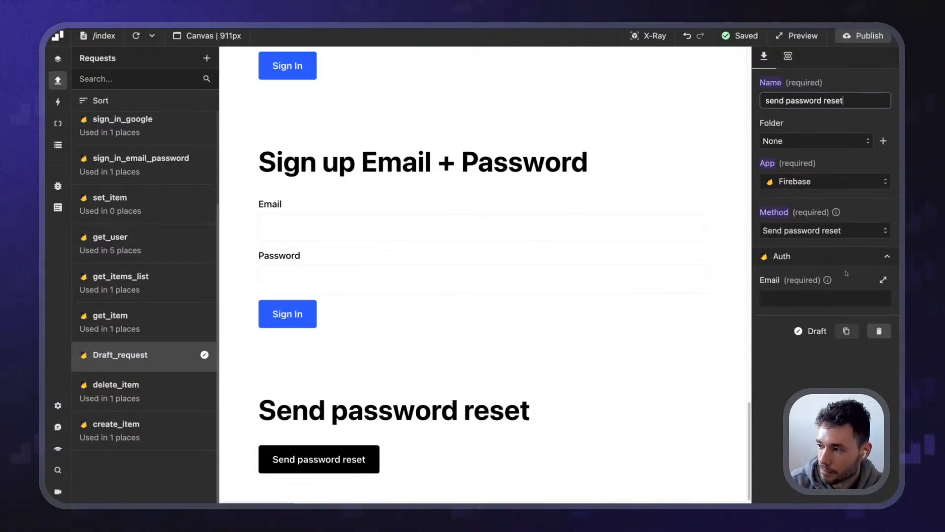
left_click(846, 273)
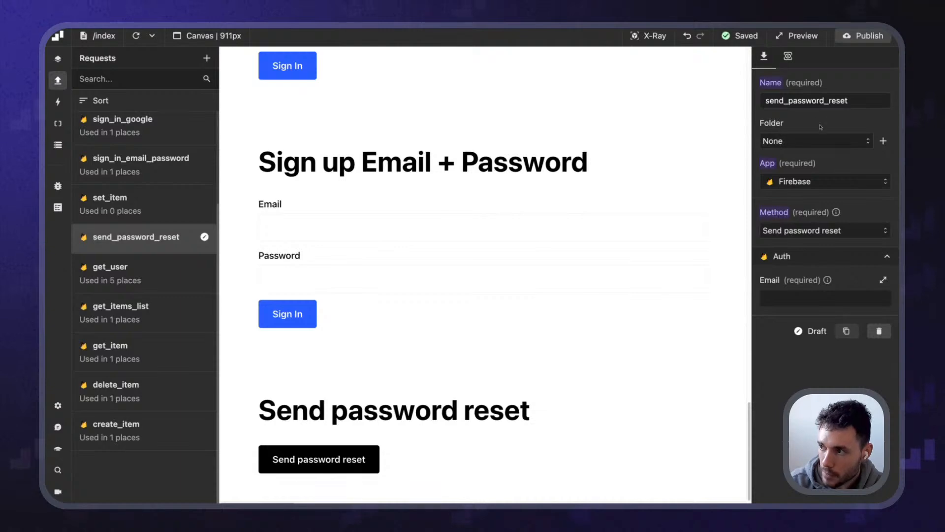
left_click(825, 298)
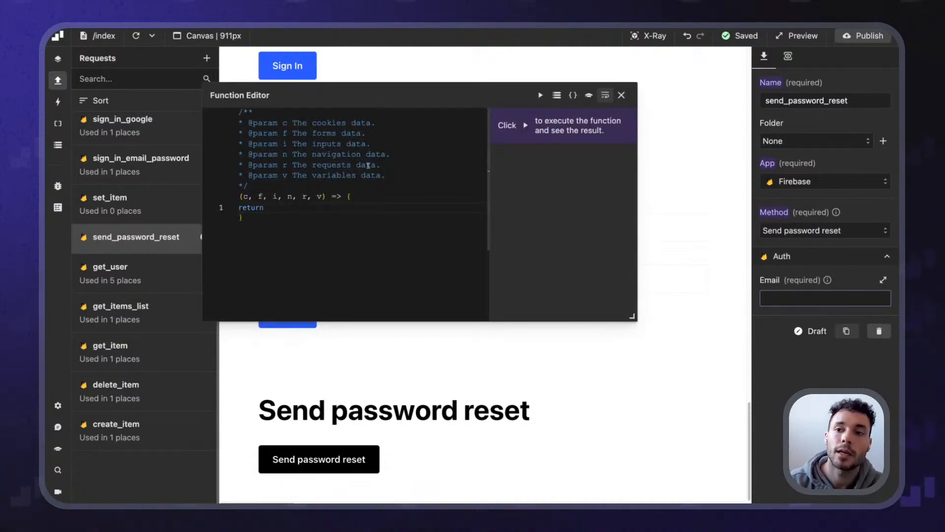
left_click_drag(462, 95, 686, 96)
left_click(280, 232)
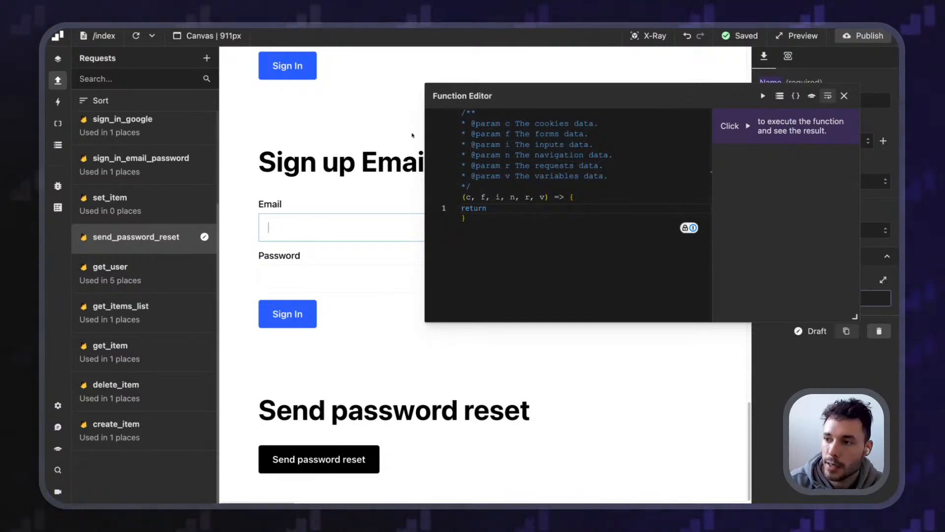
left_click_drag(529, 95, 306, 160)
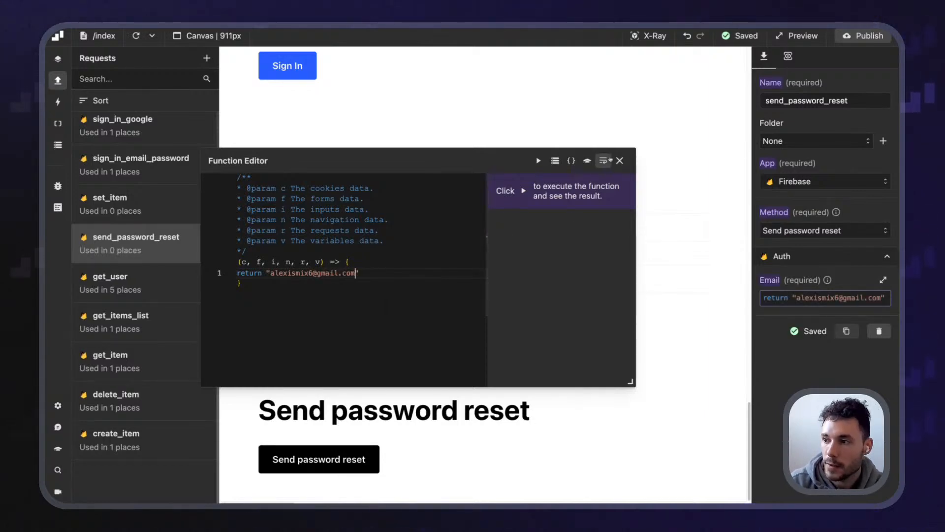
left_click(620, 160)
left_click(788, 55)
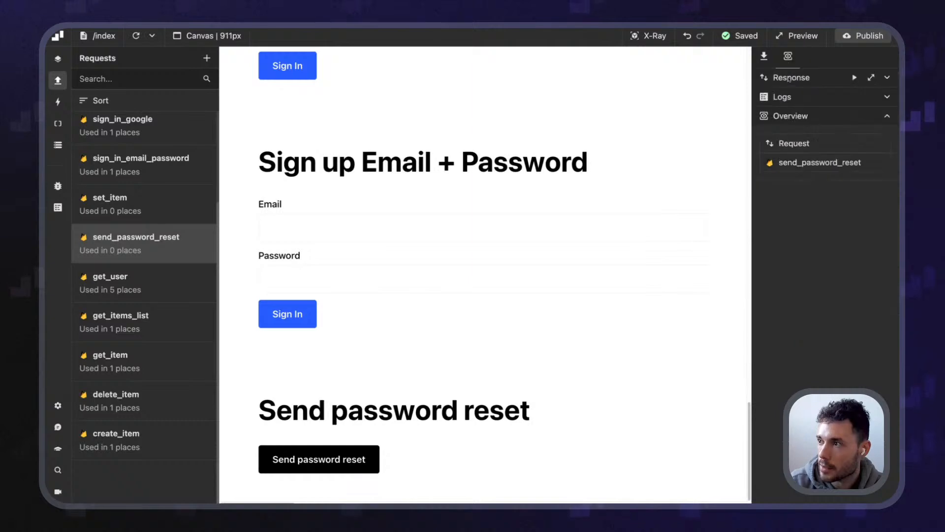
Run send_password_reset for a 200 Success response, then read the 'Reset your password for OAuth DEMO' email
left_click(855, 78)
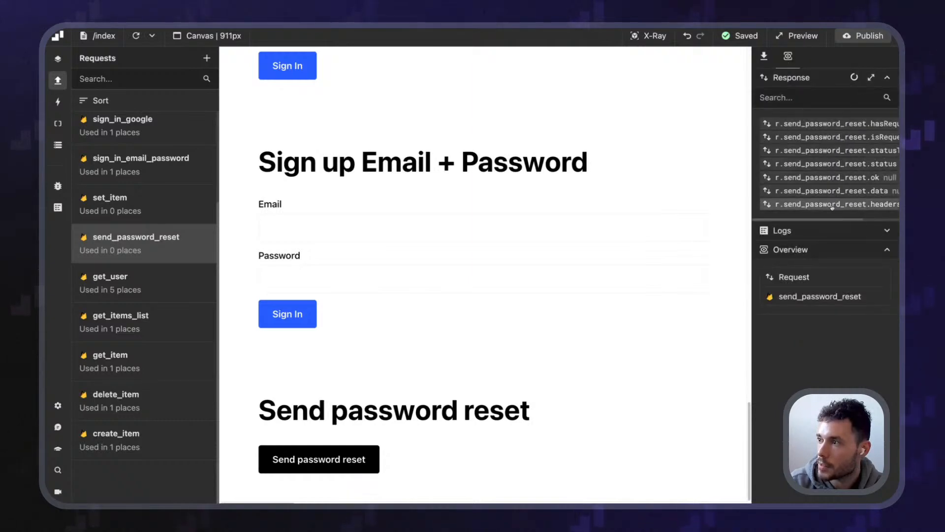
scroll(854, 203, "right", 2)
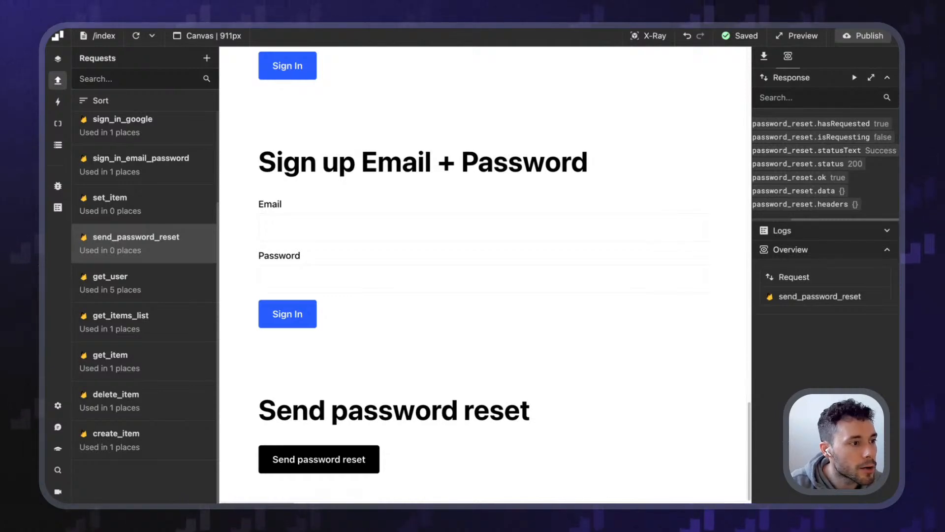
left_click_drag(45, 164, 434, 37)
left_click_drag(233, 190, 595, 251)
left_click(264, 200)
triple_click(250, 191)
left_click(315, 191)
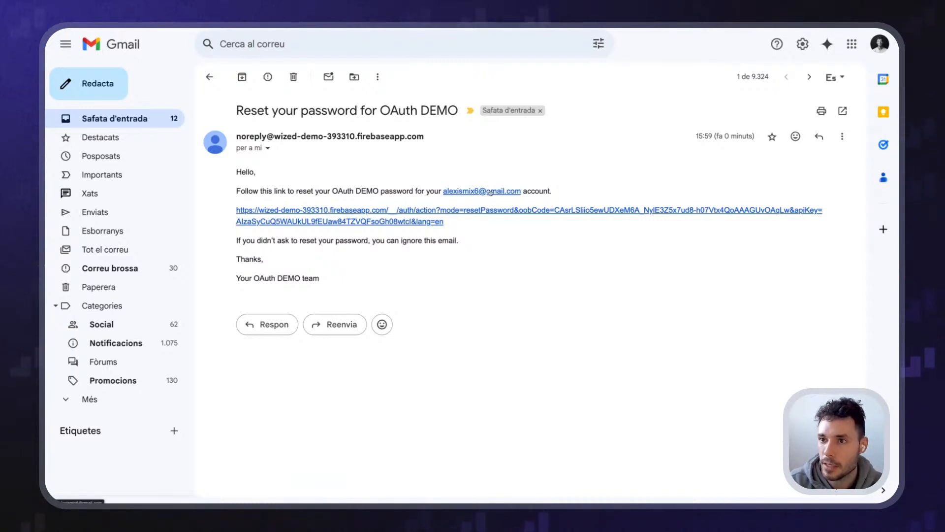
Follow the password reset link in the email body to Firebase's Reset your password page
left_click_drag(238, 237, 476, 240)
left_click(348, 253)
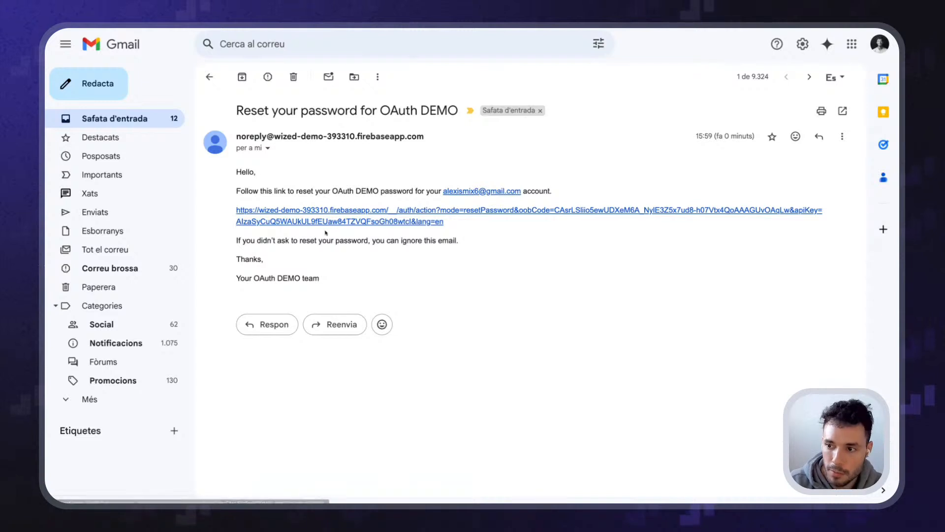
left_click(393, 214)
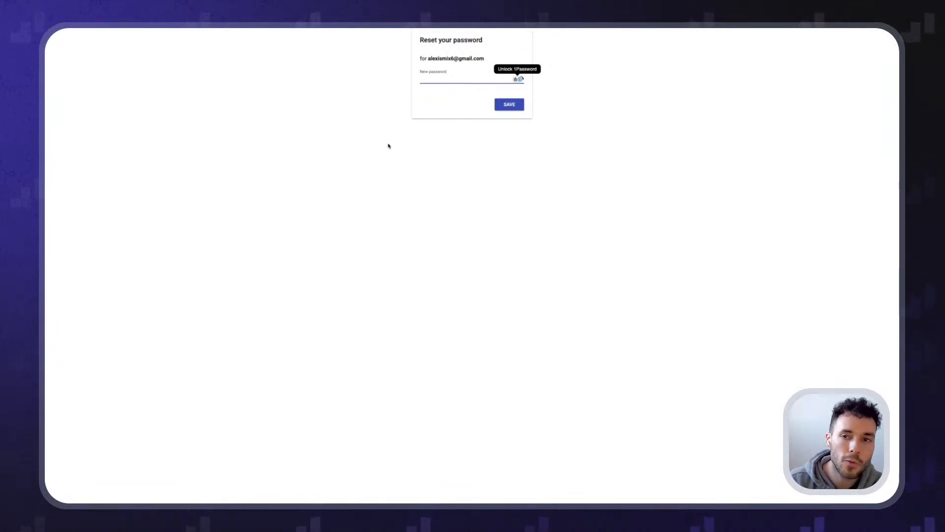
Return to the 'Wized DEMO - Authentication' browser tab showing the email templates
mouse_move(436, 28)
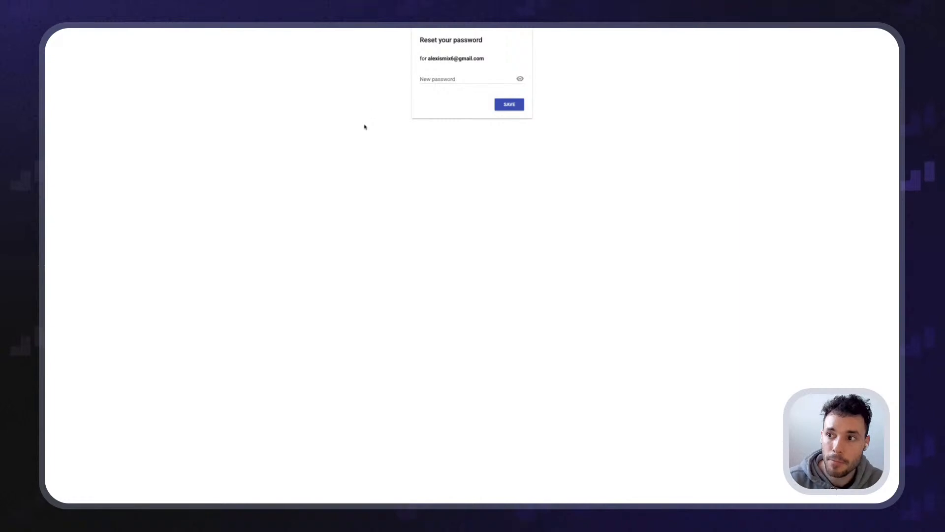
mouse_move(329, 41)
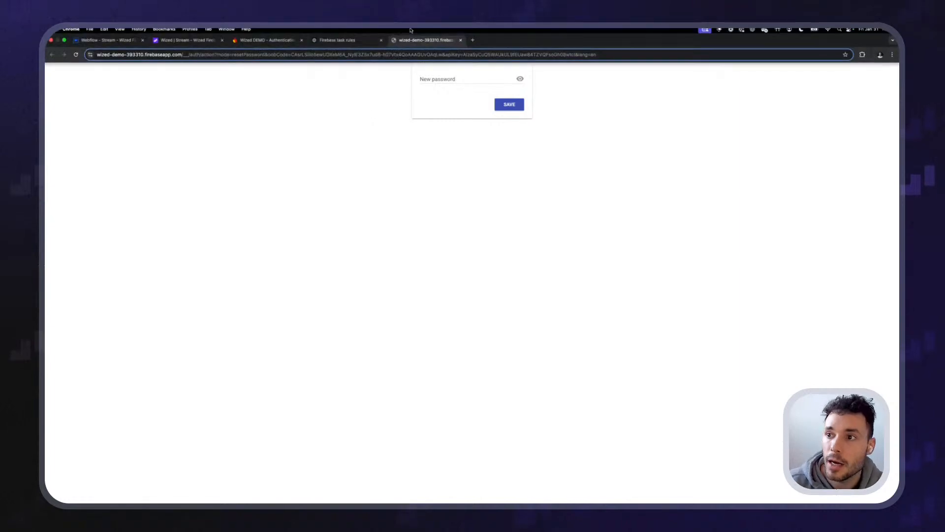
left_click(278, 42)
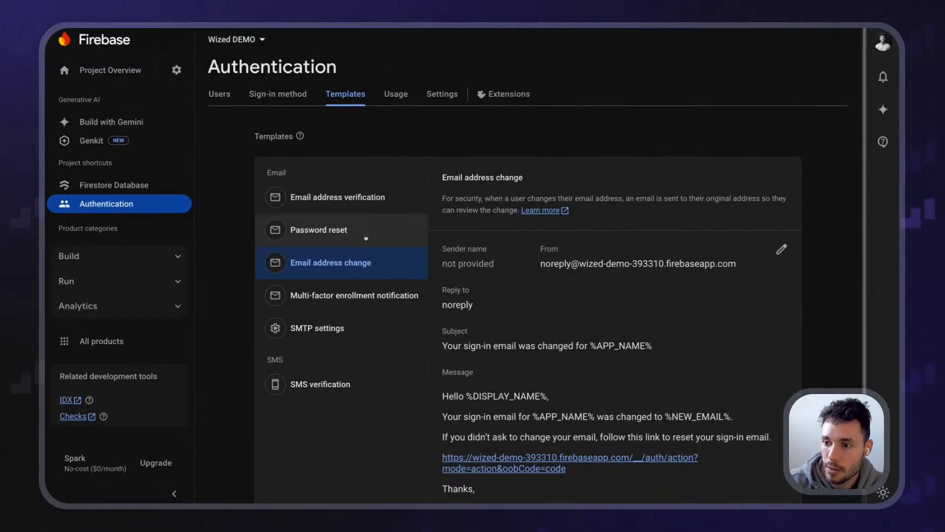
Open the Password reset template in the editor and review its default action URL
left_click(362, 231)
left_click(782, 249)
scroll(523, 181, "down", 1)
scroll(523, 180, "down", 3)
left_click(568, 456)
scroll(580, 265, "up", 3)
scroll(551, 272, "down", 4)
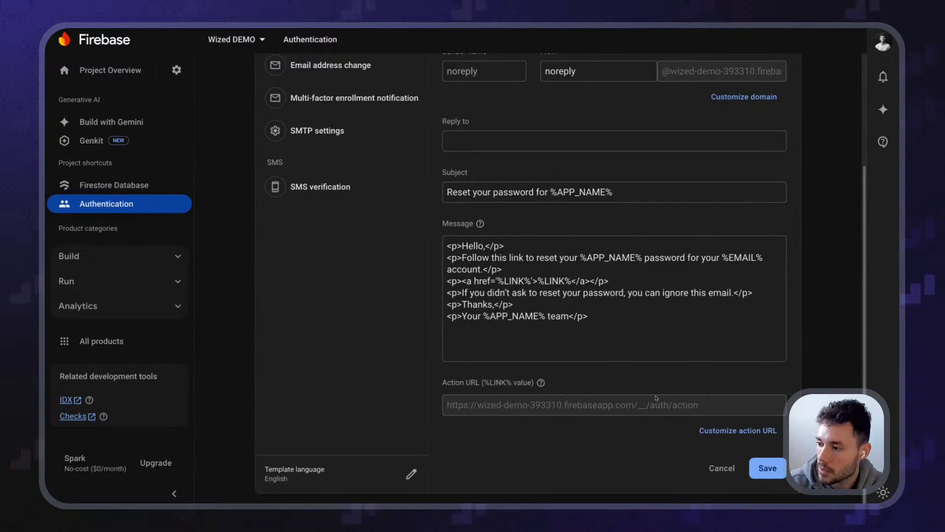
left_click_drag(703, 406, 577, 406)
left_click(577, 407)
Read the Customize action URL dialog, close it unchanged, and return to the Wized editor
left_click(741, 430)
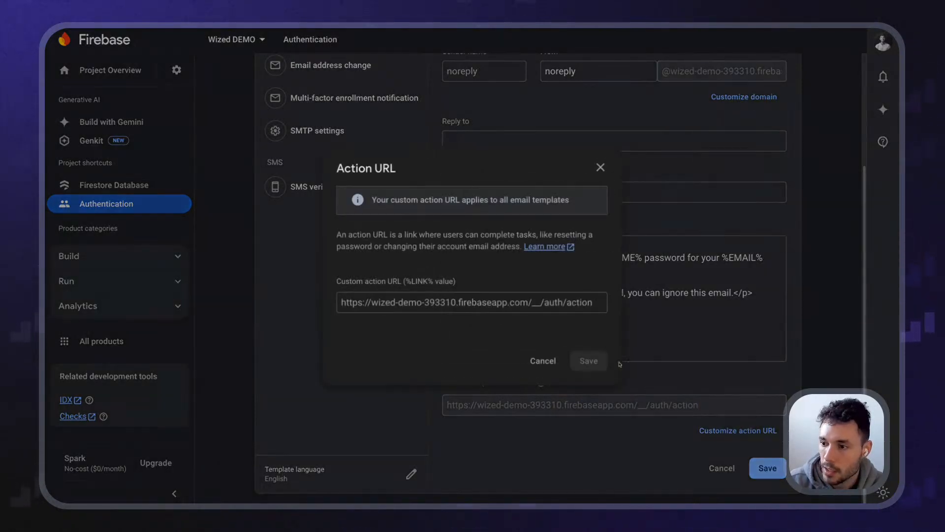
left_click_drag(400, 197, 495, 198)
left_click(439, 197)
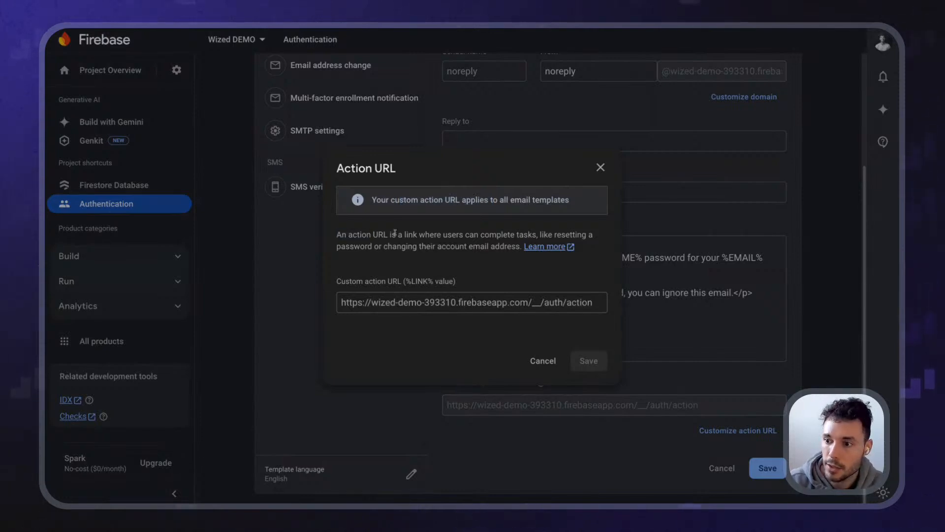
left_click_drag(534, 232, 594, 234)
left_click(465, 245)
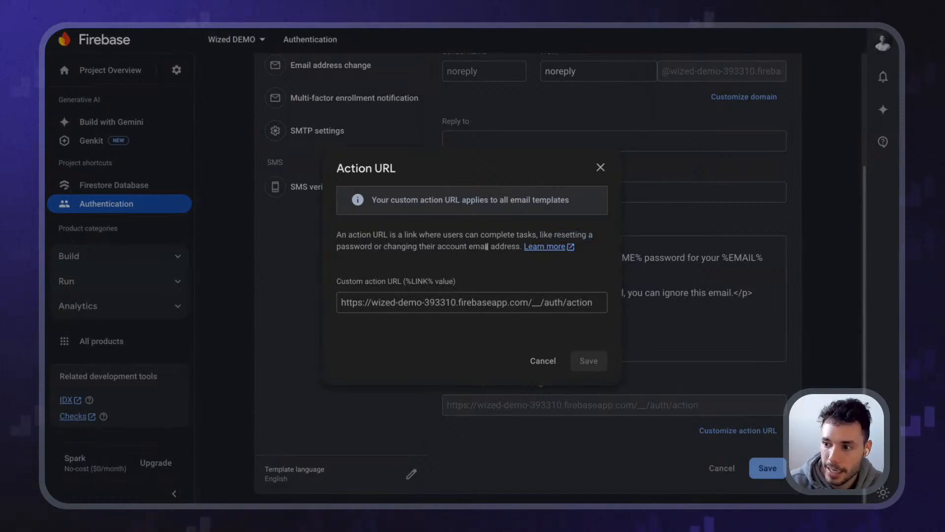
left_click(343, 301)
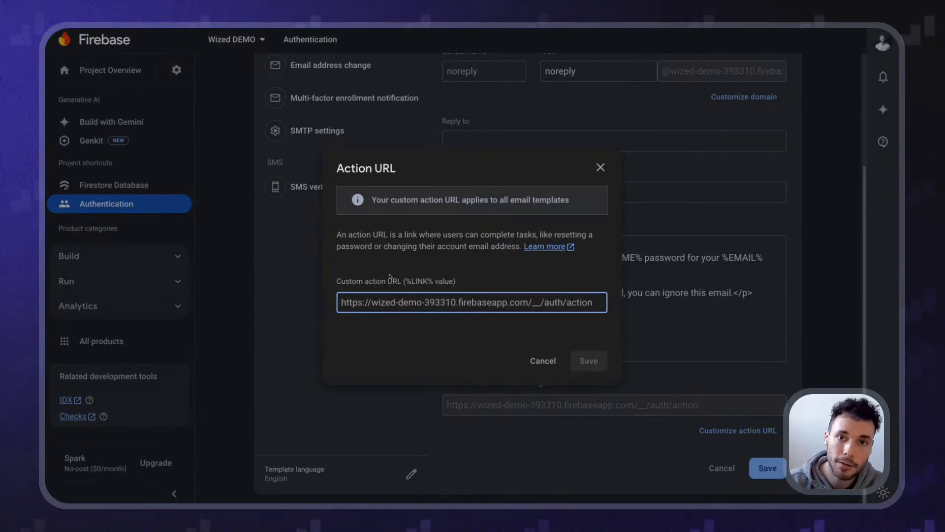
left_click(600, 167)
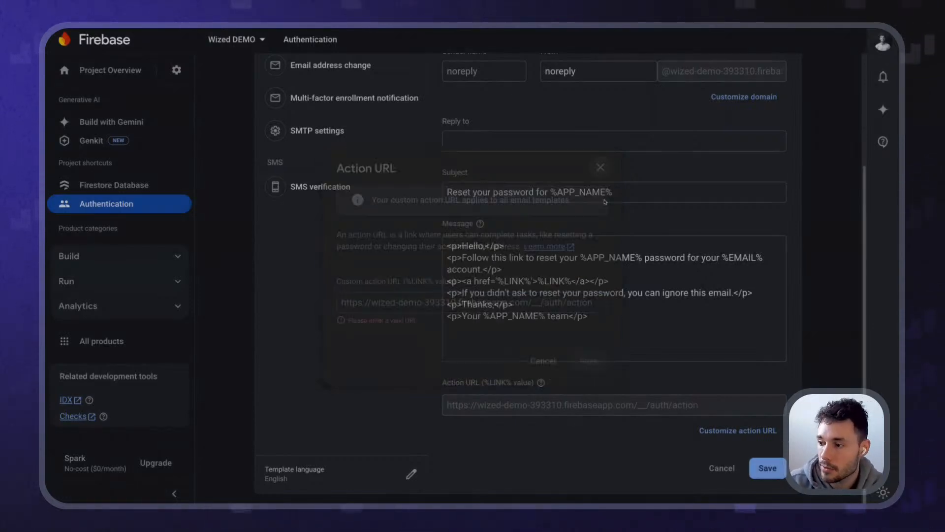
mouse_move(258, 29)
left_click(203, 40)
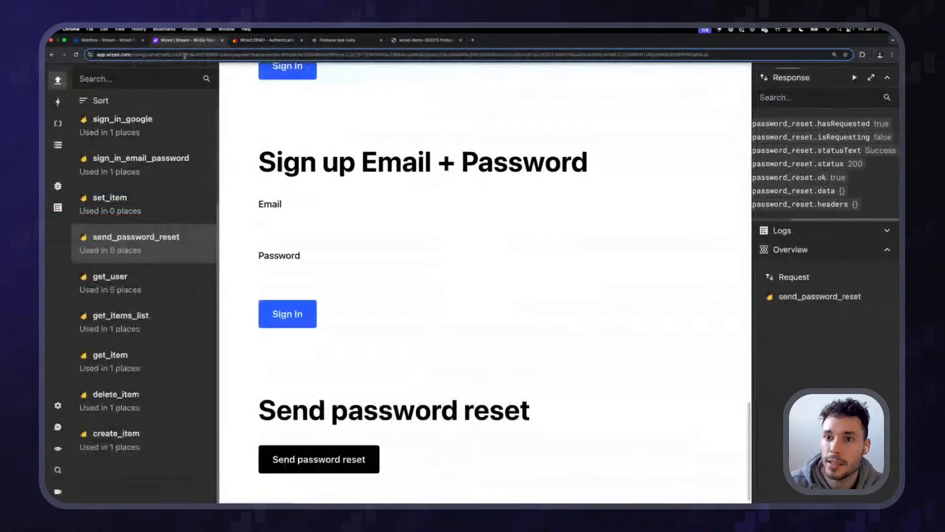
Open the published stream---wized-firebase.webflow.io site from Wized's Publish menu and copy its address
left_click(874, 34)
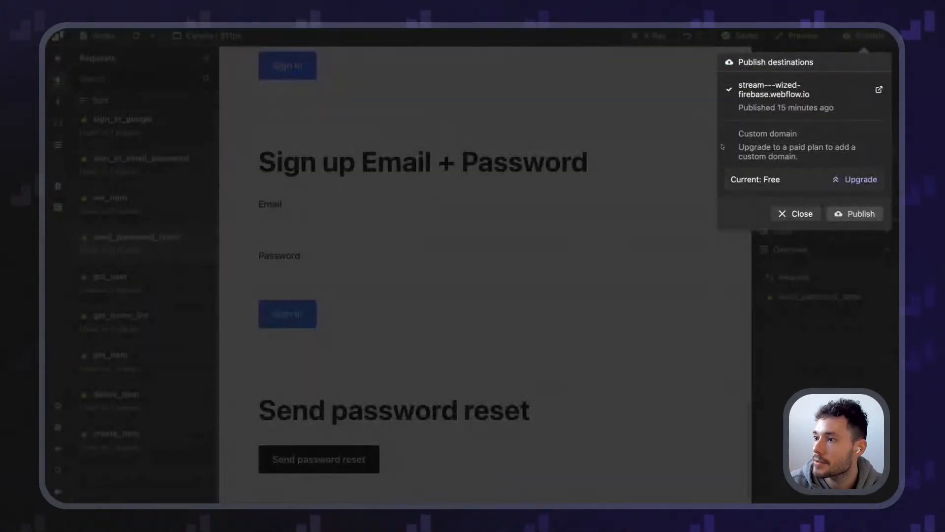
left_click(880, 89)
left_click(135, 47)
key("ctrl+c")
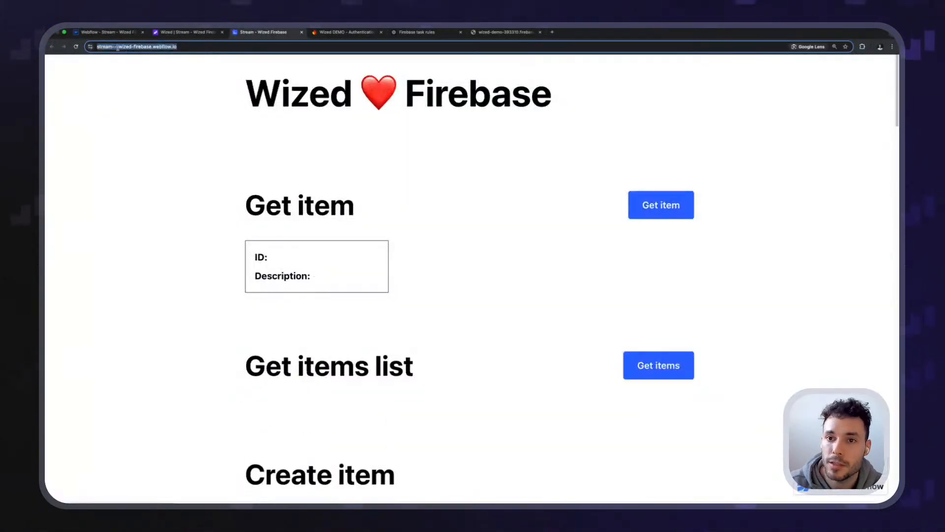
left_click(368, 33)
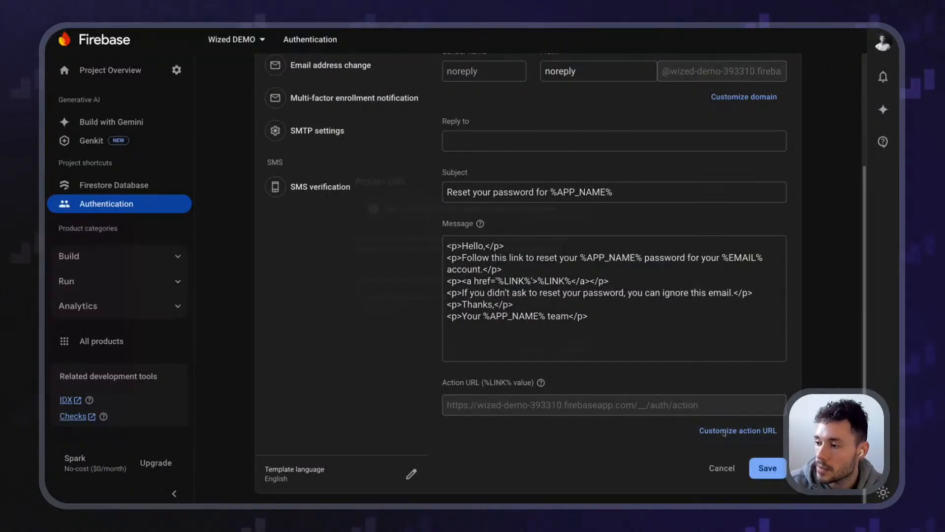
left_click(738, 430)
key("ctrl+a")
key("ctrl+v")
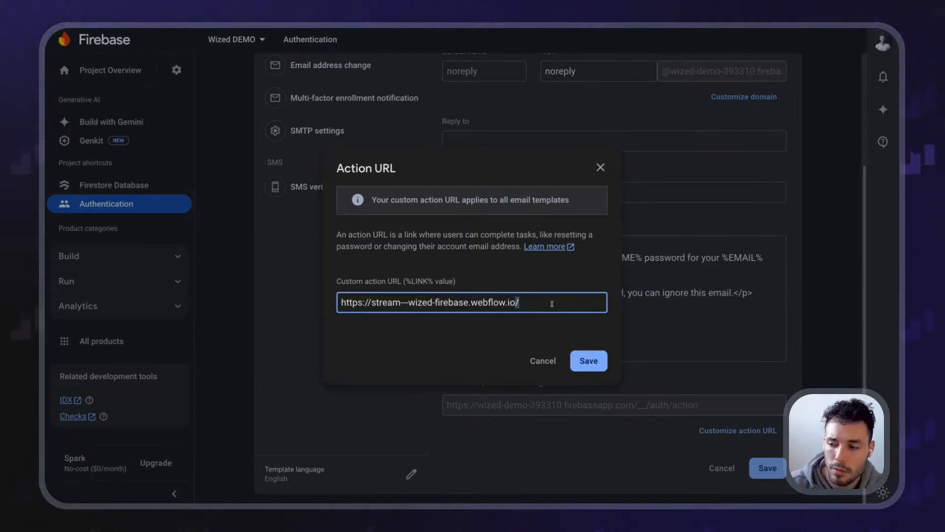
type("reset-passwro")
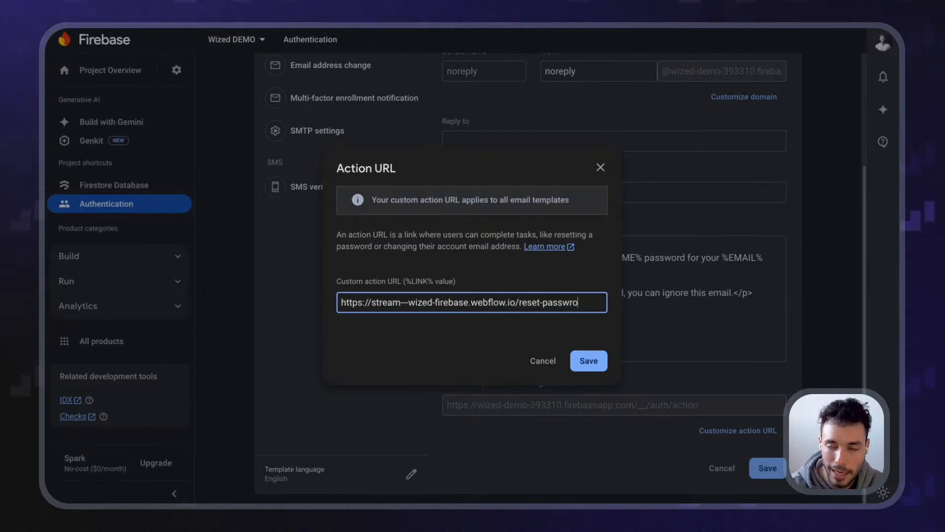
key("ctrl+shift+Left")
key("ctrl+shift+Left")
key("ctrl+shift+Left")
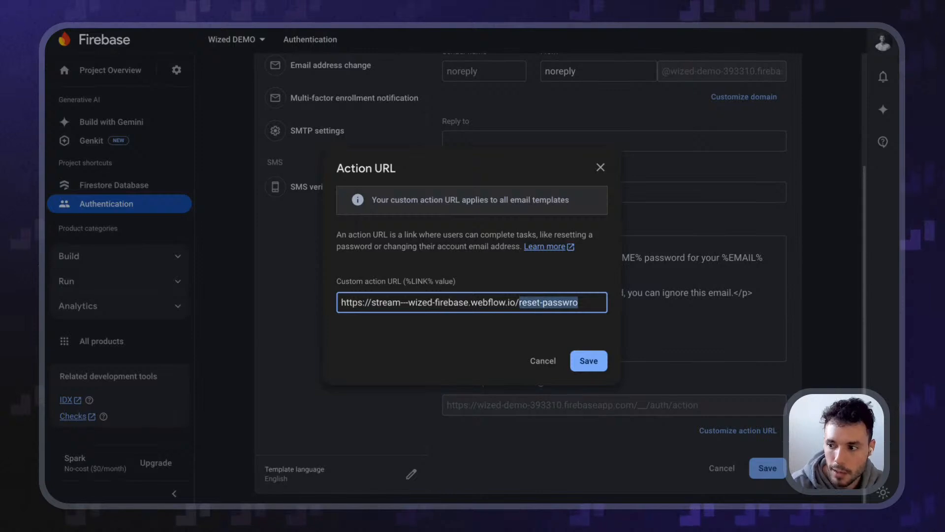
key("BackSpace")
left_click(601, 362)
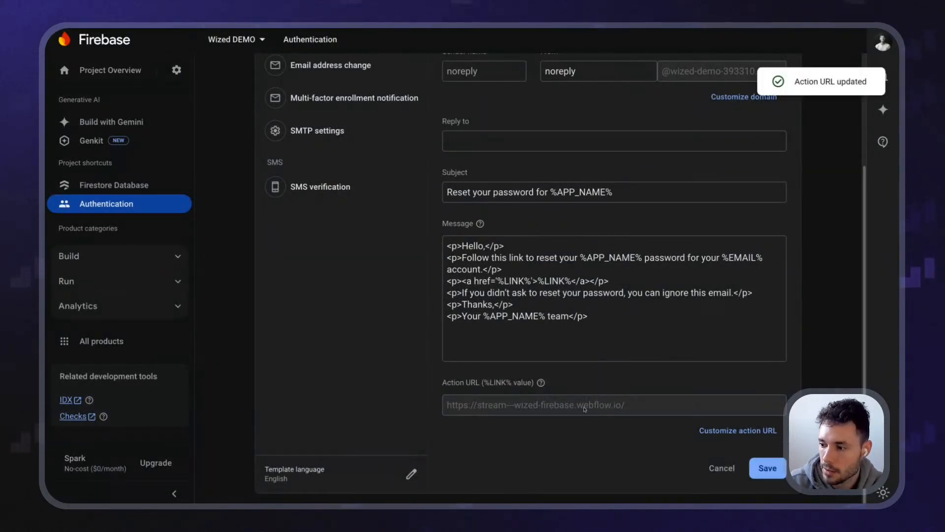
scroll(530, 421, "up", 4)
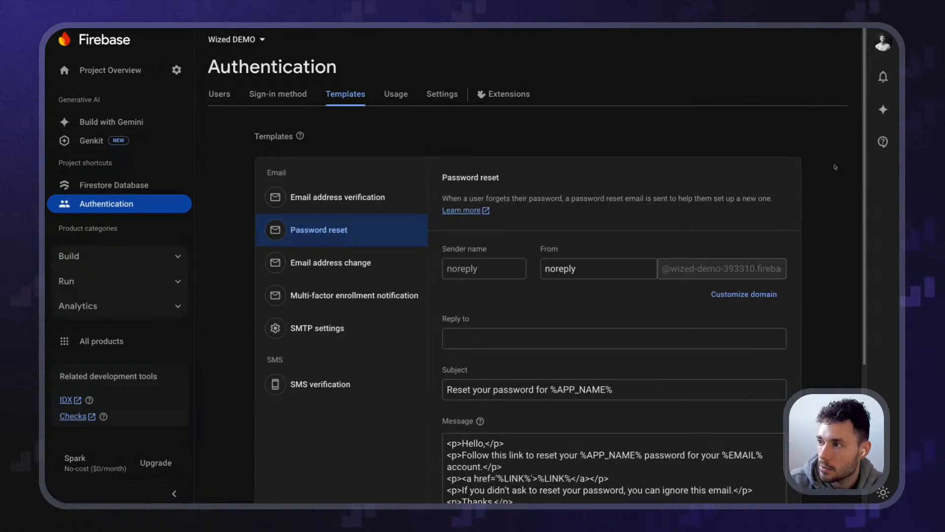
Review the send_password_reset request's settings and response, then view the new reset email in Gmail
scroll(593, 261, "down", 2)
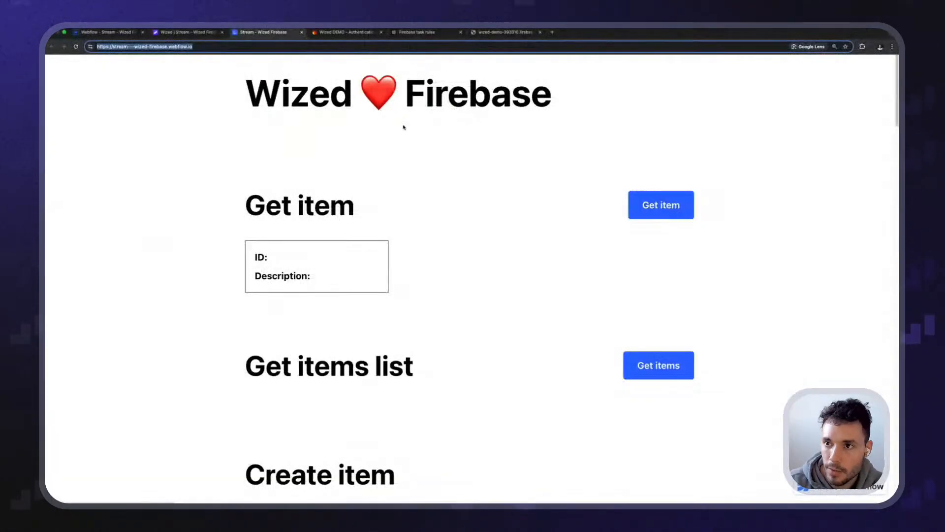
left_click(199, 32)
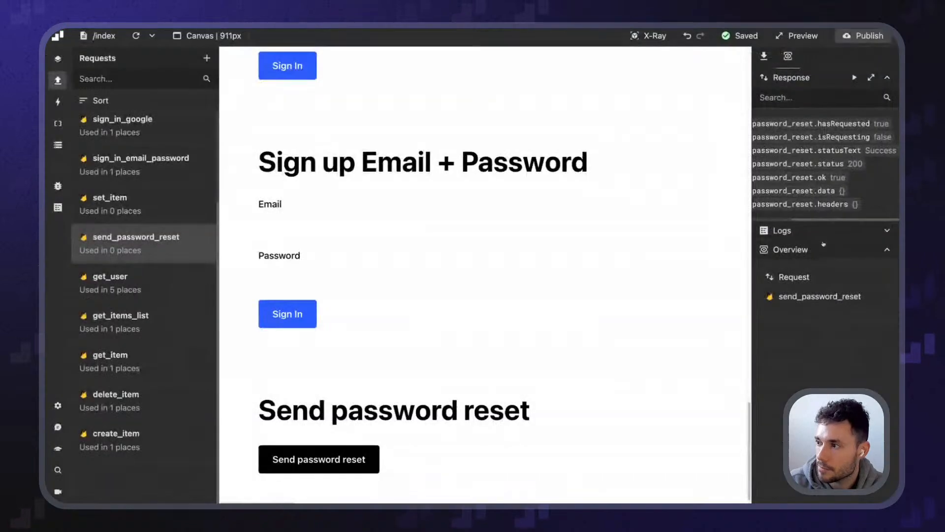
left_click(766, 58)
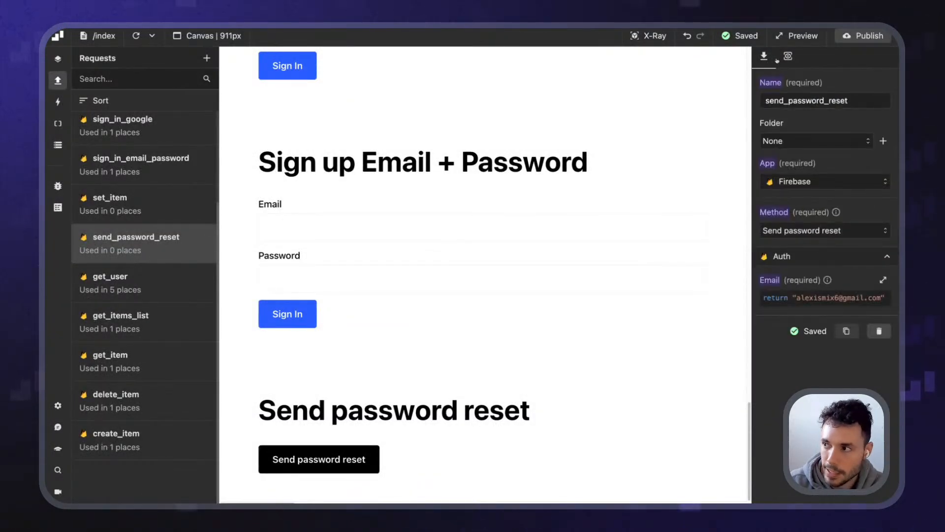
left_click(788, 57)
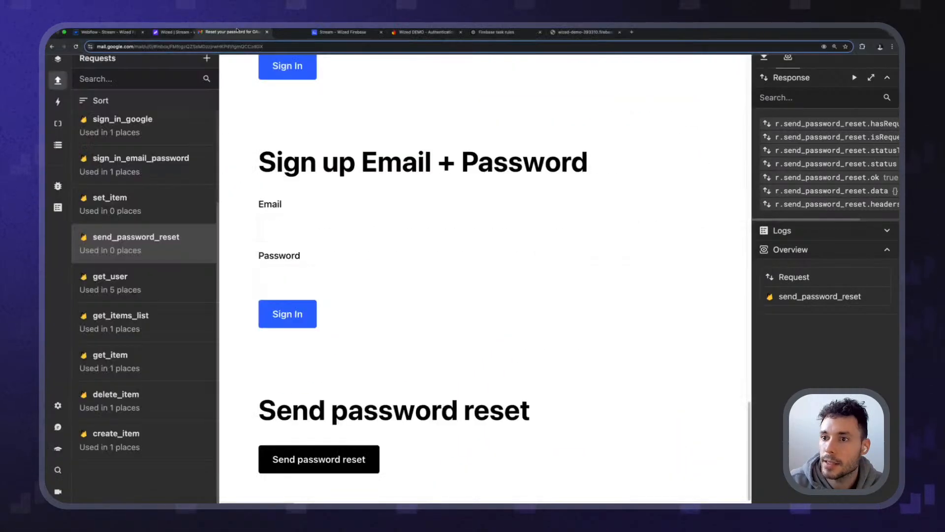
left_click(334, 33)
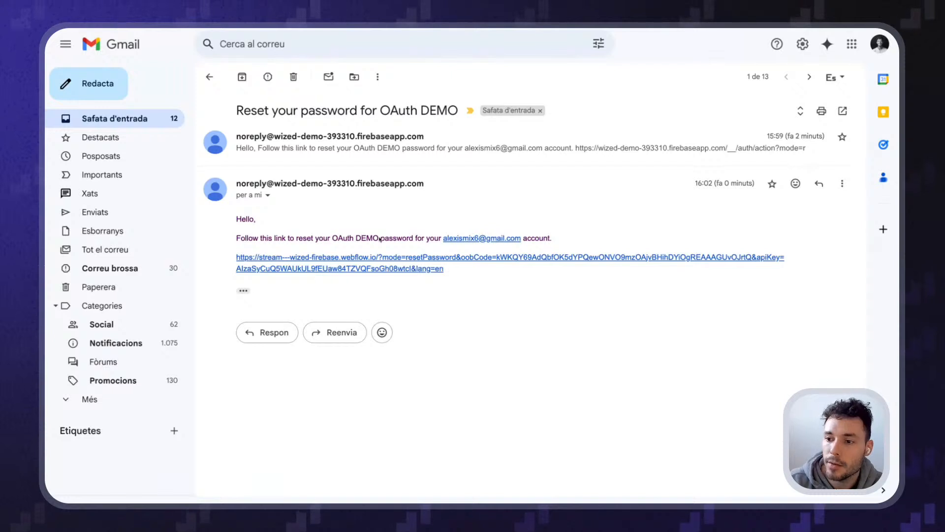
Inspect the new reset link's address, now pointing to webflow.io, and open it
left_click_drag(236, 256, 493, 296)
left_click(442, 303)
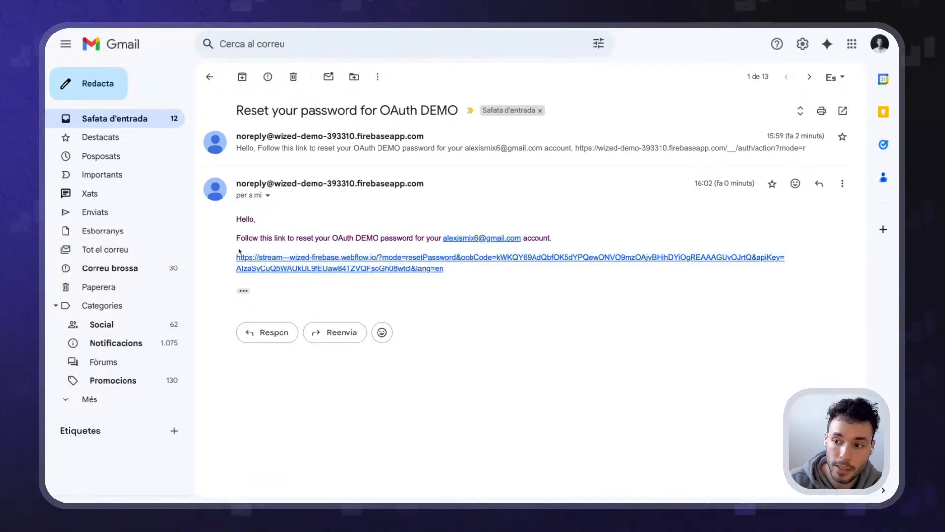
left_click_drag(444, 269, 383, 257)
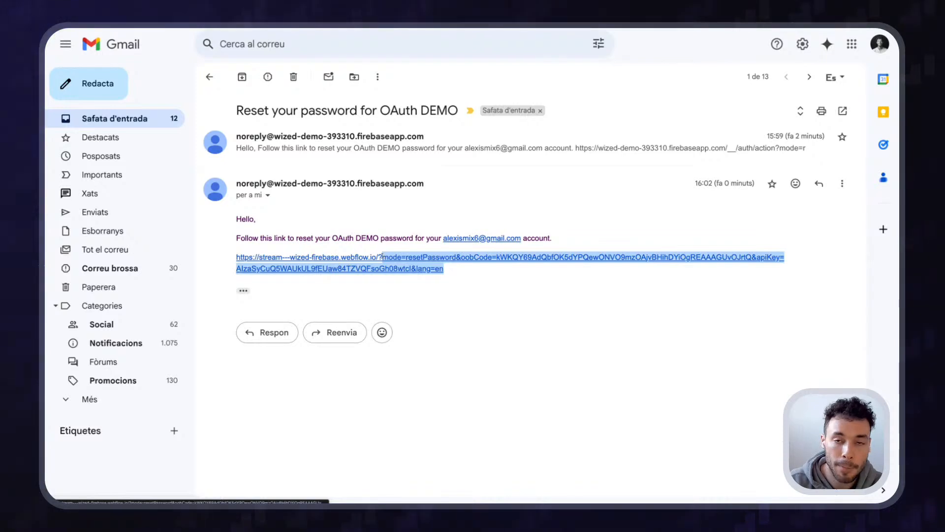
left_click(478, 282)
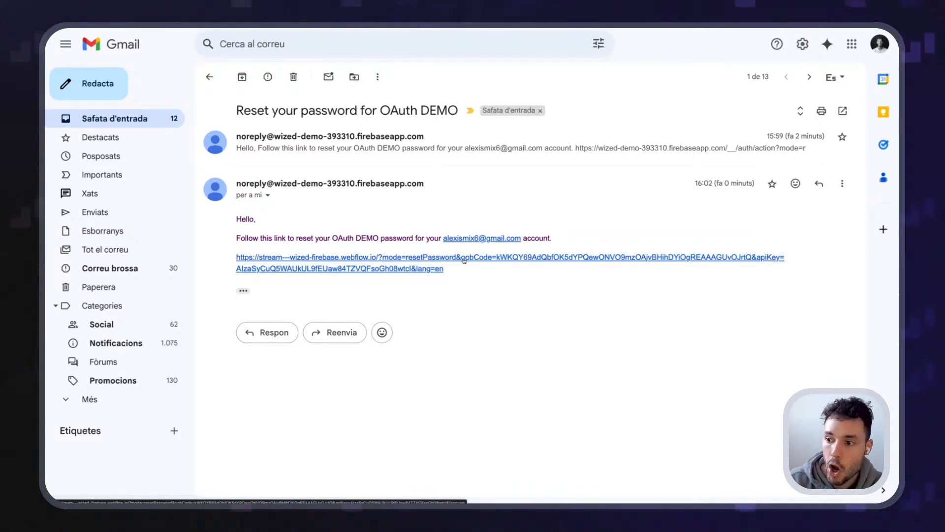
left_click_drag(499, 267, 730, 256)
left_click(466, 274)
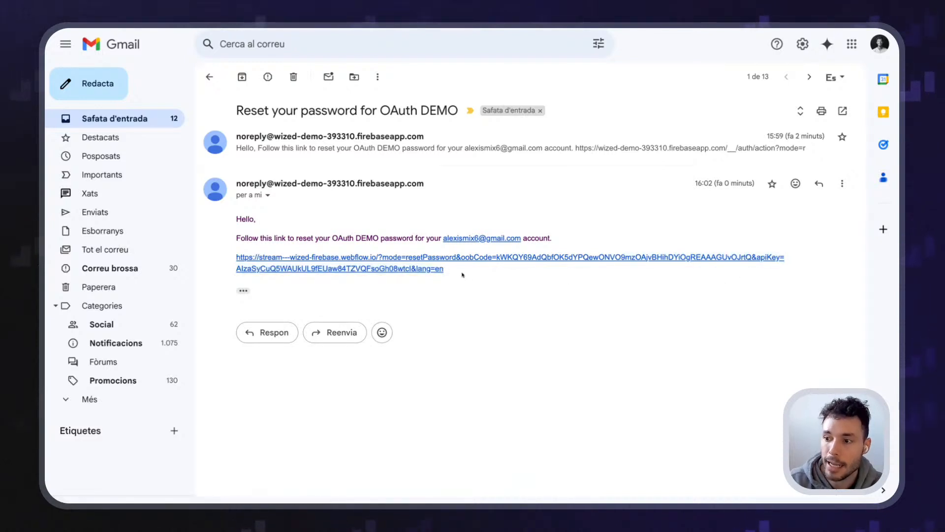
left_click(239, 269)
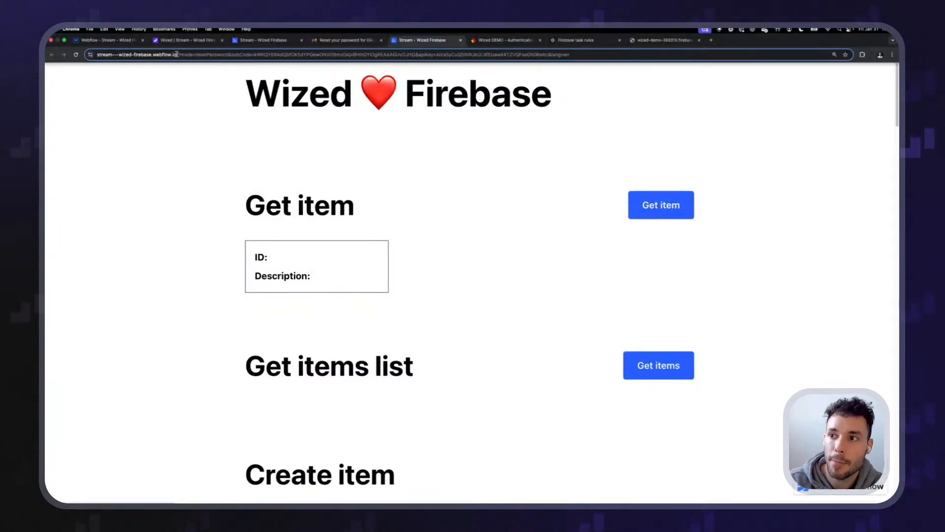
Close the Gmail email tab and the duplicate Stream tab, returning to the Wized editor
middle_click(331, 44)
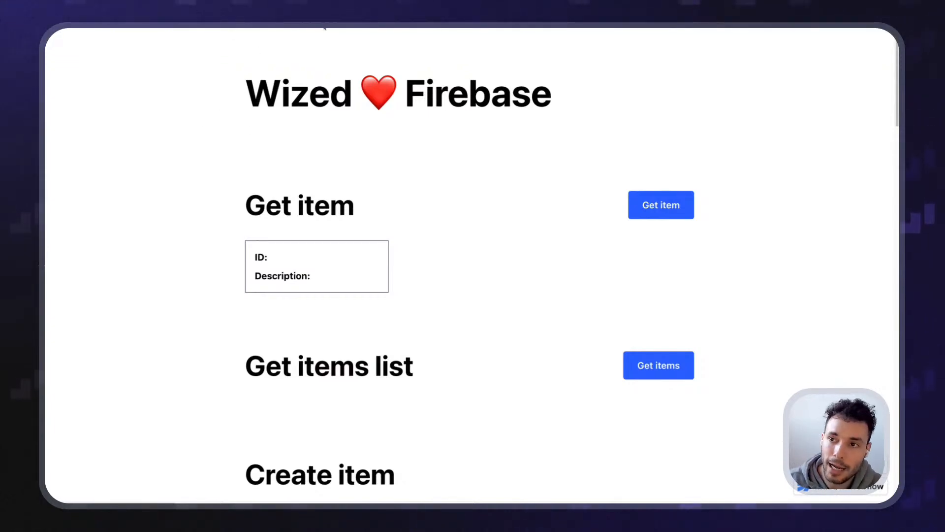
mouse_move(323, 29)
left_click(276, 38)
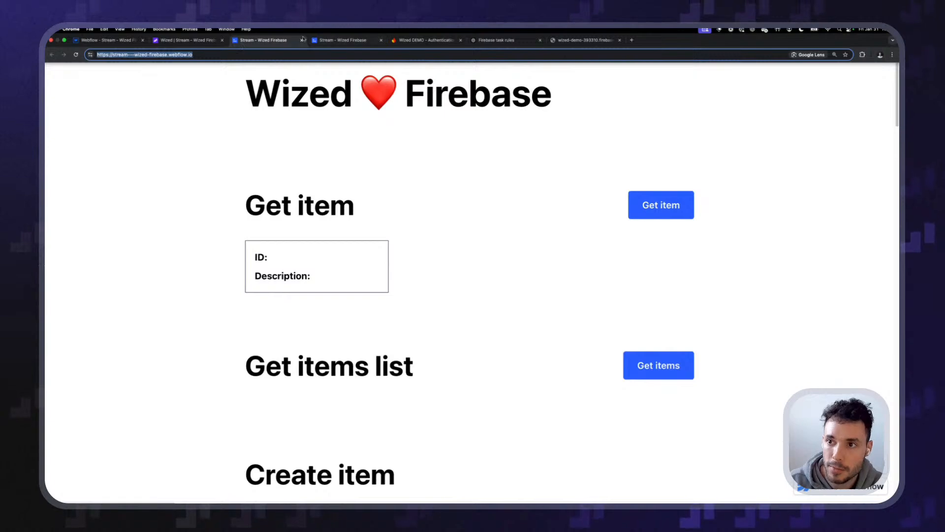
left_click(302, 40)
left_click(204, 39)
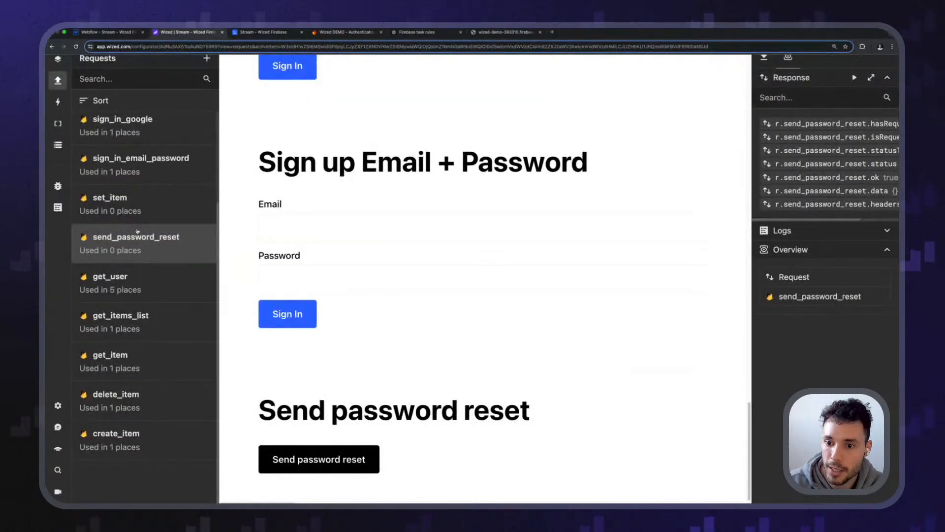
Add a new Firebase request named confirm_password_reset
left_click(207, 58)
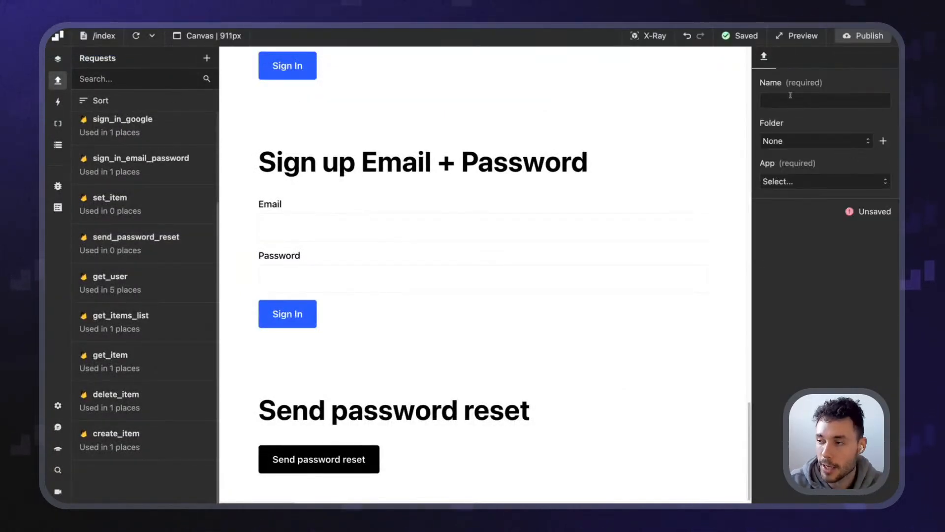
left_click(813, 181)
left_click(795, 203)
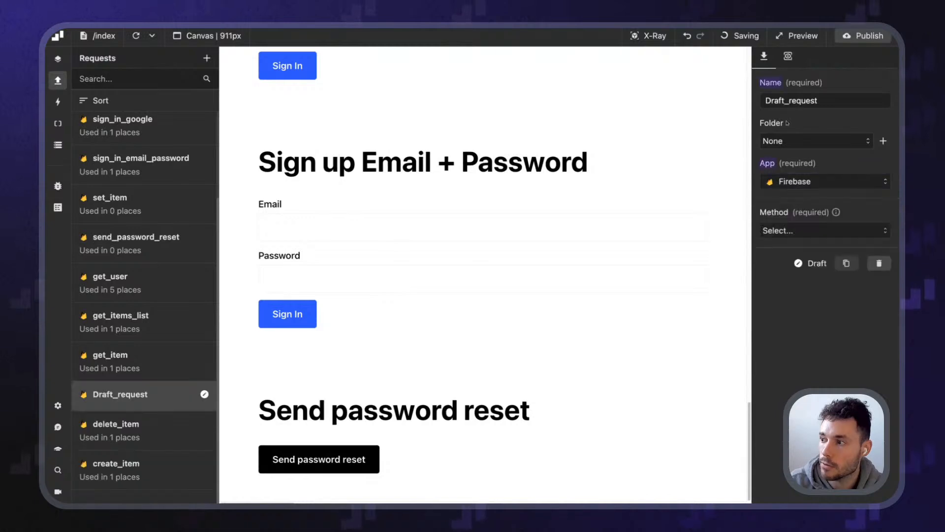
double_click(793, 101)
type("confirm password r")
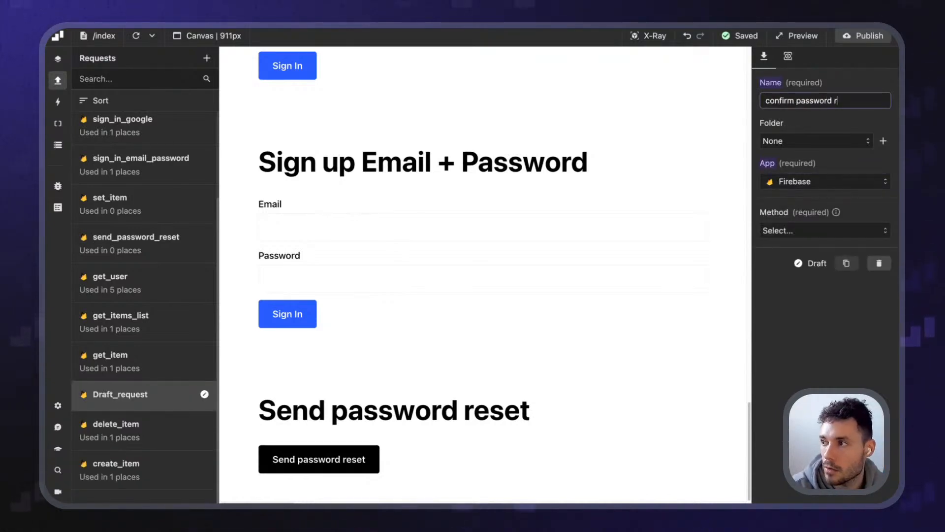
key("Return")
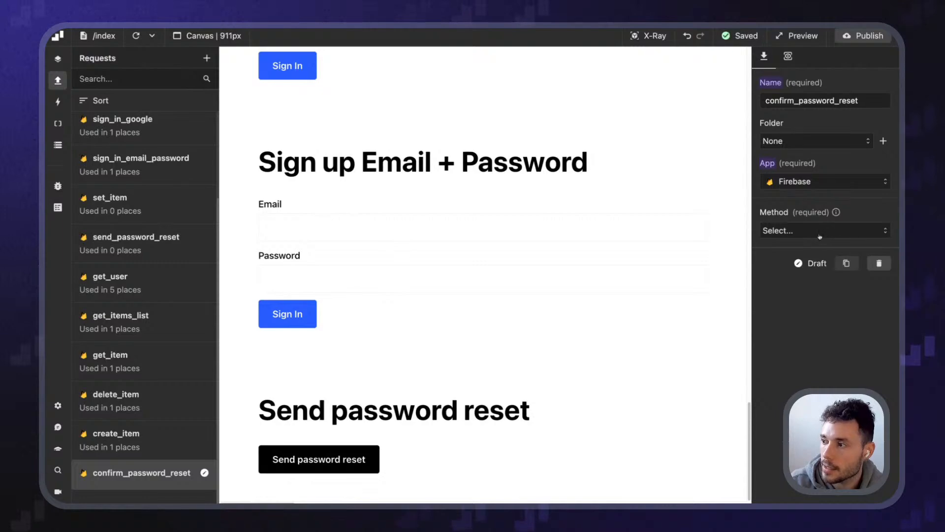
Set its method to Confirm password reset, then view the reset page's address
left_click(825, 230)
scroll(836, 315, "down", 3)
scroll(836, 327, "down", 1)
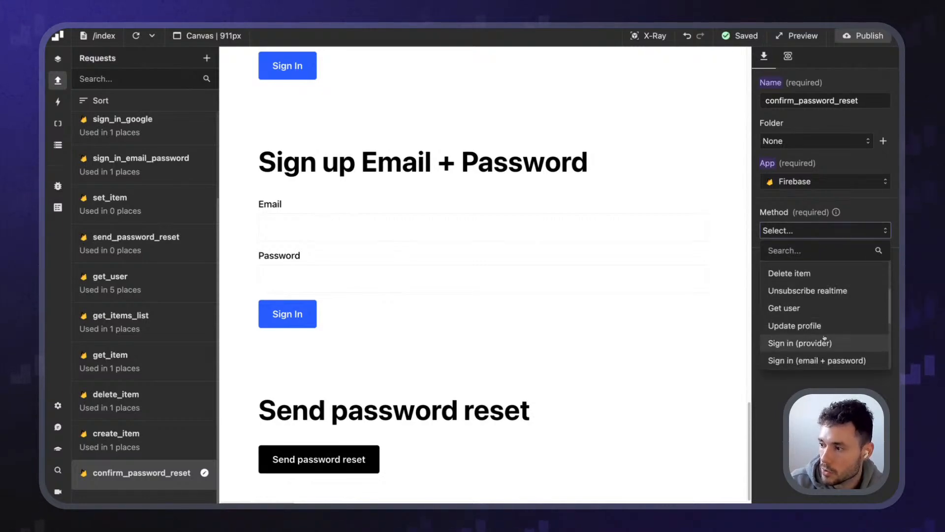
scroll(827, 334, "down", 4)
left_click(818, 292)
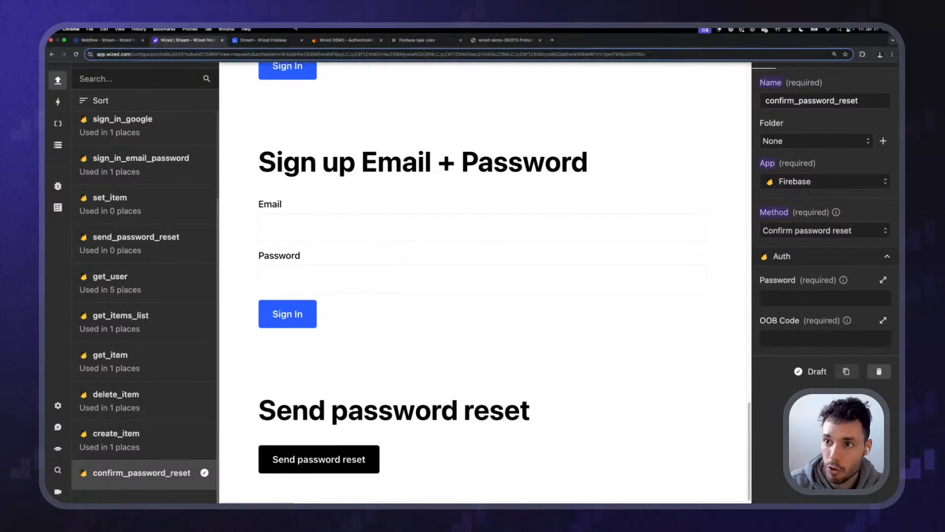
left_click(251, 32)
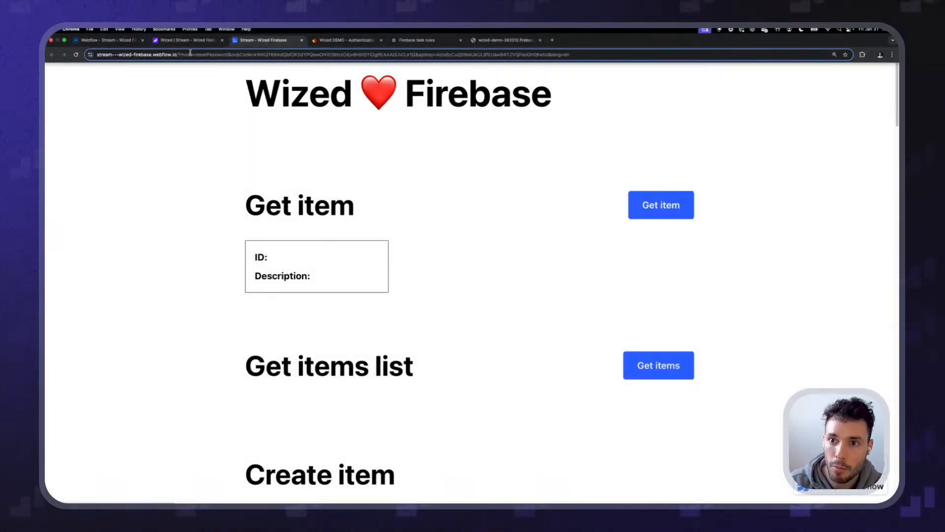
key("F1")
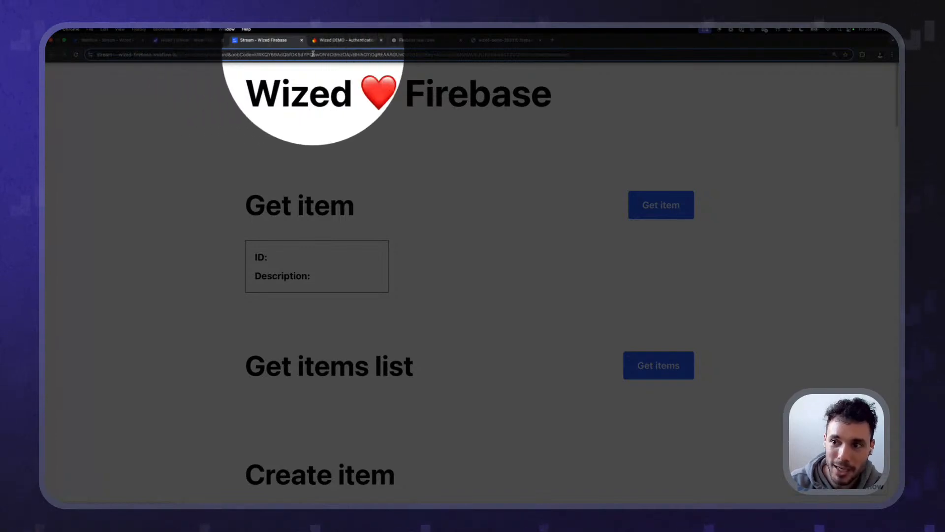
In the Data Store, add a navigation URL parameter named oobCode
key("F1")
left_click(205, 40)
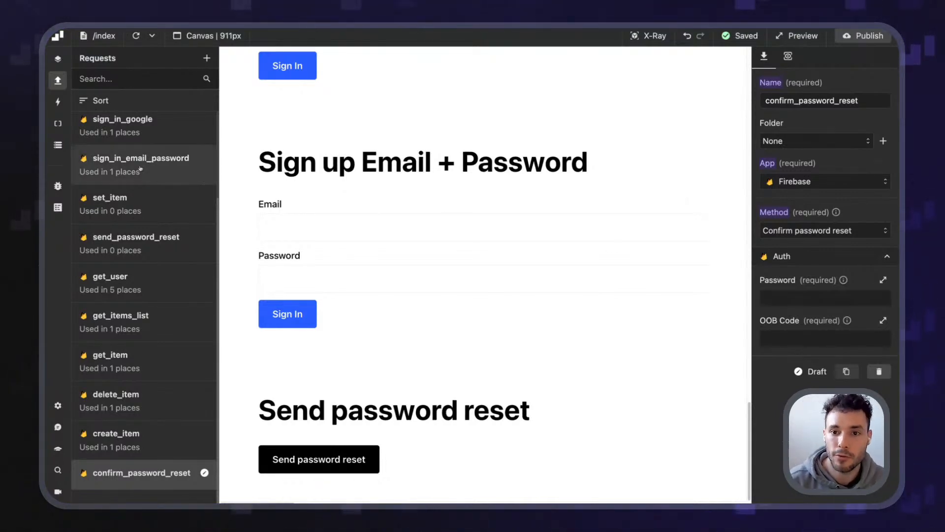
left_click(59, 147)
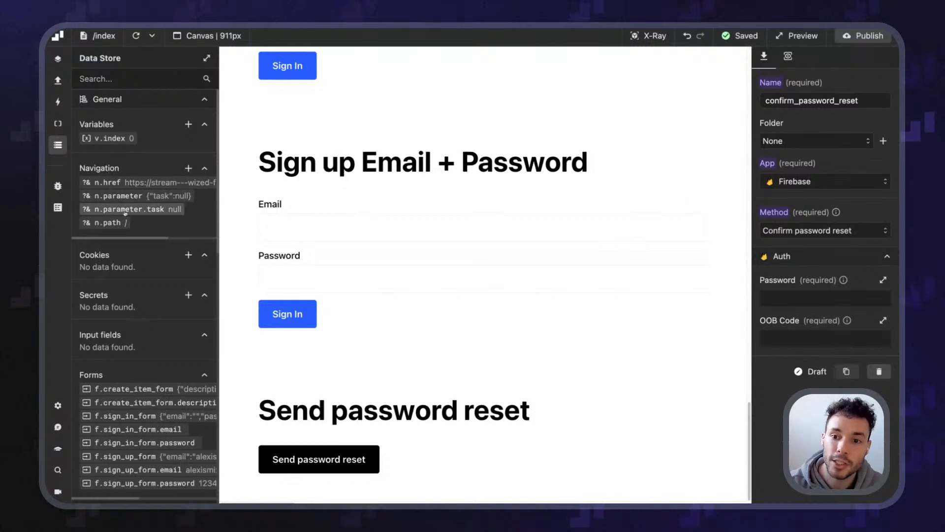
left_click(187, 168)
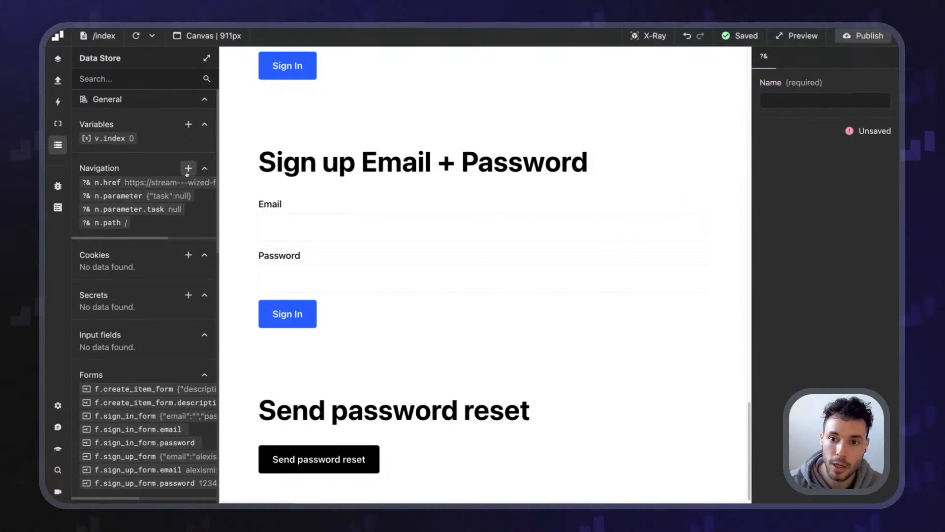
left_click(839, 99)
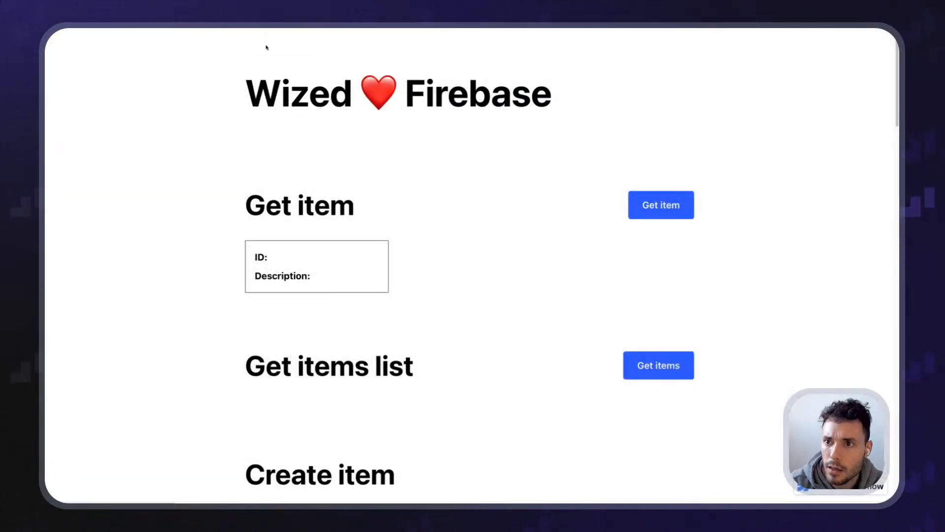
mouse_move(254, 44)
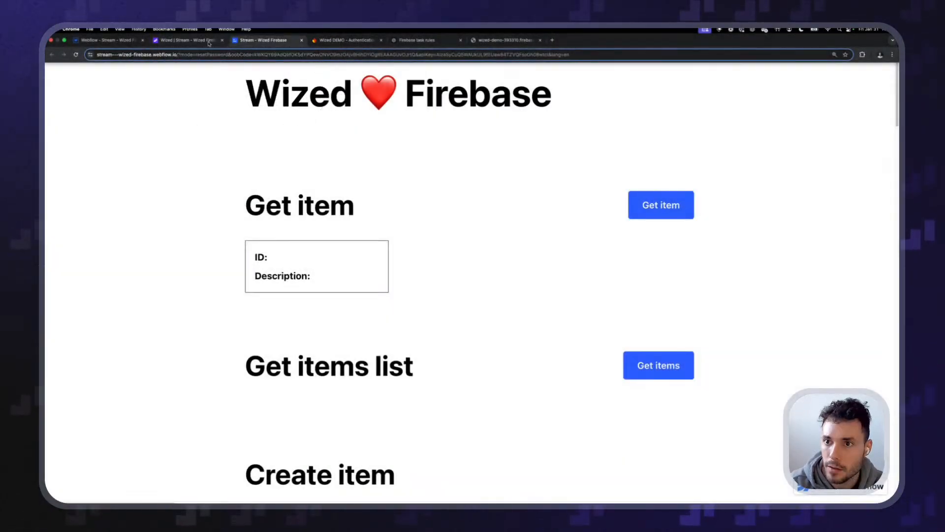
left_click(209, 44)
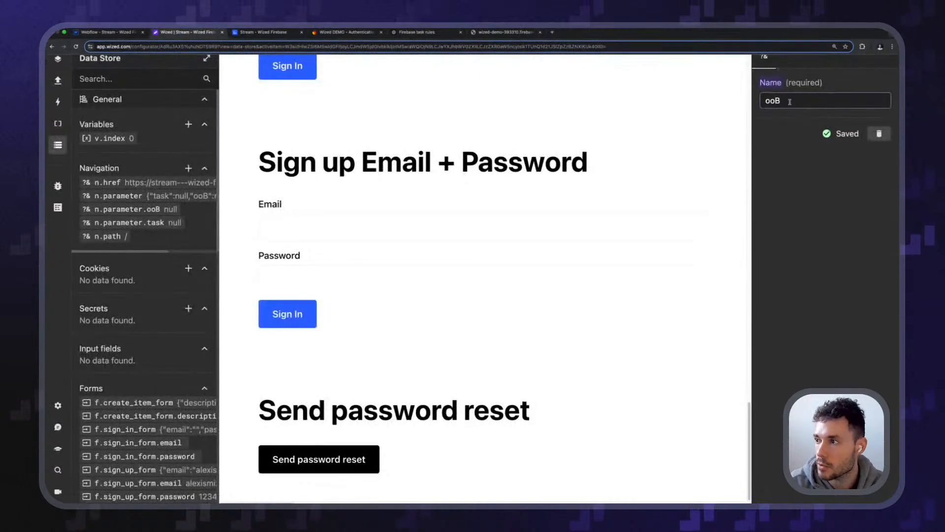
key("ctrl+a")
type("oobCode")
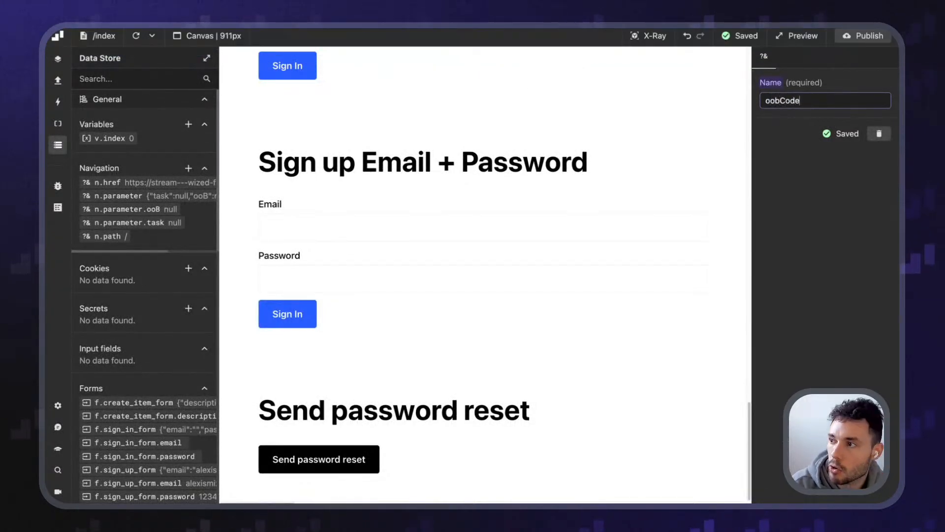
left_click(786, 192)
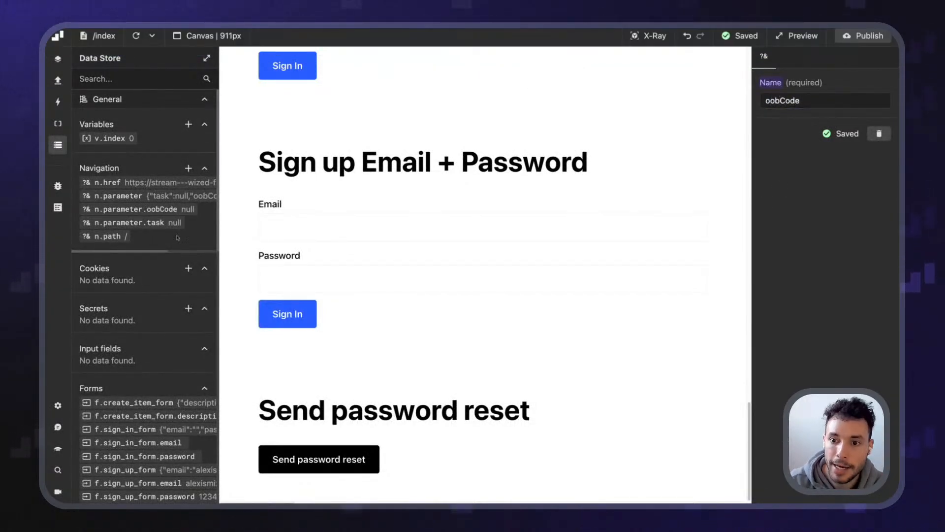
Reopen the confirm_password_reset request's settings from the Requests list
left_click(58, 145)
left_click(58, 80)
scroll(159, 344, "down", 4)
left_click(138, 404)
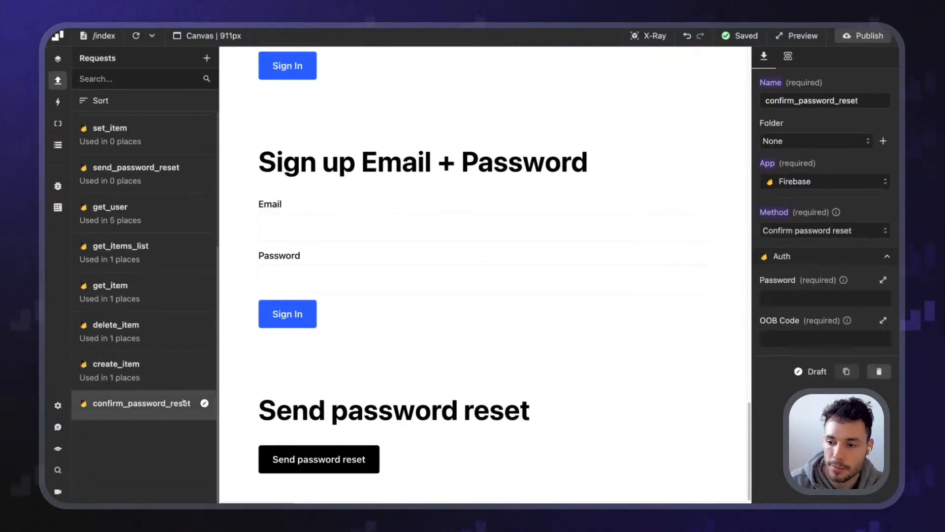
Set the OOB Code field to return n.parameter.oobCode
left_click(825, 339)
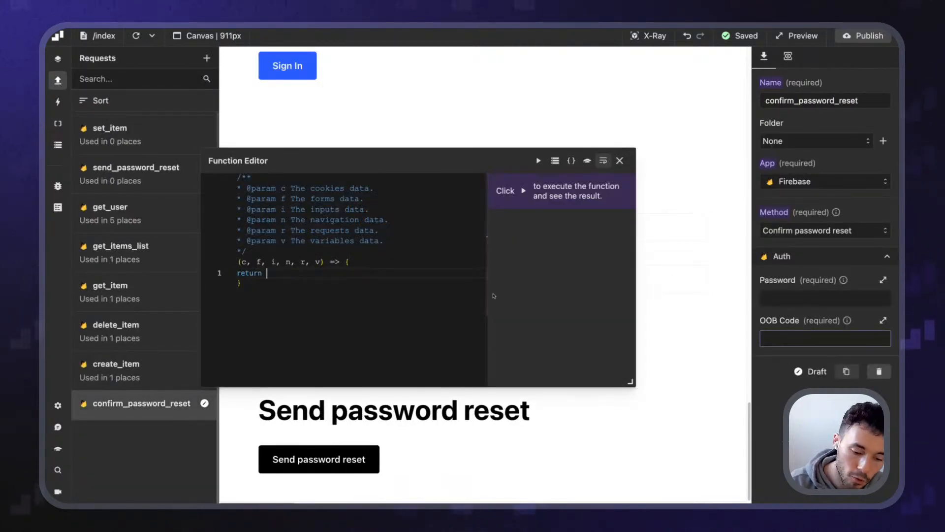
type("n.parameter.")
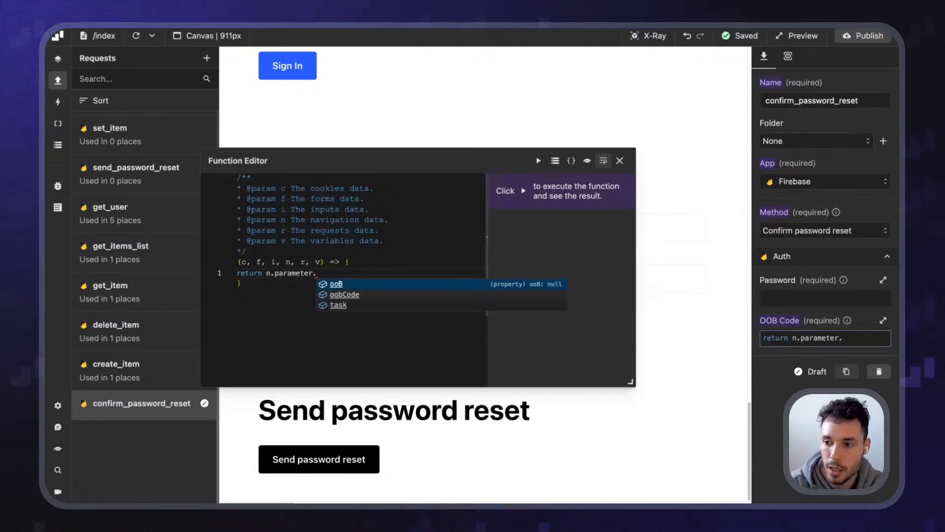
key("Down")
key("Return")
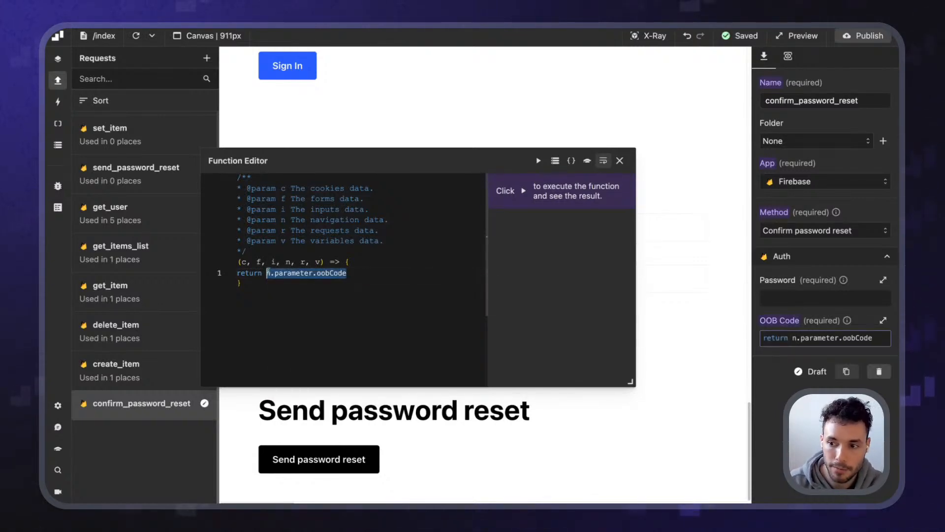
left_click(620, 160)
Check the Password field's code editor and leave it empty
left_click(827, 297)
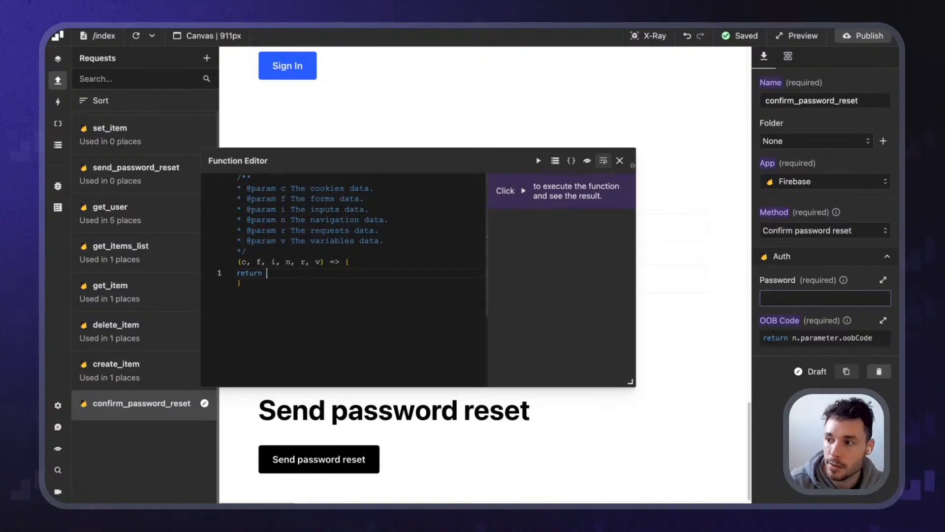
left_click(619, 160)
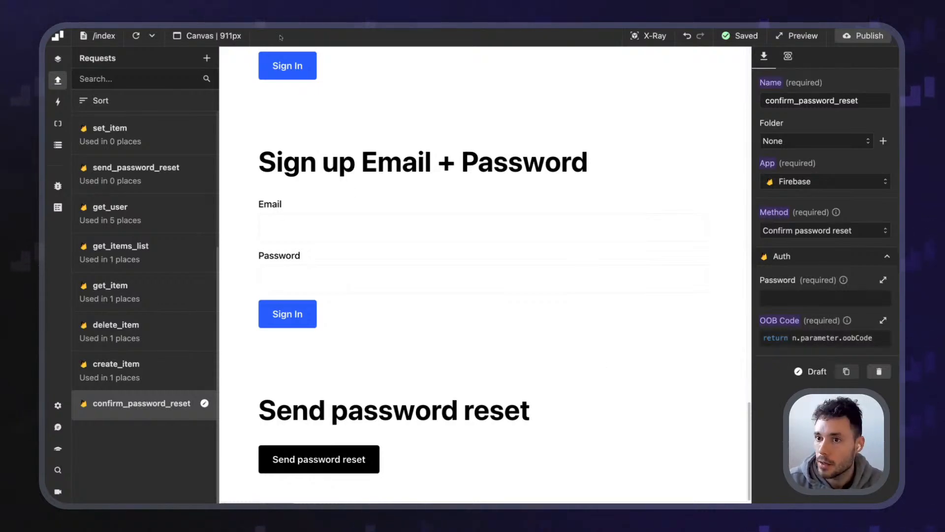
mouse_move(313, 30)
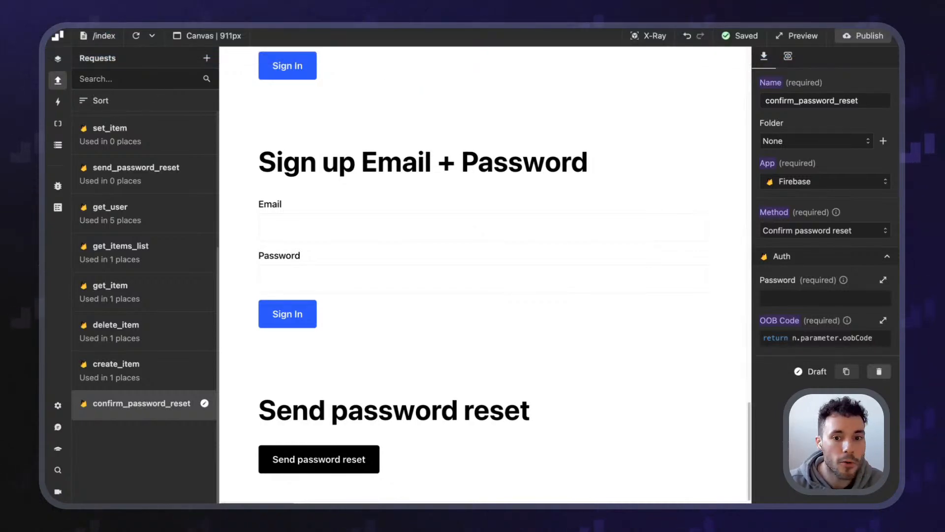
mouse_move(547, 29)
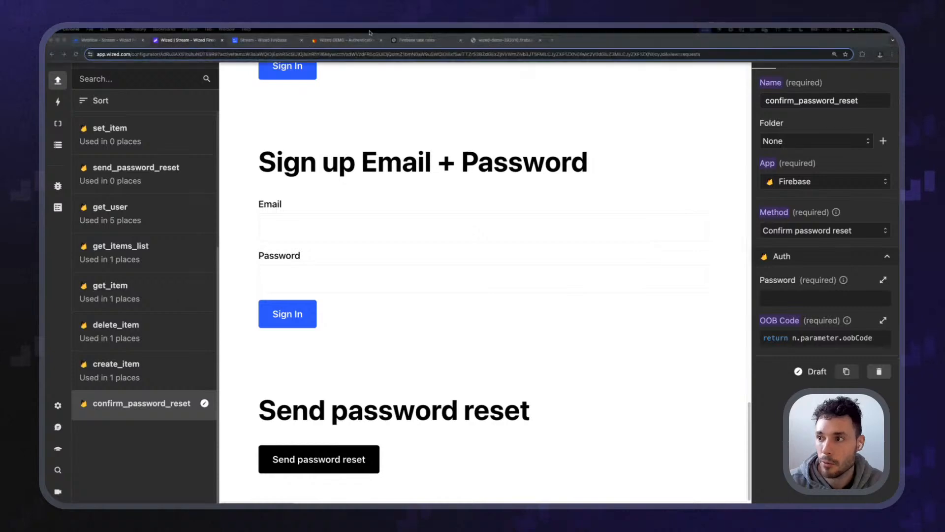
Browse the Firebase method list for confirm_password_reset, then view the Firebase Authentication page
left_click(789, 232)
scroll(840, 330, "down", 1)
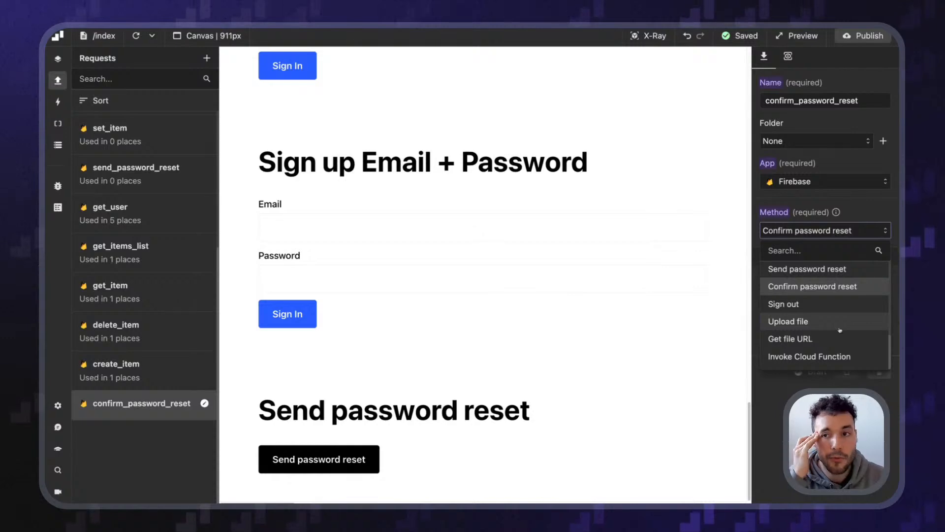
scroll(840, 330, "up", 3)
scroll(837, 343, "up", 5)
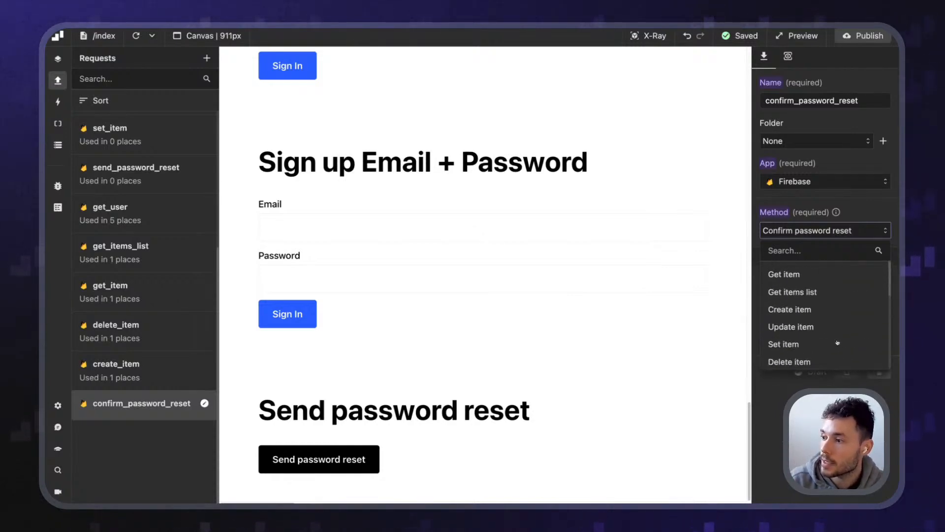
scroll(837, 341, "down", 4)
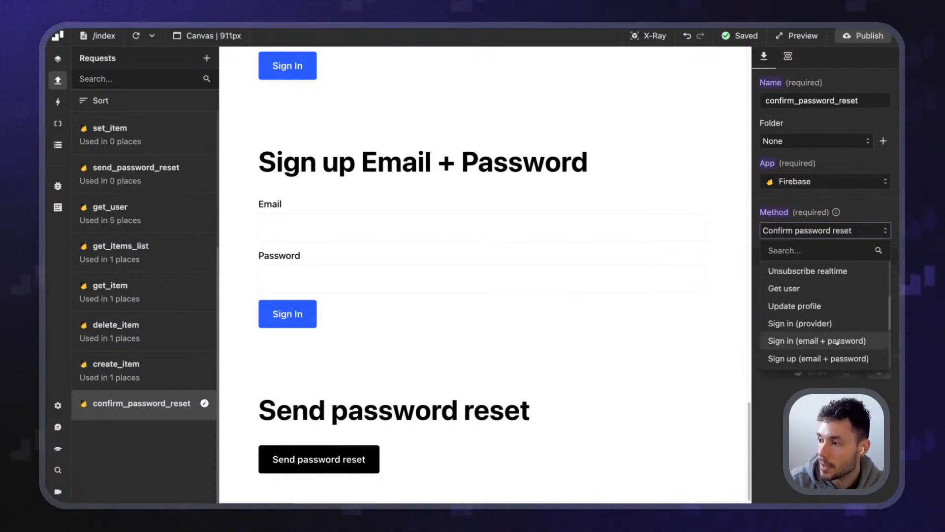
scroll(837, 340, "up", 2)
scroll(822, 318, "down", 6)
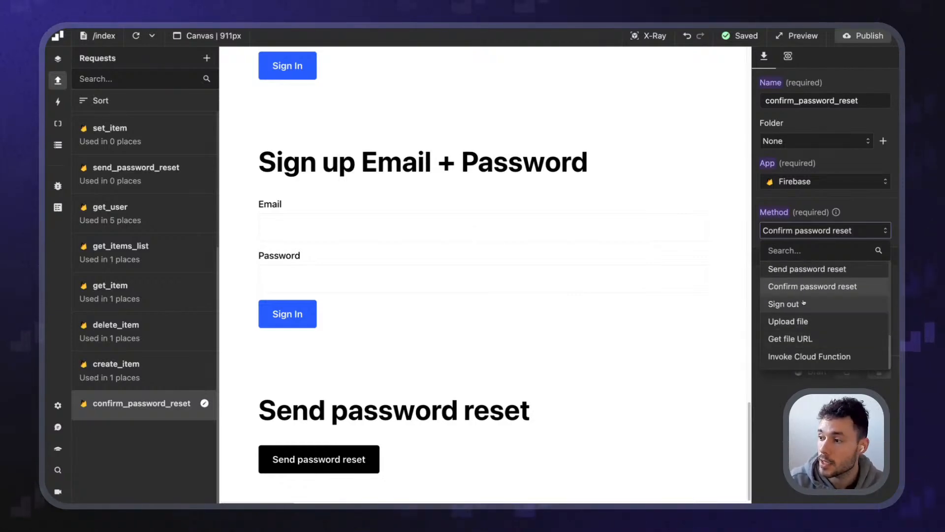
scroll(813, 306, "up", 1)
scroll(813, 306, "up", 1)
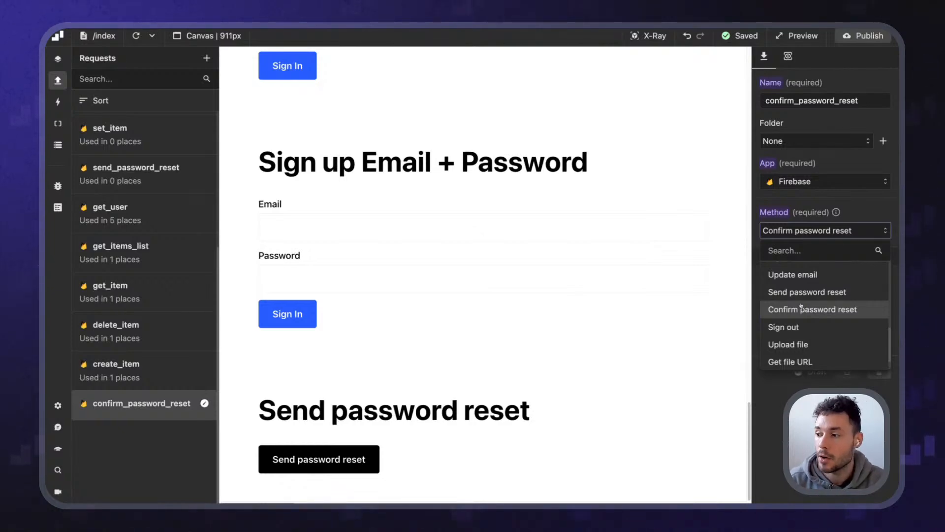
mouse_move(270, 28)
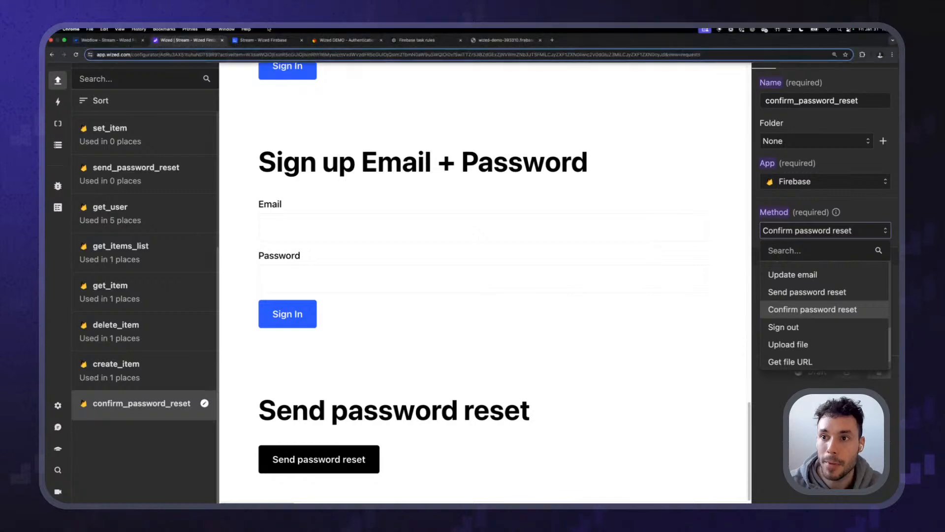
left_click(323, 40)
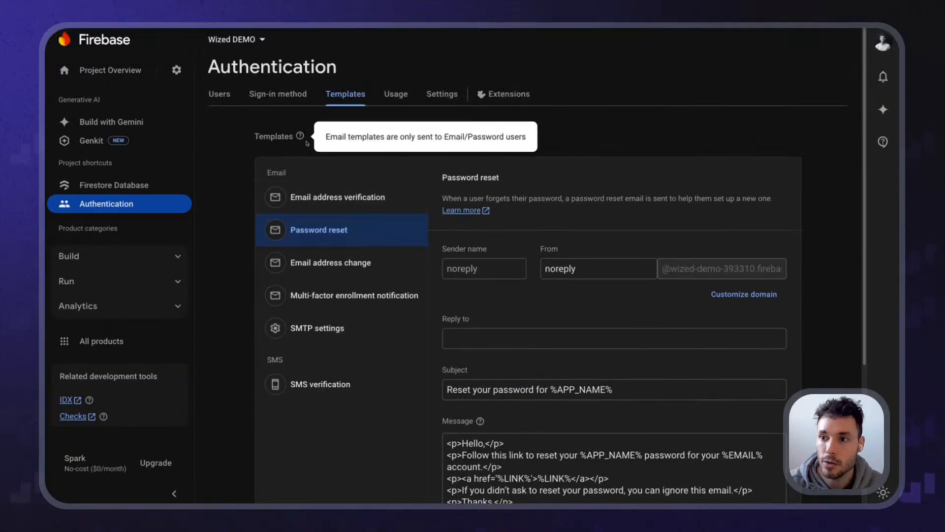
left_click(271, 96)
left_click(757, 169)
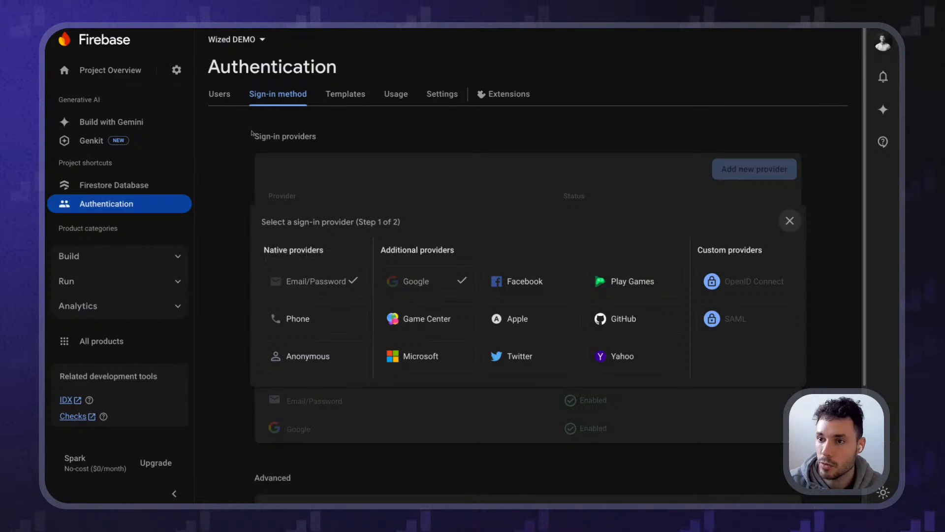
left_click(277, 97)
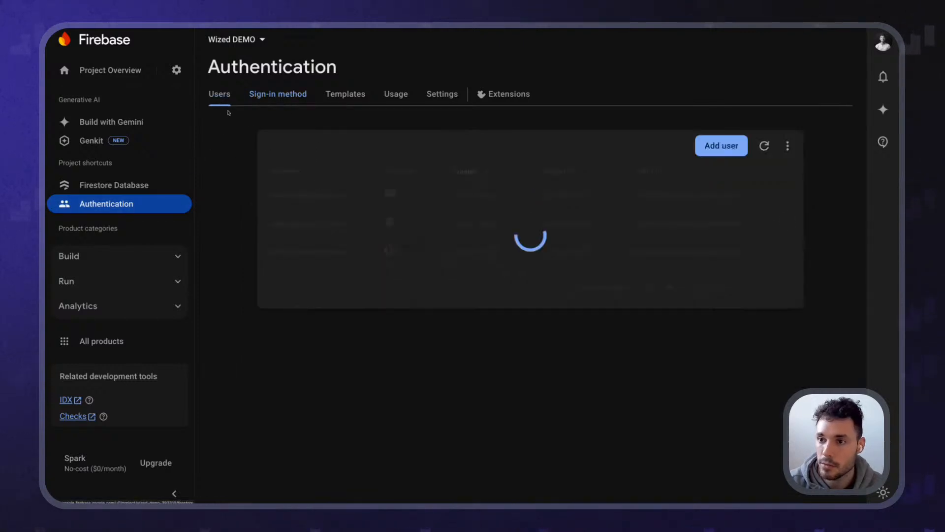
left_click(290, 218)
left_click_drag(382, 322, 482, 325)
left_click_drag(419, 323, 494, 323)
left_click(466, 323)
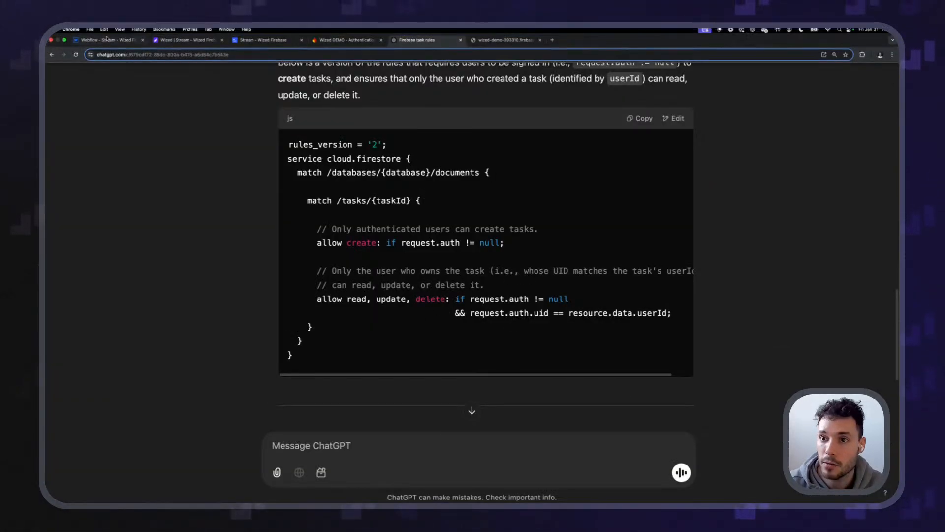
left_click(172, 40)
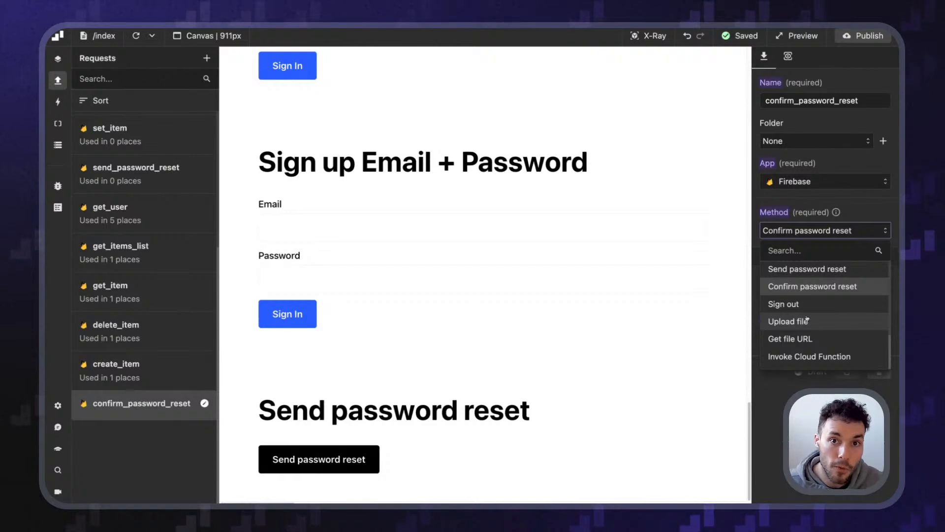
Bring up the Stream - Wized Firebase webflow.io page and select its address bar
scroll(797, 320, "up", 5)
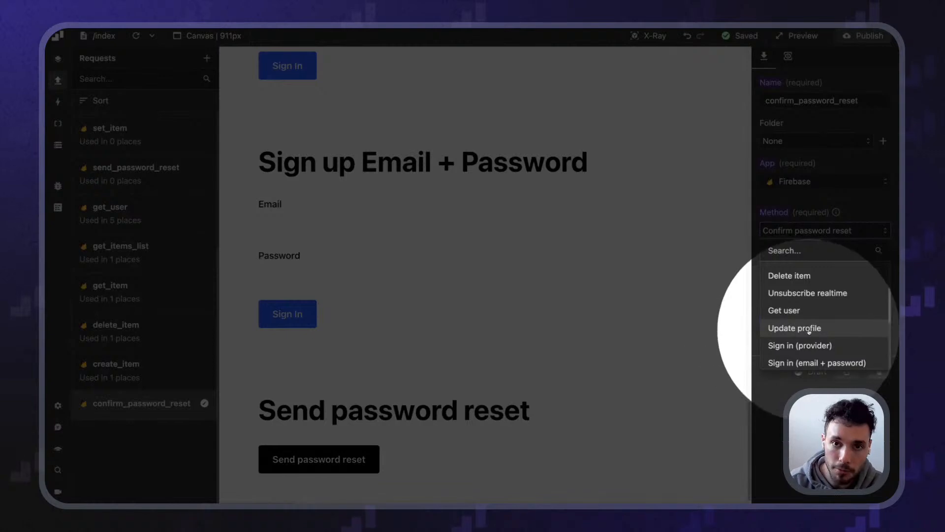
scroll(819, 332, "down", 5)
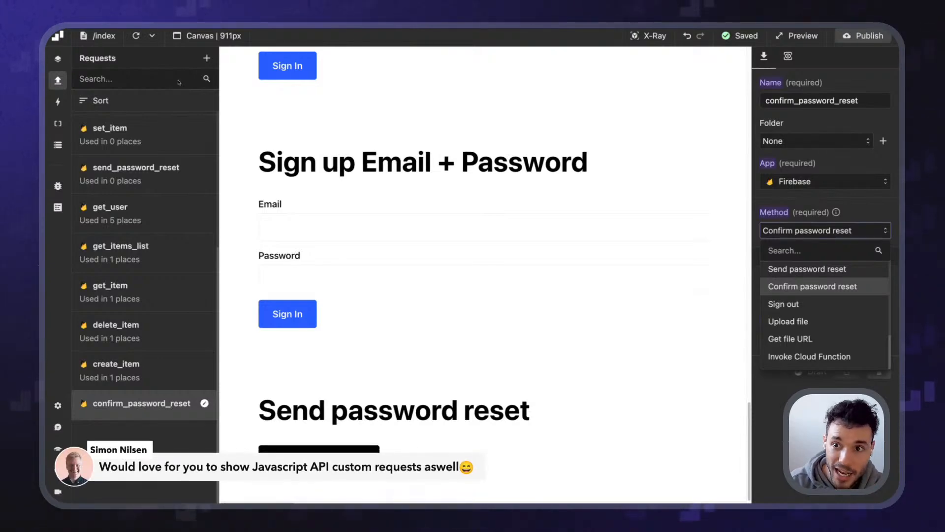
mouse_move(256, 32)
left_click(285, 42)
left_click(275, 55)
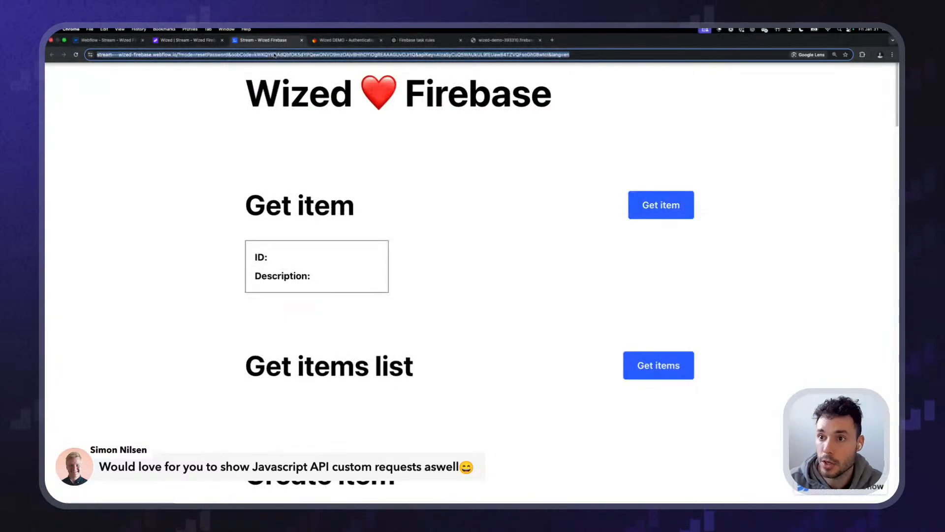
Load docs.wized.com at 150% and open the JavaScript API's Wized.requests.getClient() example
type("docs.wized.com")
key("Return")
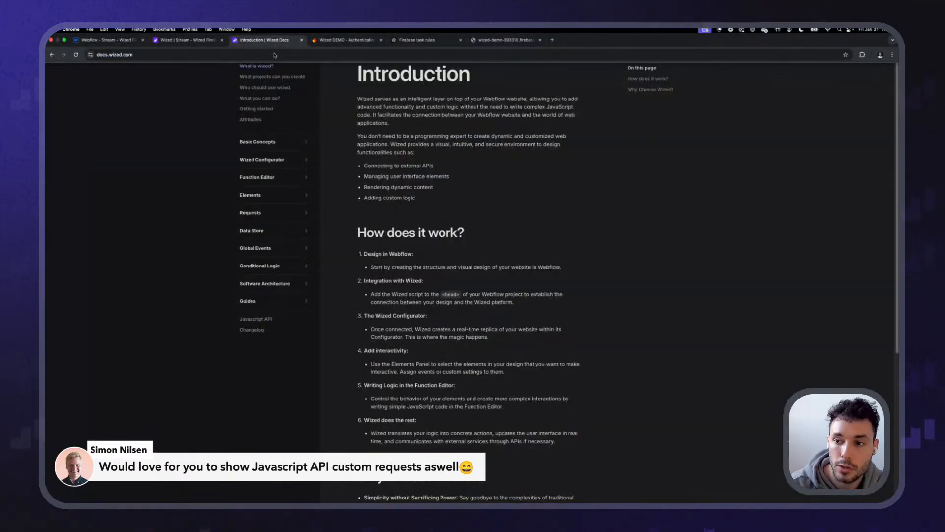
key("super+equal")
key("super+equal")
key("super+equal")
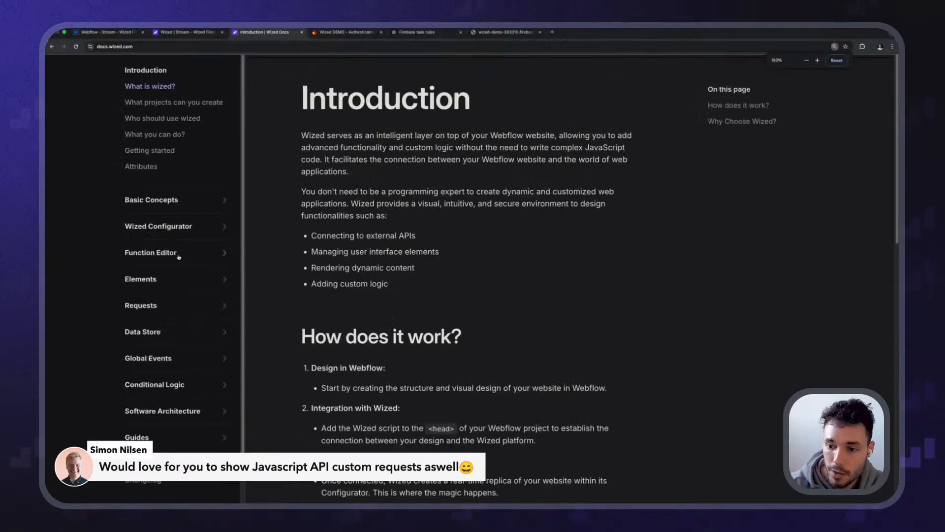
left_click(149, 423)
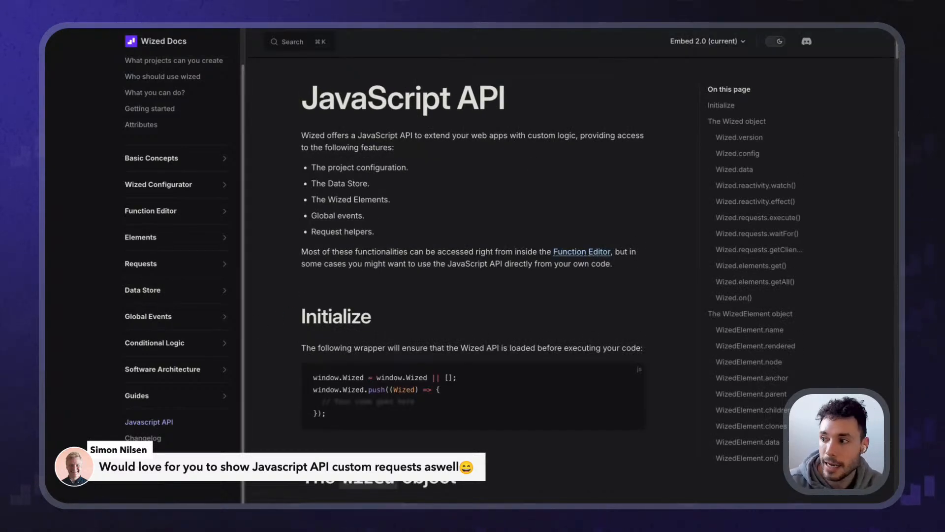
left_click(759, 250)
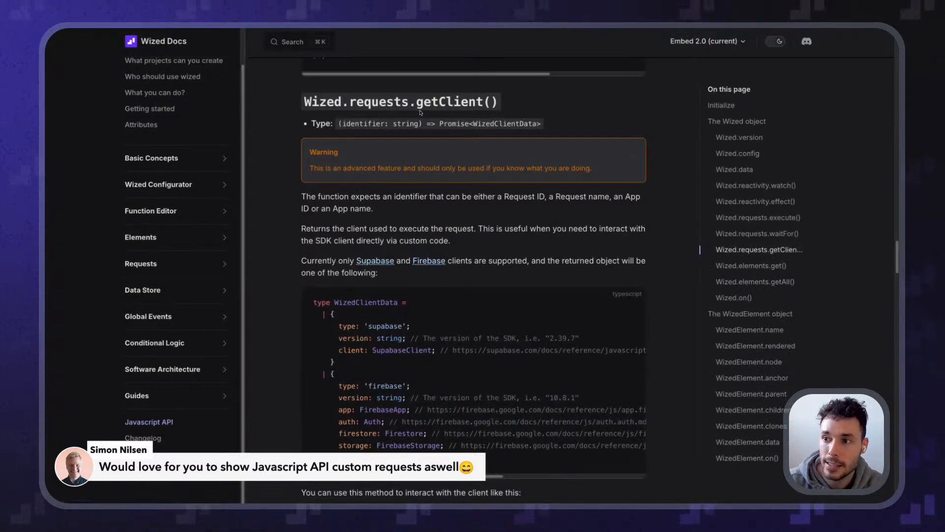
scroll(385, 336, "down", 3)
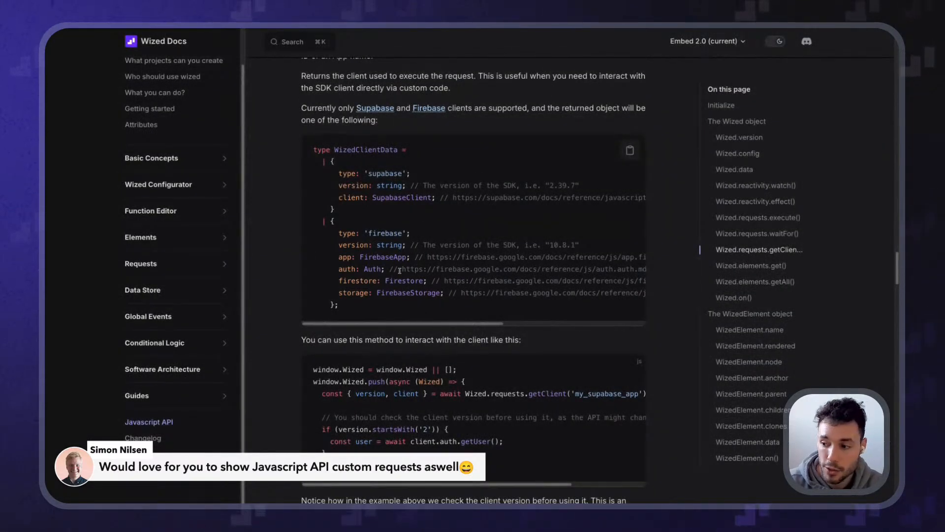
scroll(400, 270, "down", 3)
scroll(341, 320, "up", 2)
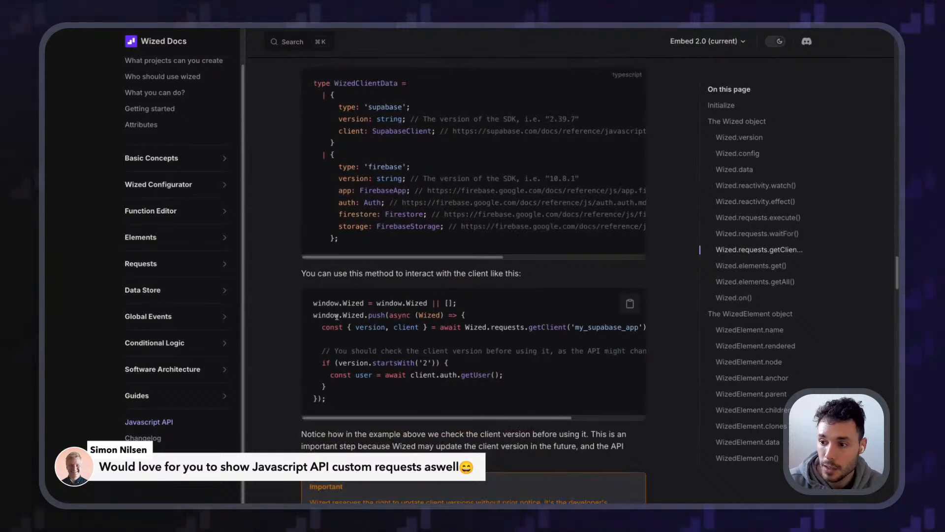